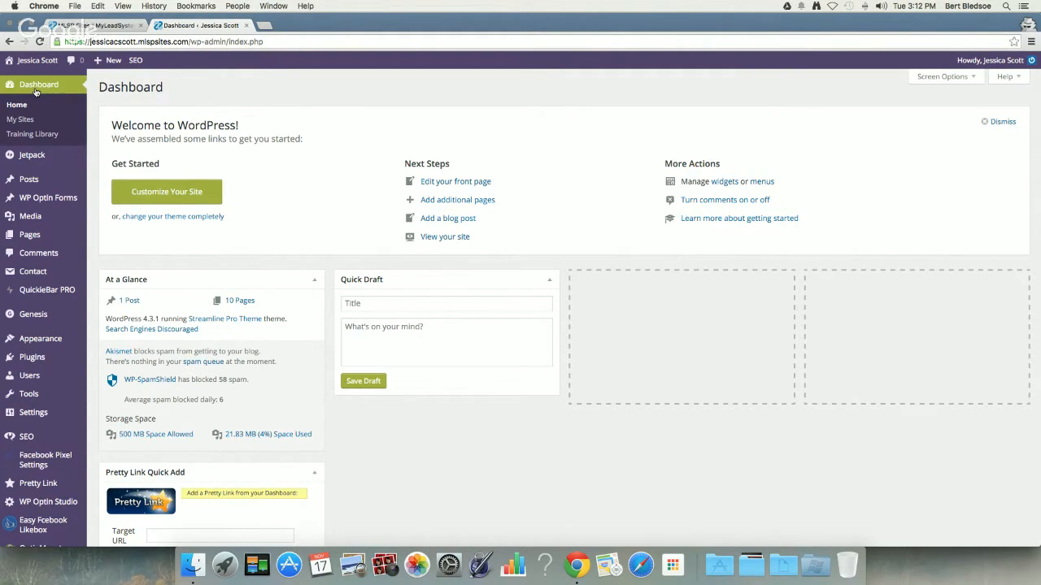
Open the Media Library and look through the uploaded files on its first page
{"action": "mouse_move", "coordinate": [41, 219]}
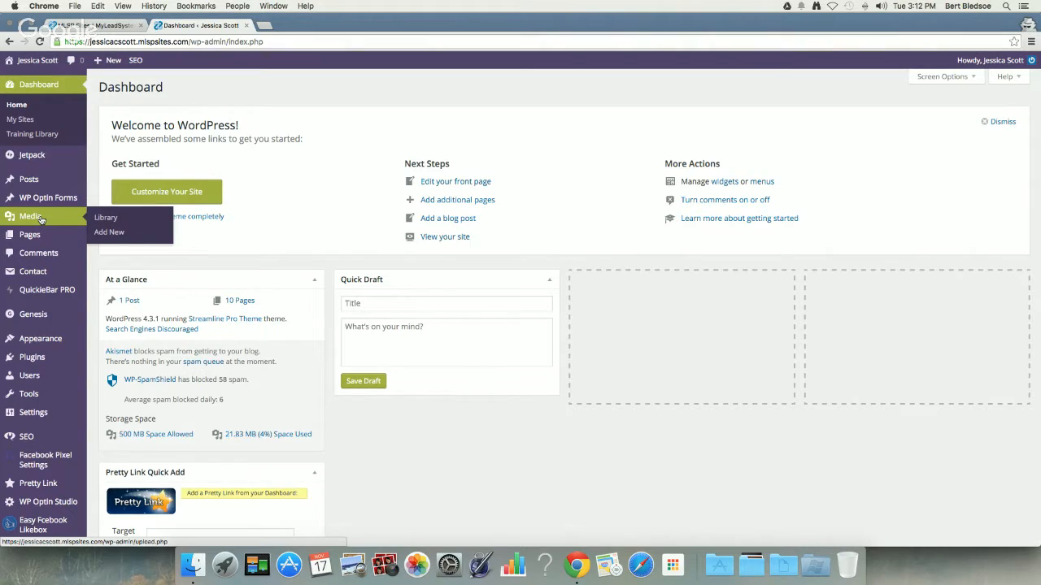
{"action": "left_click", "coordinate": [107, 220]}
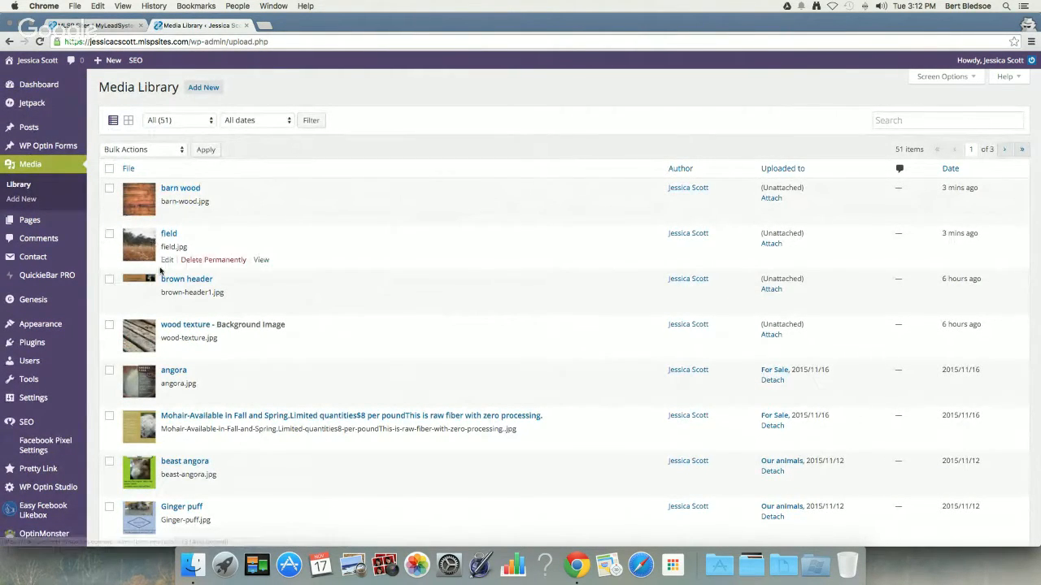
{"action": "scroll", "coordinate": [159, 273], "scroll_direction": "down", "scroll_amount": 5}
{"action": "scroll", "coordinate": [159, 271], "scroll_direction": "down", "scroll_amount": 8}
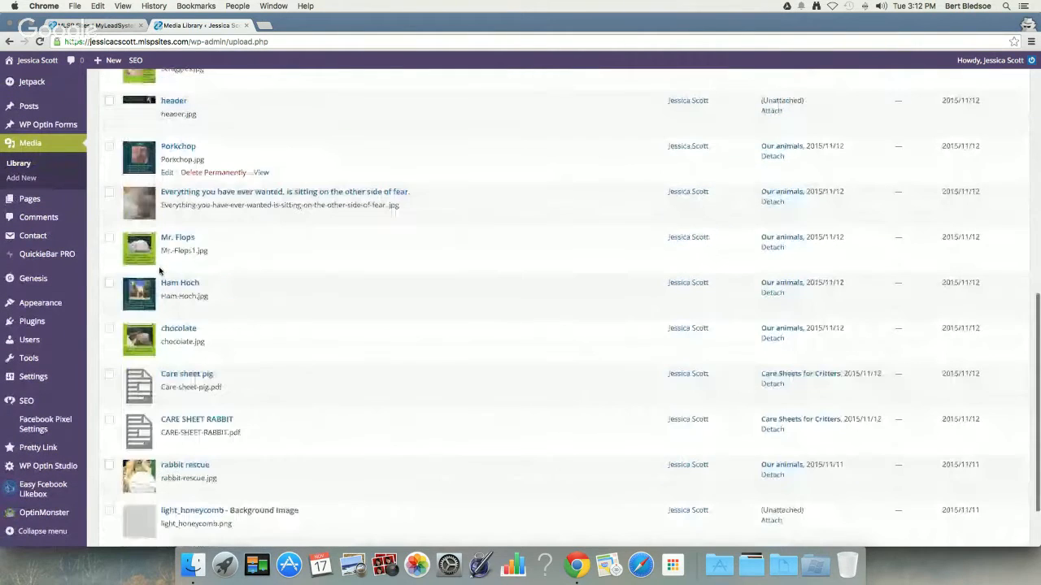
{"action": "scroll", "coordinate": [159, 272], "scroll_direction": "up", "scroll_amount": 13}
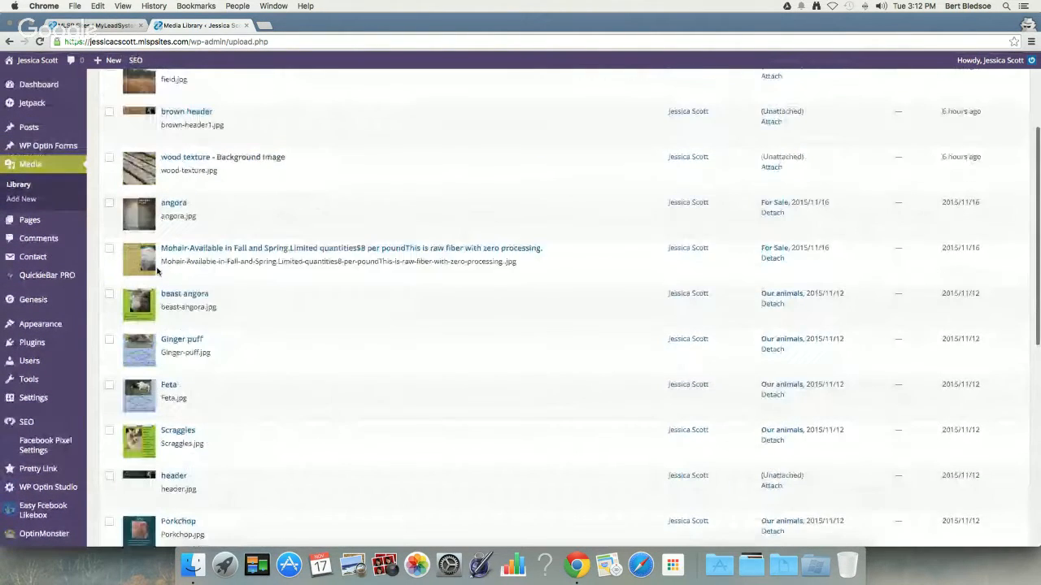
{"action": "scroll", "coordinate": [157, 271], "scroll_direction": "down", "scroll_amount": 10}
{"action": "scroll", "coordinate": [157, 272], "scroll_direction": "up", "scroll_amount": 10}
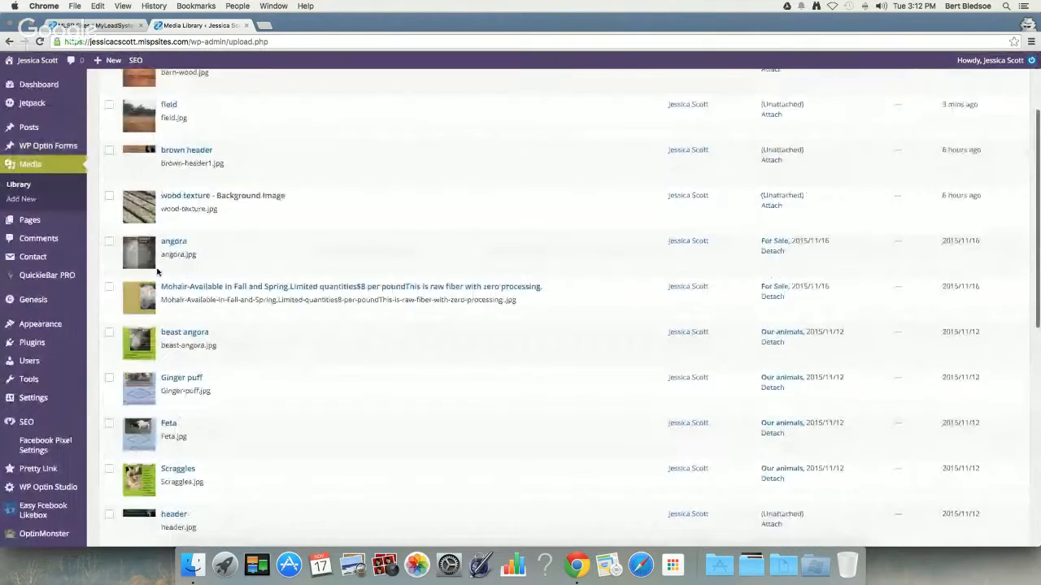
{"action": "scroll", "coordinate": [157, 271], "scroll_direction": "down", "scroll_amount": 10}
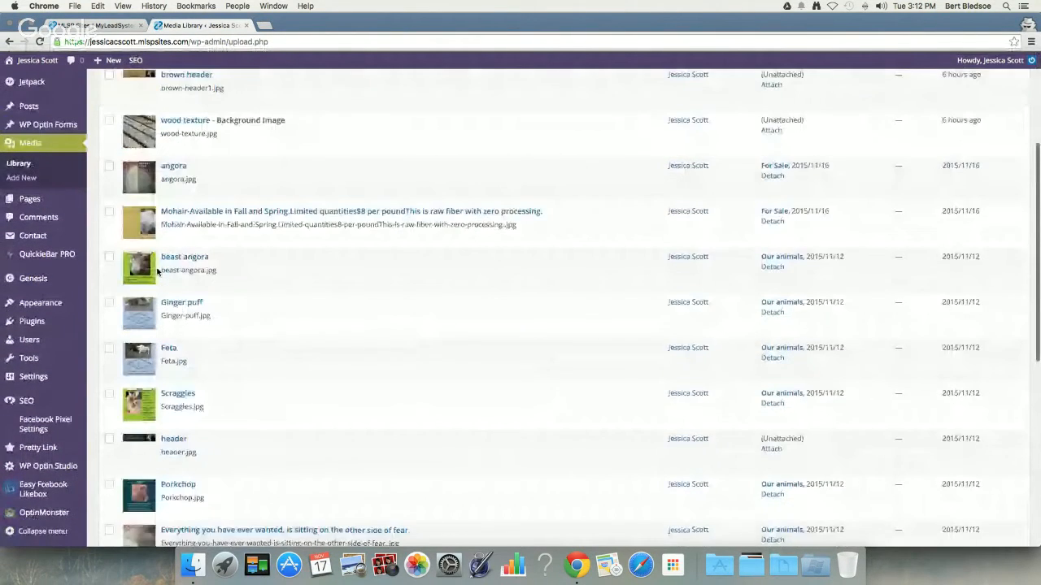
{"action": "scroll", "coordinate": [157, 271], "scroll_direction": "up", "scroll_amount": 5}
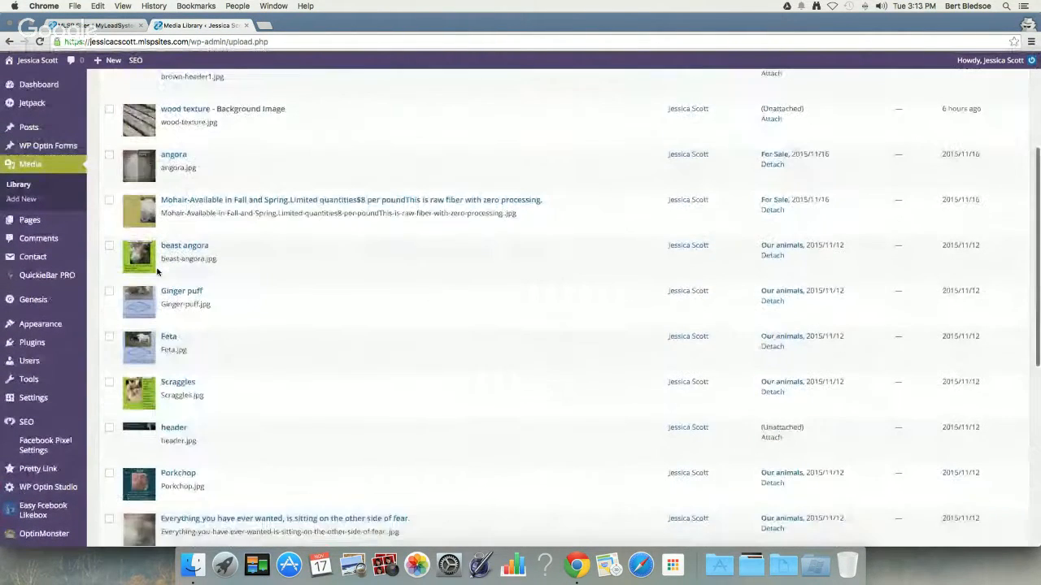
{"action": "scroll", "coordinate": [157, 272], "scroll_direction": "up", "scroll_amount": 5}
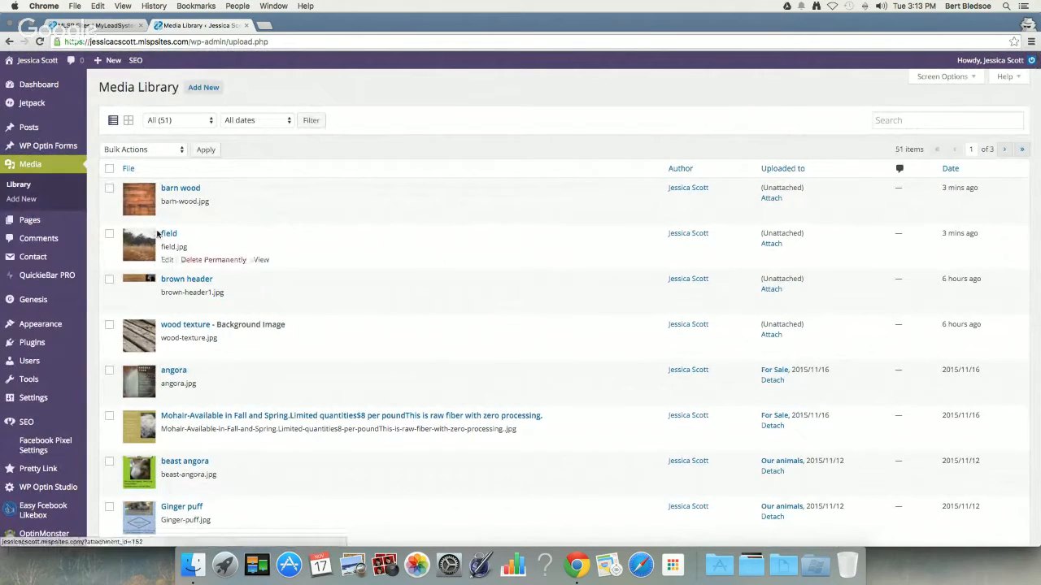
{"action": "scroll", "coordinate": [164, 339], "scroll_direction": "down", "scroll_amount": 5}
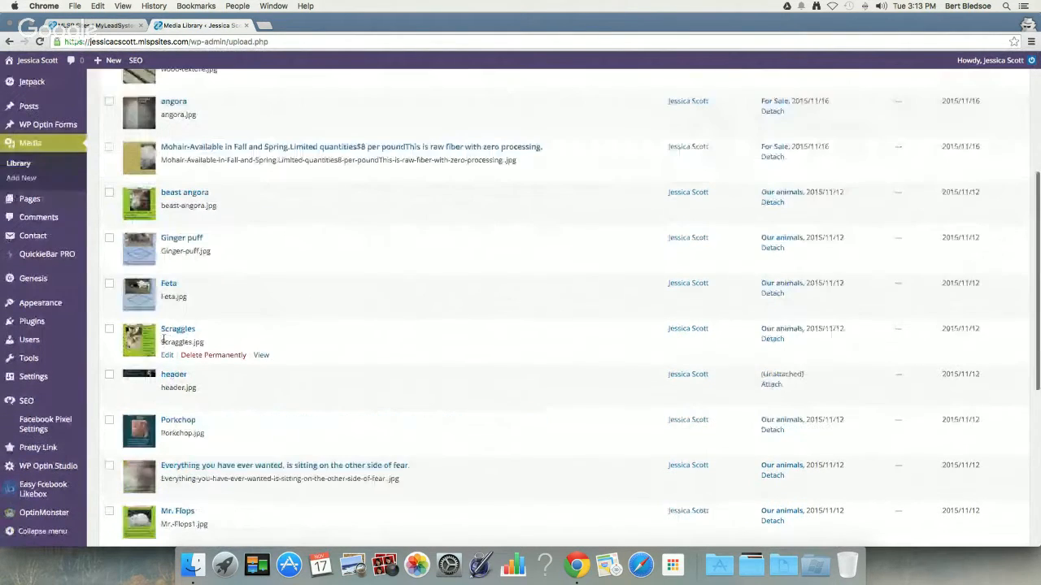
{"action": "scroll", "coordinate": [167, 340], "scroll_direction": "down", "scroll_amount": 3}
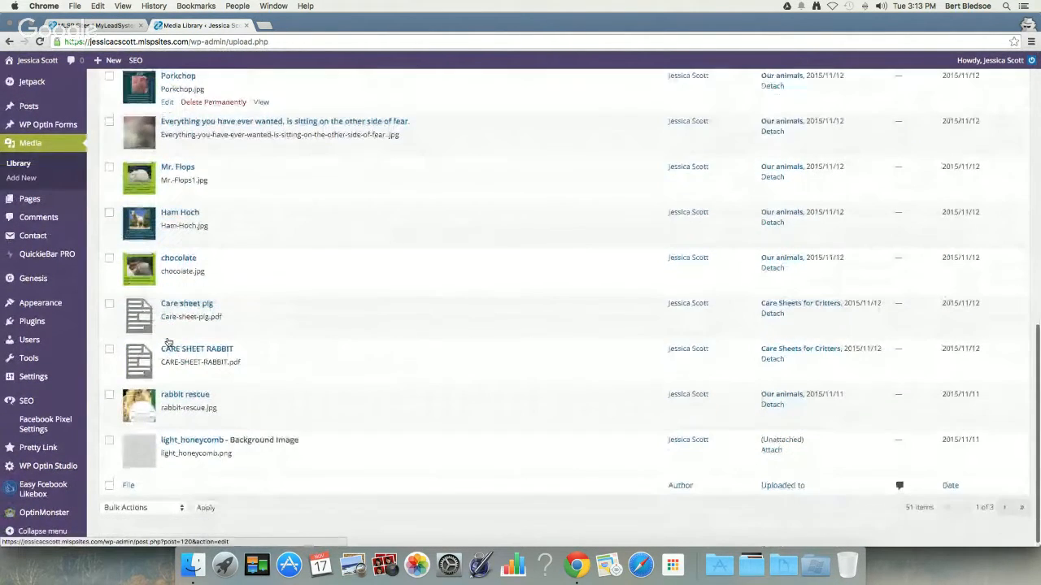
{"action": "scroll", "coordinate": [168, 341], "scroll_direction": "up", "scroll_amount": 4}
{"action": "scroll", "coordinate": [166, 342], "scroll_direction": "up", "scroll_amount": 5}
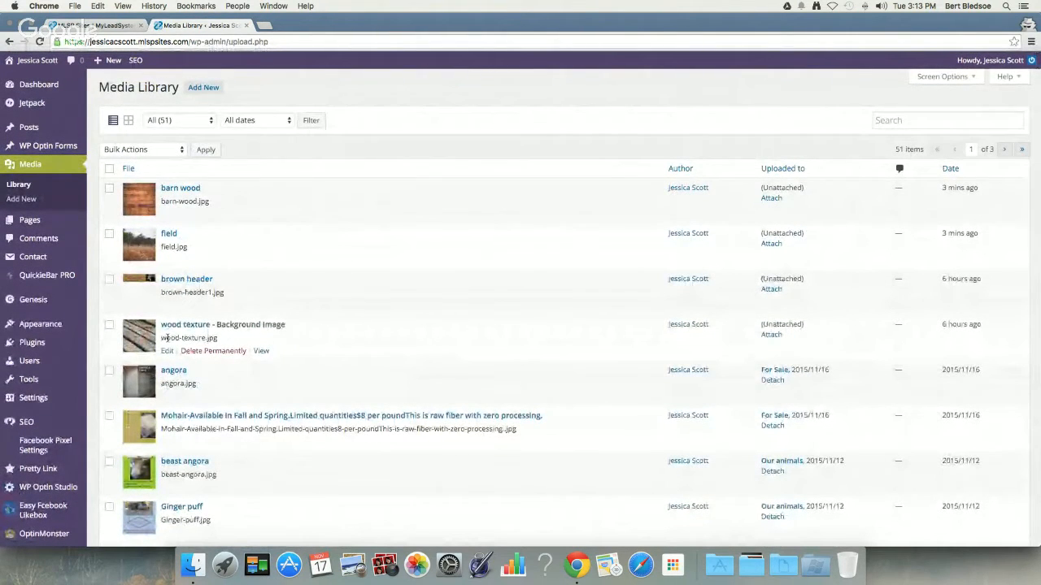
{"action": "scroll", "coordinate": [166, 341], "scroll_direction": "down", "scroll_amount": 1}
{"action": "scroll", "coordinate": [166, 342], "scroll_direction": "down", "scroll_amount": 1}
{"action": "scroll", "coordinate": [166, 342], "scroll_direction": "up", "scroll_amount": 2}
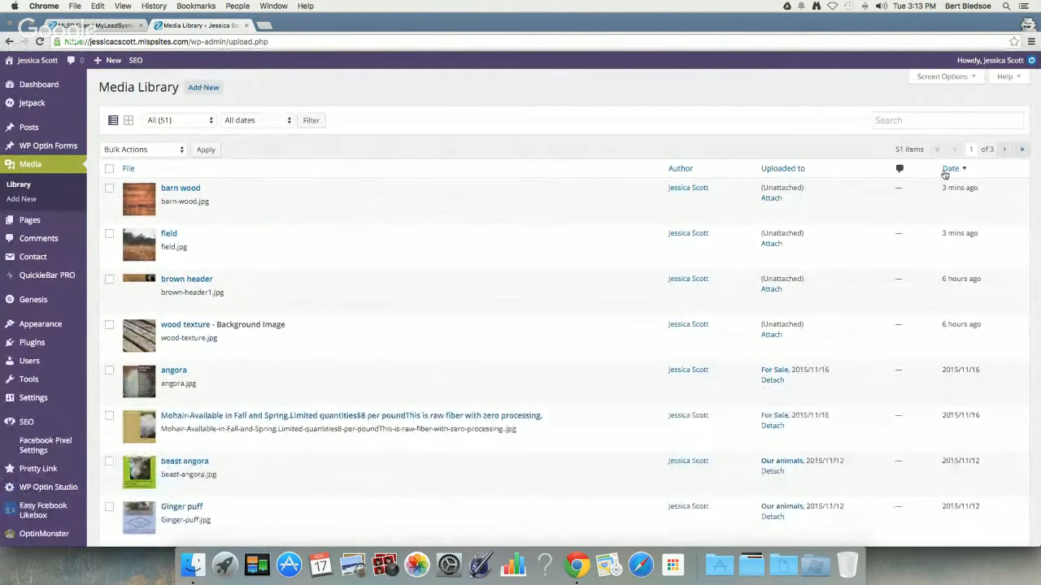
Look through the second page of media files, and return to the start of the Media Library
{"action": "left_click", "coordinate": [1004, 150]}
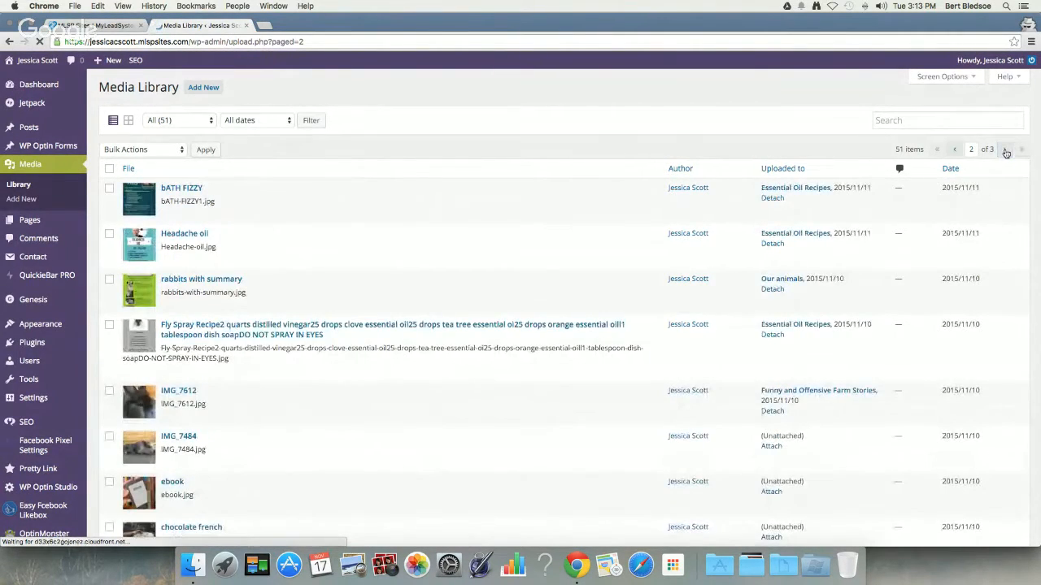
{"action": "scroll", "coordinate": [588, 334], "scroll_direction": "down", "scroll_amount": 10}
{"action": "scroll", "coordinate": [587, 333], "scroll_direction": "up", "scroll_amount": 15}
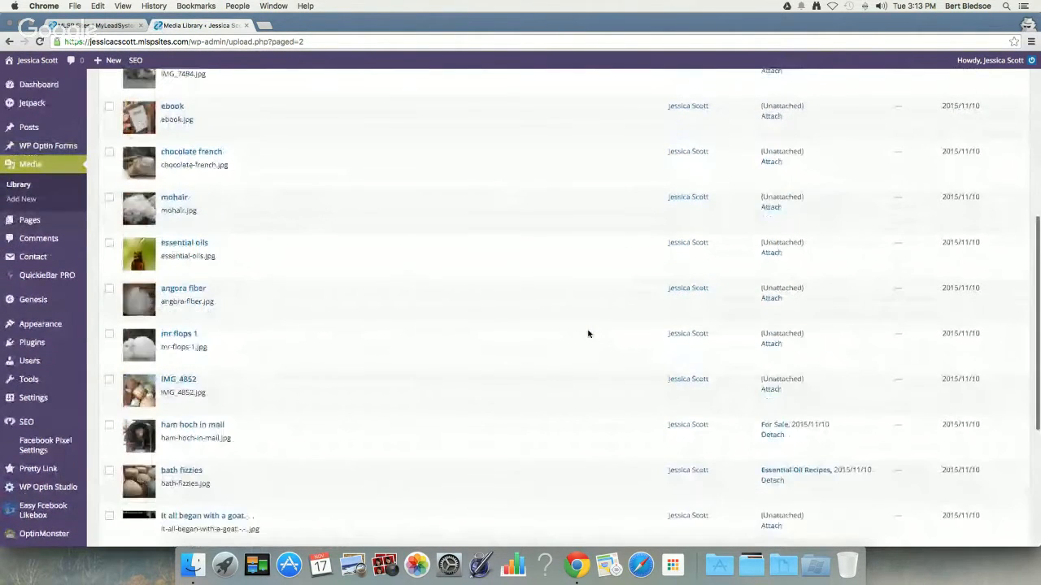
{"action": "left_click", "coordinate": [46, 165]}
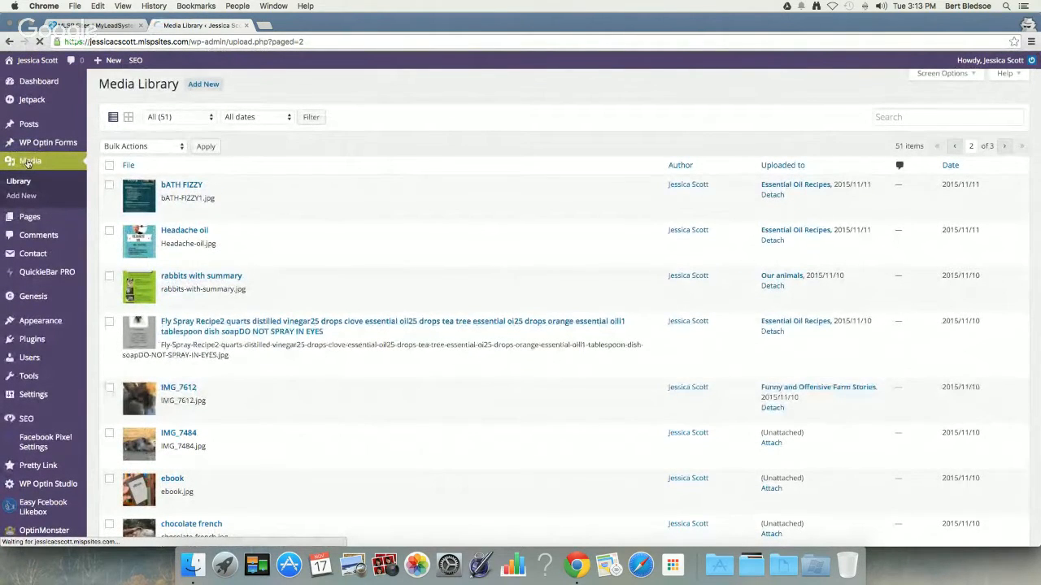
{"action": "scroll", "coordinate": [27, 163], "scroll_direction": "down", "scroll_amount": 1}
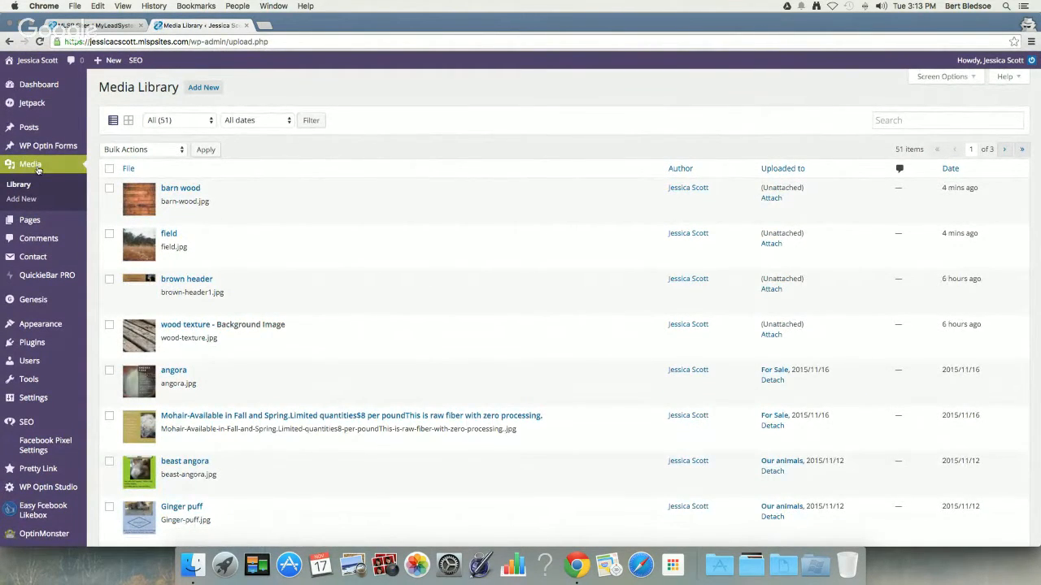
Open google.com in a new browser tab
{"action": "mouse_move", "coordinate": [216, 199]}
{"action": "left_click", "coordinate": [262, 27]}
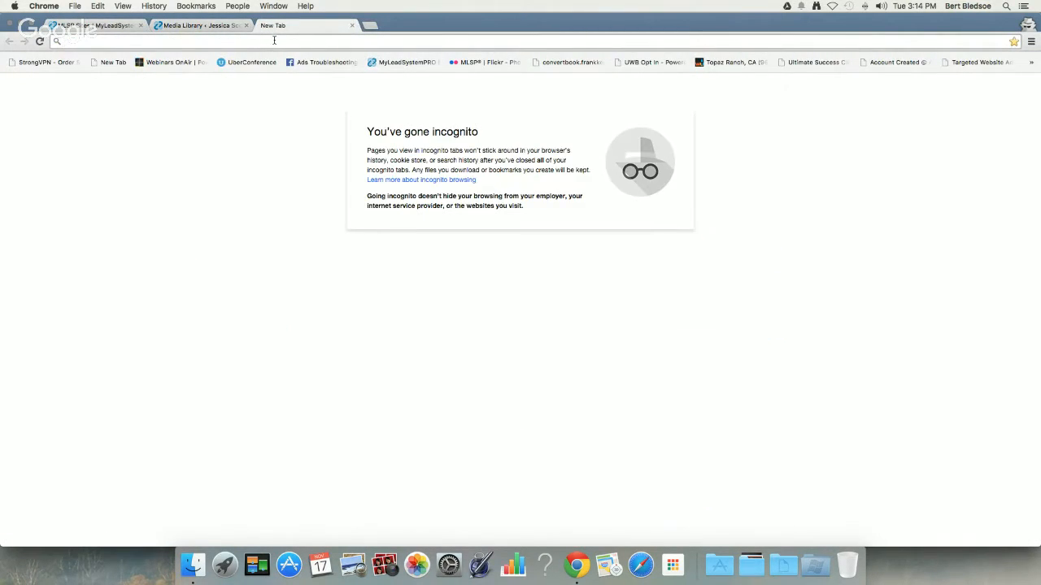
{"action": "type", "text": "google.com"}
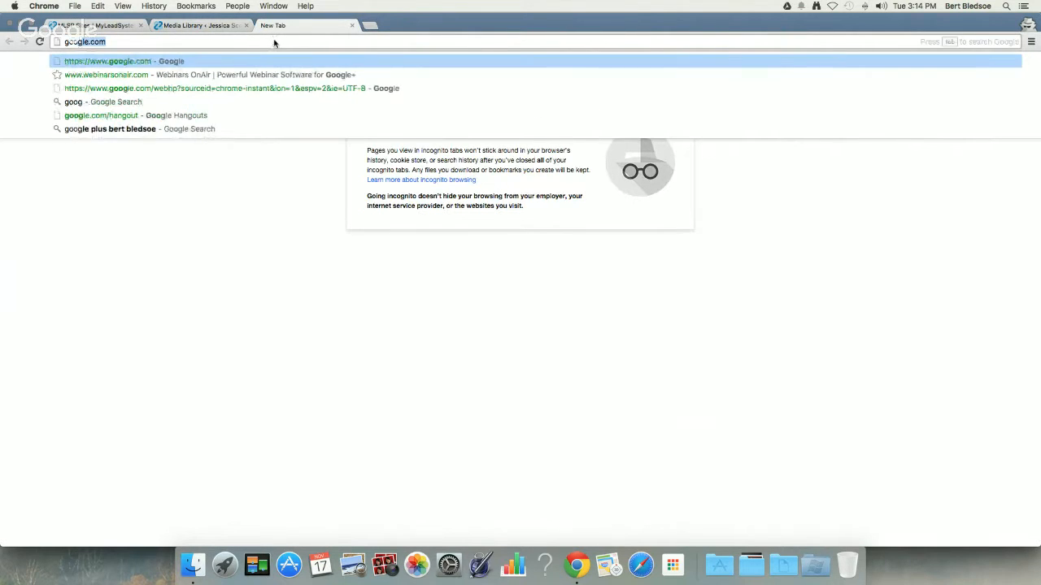
{"action": "key", "text": "Return"}
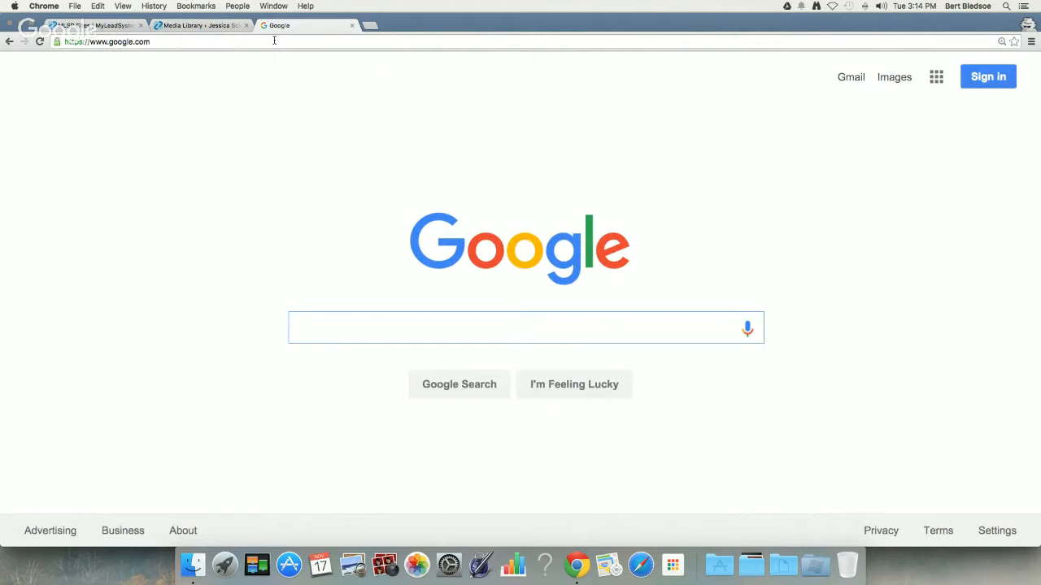
Search Google for "button images" and show the image results
{"action": "type", "text": "button"}
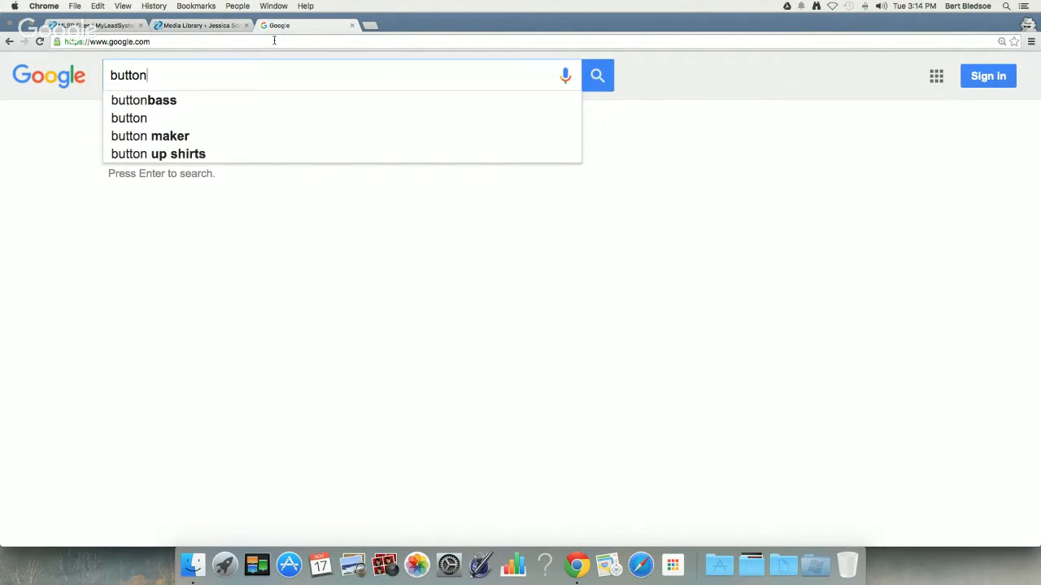
{"action": "type", "text": " images"}
{"action": "key", "text": "Return"}
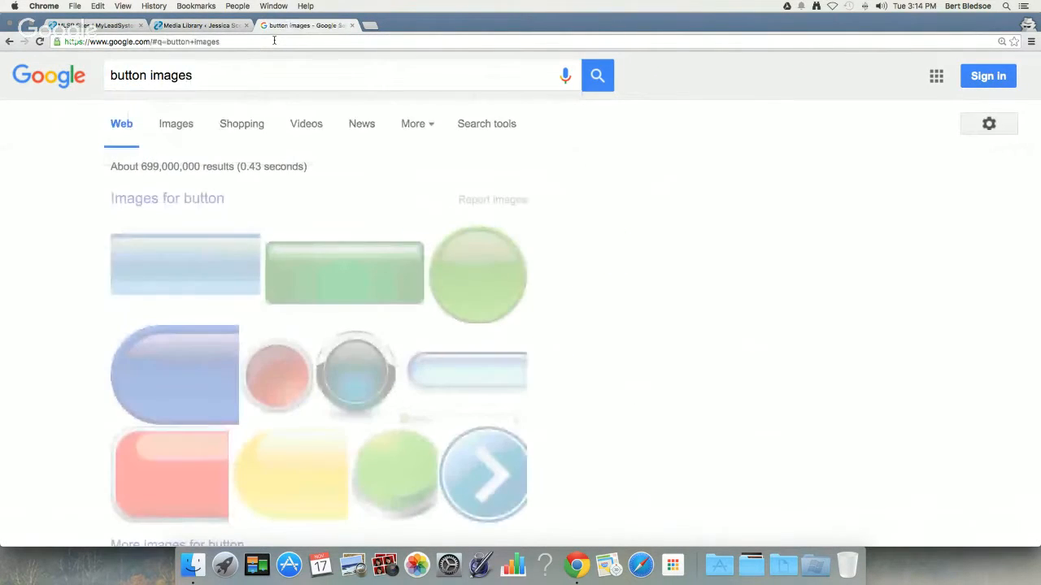
{"action": "left_click", "coordinate": [164, 122]}
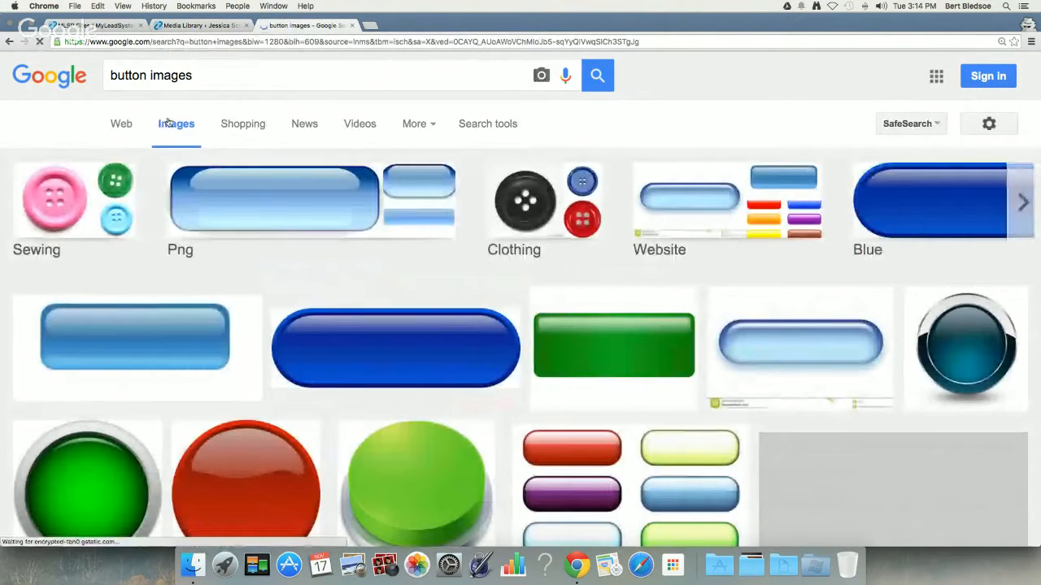
Browse the image results for button graphics suitable for a website
{"action": "scroll", "coordinate": [169, 122], "scroll_direction": "down", "scroll_amount": 5}
{"action": "scroll", "coordinate": [169, 122], "scroll_direction": "down", "scroll_amount": 10}
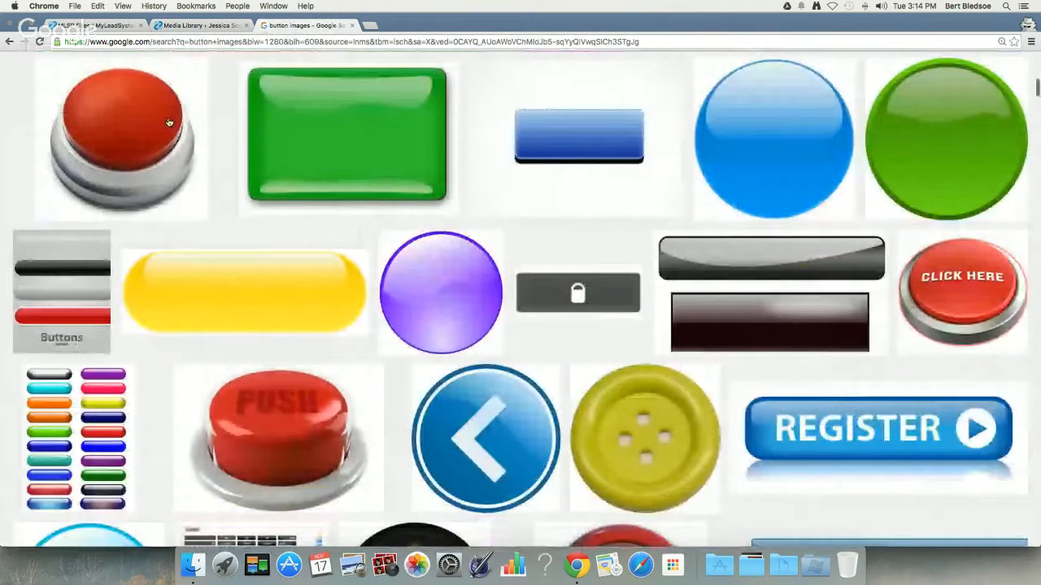
{"action": "scroll", "coordinate": [169, 122], "scroll_direction": "down", "scroll_amount": 6}
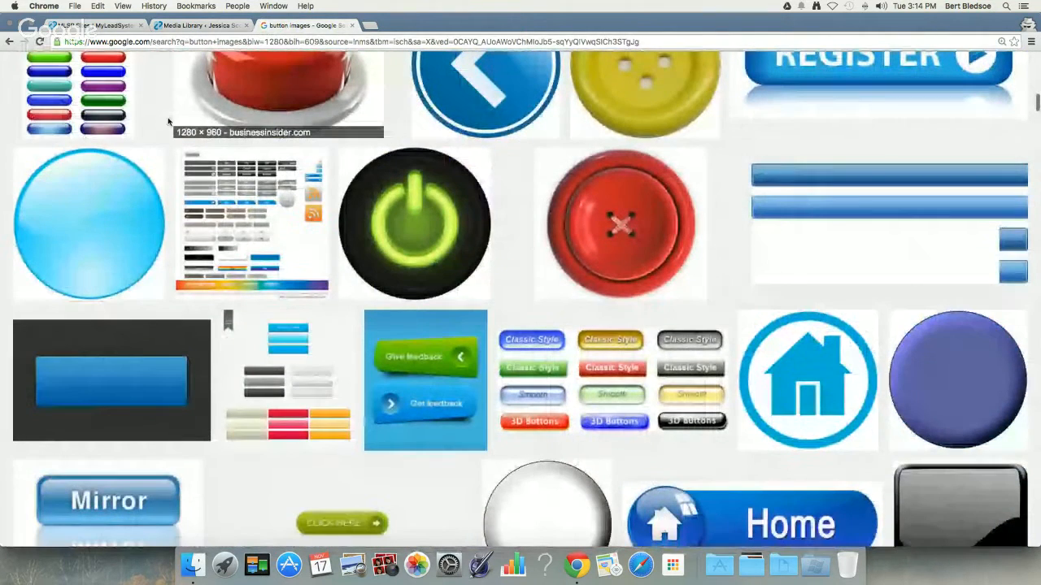
{"action": "scroll", "coordinate": [169, 122], "scroll_direction": "down", "scroll_amount": 20}
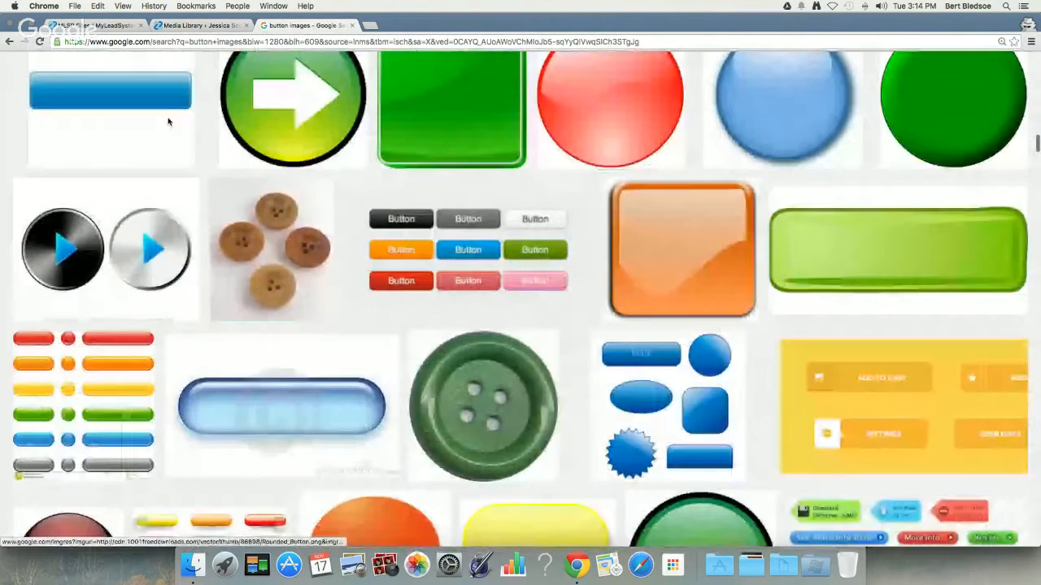
{"action": "scroll", "coordinate": [169, 122], "scroll_direction": "down", "scroll_amount": 9}
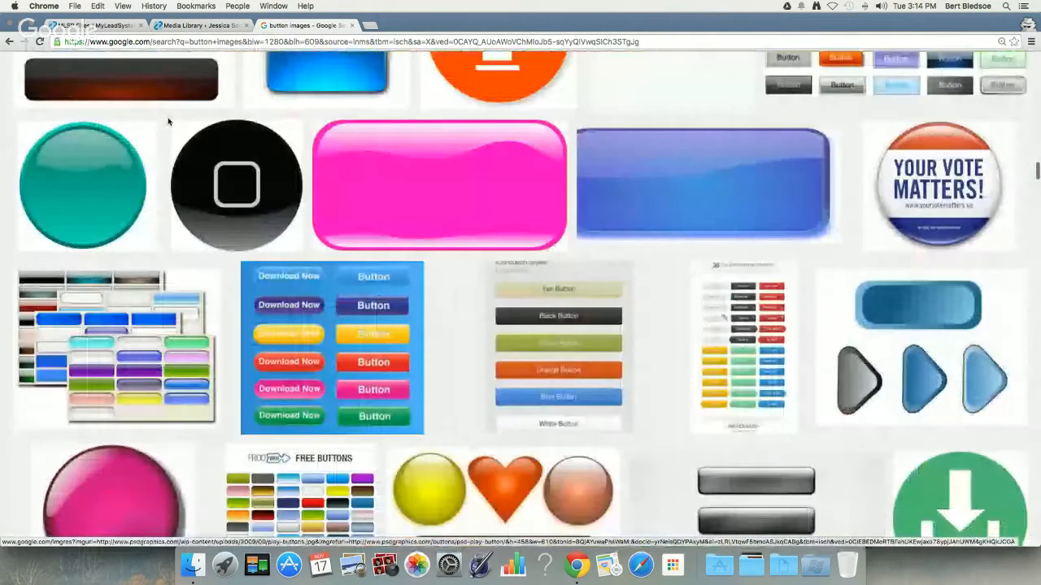
{"action": "scroll", "coordinate": [168, 122], "scroll_direction": "down", "scroll_amount": 6}
{"action": "scroll", "coordinate": [168, 118], "scroll_direction": "down", "scroll_amount": 10}
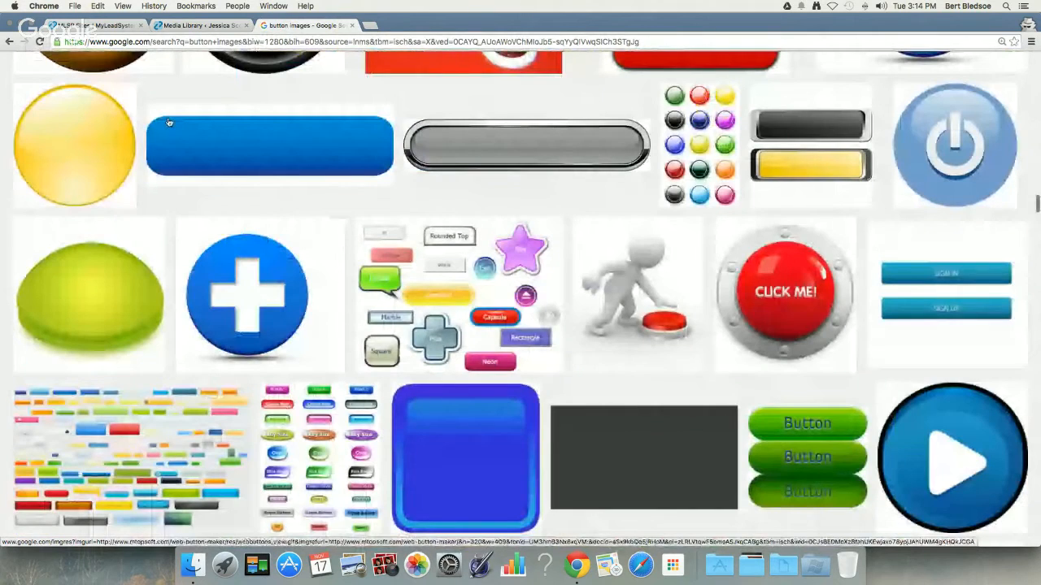
{"action": "scroll", "coordinate": [168, 122], "scroll_direction": "down", "scroll_amount": 15}
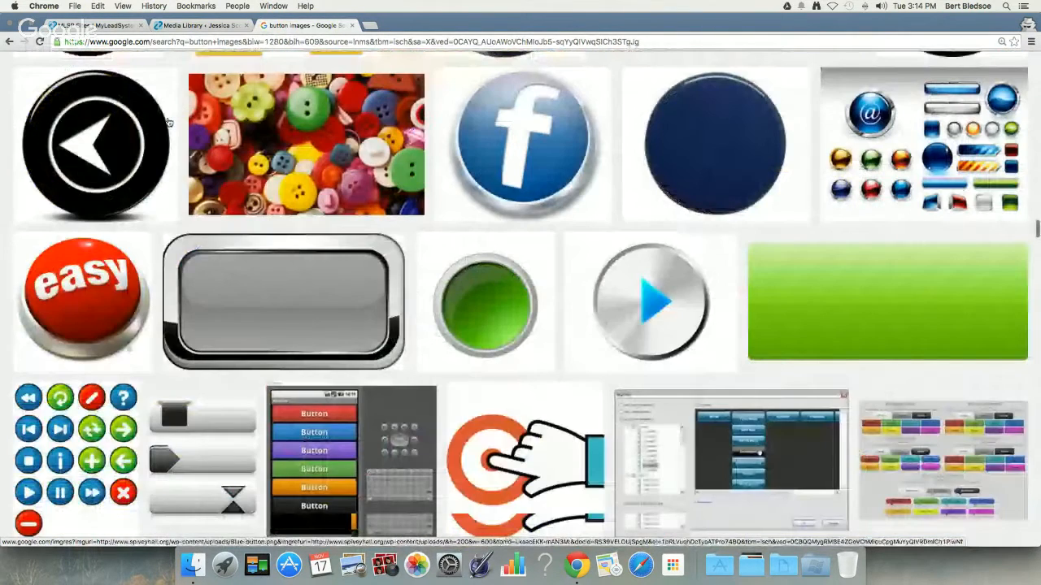
{"action": "scroll", "coordinate": [168, 122], "scroll_direction": "down", "scroll_amount": 8}
{"action": "scroll", "coordinate": [167, 122], "scroll_direction": "down", "scroll_amount": 11}
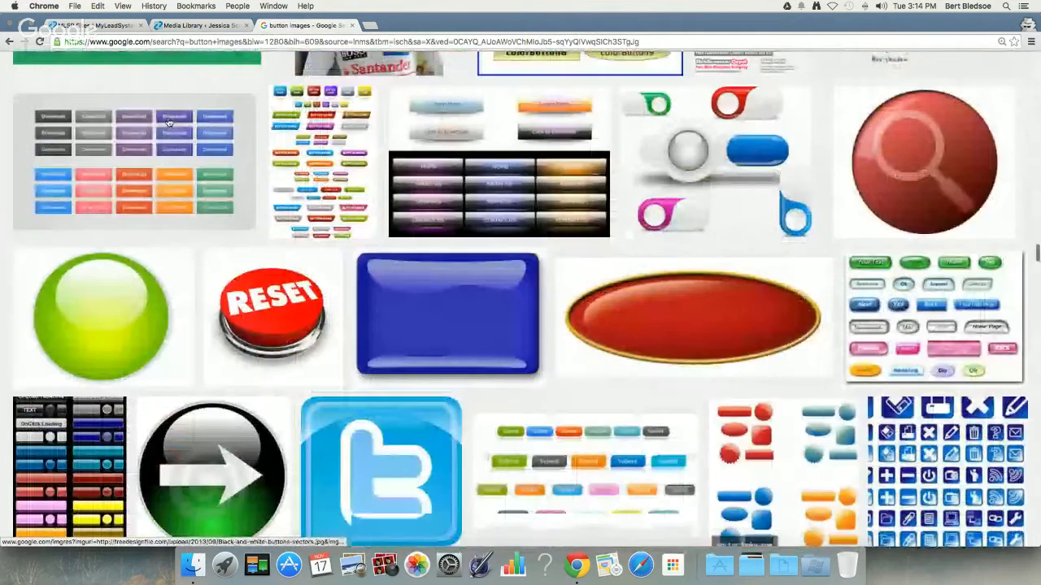
{"action": "scroll", "coordinate": [168, 122], "scroll_direction": "down", "scroll_amount": 9}
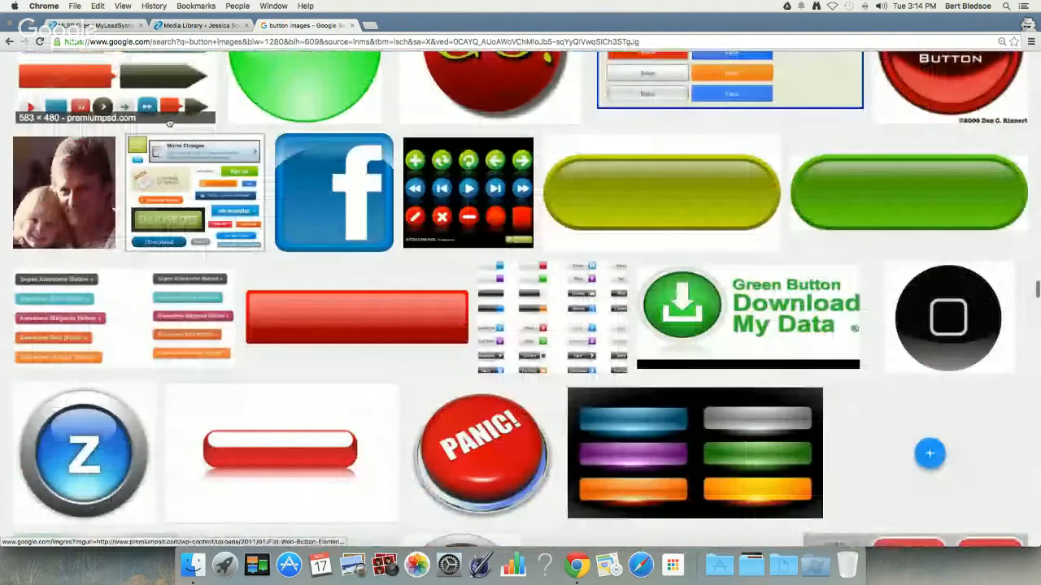
{"action": "scroll", "coordinate": [168, 122], "scroll_direction": "up", "scroll_amount": 5}
{"action": "scroll", "coordinate": [168, 122], "scroll_direction": "down", "scroll_amount": 9}
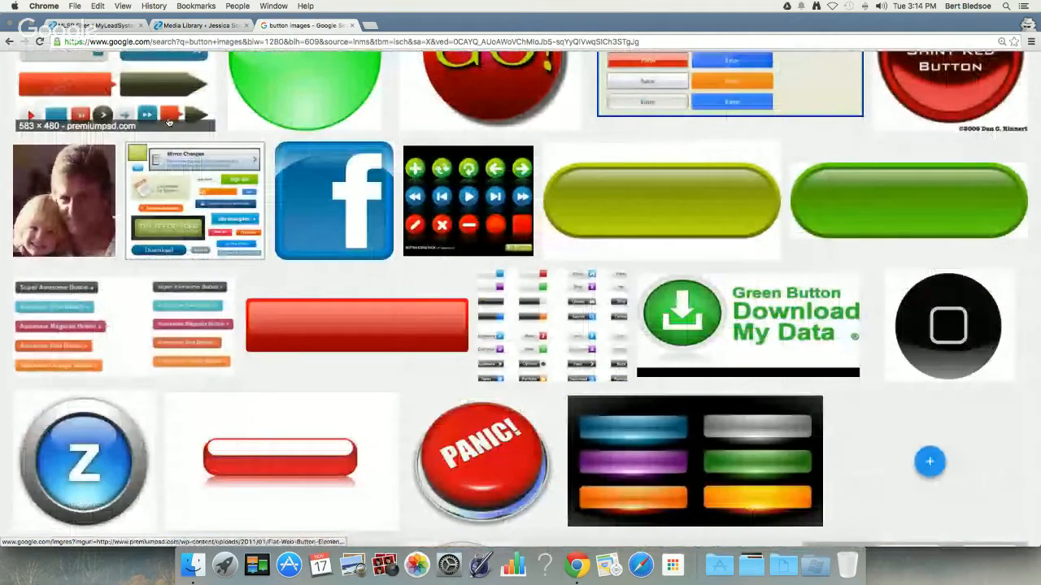
{"action": "scroll", "coordinate": [168, 122], "scroll_direction": "up", "scroll_amount": 8}
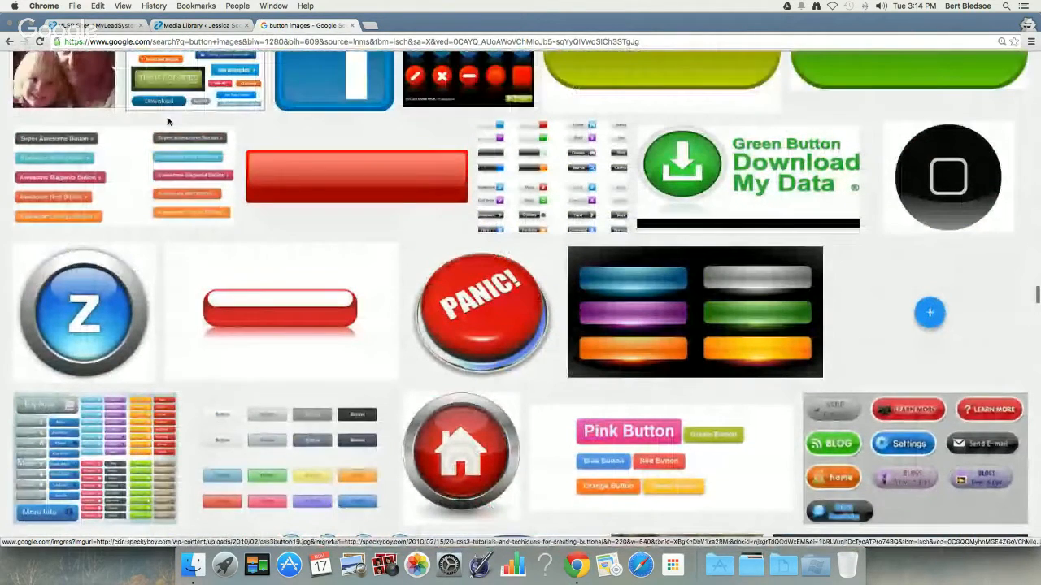
{"action": "scroll", "coordinate": [168, 122], "scroll_direction": "down", "scroll_amount": 10}
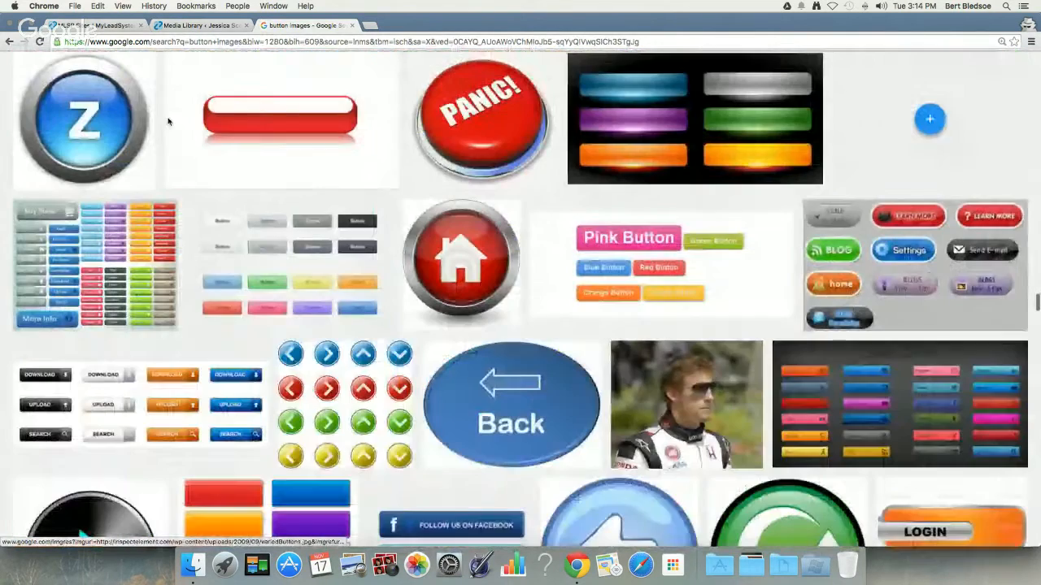
{"action": "scroll", "coordinate": [168, 122], "scroll_direction": "down", "scroll_amount": 4}
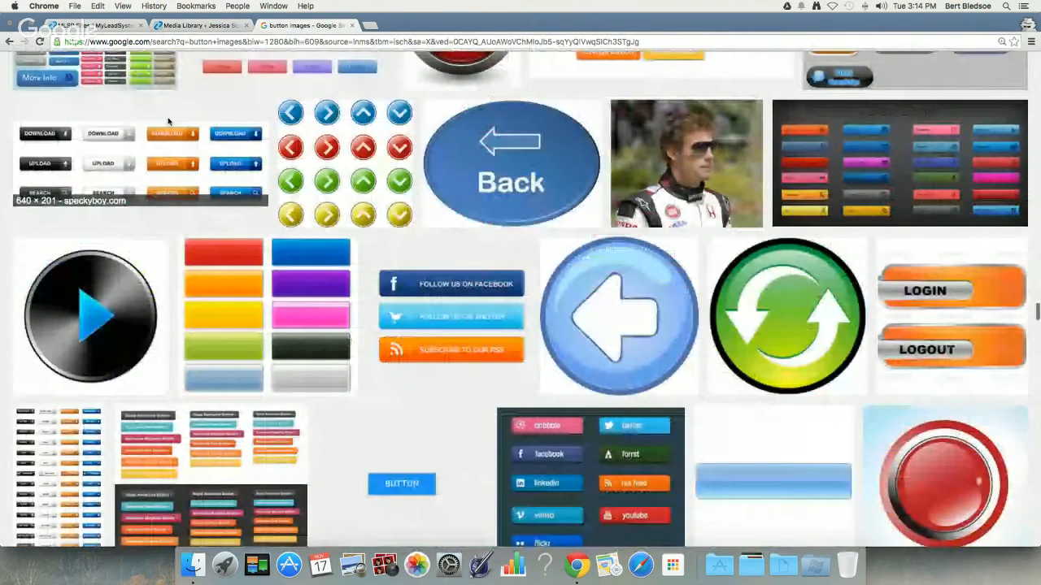
{"action": "scroll", "coordinate": [168, 121], "scroll_direction": "down", "scroll_amount": 6}
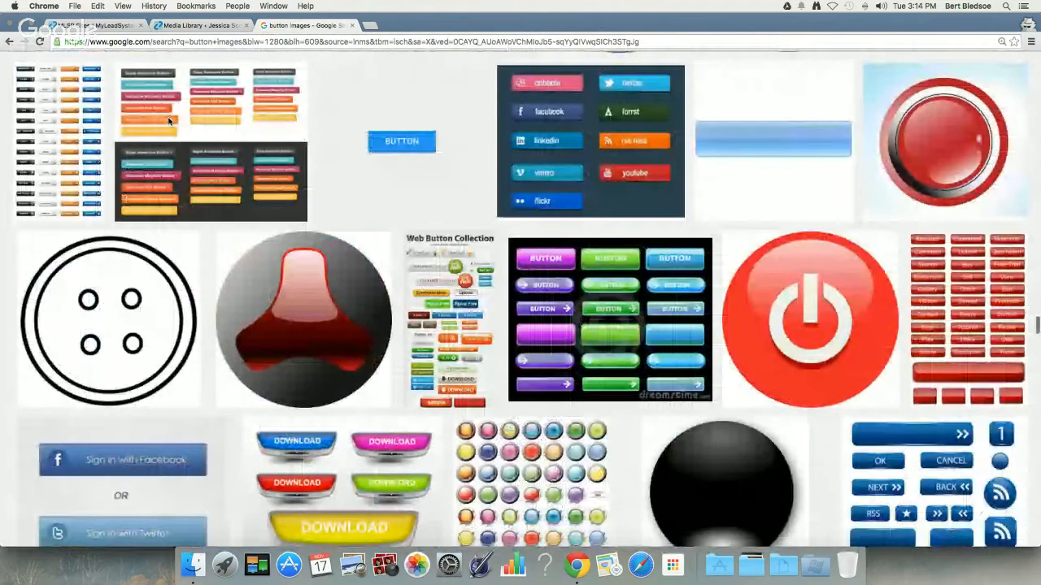
Search Google for "create a button online" and open the Da Button Factory result
{"action": "scroll", "coordinate": [169, 122], "scroll_direction": "down", "scroll_amount": 8}
{"action": "scroll", "coordinate": [168, 122], "scroll_direction": "up", "scroll_amount": 10}
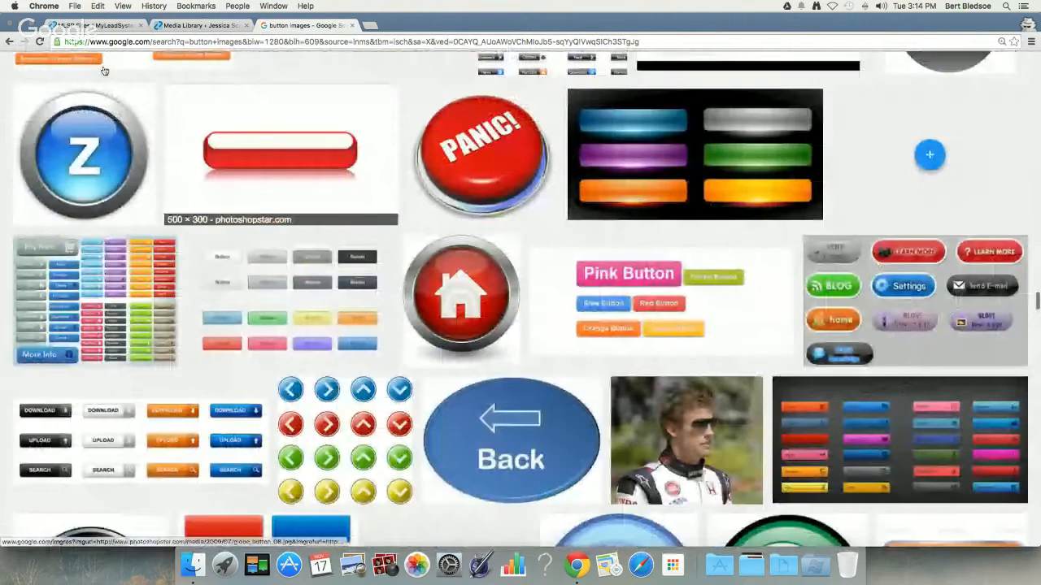
{"action": "left_click", "coordinate": [8, 40]}
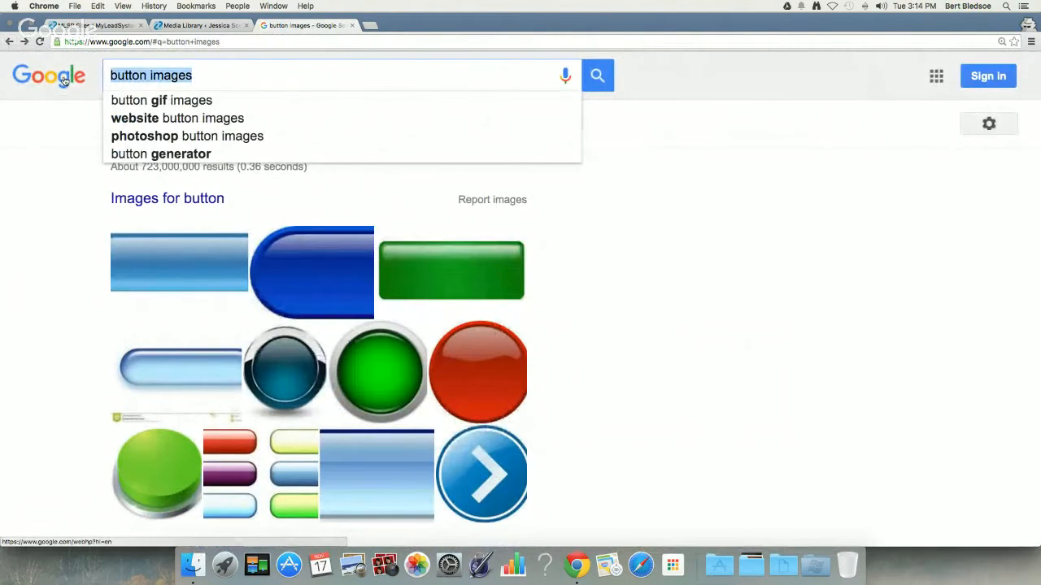
{"action": "type", "text": "create a b"}
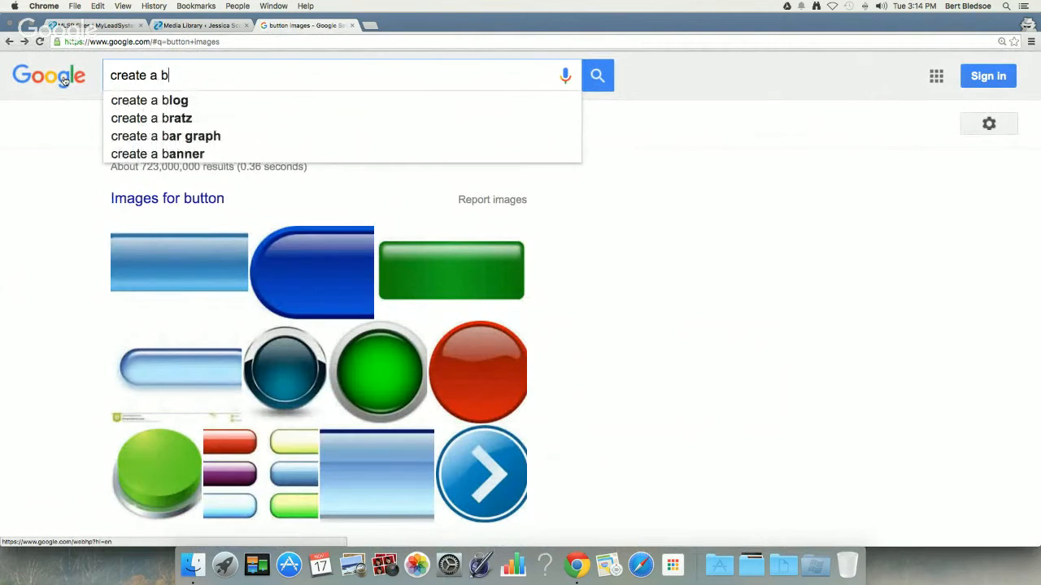
{"action": "type", "text": "utton online"}
{"action": "key", "text": "Return"}
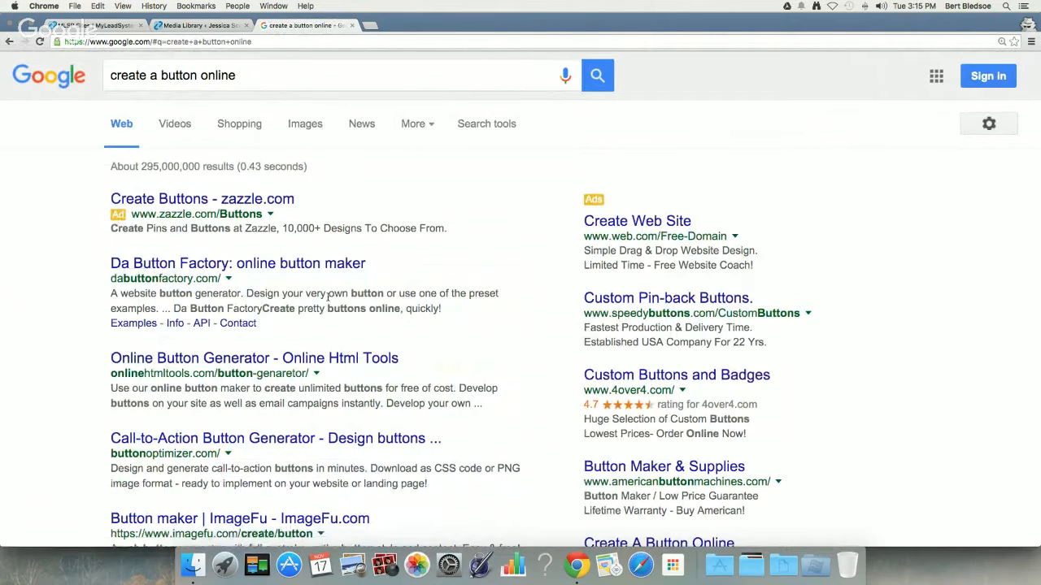
{"action": "left_click", "coordinate": [203, 269]}
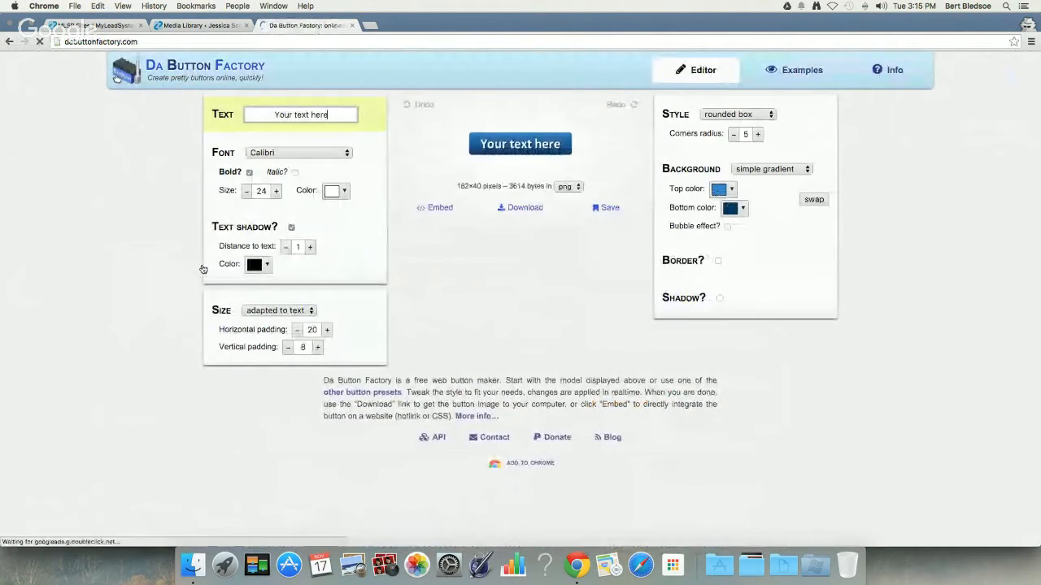
Replace the button's placeholder text with "Download Now"
{"action": "left_click_drag", "start_coordinate": [330, 114], "coordinate": [265, 108]}
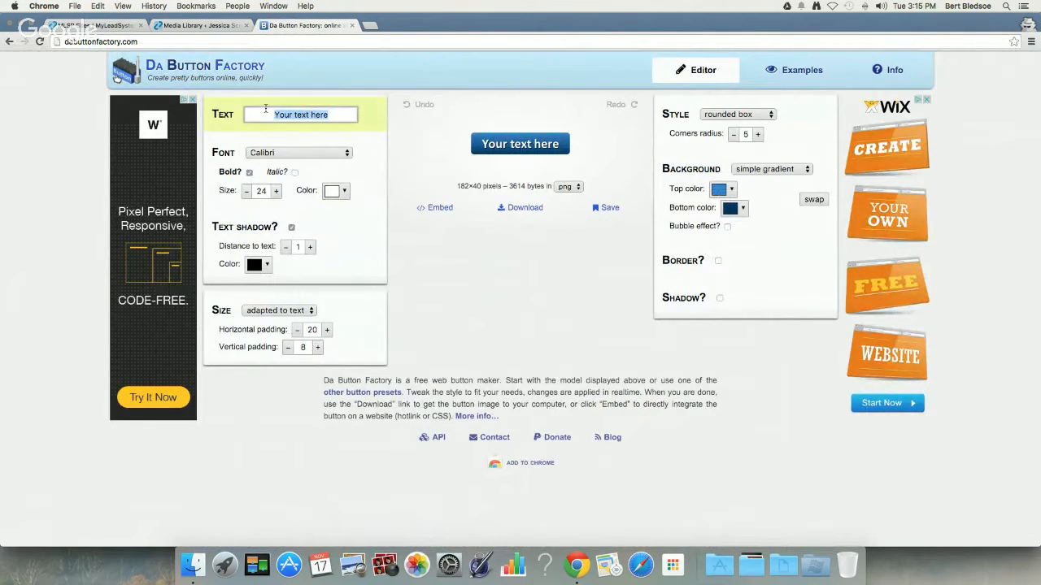
{"action": "type", "text": "Get My Pdf"}
{"action": "key", "text": "BackSpace"}
{"action": "key", "text": "BackSpace"}
{"action": "key", "text": "BackSpace"}
{"action": "key", "text": "BackSpace"}
{"action": "key", "text": "BackSpace"}
{"action": "key", "text": "BackSpace"}
{"action": "key", "text": "BackSpace"}
{"action": "key", "text": "BackSpace"}
{"action": "key", "text": "BackSpace"}
{"action": "key", "text": "BackSpace"}
{"action": "type", "text": "Dw"}
{"action": "key", "text": "BackSpace"}
{"action": "type", "text": "ownload Now"}
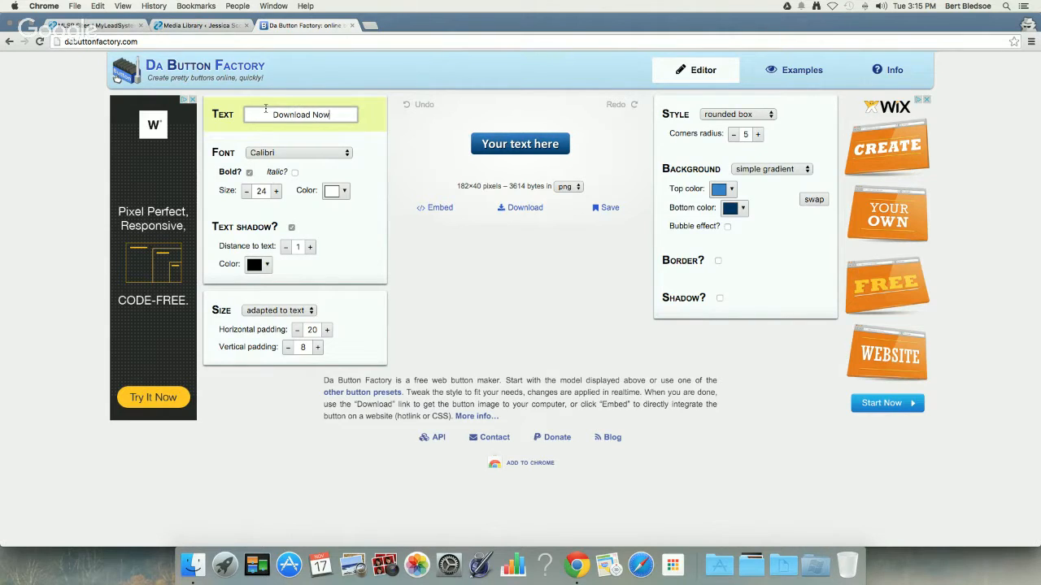
Set the button text's font to Open Sans and make it italic
{"action": "left_click", "coordinate": [247, 152]}
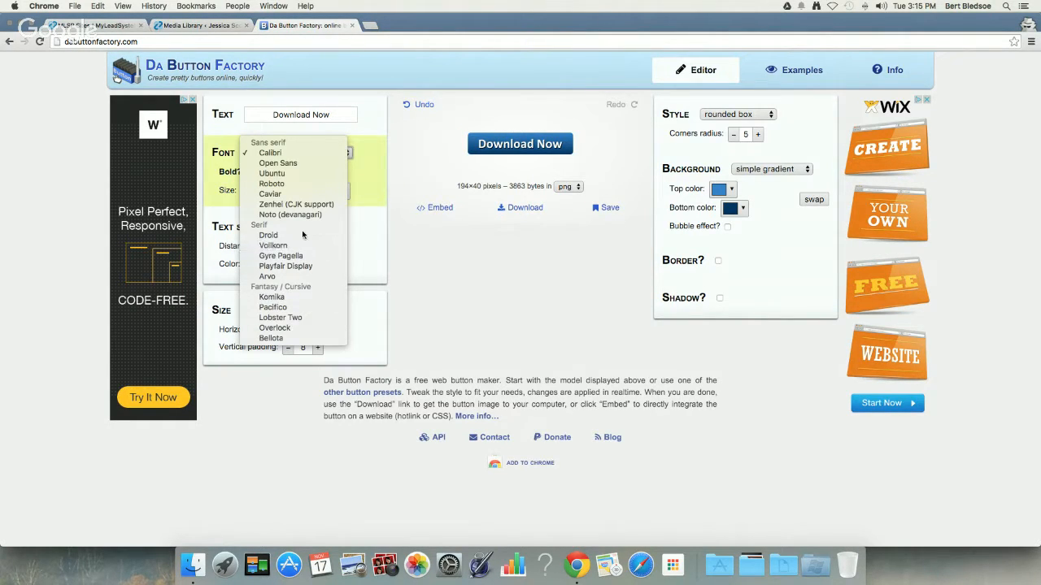
{"action": "left_click", "coordinate": [310, 164]}
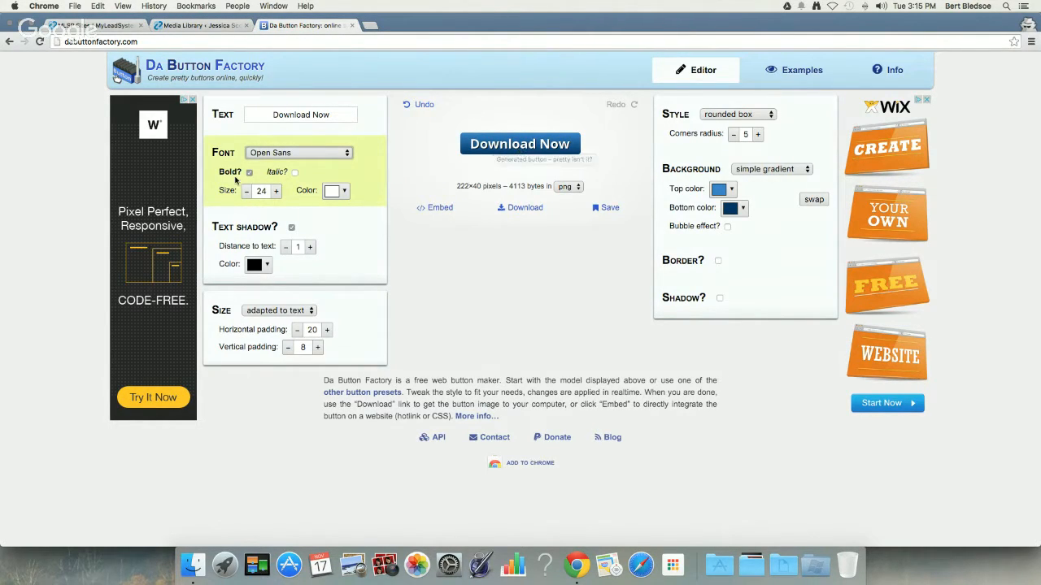
{"action": "left_click", "coordinate": [296, 173]}
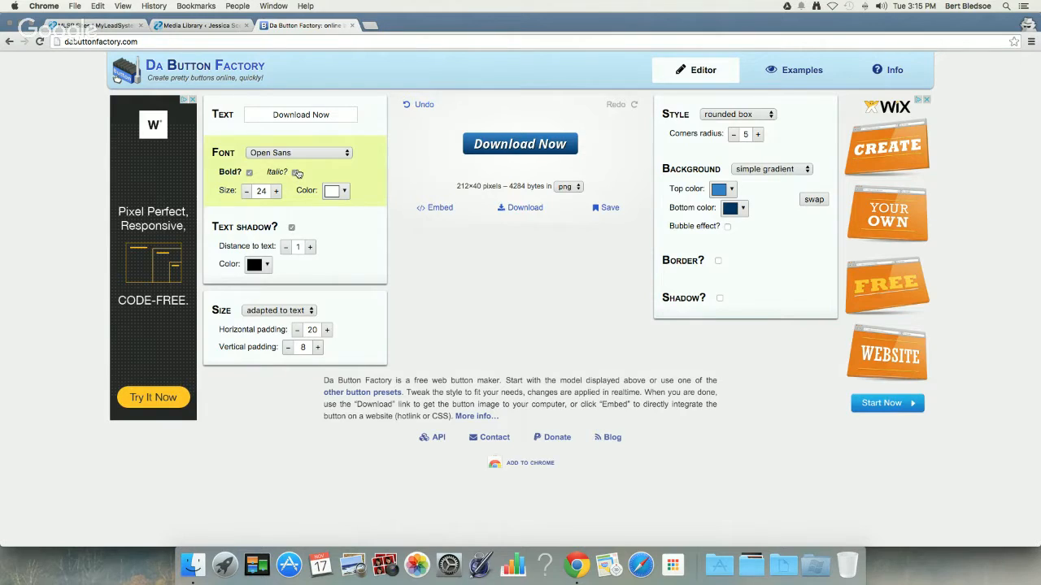
Try a larger size for the button text, set it back to 24, and look at the text shadow's color choices
{"action": "left_click", "coordinate": [278, 191]}
{"action": "left_click", "coordinate": [277, 191]}
{"action": "left_click", "coordinate": [278, 191]}
{"action": "left_click", "coordinate": [247, 194]}
{"action": "left_click", "coordinate": [247, 192]}
{"action": "left_click", "coordinate": [248, 195]}
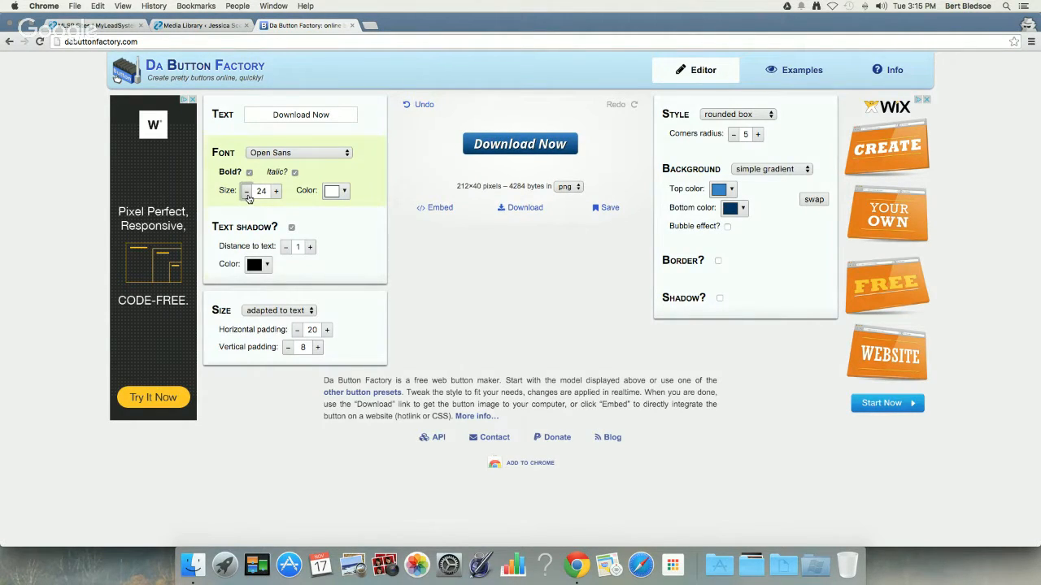
{"action": "left_click", "coordinate": [267, 265]}
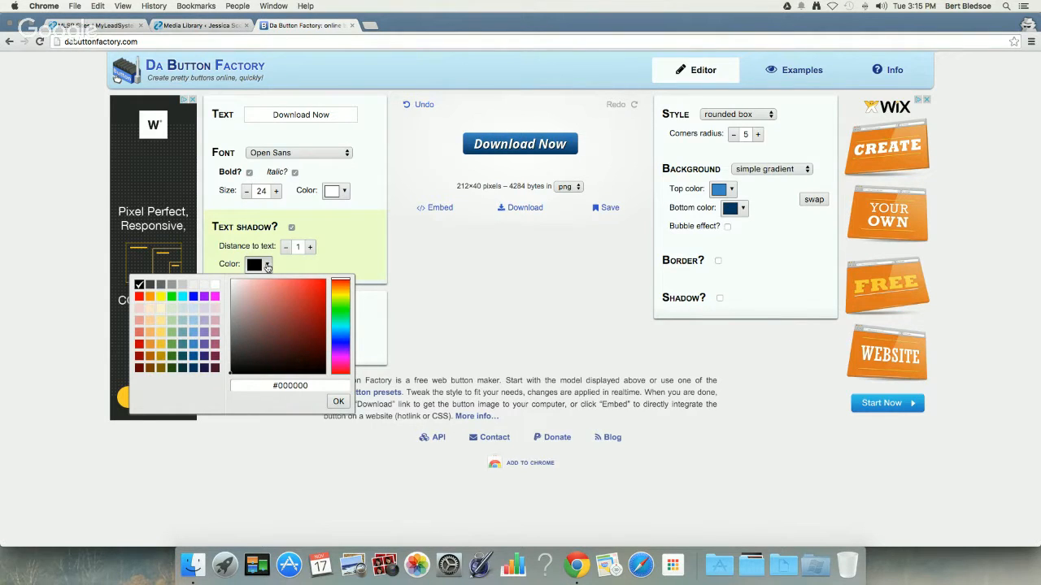
{"action": "left_click", "coordinate": [268, 266]}
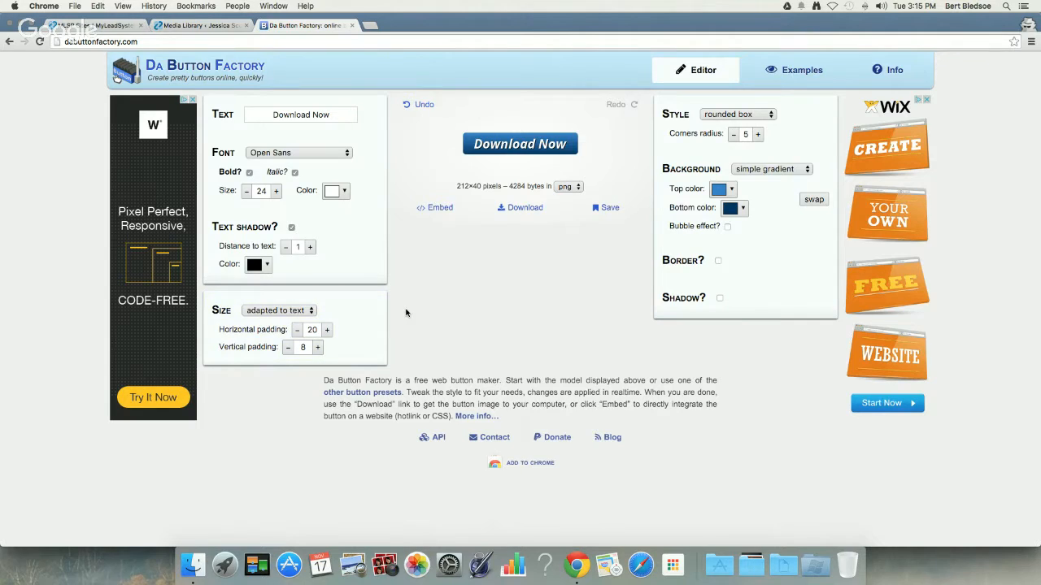
Download the button as a PNG image, and start adding a new file in the WordPress Media Library
{"action": "left_click", "coordinate": [521, 208]}
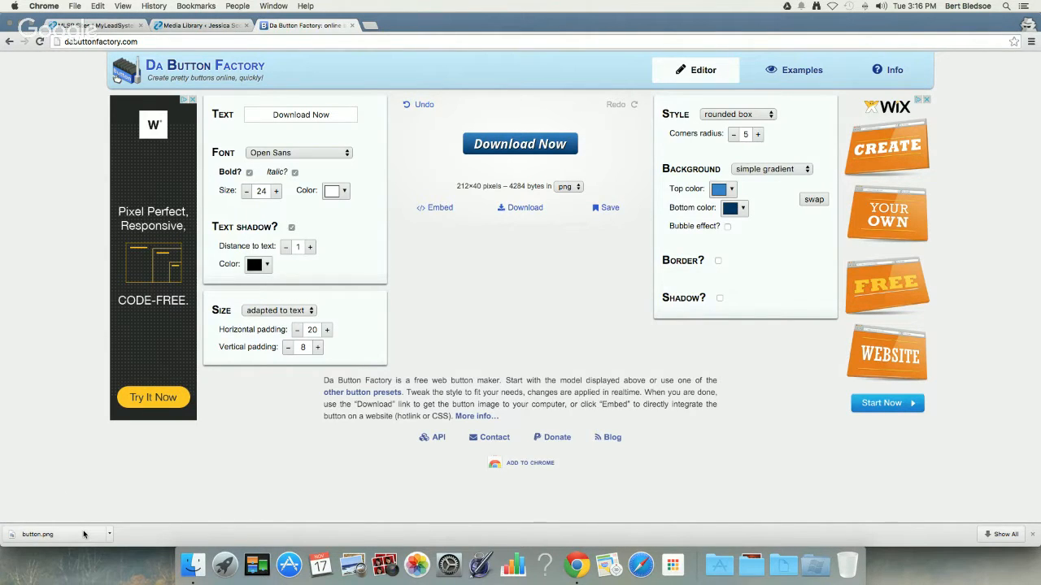
{"action": "left_click", "coordinate": [212, 27]}
{"action": "left_click", "coordinate": [205, 88]}
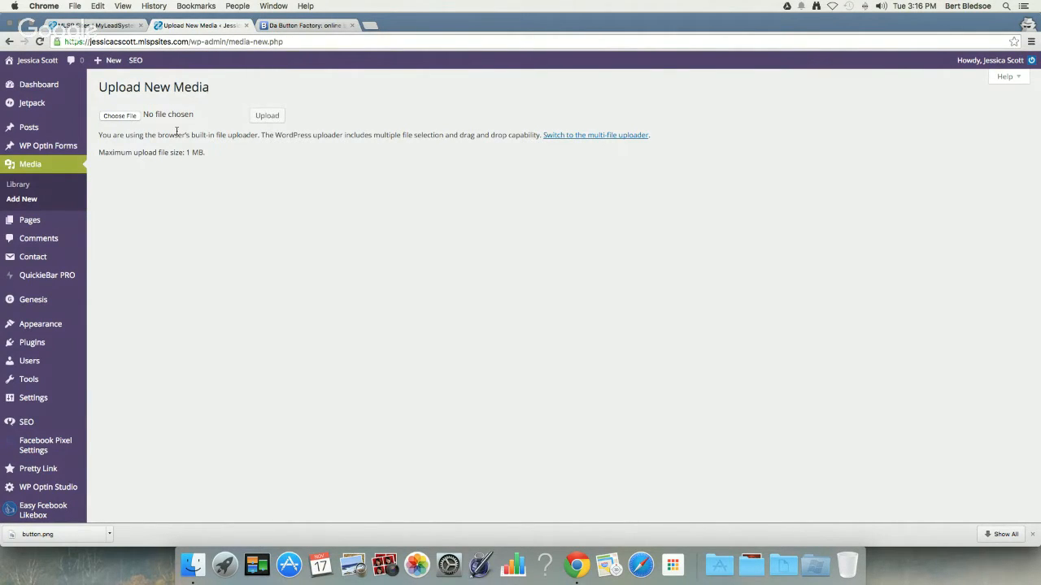
Choose button.png from the Downloads folder and upload it to the Media Library
{"action": "left_click", "coordinate": [130, 117]}
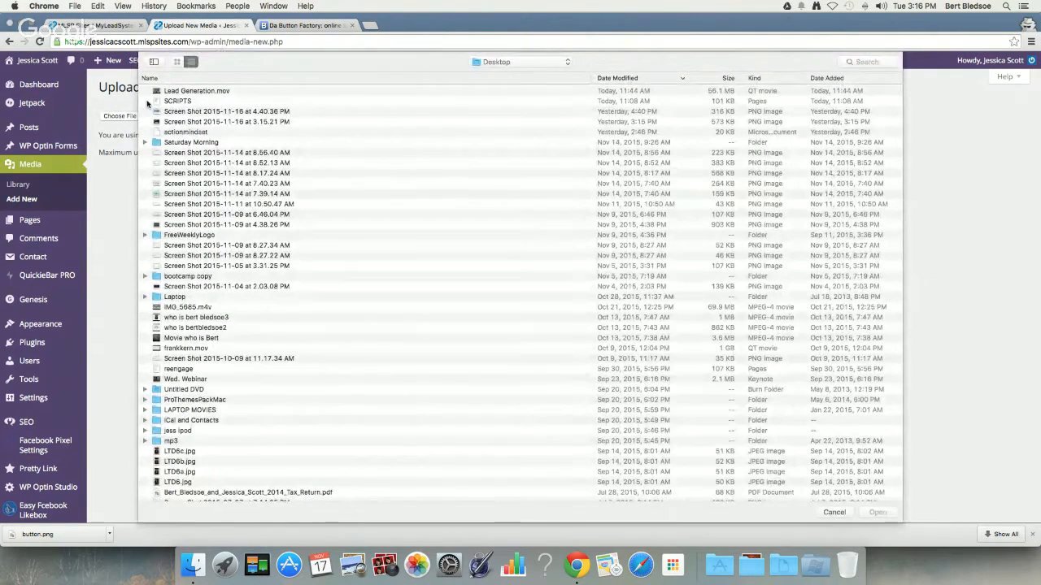
{"action": "left_click", "coordinate": [498, 62]}
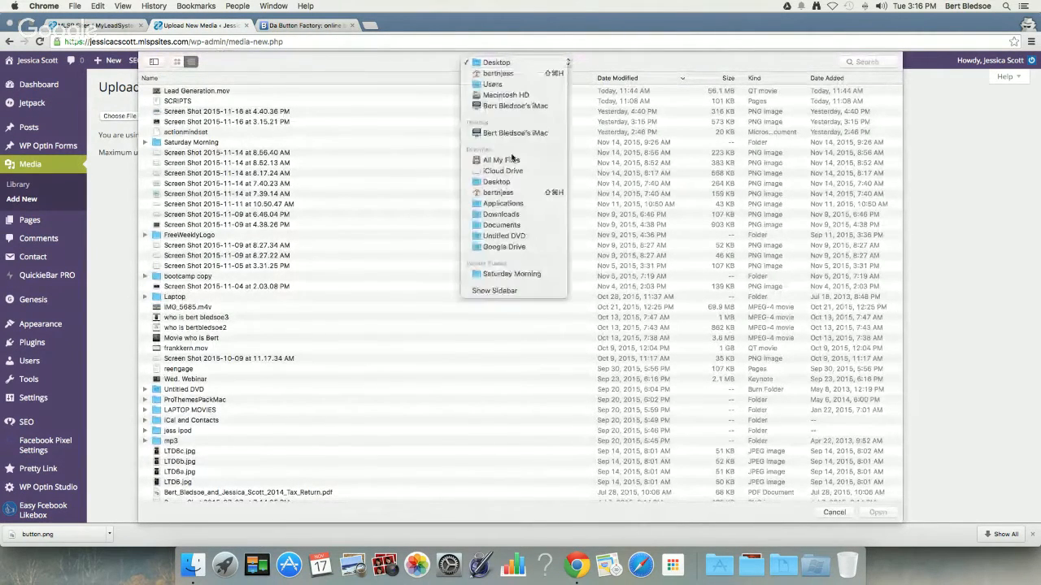
{"action": "left_click", "coordinate": [504, 217]}
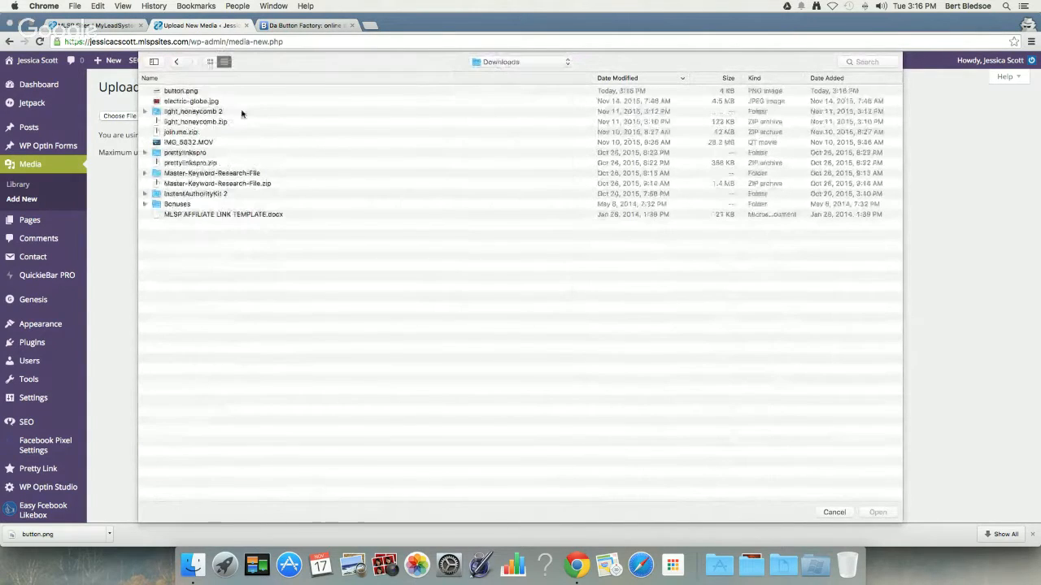
{"action": "left_click", "coordinate": [176, 92]}
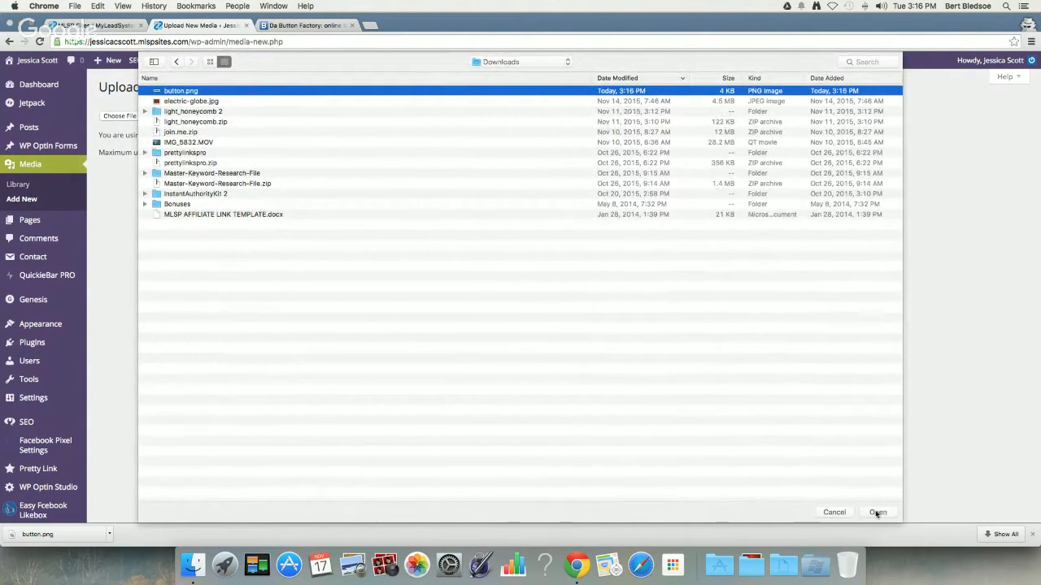
{"action": "left_click", "coordinate": [877, 513]}
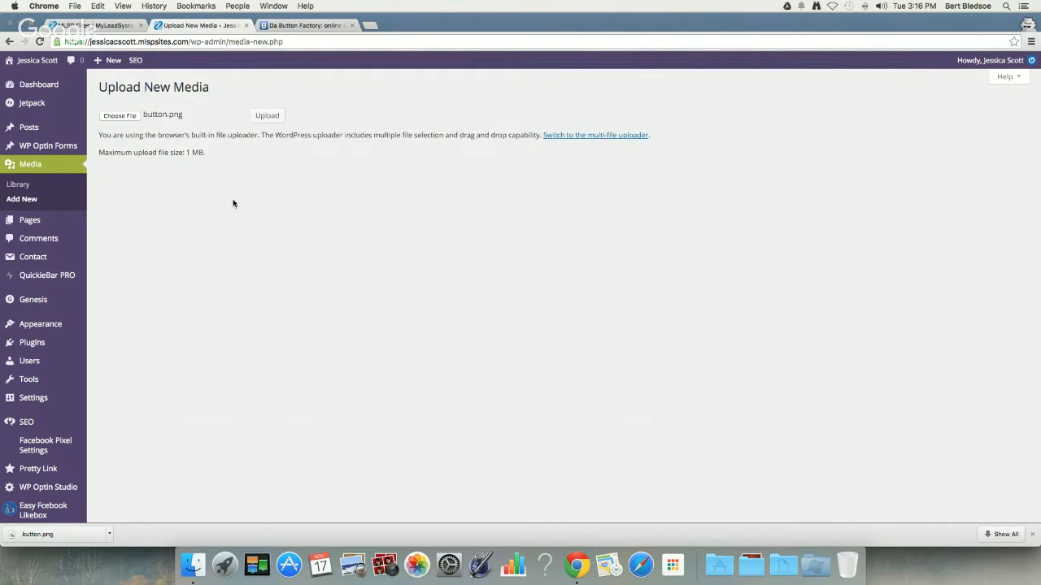
{"action": "left_click", "coordinate": [267, 116]}
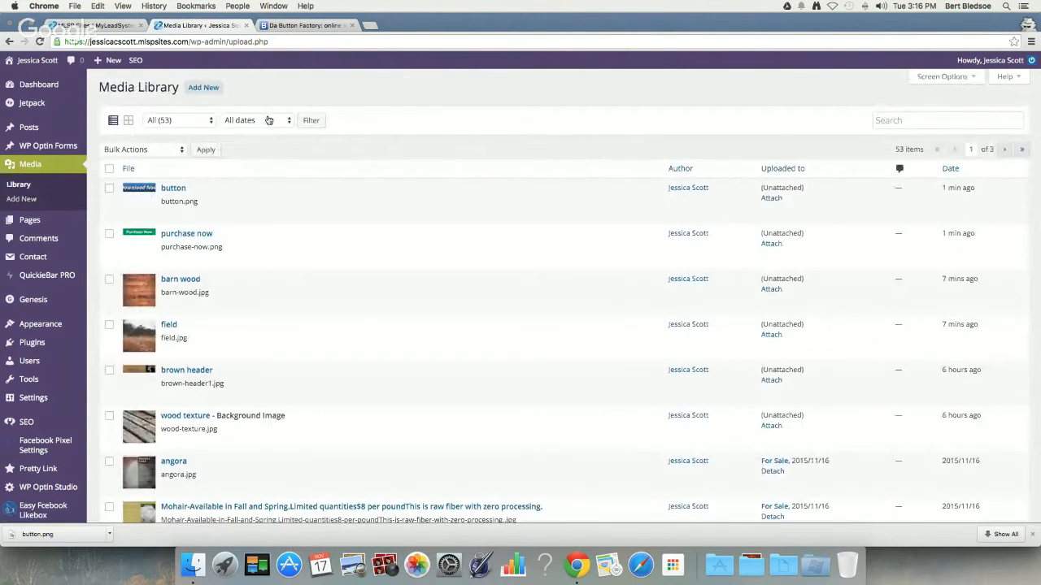
Open the uploaded button image for editing and copy its full file URL
{"action": "left_click", "coordinate": [166, 215]}
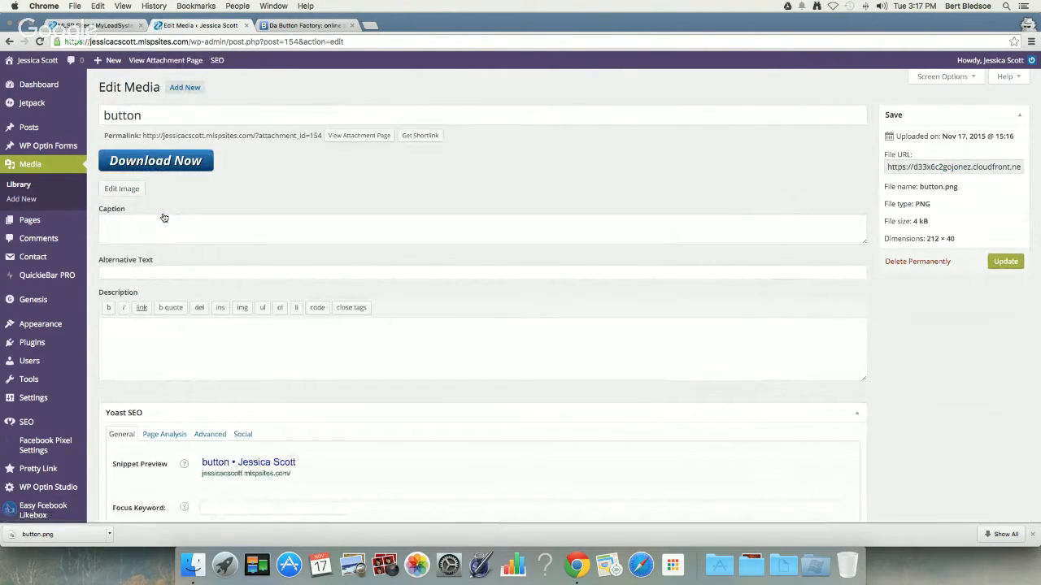
{"action": "scroll", "coordinate": [890, 170], "scroll_direction": "down", "scroll_amount": 1}
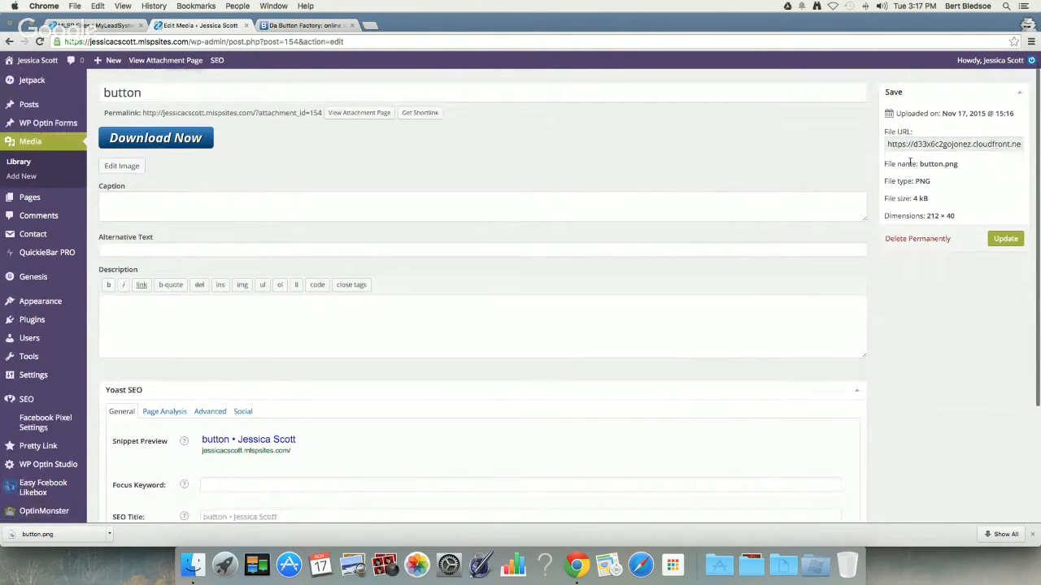
{"action": "scroll", "coordinate": [911, 163], "scroll_direction": "up", "scroll_amount": 1}
{"action": "double_click", "coordinate": [888, 167]}
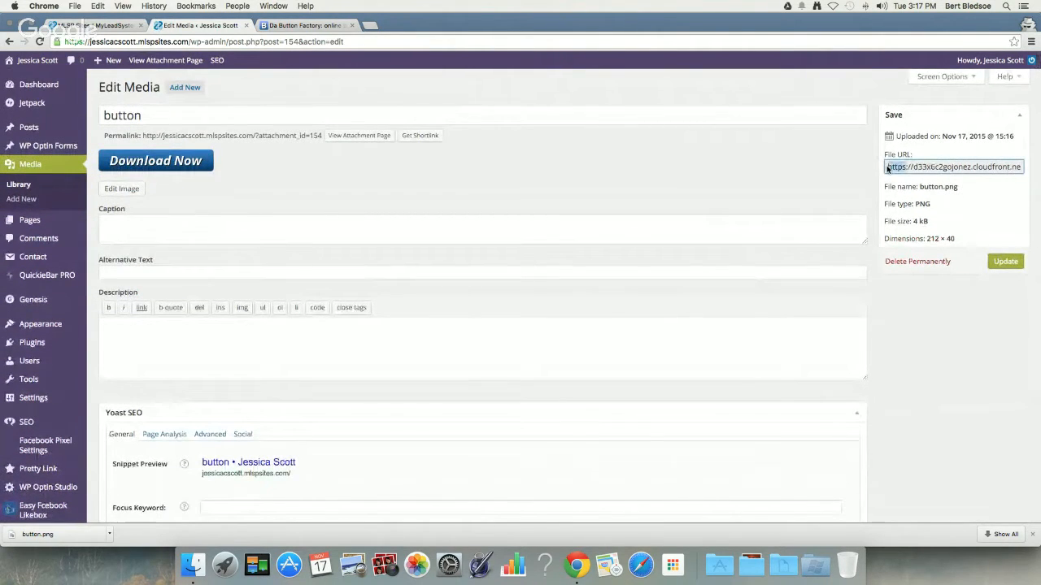
{"action": "triple_click", "coordinate": [888, 167]}
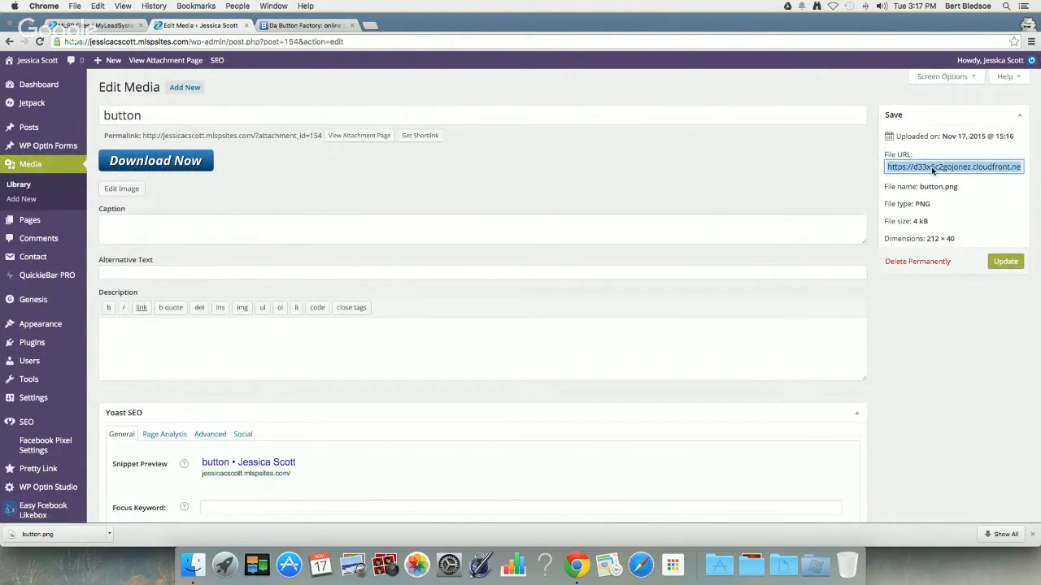
{"action": "right_click", "coordinate": [927, 170]}
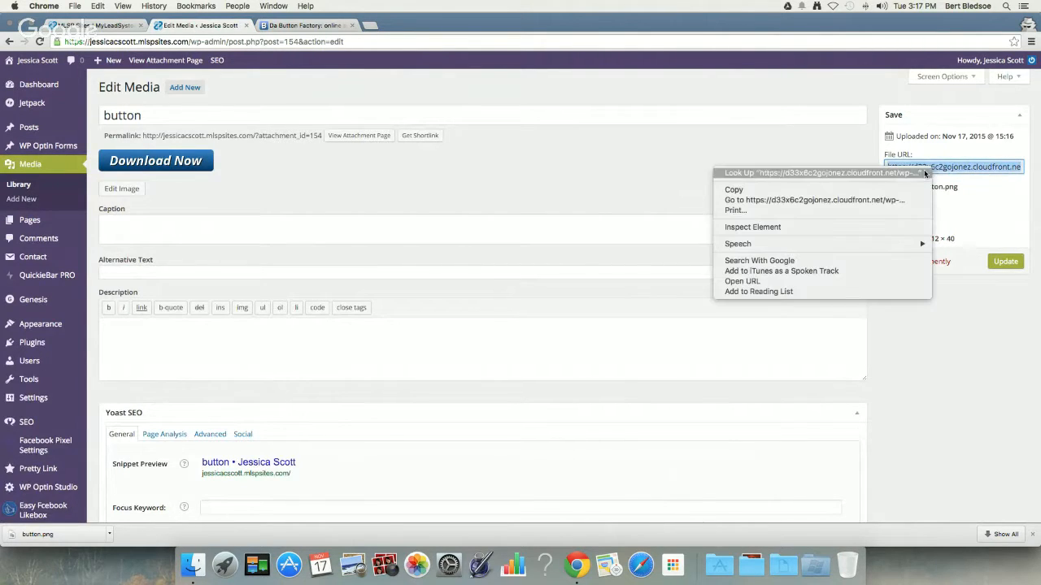
{"action": "left_click", "coordinate": [881, 194]}
Check the copied image URL by loading it in a new browser tab, and close that tab
{"action": "left_click", "coordinate": [370, 27]}
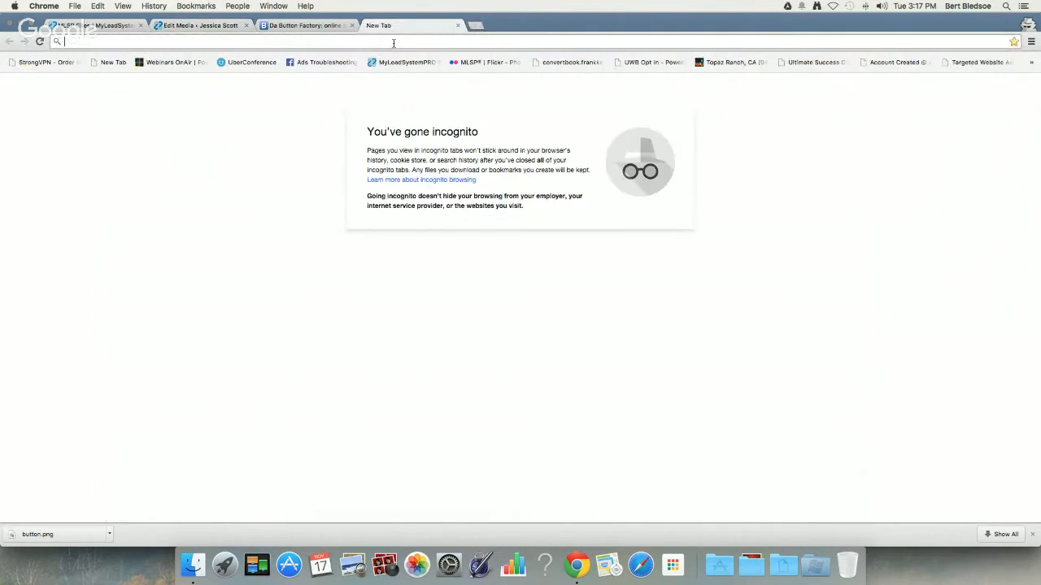
{"action": "right_click", "coordinate": [393, 43]}
{"action": "left_click", "coordinate": [399, 65]}
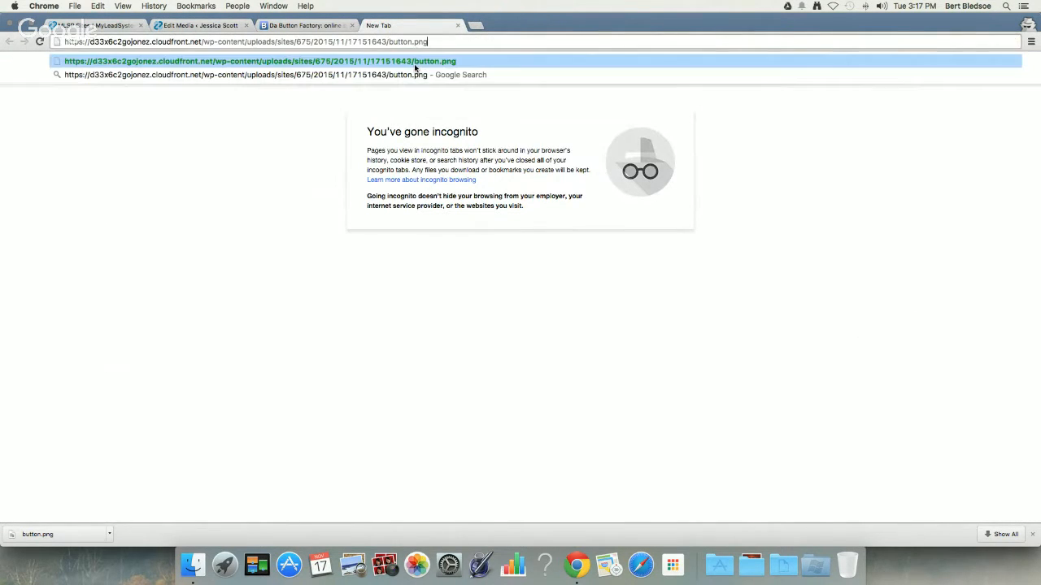
{"action": "left_click", "coordinate": [414, 63]}
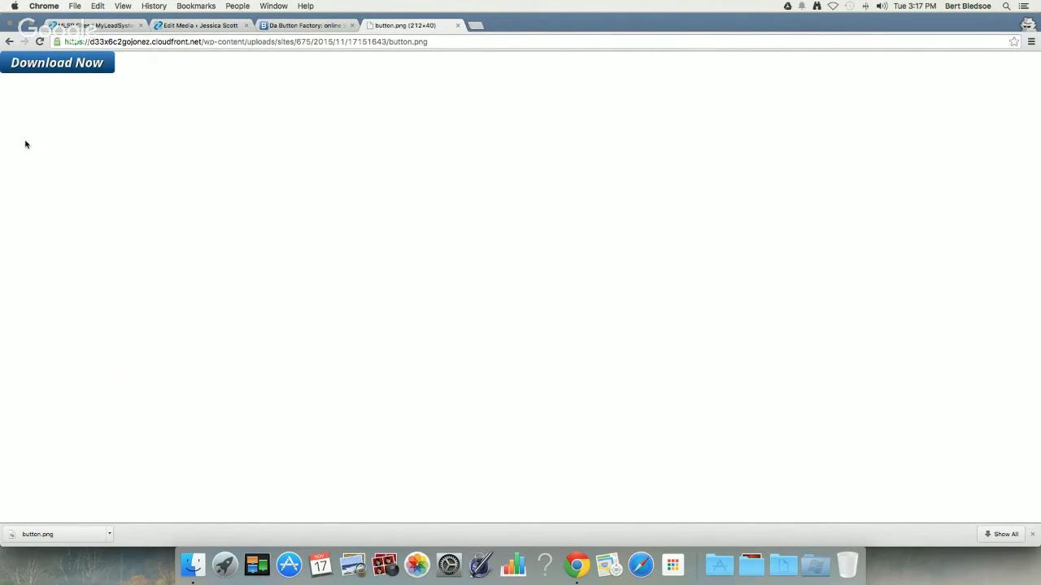
{"action": "left_click", "coordinate": [456, 25]}
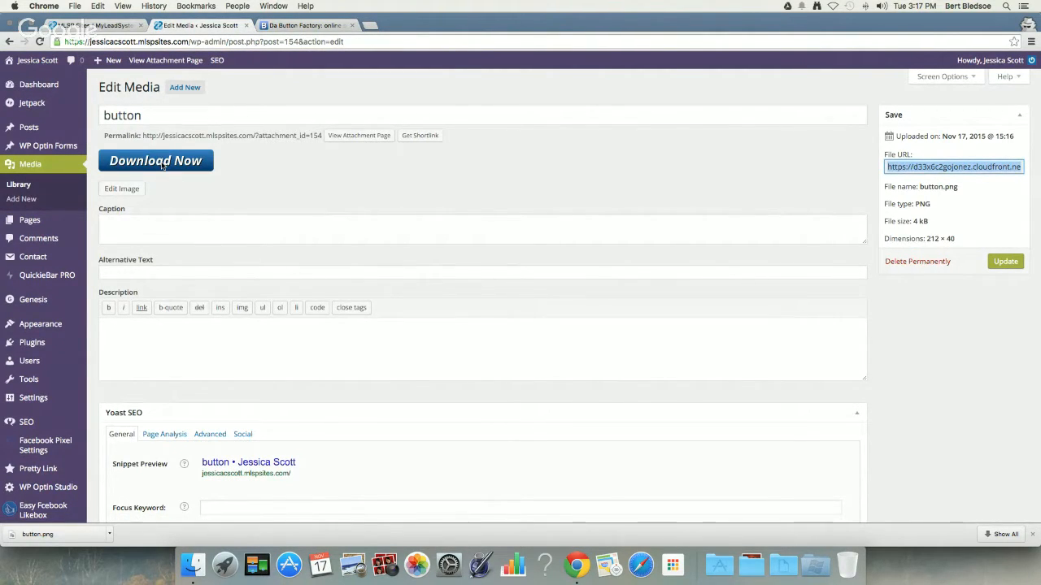
{"action": "left_click", "coordinate": [295, 25]}
{"action": "left_click", "coordinate": [218, 27]}
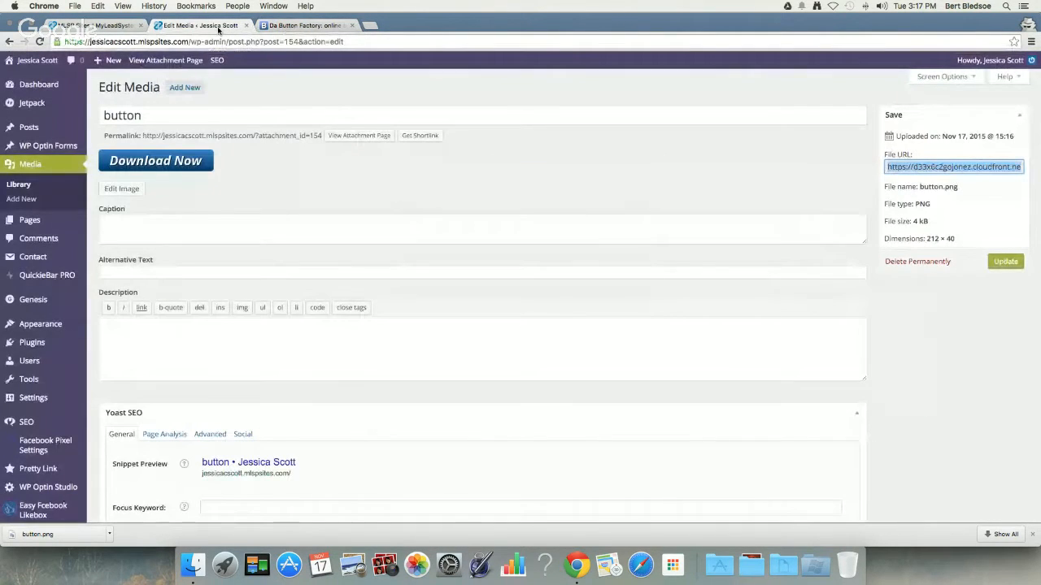
View the "Care Sheets for Critters" page from the site's list of pages and look through its content
{"action": "left_click", "coordinate": [36, 223]}
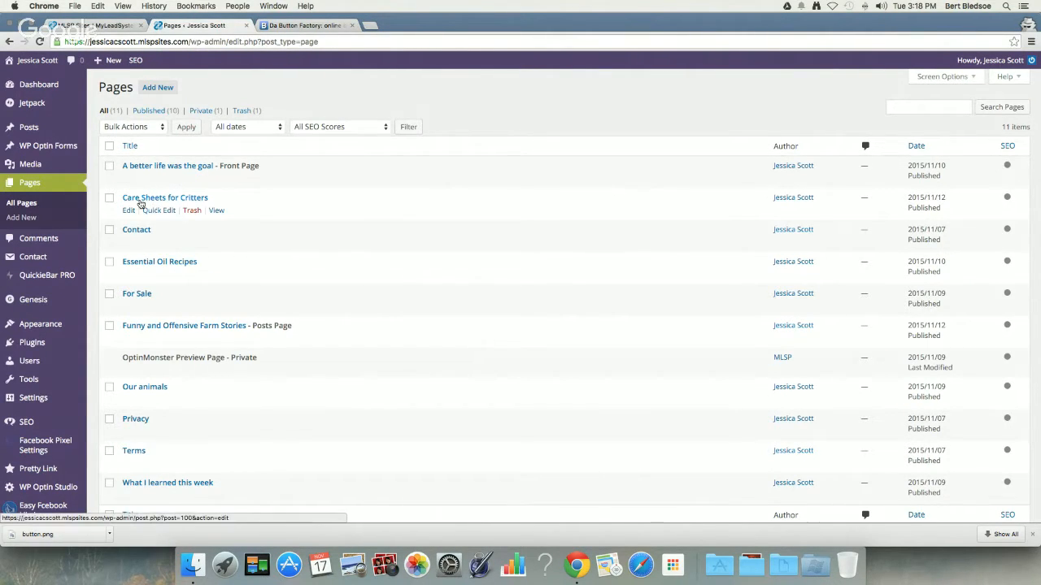
{"action": "left_click", "coordinate": [215, 211]}
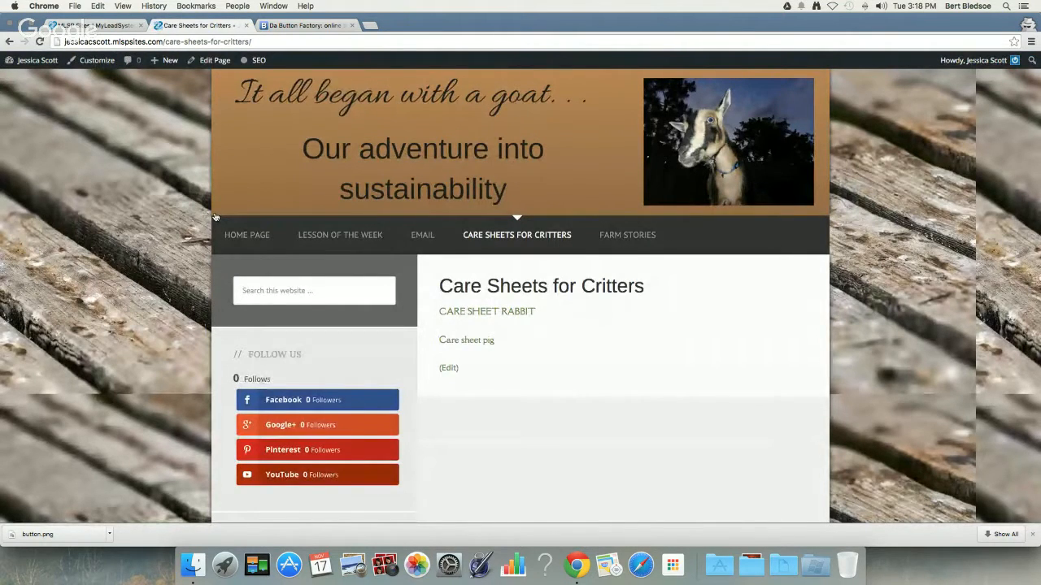
{"action": "scroll", "coordinate": [906, 257], "scroll_direction": "down", "scroll_amount": 2}
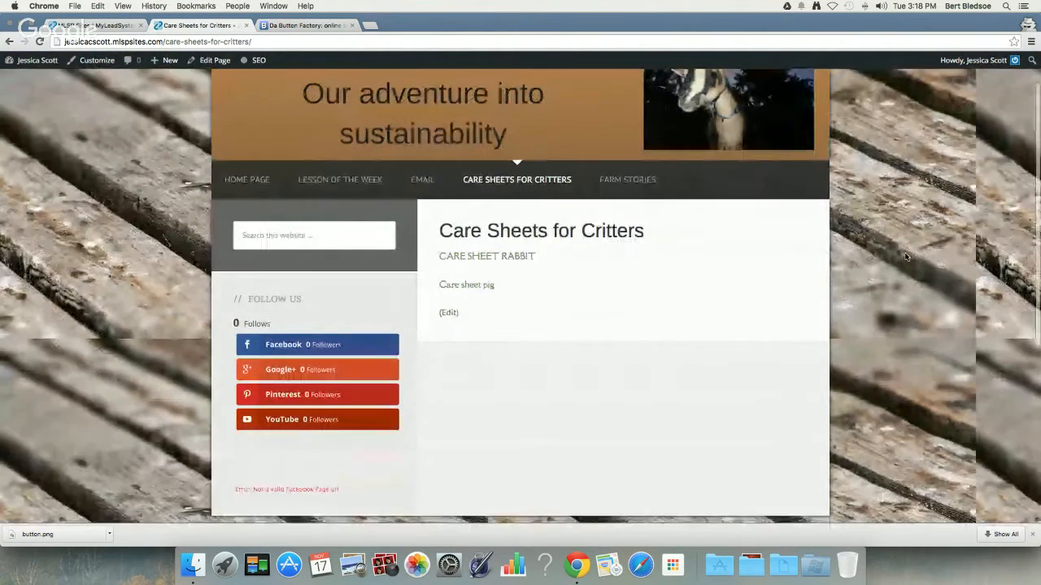
{"action": "scroll", "coordinate": [906, 257], "scroll_direction": "down", "scroll_amount": 5}
{"action": "scroll", "coordinate": [905, 257], "scroll_direction": "up", "scroll_amount": 5}
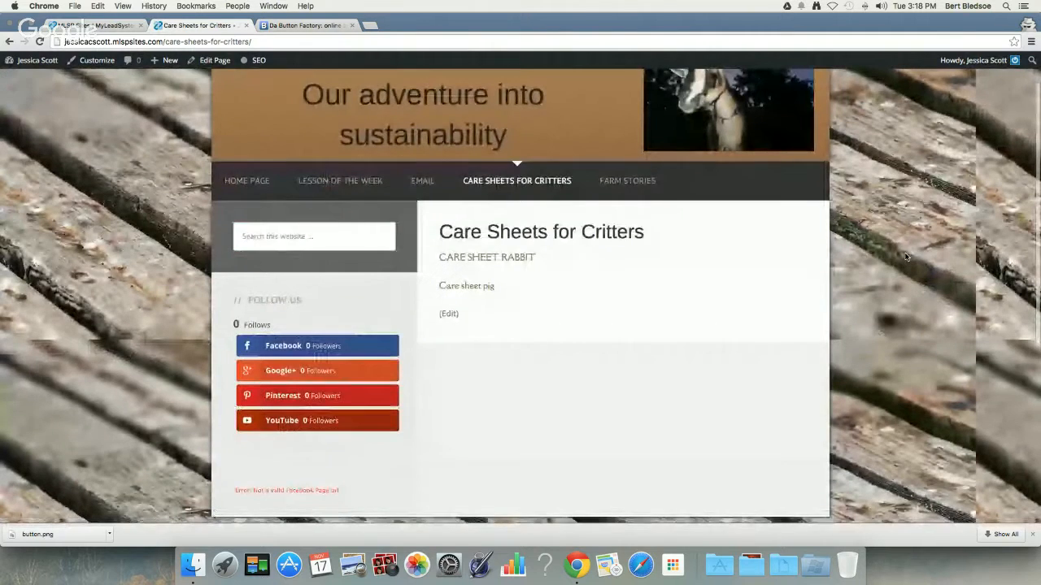
Open the "CARE SHEET RABBIT" link on the Care Sheets for Critters page, look through the PDF, and return to the page
{"action": "scroll", "coordinate": [905, 257], "scroll_direction": "down", "scroll_amount": 2}
{"action": "scroll", "coordinate": [905, 257], "scroll_direction": "up", "scroll_amount": 4}
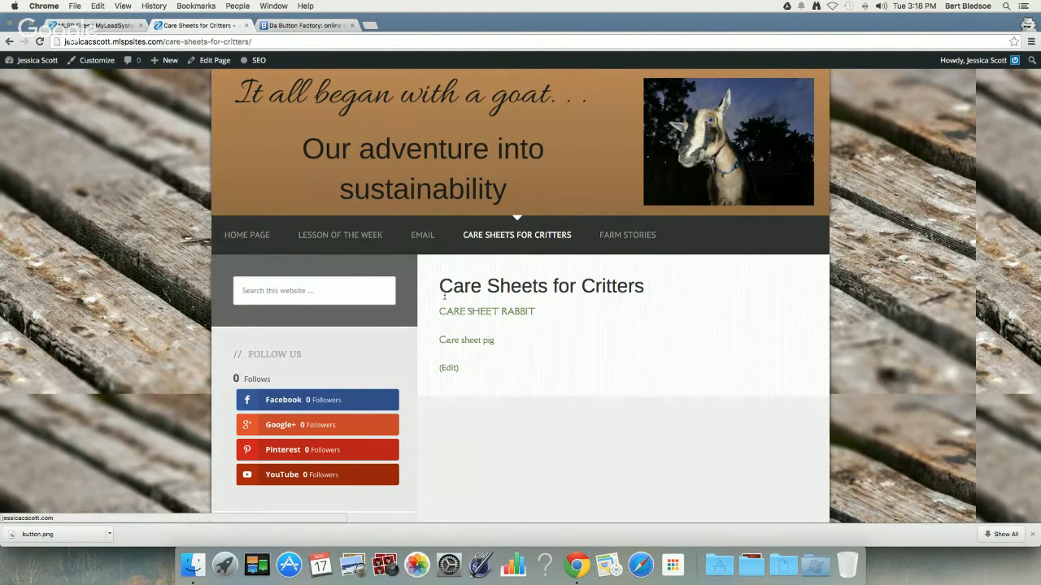
{"action": "left_click", "coordinate": [463, 316]}
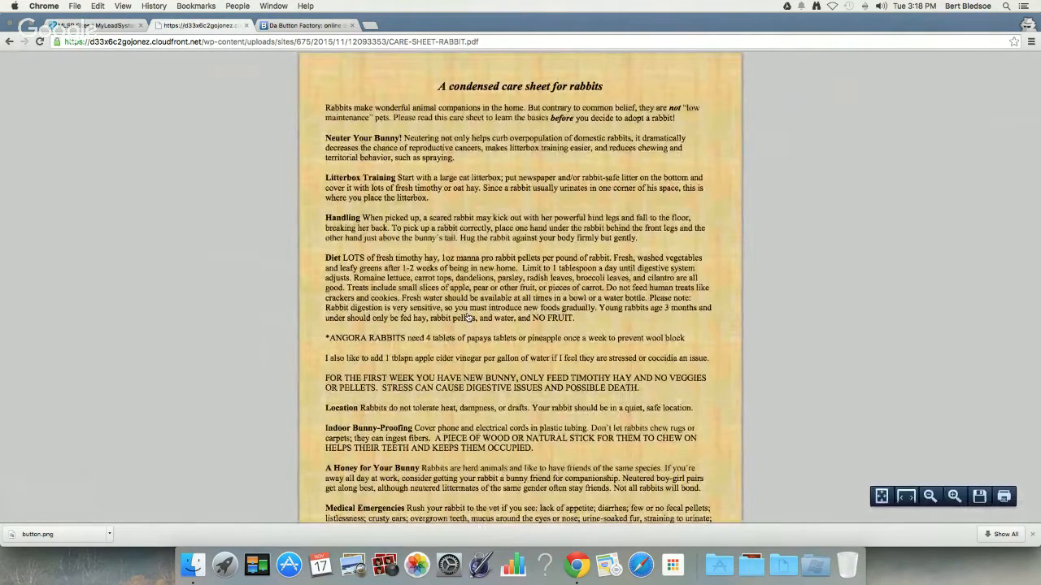
{"action": "scroll", "coordinate": [467, 317], "scroll_direction": "down", "scroll_amount": 3}
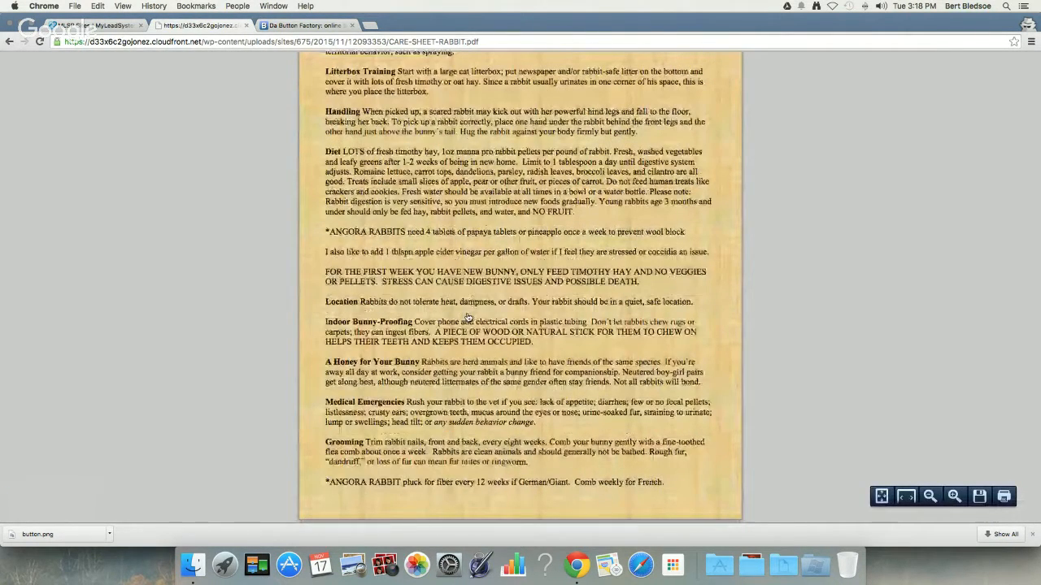
{"action": "scroll", "coordinate": [468, 317], "scroll_direction": "up", "scroll_amount": 3}
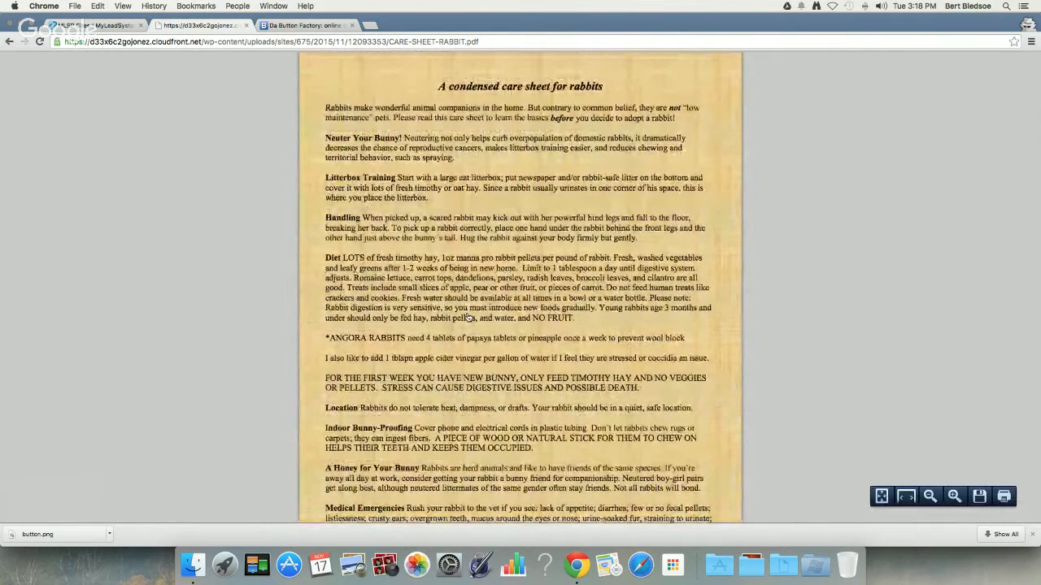
{"action": "scroll", "coordinate": [468, 317], "scroll_direction": "down", "scroll_amount": 3}
{"action": "scroll", "coordinate": [468, 317], "scroll_direction": "up", "scroll_amount": 3}
{"action": "scroll", "coordinate": [468, 317], "scroll_direction": "down", "scroll_amount": 3}
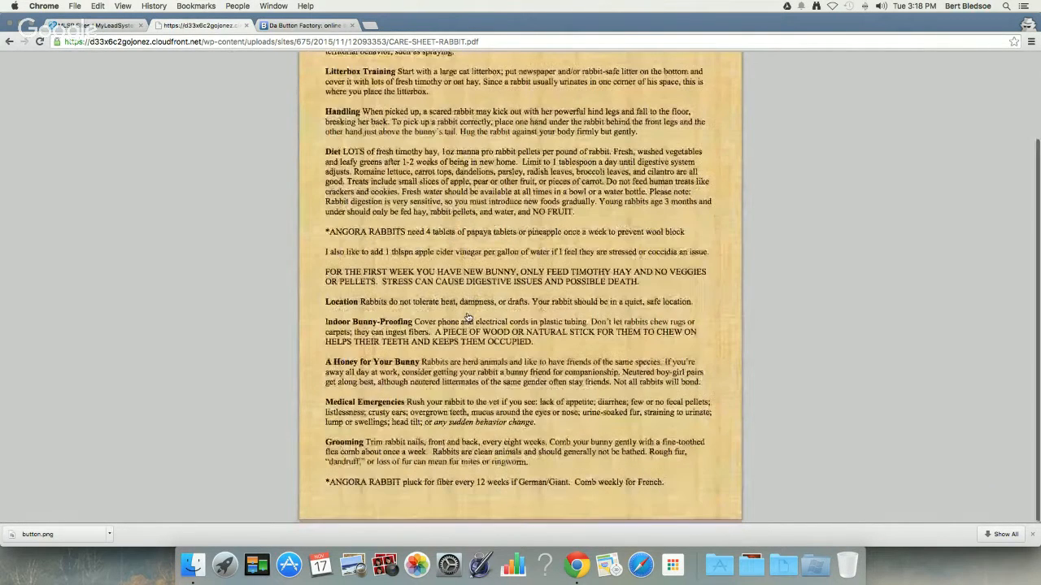
{"action": "scroll", "coordinate": [467, 317], "scroll_direction": "up", "scroll_amount": 3}
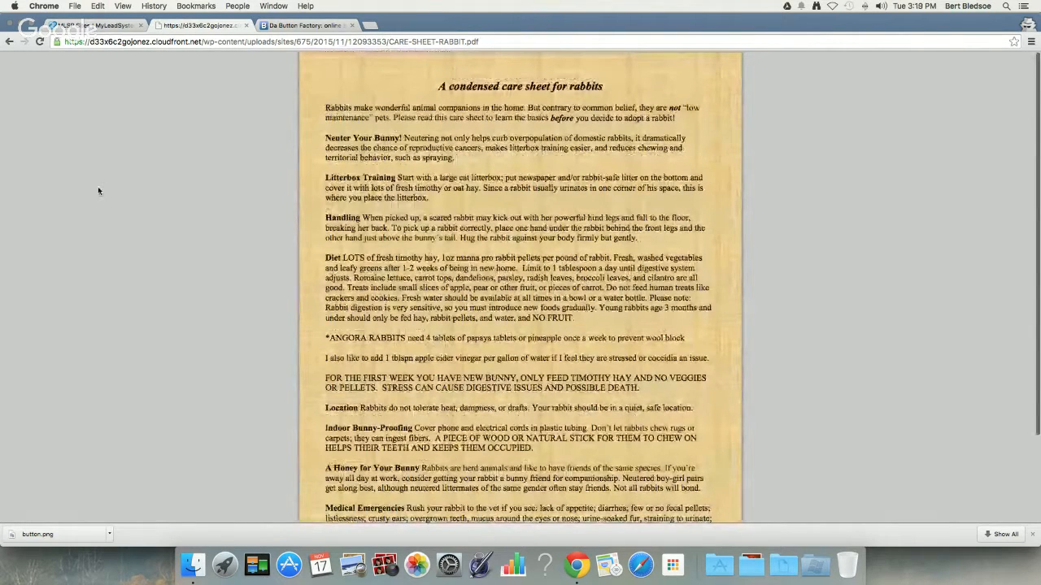
{"action": "scroll", "coordinate": [99, 191], "scroll_direction": "down", "scroll_amount": 3}
{"action": "scroll", "coordinate": [438, 256], "scroll_direction": "up", "scroll_amount": 1}
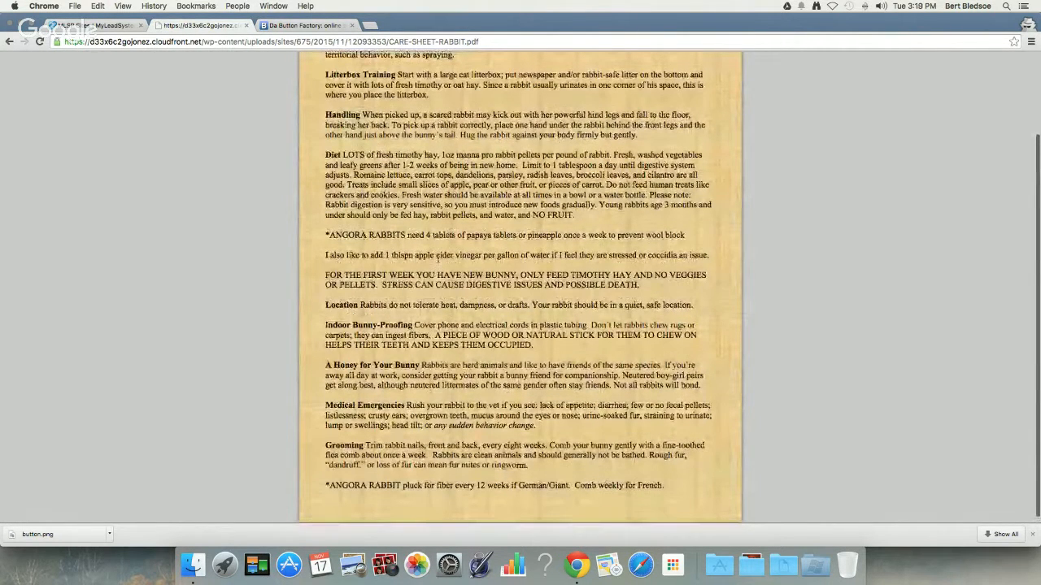
{"action": "scroll", "coordinate": [437, 258], "scroll_direction": "up", "scroll_amount": 3}
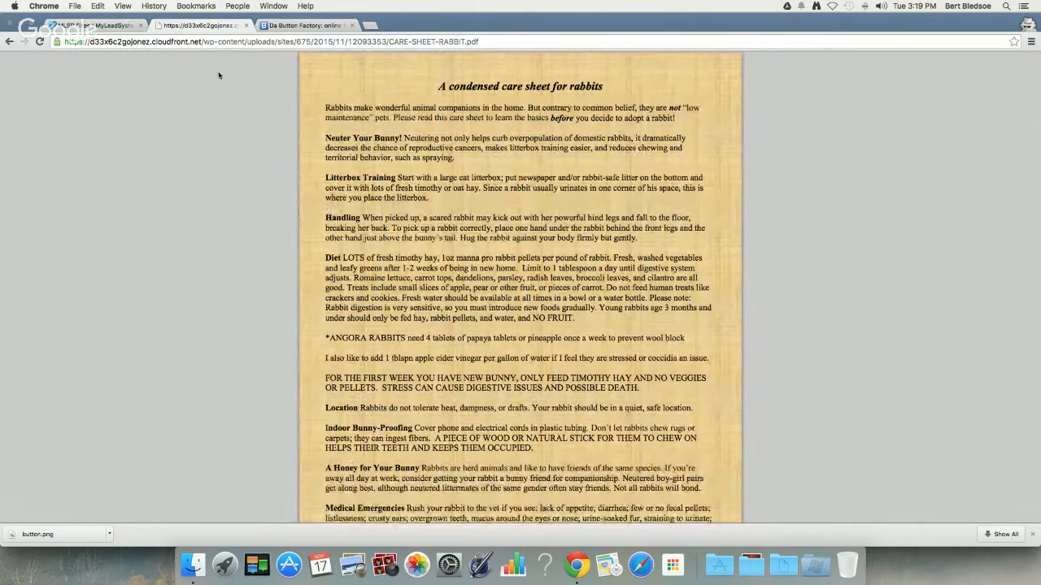
{"action": "left_click", "coordinate": [9, 41]}
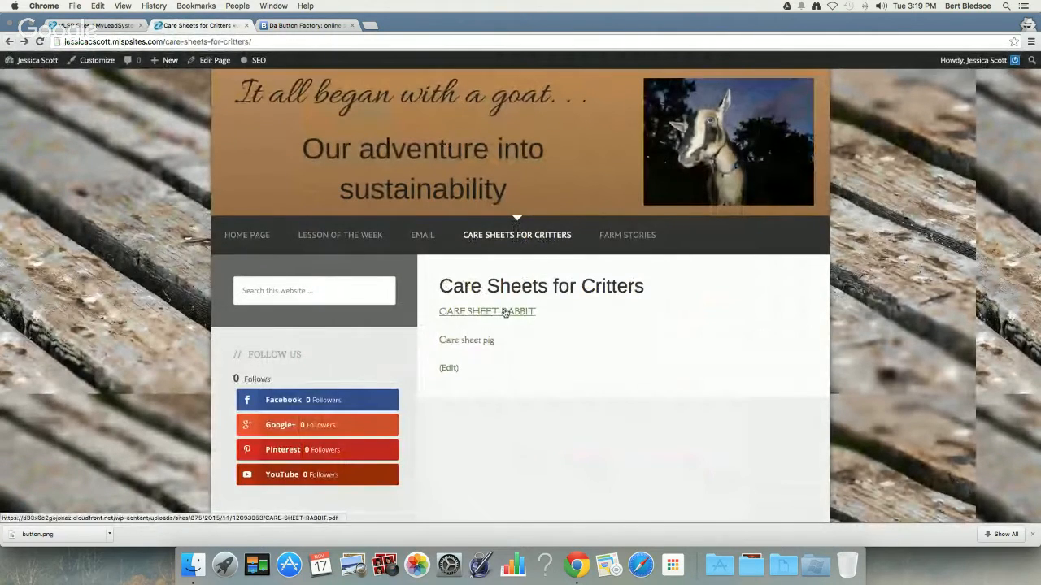
Go to the site's dashboard and open the "Care Sheets for Critters" page for editing from the list of all pages
{"action": "mouse_move", "coordinate": [36, 61]}
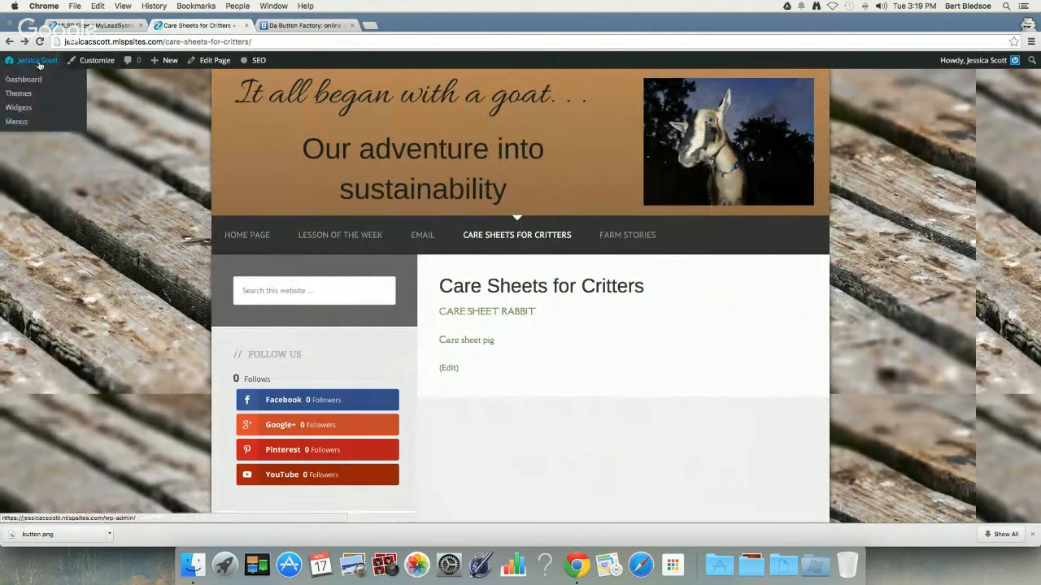
{"action": "left_click", "coordinate": [38, 81]}
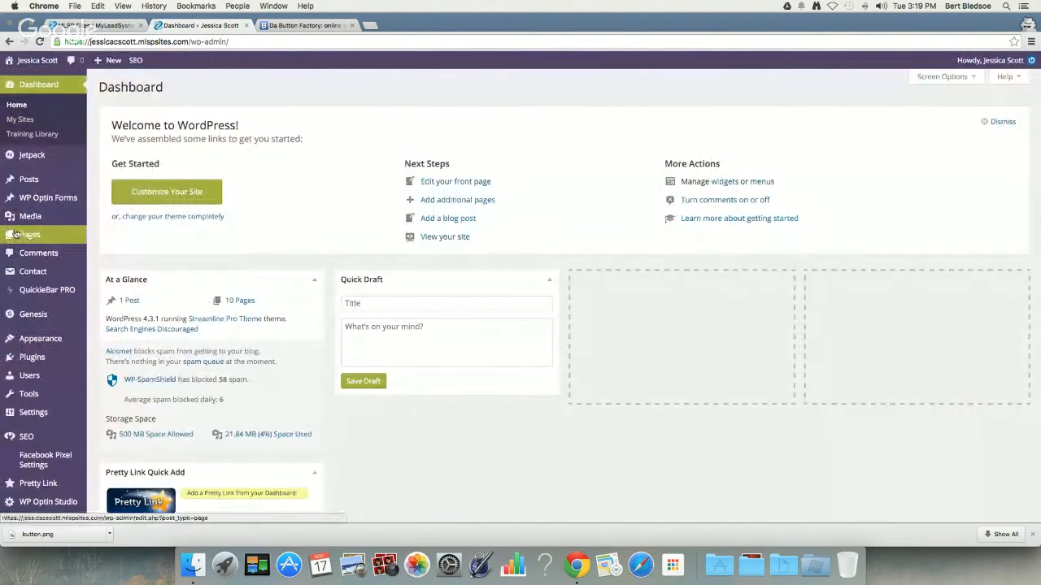
{"action": "mouse_move", "coordinate": [33, 235]}
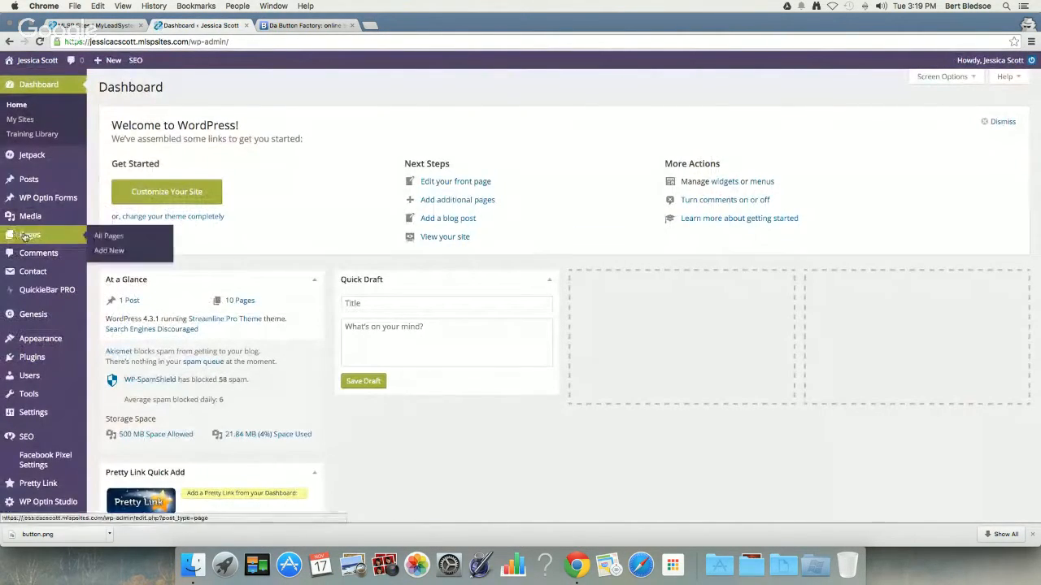
{"action": "left_click", "coordinate": [104, 238]}
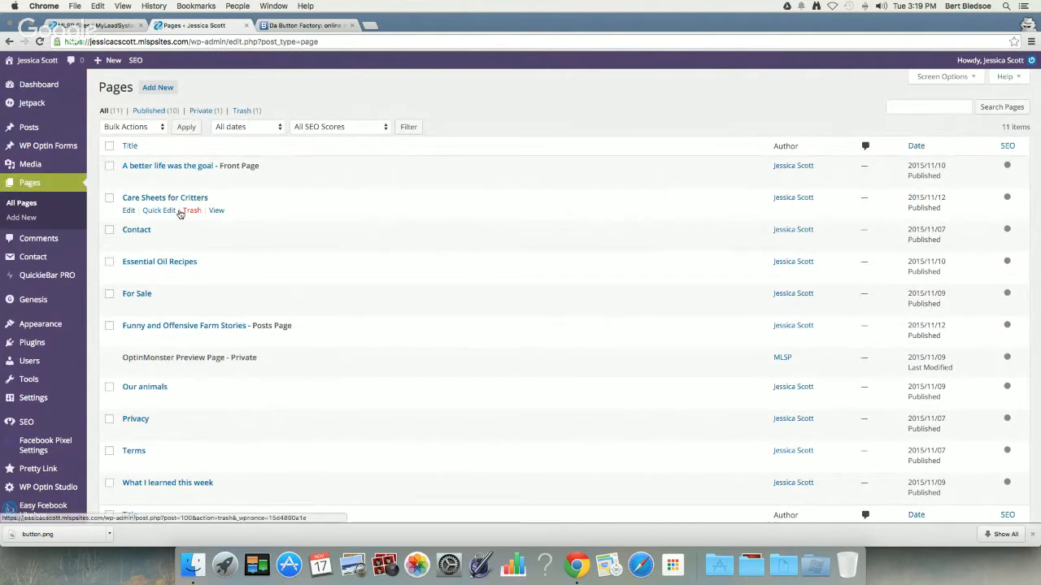
{"action": "left_click", "coordinate": [129, 213]}
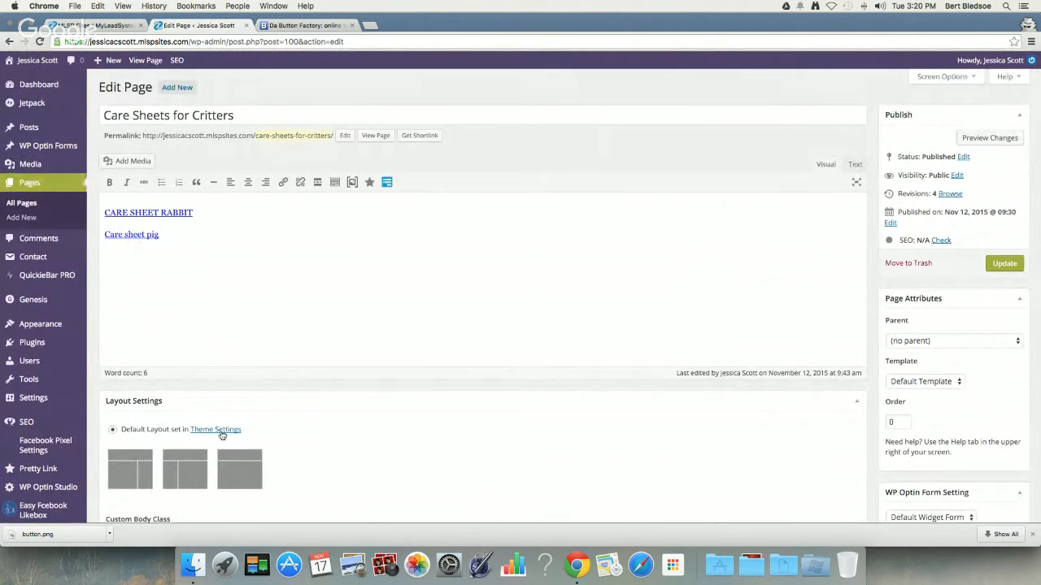
Set the page's layout to full-width content without a sidebar
{"action": "left_click", "coordinate": [240, 466]}
{"action": "scroll", "coordinate": [239, 466], "scroll_direction": "down", "scroll_amount": 3}
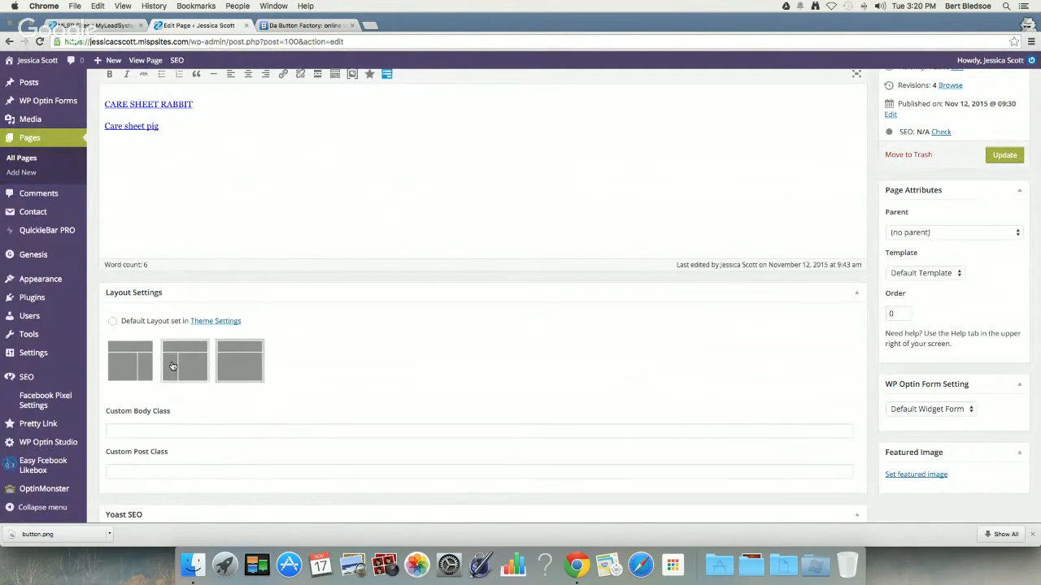
{"action": "scroll", "coordinate": [171, 365], "scroll_direction": "down", "scroll_amount": 3}
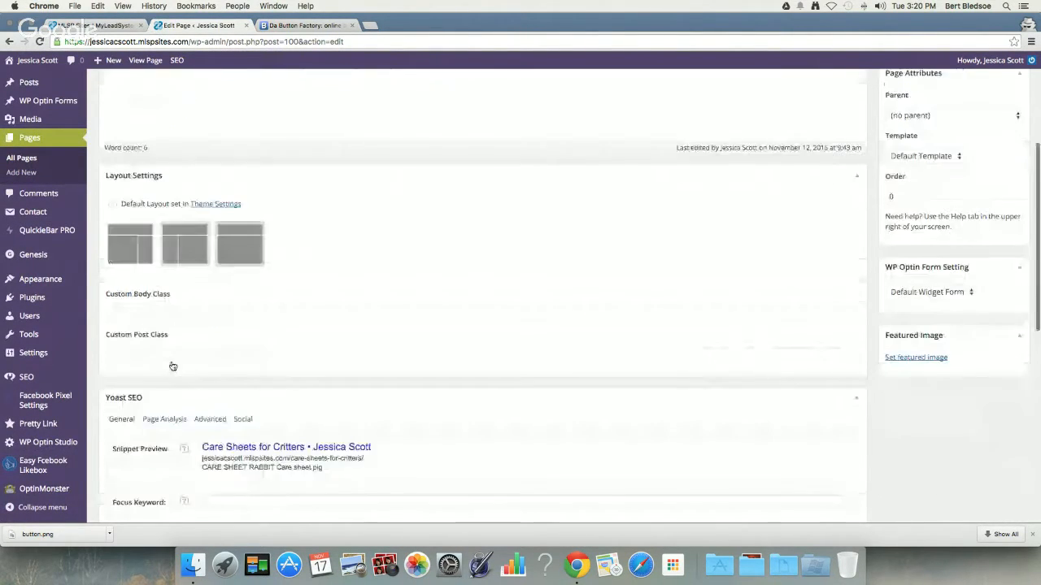
{"action": "scroll", "coordinate": [225, 367], "scroll_direction": "up", "scroll_amount": 4}
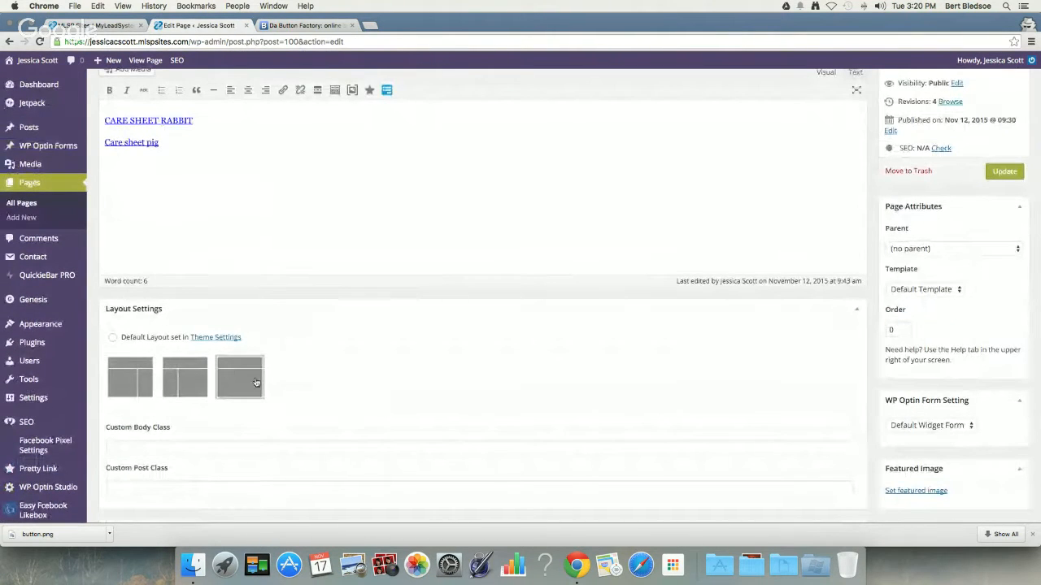
{"action": "scroll", "coordinate": [233, 381], "scroll_direction": "up", "scroll_amount": 2}
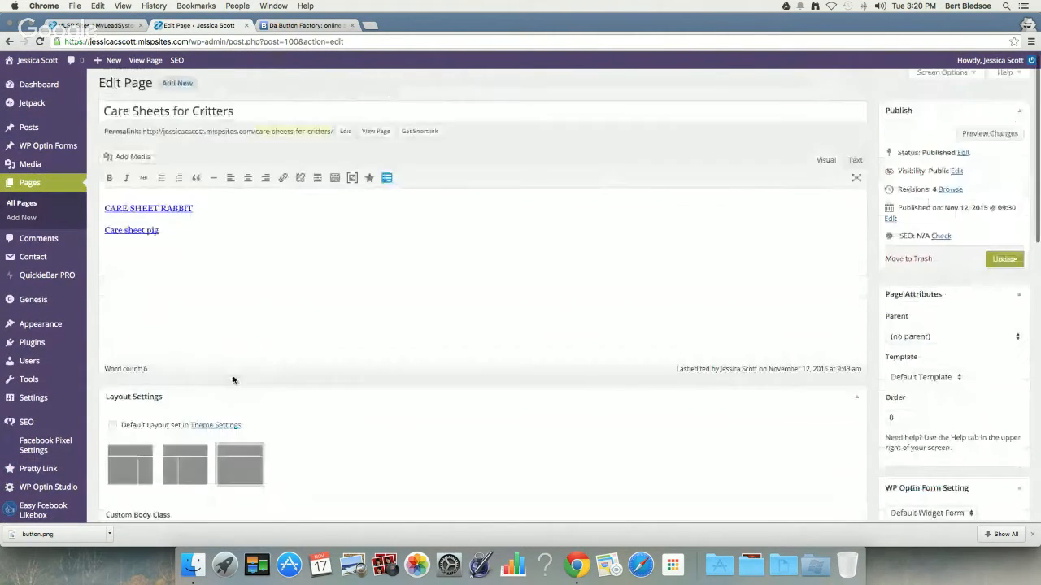
Center the rabbit and pig care sheet links and add two blank lines above them
{"action": "left_click_drag", "start_coordinate": [160, 232], "coordinate": [104, 211]}
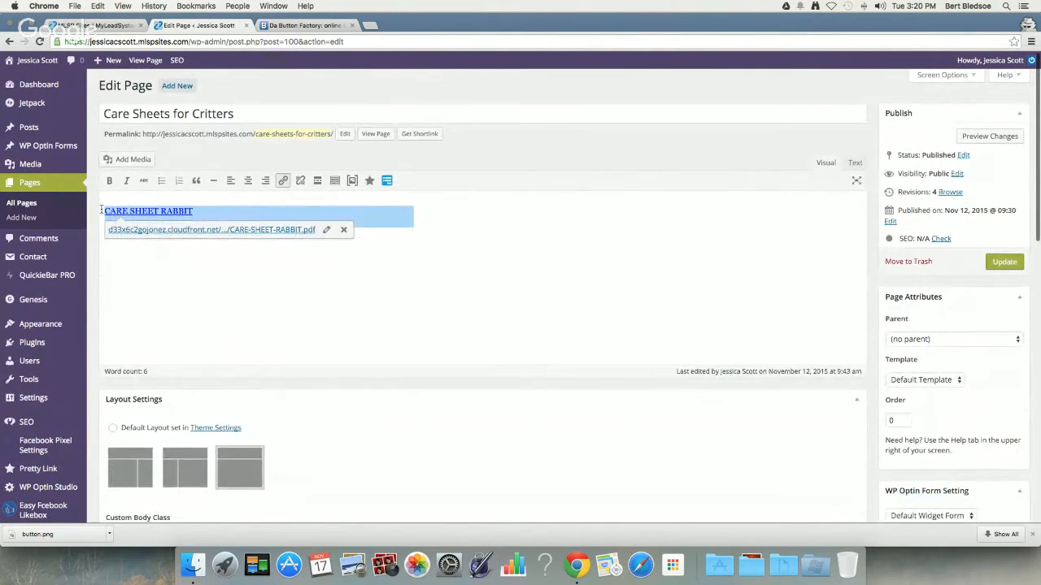
{"action": "left_click", "coordinate": [248, 179]}
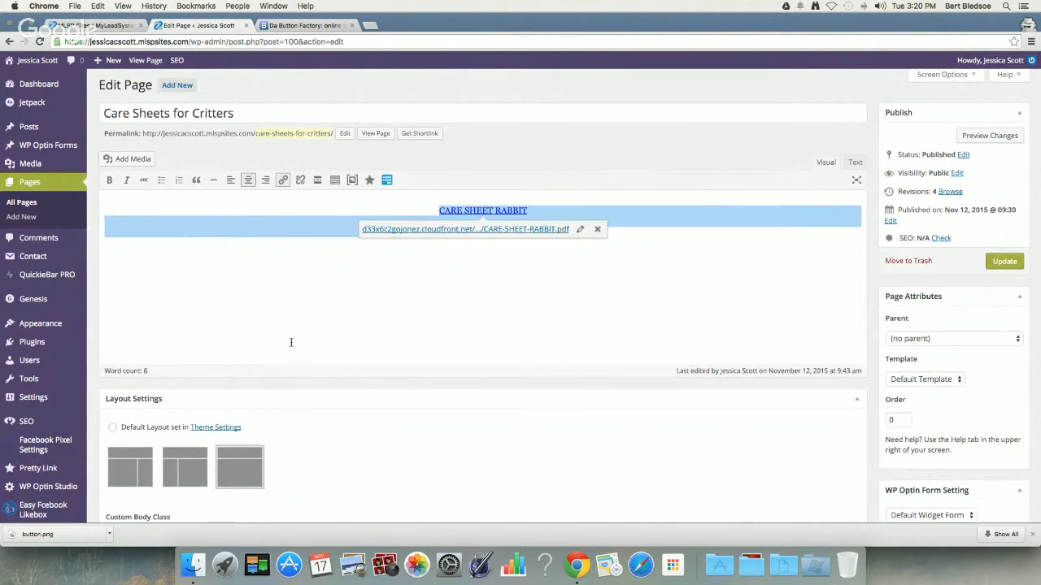
{"action": "left_click", "coordinate": [409, 257]}
{"action": "left_click", "coordinate": [414, 202]}
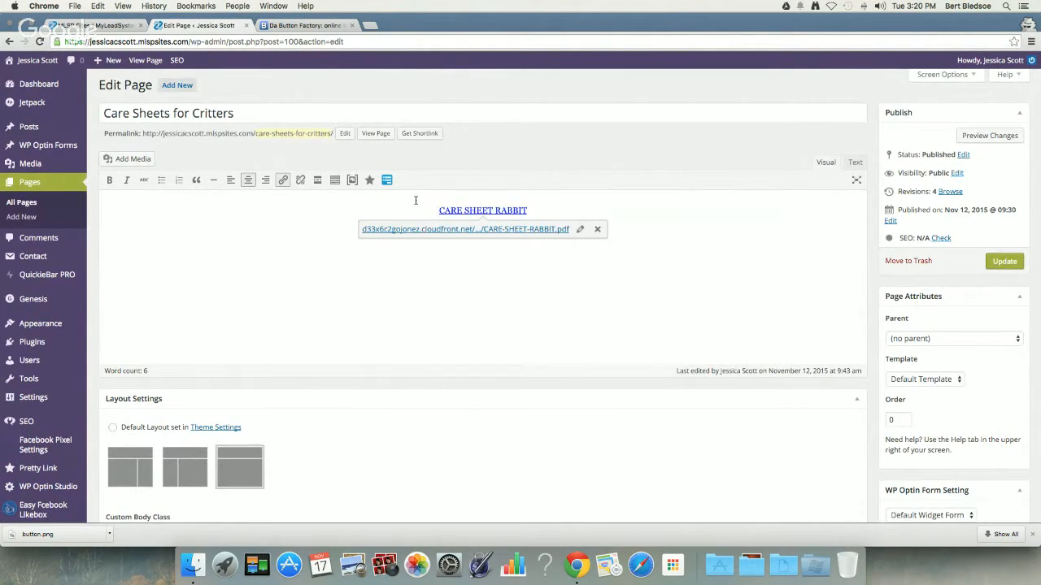
{"action": "key", "text": "Return"}
{"action": "key", "text": "Return"}
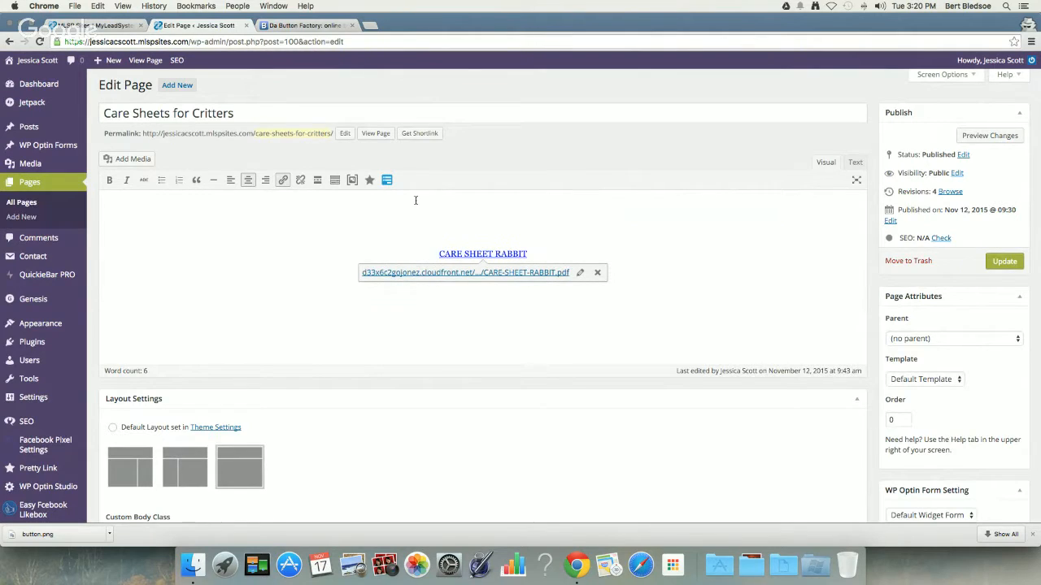
Show the additional formatting tools, select button.png for the blank line above the links, and close the media chooser without inserting it
{"action": "left_click", "coordinate": [468, 203]}
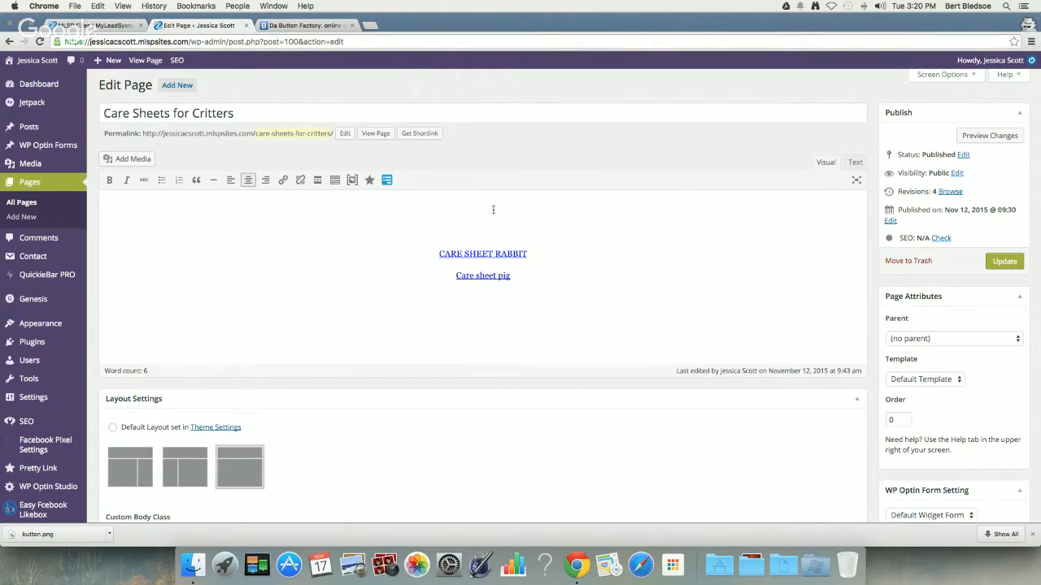
{"action": "left_click", "coordinate": [336, 183]}
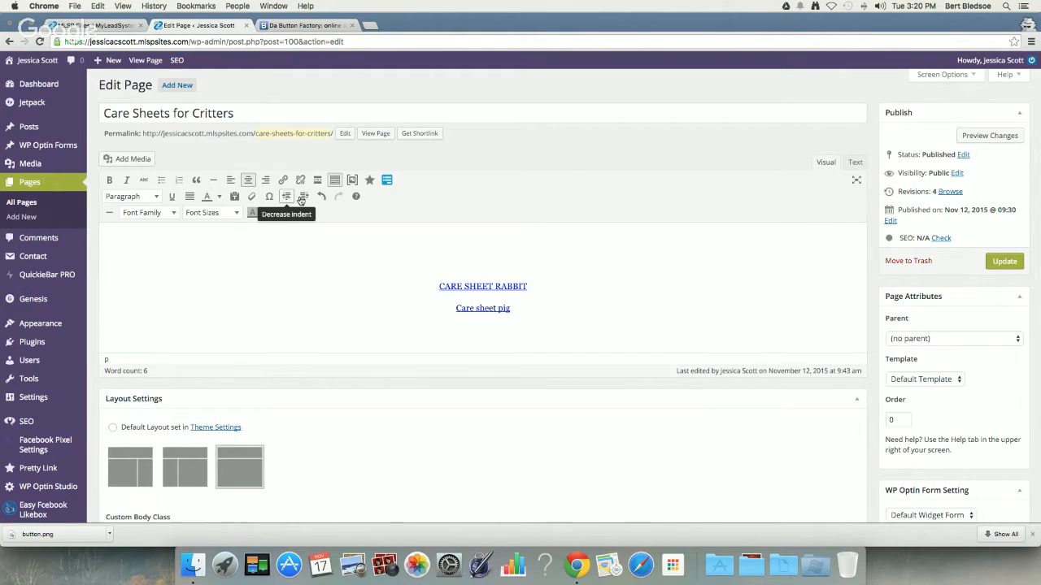
{"action": "left_click", "coordinate": [131, 160]}
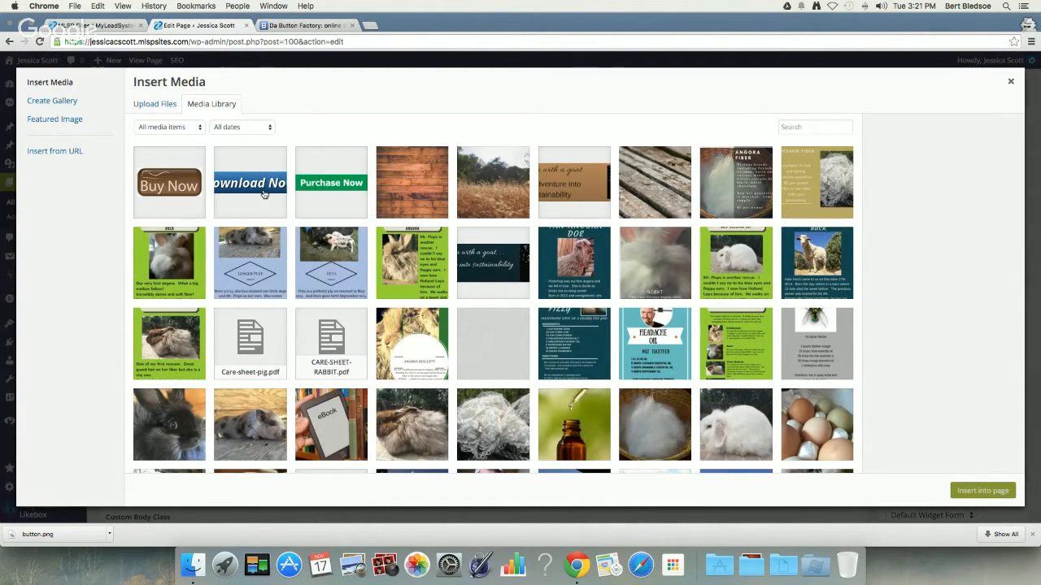
{"action": "scroll", "coordinate": [263, 193], "scroll_direction": "down", "scroll_amount": 1}
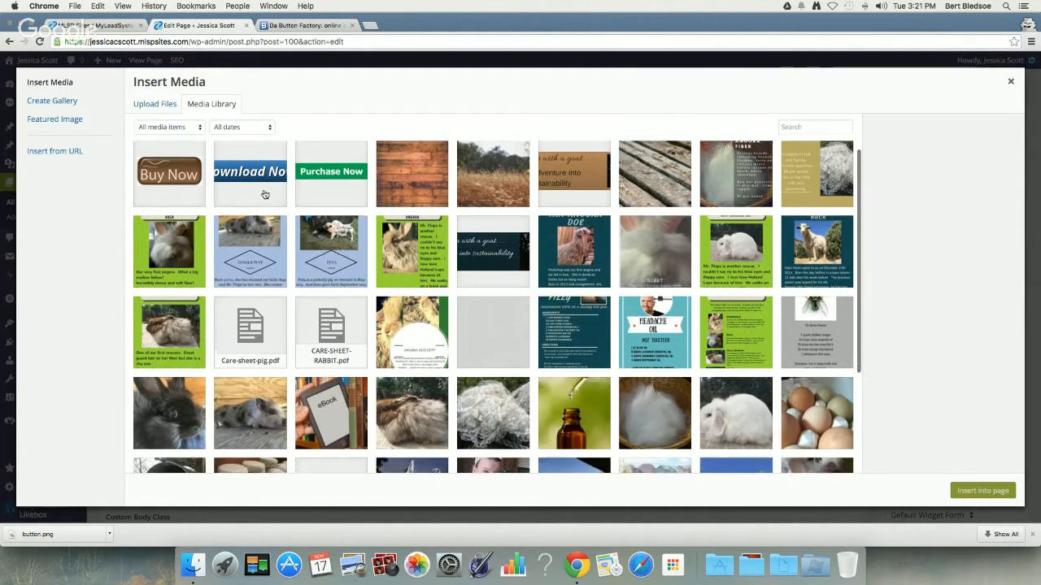
{"action": "left_click", "coordinate": [259, 179]}
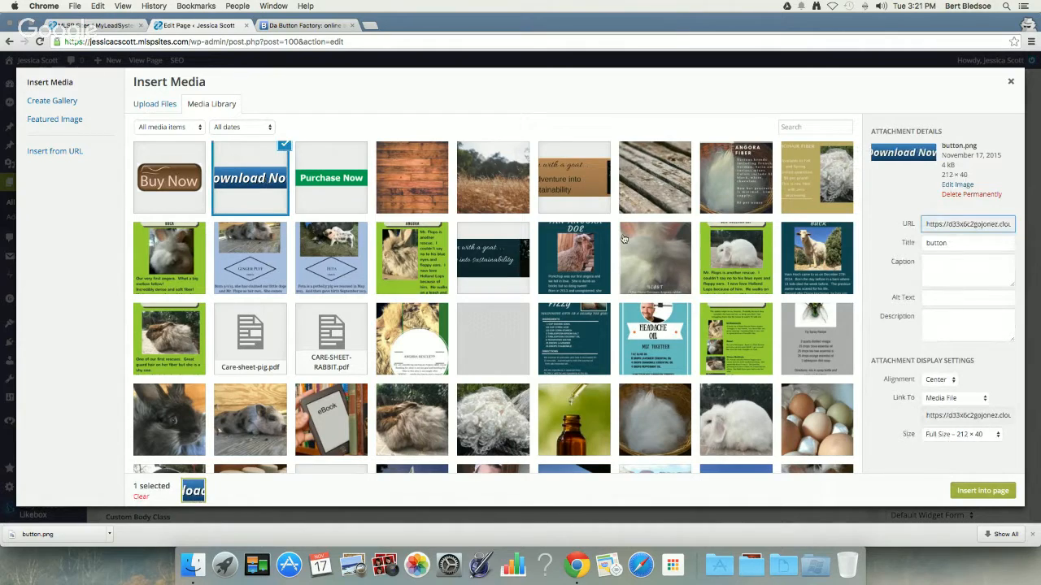
{"action": "scroll", "coordinate": [283, 174], "scroll_direction": "up", "scroll_amount": 1}
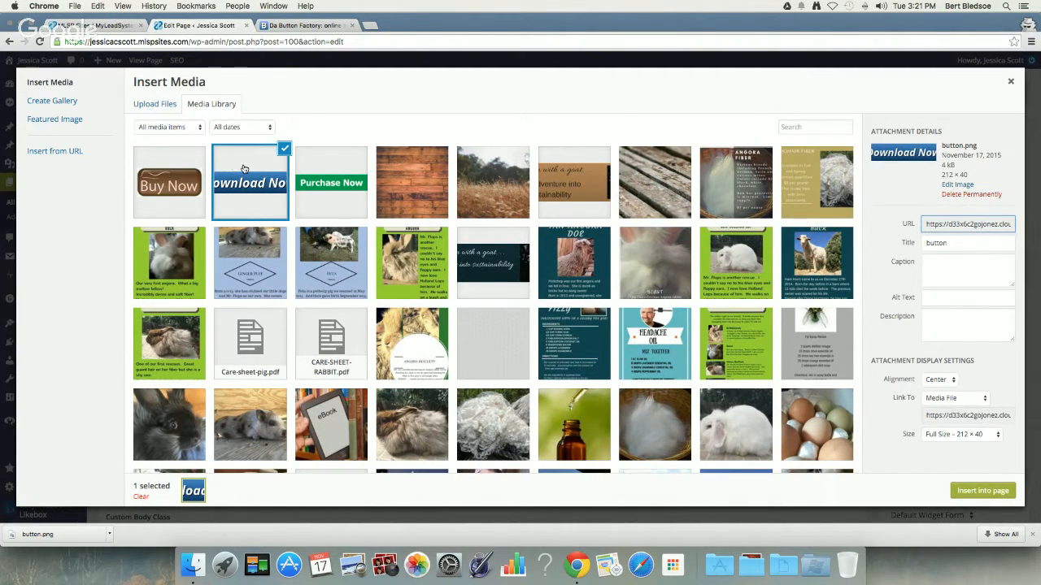
{"action": "left_click", "coordinate": [1011, 81]}
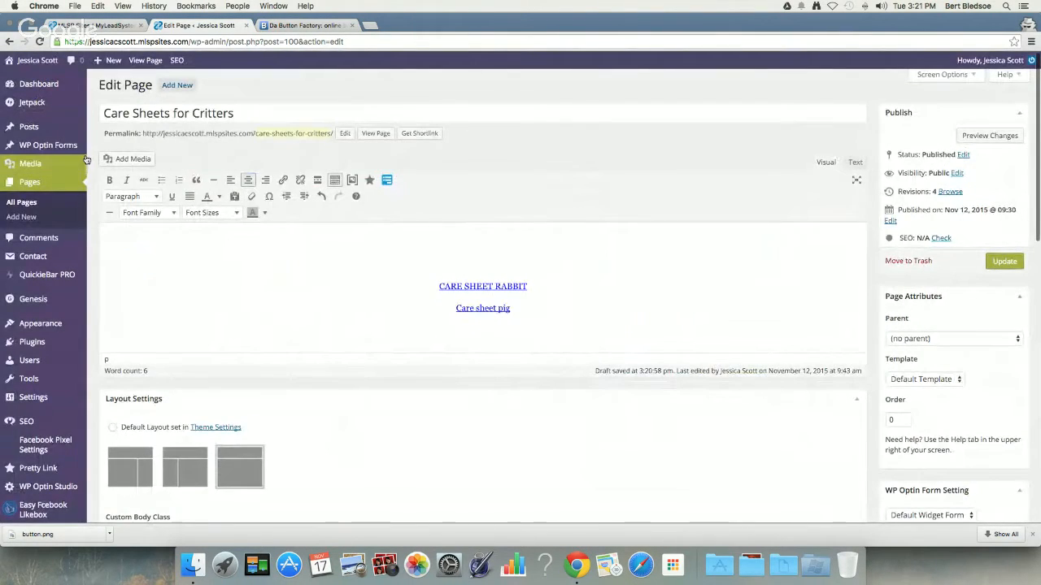
Leave the page editor without saving, open the Media Library, and permanently delete button.png
{"action": "left_click", "coordinate": [45, 167]}
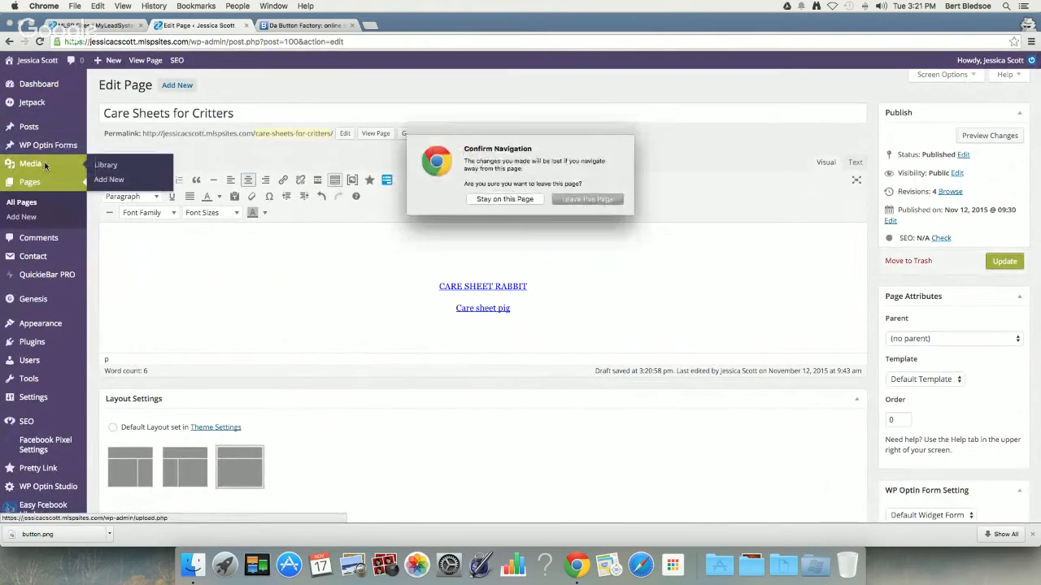
{"action": "left_click", "coordinate": [553, 202]}
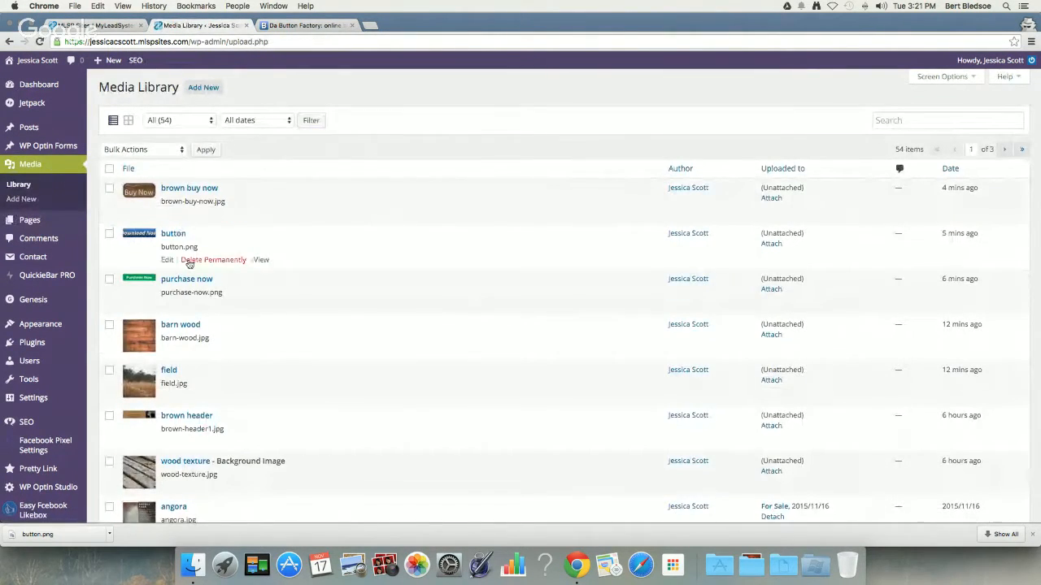
{"action": "left_click", "coordinate": [204, 260]}
{"action": "left_click", "coordinate": [609, 211]}
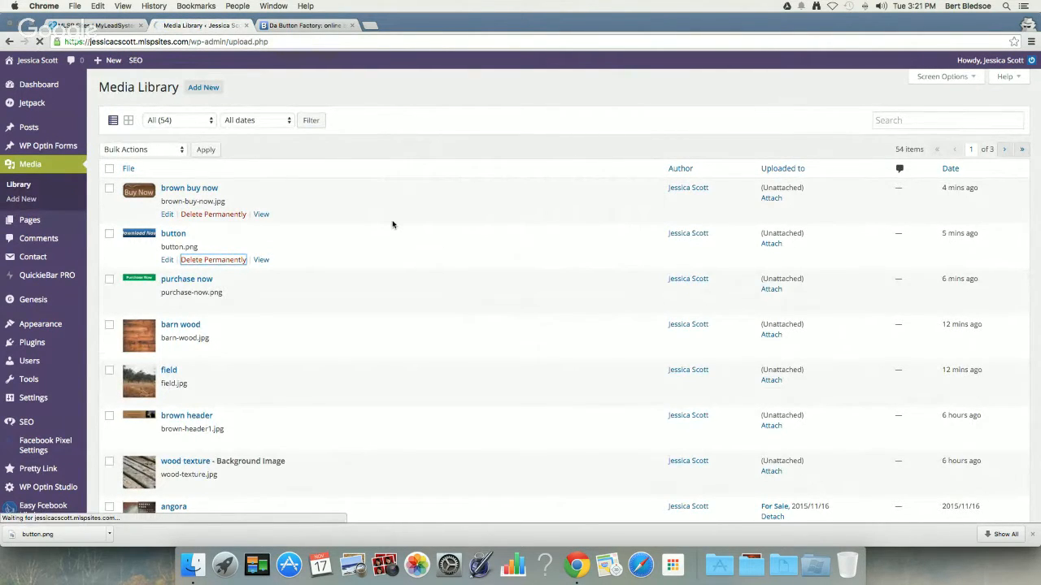
Switch to Da Button Factory and set the top colour of the "Download Now" button's gradient to dark green #195002
{"action": "left_click", "coordinate": [302, 25]}
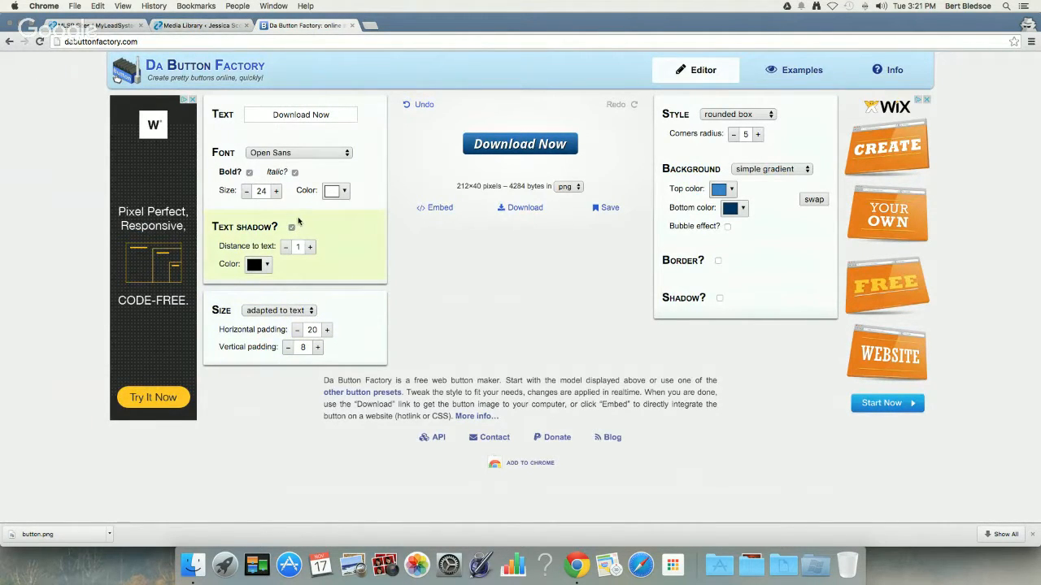
{"action": "left_click", "coordinate": [733, 189]}
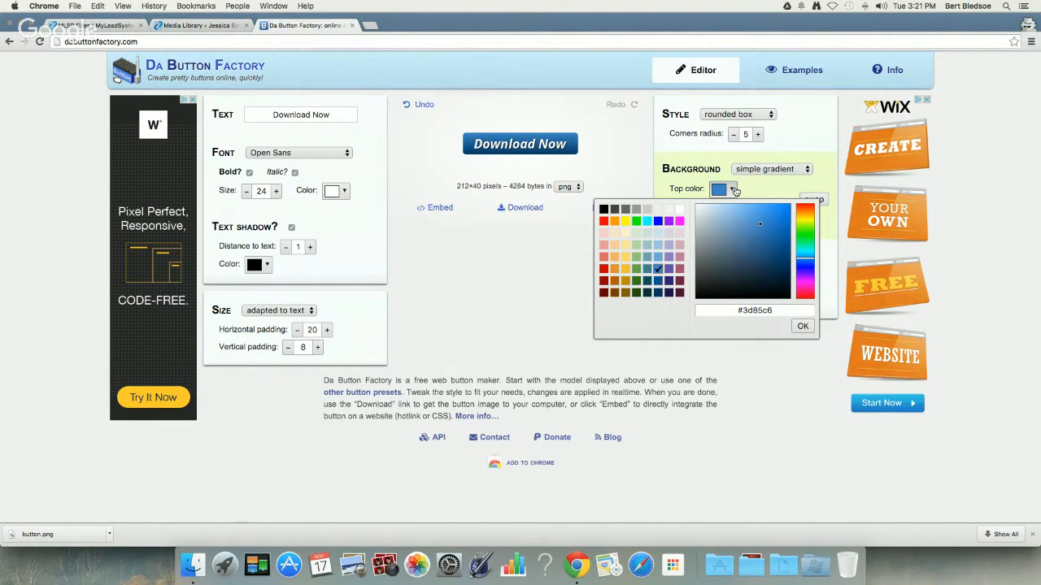
{"action": "left_click", "coordinate": [637, 282]}
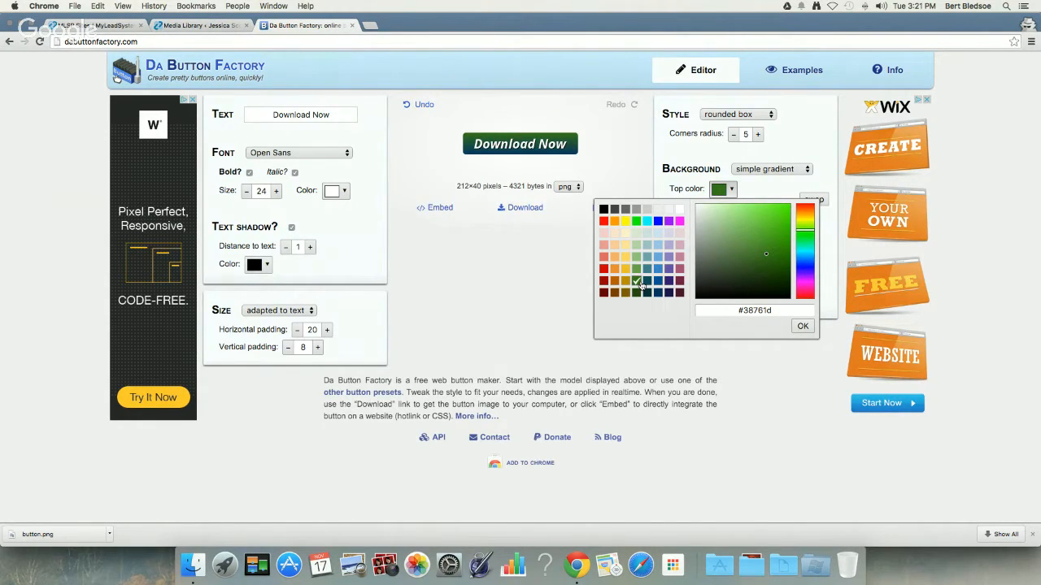
{"action": "left_click_drag", "start_coordinate": [766, 254], "coordinate": [788, 270]}
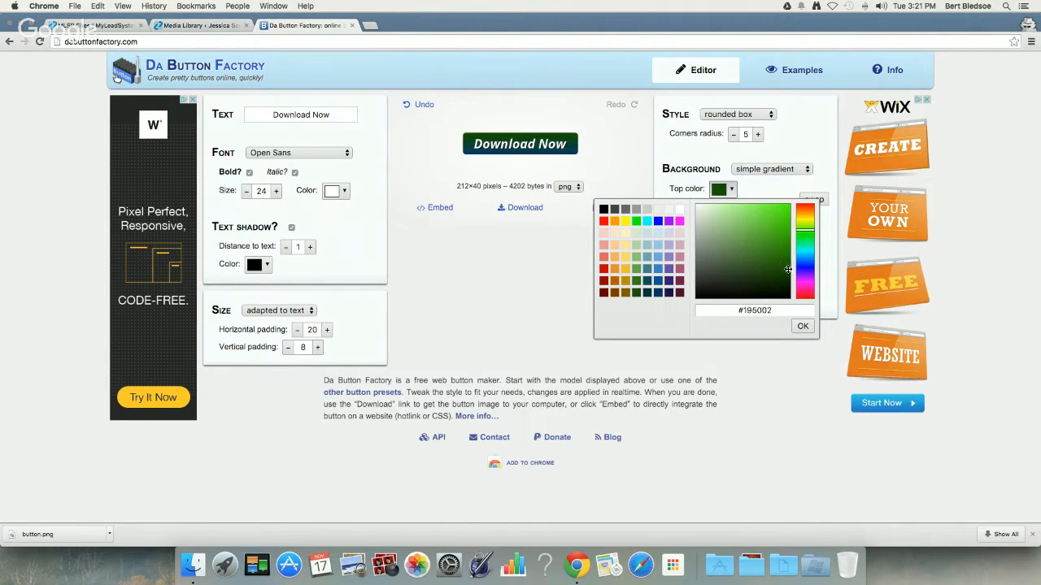
{"action": "left_click", "coordinate": [776, 188]}
Set the gradient's bottom colour to green #6aa84f and download the button image
{"action": "left_click", "coordinate": [737, 208]}
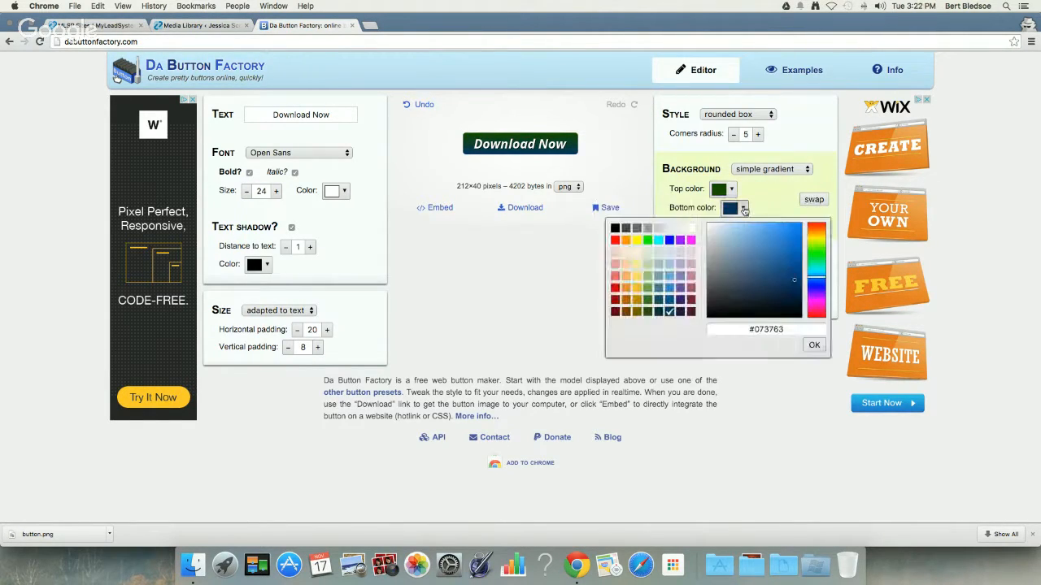
{"action": "left_click", "coordinate": [648, 288]}
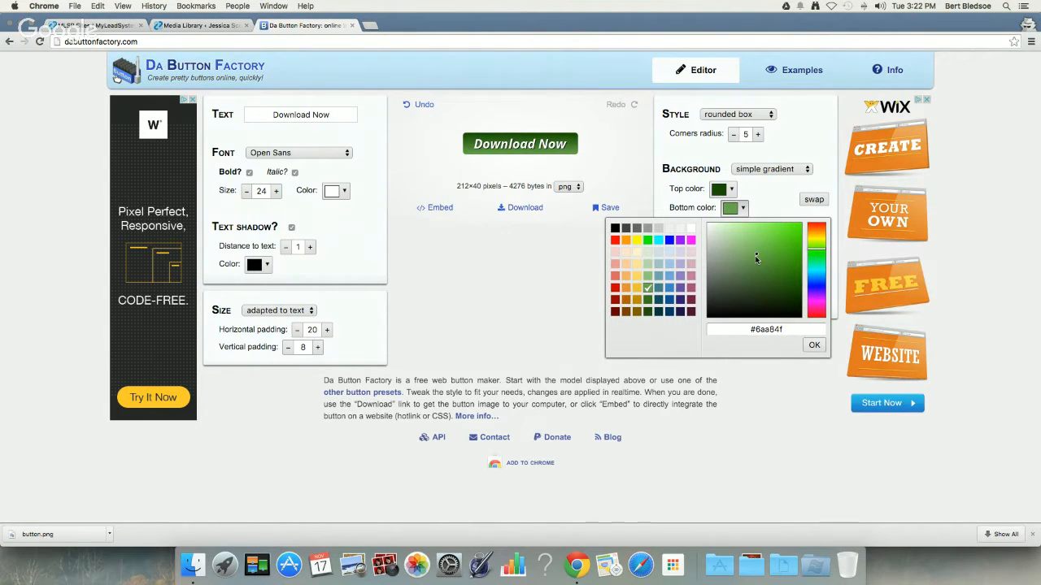
{"action": "left_click", "coordinate": [533, 302]}
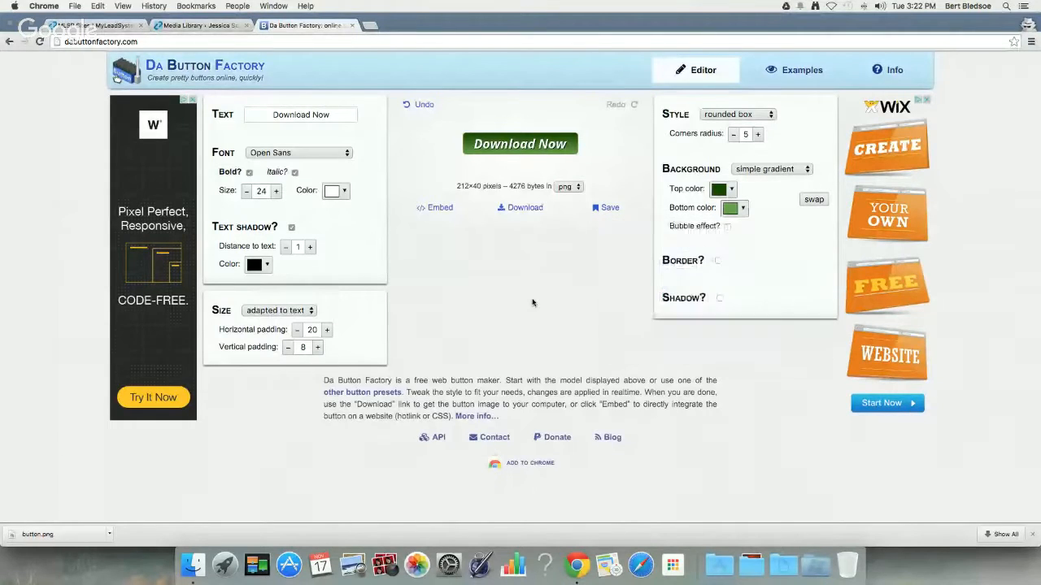
{"action": "left_click", "coordinate": [521, 207]}
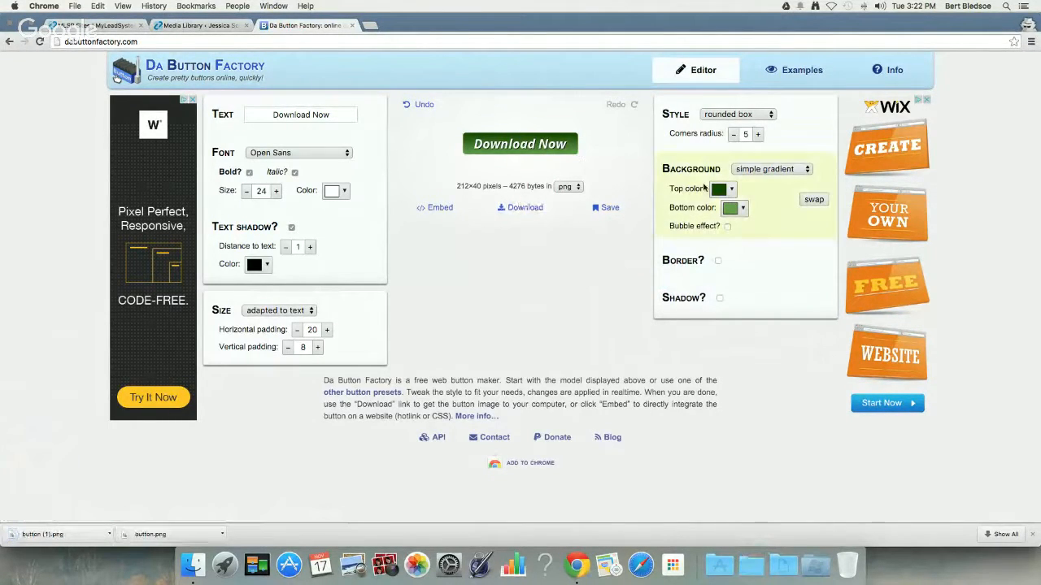
Change the gradient's top colour to a brown slightly darker than #7f6000
{"action": "left_click", "coordinate": [731, 190]}
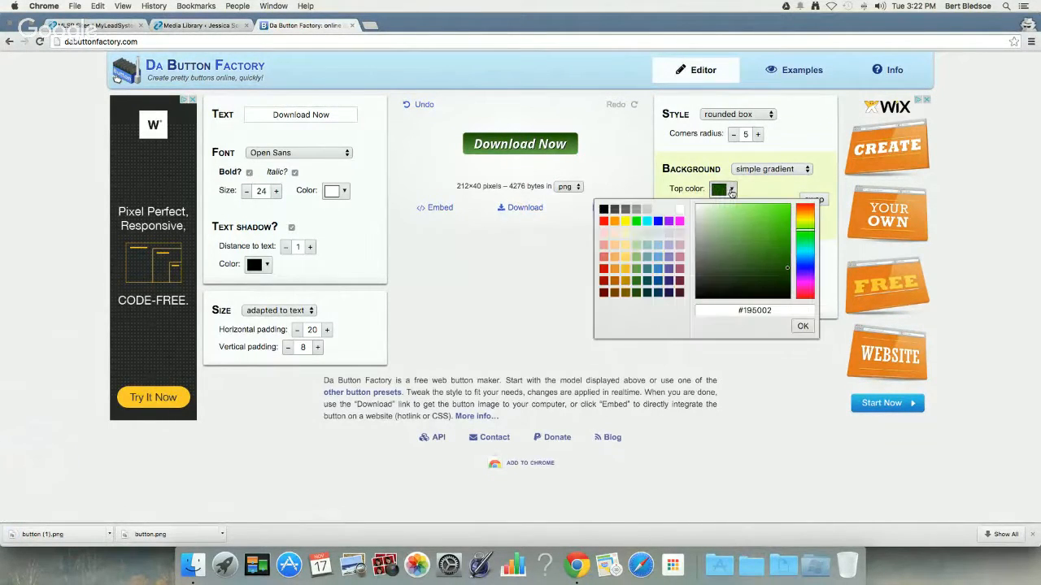
{"action": "left_click", "coordinate": [625, 293]}
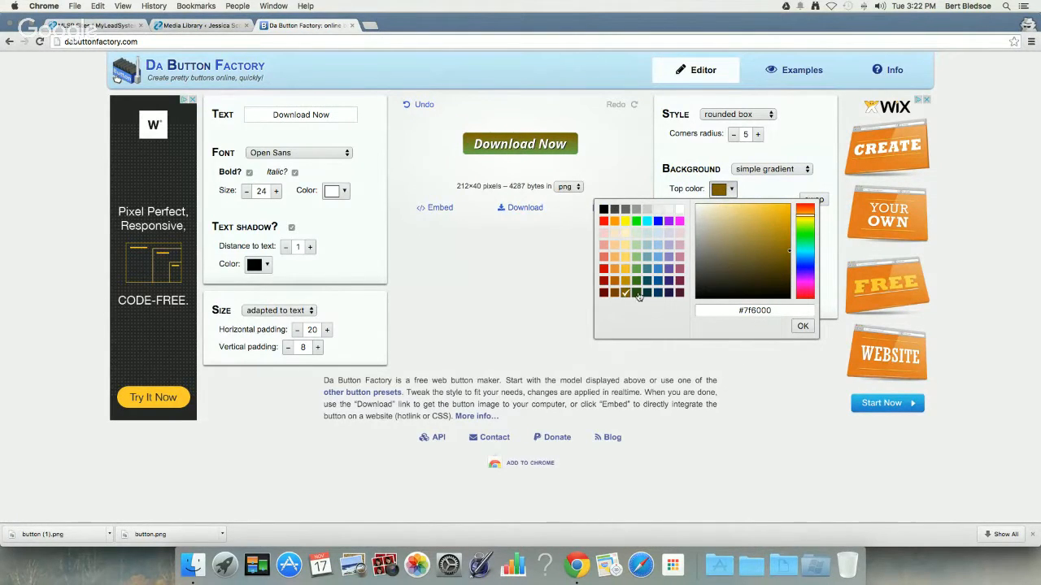
{"action": "left_click_drag", "start_coordinate": [789, 253], "coordinate": [783, 259]}
{"action": "left_click", "coordinate": [802, 327]}
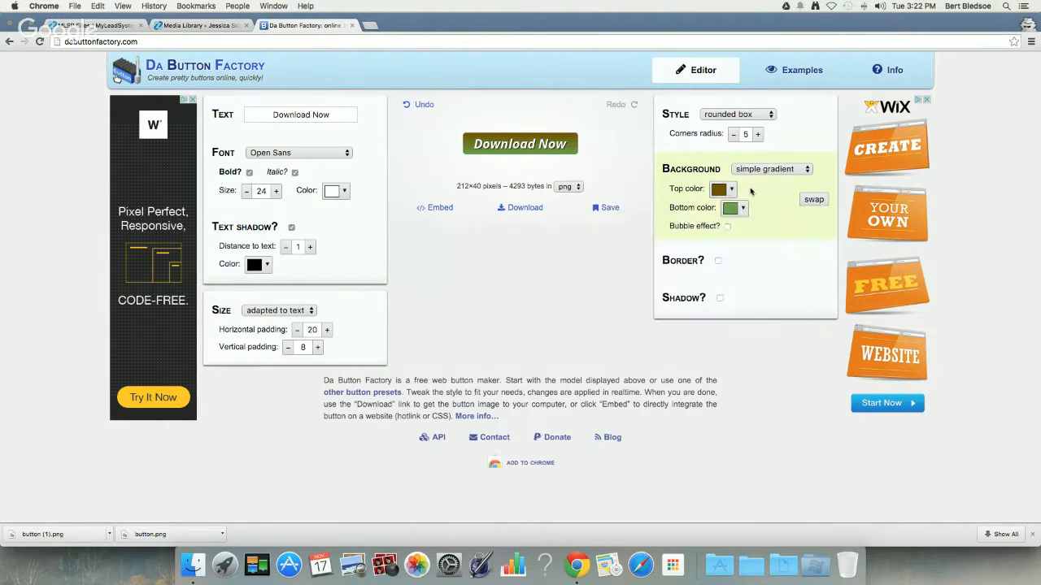
Set the gradient's bottom colour to gold #d1a20d and download the brown version of the button
{"action": "left_click", "coordinate": [736, 208]}
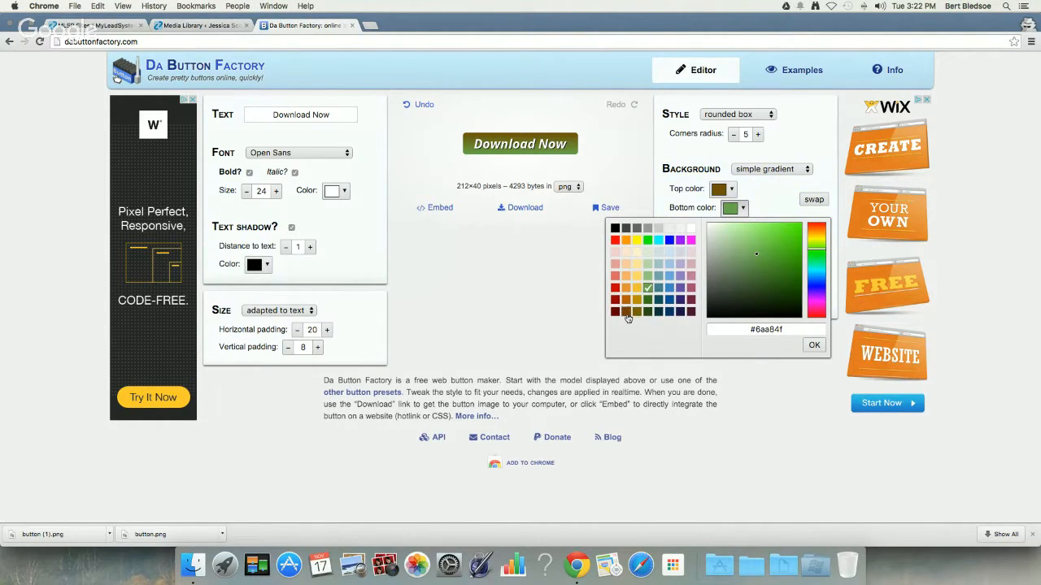
{"action": "left_click", "coordinate": [636, 313]}
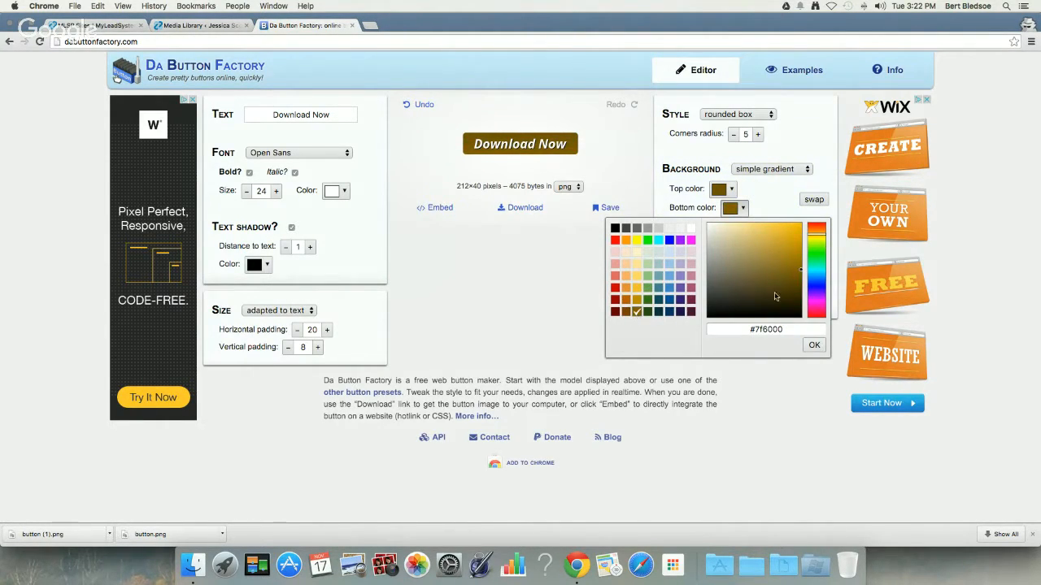
{"action": "left_click", "coordinate": [799, 268]}
{"action": "left_click_drag", "start_coordinate": [799, 269], "coordinate": [801, 226]}
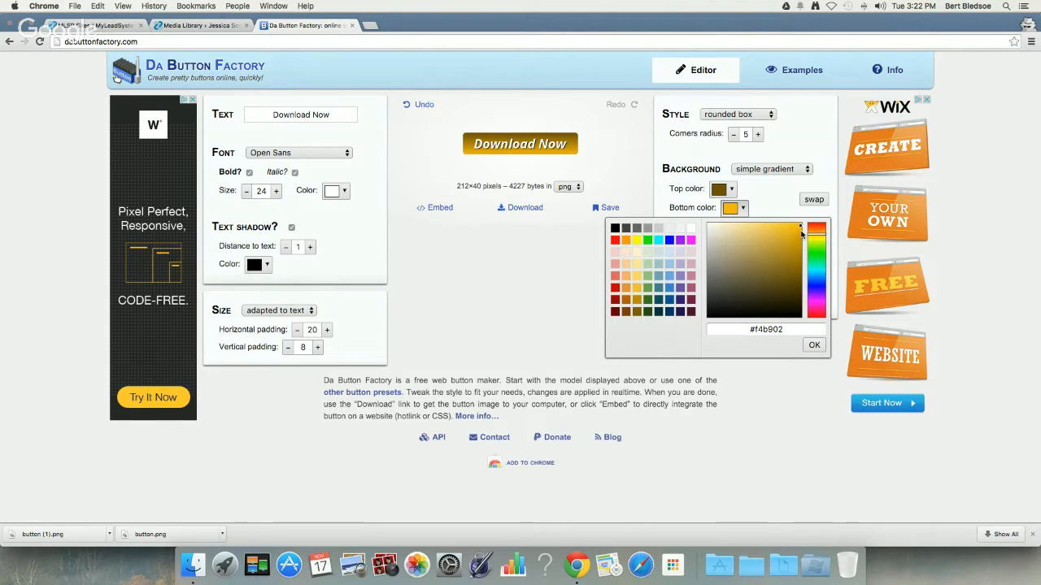
{"action": "mouse_move", "coordinate": [800, 227]}
{"action": "left_mouse_down"}
{"action": "mouse_move", "coordinate": [799, 243]}
{"action": "mouse_move", "coordinate": [786, 246]}
{"action": "mouse_move", "coordinate": [795, 237]}
{"action": "left_mouse_up"}
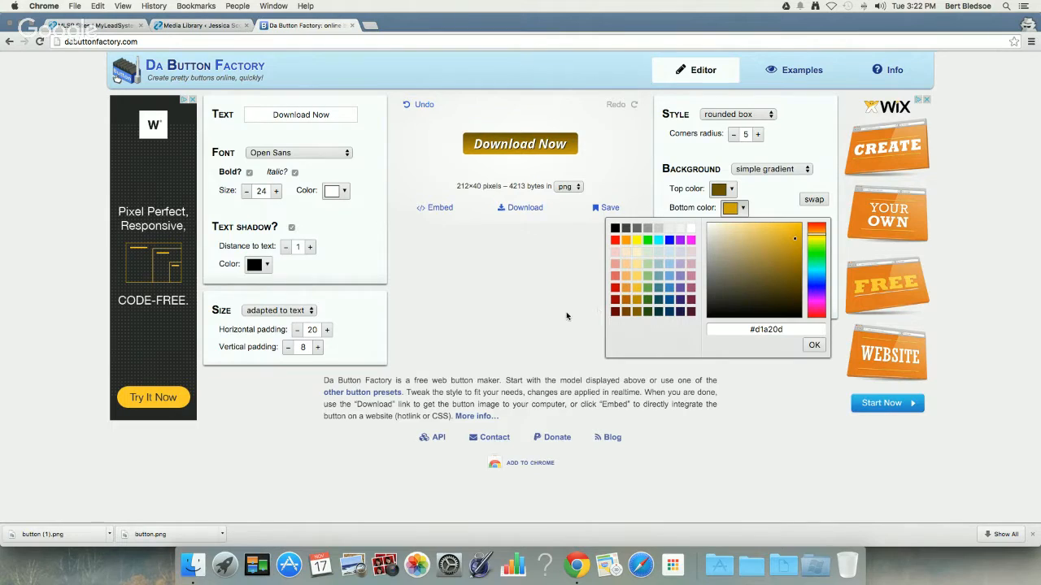
{"action": "left_click", "coordinate": [508, 210]}
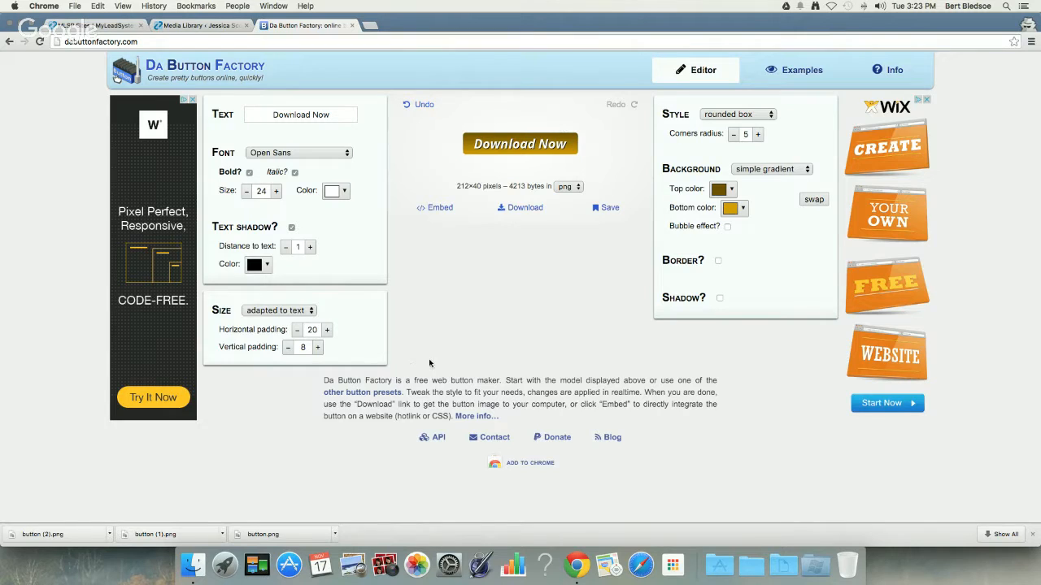
Switch to the WordPress Media Library and upload button (1).png from the Downloads folder
{"action": "left_click", "coordinate": [183, 27]}
{"action": "left_click", "coordinate": [203, 88]}
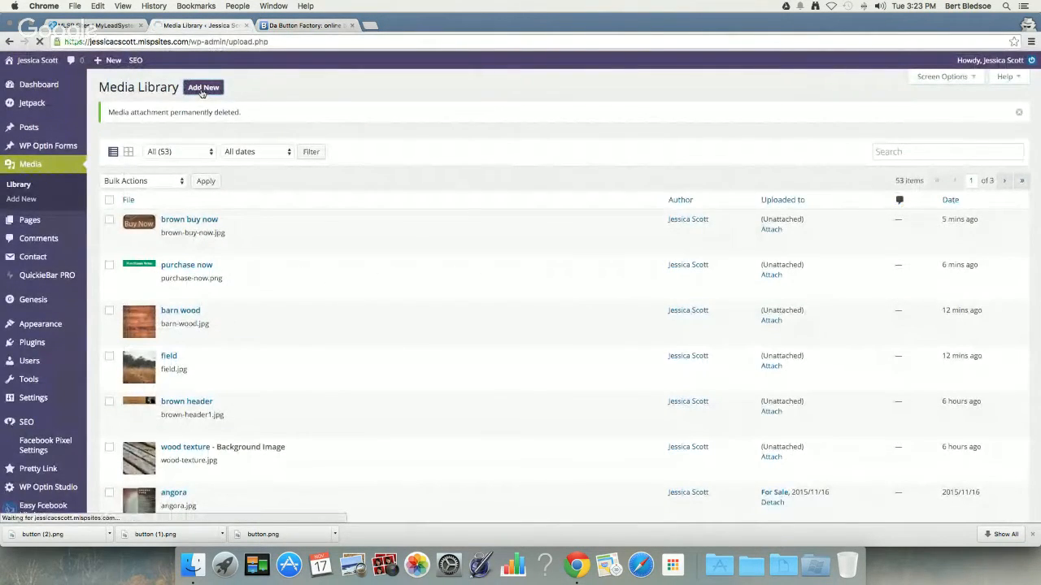
{"action": "mouse_move", "coordinate": [141, 239]}
{"action": "left_click", "coordinate": [213, 91]}
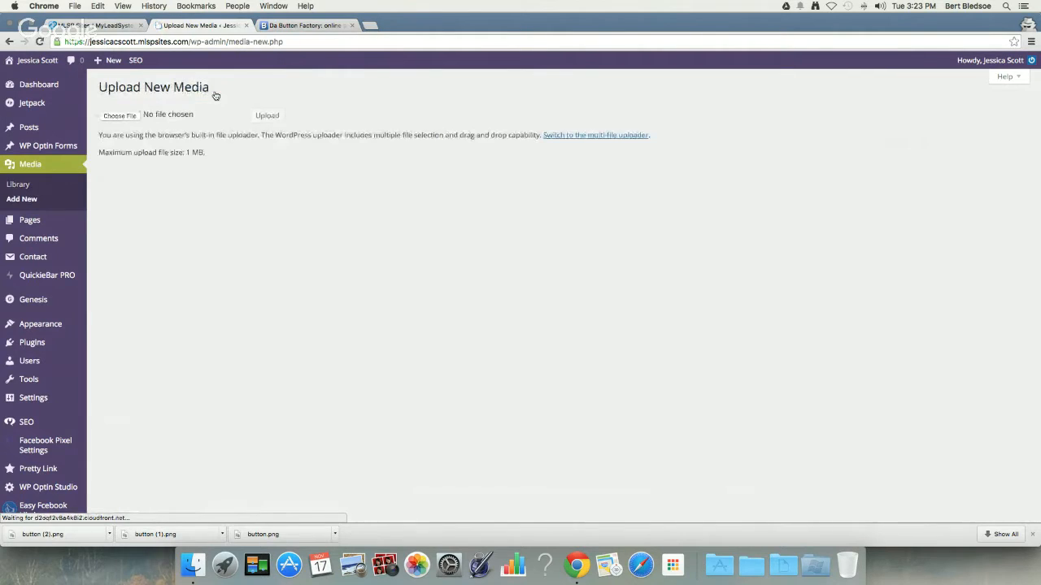
{"action": "left_click", "coordinate": [120, 119]}
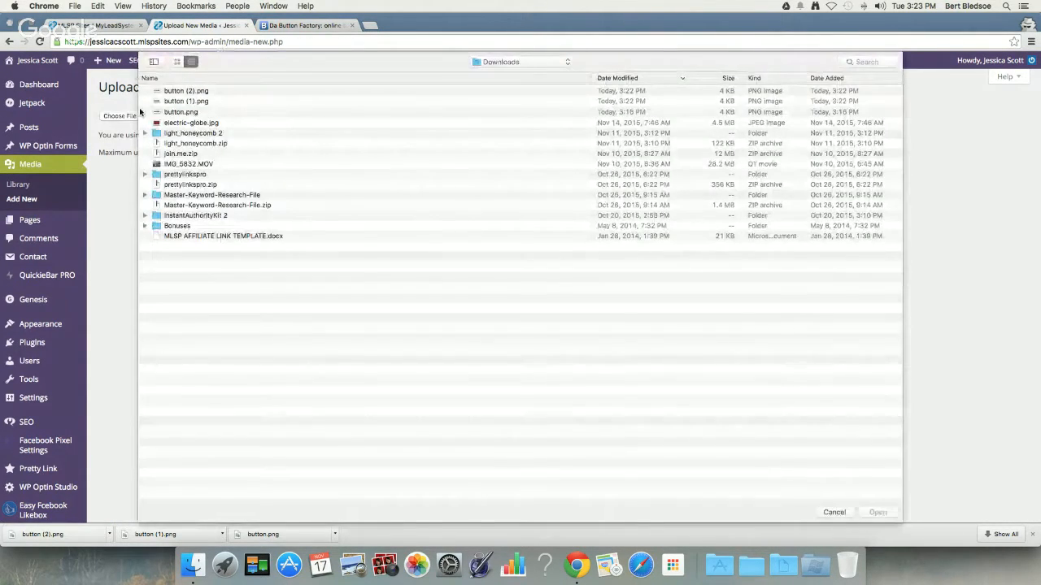
{"action": "left_click", "coordinate": [168, 92]}
{"action": "left_click", "coordinate": [170, 102]}
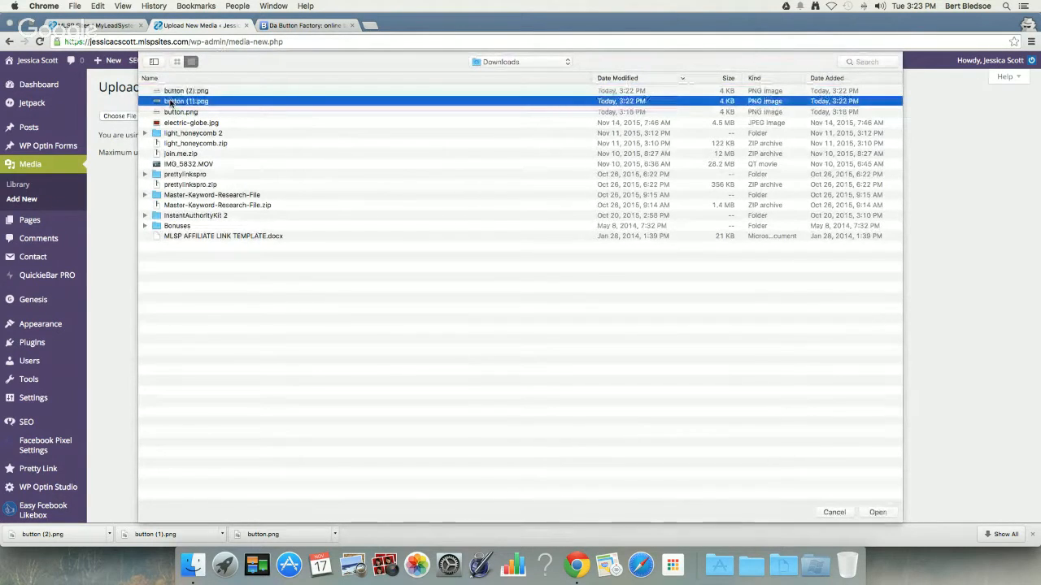
{"action": "left_click", "coordinate": [874, 513]}
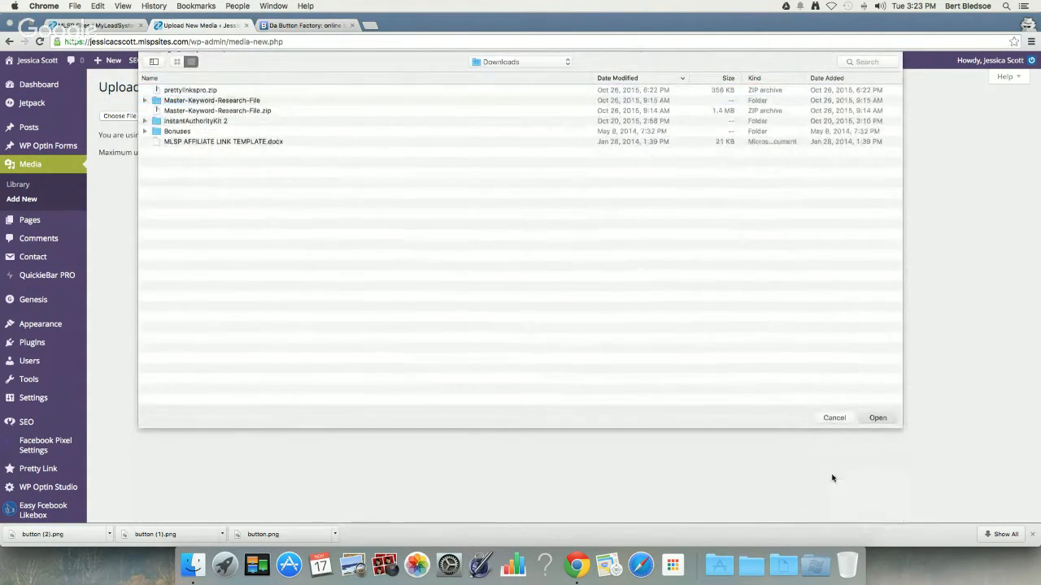
{"action": "left_click", "coordinate": [265, 116]}
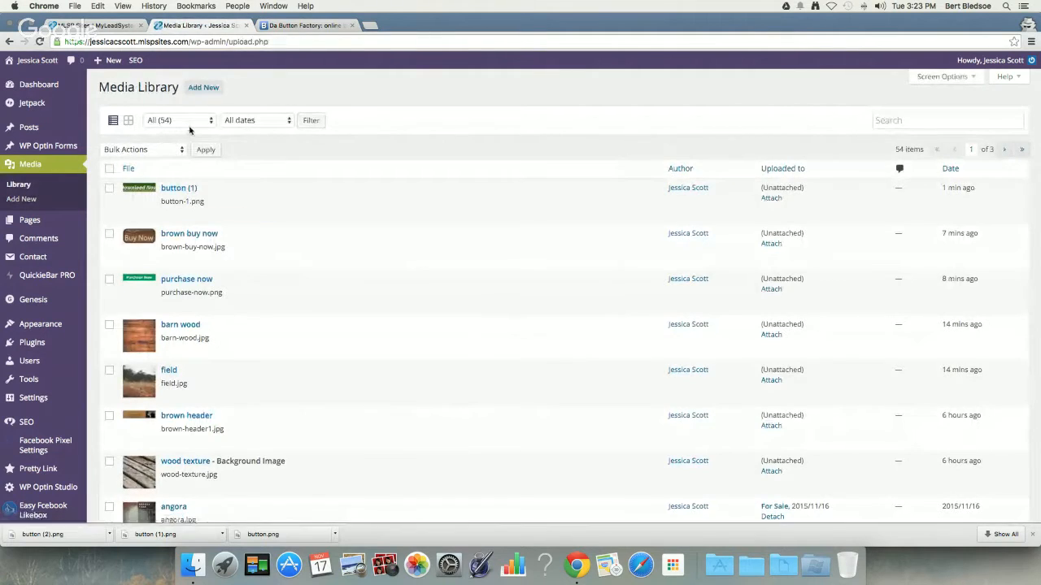
Upload button (2).png from the Downloads folder to the Media Library
{"action": "left_click", "coordinate": [205, 88]}
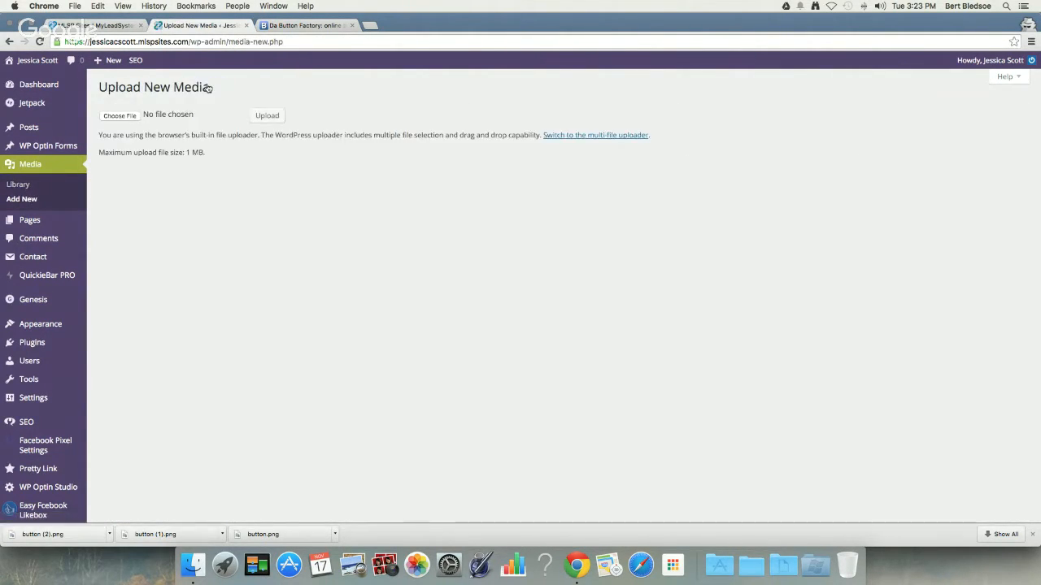
{"action": "left_click", "coordinate": [119, 117]}
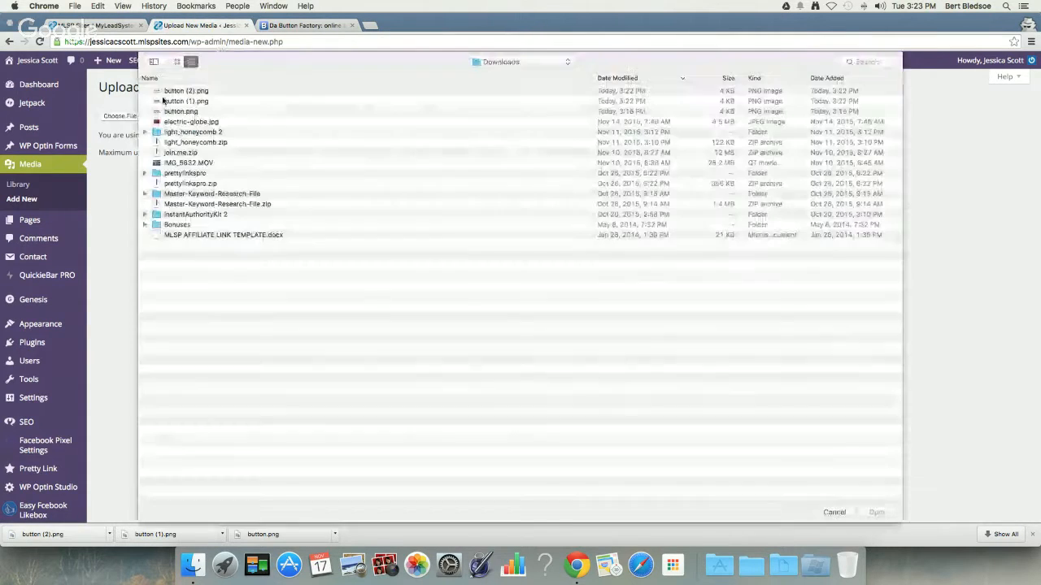
{"action": "left_click", "coordinate": [877, 513]}
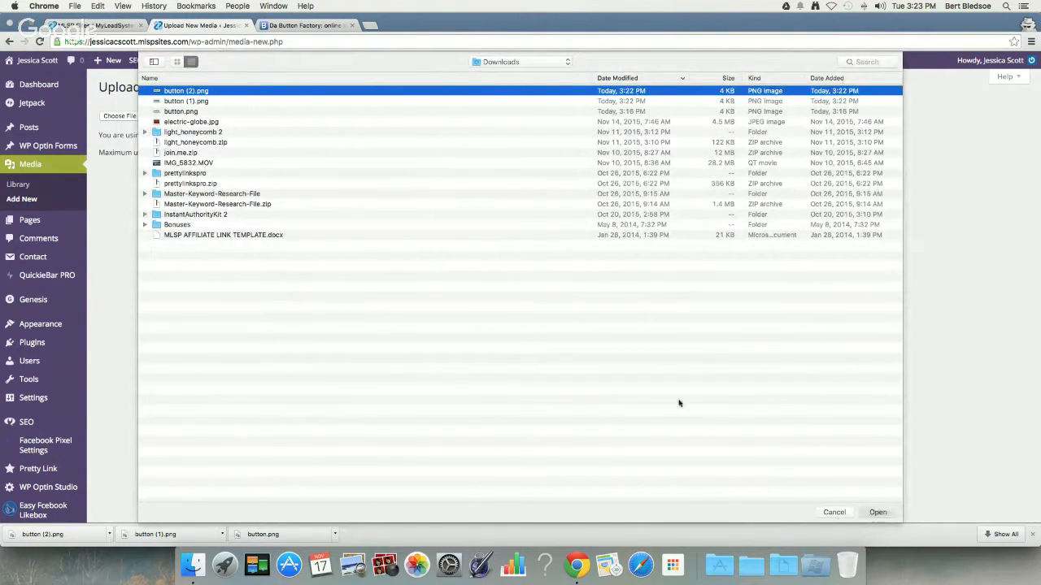
{"action": "left_click", "coordinate": [272, 120]}
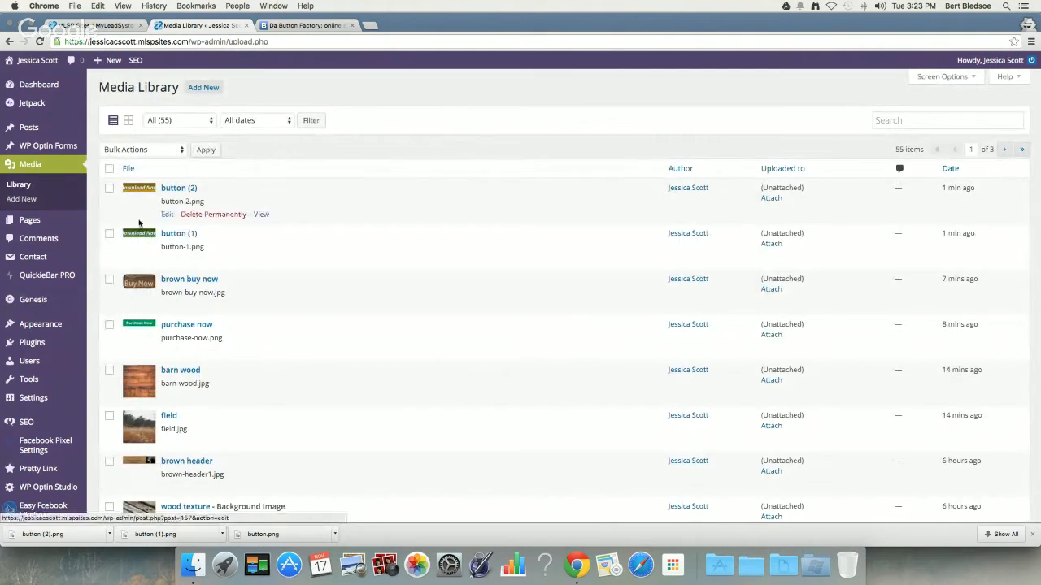
Open the Care Sheets for Critters page for editing, set its layout to full-width content, and update the page
{"action": "left_click", "coordinate": [49, 226]}
{"action": "left_click", "coordinate": [127, 229]}
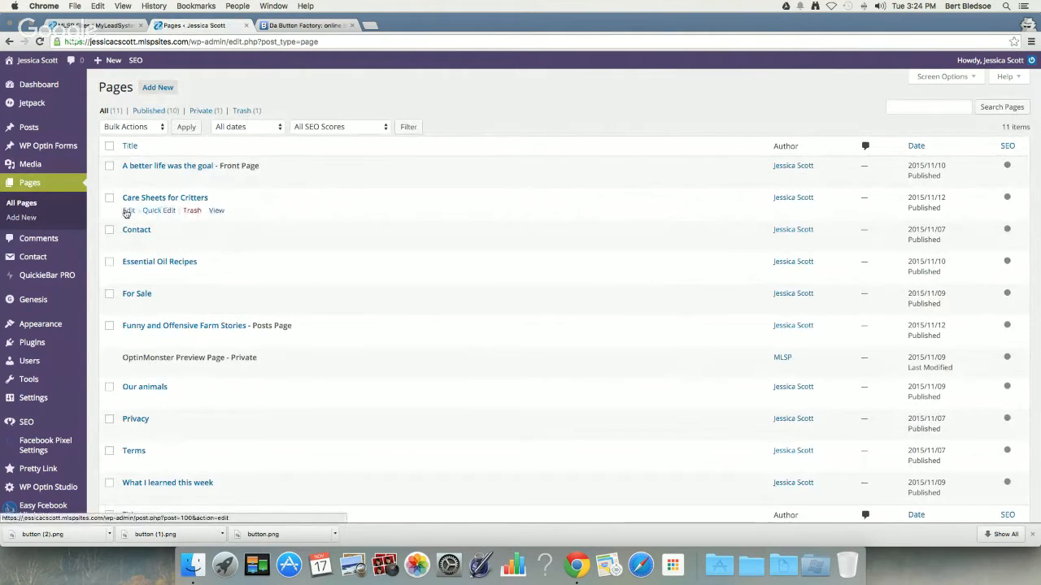
{"action": "left_click", "coordinate": [129, 212]}
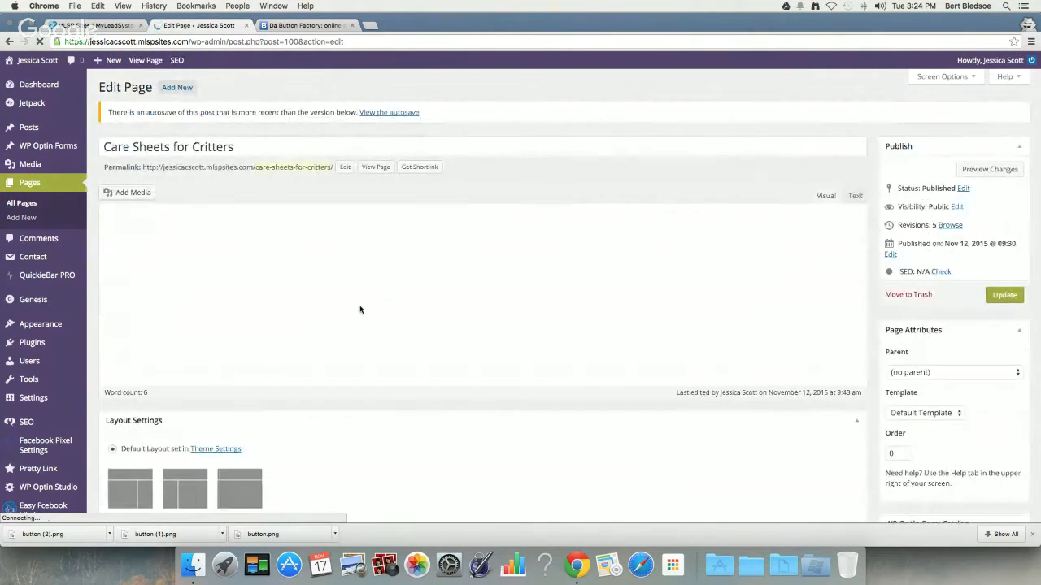
{"action": "scroll", "coordinate": [295, 357], "scroll_direction": "down", "scroll_amount": 4}
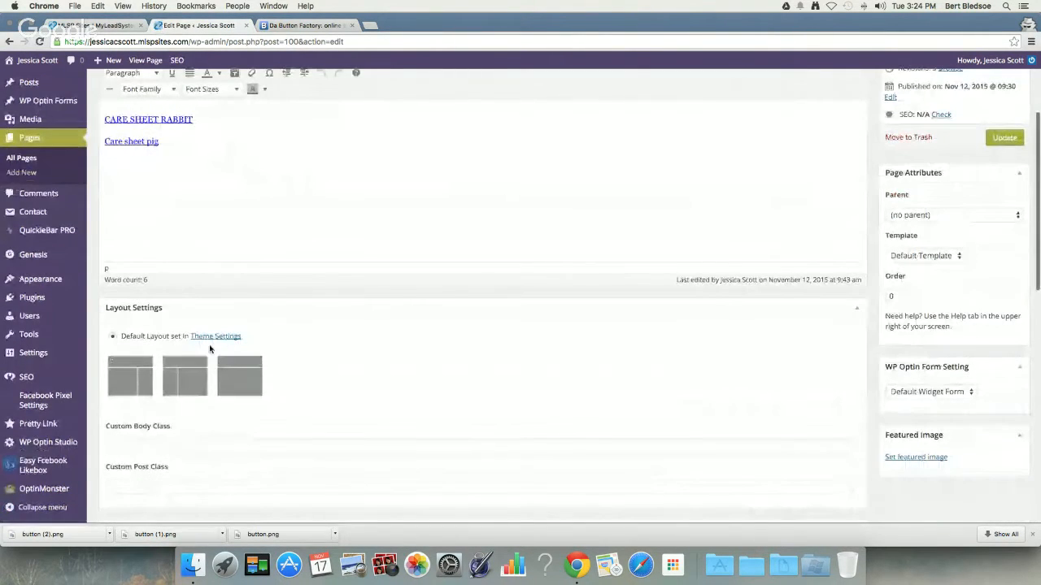
{"action": "left_click", "coordinate": [228, 367]}
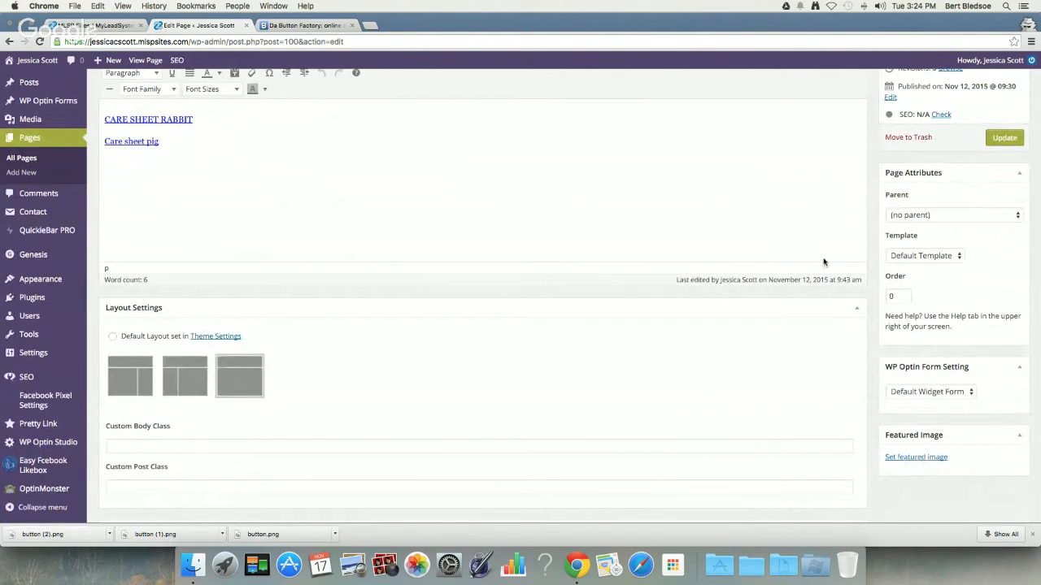
{"action": "left_click", "coordinate": [1004, 137]}
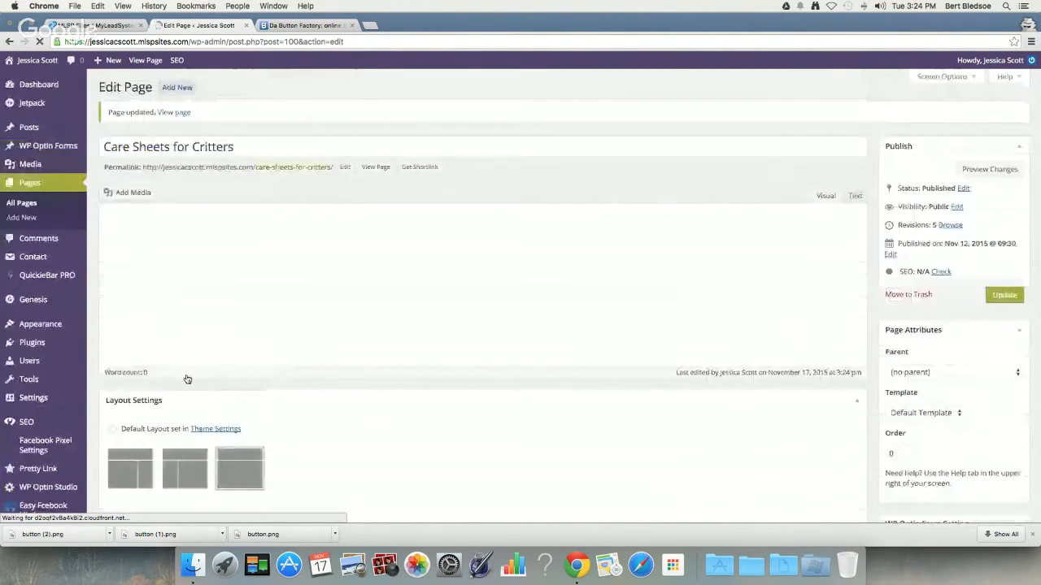
Center the rabbit and pig care sheet links and add two blank lines above them
{"action": "left_click", "coordinate": [170, 301]}
{"action": "triple_click", "coordinate": [163, 277]}
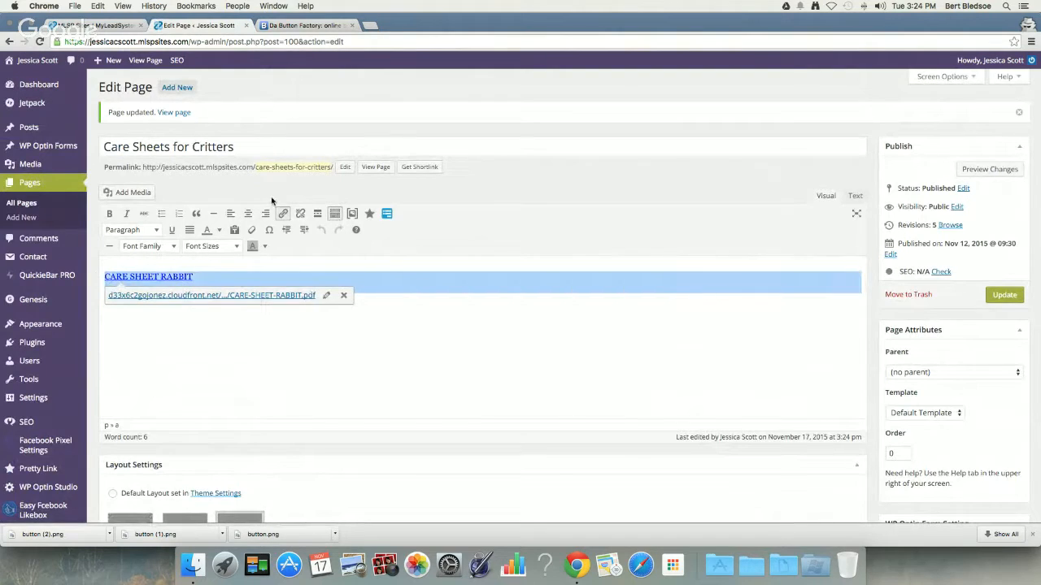
{"action": "left_click", "coordinate": [248, 213]}
{"action": "left_click", "coordinate": [348, 276]}
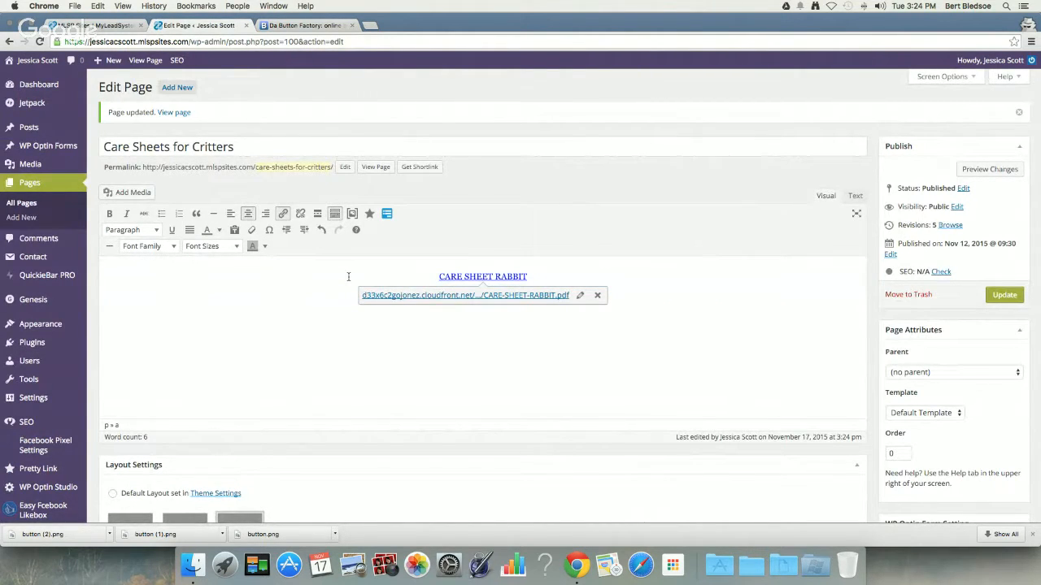
{"action": "key", "text": "Return"}
Insert the brown Download Now button image (button-2.png) centered at full size above the rabbit link, with a blank line below it
{"action": "left_click", "coordinate": [461, 273]}
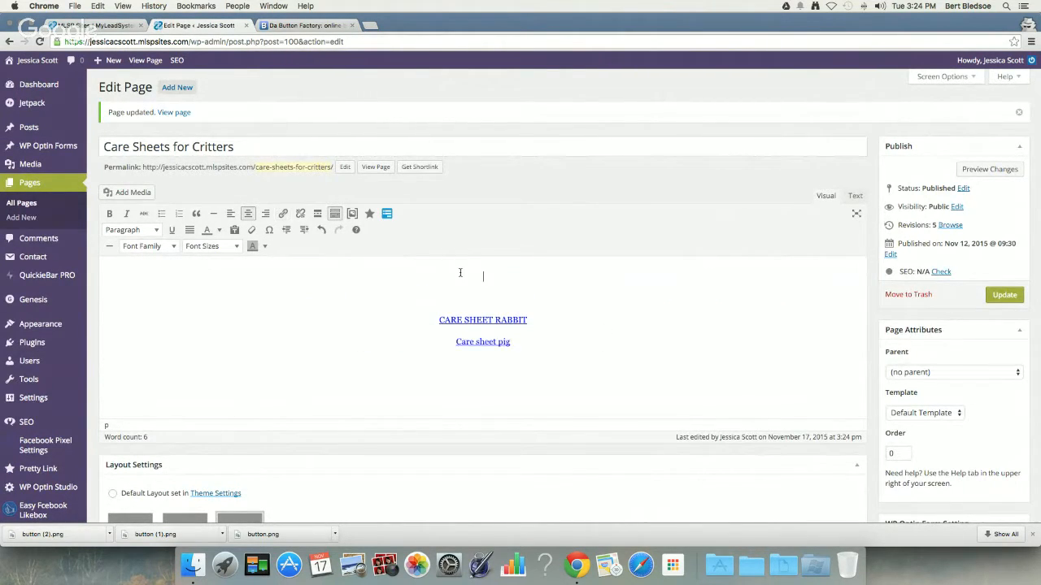
{"action": "left_click", "coordinate": [138, 192]}
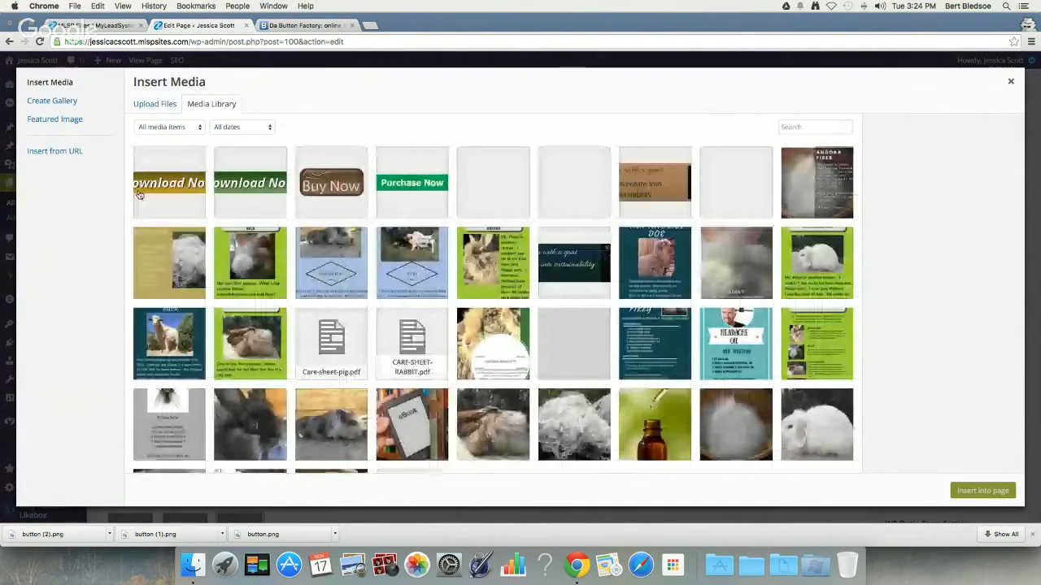
{"action": "left_click", "coordinate": [163, 187]}
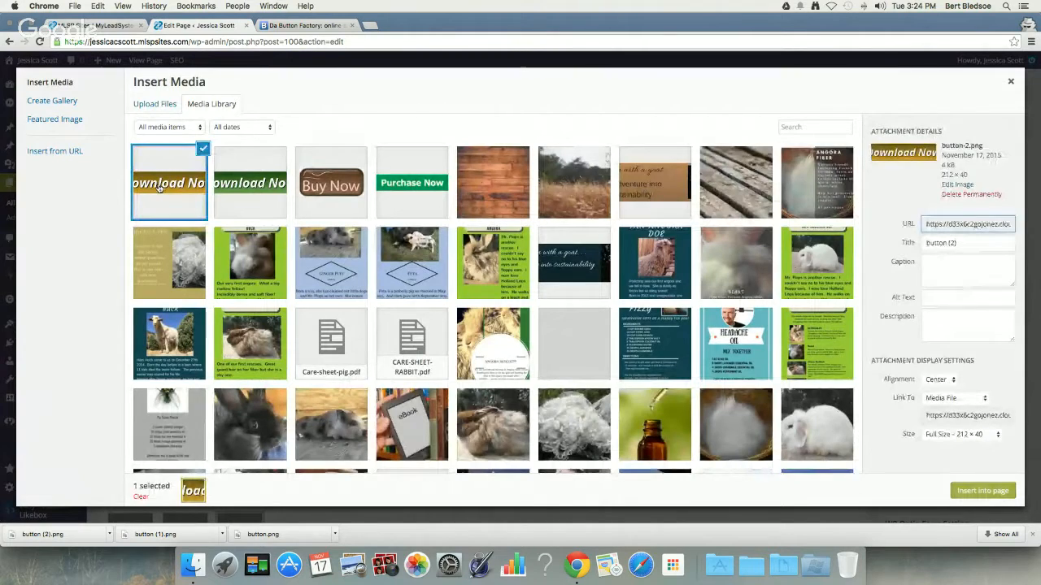
{"action": "left_click", "coordinate": [968, 496]}
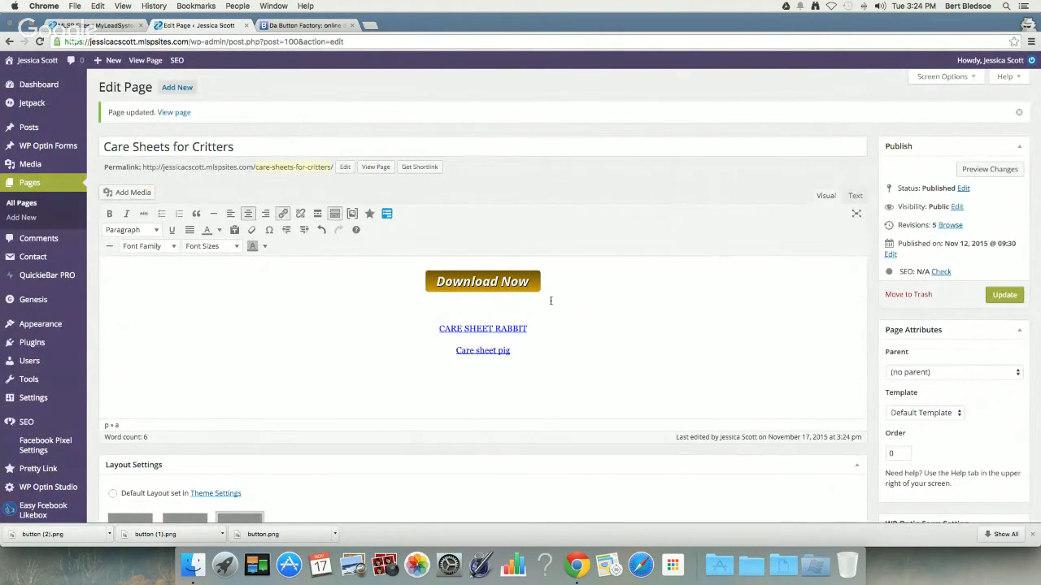
{"action": "key", "text": "Return"}
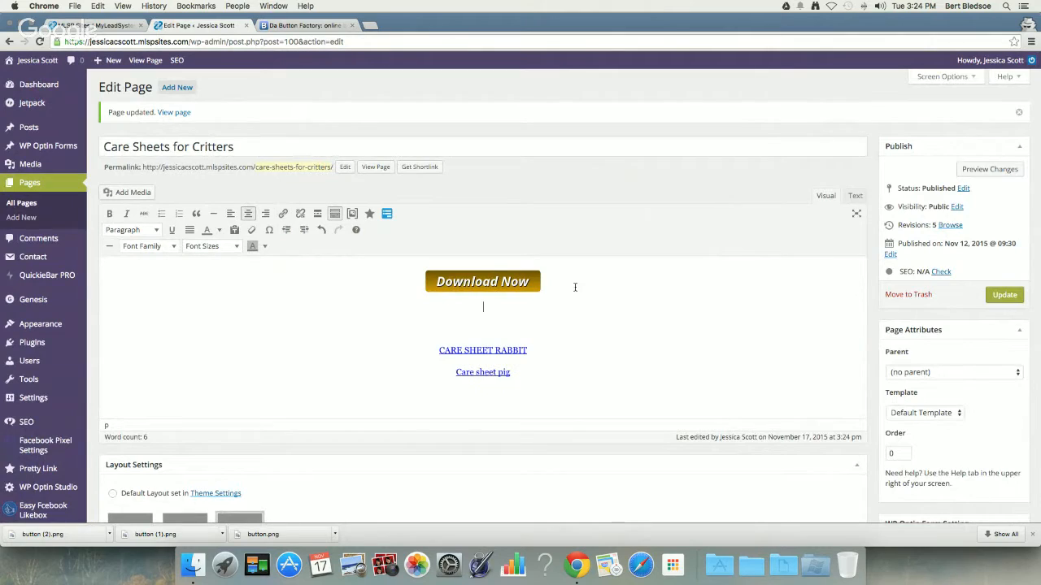
{"action": "left_click", "coordinate": [405, 280]}
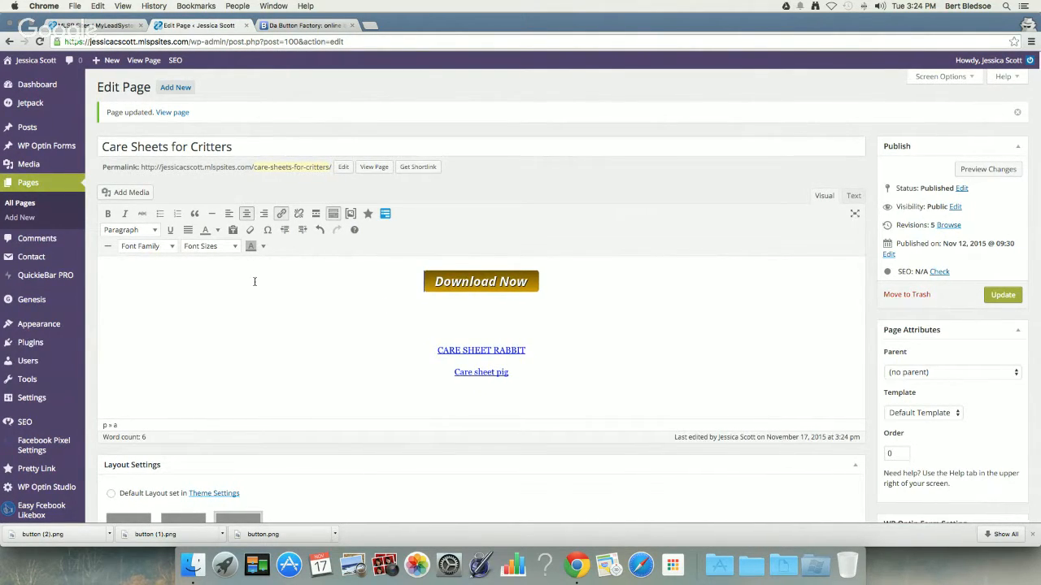
{"action": "left_click", "coordinate": [249, 328]}
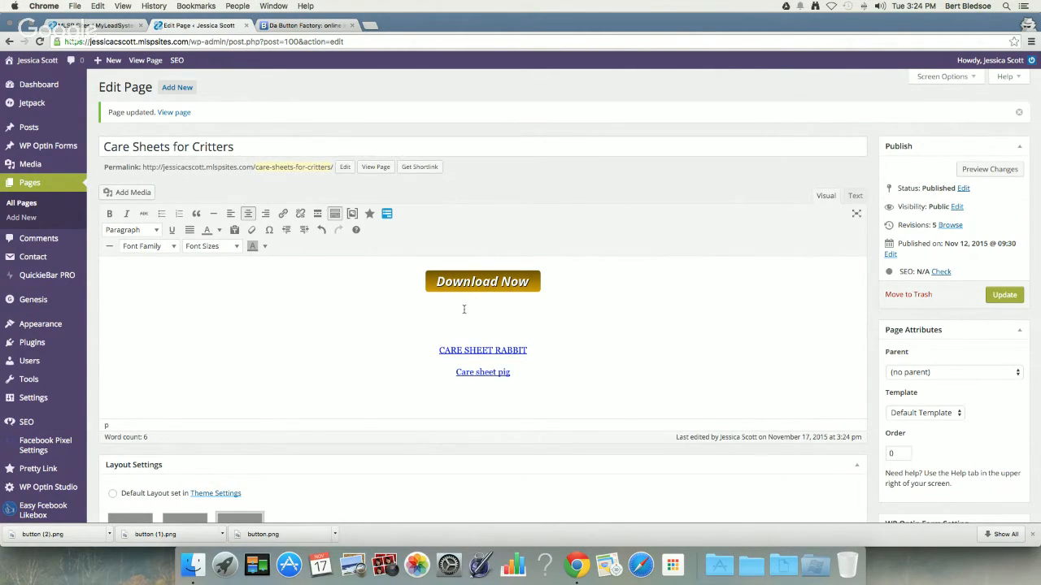
Try left, right and no alignment on the Download Now image, and set it back to centered
{"action": "left_click", "coordinate": [423, 281]}
{"action": "left_click", "coordinate": [540, 281]}
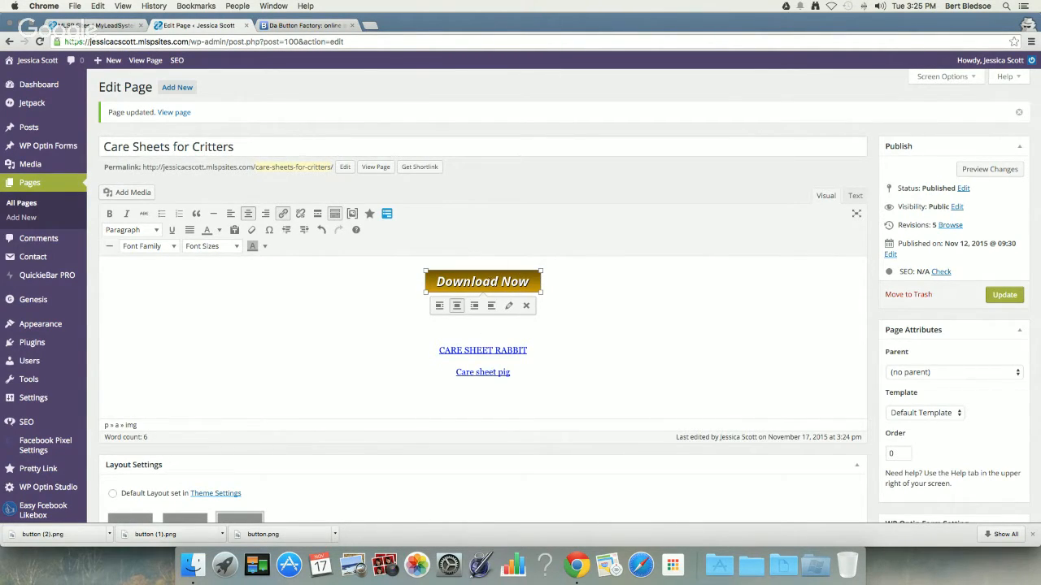
{"action": "left_click", "coordinate": [441, 307]}
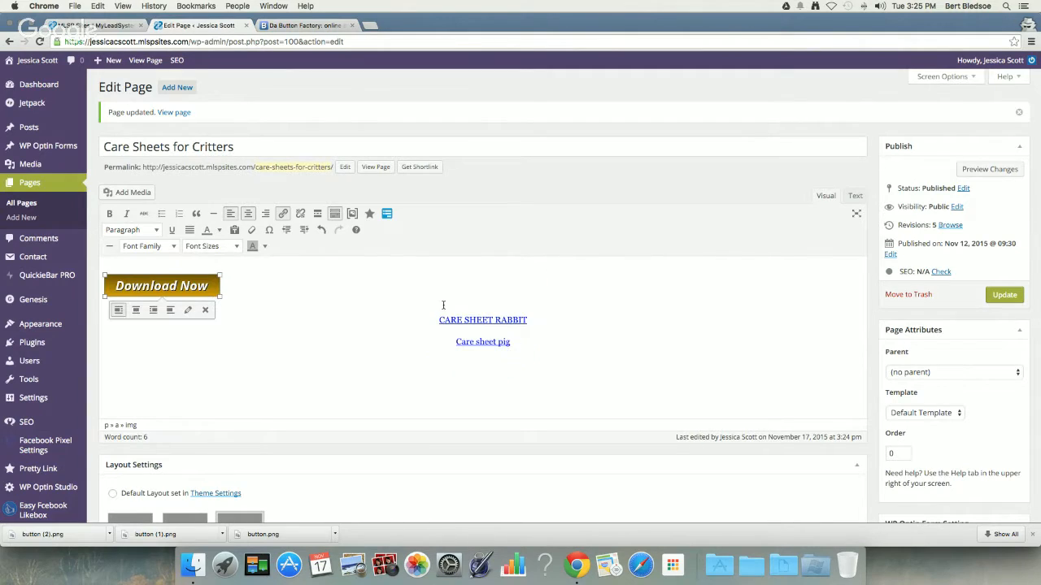
{"action": "left_click", "coordinate": [153, 311]}
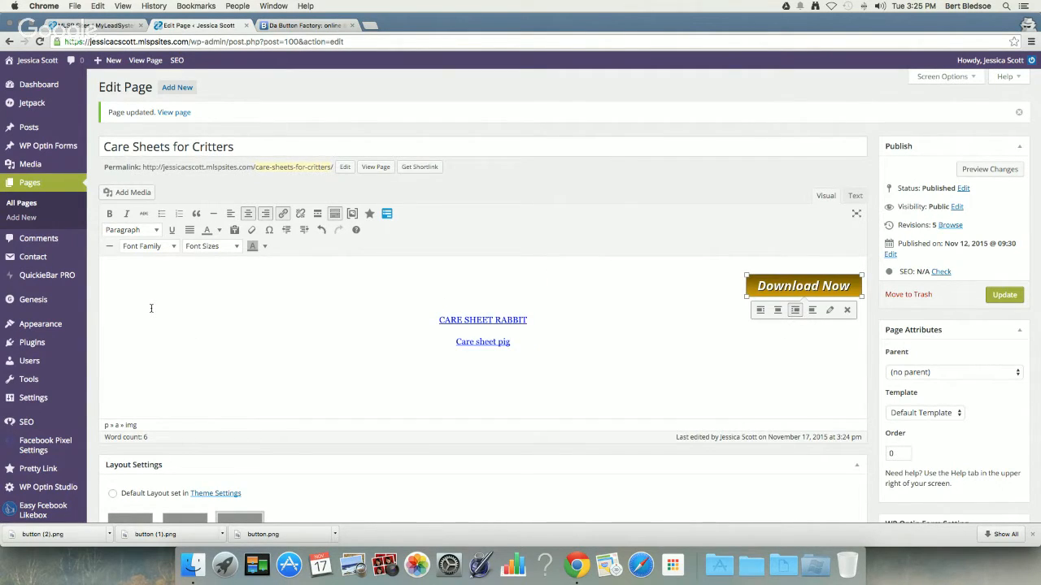
{"action": "left_click", "coordinate": [810, 310]}
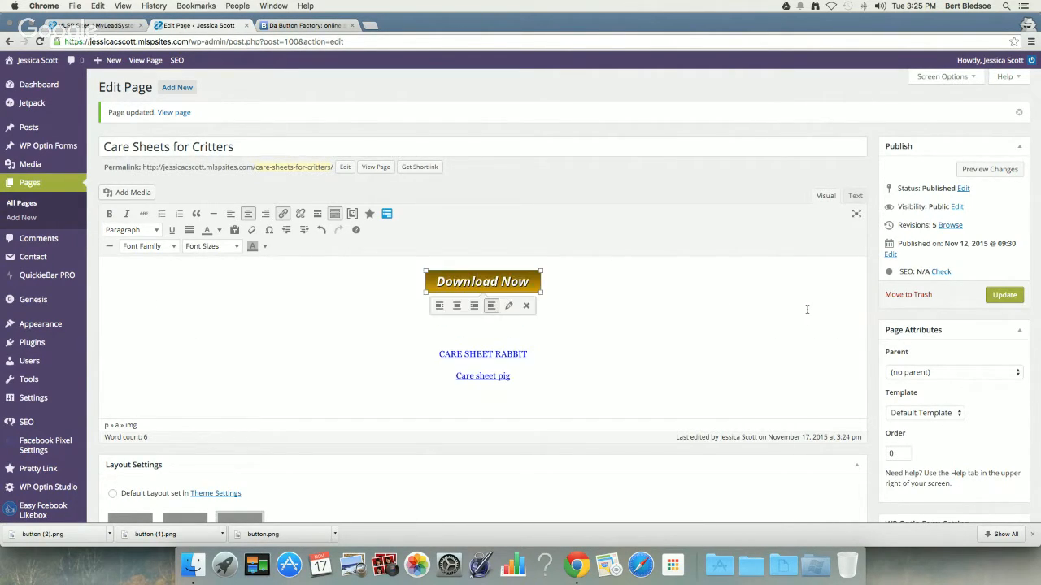
{"action": "left_click", "coordinate": [458, 309]}
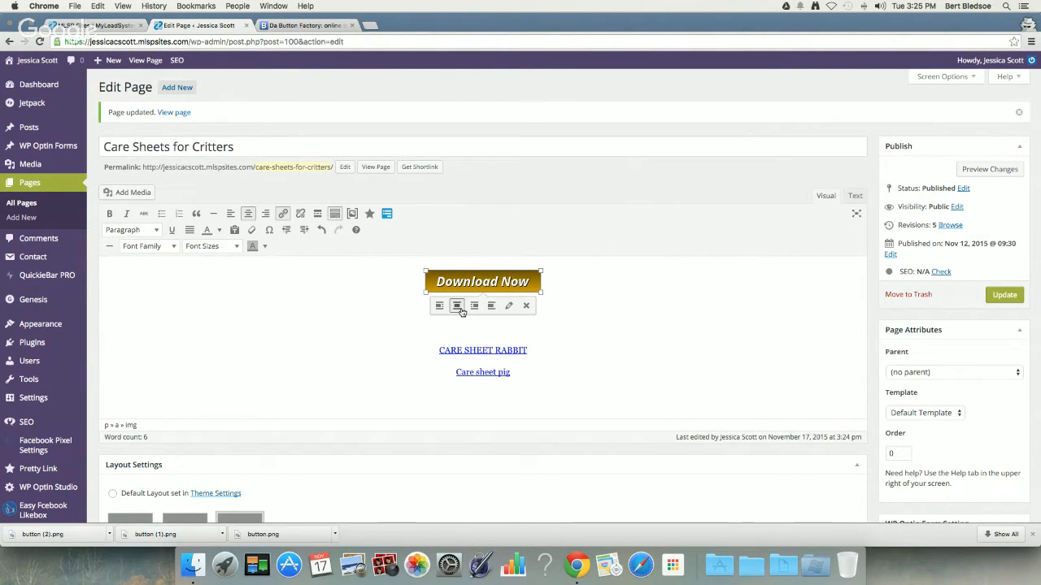
Enlarge the Download Now image slightly by giving it a custom size in its image details
{"action": "left_click", "coordinate": [509, 306]}
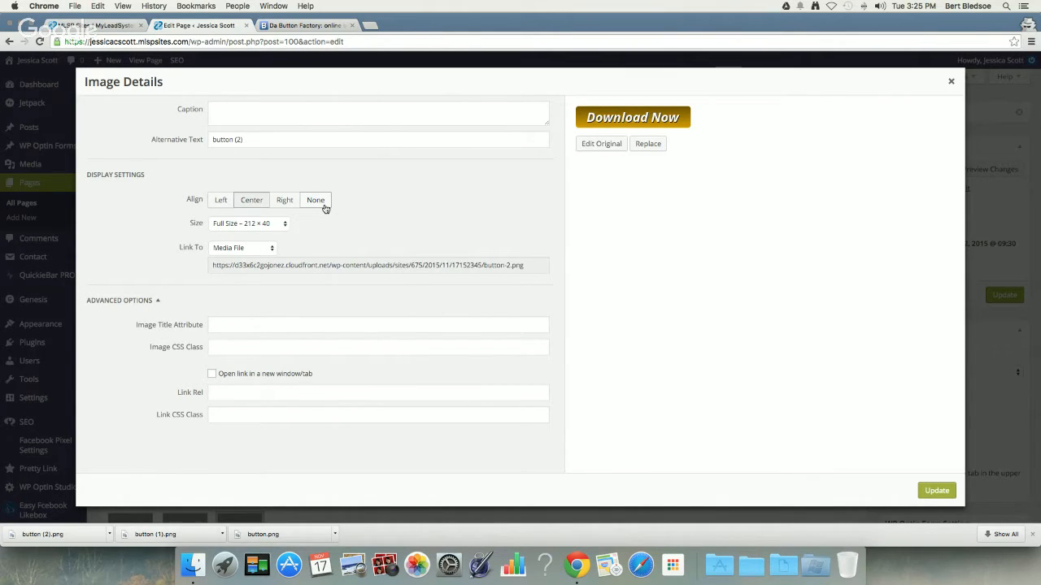
{"action": "left_click", "coordinate": [279, 224]}
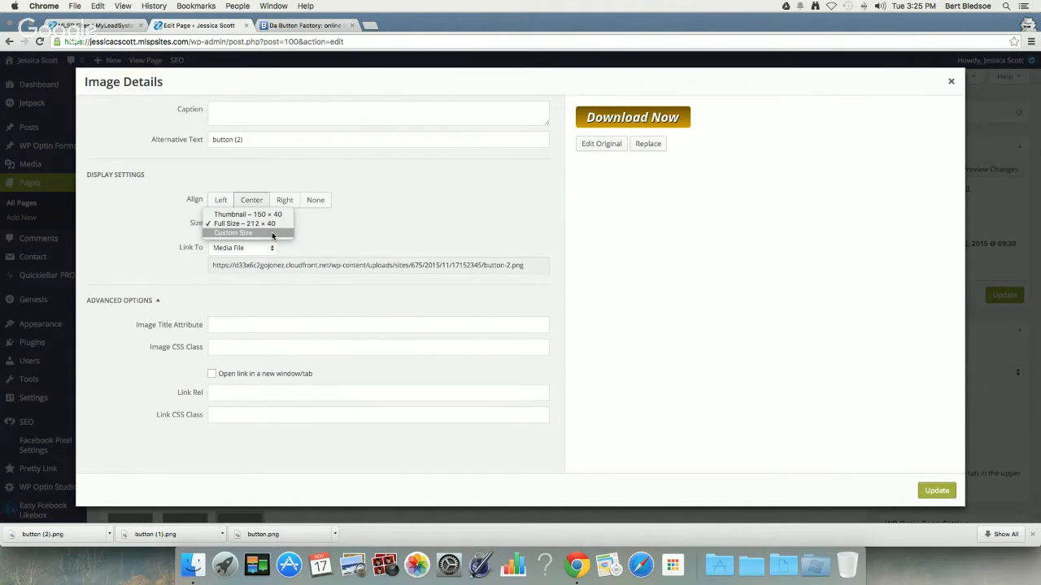
{"action": "left_click", "coordinate": [273, 234]}
{"action": "left_click", "coordinate": [234, 253]}
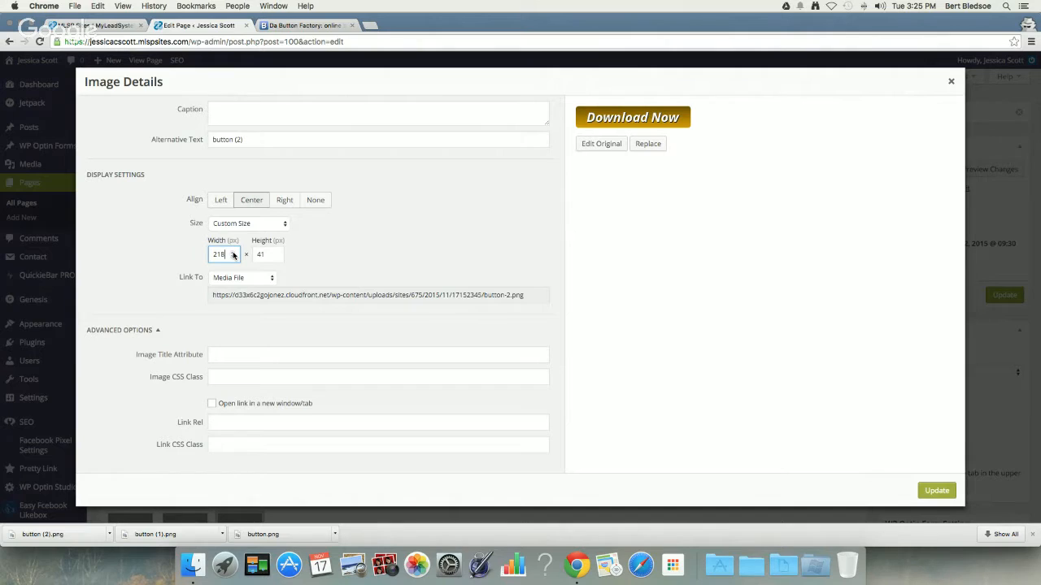
{"action": "left_click", "coordinate": [277, 255]}
{"action": "left_click", "coordinate": [935, 491]}
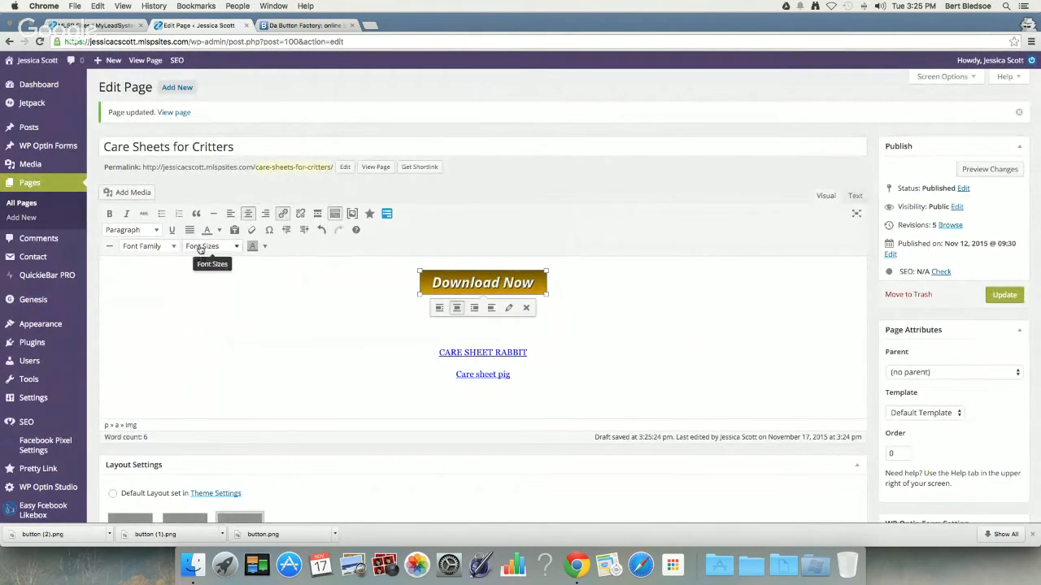
Enter the line "Get Access to Your Rabbit Care Sheet Now" directly above the rabbit care sheet link
{"action": "left_click", "coordinate": [273, 324]}
{"action": "type", "text": "Get "}
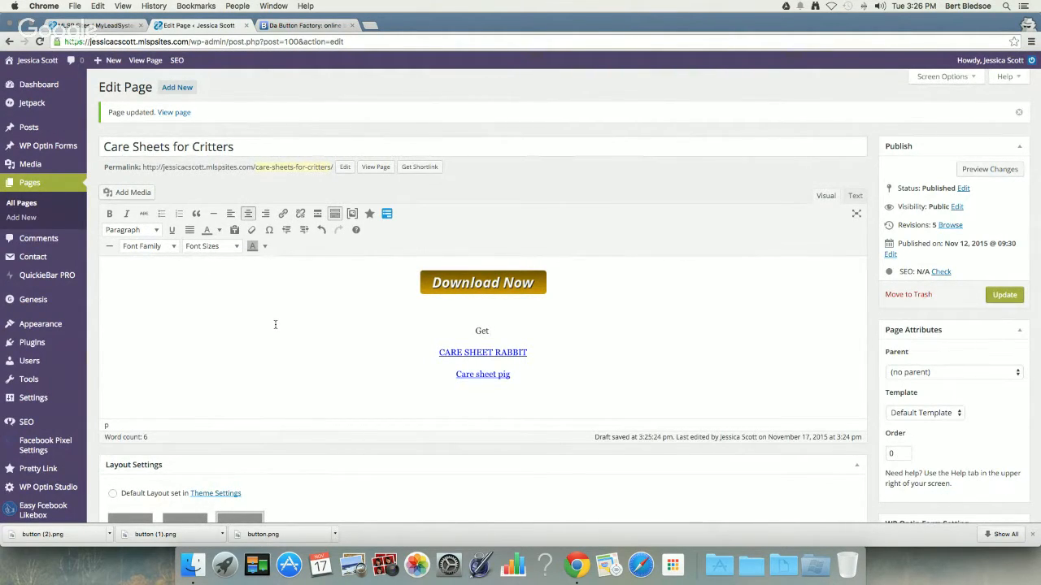
{"action": "type", "text": "Access toe"}
{"action": "key", "text": "BackSpace"}
{"action": "type", "text": "Your Rabbitt"}
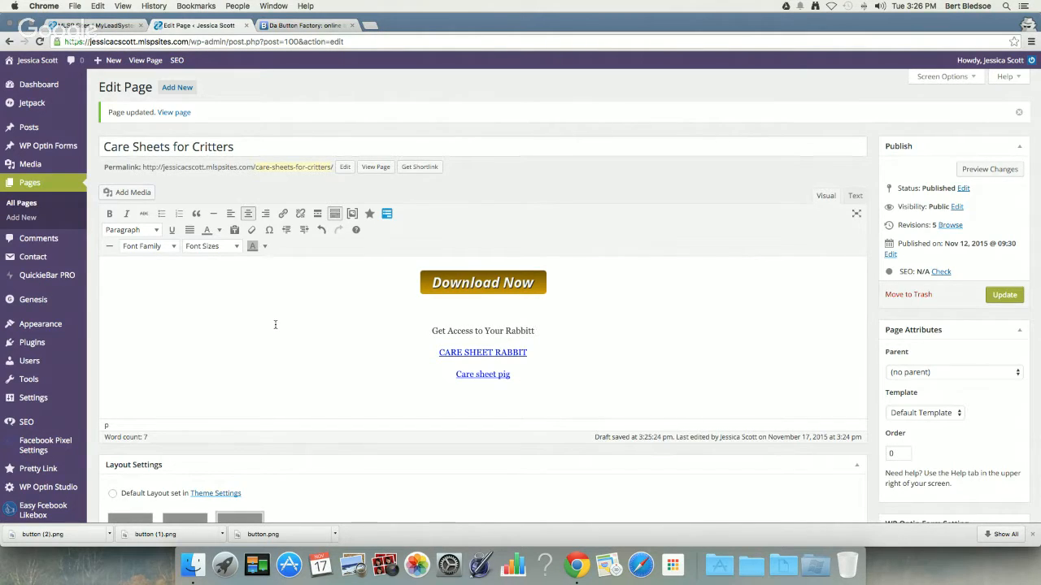
{"action": "key", "text": "BackSpace"}
{"action": "type", "text": "Care Sheet"}
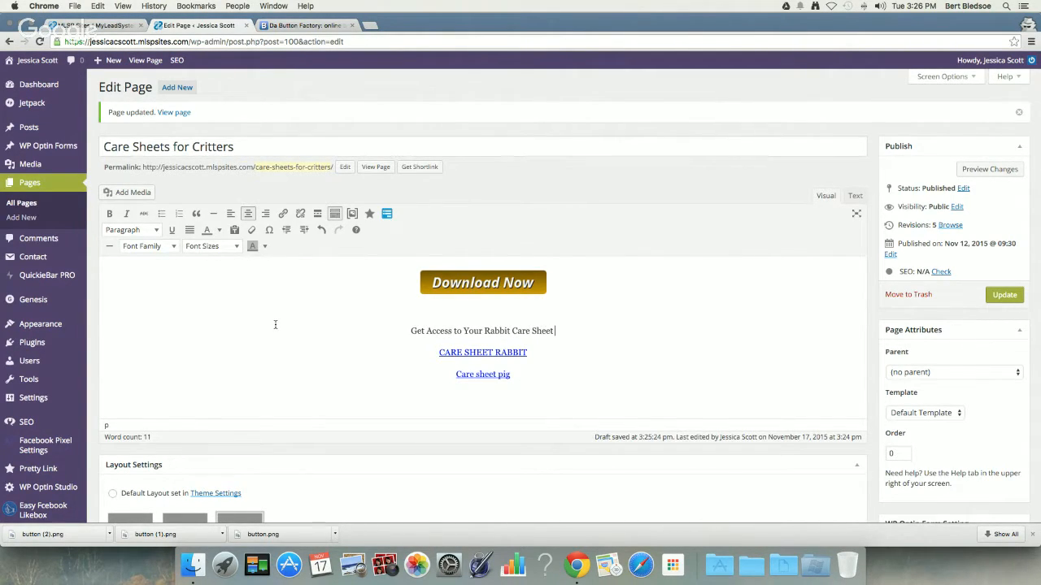
{"action": "type", "text": " Now"}
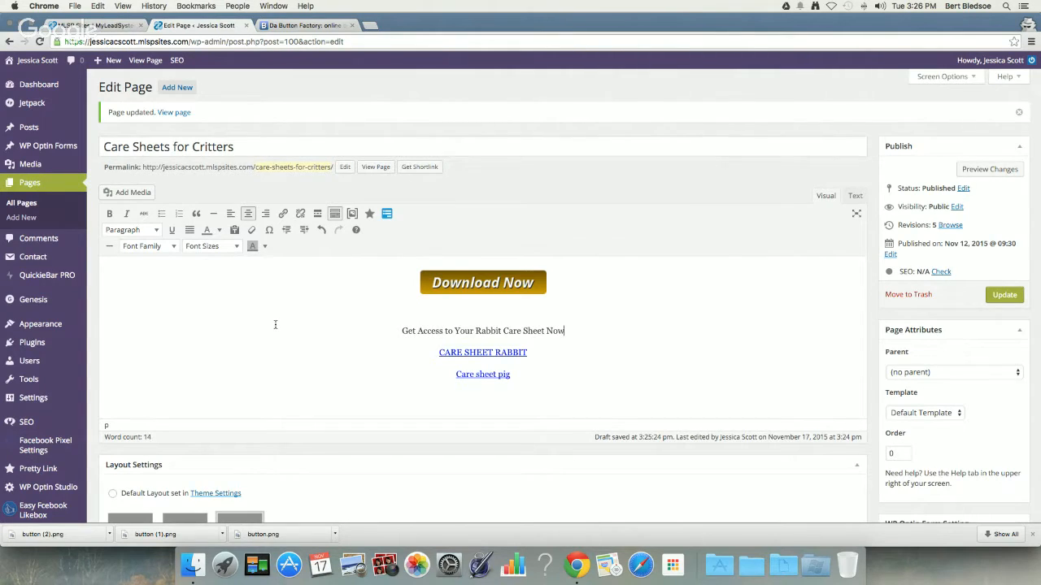
Format the line "Get Access to Your Rabbit Care Sheet Now" as Heading 2
{"action": "left_click_drag", "start_coordinate": [574, 331], "coordinate": [389, 331]}
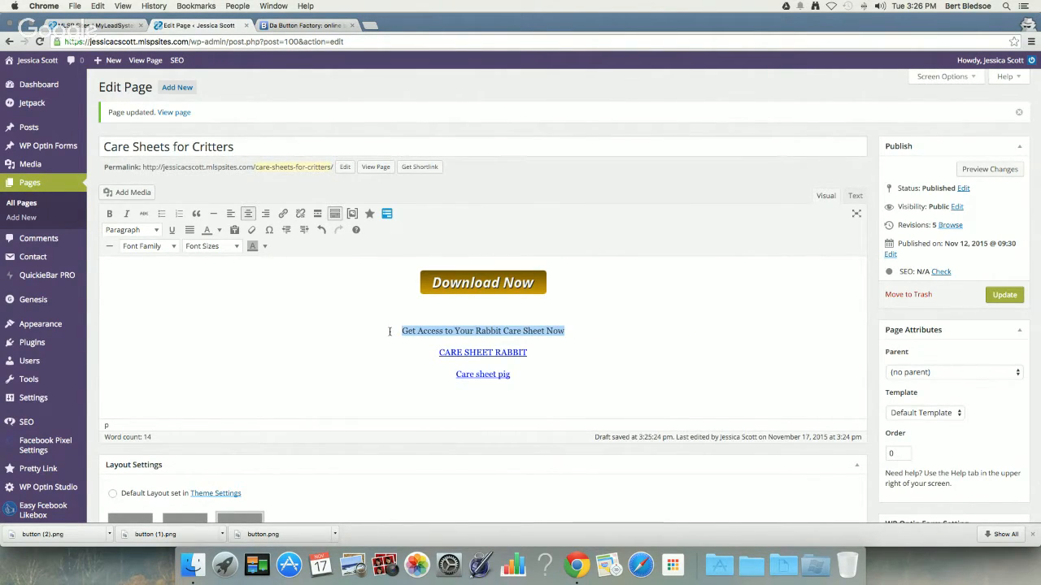
{"action": "left_click", "coordinate": [152, 230]}
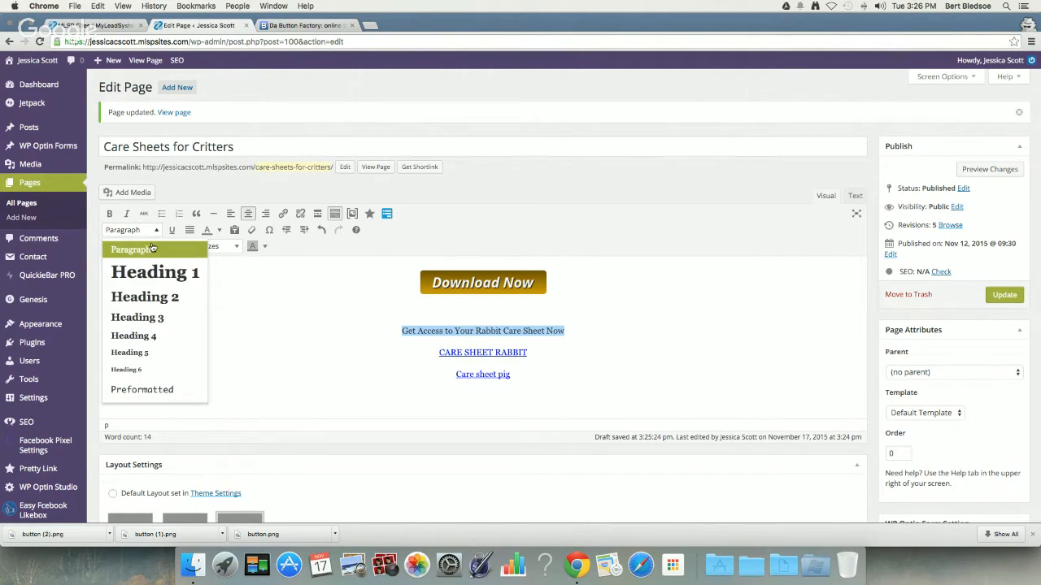
{"action": "left_click", "coordinate": [144, 297]}
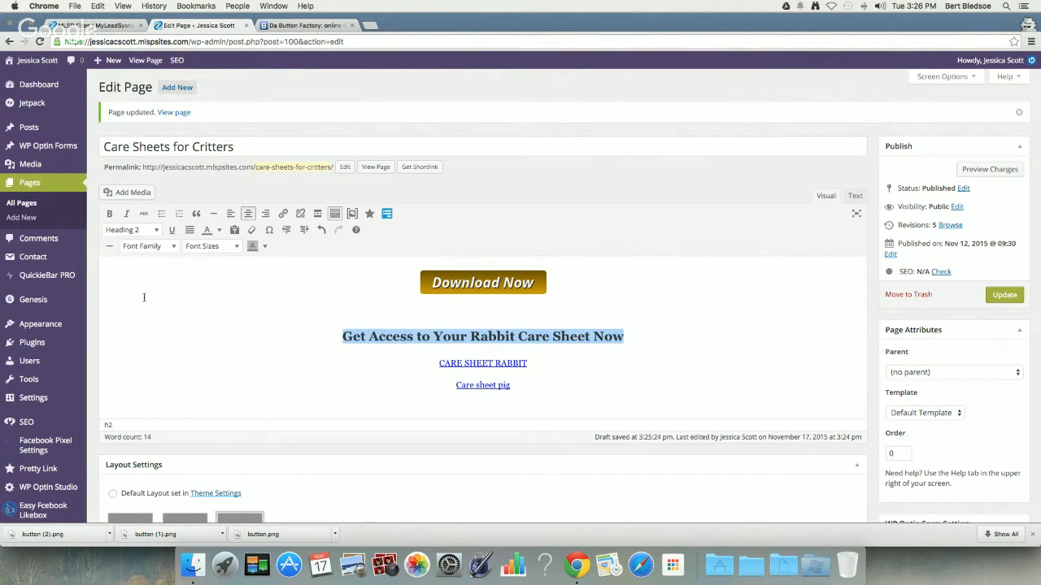
Try Courier New and Book Antiqua on the rabbit care sheet heading, and set its font to Arial Black
{"action": "left_click", "coordinate": [163, 246]}
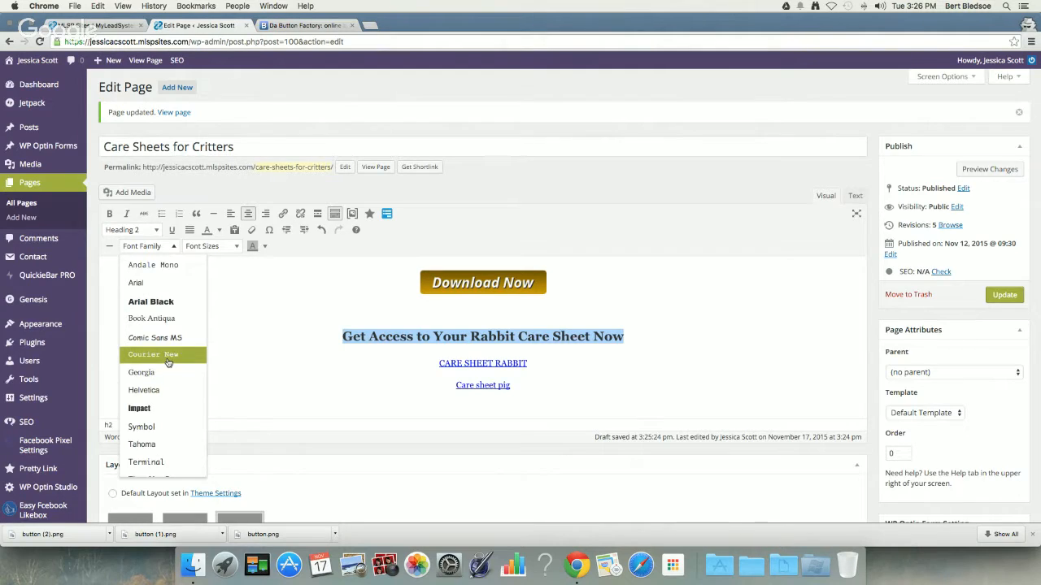
{"action": "left_click", "coordinate": [163, 363]}
{"action": "left_click", "coordinate": [161, 247]}
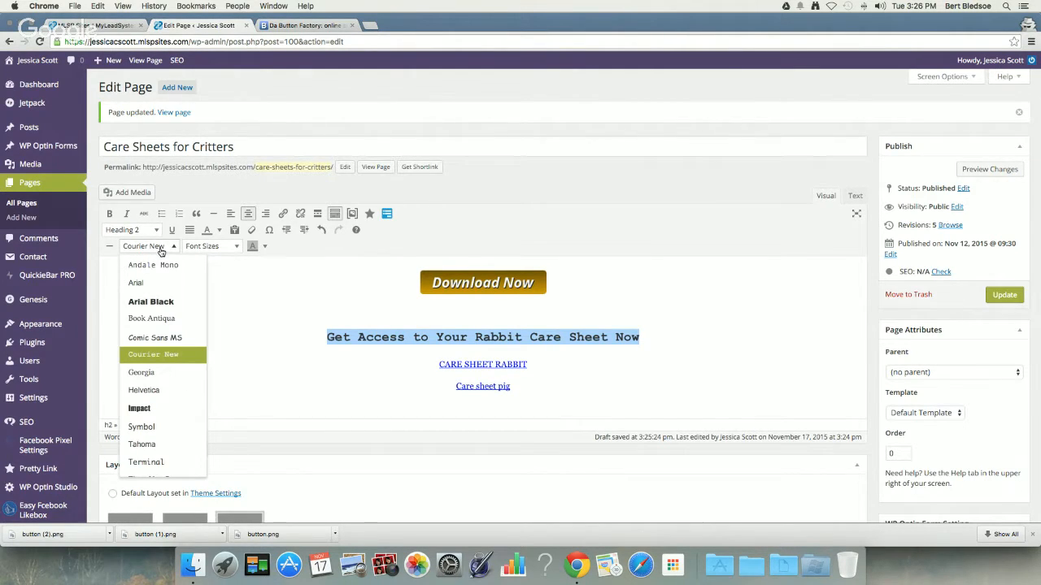
{"action": "left_click", "coordinate": [165, 319]}
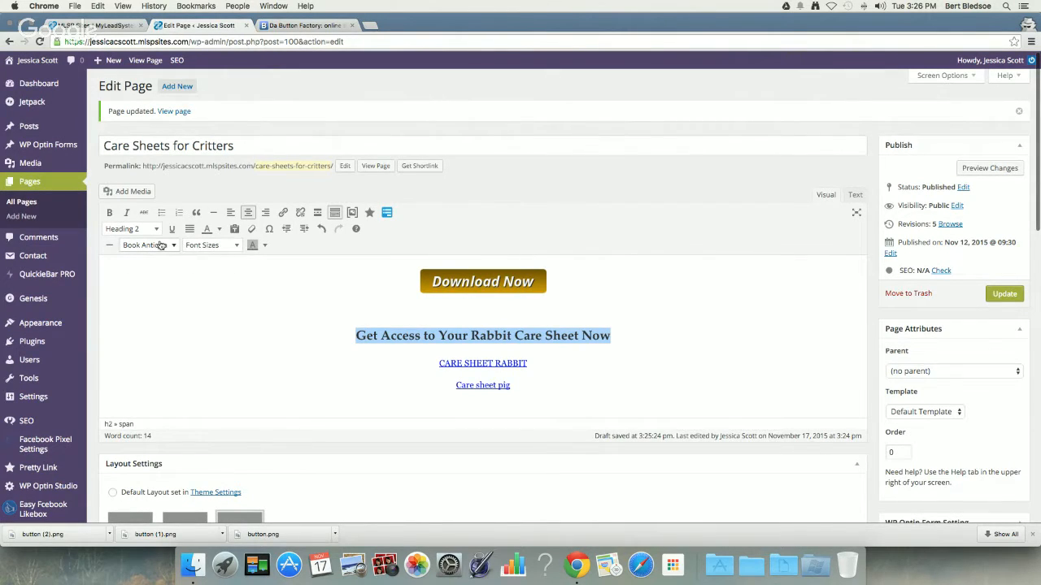
{"action": "left_click", "coordinate": [161, 246]}
{"action": "left_click", "coordinate": [161, 297]}
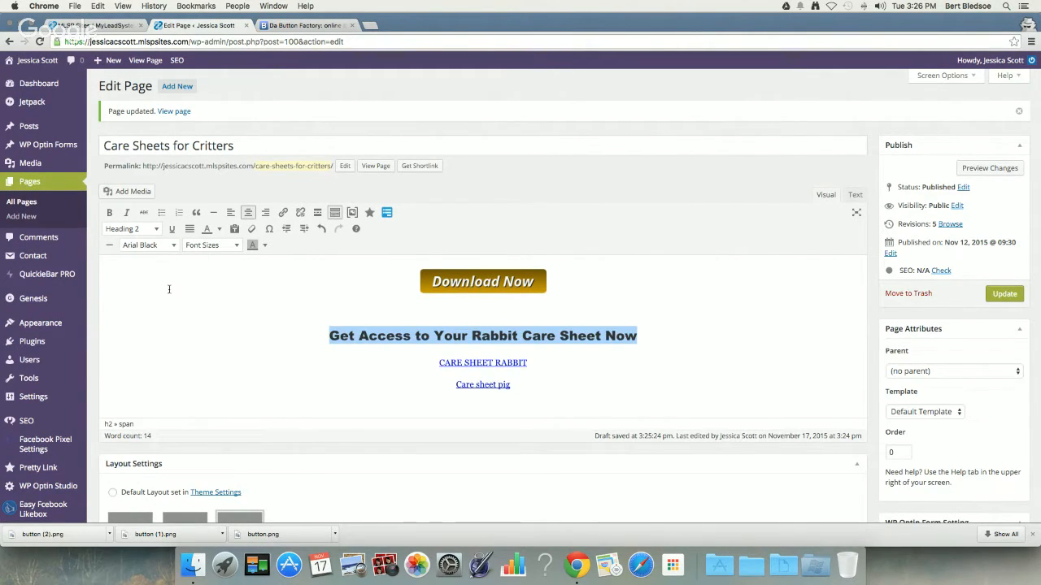
{"action": "left_click", "coordinate": [211, 247]}
{"action": "left_click", "coordinate": [211, 247]}
Delete the Download Now image and one blank line above the heading, and left-align the heading
{"action": "left_click", "coordinate": [502, 281]}
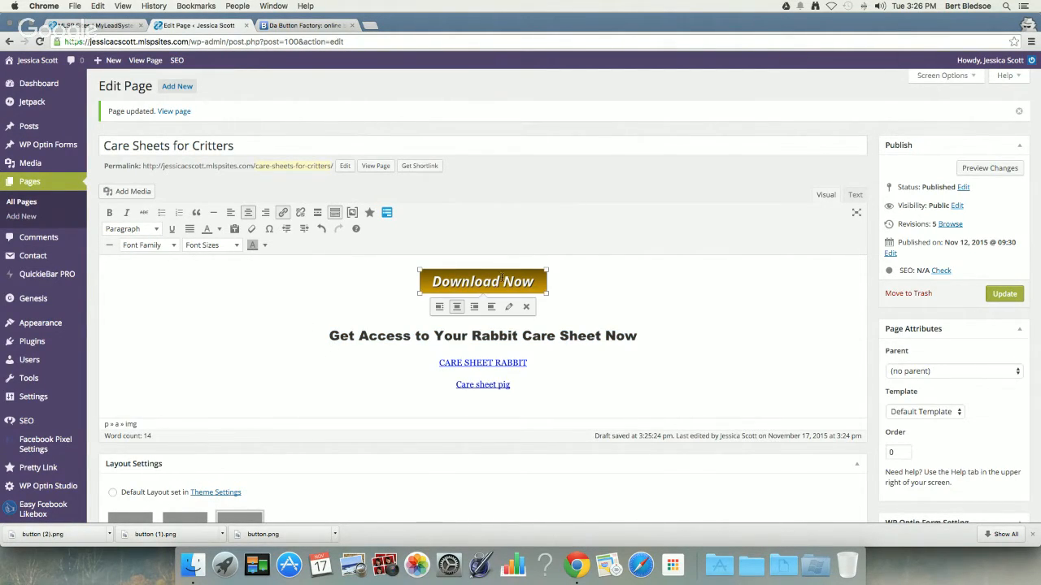
{"action": "key", "text": "BackSpace"}
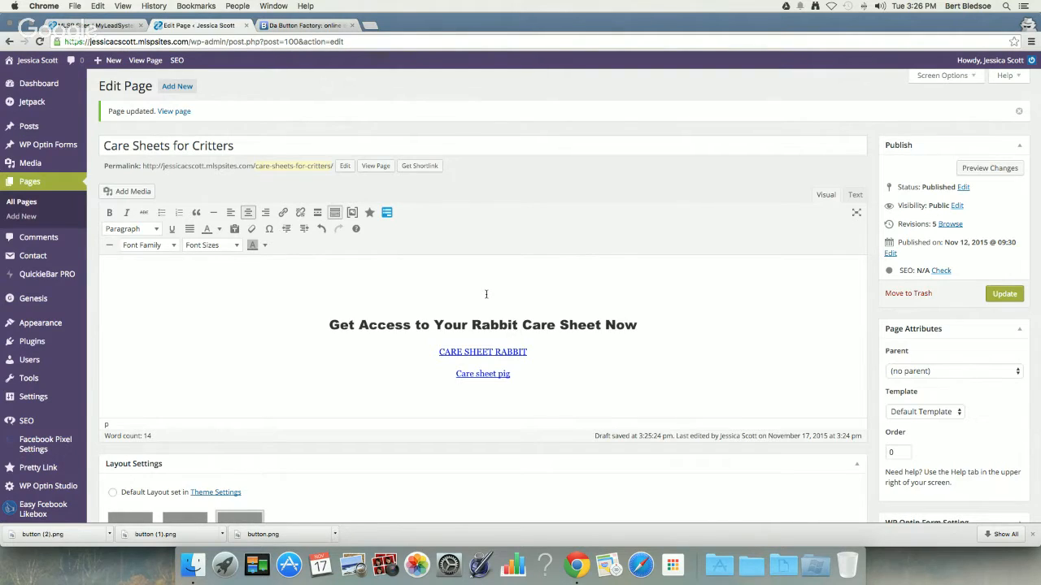
{"action": "key", "text": "BackSpace"}
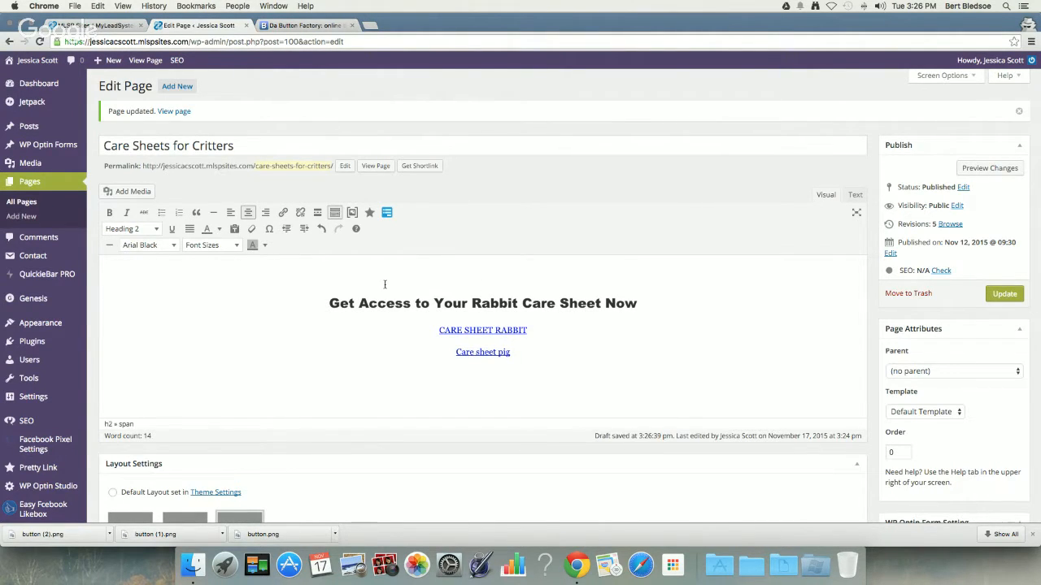
{"action": "left_click", "coordinate": [231, 213]}
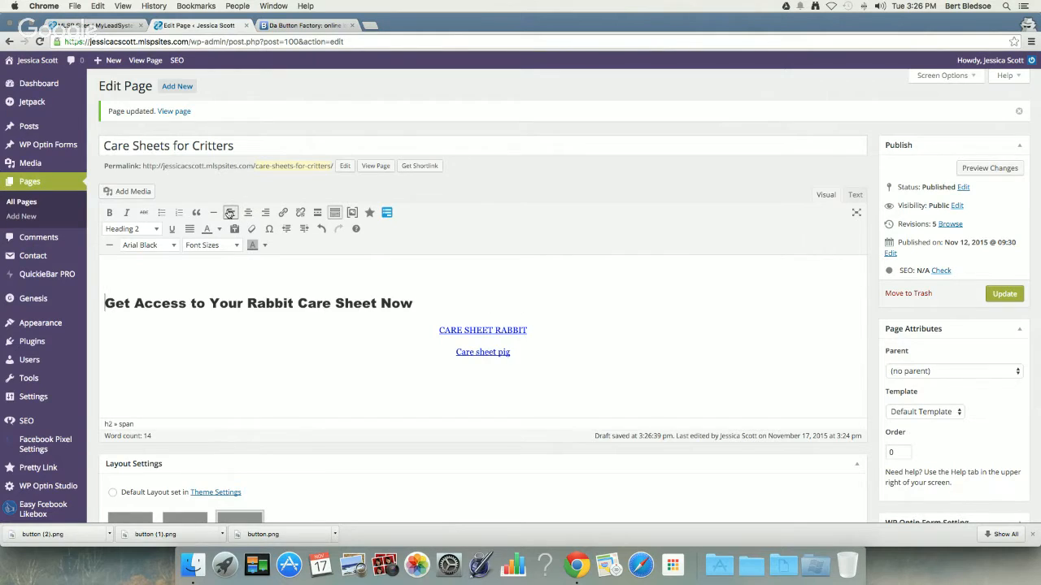
Add two blank lines between the heading and the rabbit link, and left-align the first of them
{"action": "left_click", "coordinate": [396, 322]}
{"action": "key", "text": "Return"}
{"action": "key", "text": "Return"}
{"action": "left_click", "coordinate": [424, 321]}
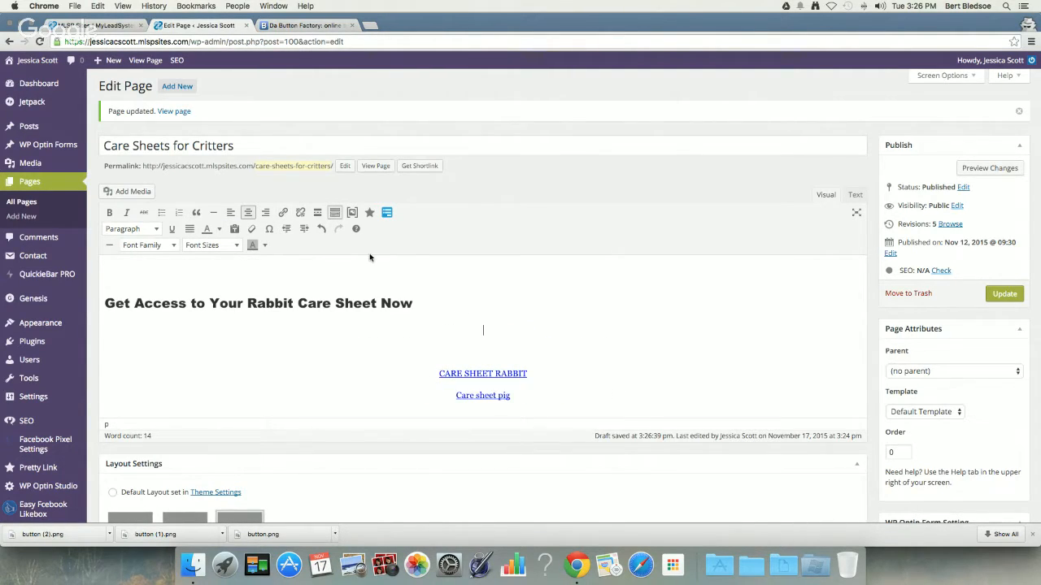
{"action": "left_click", "coordinate": [231, 213]}
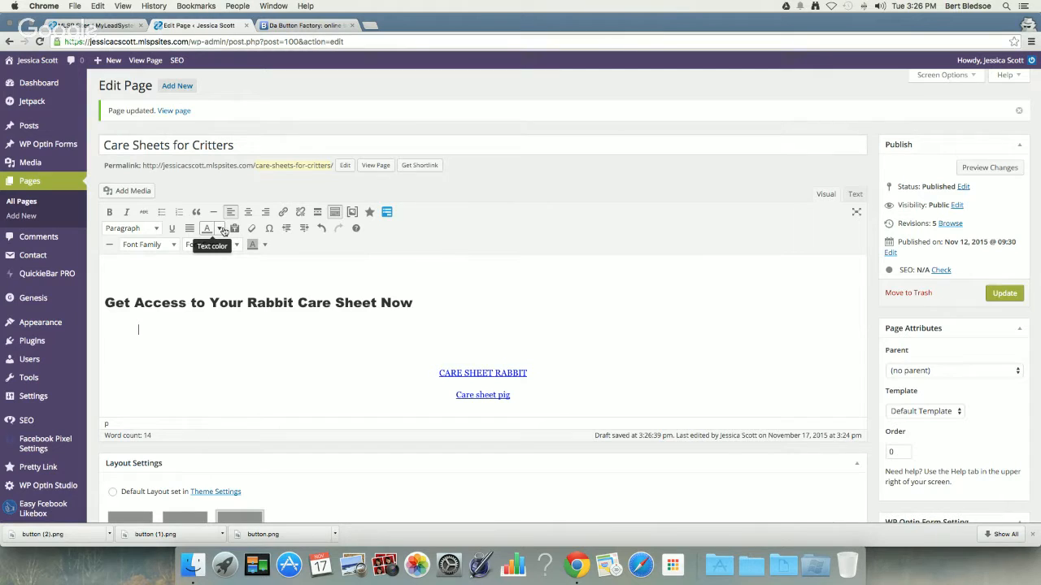
Insert the brown Download Now button image (button-2.png) from the media library, centered at full size, below the rabbit care sheet heading
{"action": "left_click", "coordinate": [135, 191]}
{"action": "left_click", "coordinate": [154, 189]}
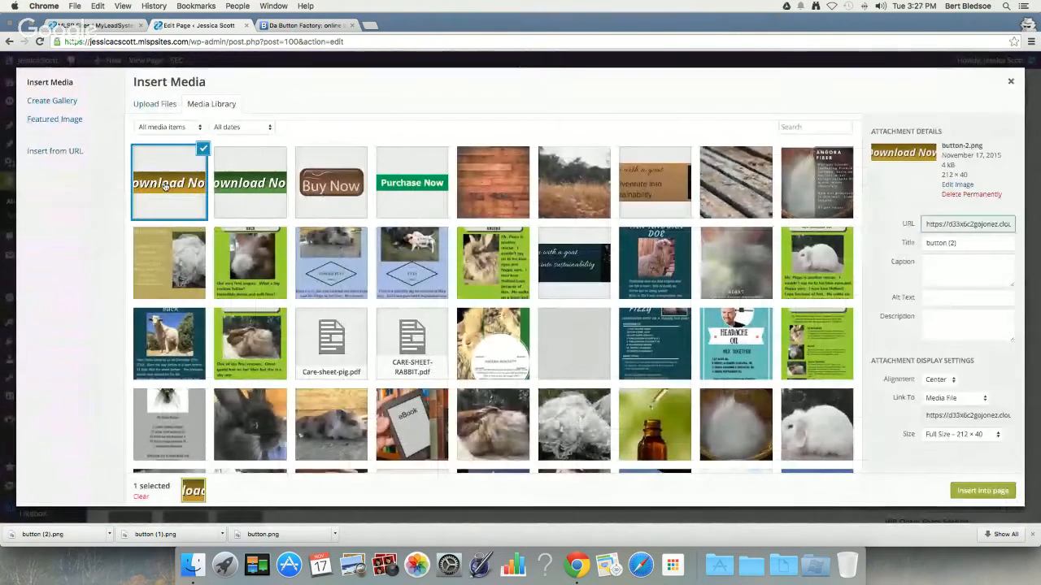
{"action": "left_click", "coordinate": [963, 491]}
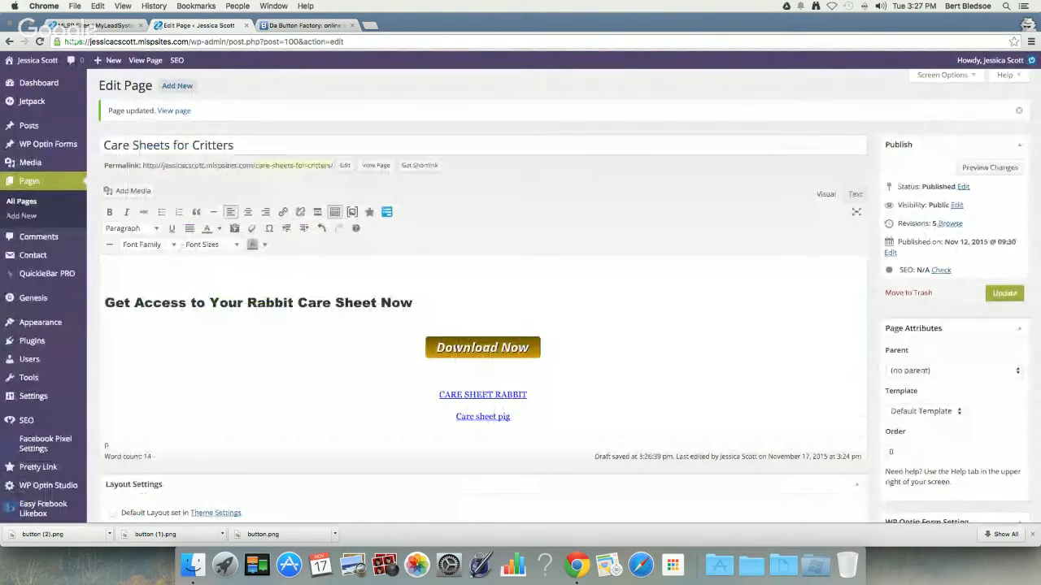
Left-align the brown Download Now button image below the rabbit care sheet heading
{"action": "left_click", "coordinate": [482, 347]}
{"action": "left_click", "coordinate": [439, 323]}
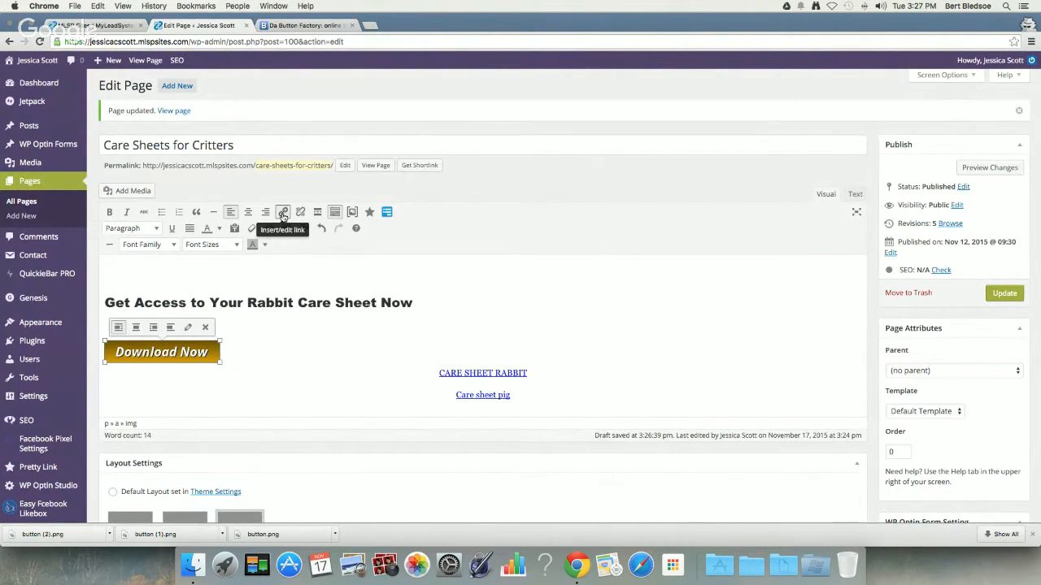
{"action": "left_click", "coordinate": [282, 214]}
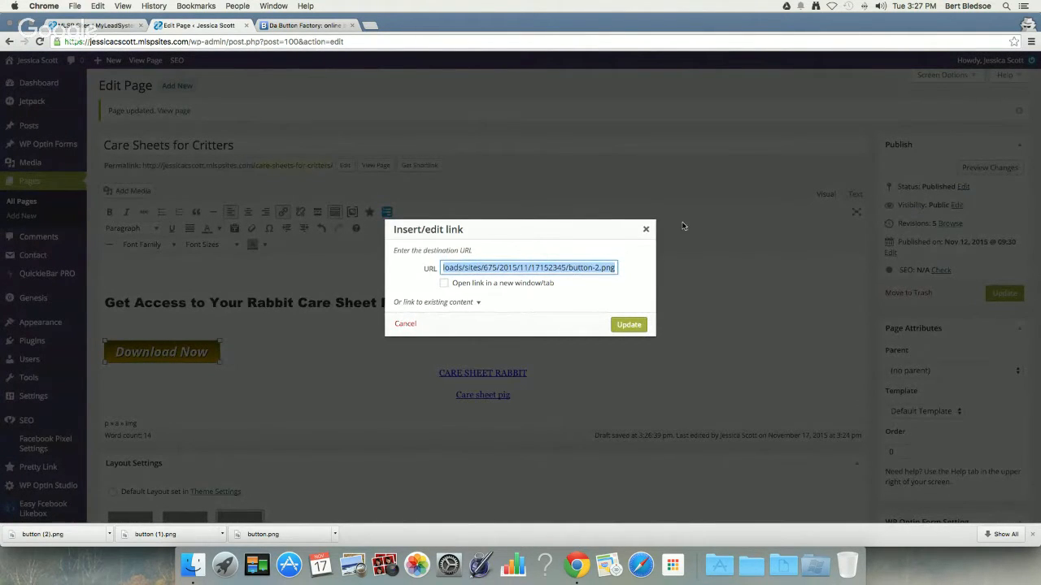
{"action": "key", "text": "BackSpace"}
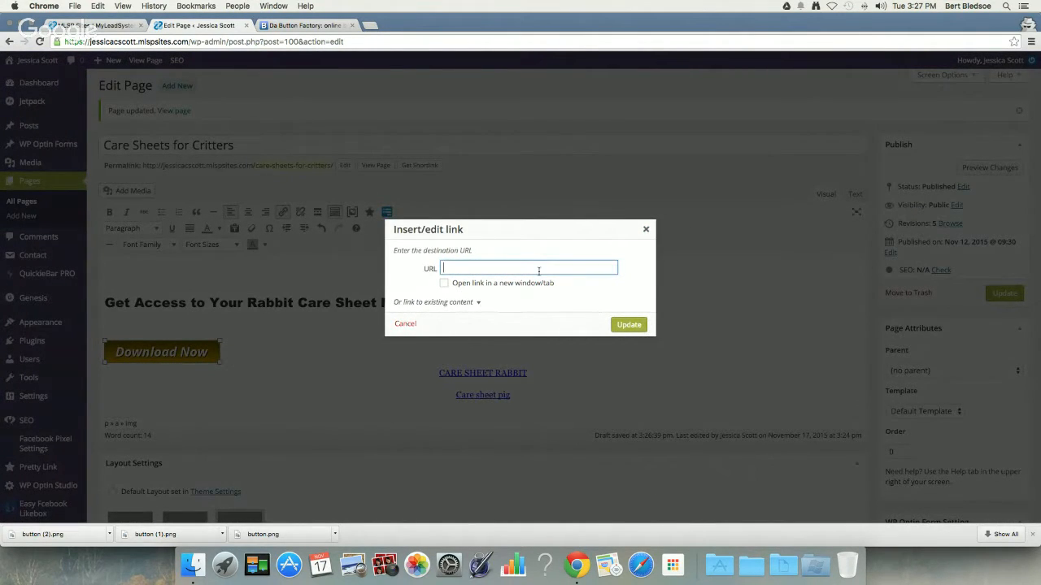
{"action": "left_click", "coordinate": [646, 231]}
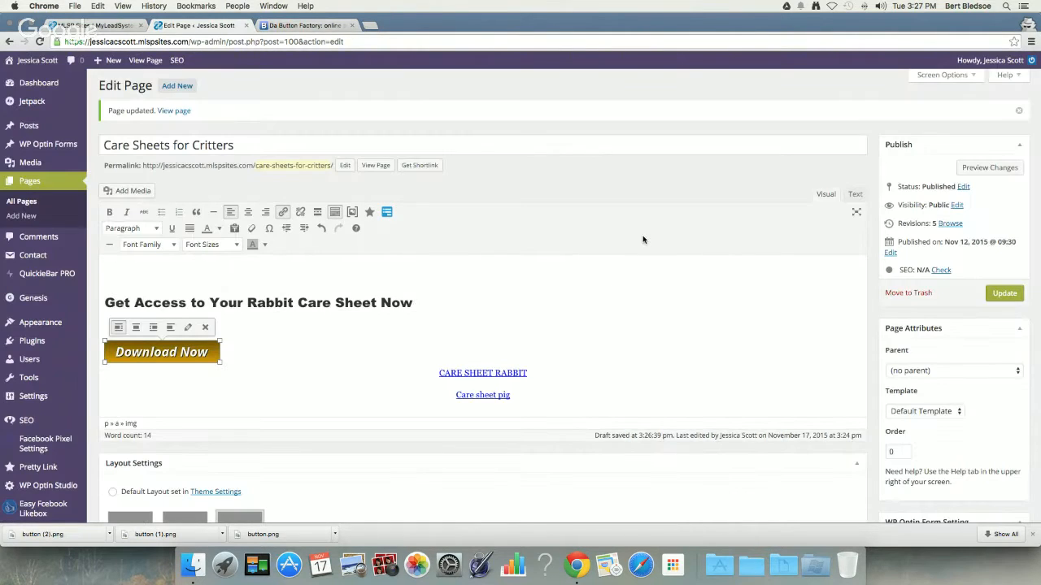
Open the PDF behind the CARE SHEET RABBIT link, copy its web address, and close the PDF
{"action": "left_click", "coordinate": [556, 388]}
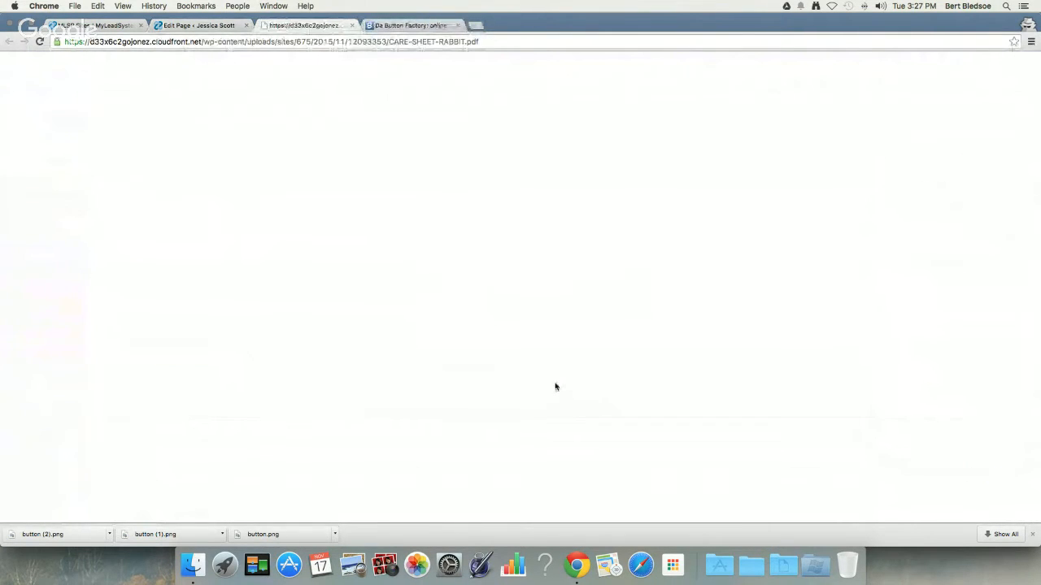
{"action": "left_click", "coordinate": [338, 41]}
{"action": "right_click", "coordinate": [338, 41]}
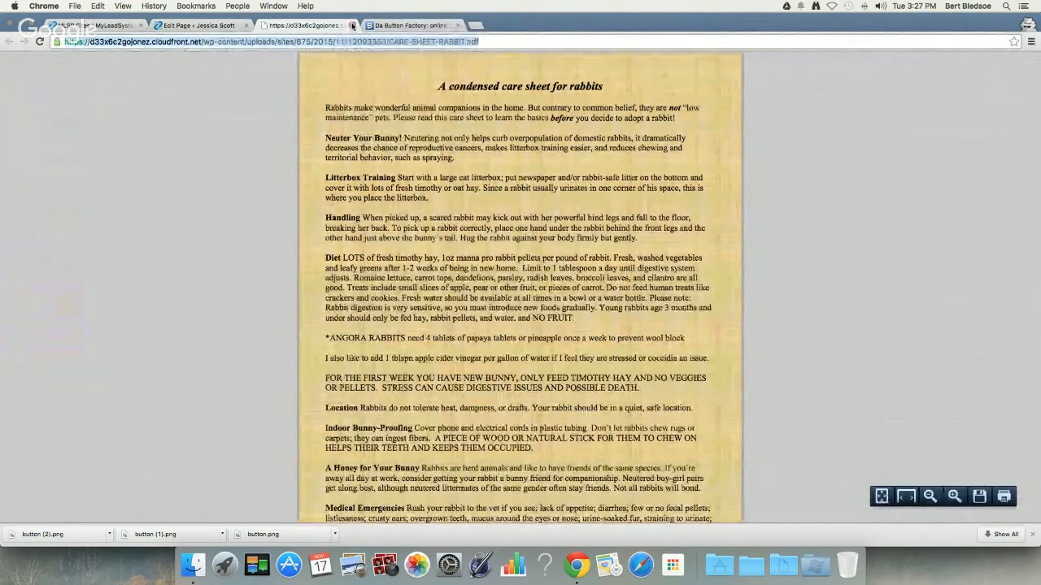
{"action": "left_click", "coordinate": [352, 25]}
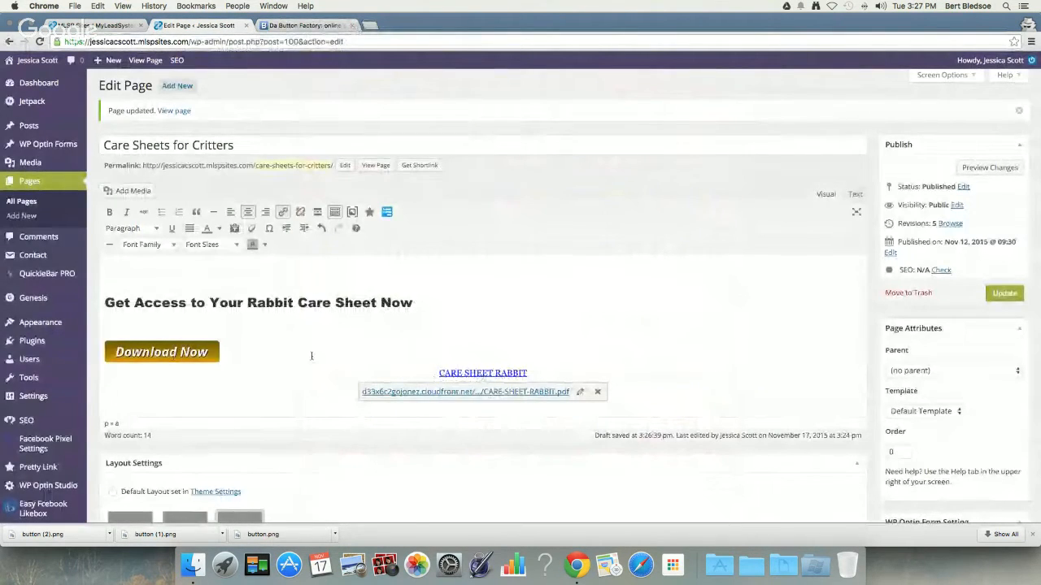
Replace the Download Now image's link with the copied CARE-SHEET-RABBIT.pdf address and update the page
{"action": "left_click", "coordinate": [163, 353]}
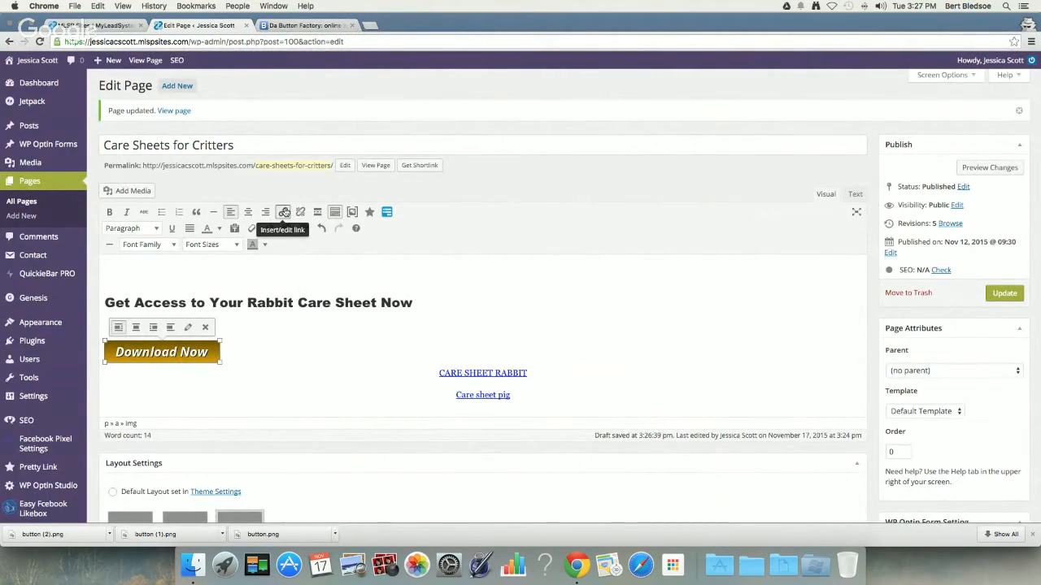
{"action": "left_click", "coordinate": [283, 213]}
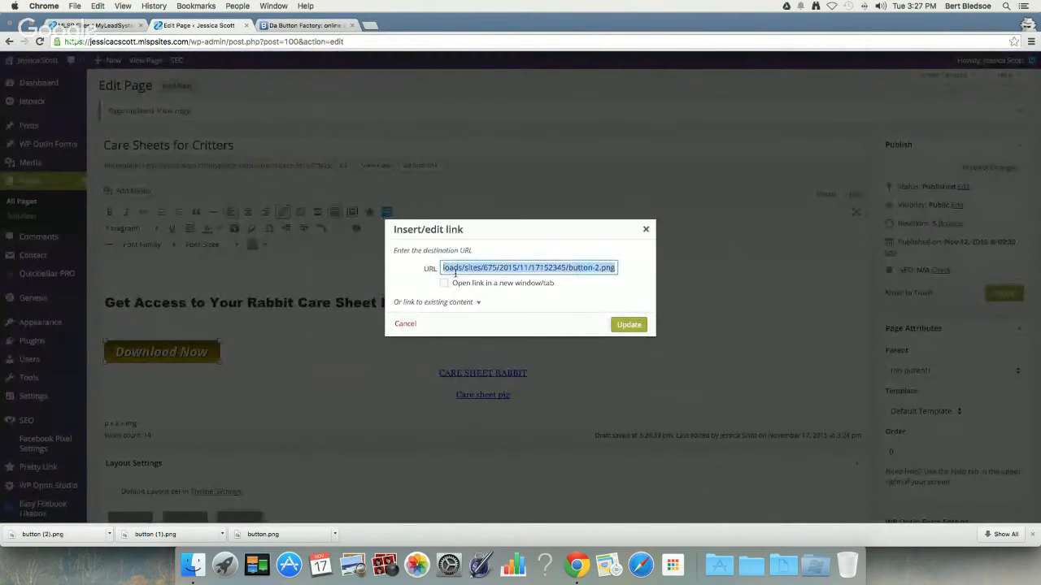
{"action": "right_click", "coordinate": [458, 268]}
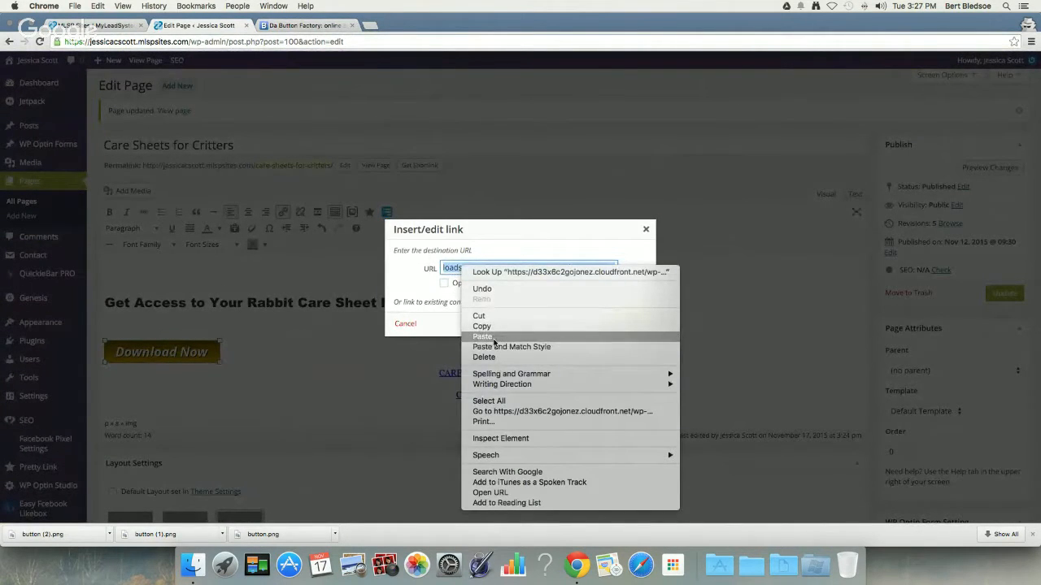
{"action": "left_click", "coordinate": [482, 337]}
{"action": "left_click", "coordinate": [612, 330]}
{"action": "left_click", "coordinate": [1003, 293]}
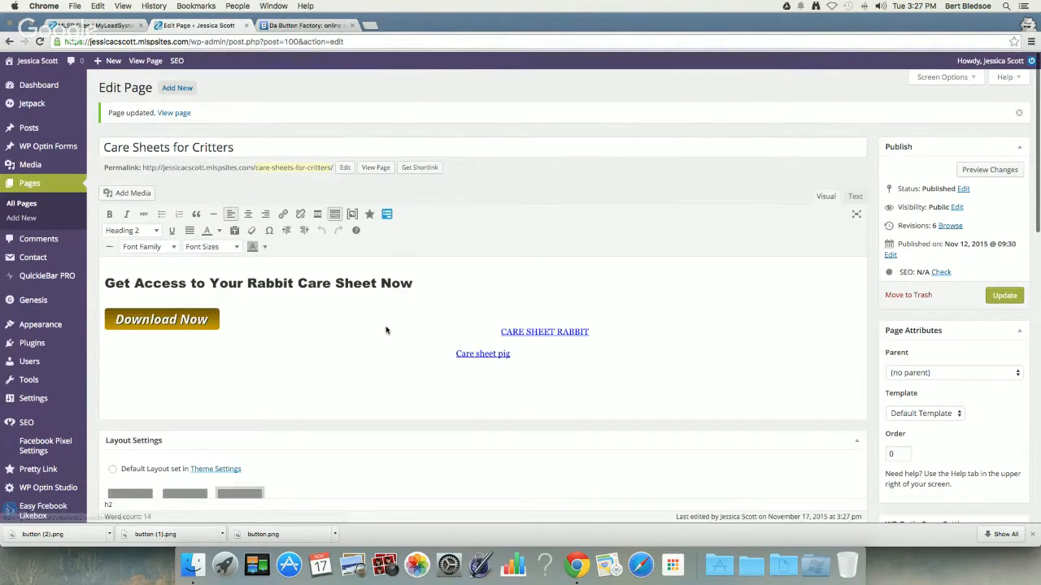
Delete the CARE SHEET RABBIT text link and update the page
{"action": "left_click", "coordinate": [514, 333]}
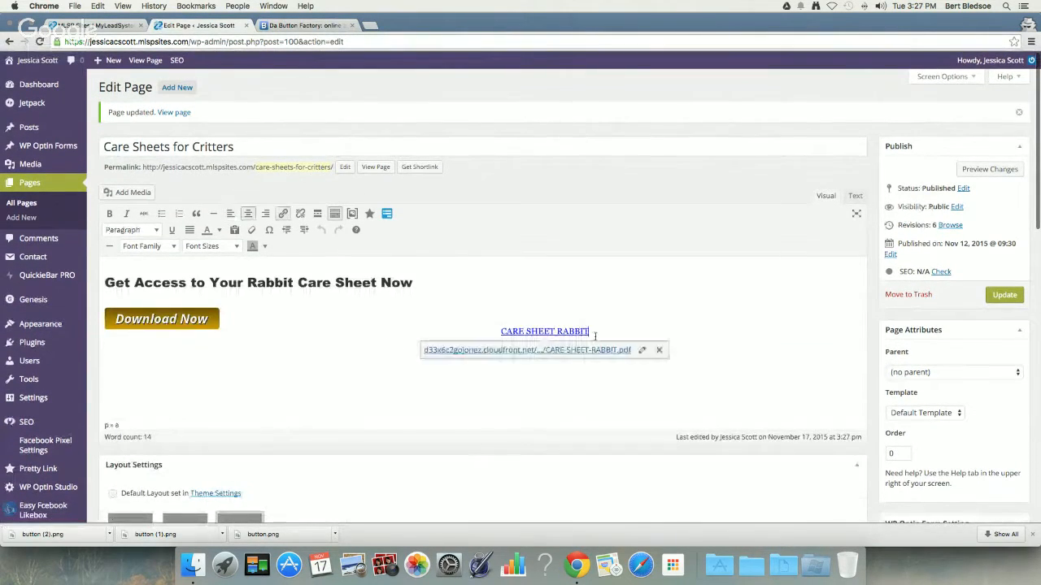
{"action": "left_click", "coordinate": [659, 348]}
{"action": "key", "text": "BackSpace"}
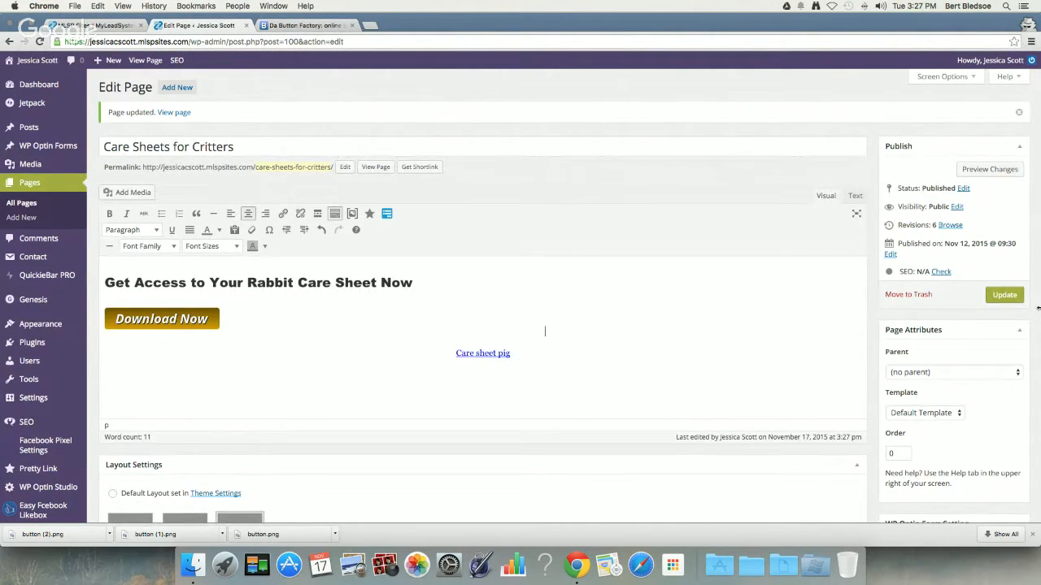
{"action": "left_click", "coordinate": [1005, 294]}
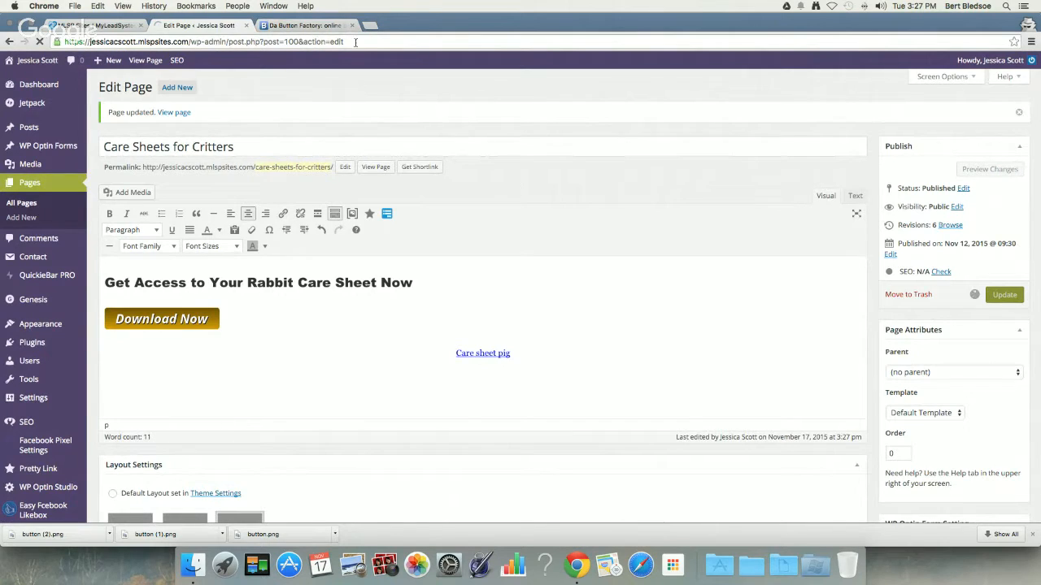
Open the blog's home page in a new incognito window
{"action": "left_click", "coordinate": [74, 6]}
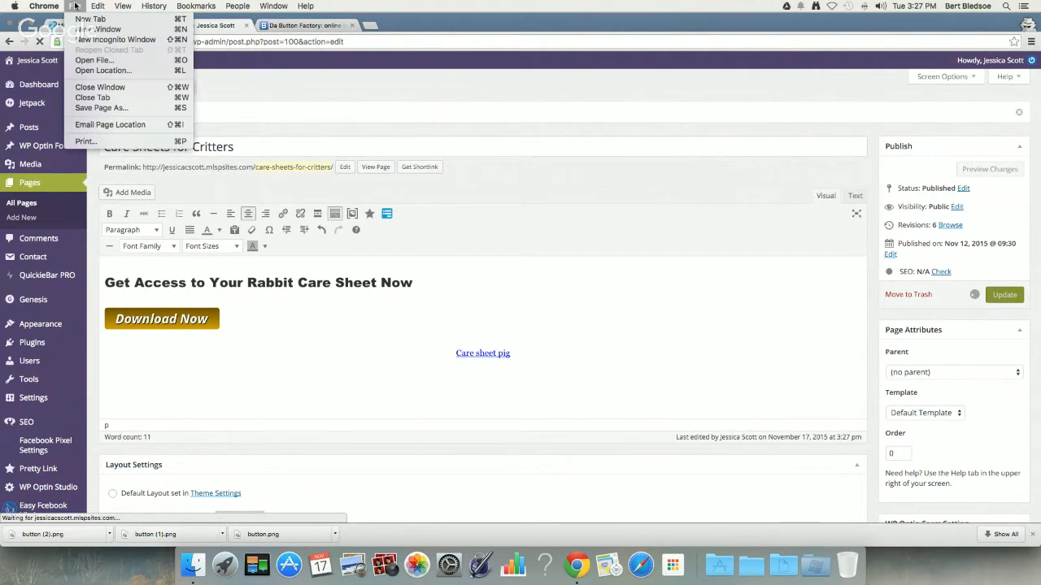
{"action": "left_click", "coordinate": [87, 39]}
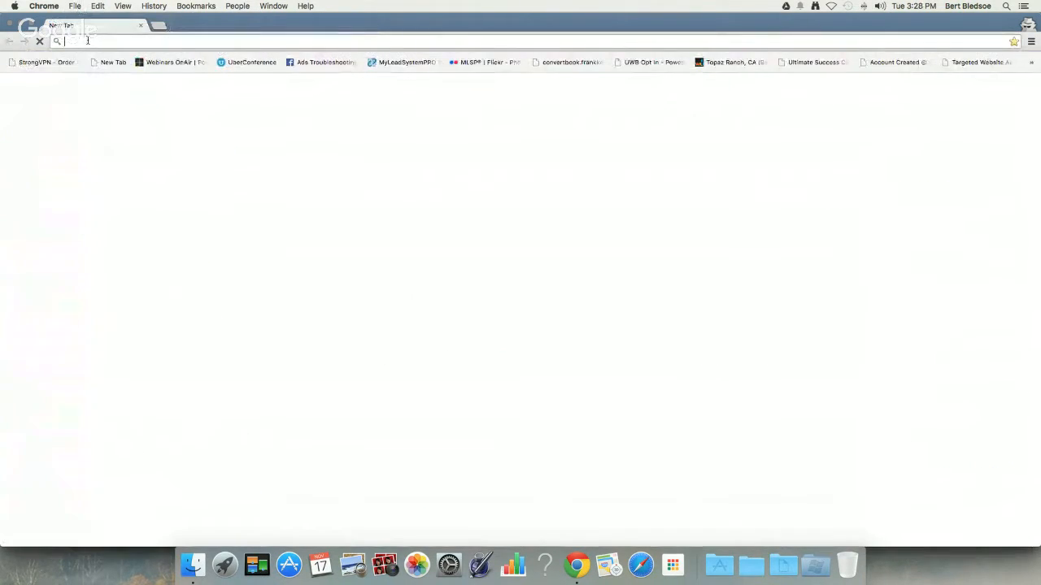
{"action": "type", "text": "jessicacscott.com"}
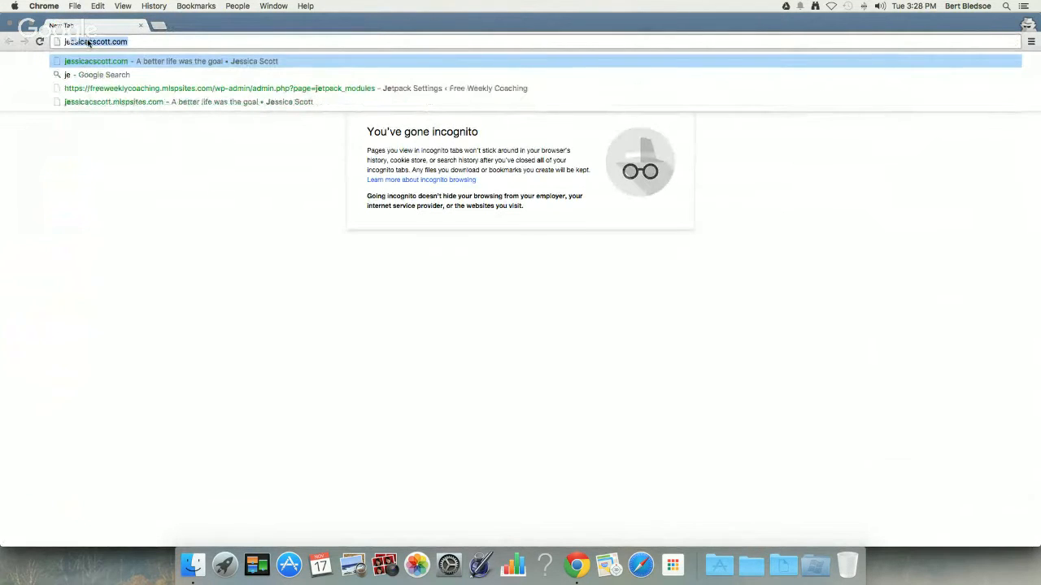
{"action": "key", "text": "Return"}
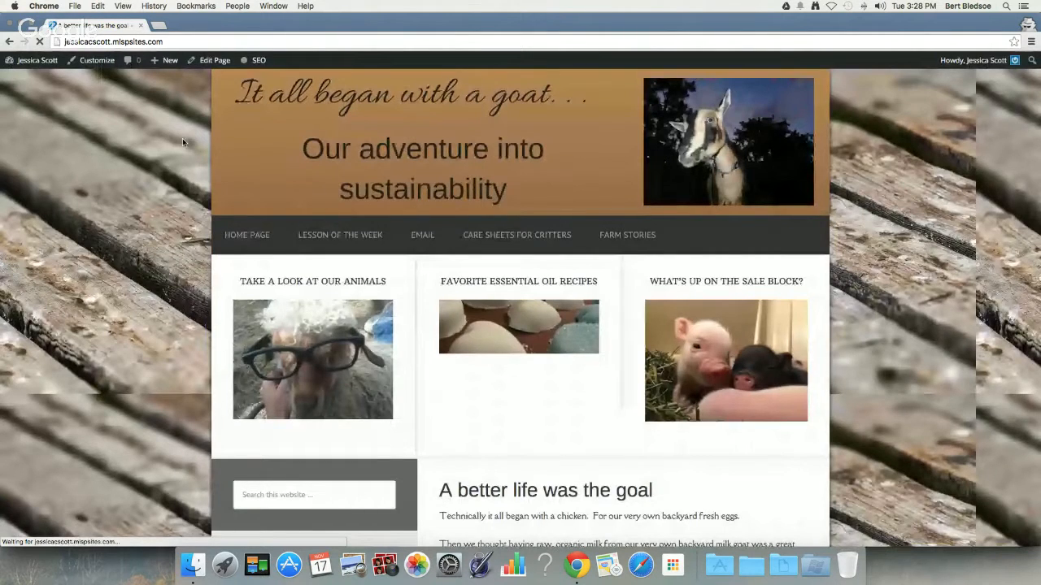
Open the live Care Sheets for Critters page, test its Download Now button, and go back
{"action": "left_click", "coordinate": [514, 237]}
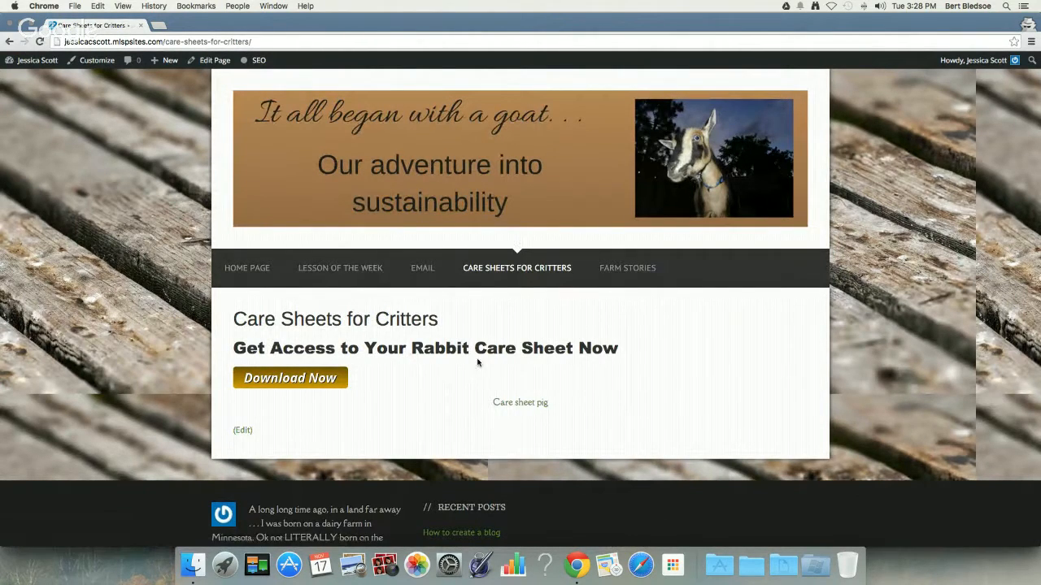
{"action": "left_click", "coordinate": [305, 379]}
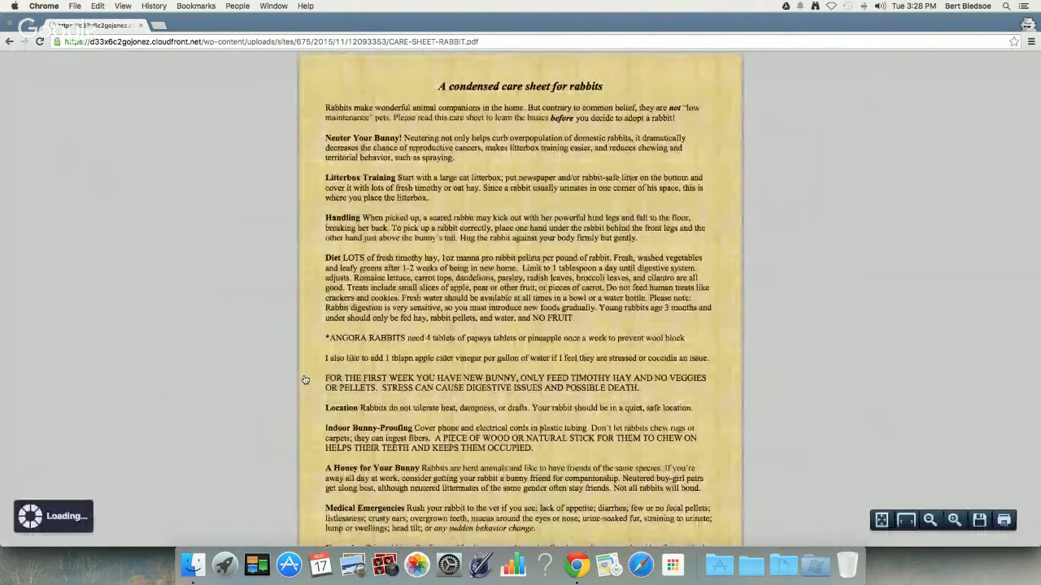
{"action": "left_click", "coordinate": [10, 41]}
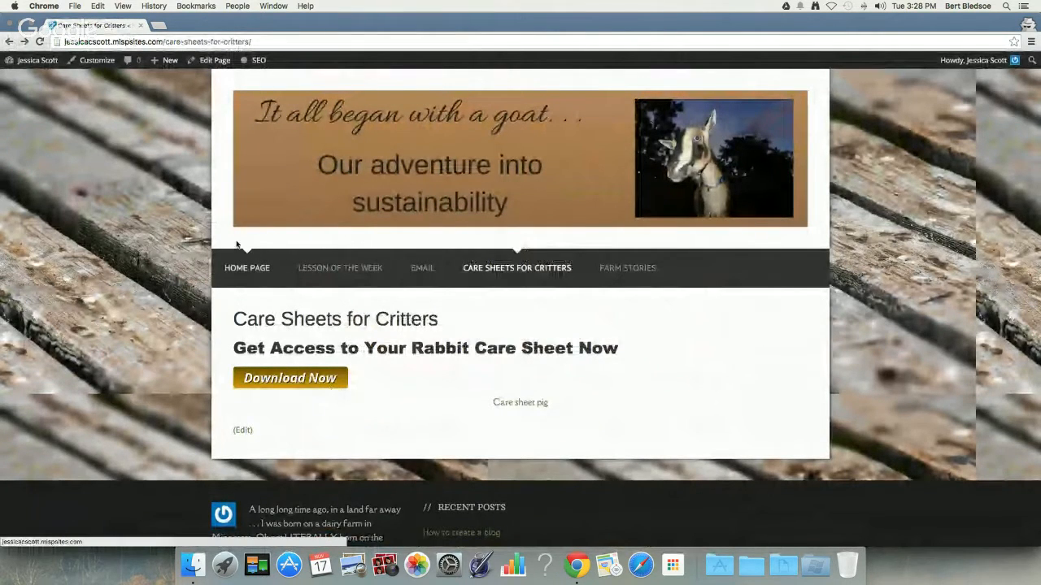
Return to the page editor window and delete the Download Now image below the rabbit care sheet heading
{"action": "left_click_drag", "start_coordinate": [24, 28], "coordinate": [181, 51]}
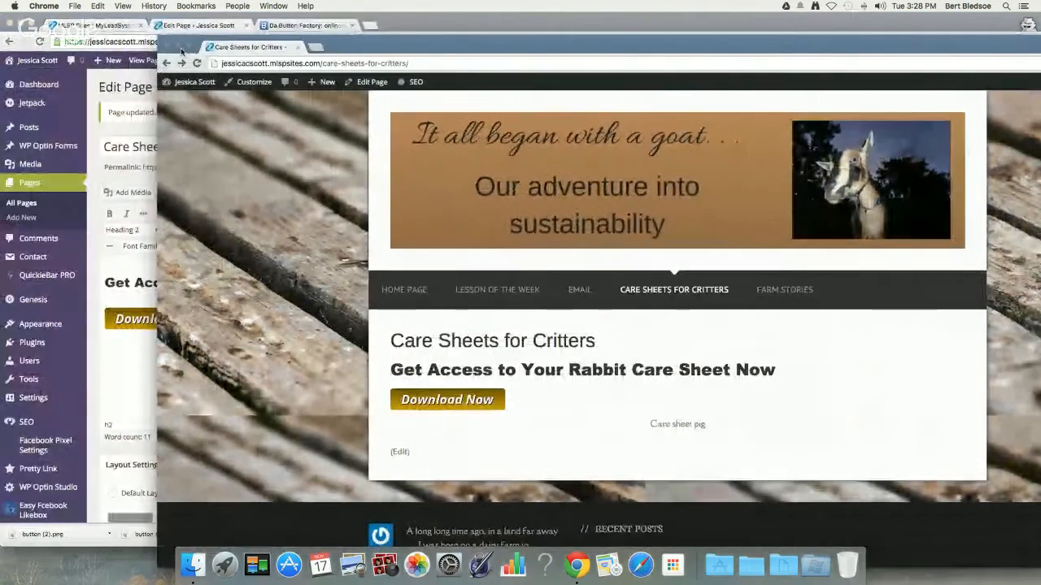
{"action": "left_click", "coordinate": [101, 138]}
{"action": "left_click", "coordinate": [187, 321]}
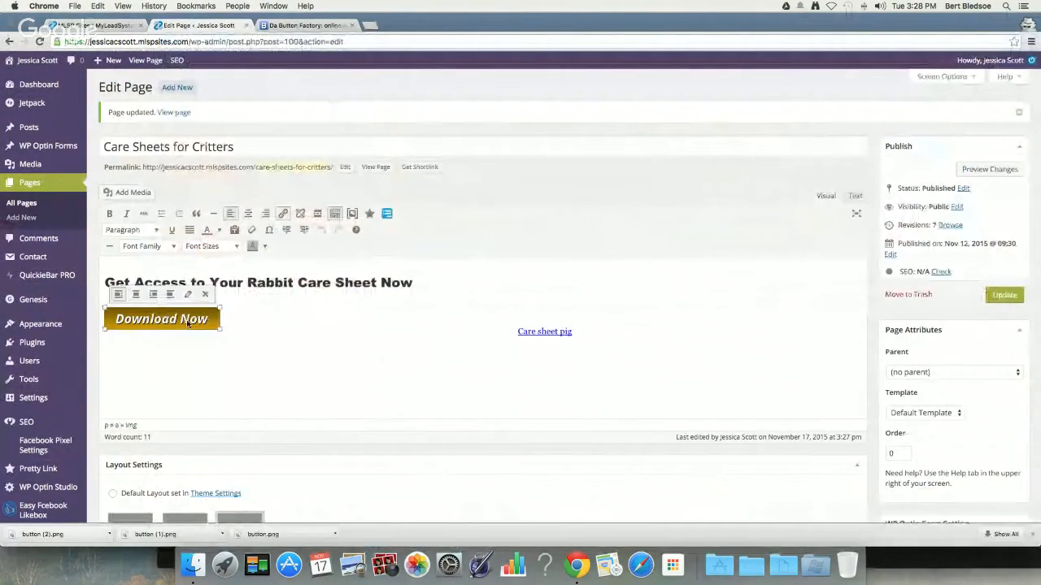
{"action": "left_click", "coordinate": [204, 295]}
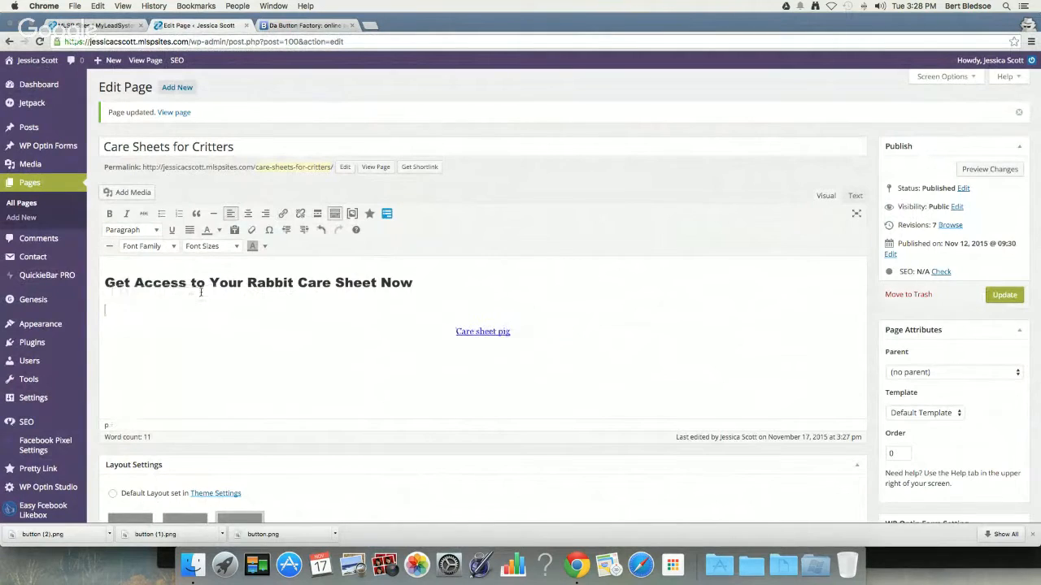
Try to insert the green Purchase Now button image (purchase-now.png) from the media library below the heading
{"action": "left_click", "coordinate": [137, 196]}
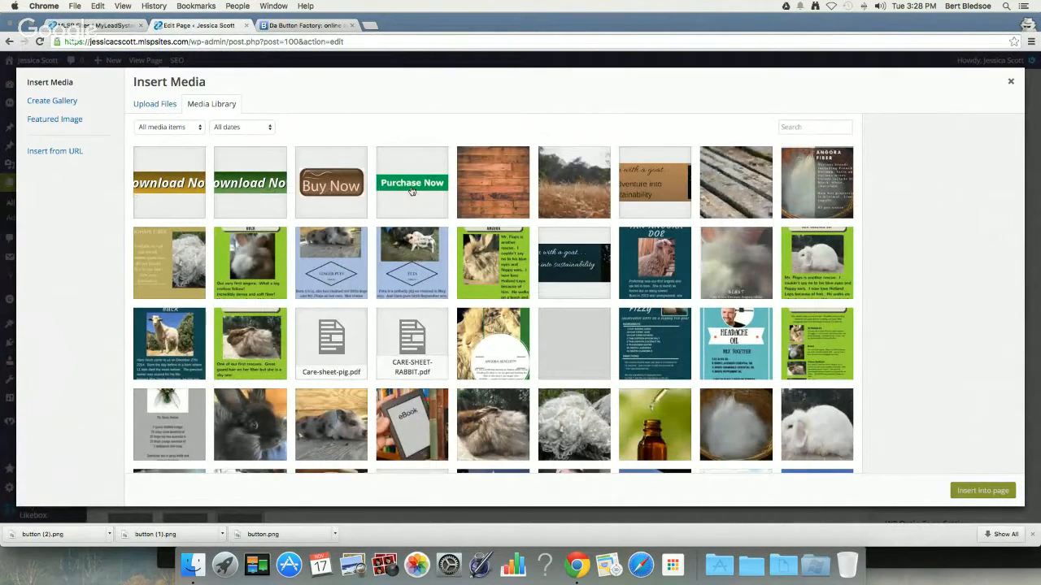
{"action": "left_click", "coordinate": [411, 191]}
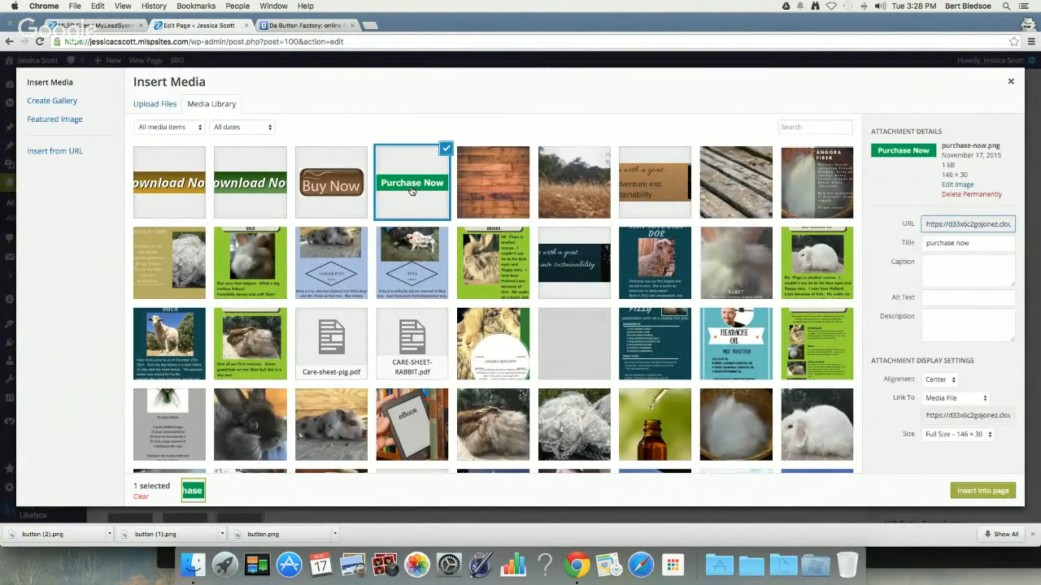
{"action": "left_click", "coordinate": [983, 492]}
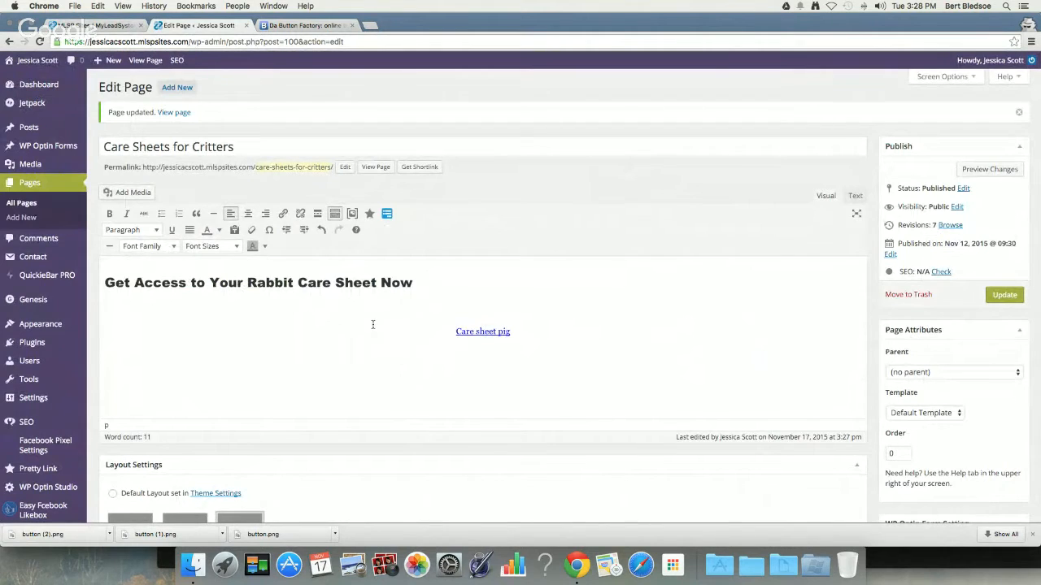
{"action": "scroll", "coordinate": [364, 337], "scroll_direction": "down", "scroll_amount": 5}
{"action": "scroll", "coordinate": [363, 336], "scroll_direction": "up", "scroll_amount": 4}
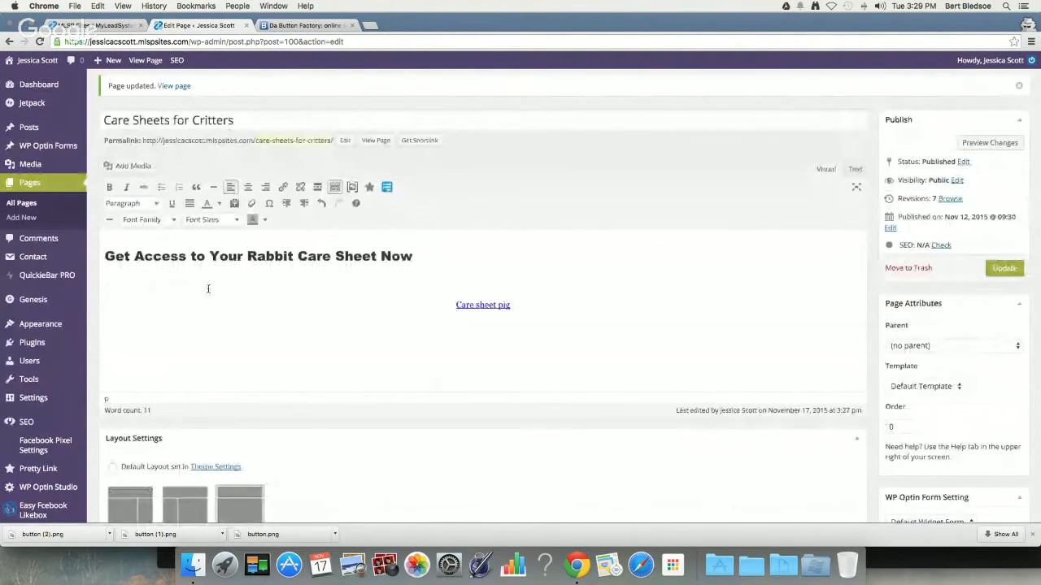
Try again to insert purchase-now.png, centered at full size (146 × 30), below the rabbit care sheet heading
{"action": "left_click", "coordinate": [137, 166]}
{"action": "left_click", "coordinate": [411, 199]}
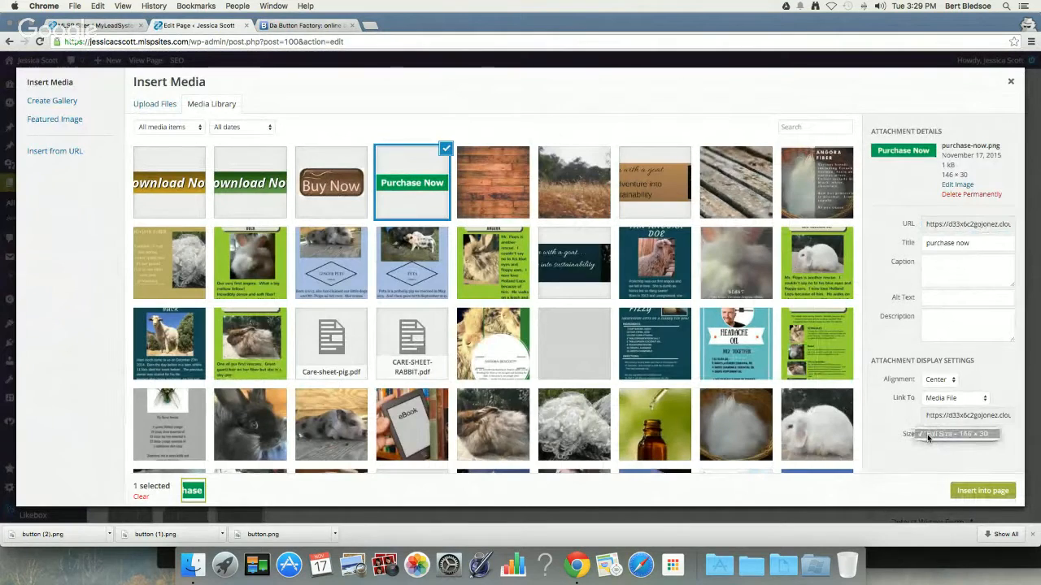
{"action": "left_click", "coordinate": [928, 436]}
{"action": "left_click", "coordinate": [980, 496]}
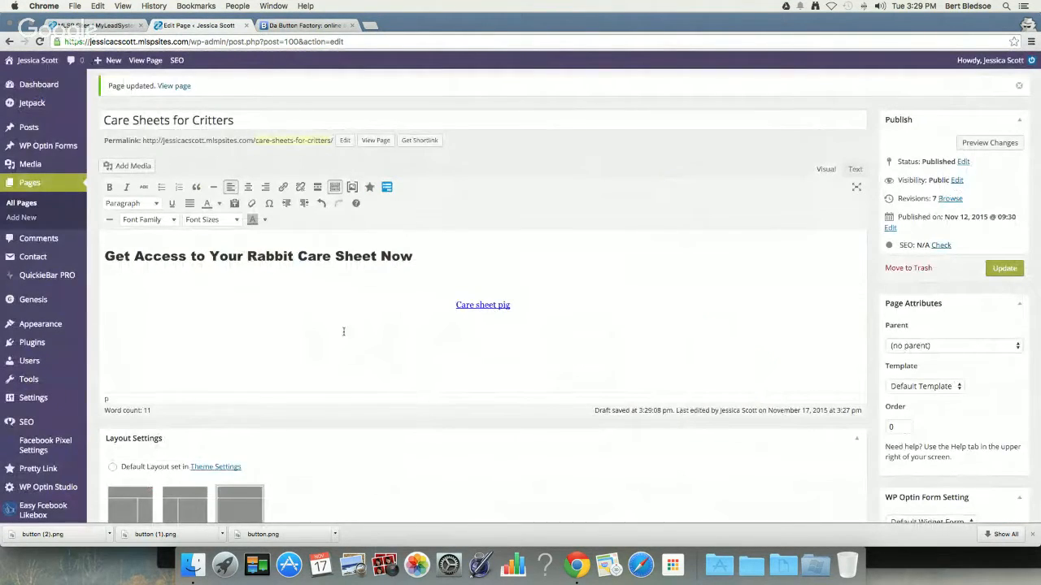
{"action": "scroll", "coordinate": [346, 329], "scroll_direction": "down", "scroll_amount": 4}
{"action": "scroll", "coordinate": [351, 325], "scroll_direction": "up", "scroll_amount": 5}
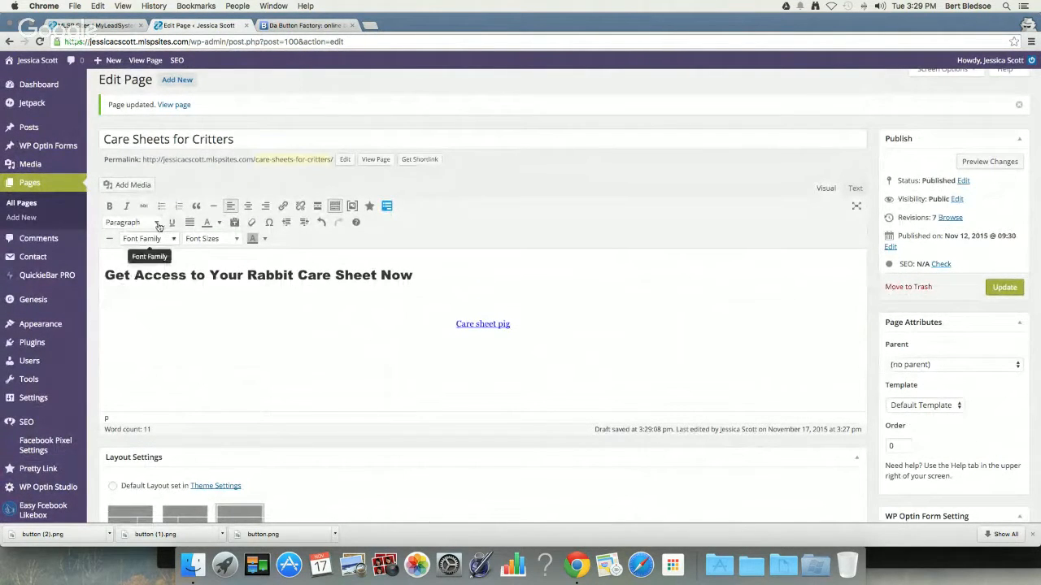
Insert the brown Buy Now button image from the media library below the rabbit care sheet heading and left-align it
{"action": "left_click", "coordinate": [134, 185]}
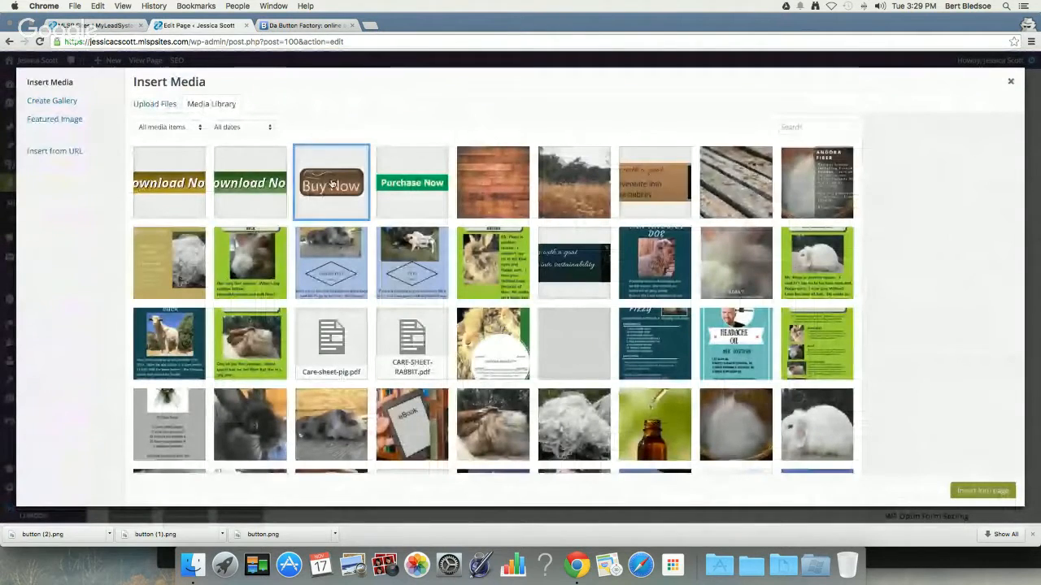
{"action": "left_click", "coordinate": [332, 185]}
{"action": "left_click", "coordinate": [1001, 491]}
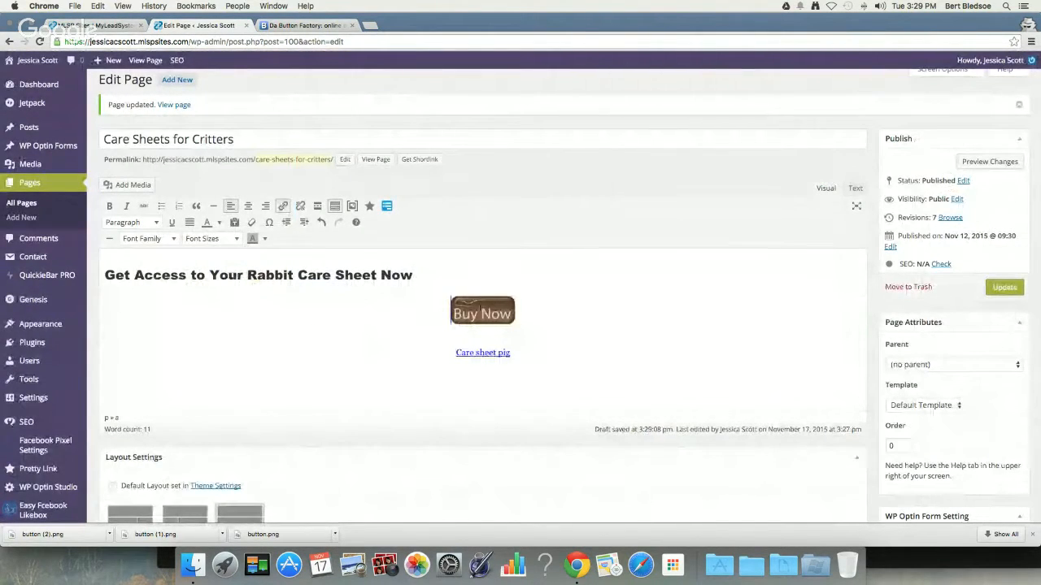
{"action": "left_click", "coordinate": [480, 311]}
{"action": "left_click", "coordinate": [443, 285]}
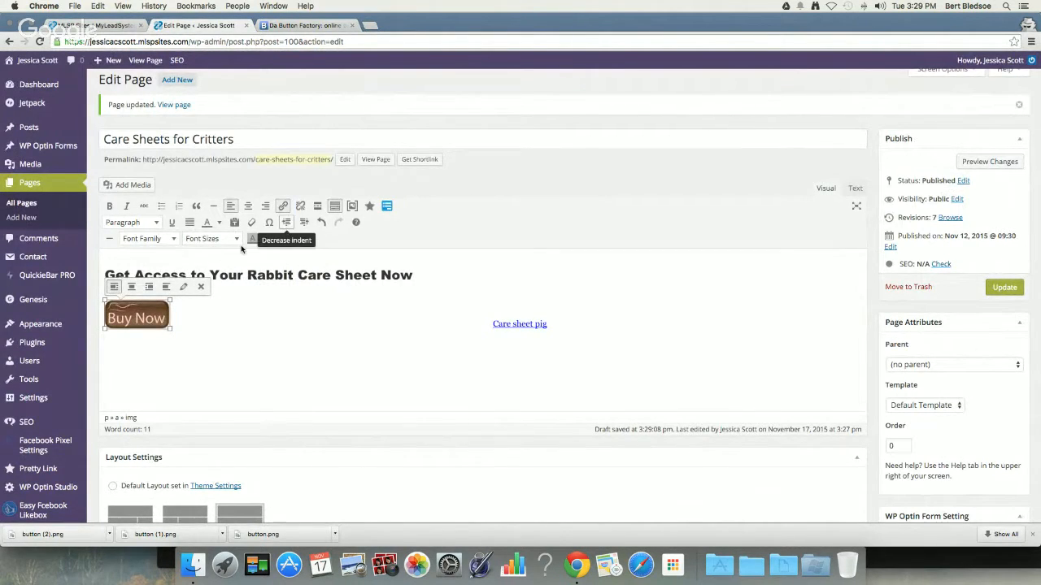
{"action": "left_click", "coordinate": [186, 314]}
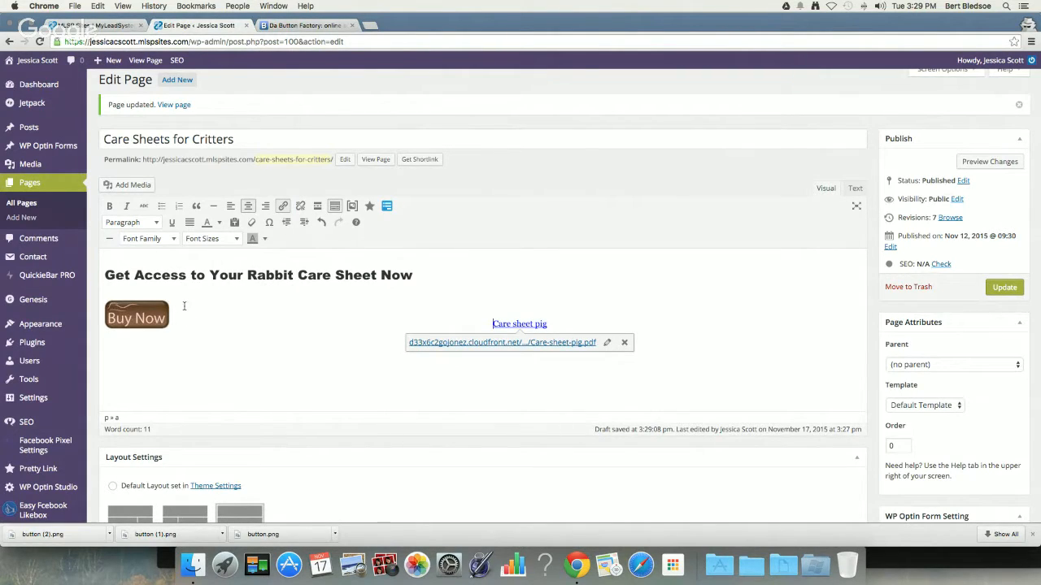
Add blank lines above the Care sheet pig link to separate it from the rabbit Buy Now button
{"action": "left_click", "coordinate": [180, 322]}
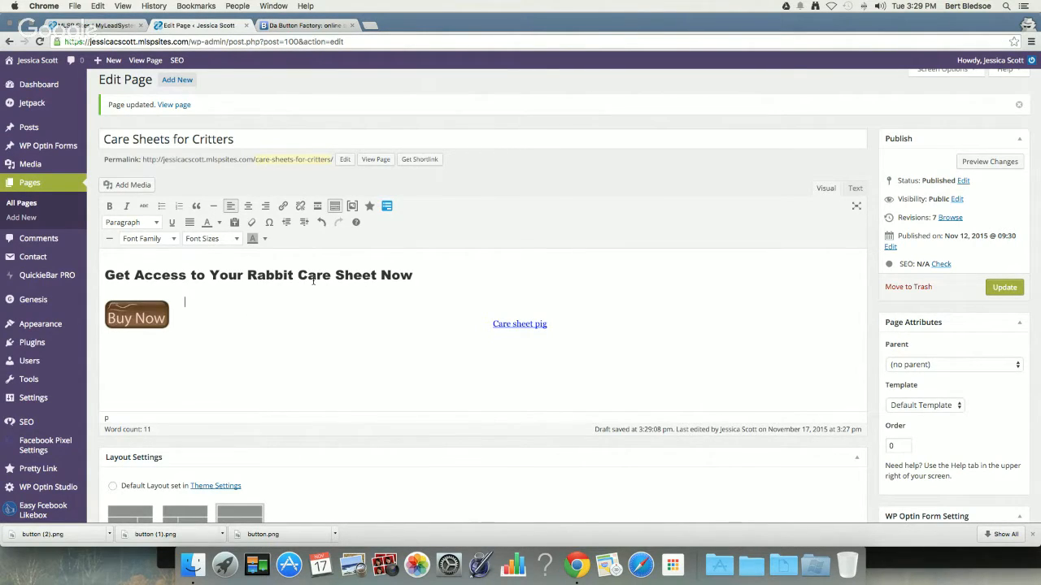
{"action": "key", "text": "Down"}
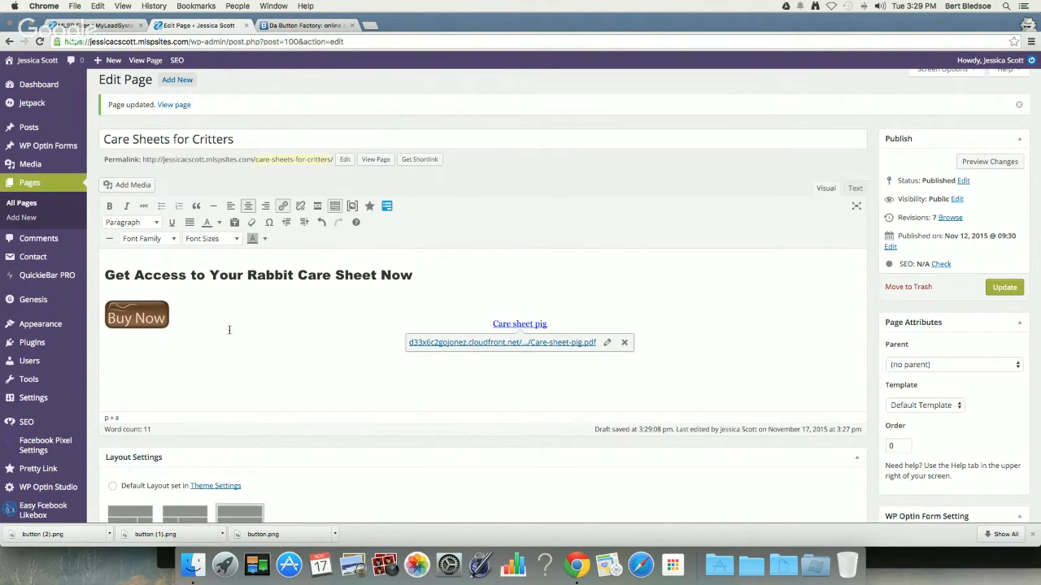
{"action": "left_click", "coordinate": [468, 322]}
{"action": "key", "text": "Return"}
{"action": "key", "text": "Return"}
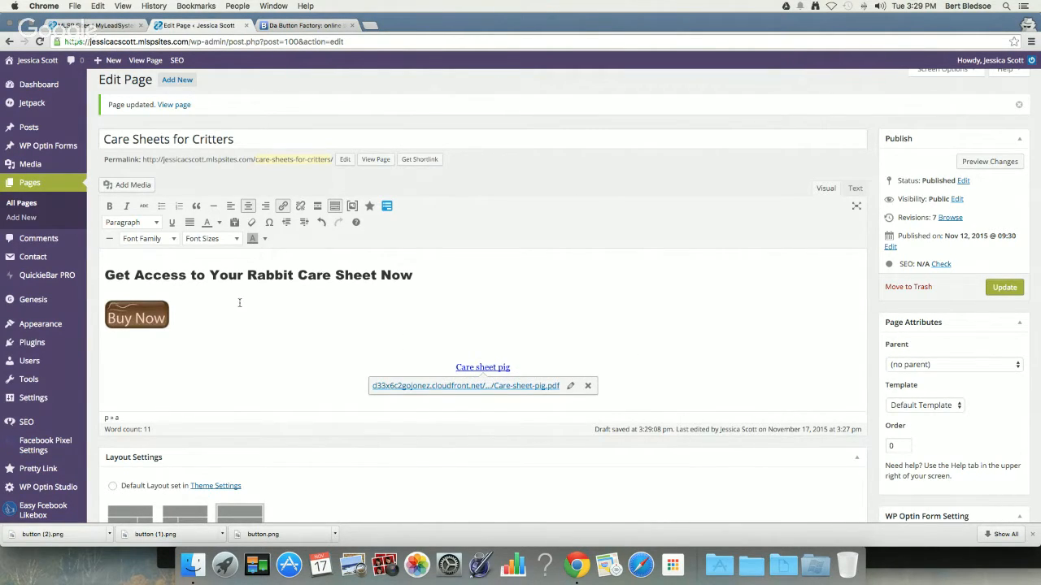
Center the brown Buy Now image and the rabbit care sheet heading above it
{"action": "left_click_drag", "start_coordinate": [239, 303], "coordinate": [110, 293]}
{"action": "left_click", "coordinate": [132, 311]}
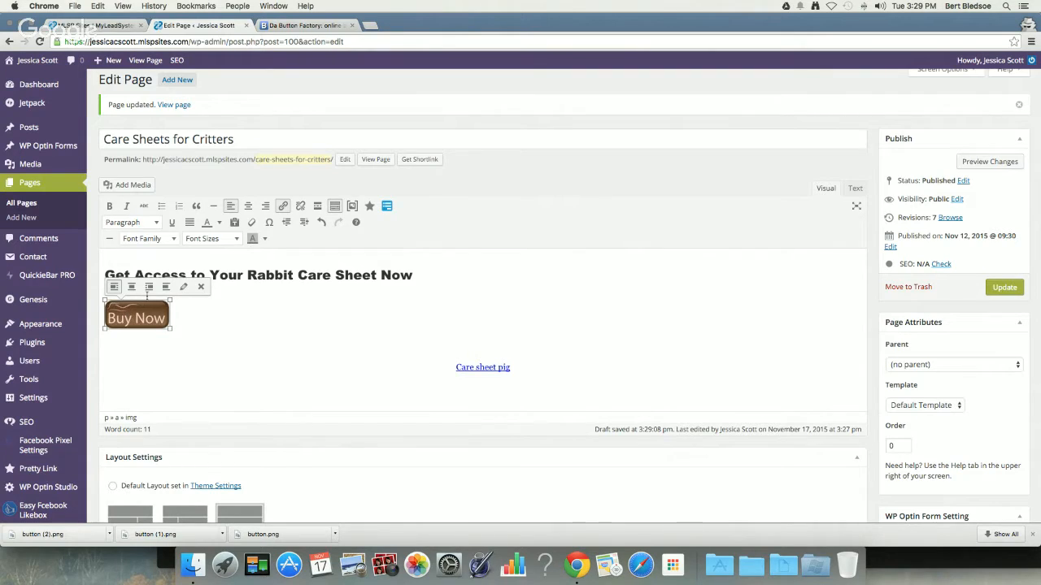
{"action": "left_click", "coordinate": [131, 287]}
{"action": "left_click_drag", "start_coordinate": [105, 275], "coordinate": [419, 275]}
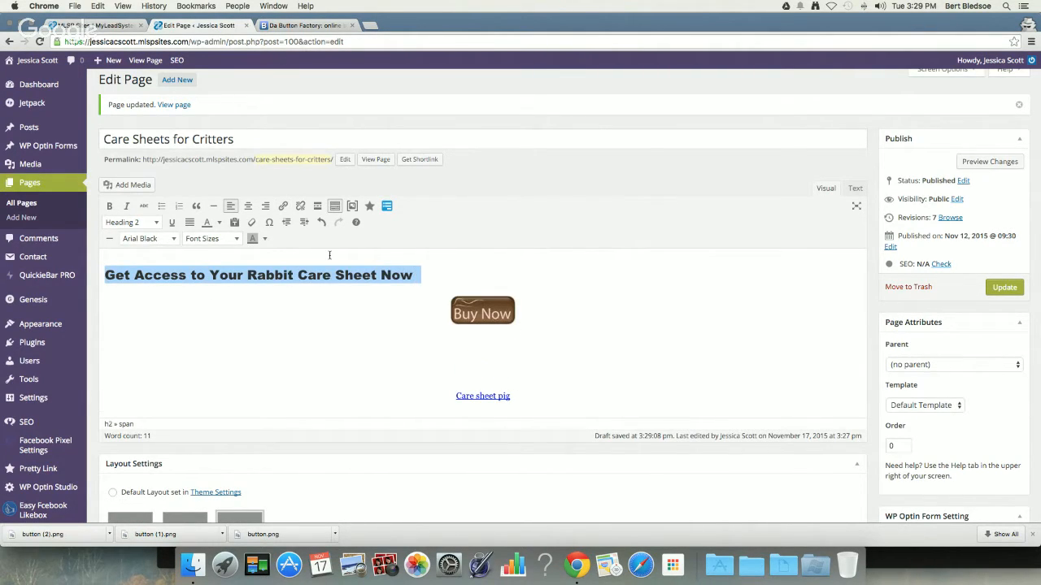
{"action": "left_click", "coordinate": [246, 207]}
Enter the line "Get Your Pig Care Sheet Below" between the Buy Now button and the Care sheet pig link
{"action": "left_click", "coordinate": [477, 365]}
{"action": "left_click", "coordinate": [475, 352]}
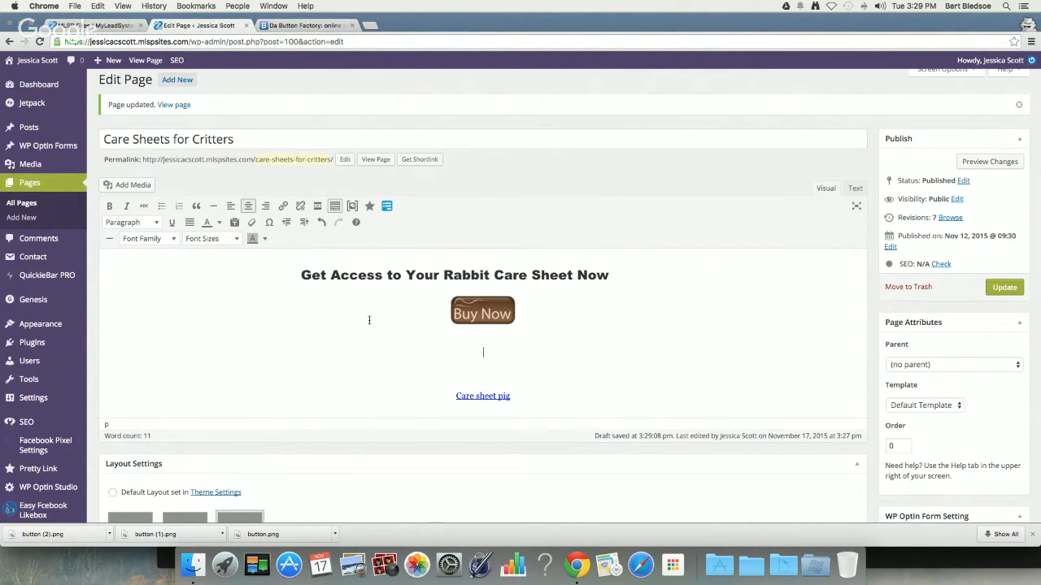
{"action": "type", "text": "Get Your "}
{"action": "type", "text": "Pic"}
{"action": "type", "text": " Care Shee"}
{"action": "type", "text": "t"}
{"action": "type", "text": " Below"}
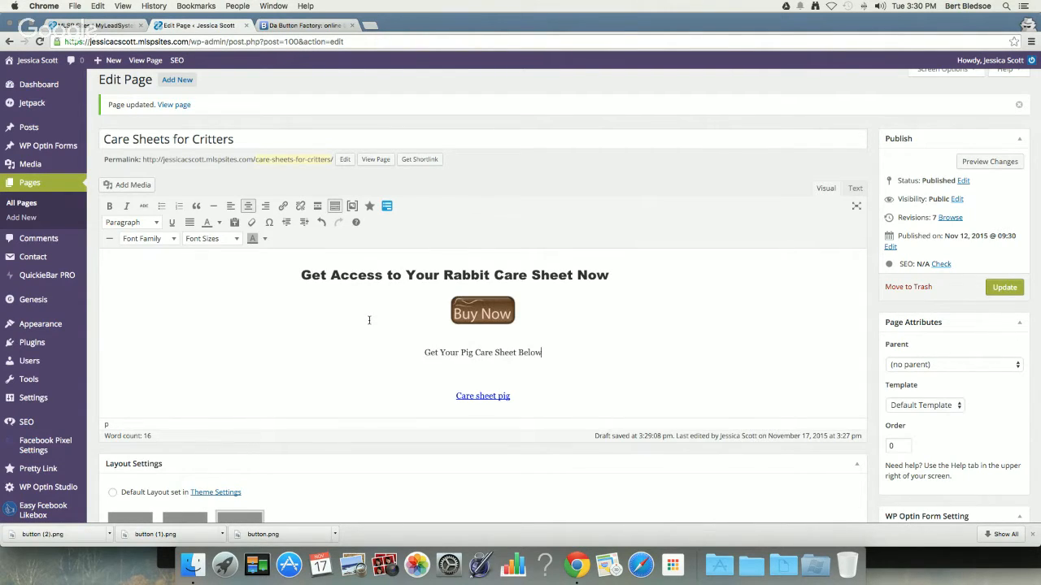
Format the "Get Your Pig Care Sheet Below" line as Heading 2
{"action": "left_click_drag", "start_coordinate": [547, 354], "coordinate": [405, 342]}
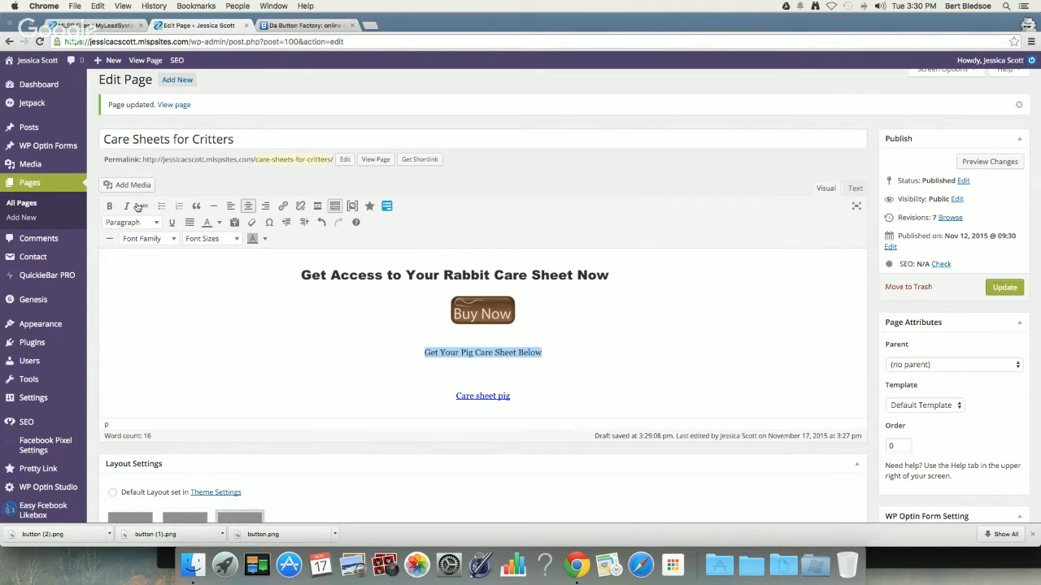
{"action": "left_click", "coordinate": [137, 224]}
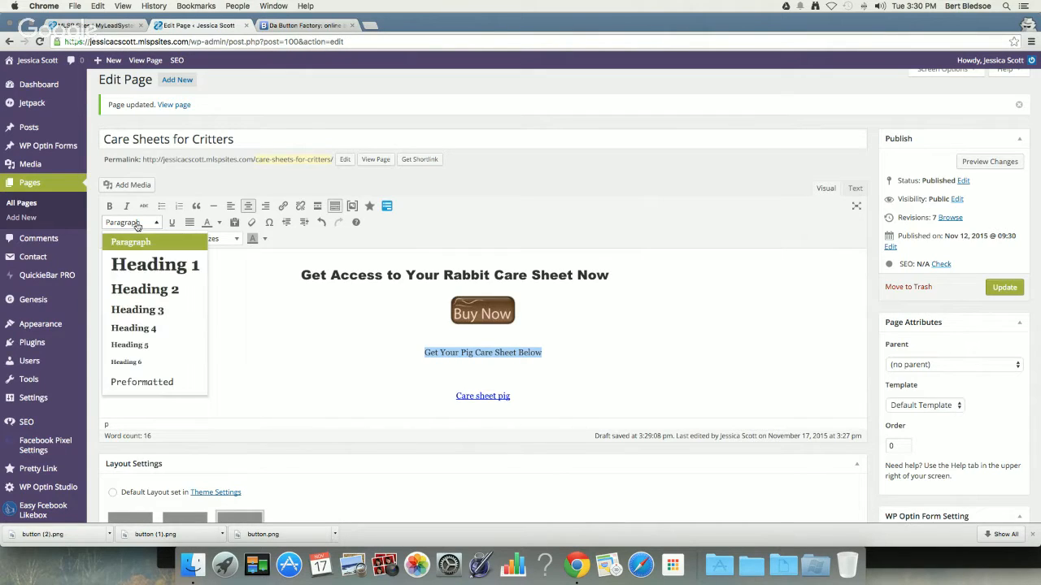
{"action": "left_click", "coordinate": [165, 290]}
{"action": "left_click", "coordinate": [553, 407]}
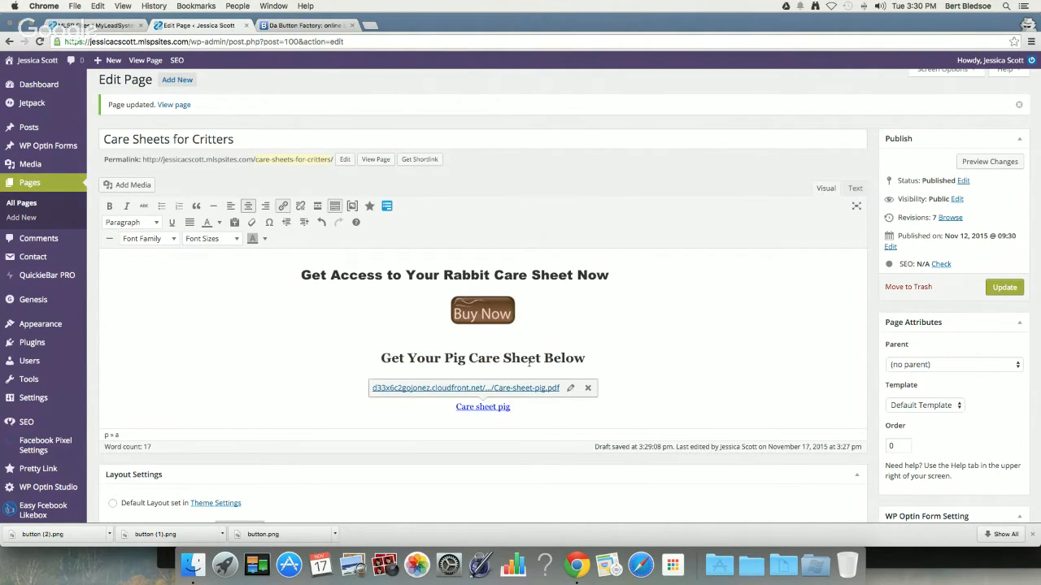
Open the PDF behind the Care sheet pig link, copy its URL and close the PDF tab
{"action": "left_click", "coordinate": [529, 359]}
{"action": "left_click", "coordinate": [517, 408]}
{"action": "left_click", "coordinate": [540, 389]}
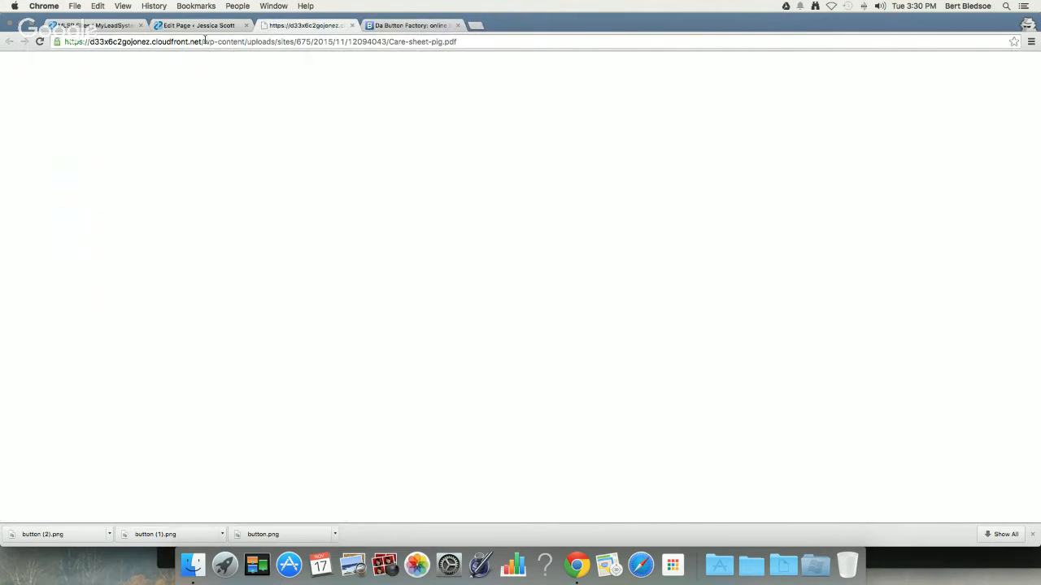
{"action": "right_click", "coordinate": [204, 42]}
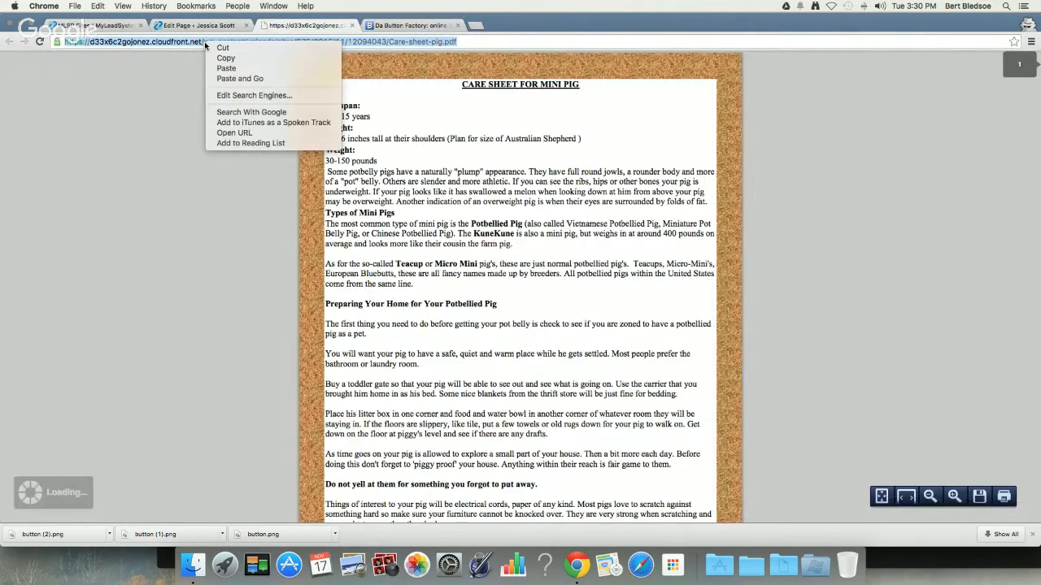
{"action": "left_click", "coordinate": [225, 58]}
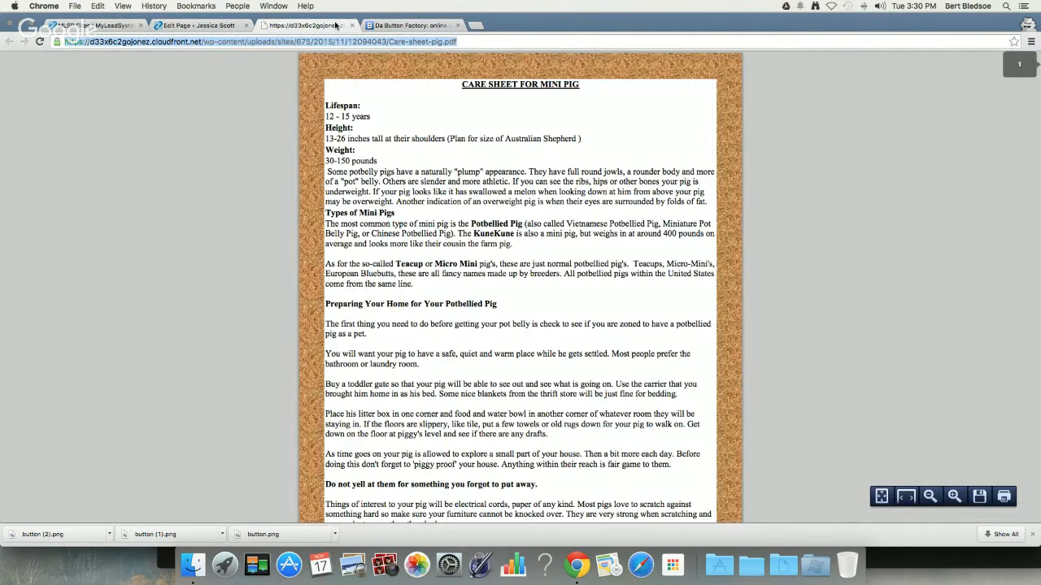
{"action": "left_click", "coordinate": [352, 26]}
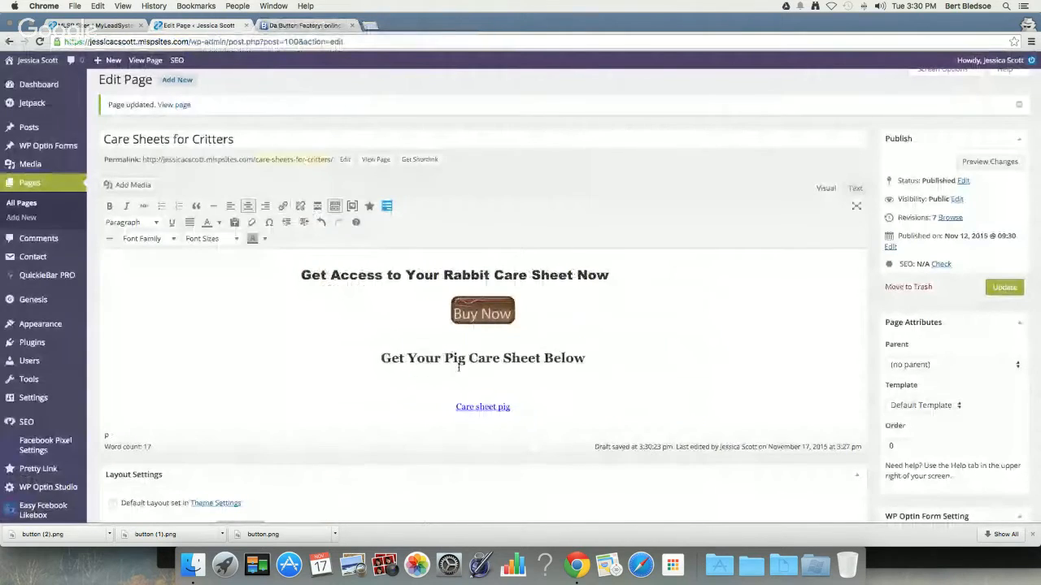
Insert brown-buy-now.jpg from the media library, centered at full size (120 × 53), below the pig care sheet heading
{"action": "left_click", "coordinate": [126, 184]}
{"action": "left_click", "coordinate": [319, 192]}
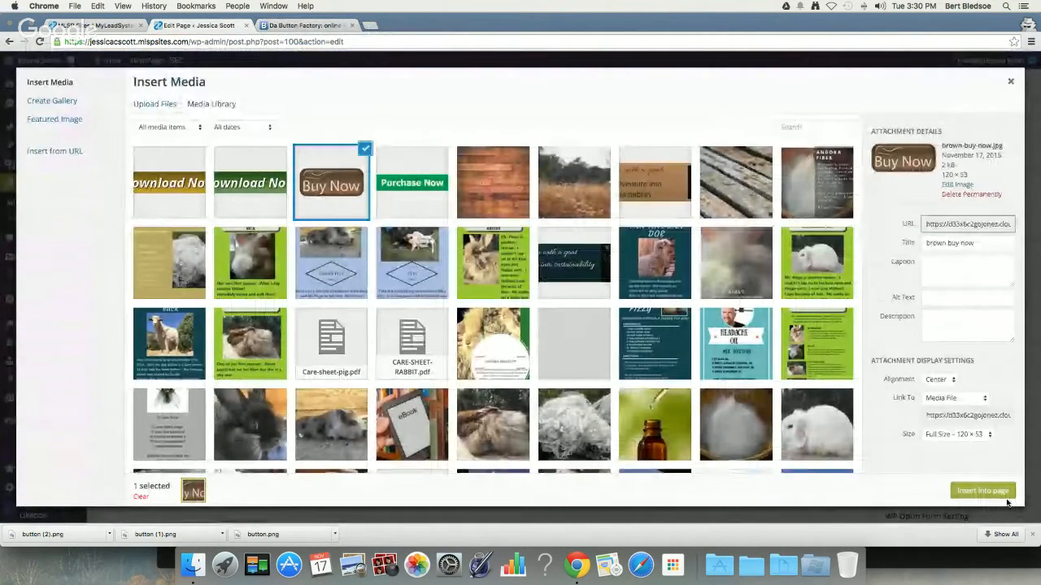
{"action": "left_click", "coordinate": [994, 491]}
Add three blank lines between the rabbit Buy Now button and the pig care sheet heading
{"action": "left_click", "coordinate": [508, 335]}
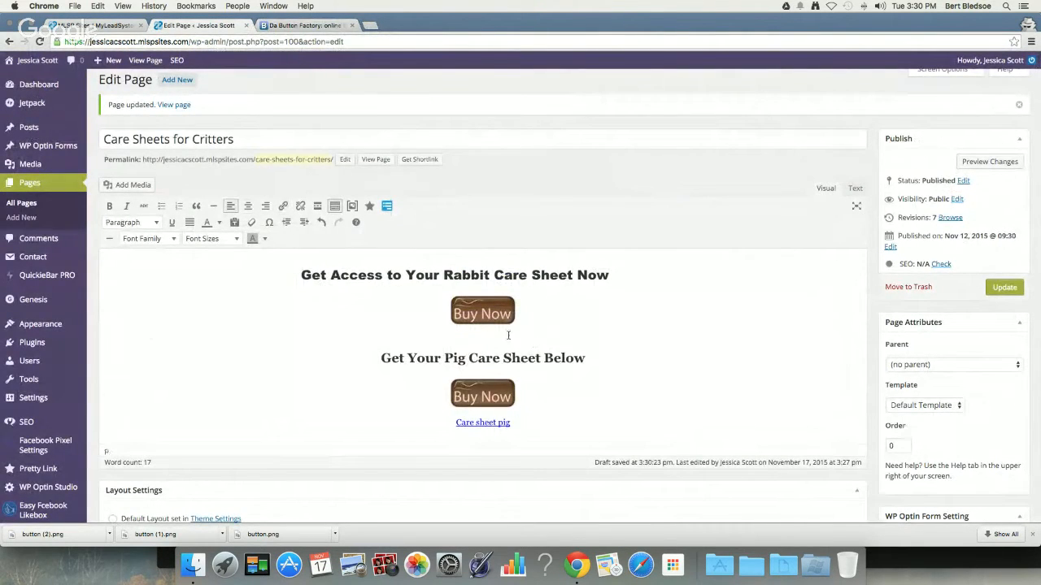
{"action": "key", "text": "Return"}
{"action": "key", "text": "Return"}
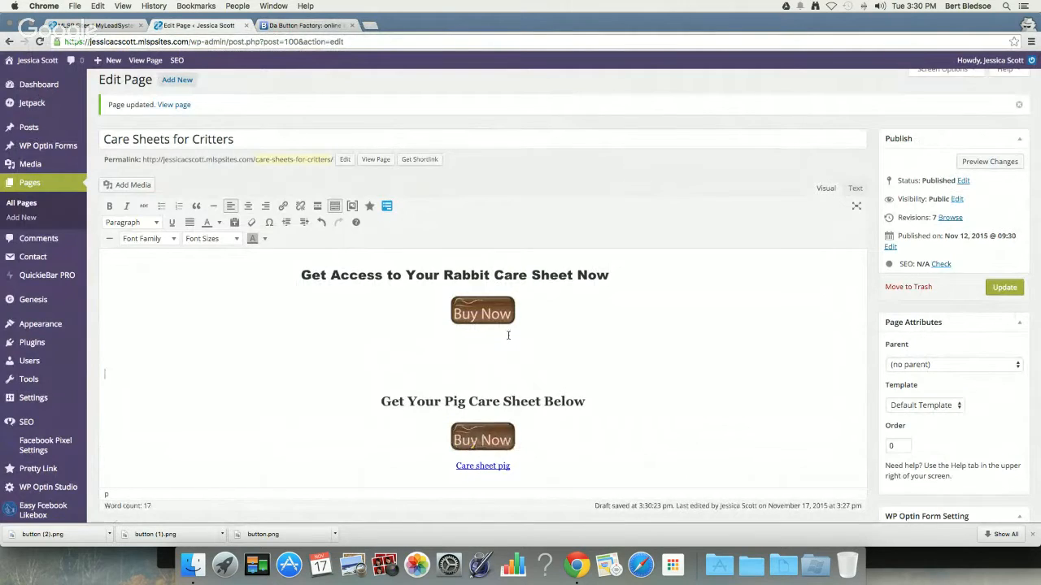
{"action": "key", "text": "Return"}
{"action": "left_click", "coordinate": [484, 333]}
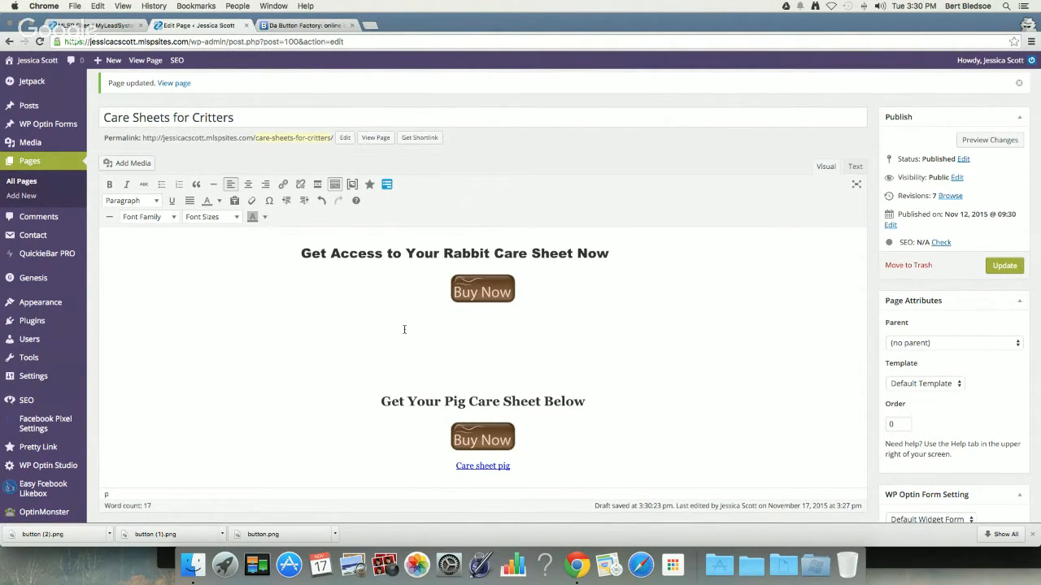
Update the Care Sheets for Critters page and reload its live version in the other browser window
{"action": "scroll", "coordinate": [620, 406], "scroll_direction": "down", "scroll_amount": 5}
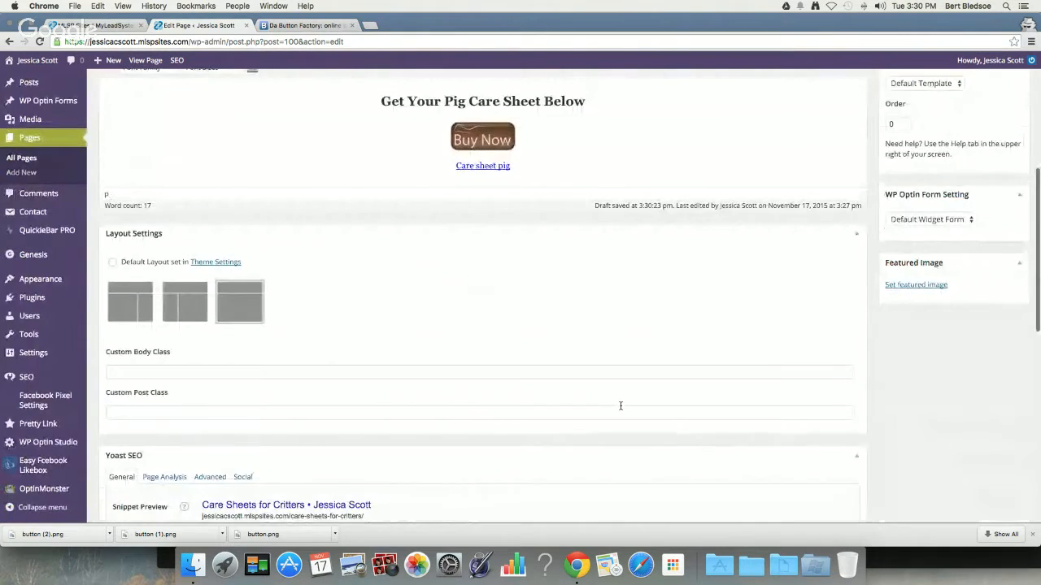
{"action": "scroll", "coordinate": [620, 407], "scroll_direction": "up", "scroll_amount": 5}
{"action": "left_click", "coordinate": [999, 264]}
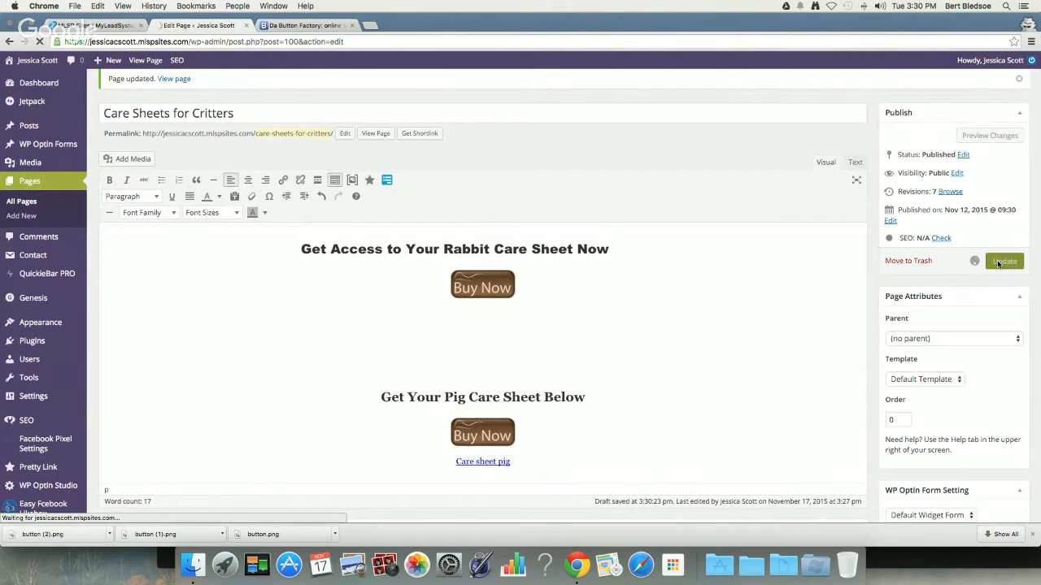
{"action": "key", "text": "ctrl+Up"}
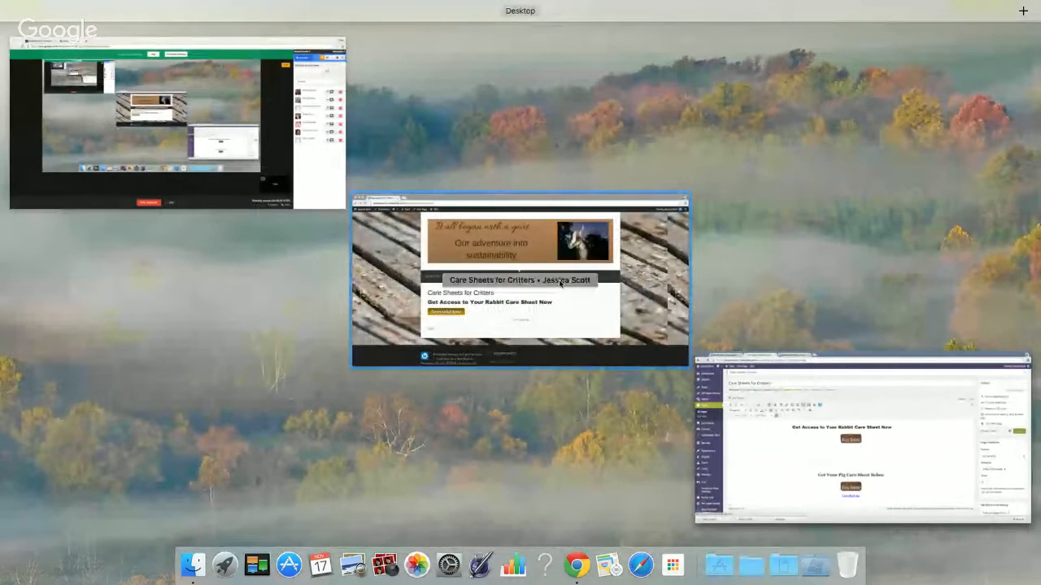
{"action": "left_click", "coordinate": [521, 282]}
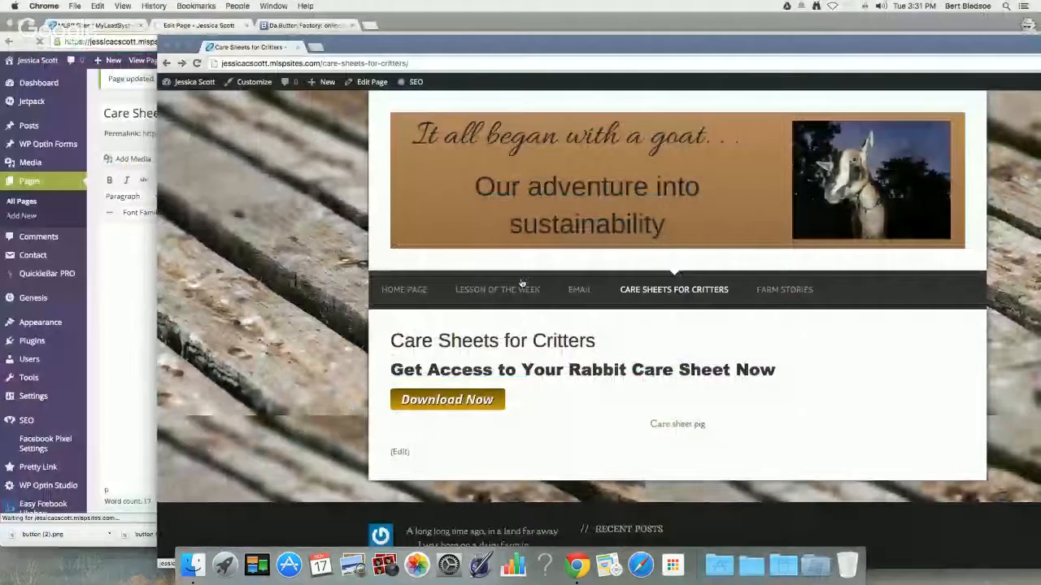
{"action": "left_click", "coordinate": [196, 63]}
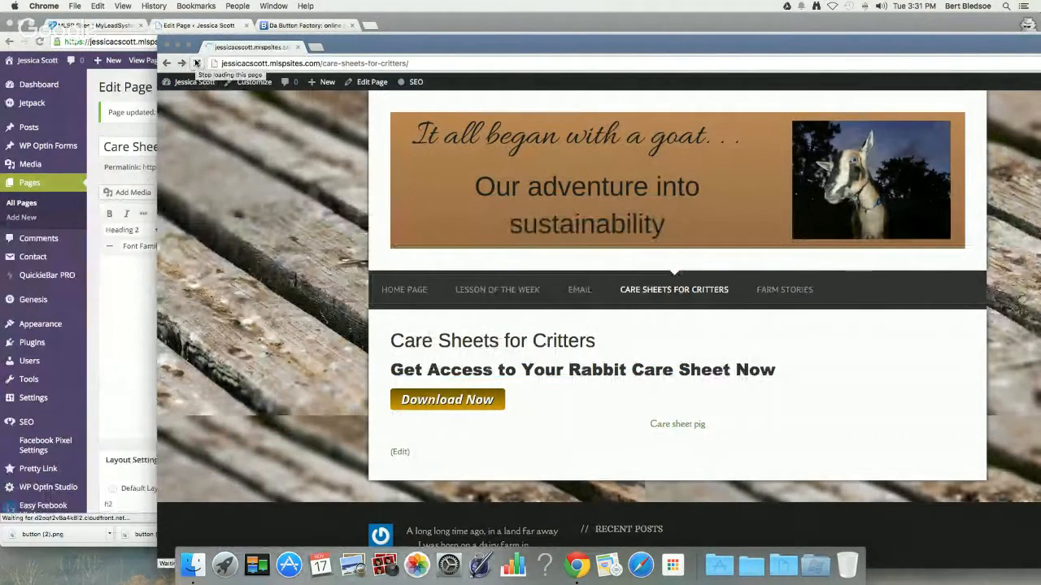
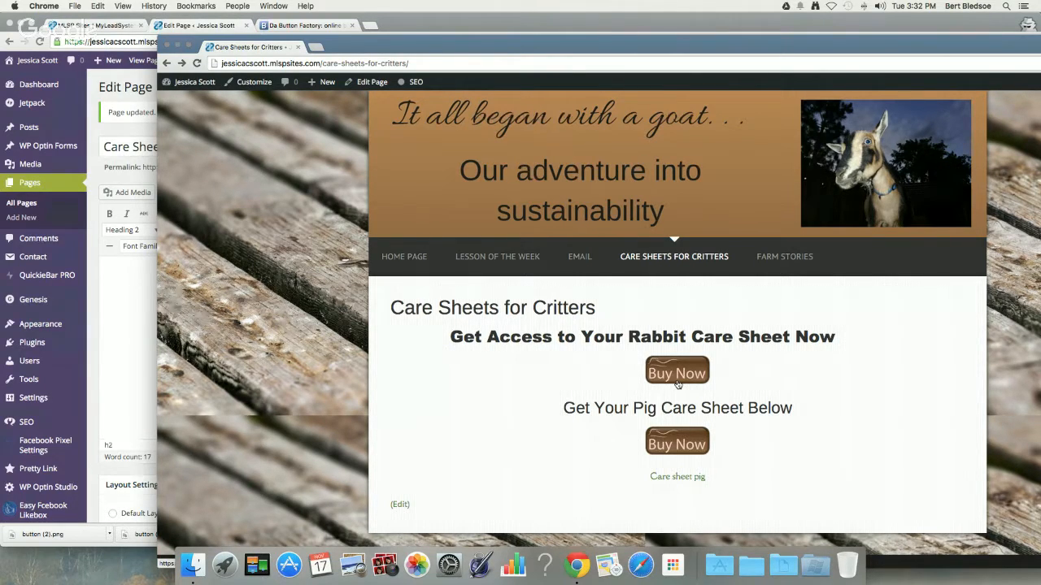
Open the site's home page and examine its featured columns, sidebar and main text
{"action": "left_click", "coordinate": [387, 257]}
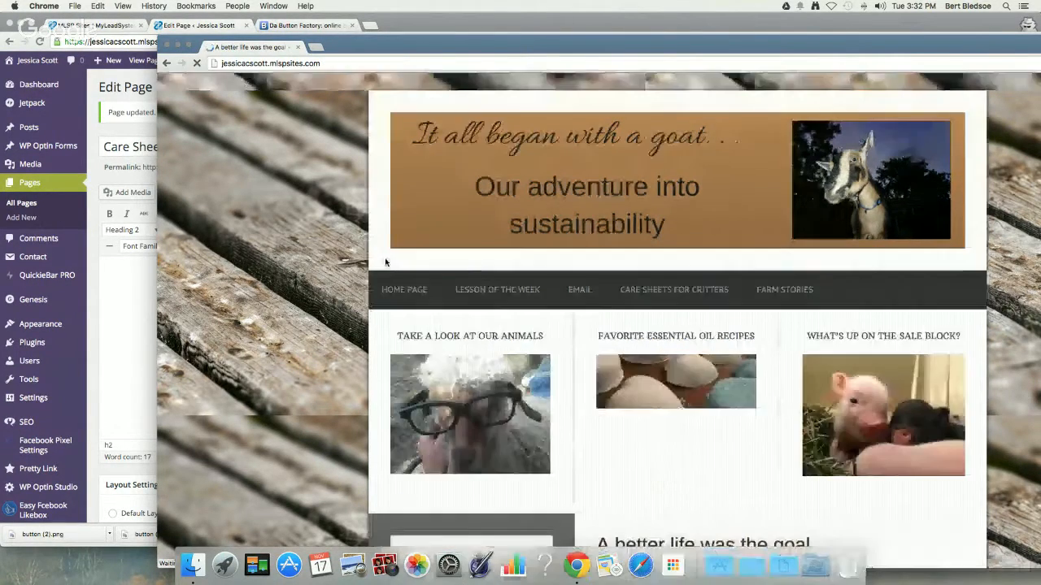
{"action": "scroll", "coordinate": [465, 312], "scroll_direction": "down", "scroll_amount": 4}
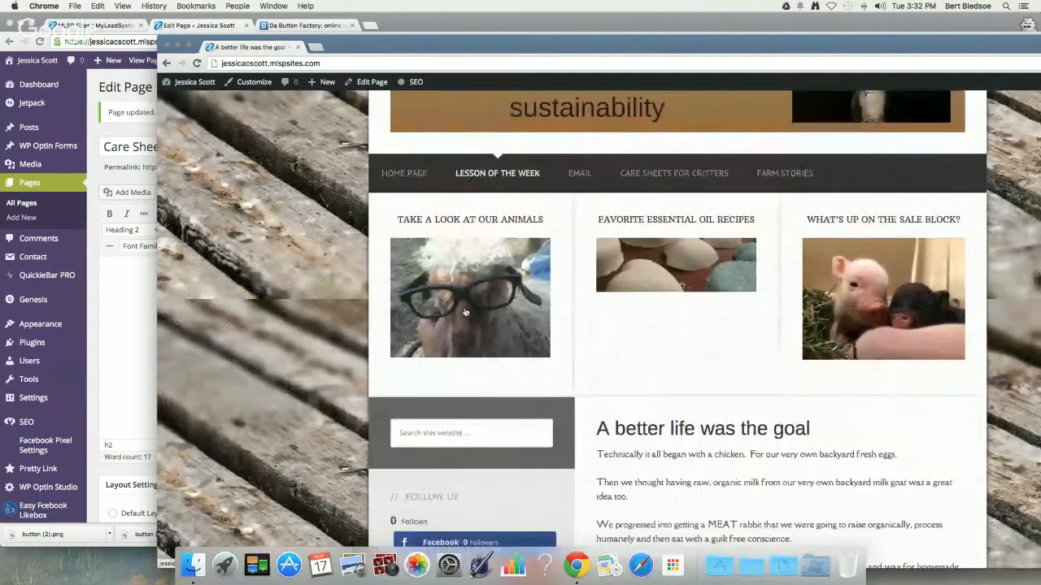
{"action": "scroll", "coordinate": [466, 313], "scroll_direction": "down", "scroll_amount": 8}
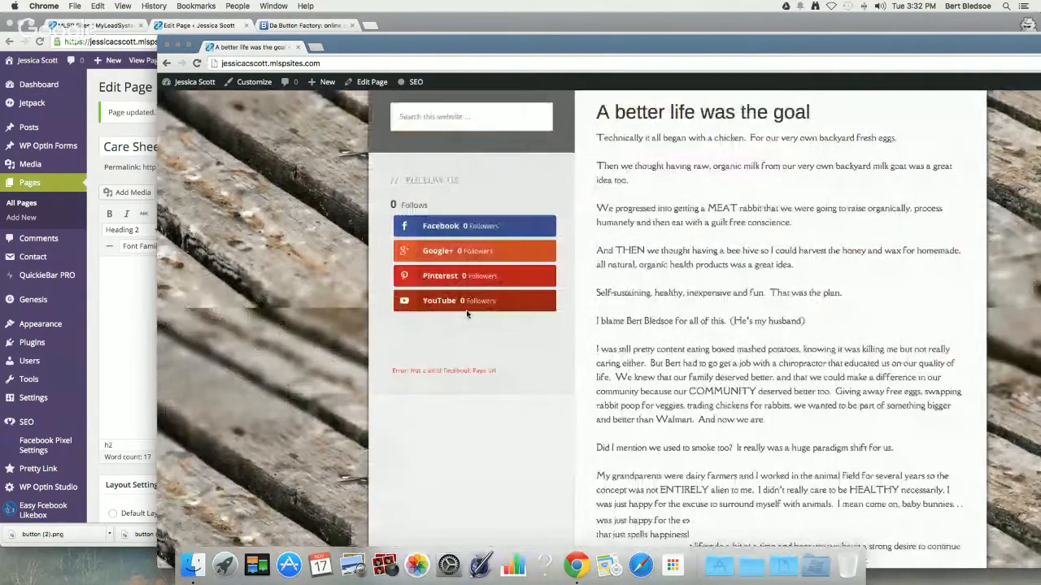
{"action": "scroll", "coordinate": [467, 314], "scroll_direction": "down", "scroll_amount": 10}
{"action": "scroll", "coordinate": [467, 314], "scroll_direction": "up", "scroll_amount": 12}
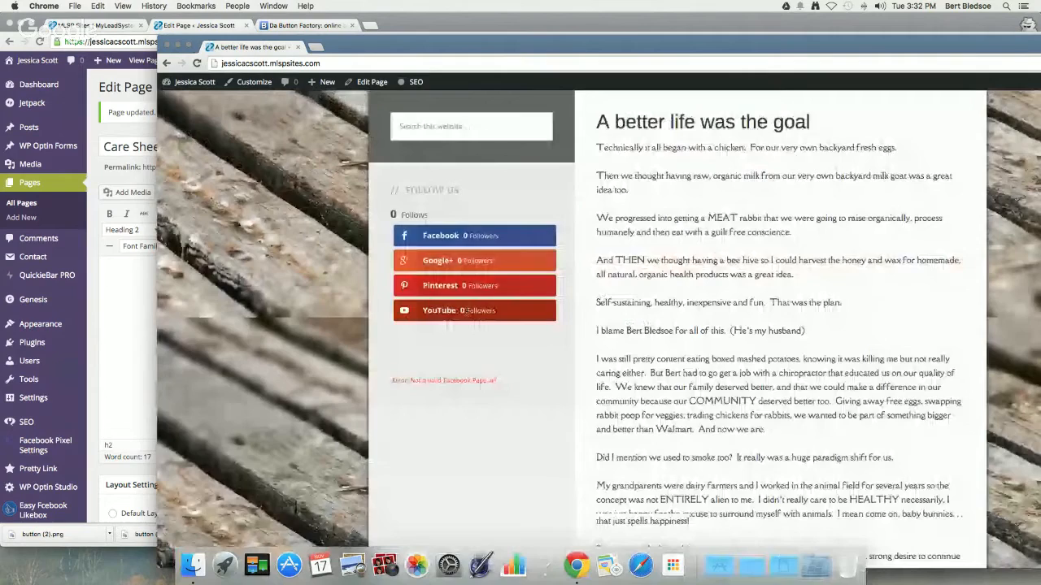
{"action": "scroll", "coordinate": [468, 316], "scroll_direction": "up", "scroll_amount": 9}
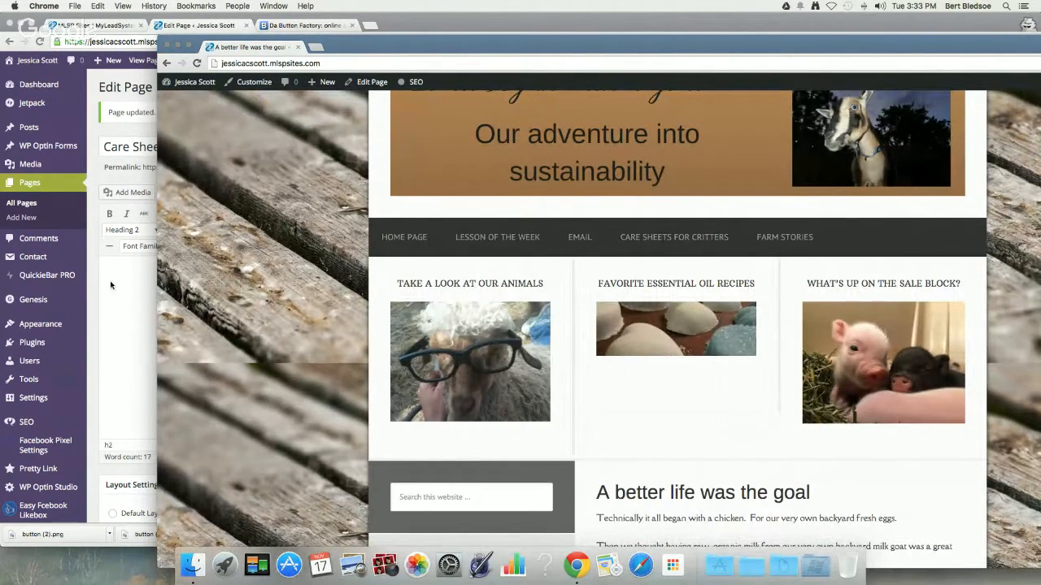
Return to the page editor window, update the page again and open the Widgets settings under Appearance
{"action": "left_click", "coordinate": [35, 327]}
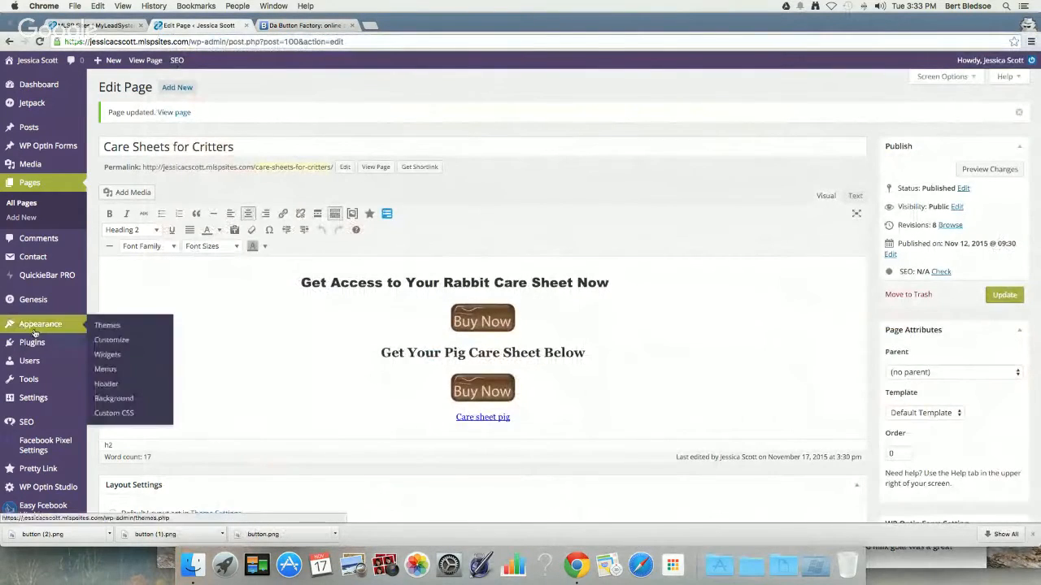
{"action": "left_click", "coordinate": [988, 296]}
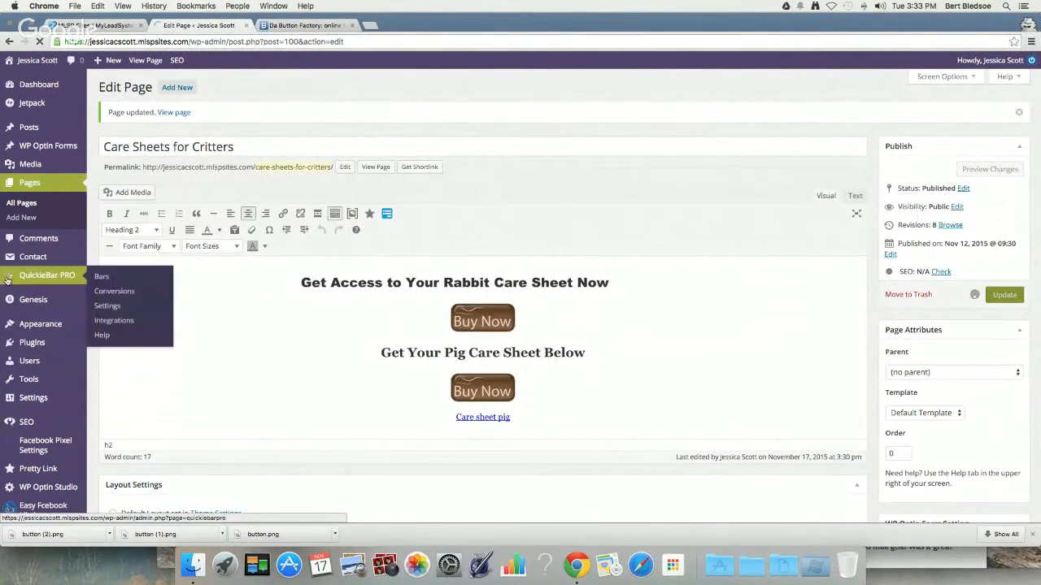
{"action": "mouse_move", "coordinate": [35, 331]}
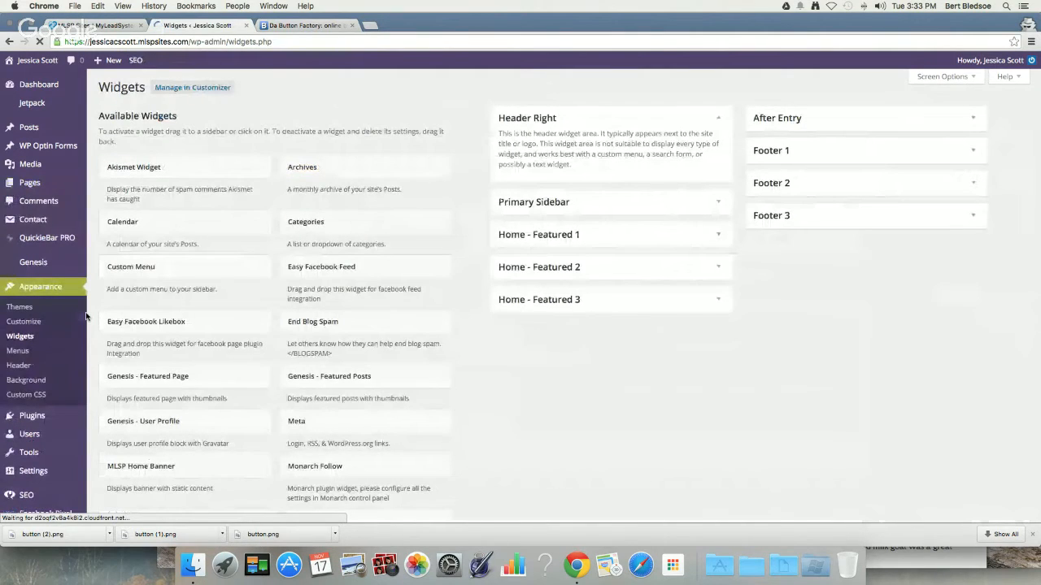
Check the contents of the Home - Featured 1 widget area and look through the whole list of available and inactive widgets
{"action": "left_click", "coordinate": [556, 236]}
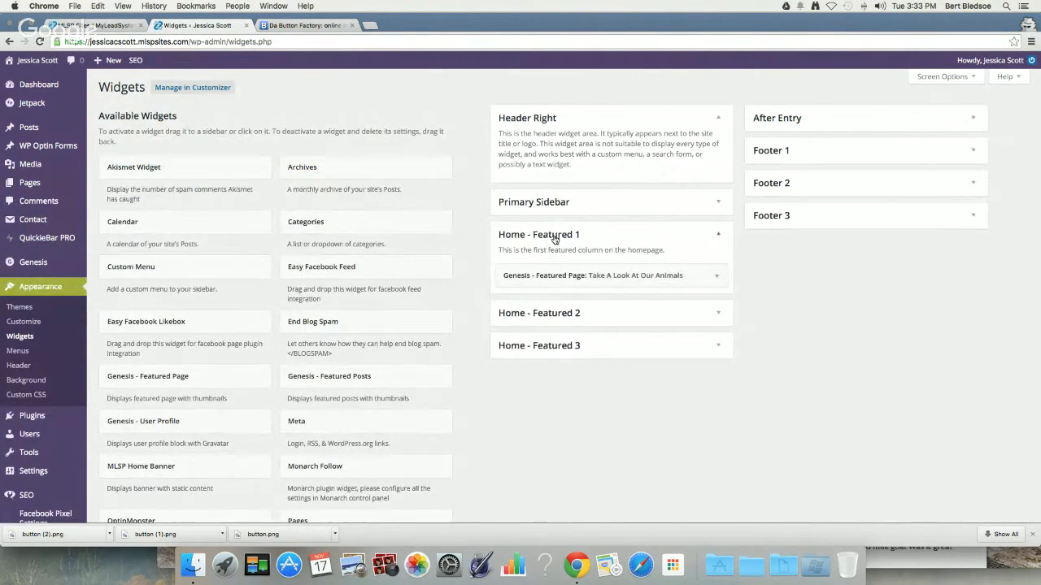
{"action": "left_click", "coordinate": [555, 237]}
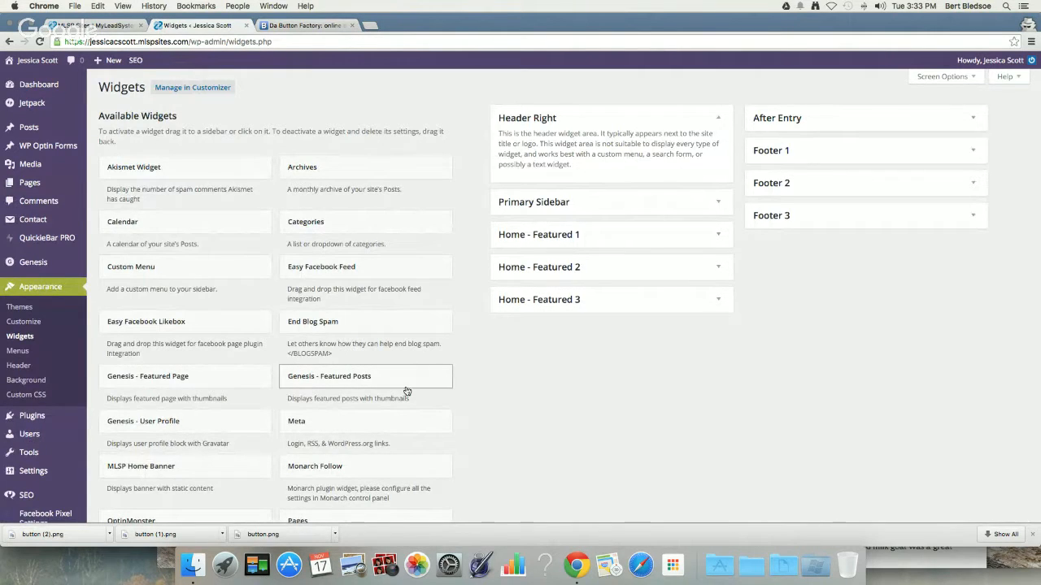
{"action": "scroll", "coordinate": [382, 394], "scroll_direction": "down", "scroll_amount": 5}
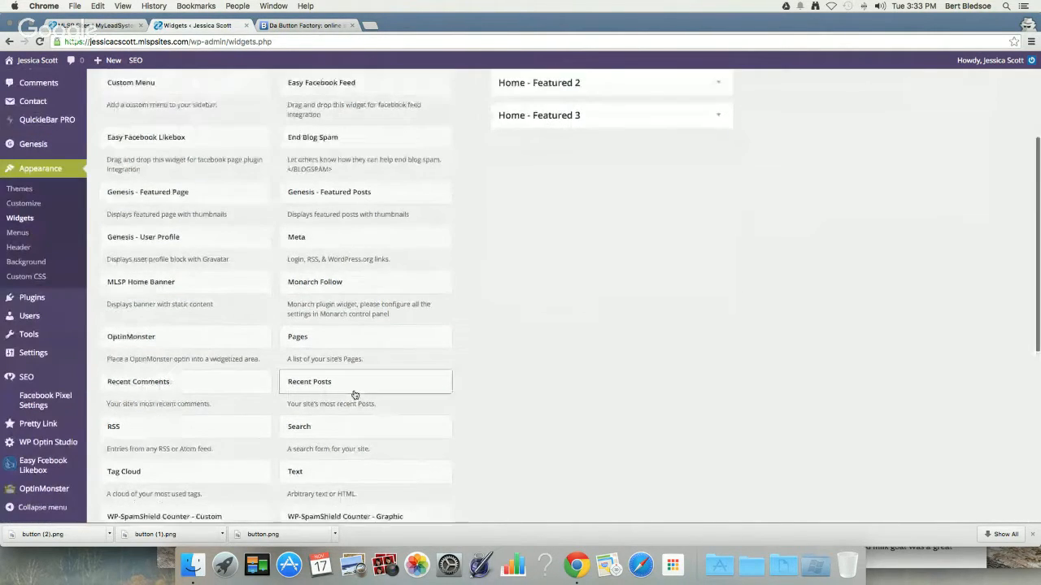
{"action": "scroll", "coordinate": [355, 394], "scroll_direction": "down", "scroll_amount": 6}
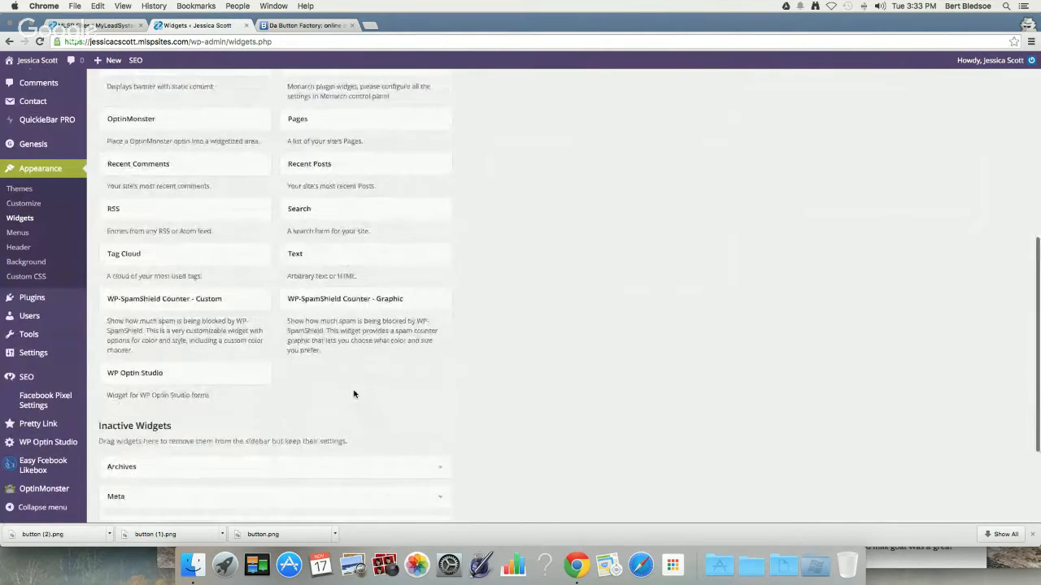
{"action": "scroll", "coordinate": [354, 395], "scroll_direction": "up", "scroll_amount": 9}
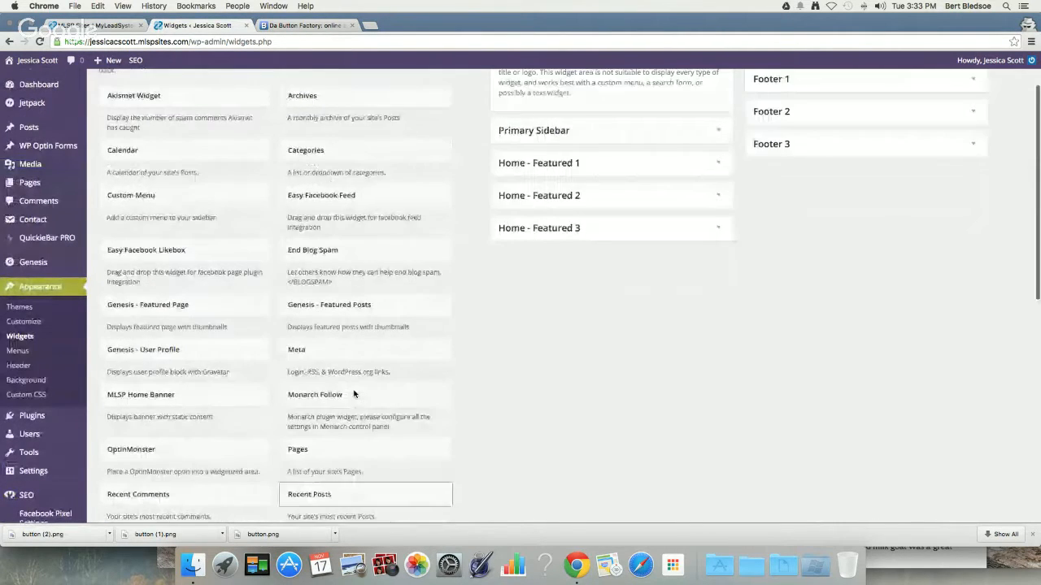
{"action": "scroll", "coordinate": [354, 395], "scroll_direction": "up", "scroll_amount": 1}
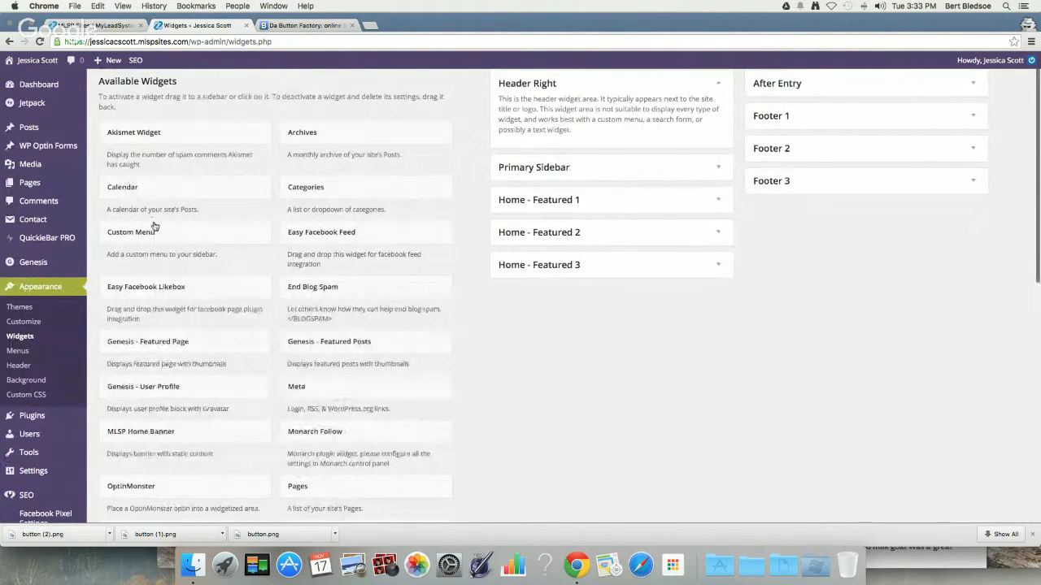
{"action": "scroll", "coordinate": [156, 227], "scroll_direction": "up", "scroll_amount": 1}
{"action": "scroll", "coordinate": [162, 229], "scroll_direction": "down", "scroll_amount": 2}
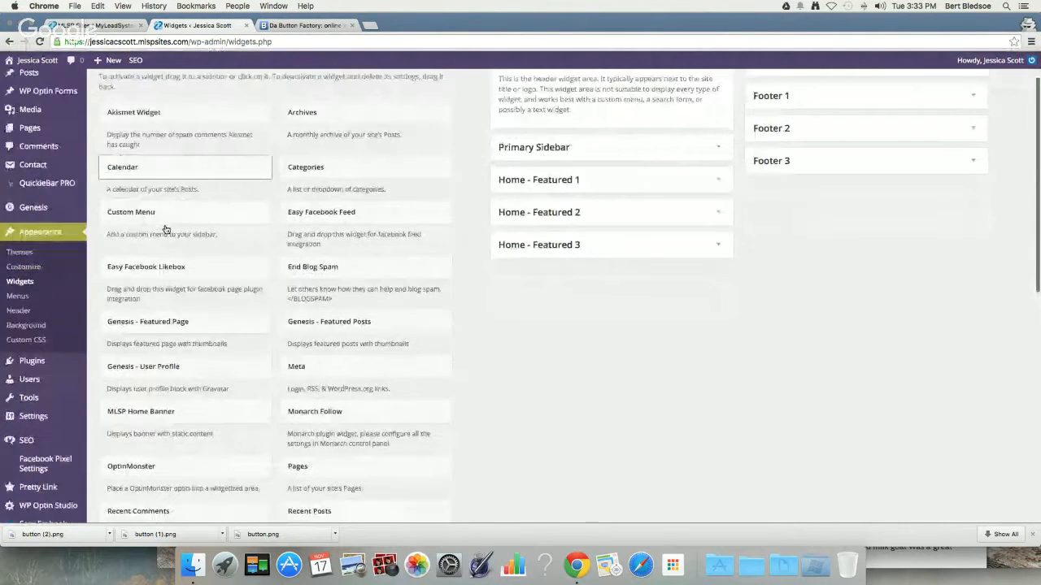
{"action": "scroll", "coordinate": [165, 229], "scroll_direction": "down", "scroll_amount": 3}
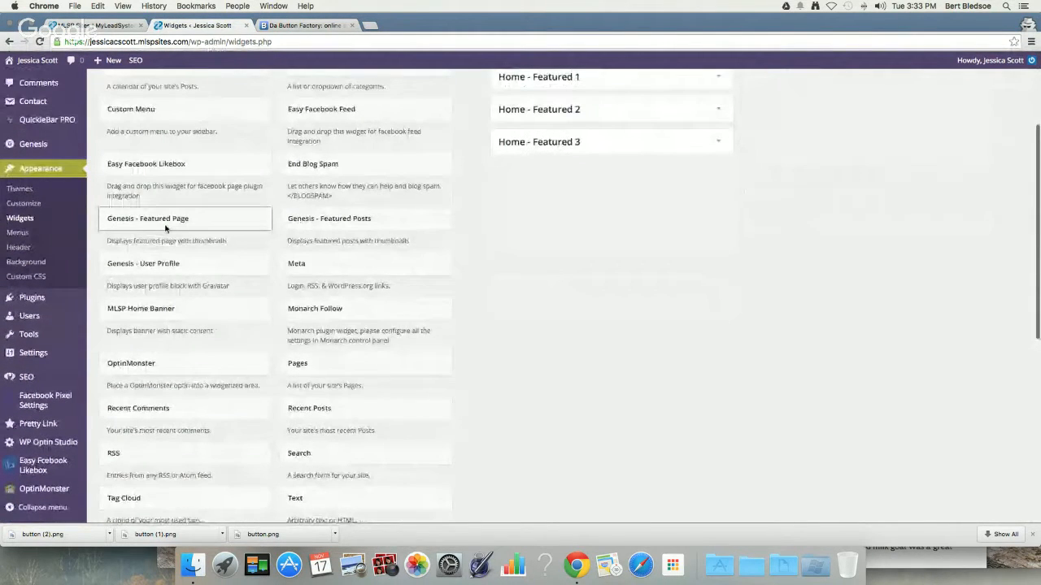
{"action": "scroll", "coordinate": [165, 229], "scroll_direction": "down", "scroll_amount": 4}
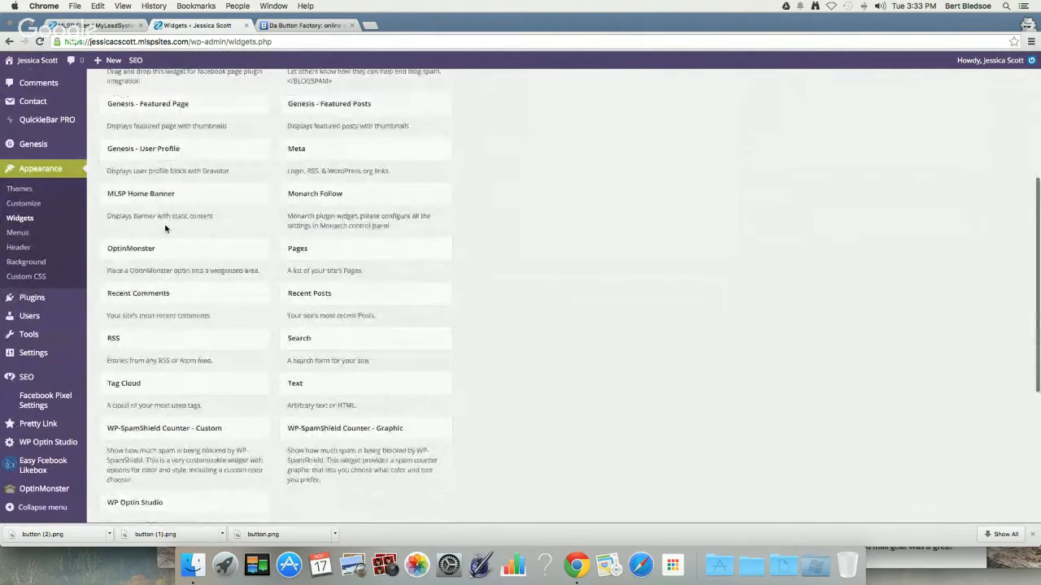
{"action": "scroll", "coordinate": [165, 228], "scroll_direction": "down", "scroll_amount": 4}
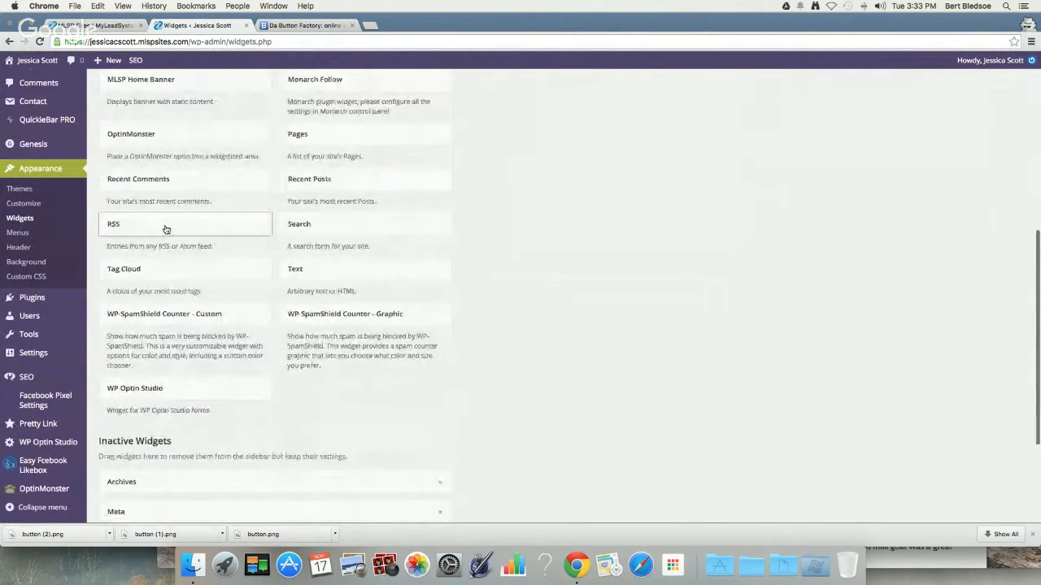
{"action": "scroll", "coordinate": [165, 229], "scroll_direction": "down", "scroll_amount": 6}
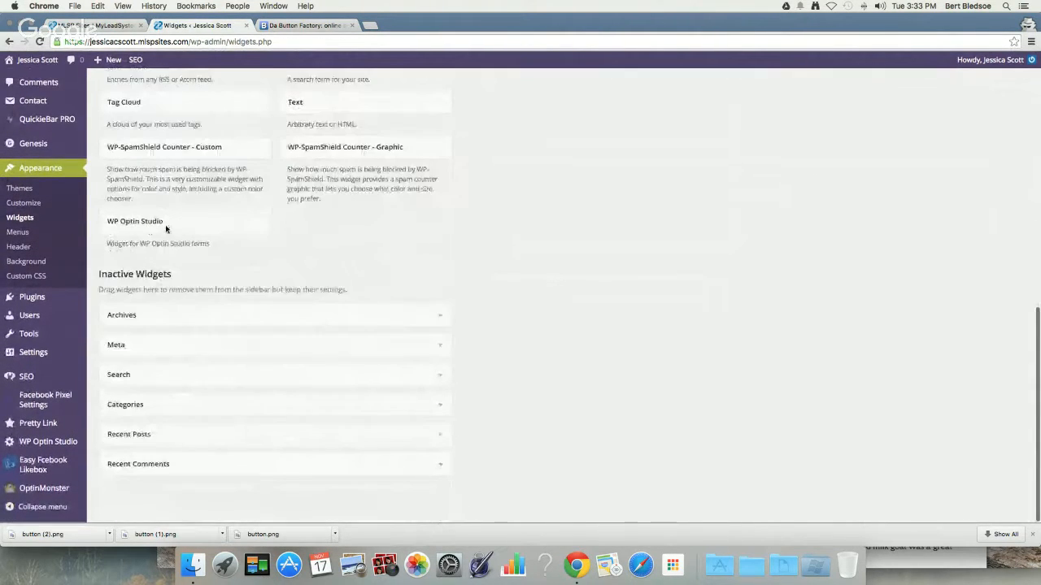
{"action": "scroll", "coordinate": [165, 228], "scroll_direction": "up", "scroll_amount": 10}
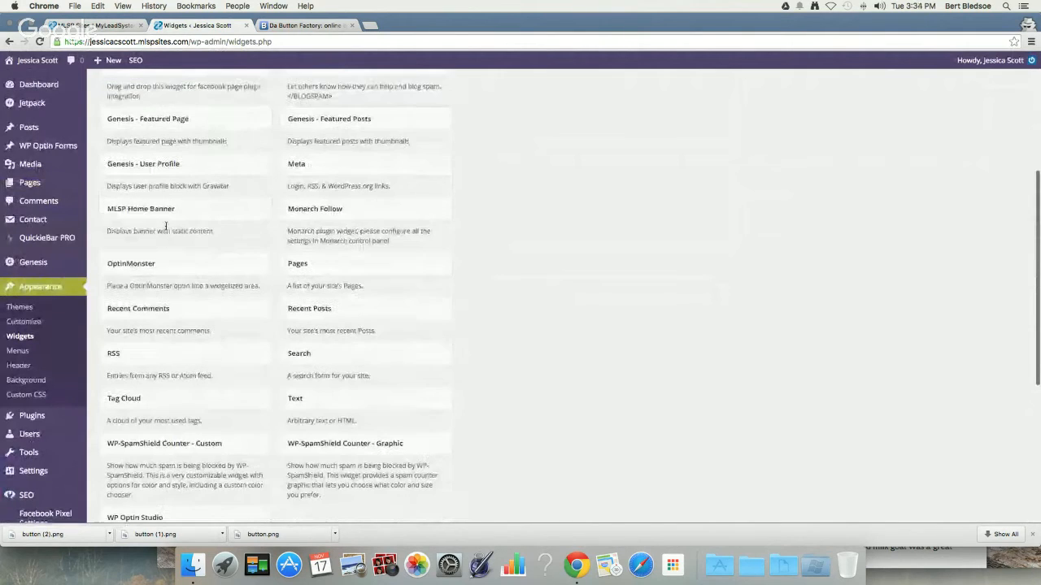
{"action": "scroll", "coordinate": [166, 226], "scroll_direction": "up", "scroll_amount": 6}
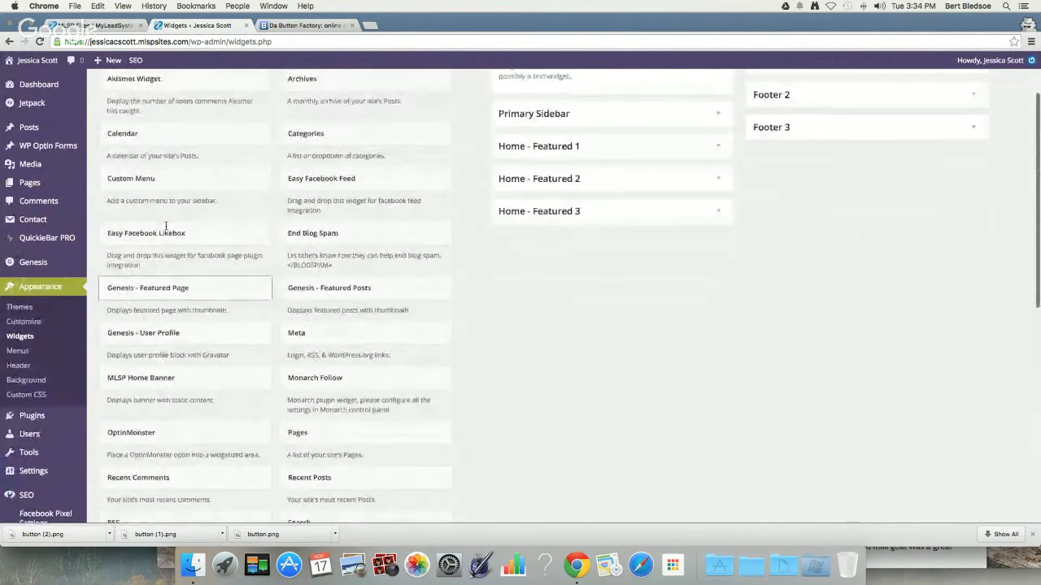
{"action": "scroll", "coordinate": [165, 226], "scroll_direction": "up", "scroll_amount": 3}
{"action": "left_click", "coordinate": [609, 236]}
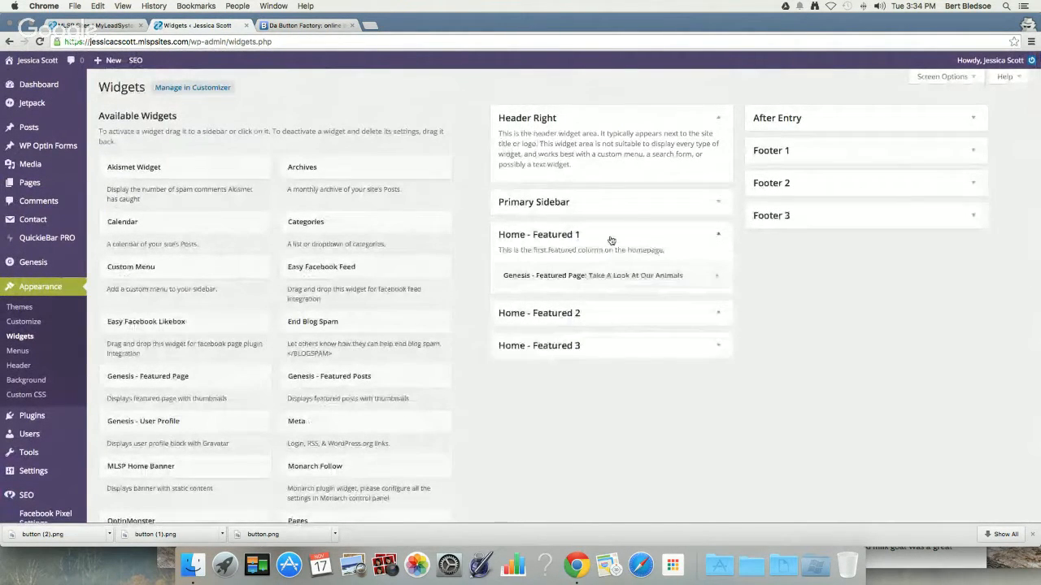
{"action": "left_click", "coordinate": [611, 239]}
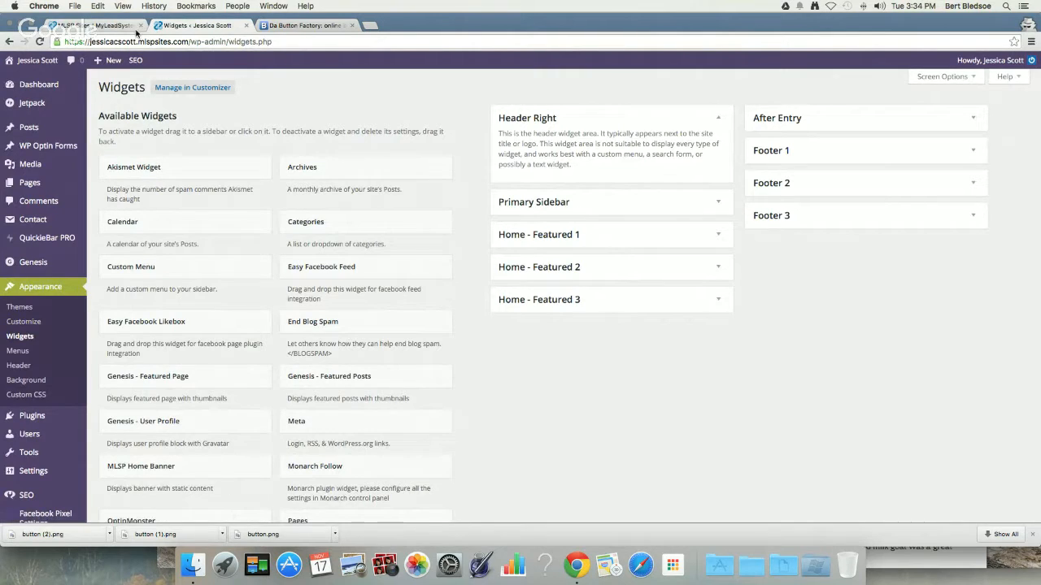
Switch to the Google Hangouts window and stop the screen share
{"action": "left_click", "coordinate": [115, 27]}
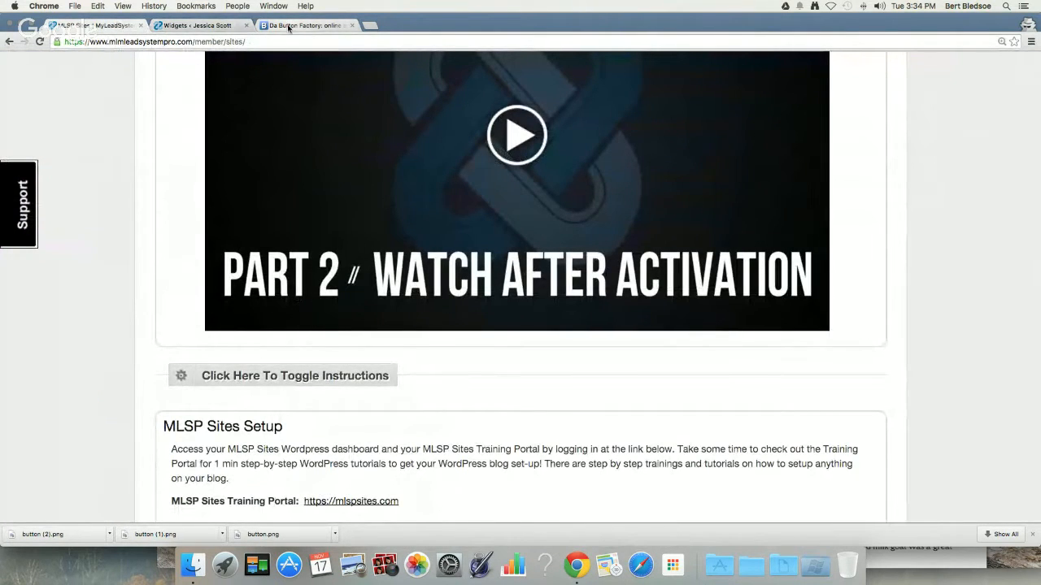
{"action": "key", "text": "ctrl+Up"}
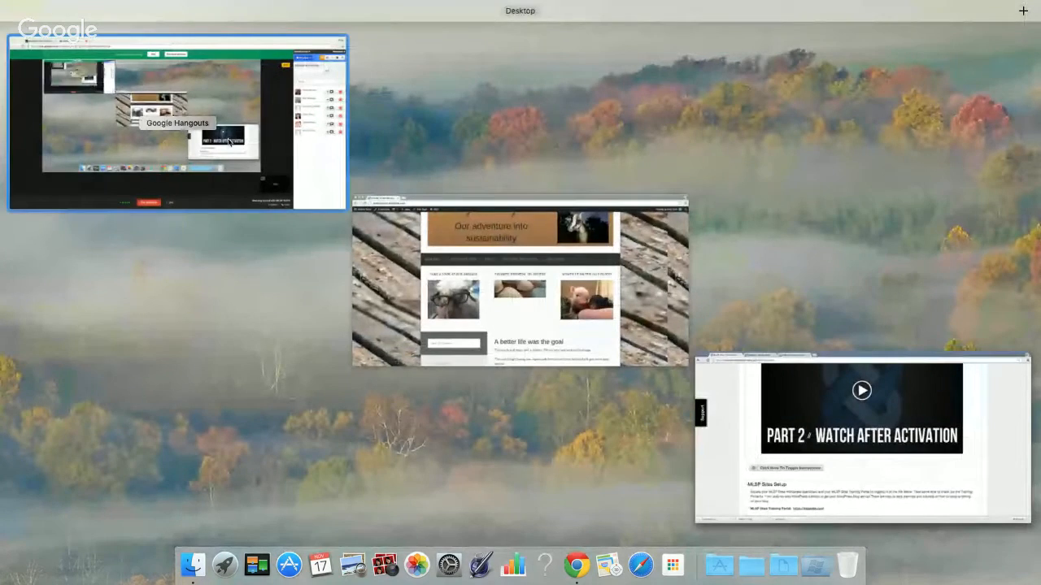
{"action": "left_click", "coordinate": [231, 143]}
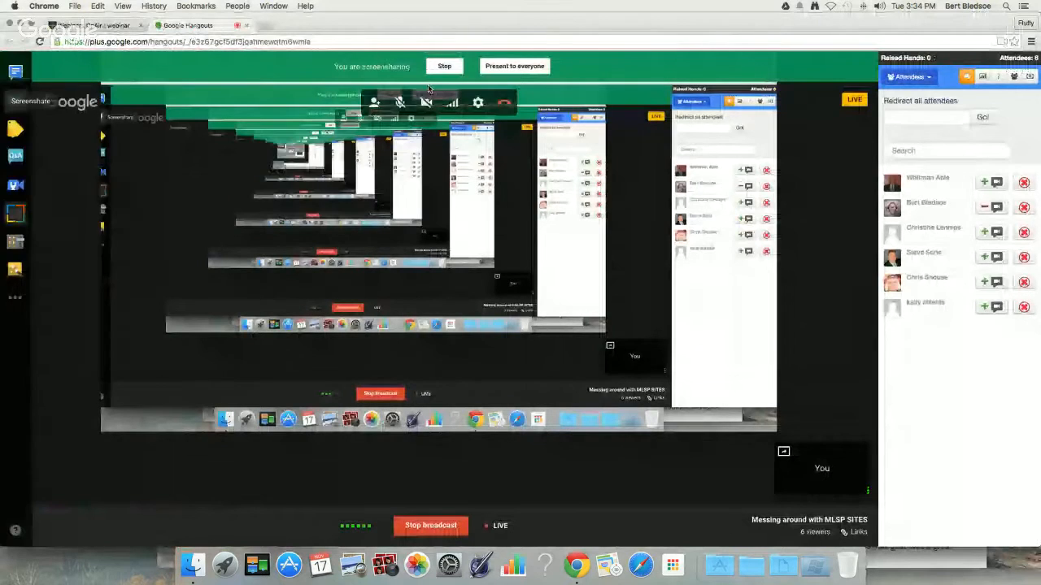
{"action": "left_click", "coordinate": [444, 66]}
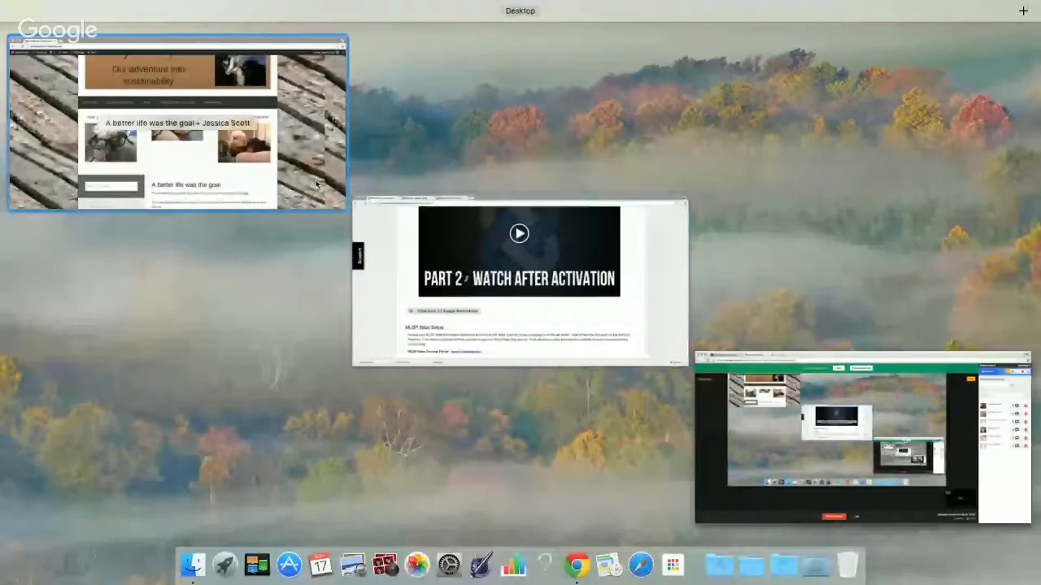
Switch to the window showing the site's home page, go to its Dashboard and open the Training Library
{"action": "left_click", "coordinate": [285, 167]}
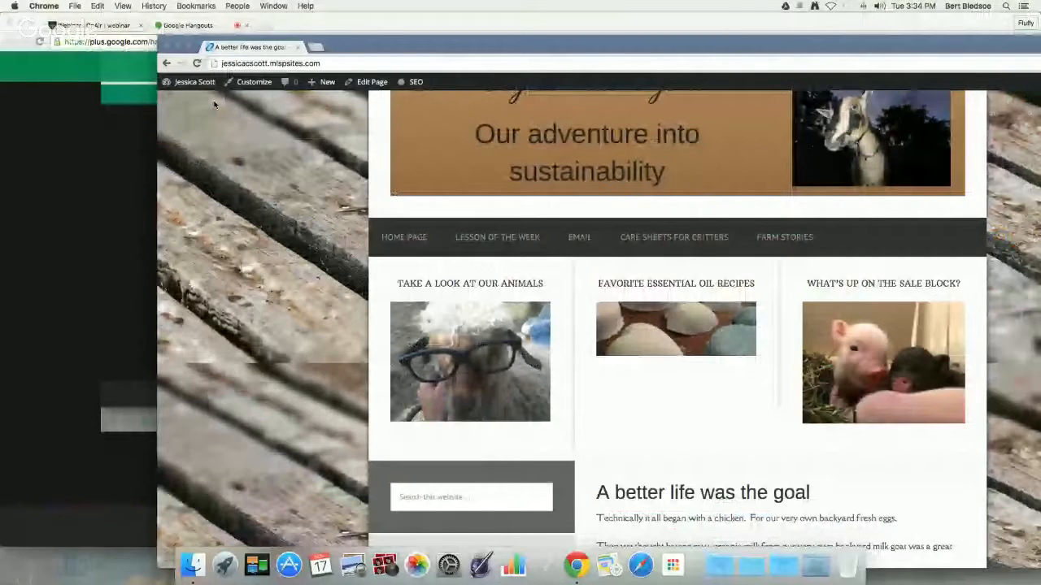
{"action": "mouse_move", "coordinate": [194, 83]}
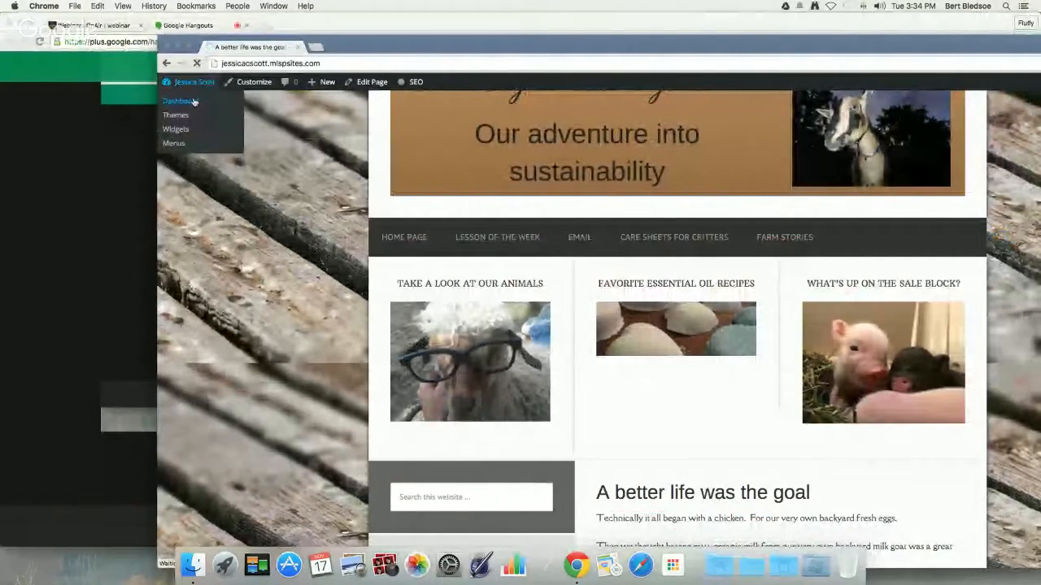
{"action": "left_click", "coordinate": [194, 101]}
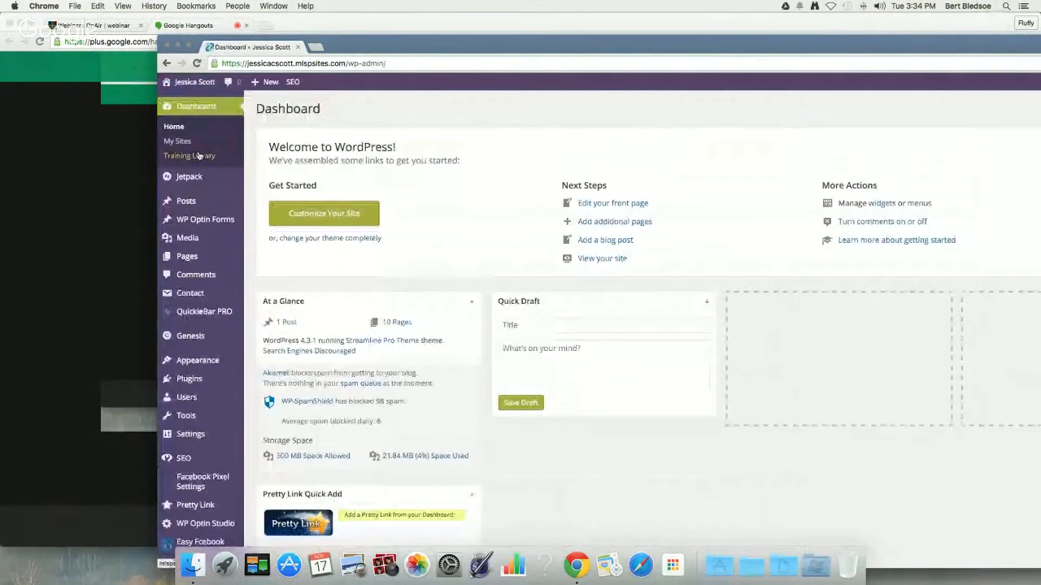
{"action": "left_click", "coordinate": [205, 157]}
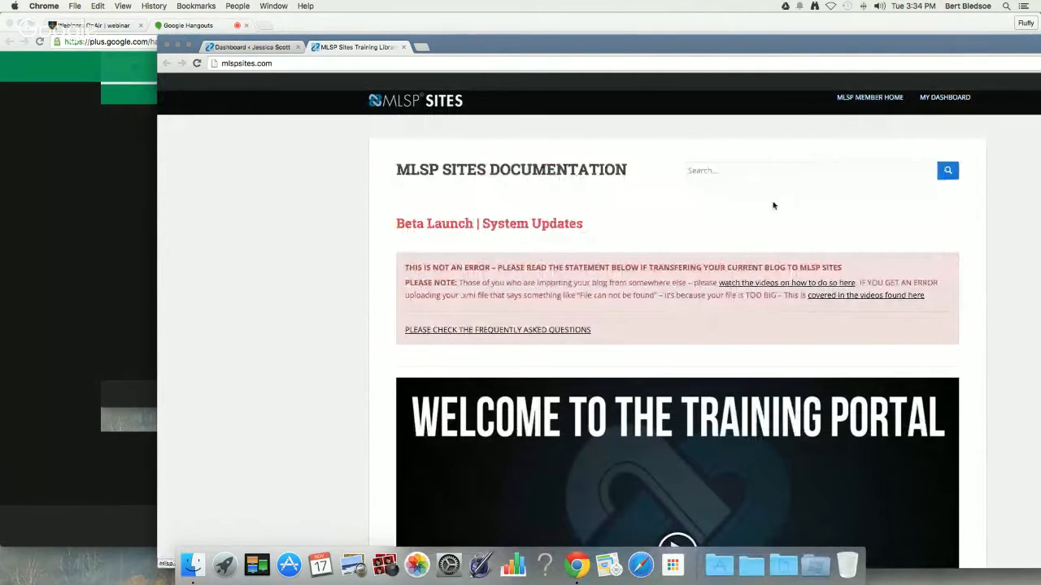
Open the Streamline Pro Theme guide under Theme Setup and examine the three featured columns with buttons in its example image
{"action": "scroll", "coordinate": [773, 204], "scroll_direction": "down", "scroll_amount": 10}
{"action": "scroll", "coordinate": [774, 205], "scroll_direction": "up", "scroll_amount": 5}
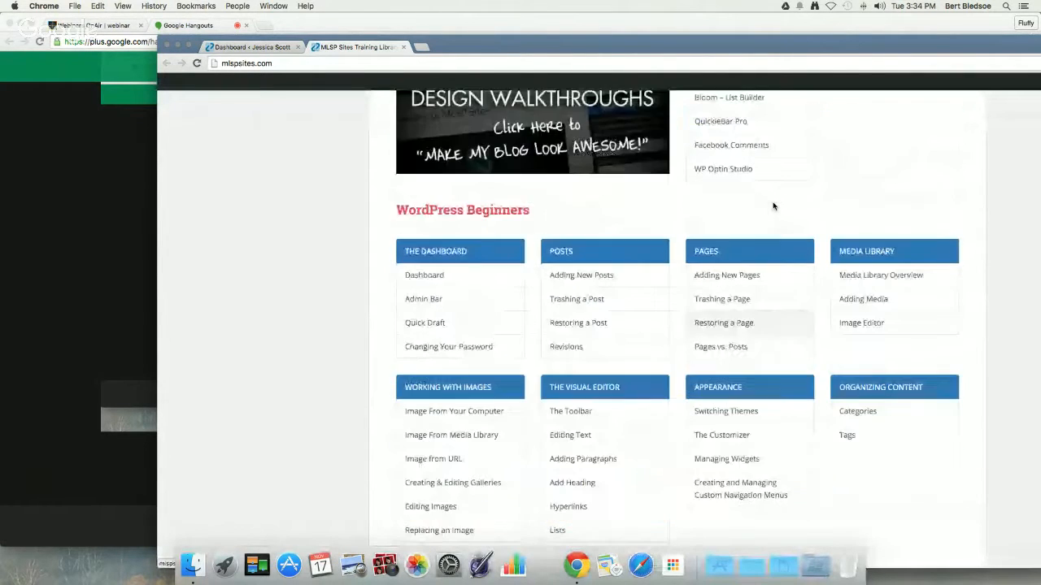
{"action": "scroll", "coordinate": [773, 207], "scroll_direction": "up", "scroll_amount": 1}
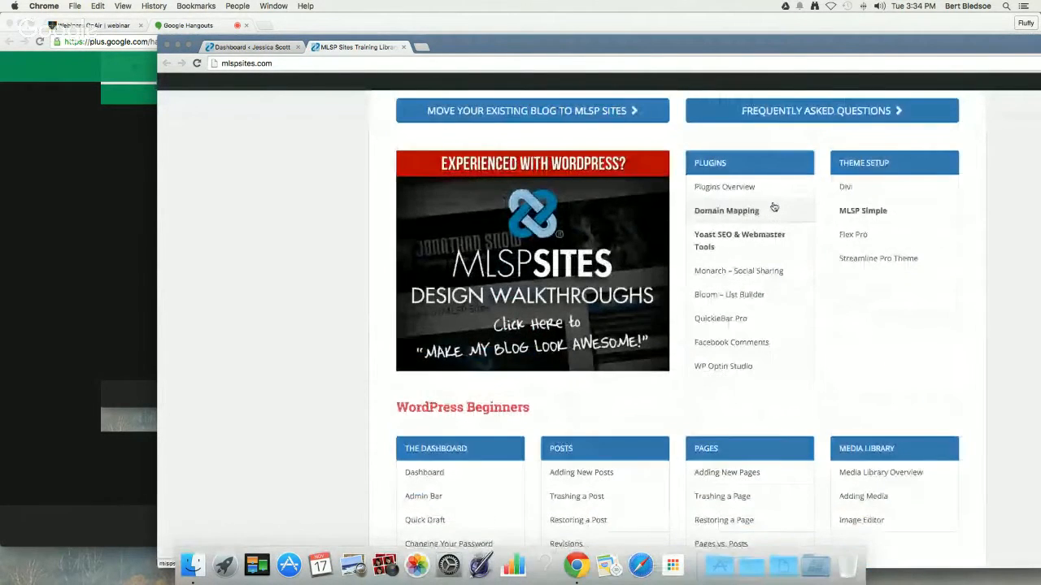
{"action": "left_click", "coordinate": [871, 260]}
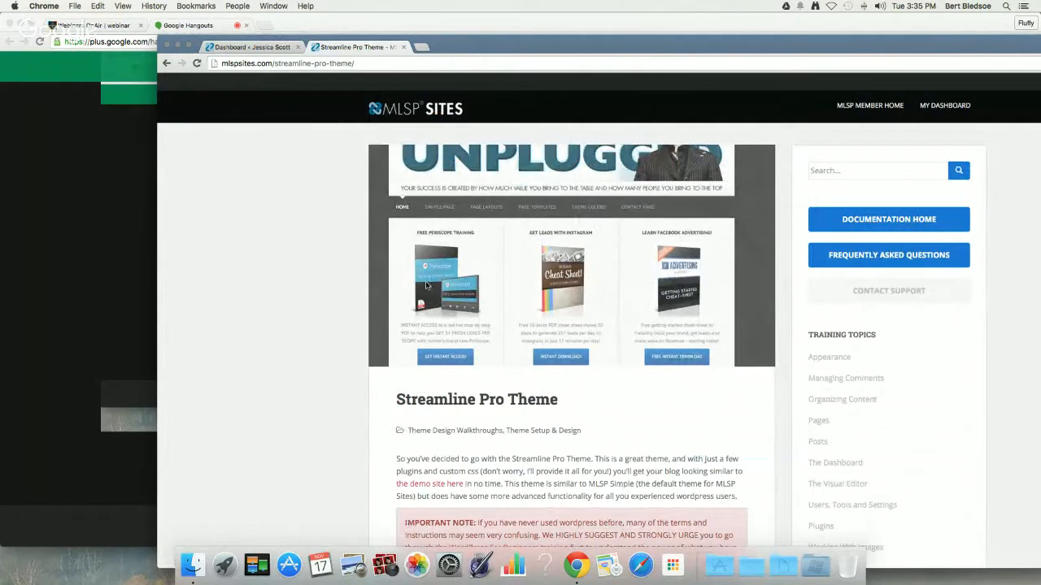
{"action": "scroll", "coordinate": [431, 286], "scroll_direction": "down", "scroll_amount": 1}
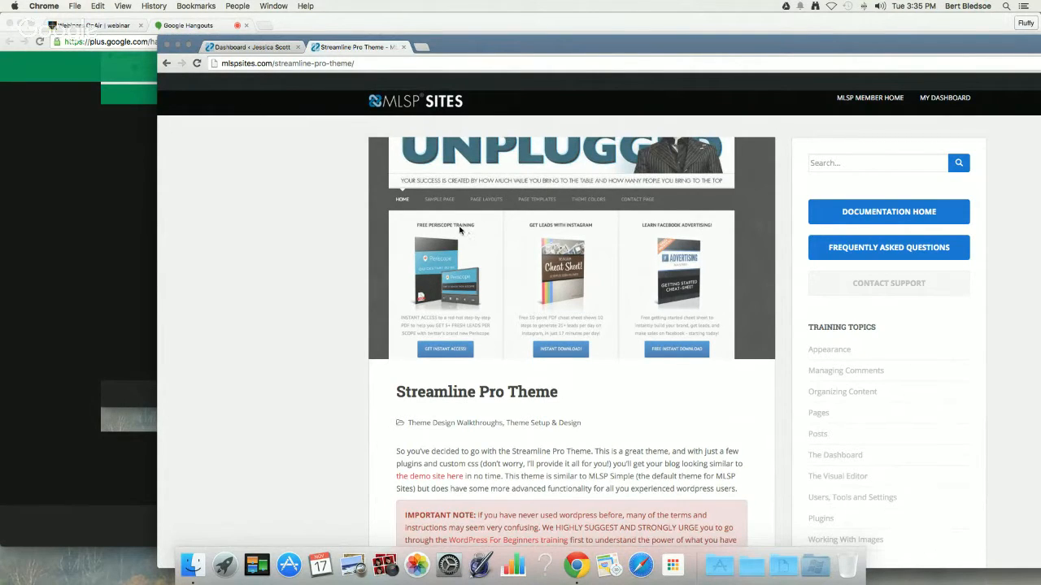
{"action": "scroll", "coordinate": [447, 260], "scroll_direction": "up", "scroll_amount": 1}
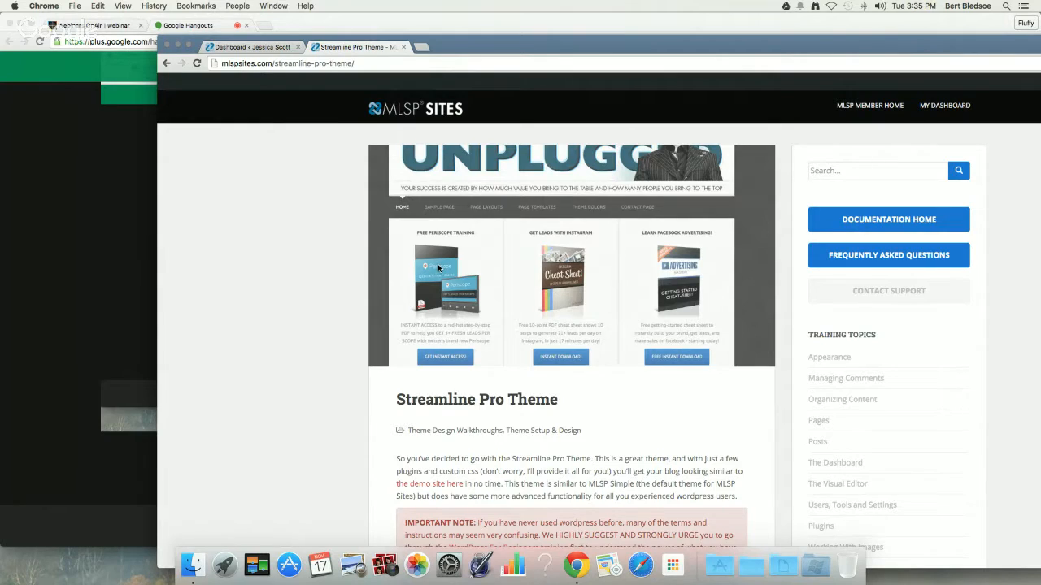
{"action": "scroll", "coordinate": [437, 267], "scroll_direction": "down", "scroll_amount": 1}
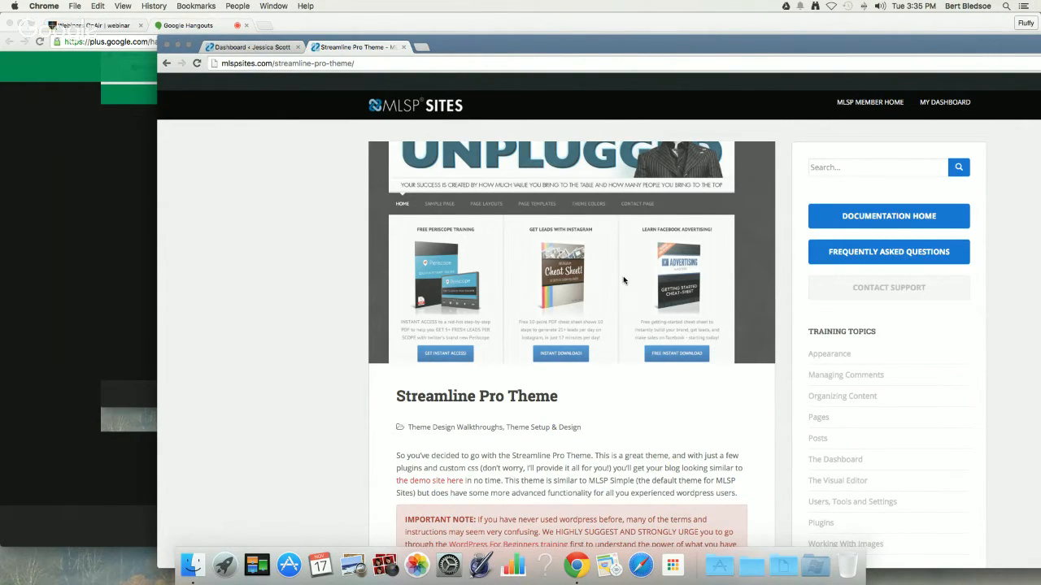
{"action": "scroll", "coordinate": [668, 283], "scroll_direction": "down", "scroll_amount": 5}
{"action": "scroll", "coordinate": [670, 284], "scroll_direction": "up", "scroll_amount": 5}
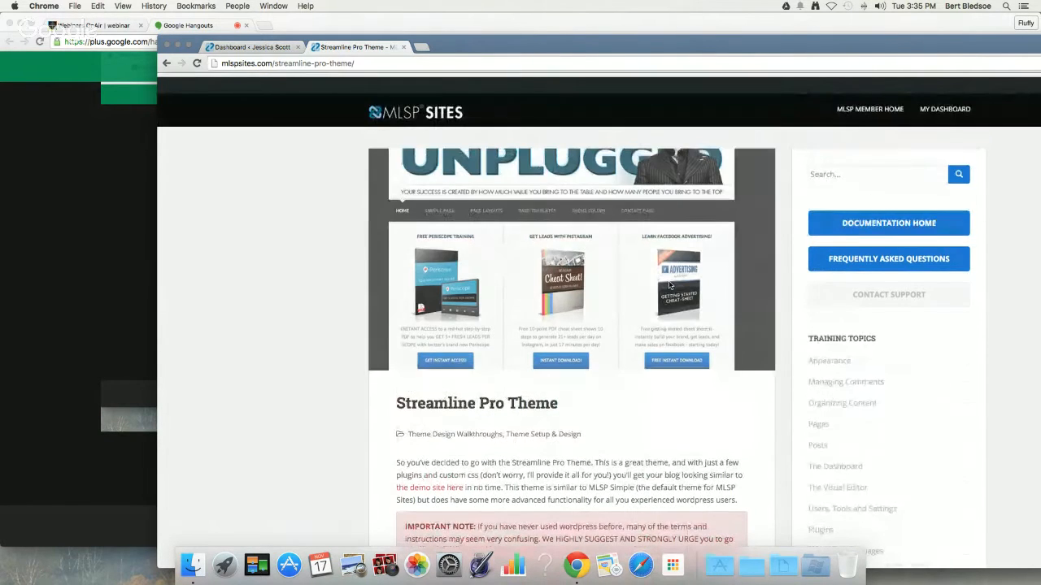
Return to the site's Dashboard, open the Widgets page and expand the Home - Featured 1 widget area
{"action": "left_click", "coordinate": [239, 47]}
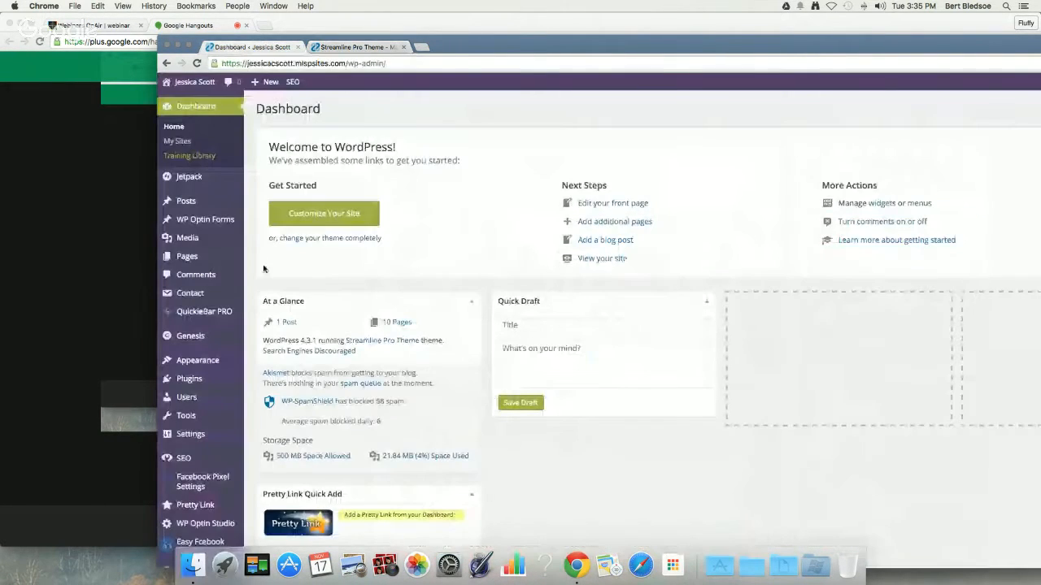
{"action": "mouse_move", "coordinate": [199, 365]}
{"action": "left_click", "coordinate": [272, 393]}
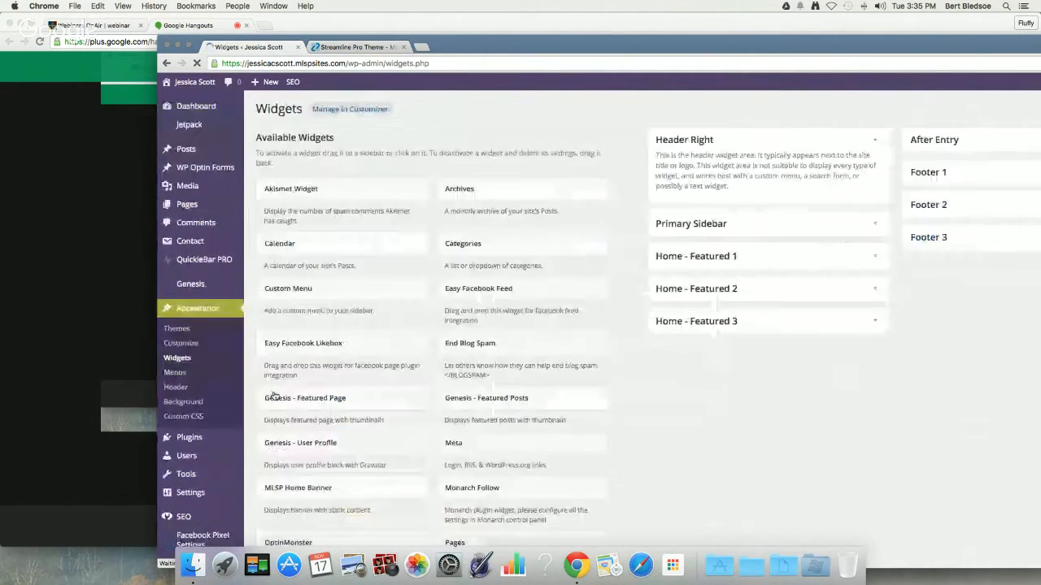
{"action": "left_click", "coordinate": [753, 257]}
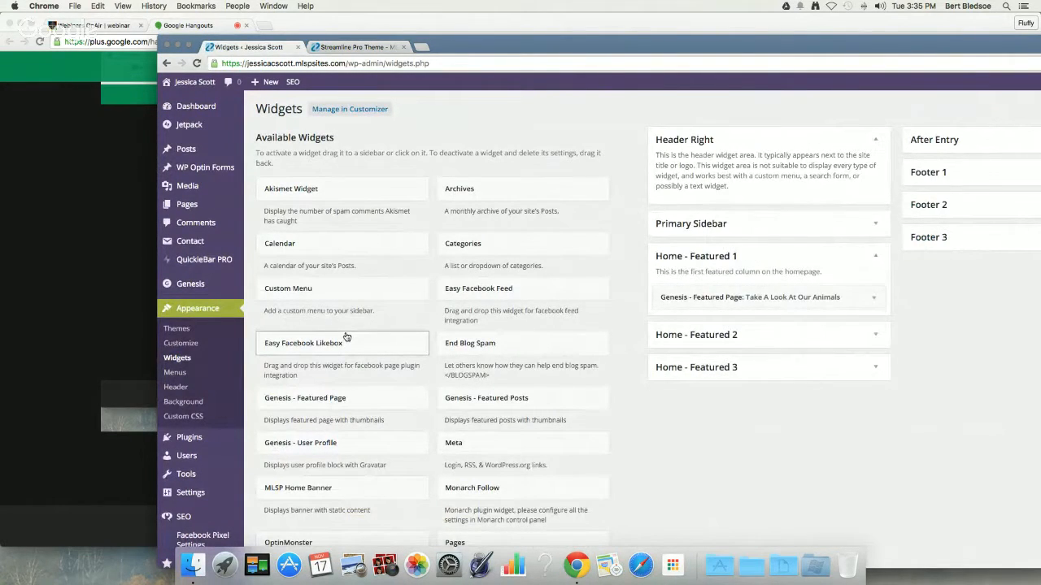
Look through the available widgets for a call-to-action widget and check the contents of the Primary Sidebar area
{"action": "scroll", "coordinate": [358, 337], "scroll_direction": "down", "scroll_amount": 2}
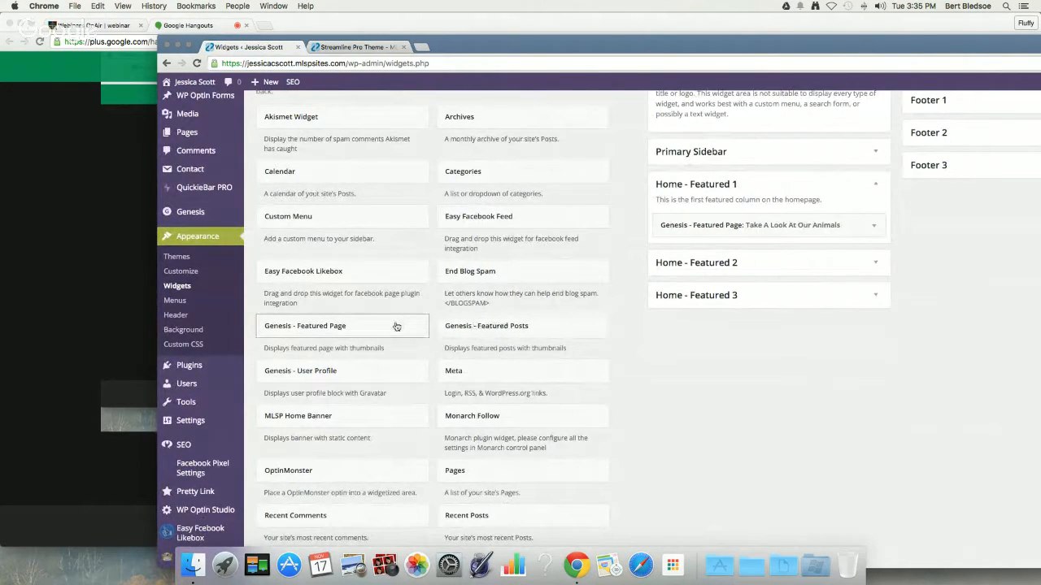
{"action": "scroll", "coordinate": [389, 327], "scroll_direction": "down", "scroll_amount": 5}
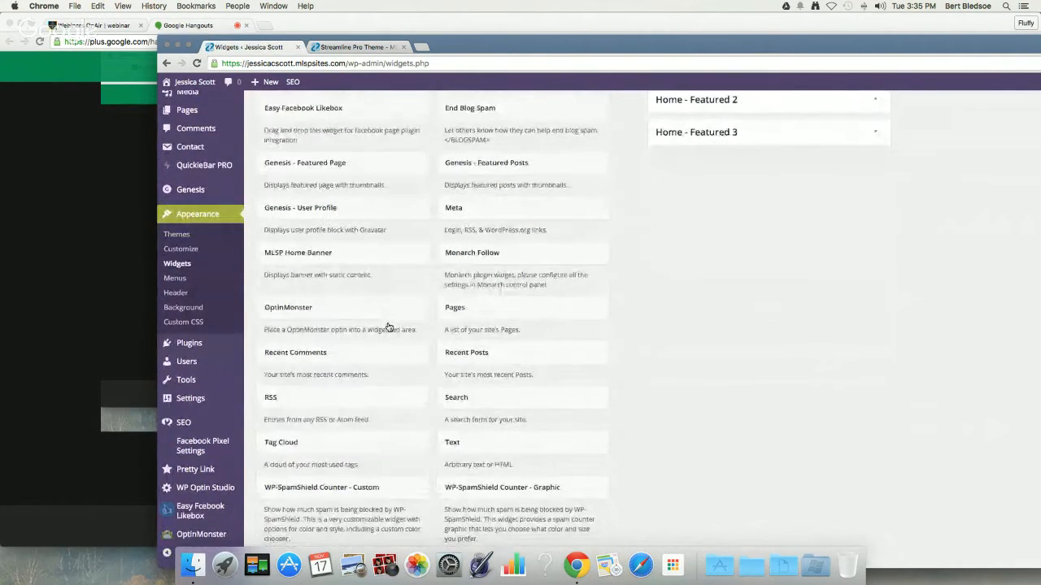
{"action": "scroll", "coordinate": [388, 327], "scroll_direction": "down", "scroll_amount": 4}
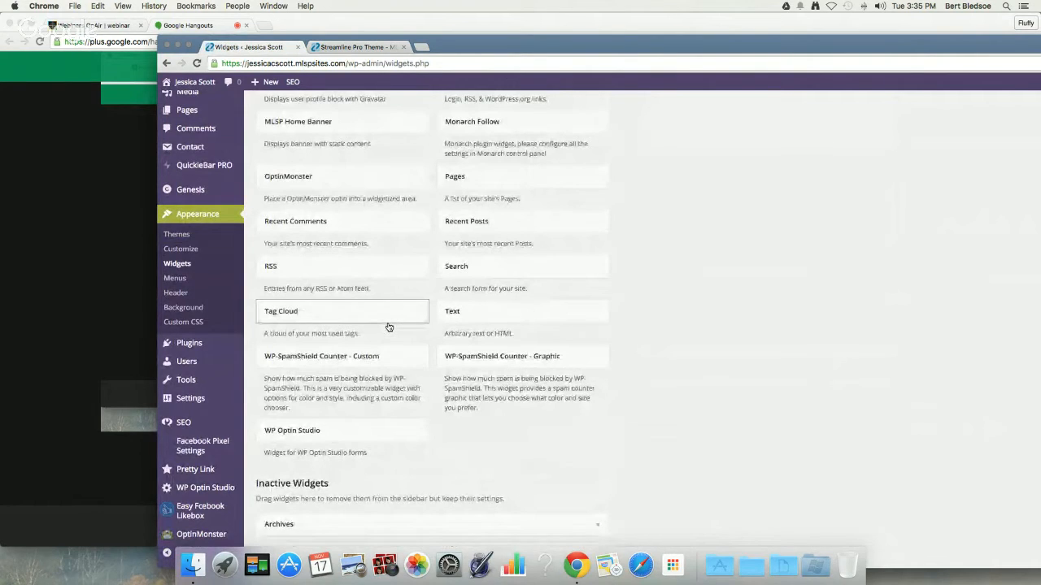
{"action": "scroll", "coordinate": [389, 327], "scroll_direction": "up", "scroll_amount": 9}
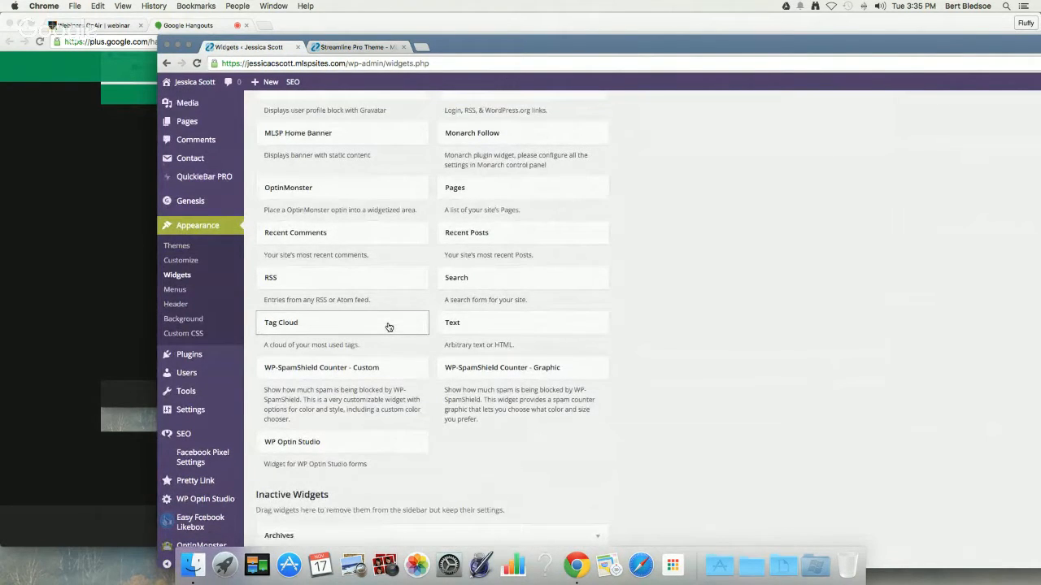
{"action": "scroll", "coordinate": [389, 327], "scroll_direction": "up", "scroll_amount": 2}
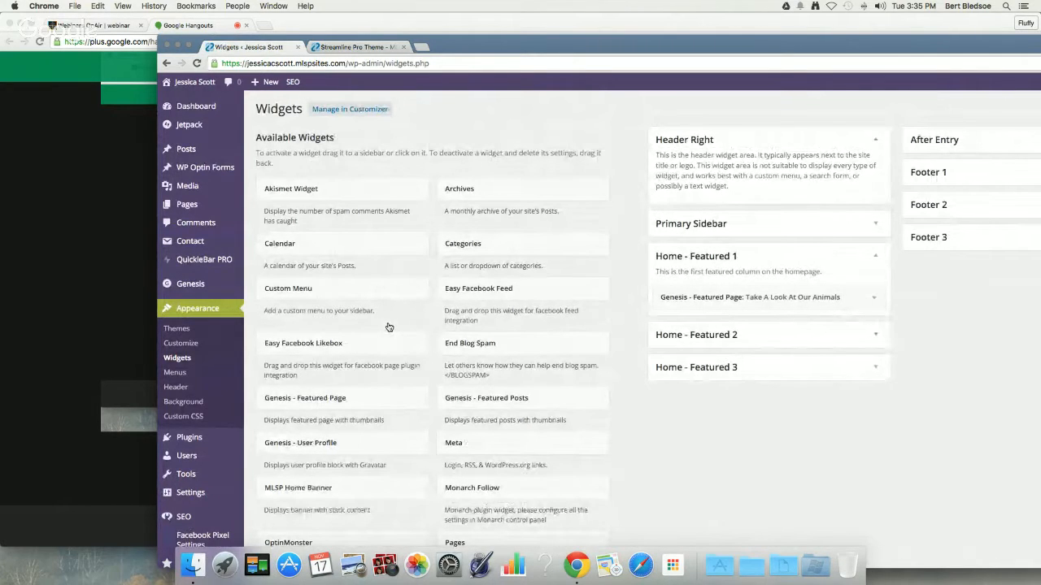
{"action": "left_click", "coordinate": [729, 224]}
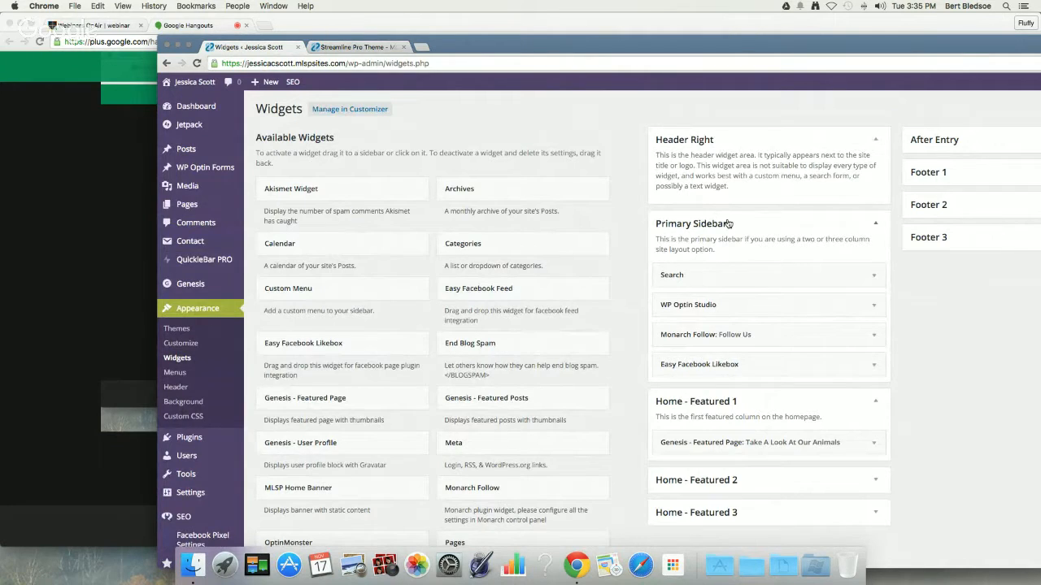
{"action": "left_click", "coordinate": [728, 223]}
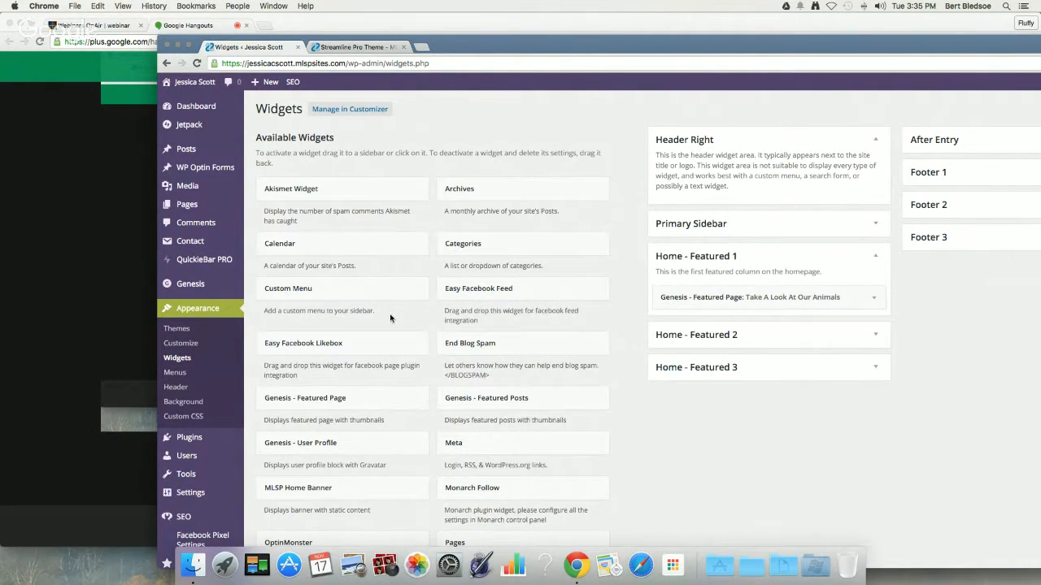
{"action": "scroll", "coordinate": [341, 358], "scroll_direction": "down", "scroll_amount": 3}
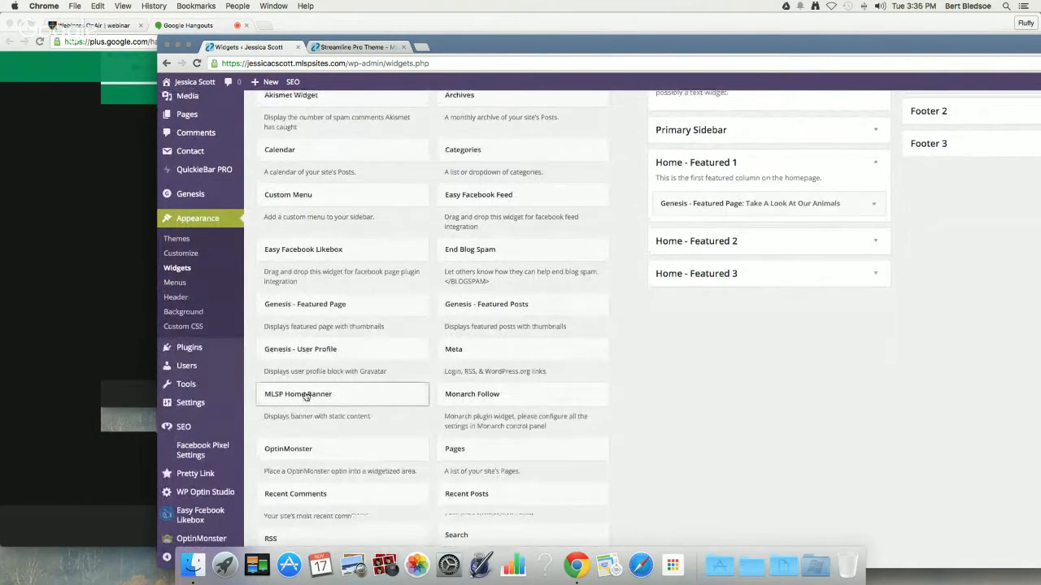
{"action": "scroll", "coordinate": [306, 396], "scroll_direction": "down", "scroll_amount": 1}
{"action": "scroll", "coordinate": [306, 396], "scroll_direction": "down", "scroll_amount": 1}
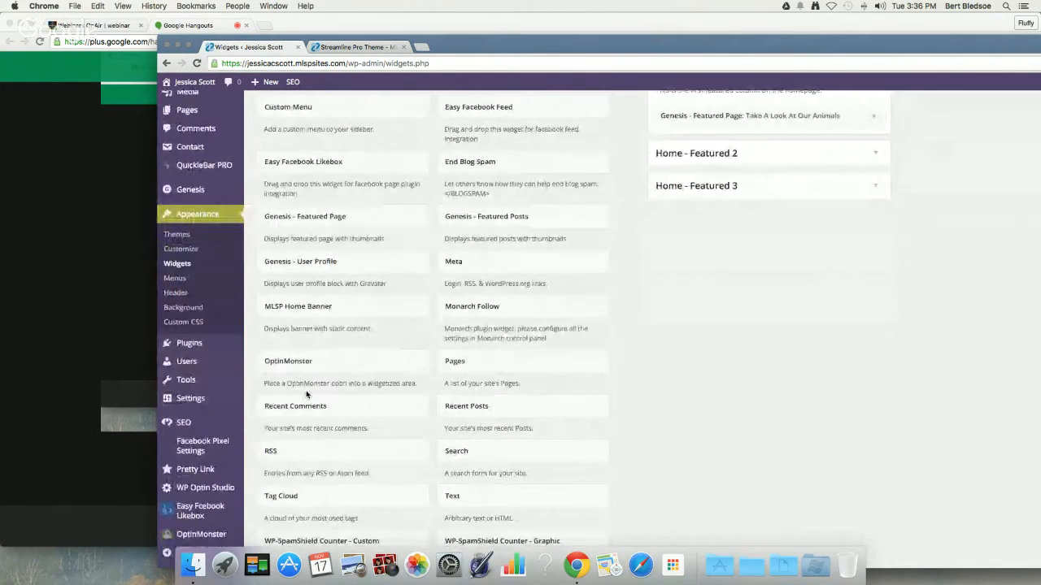
Find the MLSP Call to Action Widget in the site's plugin list and activate it
{"action": "left_click", "coordinate": [204, 347]}
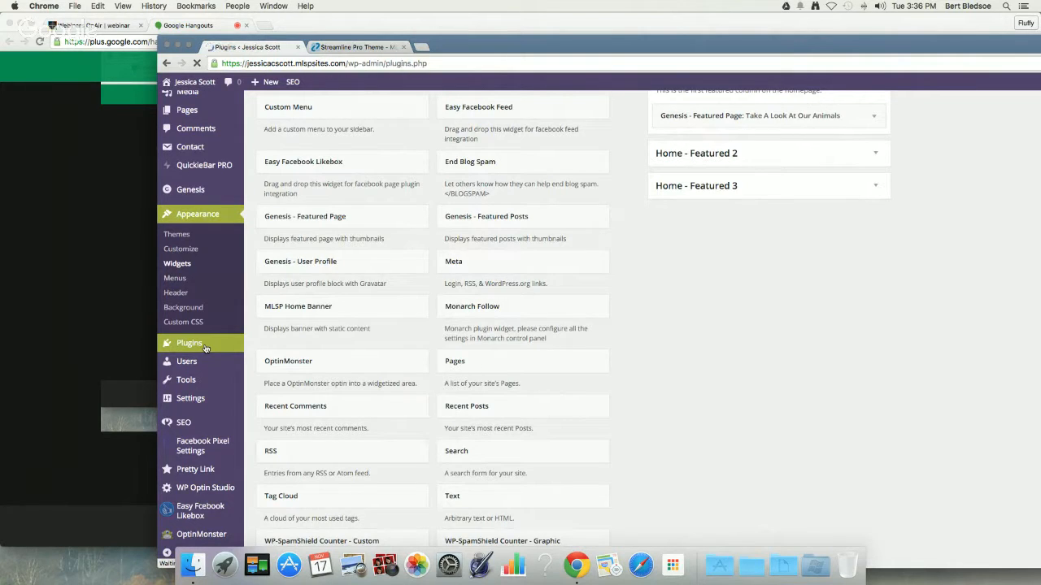
{"action": "scroll", "coordinate": [409, 355], "scroll_direction": "down", "scroll_amount": 5}
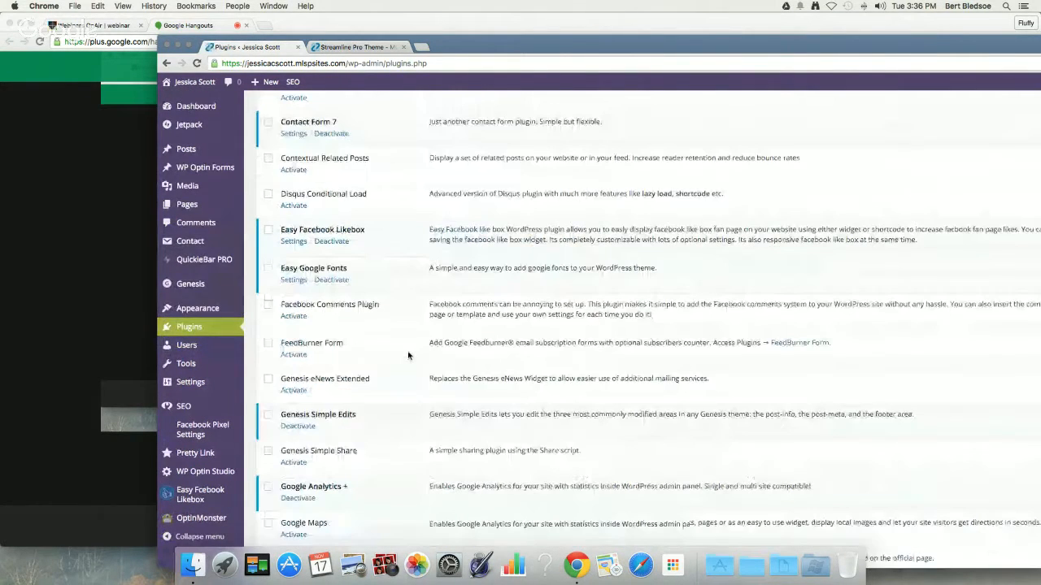
{"action": "scroll", "coordinate": [408, 355], "scroll_direction": "down", "scroll_amount": 7}
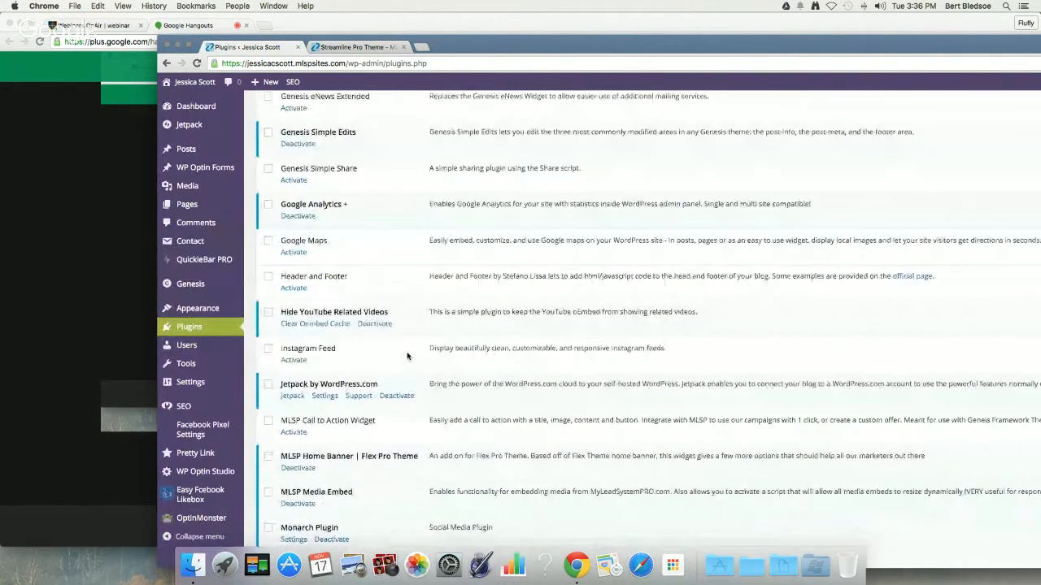
{"action": "scroll", "coordinate": [407, 355], "scroll_direction": "down", "scroll_amount": 1}
{"action": "scroll", "coordinate": [407, 355], "scroll_direction": "down", "scroll_amount": 2}
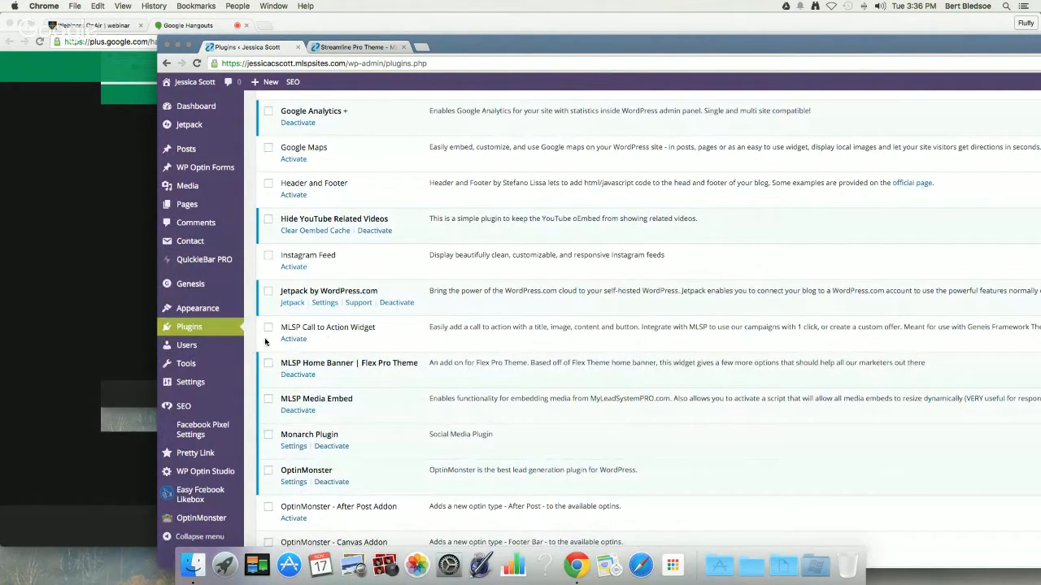
{"action": "left_click", "coordinate": [289, 340]}
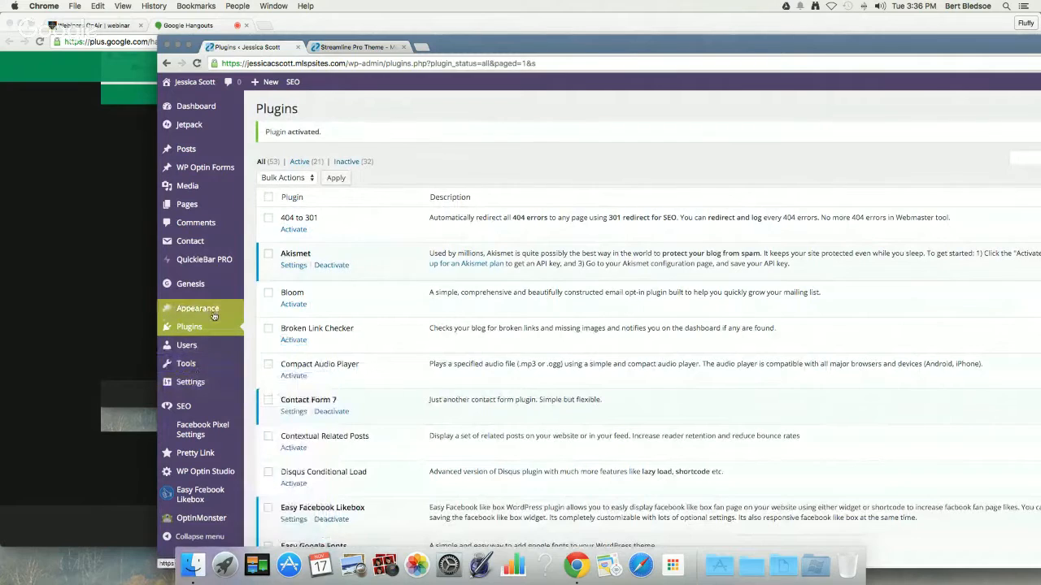
Go back to the Widgets page under Appearance with the MLSP Call to Action Widget plugin active
{"action": "mouse_move", "coordinate": [213, 312]}
{"action": "left_click", "coordinate": [271, 340]}
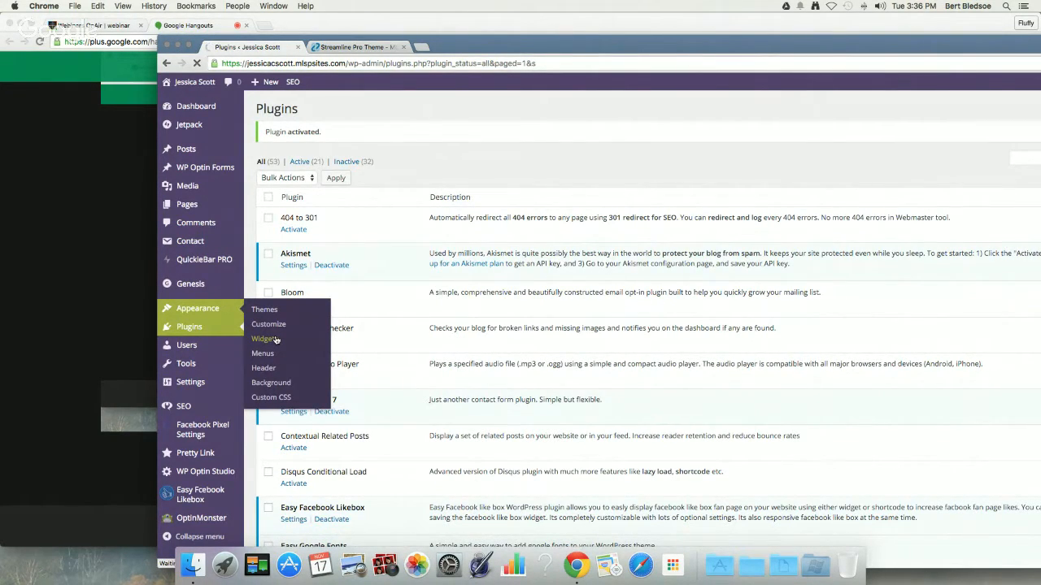
{"action": "left_click", "coordinate": [276, 340]}
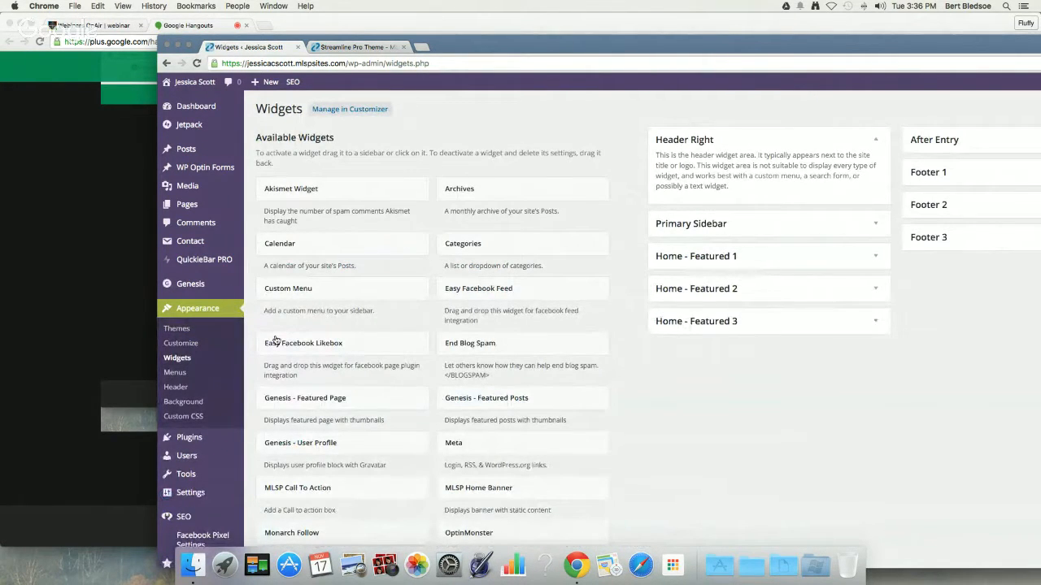
{"action": "key", "text": "ctrl+Up"}
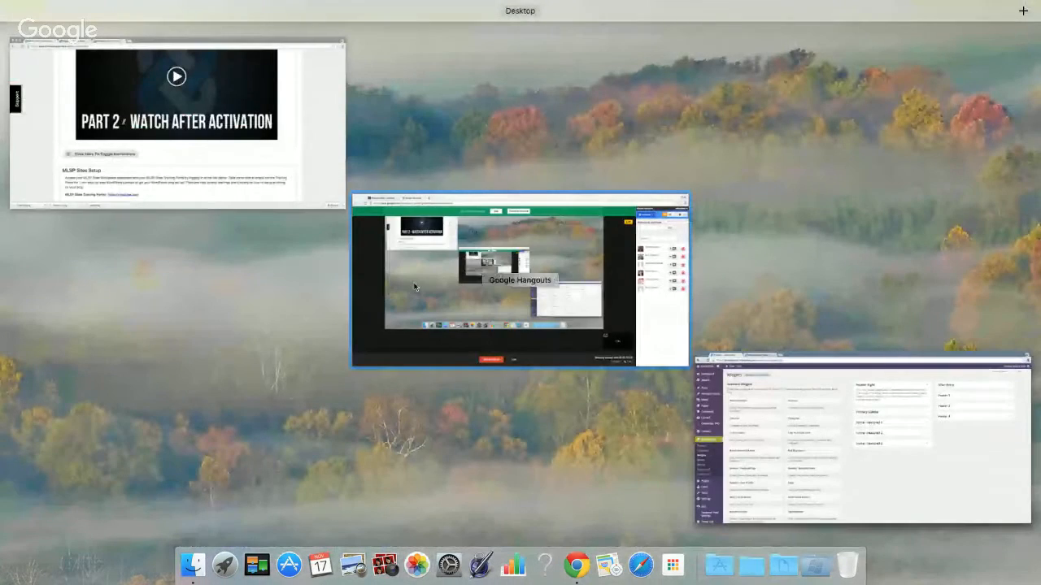
{"action": "left_click", "coordinate": [414, 287]}
{"action": "key", "text": "ctrl+Up"}
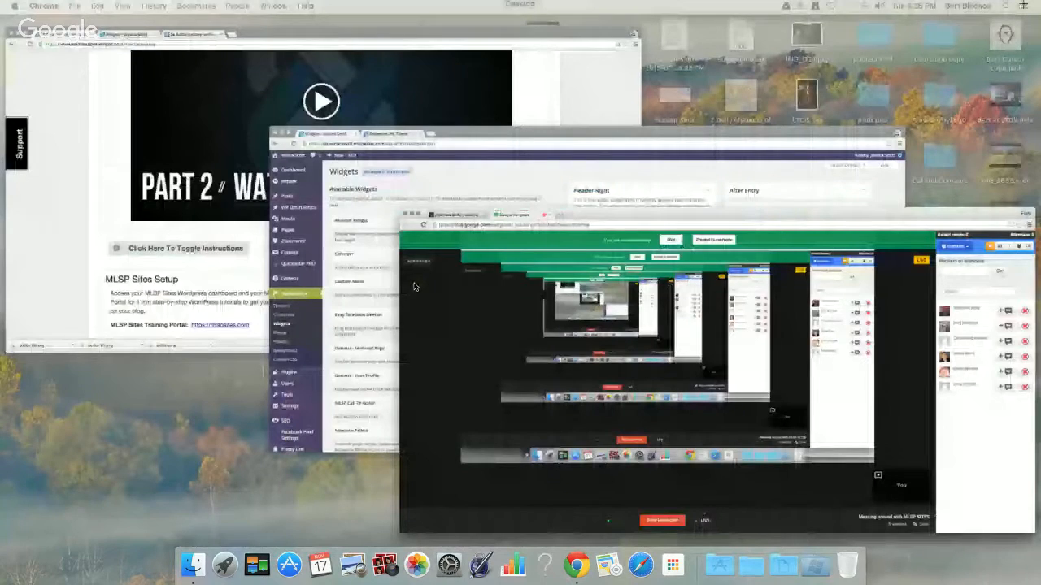
{"action": "left_click", "coordinate": [536, 281]}
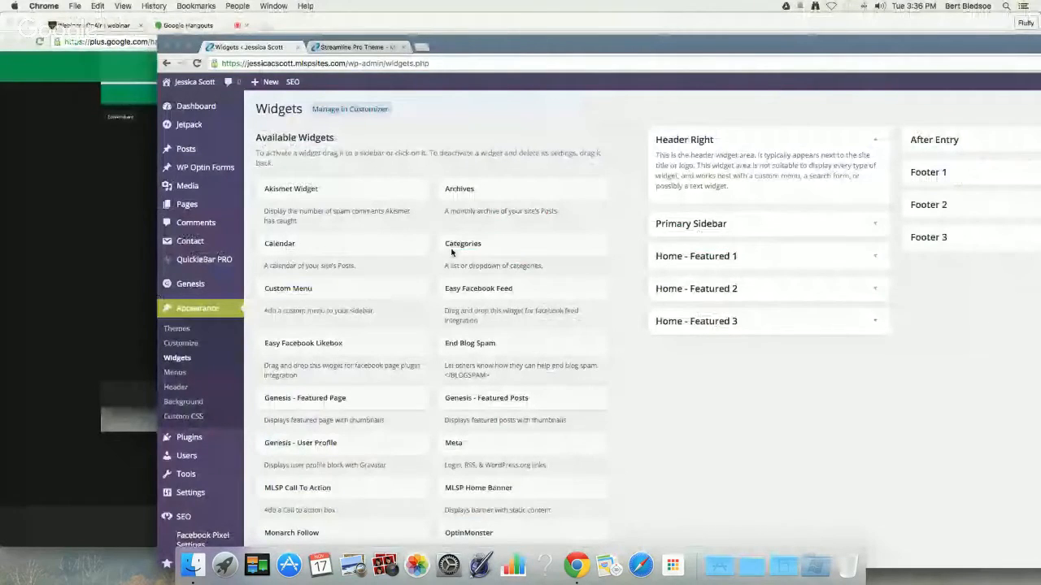
Expand the Home - Featured 3, Home - Featured 2 and Home - Featured 1 widget areas to show their widgets
{"action": "scroll", "coordinate": [451, 252], "scroll_direction": "down", "scroll_amount": 1}
{"action": "left_click", "coordinate": [696, 278]}
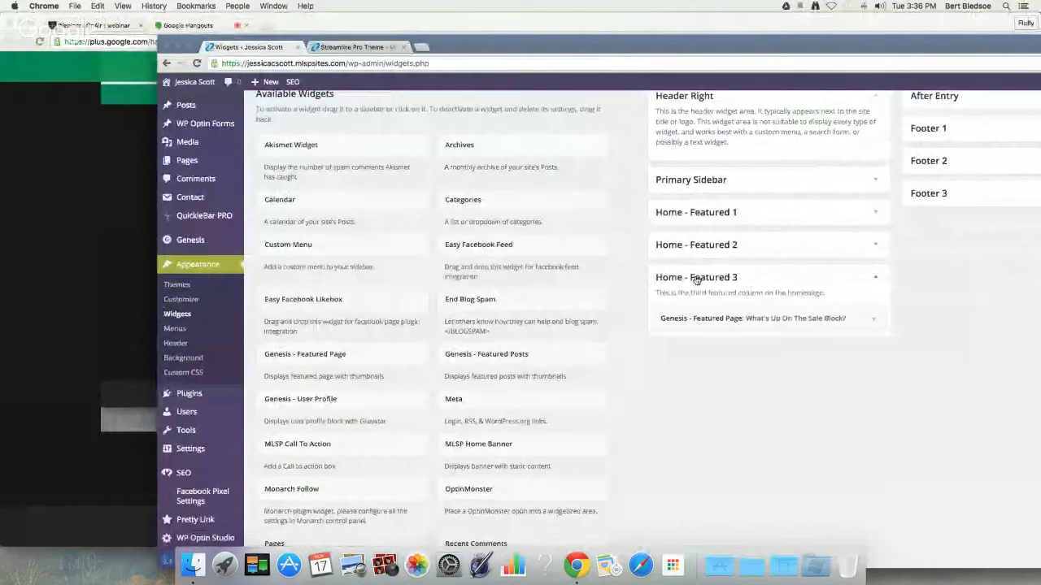
{"action": "left_click", "coordinate": [712, 255]}
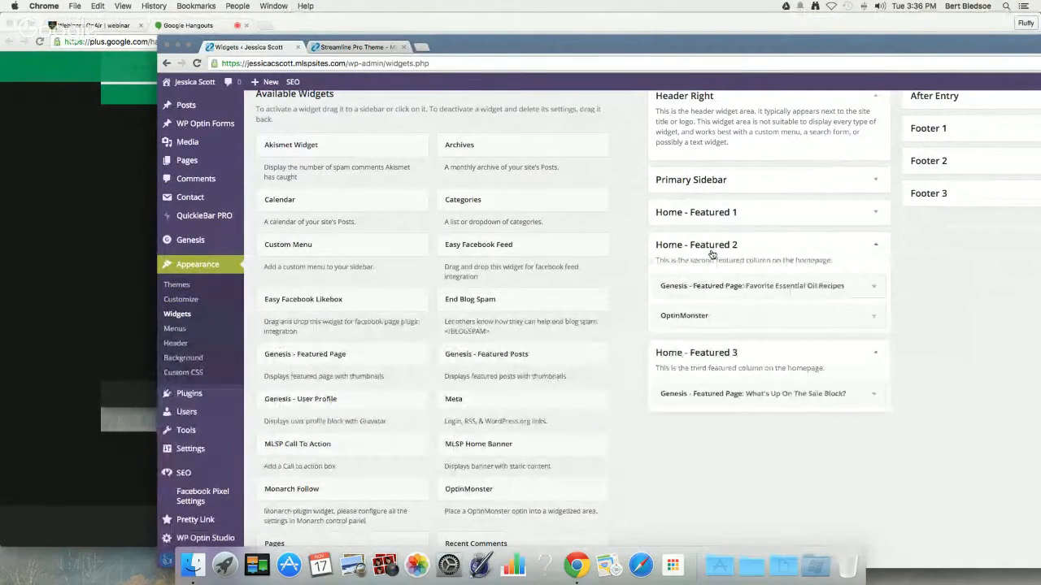
{"action": "left_click", "coordinate": [712, 214]}
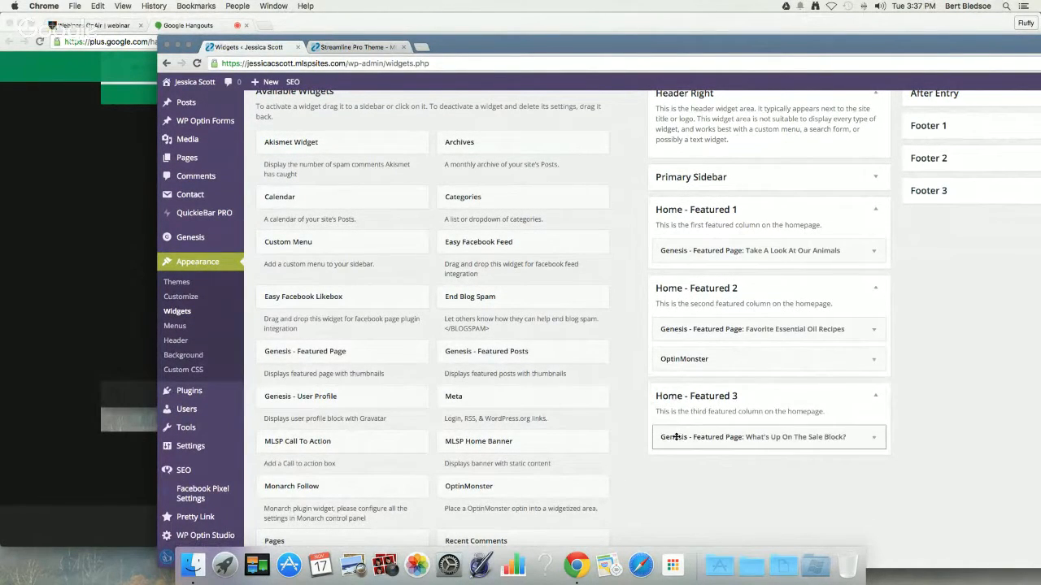
{"action": "scroll", "coordinate": [678, 437], "scroll_direction": "down", "scroll_amount": 2}
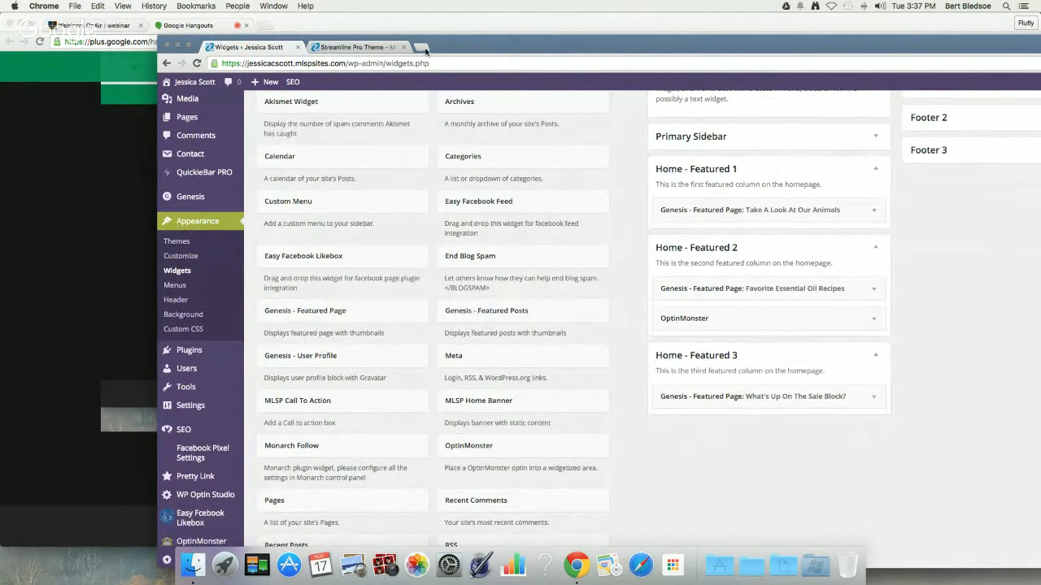
Open the site's home page in a new incognito window and examine its three featured columns
{"action": "left_click", "coordinate": [72, 5]}
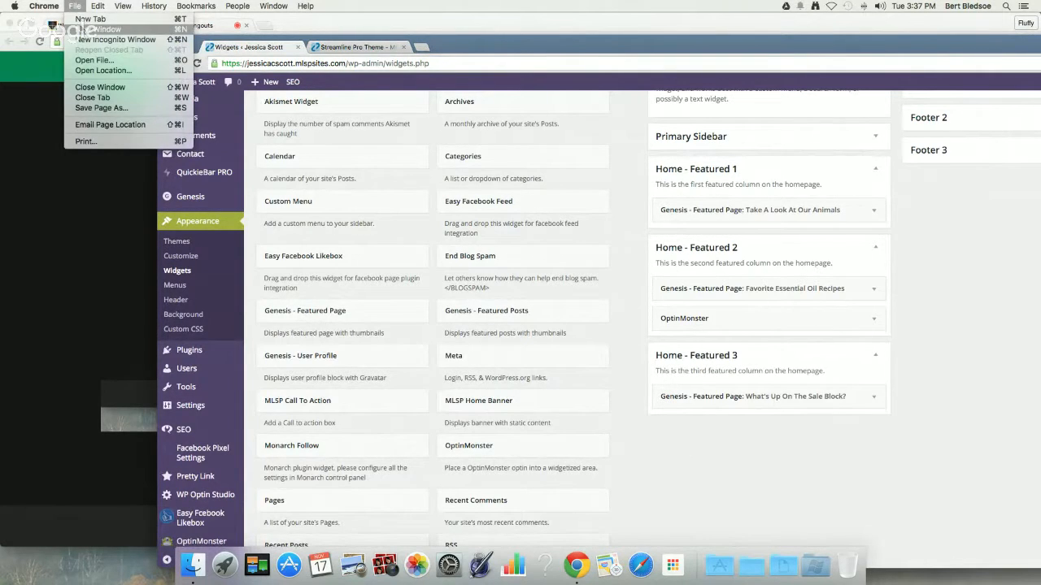
{"action": "left_click", "coordinate": [82, 29]}
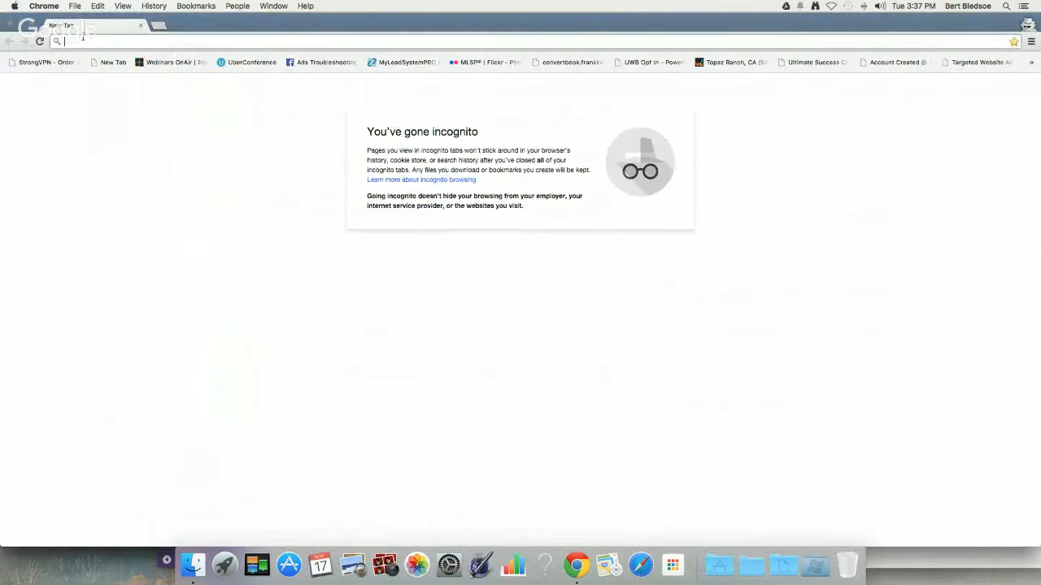
{"action": "type", "text": "jessicacscott.mlspsites.com"}
{"action": "key", "text": "Return"}
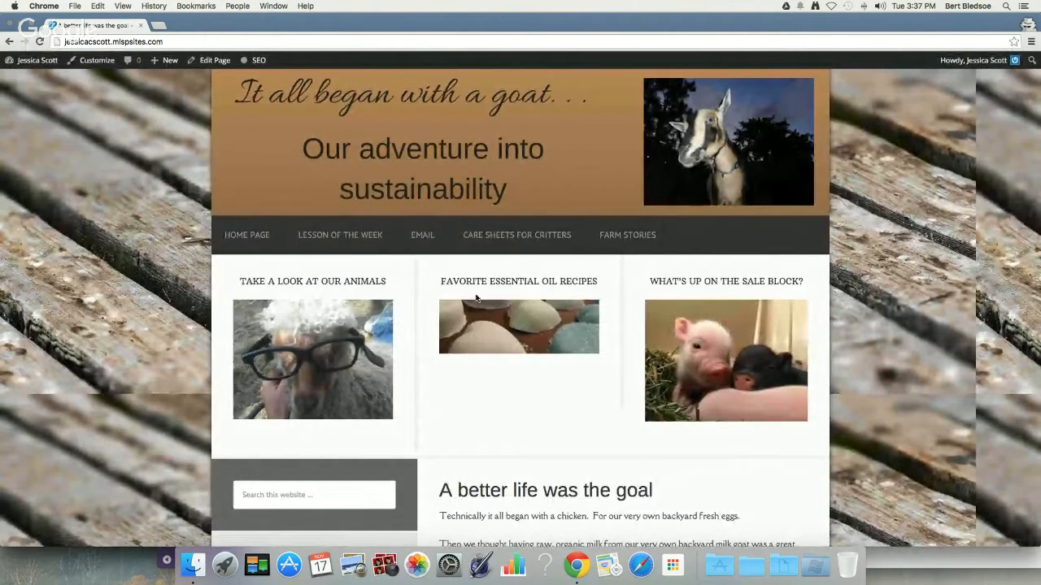
{"action": "scroll", "coordinate": [663, 337], "scroll_direction": "down", "scroll_amount": 2}
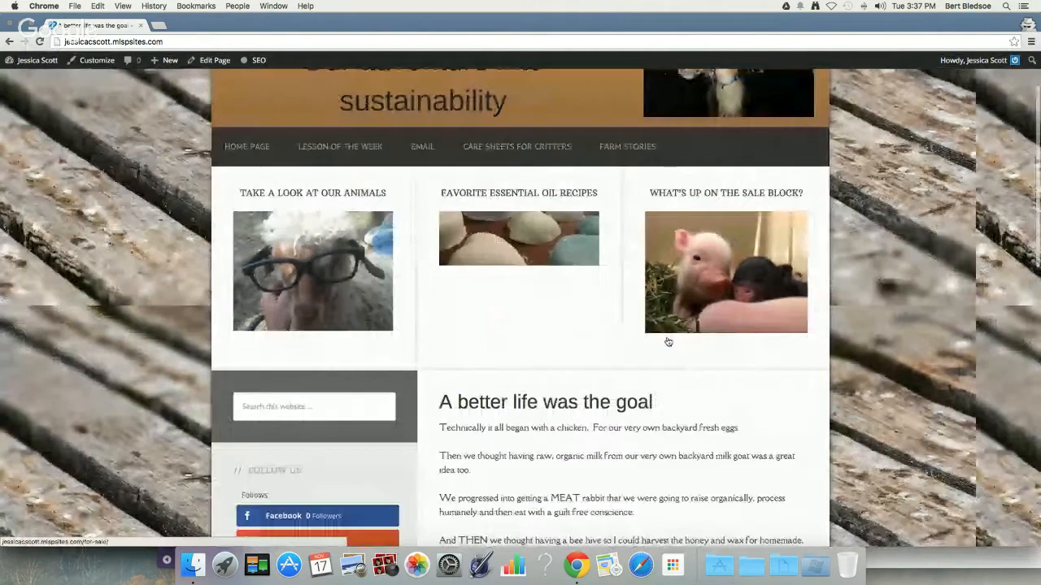
{"action": "scroll", "coordinate": [599, 318], "scroll_direction": "up", "scroll_amount": 2}
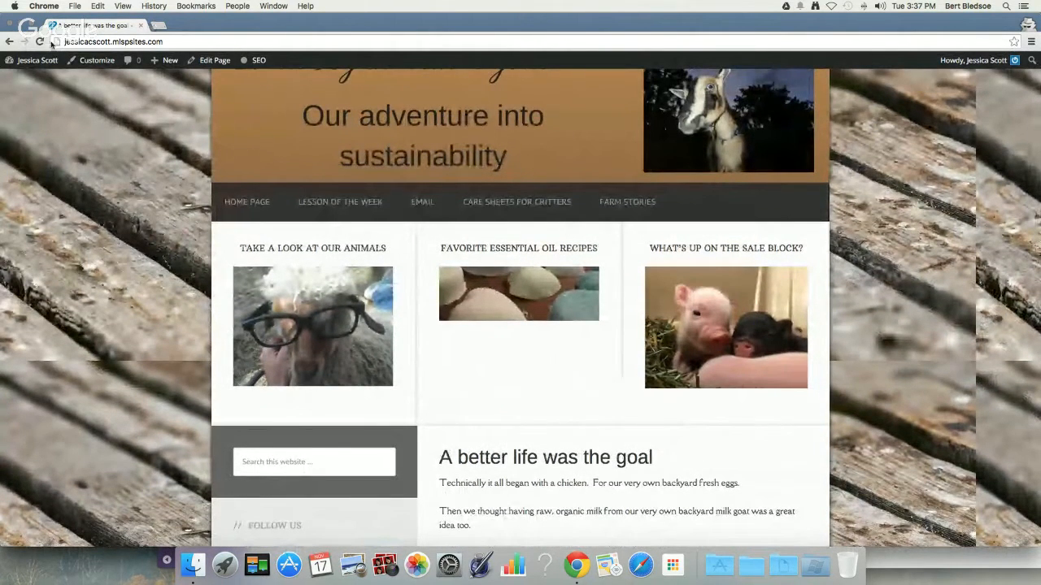
Move the home page window aside and switch through the open windows back to the Widgets page with the expanded featured areas
{"action": "left_click_drag", "start_coordinate": [32, 21], "coordinate": [206, 55]}
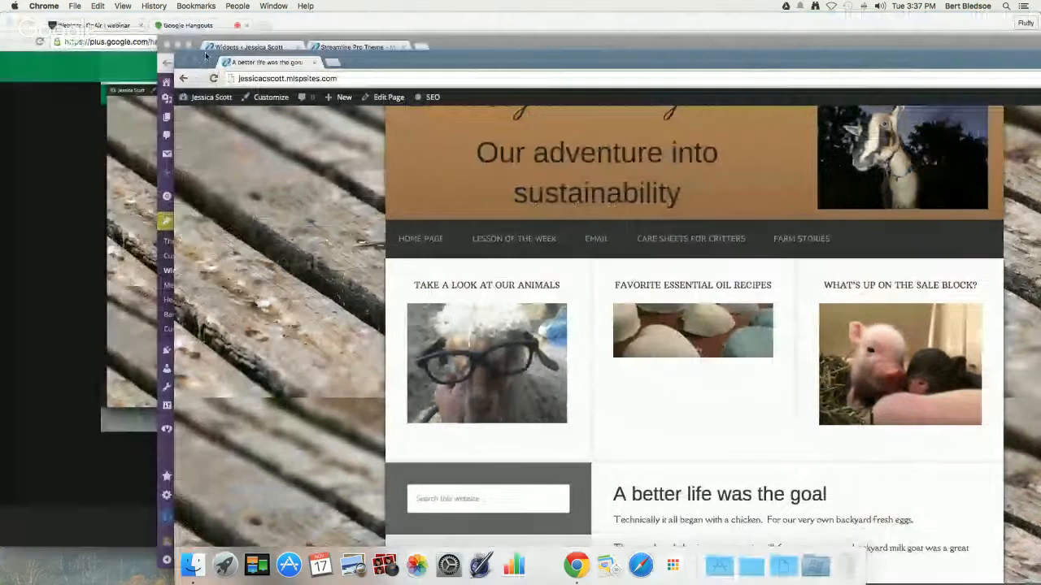
{"action": "left_click", "coordinate": [70, 98]}
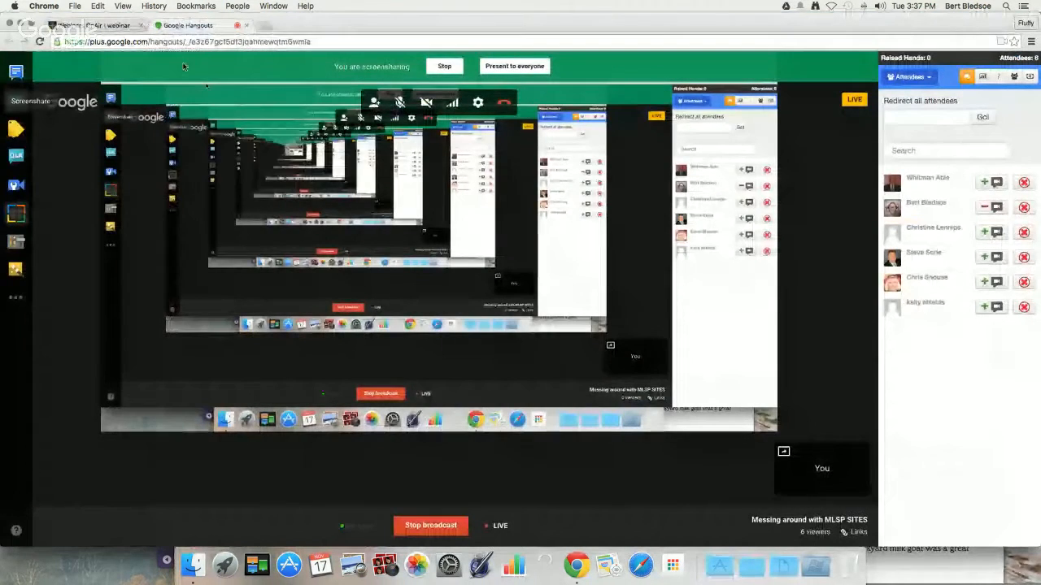
{"action": "key", "text": "ctrl+Up"}
{"action": "left_click", "coordinate": [267, 123]}
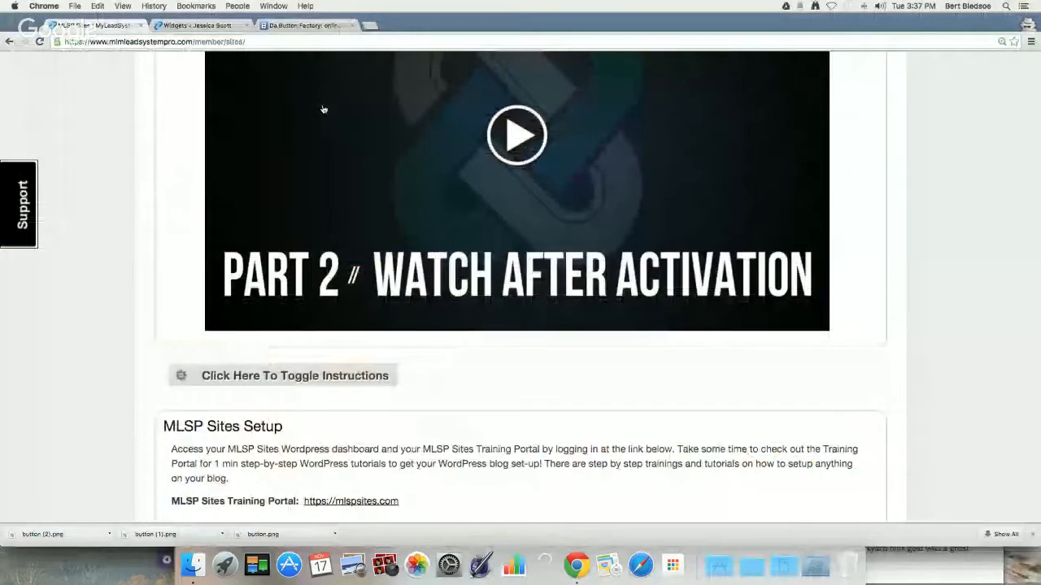
{"action": "key", "text": "super+grave"}
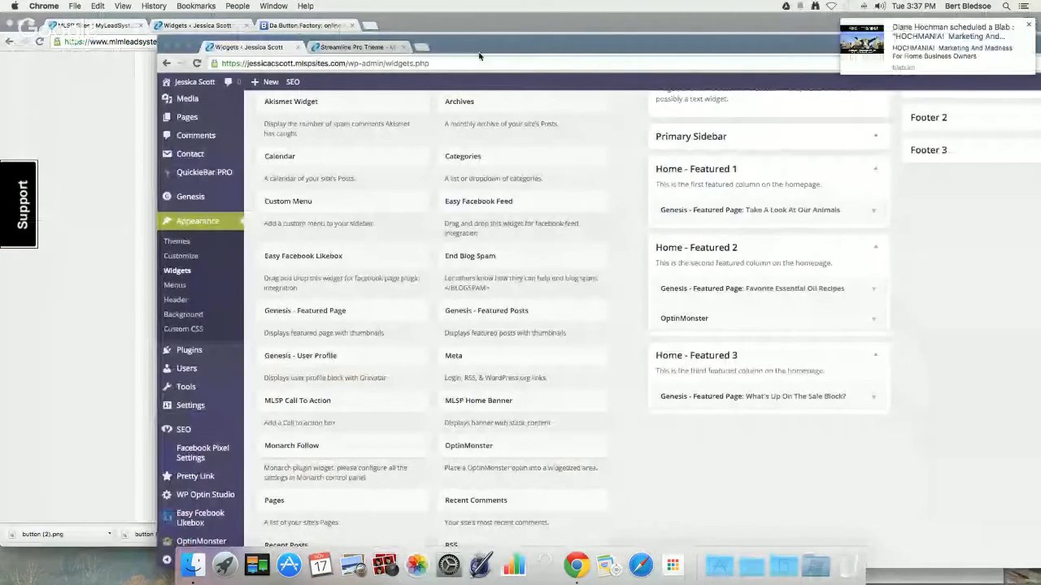
Dismiss the desktop notification and add an MLSP Call To Action widget above the existing widget in Home - Featured 3
{"action": "left_click_drag", "start_coordinate": [464, 46], "coordinate": [370, 29]}
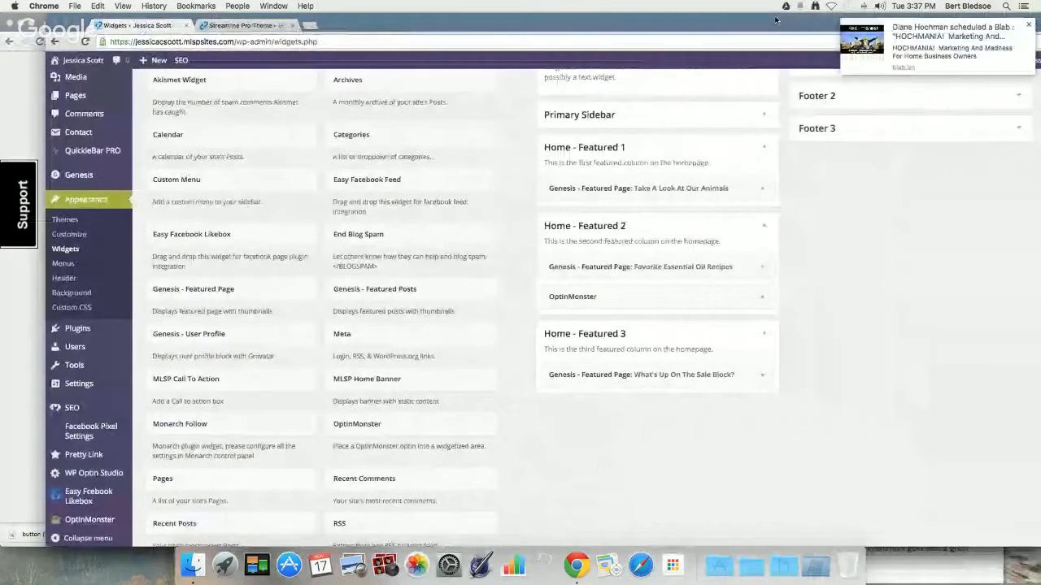
{"action": "left_click", "coordinate": [1027, 24]}
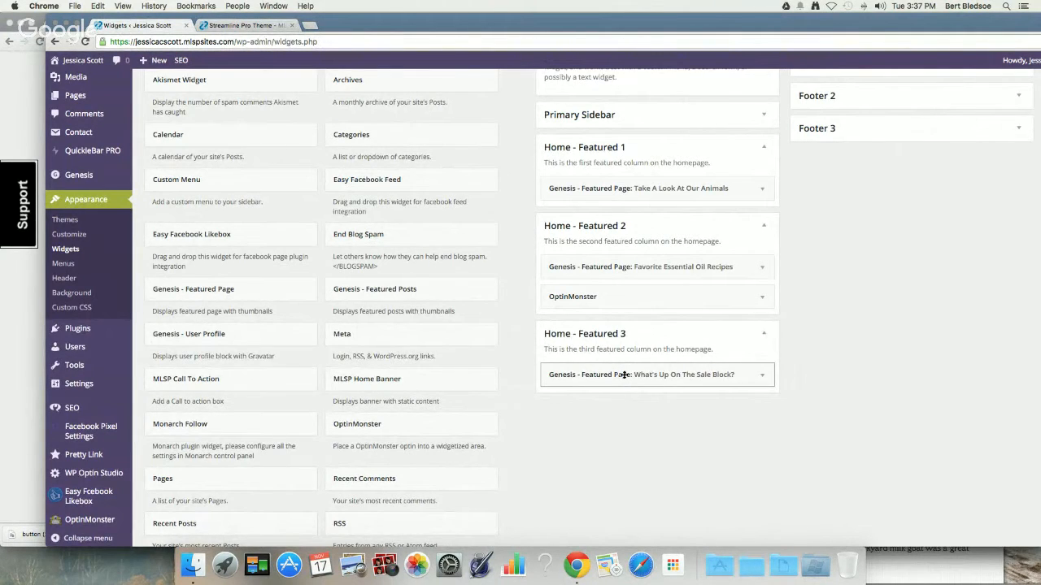
{"action": "scroll", "coordinate": [623, 375], "scroll_direction": "down", "scroll_amount": 5}
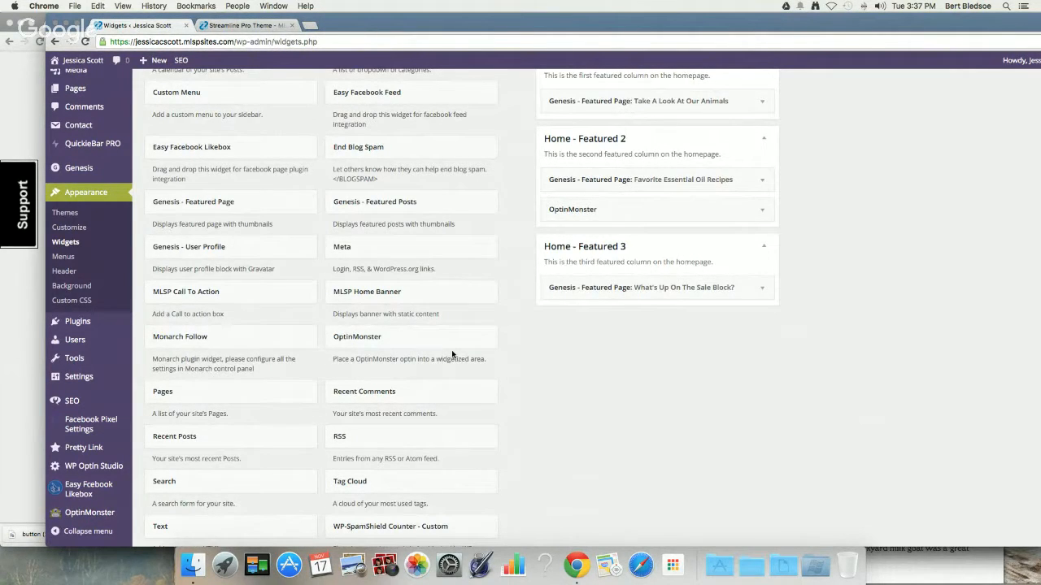
{"action": "left_click_drag", "start_coordinate": [645, 295], "coordinate": [644, 294]}
Look through the campaign choices of the new MLSP Call To Action widget, keeping Custom selected
{"action": "left_click", "coordinate": [593, 326]}
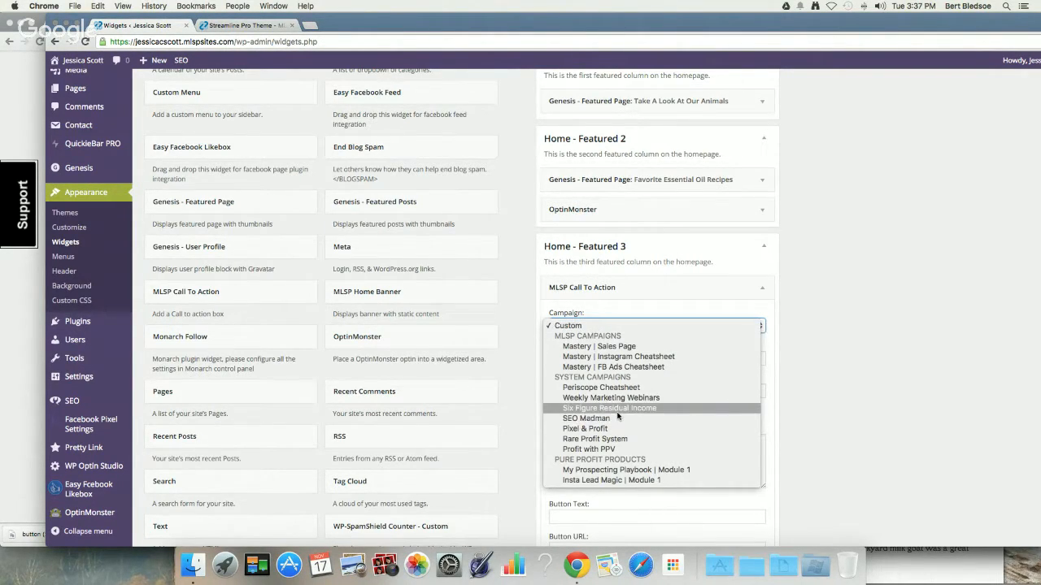
{"action": "left_click", "coordinate": [636, 314]}
{"action": "left_click", "coordinate": [576, 358]}
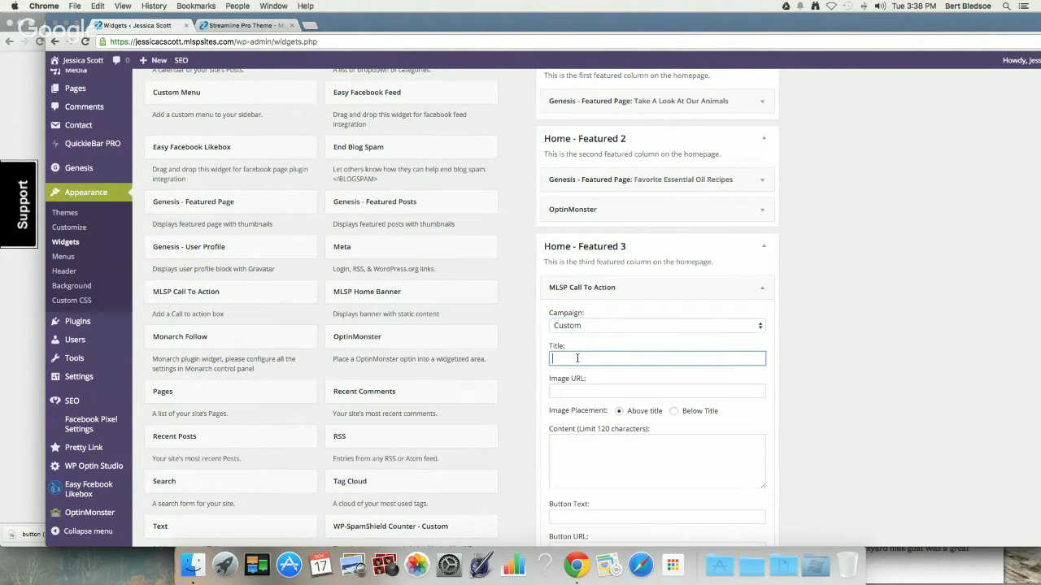
{"action": "left_click", "coordinate": [609, 325]}
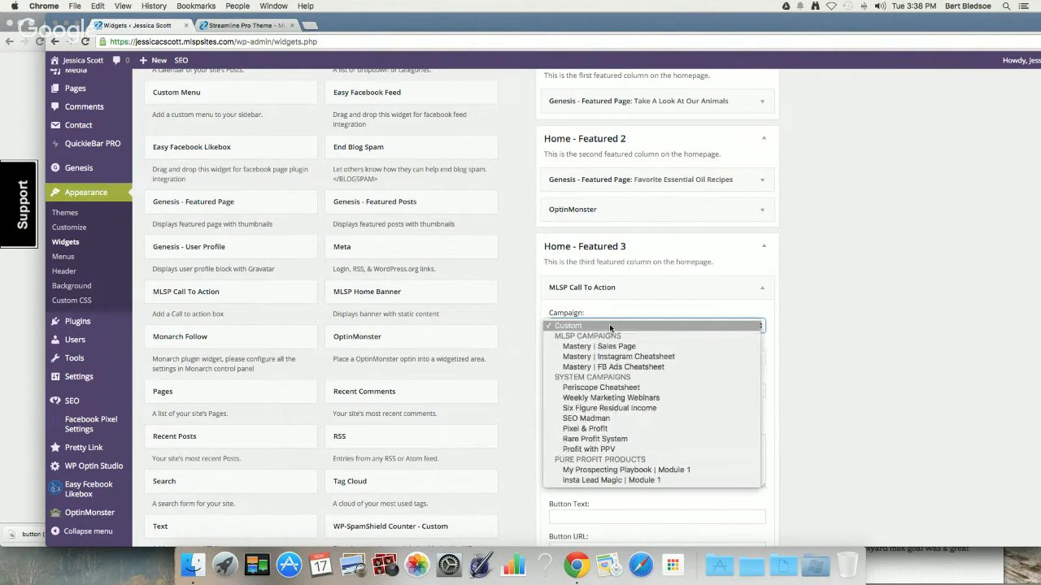
{"action": "left_click", "coordinate": [610, 325]}
{"action": "left_click", "coordinate": [610, 326]}
{"action": "left_click", "coordinate": [610, 326]}
Title the call-to-action widget "What's Up On The Sale's Block?" and set its image placement to Below Title
{"action": "left_click", "coordinate": [580, 359]}
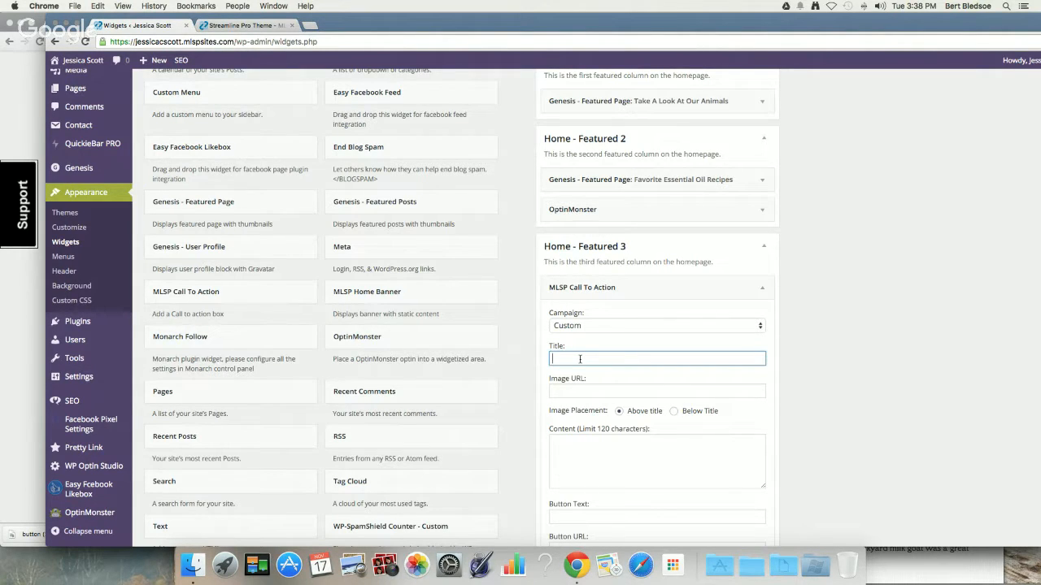
{"action": "scroll", "coordinate": [594, 374], "scroll_direction": "down", "scroll_amount": 5}
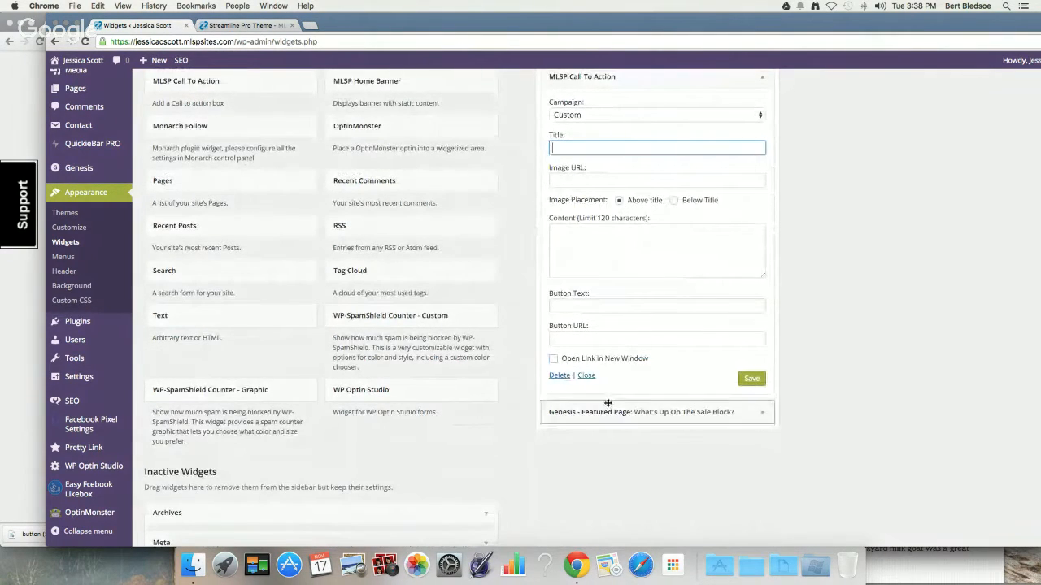
{"action": "scroll", "coordinate": [679, 434], "scroll_direction": "up", "scroll_amount": 3}
{"action": "type", "text": "What's Up On The Sales"}
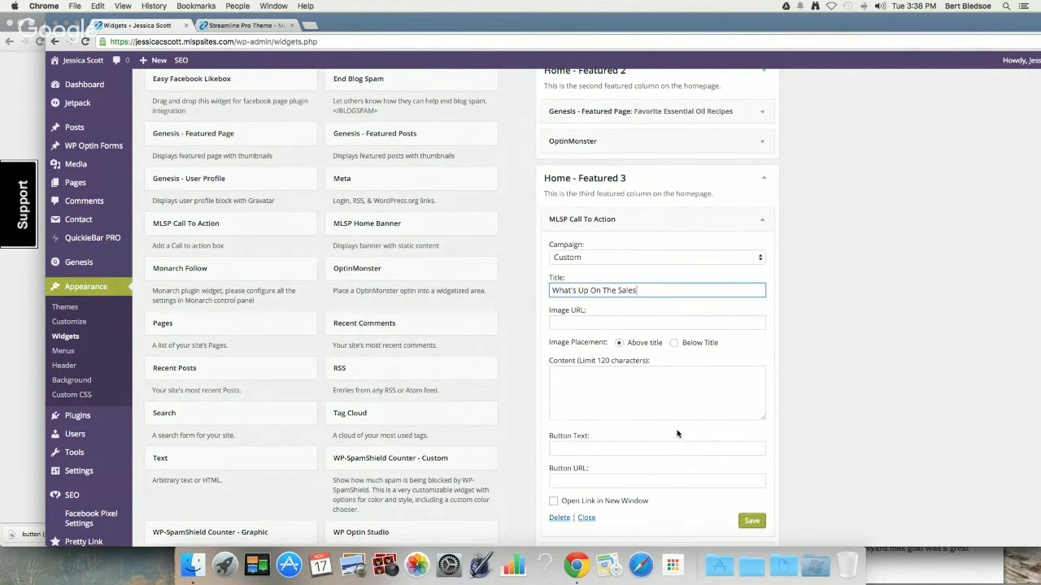
{"action": "key", "text": "BackSpace"}
{"action": "type", "text": "'s Block?"}
{"action": "left_click", "coordinate": [579, 325]}
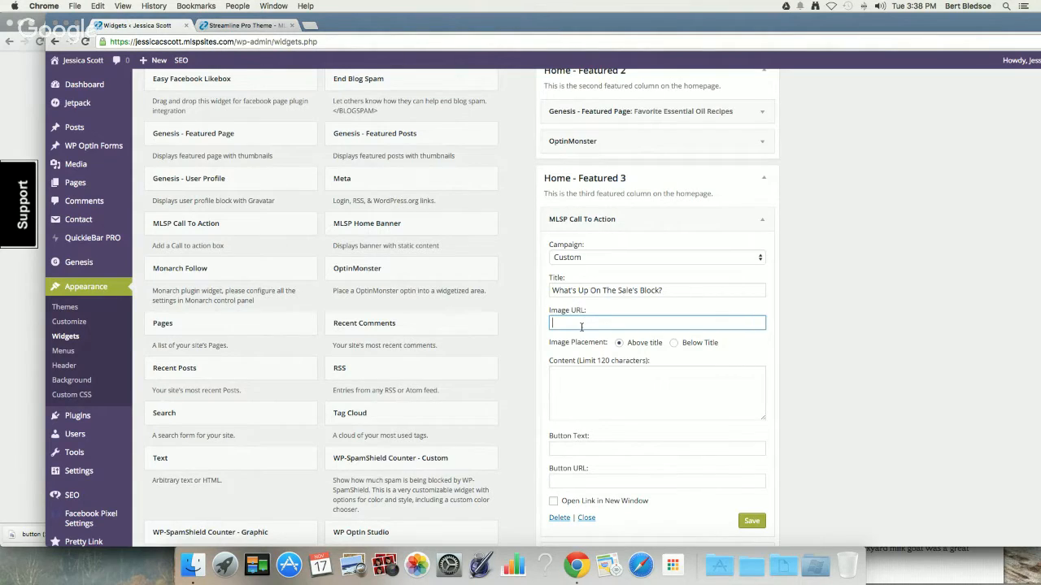
{"action": "left_click", "coordinate": [676, 344]}
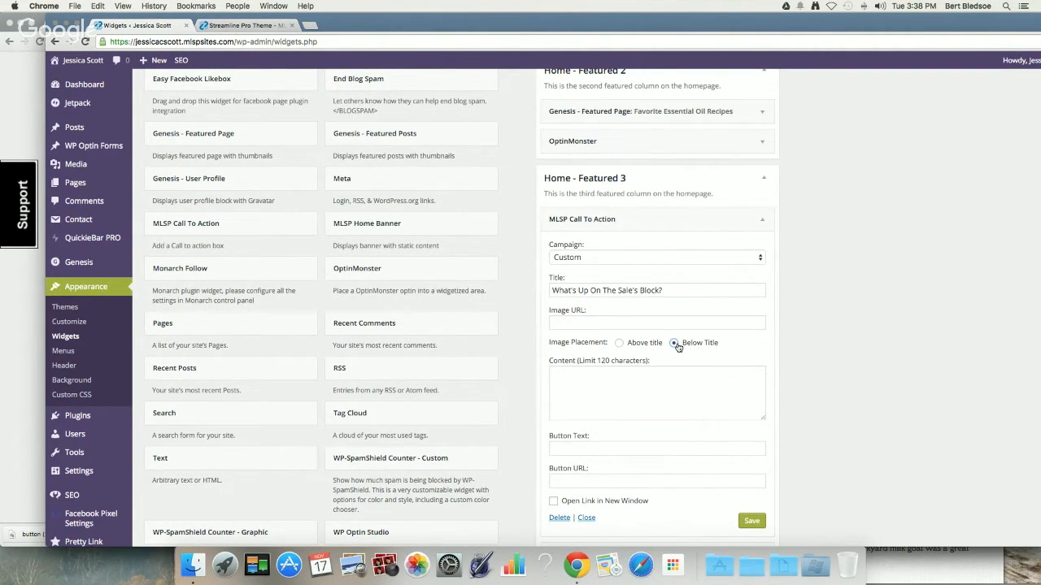
Enter the widget content "Take a look at the farm friends we have for sale currently. This page changes frequently so come by and visit often"
{"action": "scroll", "coordinate": [677, 345], "scroll_direction": "down", "scroll_amount": 2}
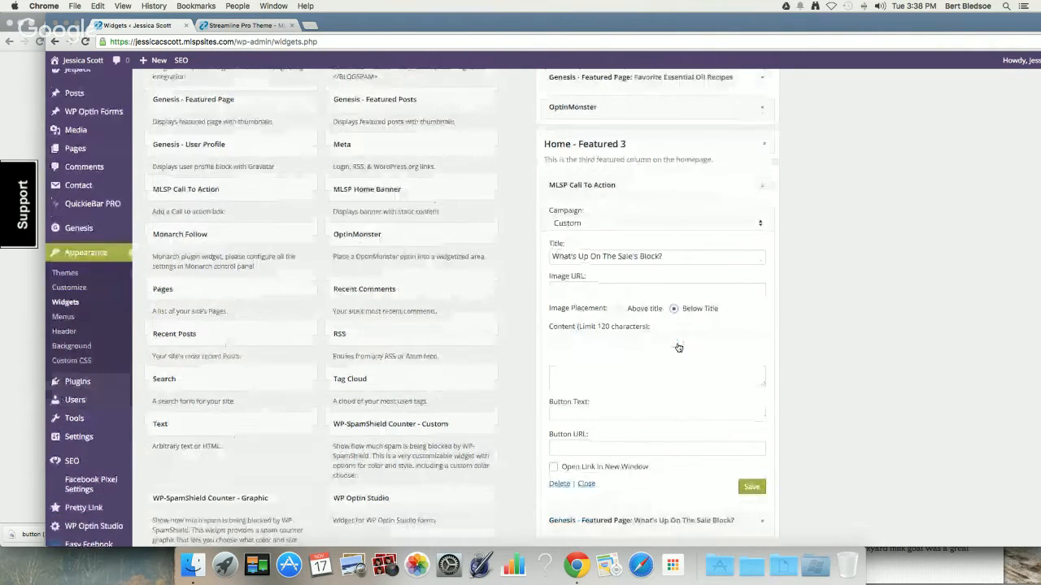
{"action": "left_click", "coordinate": [640, 327]}
{"action": "type", "text": "Take a "}
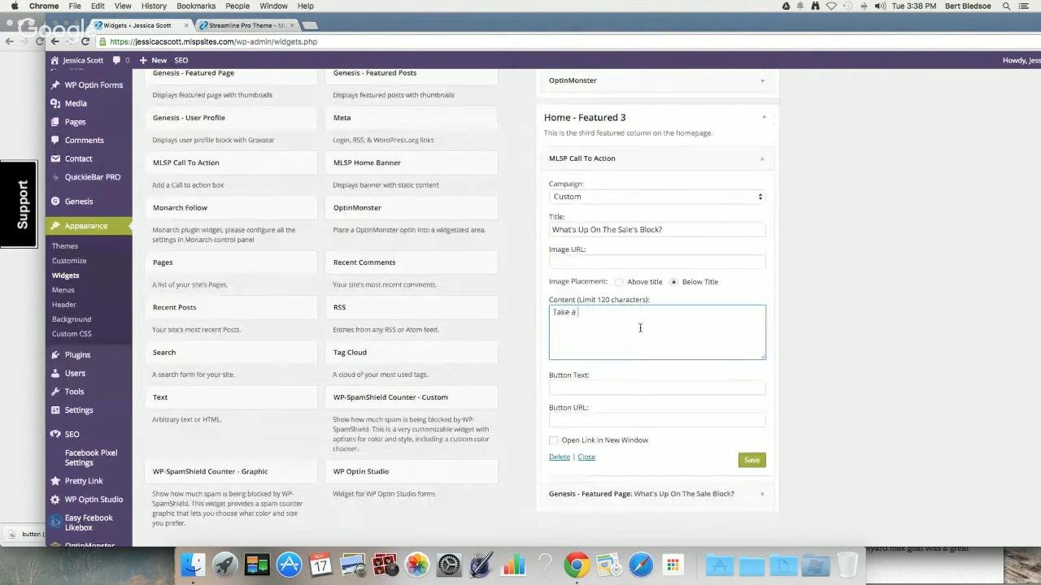
{"action": "type", "text": "look at the "}
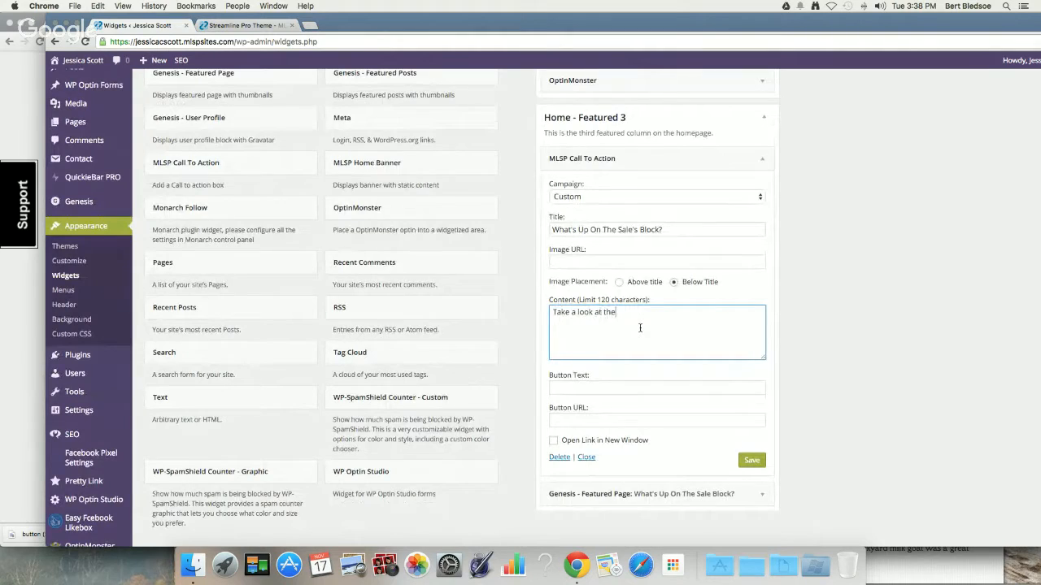
{"action": "type", "text": "c"}
{"action": "type", "text": "farm frei"}
{"action": "key", "text": "BackSpace"}
{"action": "key", "text": "BackSpace"}
{"action": "type", "text": "iends we have for sales"}
{"action": "key", "text": "BackSpace"}
{"action": "key", "text": "BackSpace"}
{"action": "key", "text": "BackSpace"}
{"action": "type", "text": "le currently.This "}
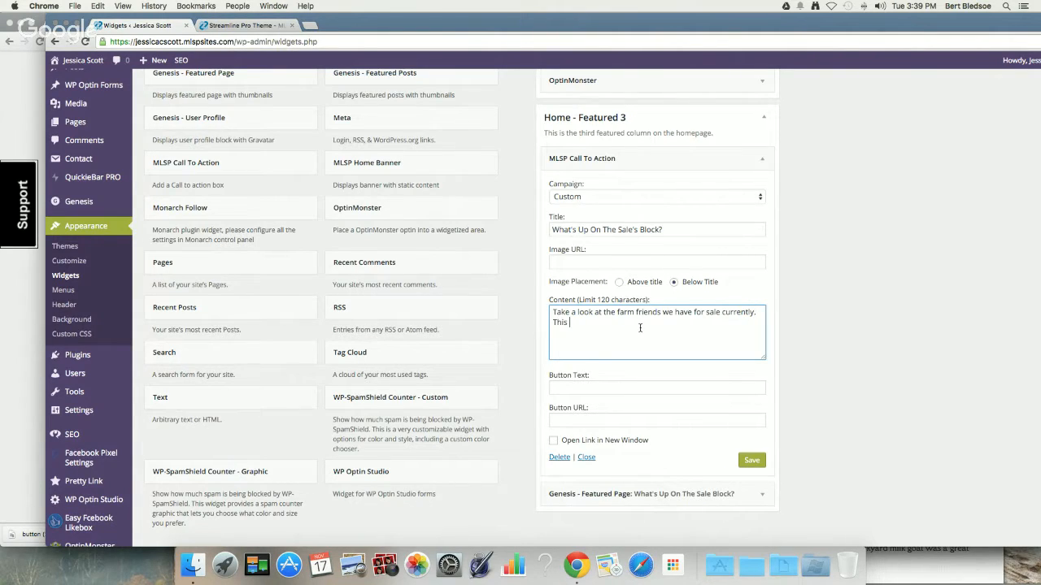
{"action": "type", "text": "page changes frequently so come by and visit i"}
{"action": "type", "text": "ften to"}
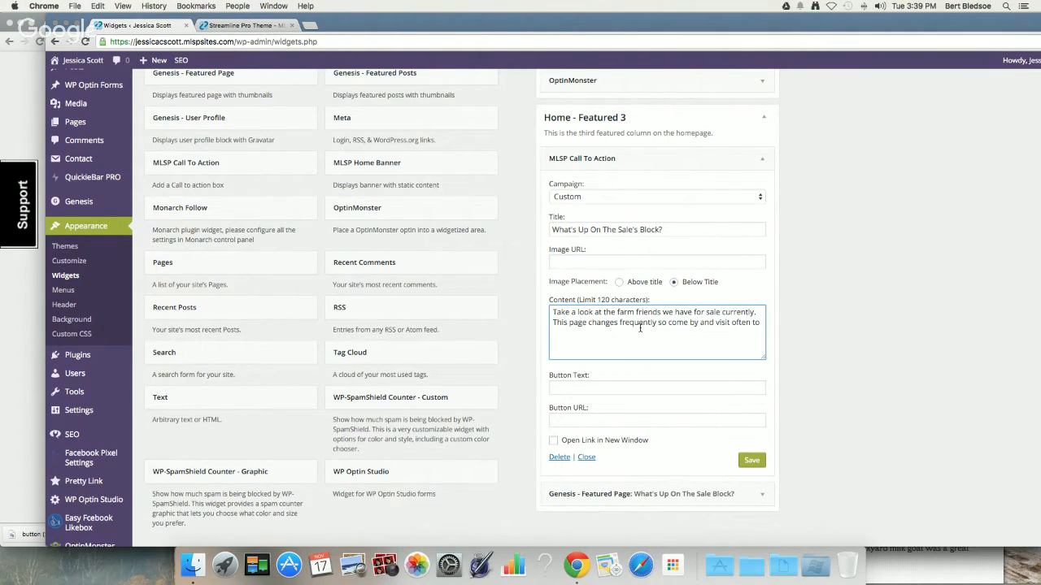
{"action": "key", "text": "BackSpace"}
{"action": "key", "text": "BackSpace"}
{"action": "key", "text": "BackSpace"}
{"action": "key", "text": "BackSpace"}
Set the call-to-action widget's button text to "On The Block"
{"action": "left_click", "coordinate": [606, 387]}
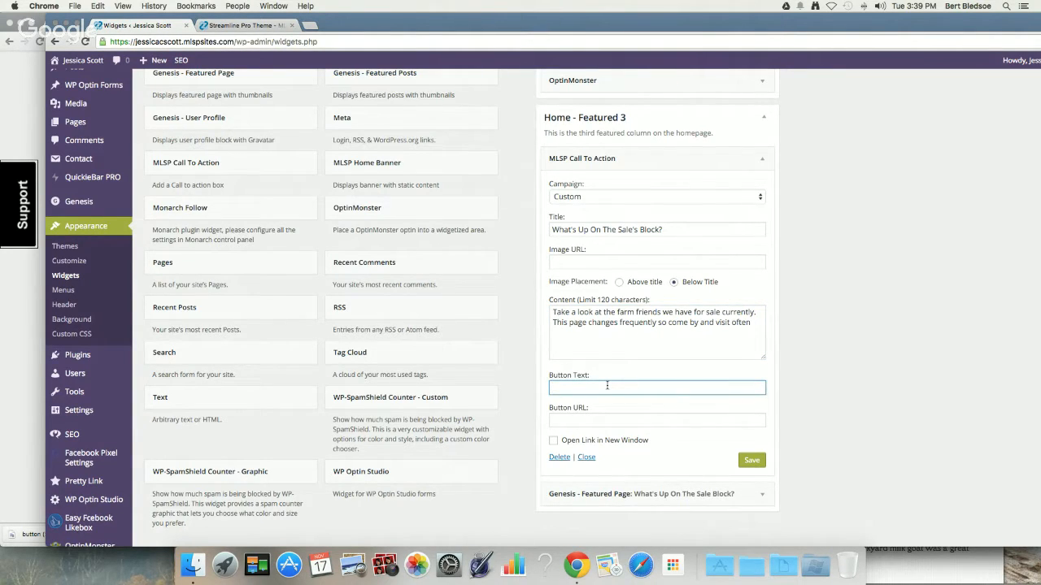
{"action": "type", "text": "Check o"}
{"action": "key", "text": "BackSpace"}
{"action": "type", "text": "Out"}
{"action": "key", "text": "BackSpace"}
{"action": "key", "text": "BackSpace"}
{"action": "key", "text": "BackSpace"}
{"action": "key", "text": "BackSpace"}
{"action": "key", "text": "BackSpace"}
{"action": "key", "text": "BackSpace"}
{"action": "key", "text": "BackSpace"}
{"action": "key", "text": "BackSpace"}
{"action": "key", "text": "BackSpace"}
{"action": "key", "text": "BackSpace"}
{"action": "type", "text": "On The Block"}
Enter the site's base address as the button URL, make the link open in a new window, and save the widget
{"action": "left_click", "coordinate": [594, 419]}
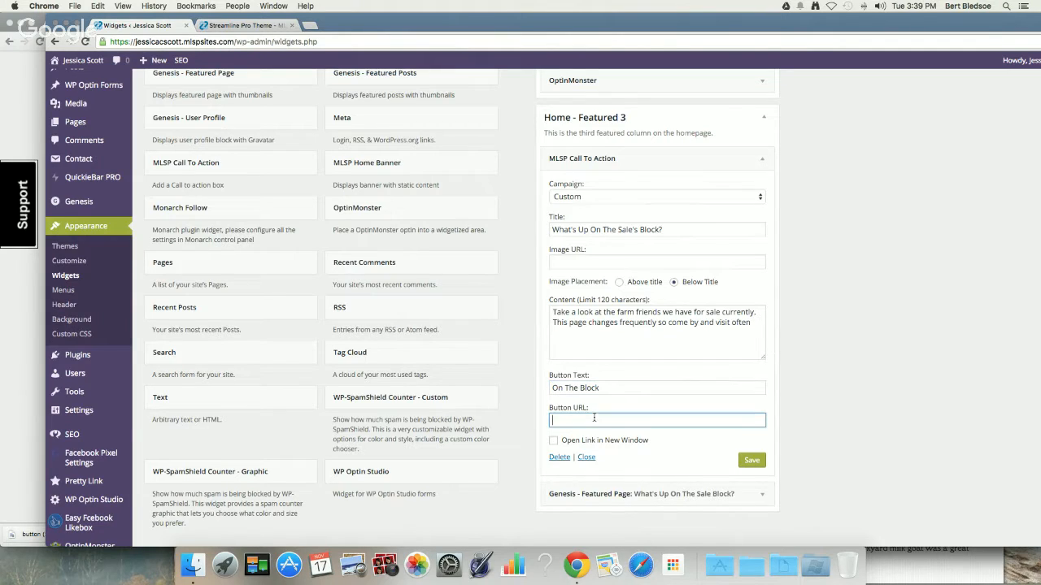
{"action": "type", "text": "http://jessicacscott.mlspsites.com/"}
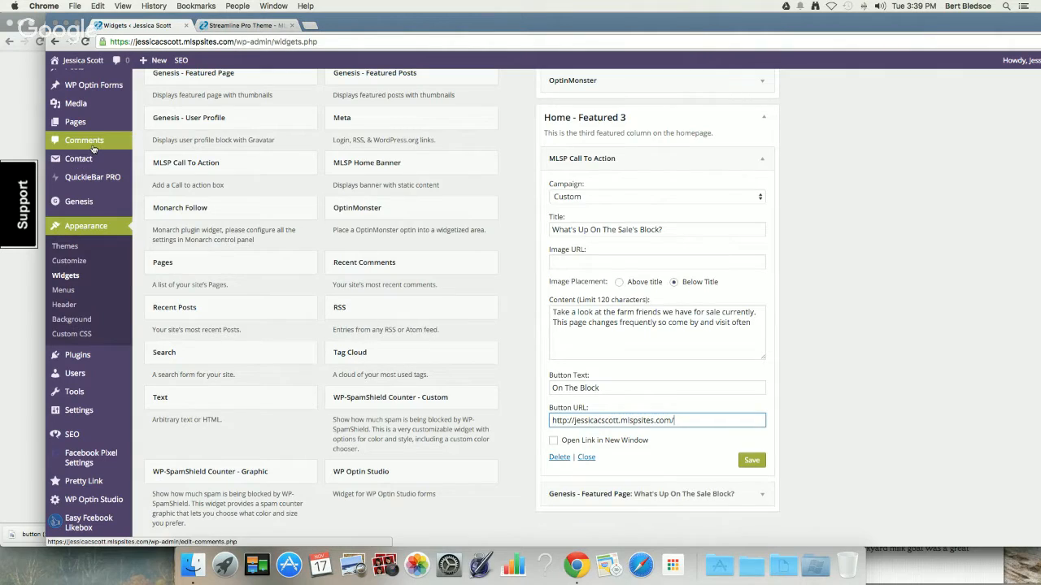
{"action": "mouse_move", "coordinate": [81, 119]}
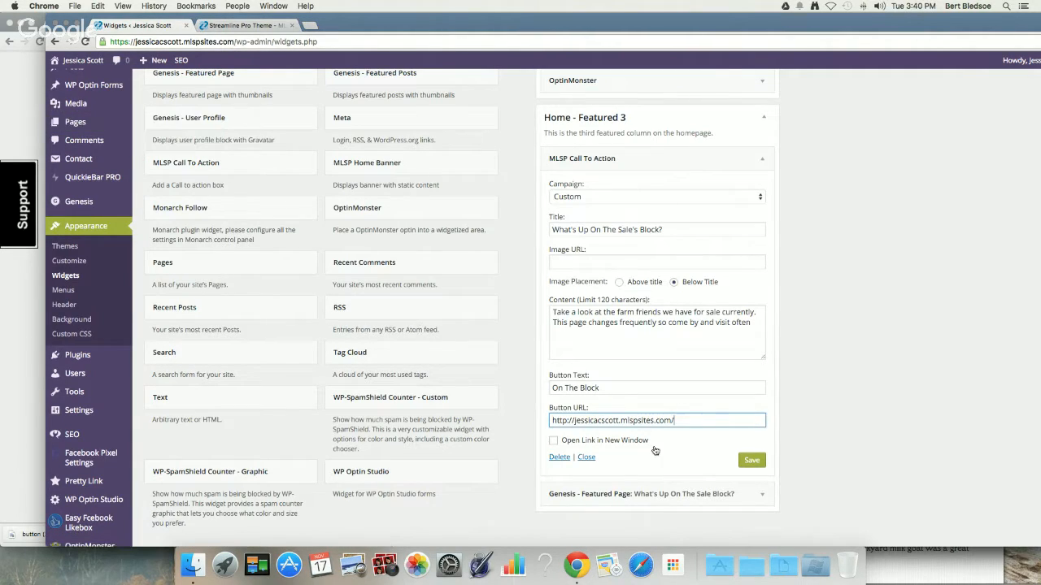
{"action": "left_click", "coordinate": [553, 440]}
{"action": "left_click", "coordinate": [751, 460]}
List all of the site's pages and create a blank document in the Pages app, placed beside the list
{"action": "mouse_move", "coordinate": [86, 133]}
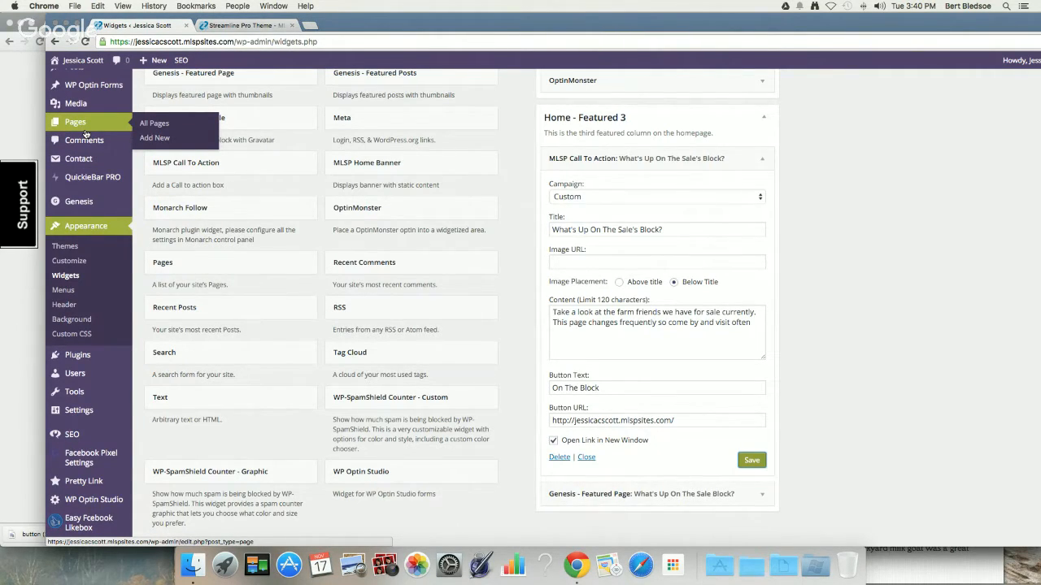
{"action": "left_click", "coordinate": [167, 130]}
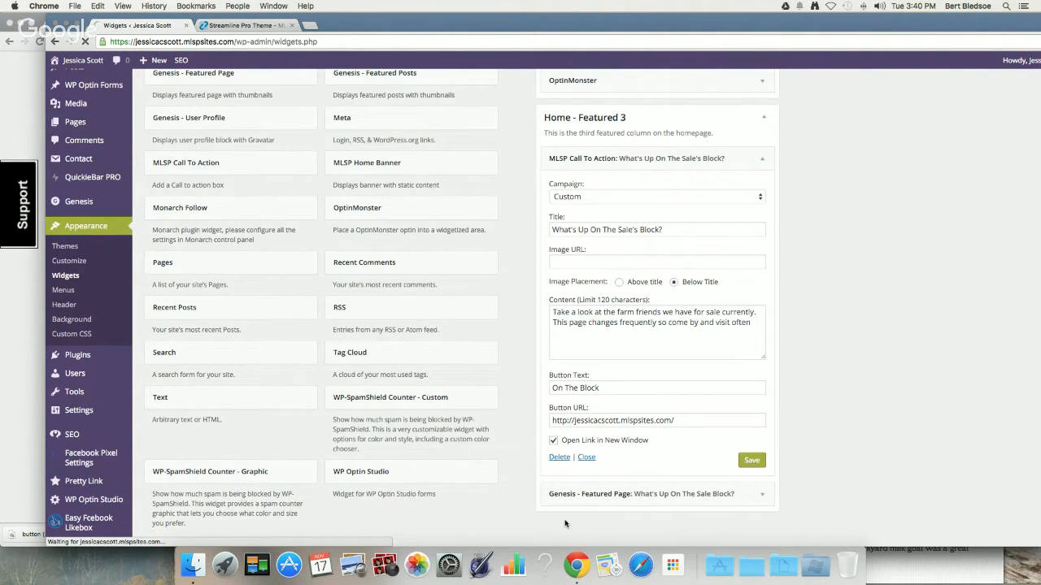
{"action": "left_click", "coordinate": [480, 565]}
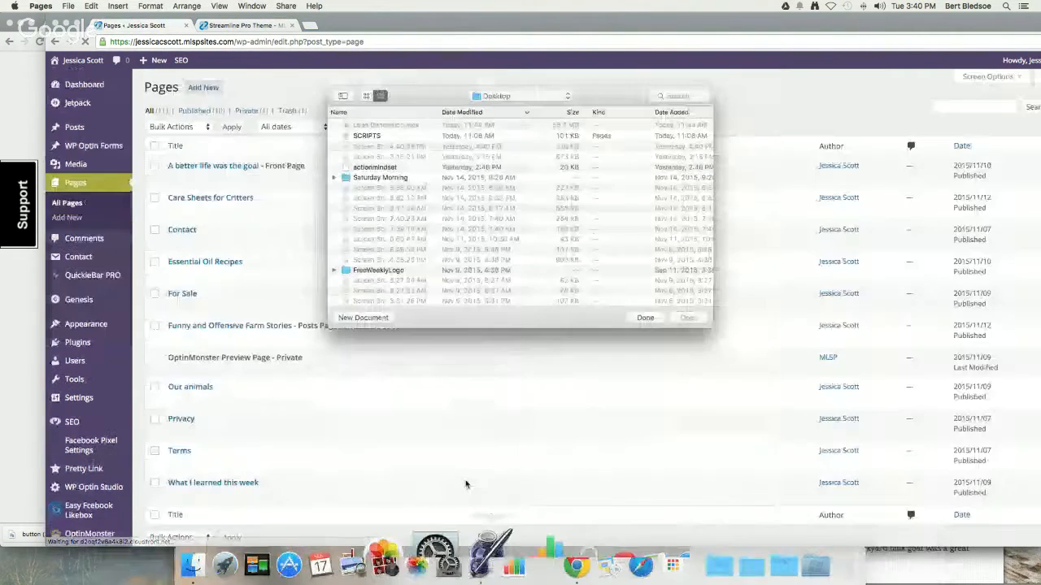
{"action": "left_click", "coordinate": [362, 317]}
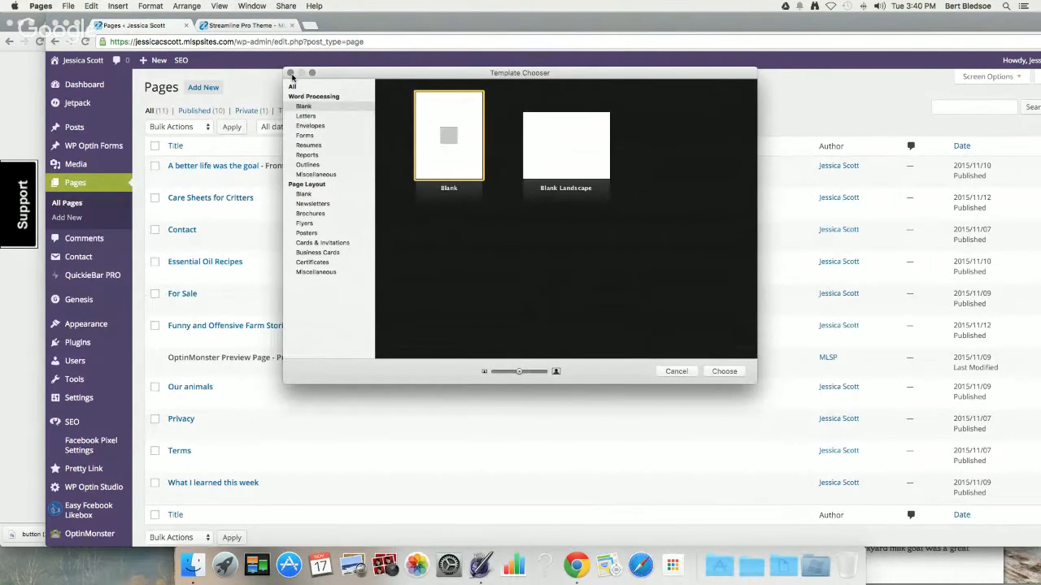
{"action": "key", "text": "Return"}
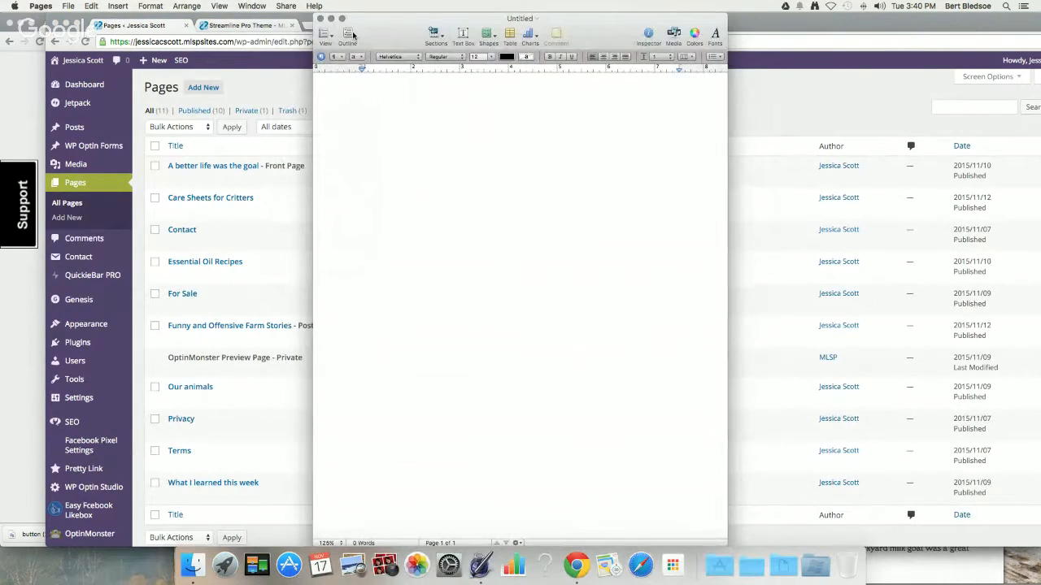
{"action": "left_click_drag", "start_coordinate": [371, 31], "coordinate": [833, 123]}
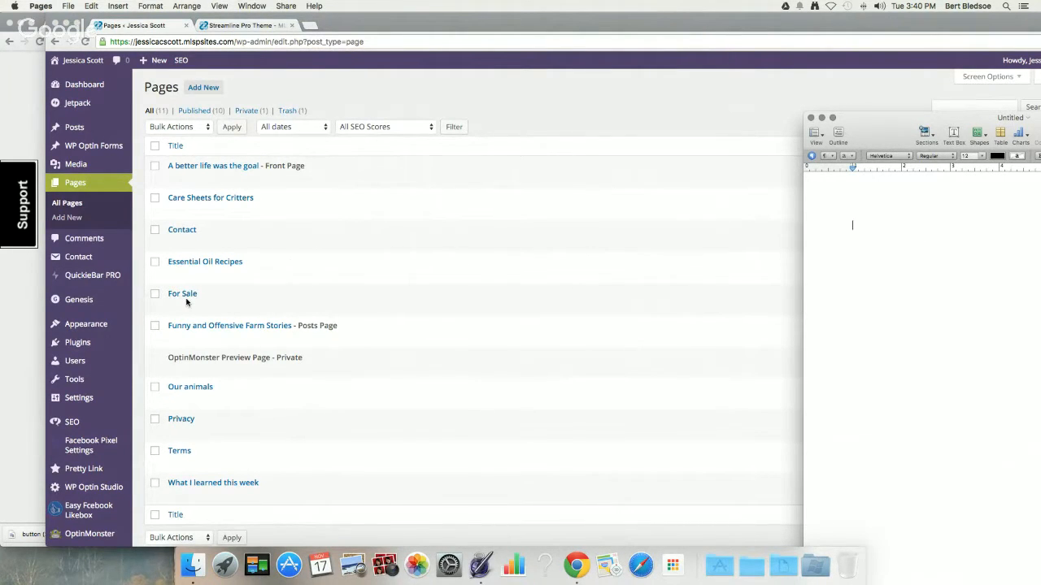
Open the For Sale page for editing and look over its content and permalink
{"action": "left_click", "coordinate": [205, 314]}
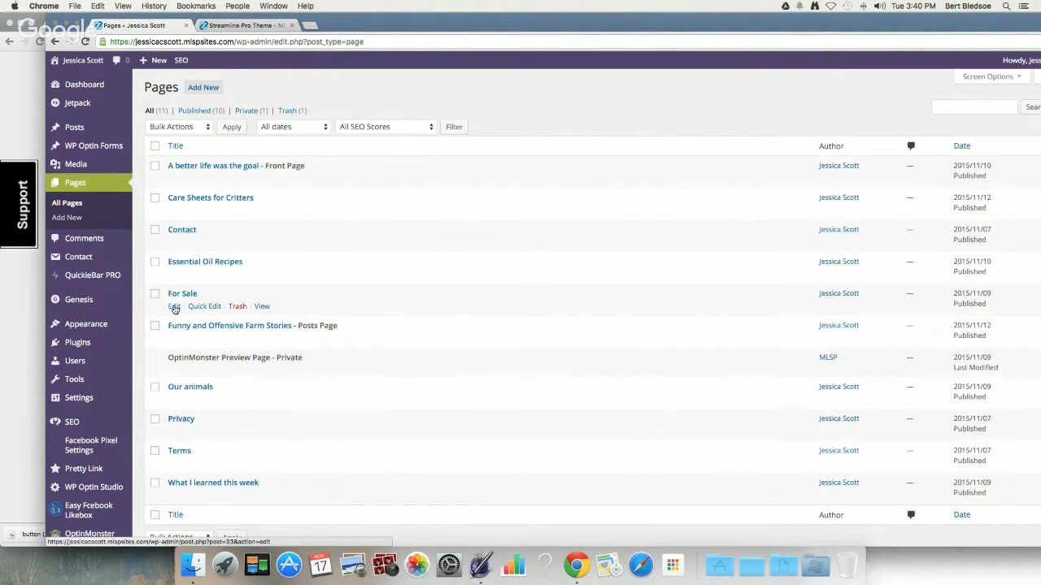
{"action": "left_click", "coordinate": [174, 307]}
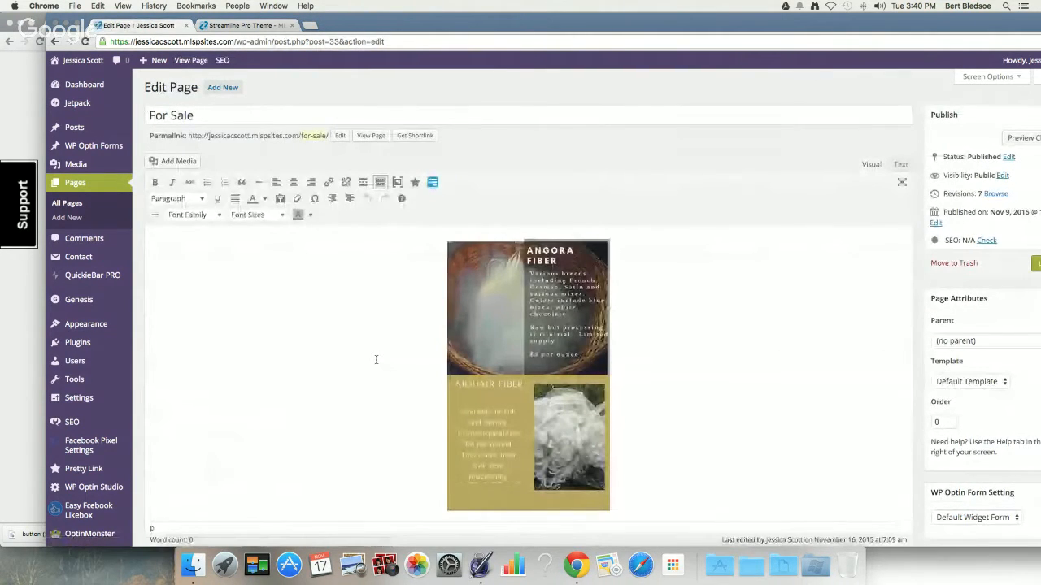
{"action": "scroll", "coordinate": [376, 359], "scroll_direction": "down", "scroll_amount": 5}
{"action": "scroll", "coordinate": [375, 360], "scroll_direction": "up", "scroll_amount": 4}
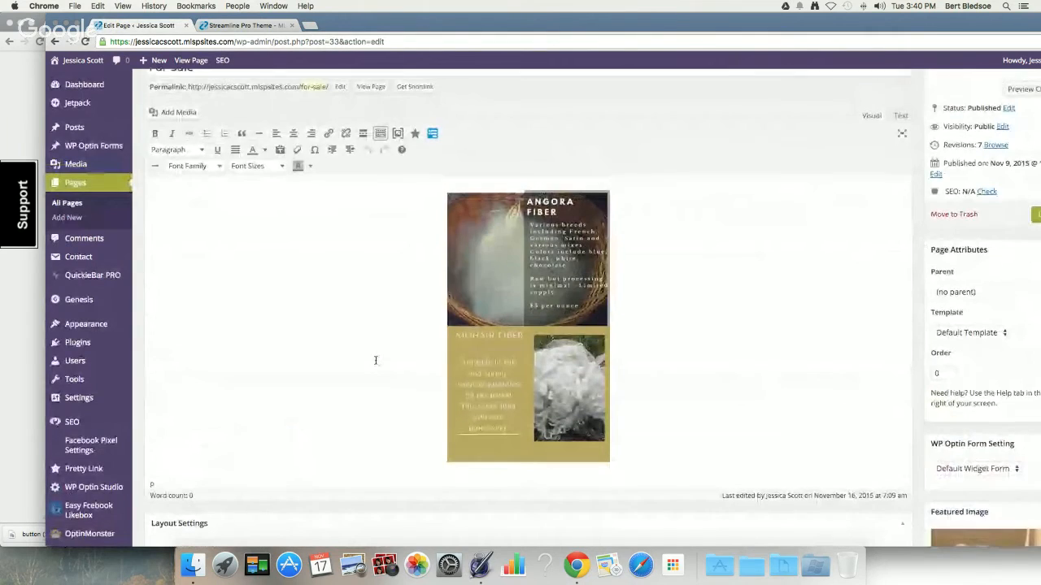
{"action": "scroll", "coordinate": [374, 360], "scroll_direction": "up", "scroll_amount": 1}
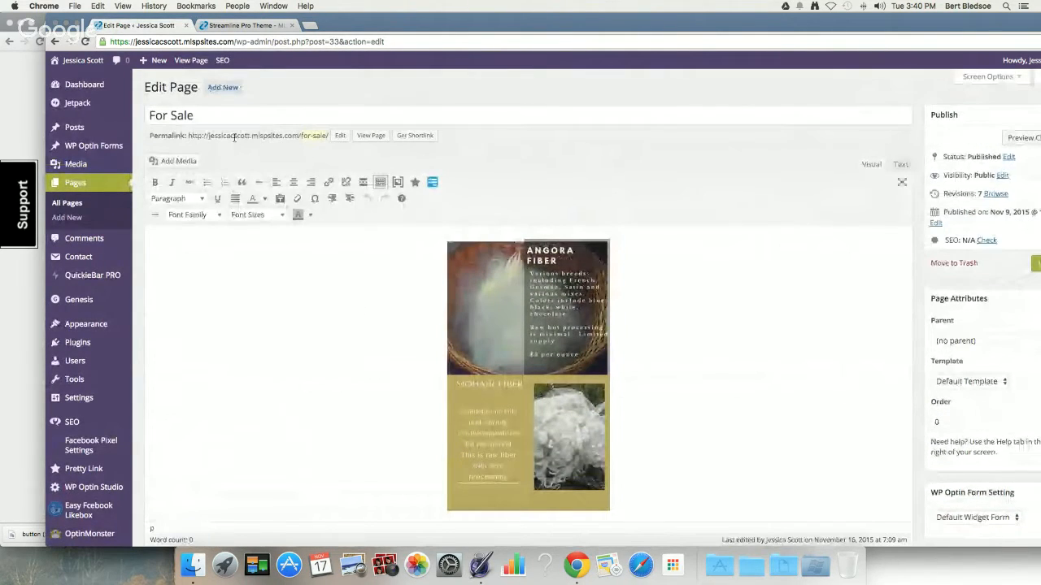
{"action": "left_click", "coordinate": [340, 136]}
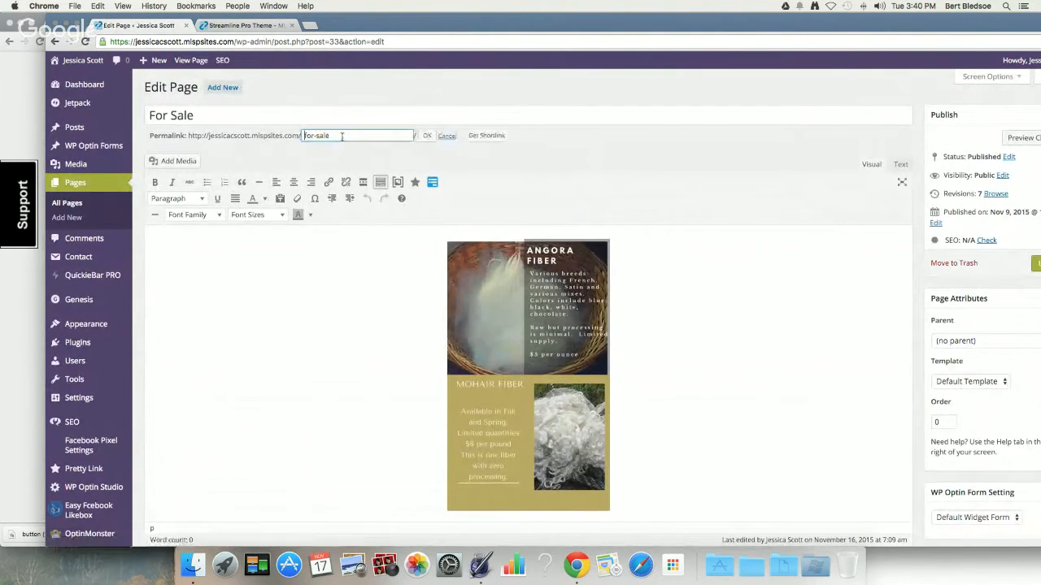
{"action": "left_click", "coordinate": [428, 136]}
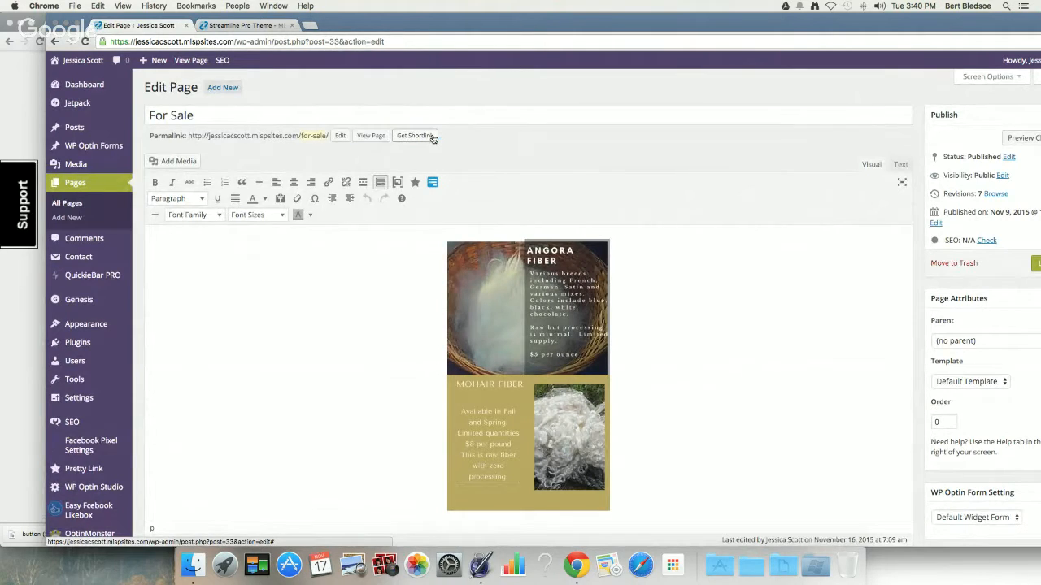
{"action": "left_click", "coordinate": [317, 137]}
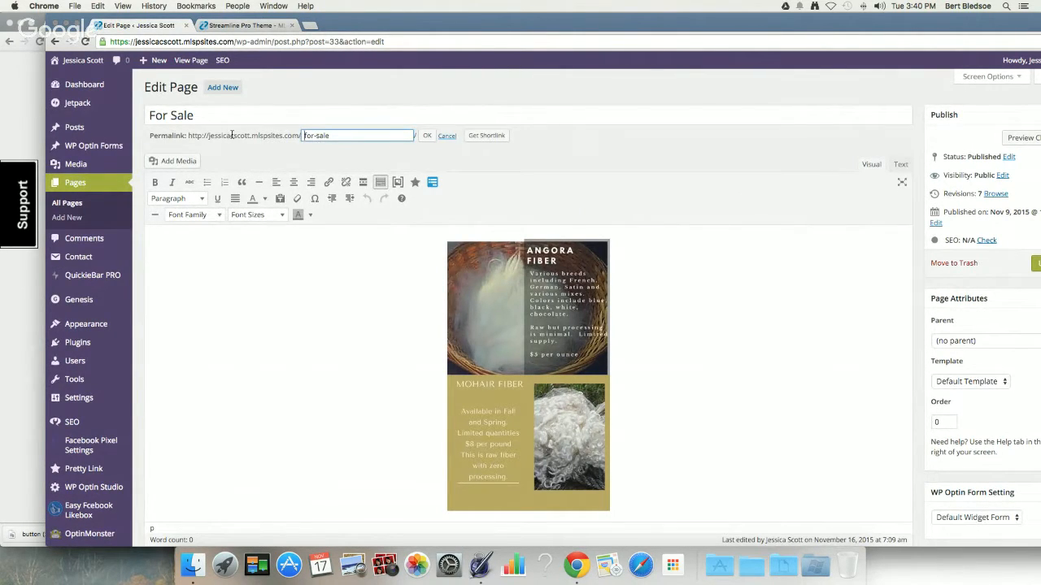
{"action": "left_click_drag", "start_coordinate": [329, 136], "coordinate": [303, 136]}
{"action": "left_click", "coordinate": [315, 136]}
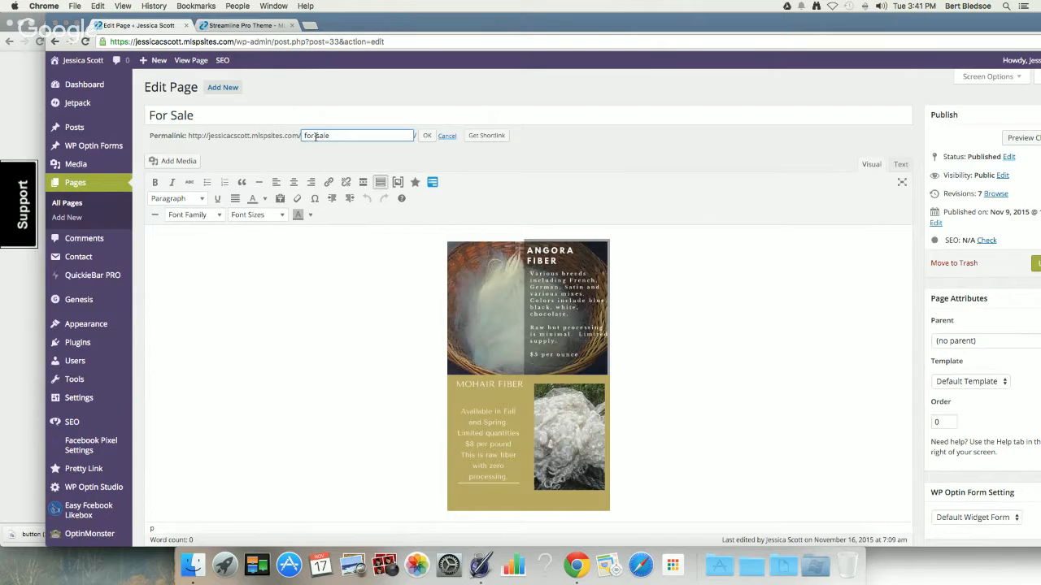
{"action": "left_click", "coordinate": [426, 136]}
Get the For Sale page's shortlink and copy its URL
{"action": "left_click", "coordinate": [433, 139]}
{"action": "key", "text": "super+c"}
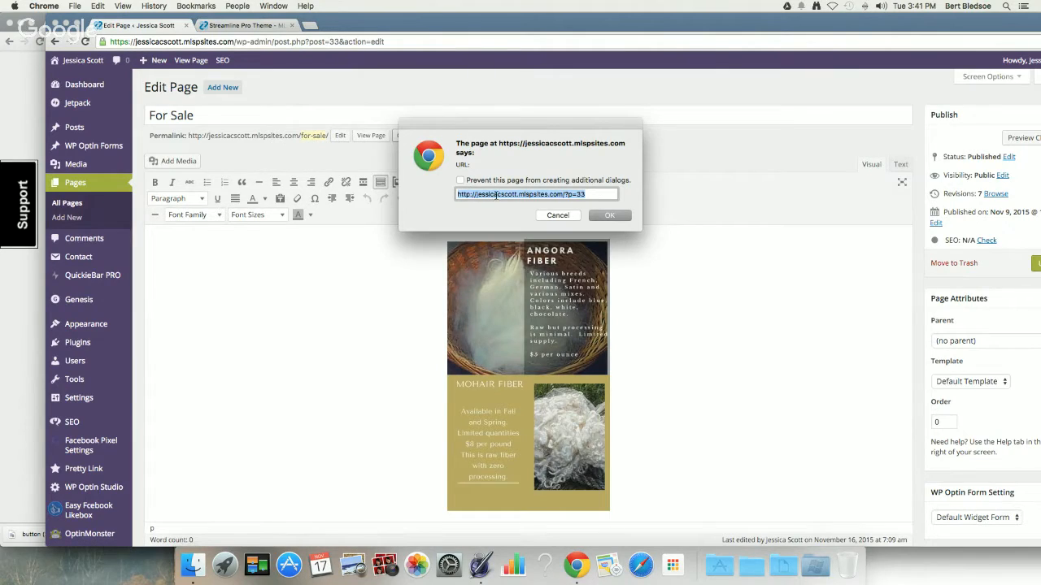
Copy the For Sale page's shortlink URL again and dismiss the URL dialog
{"action": "right_click", "coordinate": [496, 195]}
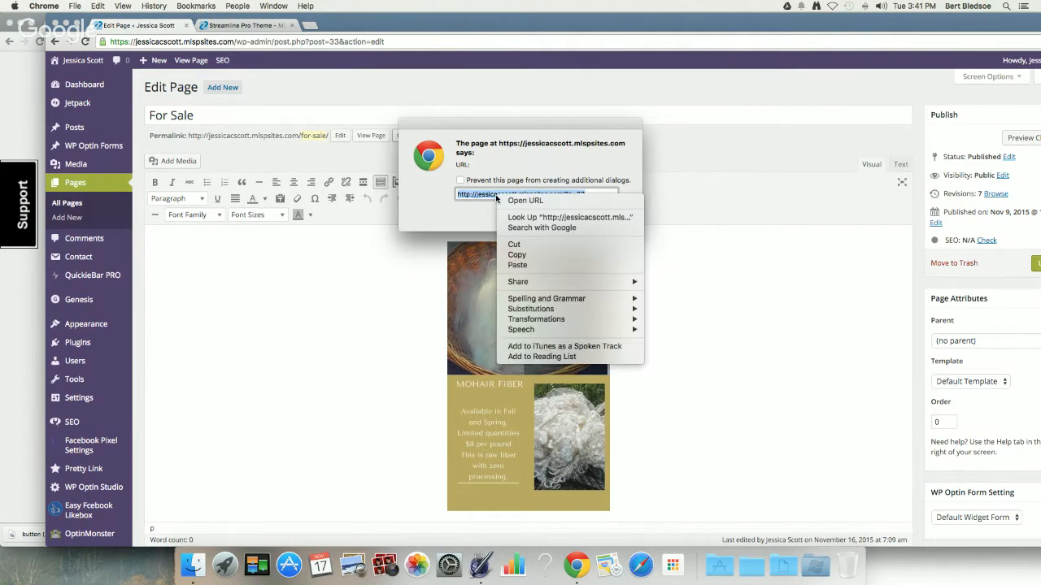
{"action": "left_click", "coordinate": [528, 257]}
{"action": "left_click", "coordinate": [602, 215]}
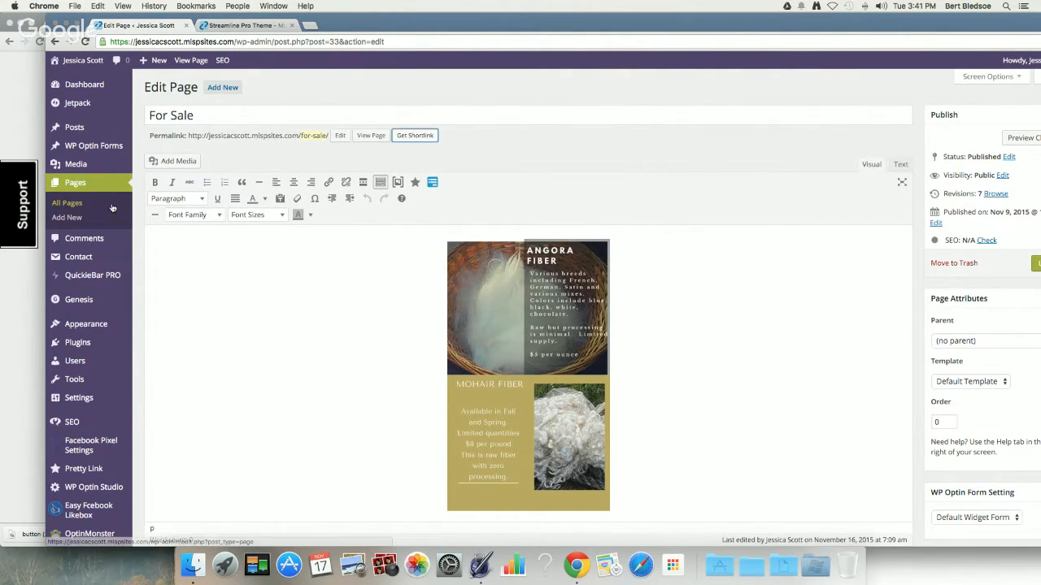
Open the site's widget settings and expand the MLSP Call To Action widget in the Home - Featured 3 area
{"action": "mouse_move", "coordinate": [104, 259]}
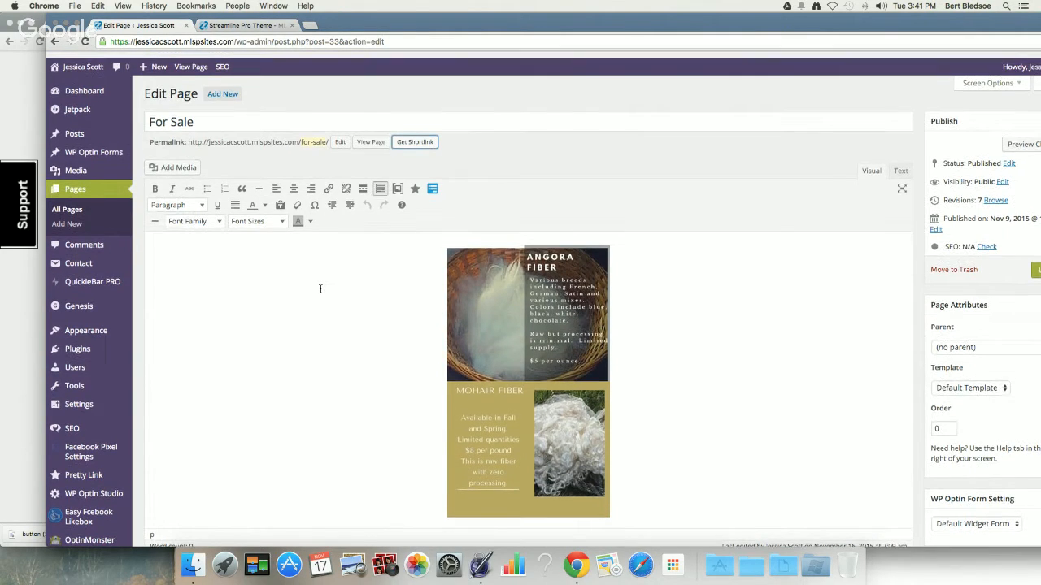
{"action": "scroll", "coordinate": [320, 286], "scroll_direction": "down", "scroll_amount": 2}
{"action": "scroll", "coordinate": [320, 288], "scroll_direction": "up", "scroll_amount": 2}
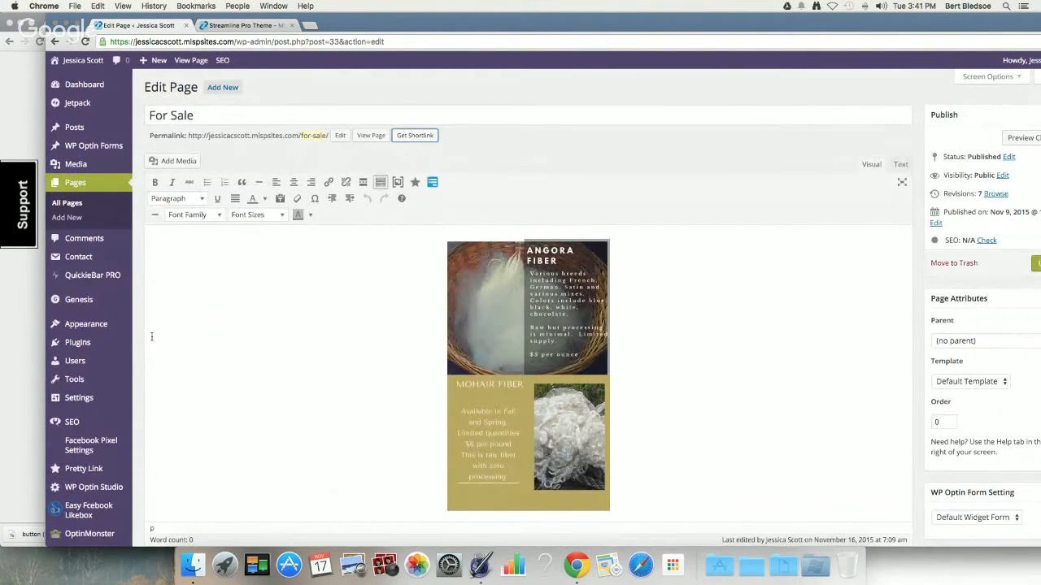
{"action": "mouse_move", "coordinate": [106, 330]}
{"action": "left_click", "coordinate": [170, 357]}
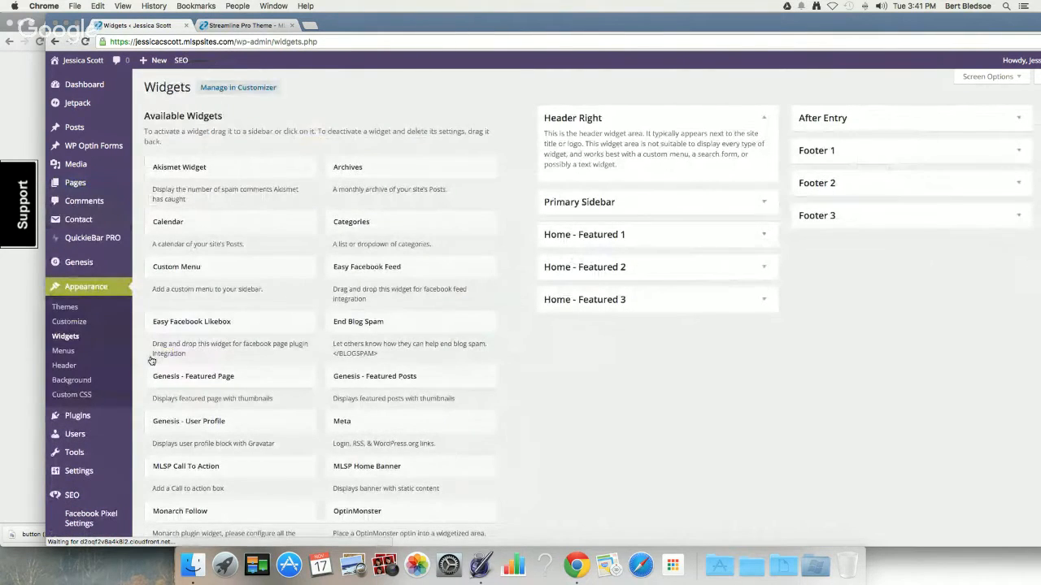
{"action": "left_click", "coordinate": [582, 301]}
{"action": "left_click", "coordinate": [597, 340]}
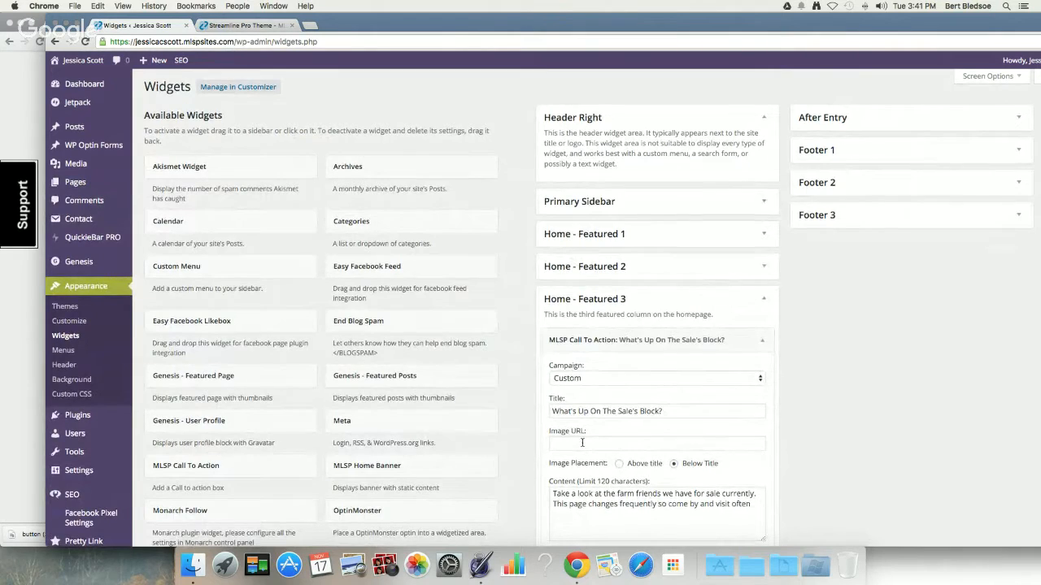
{"action": "scroll", "coordinate": [582, 441], "scroll_direction": "down", "scroll_amount": 3}
{"action": "scroll", "coordinate": [582, 444], "scroll_direction": "down", "scroll_amount": 3}
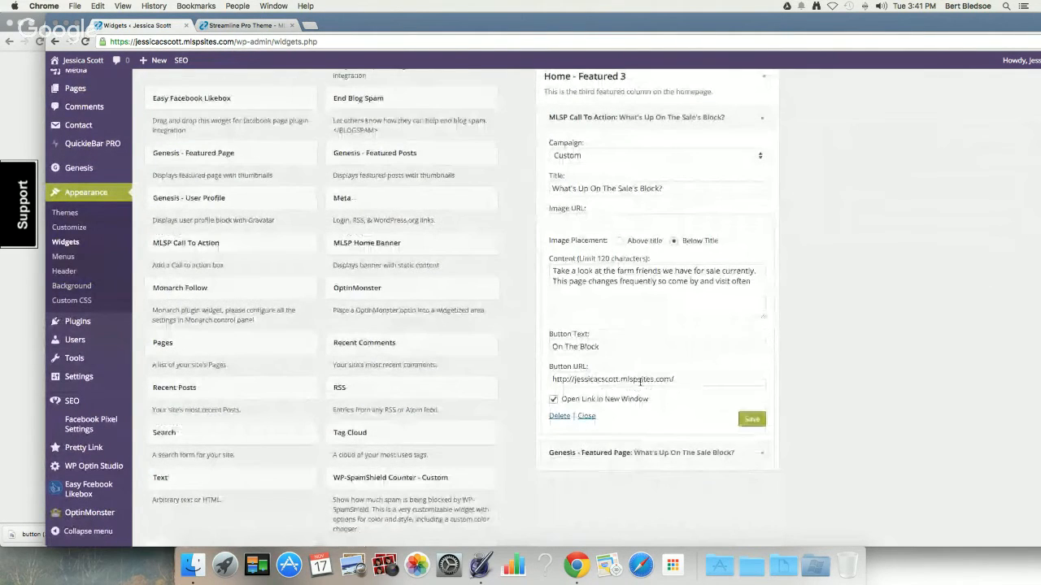
Replace the call-to-action's button URL with the copied For Sale shortlink ending in ?p=33 and save the widget
{"action": "left_click_drag", "start_coordinate": [686, 380], "coordinate": [552, 379]}
{"action": "right_click", "coordinate": [579, 379]}
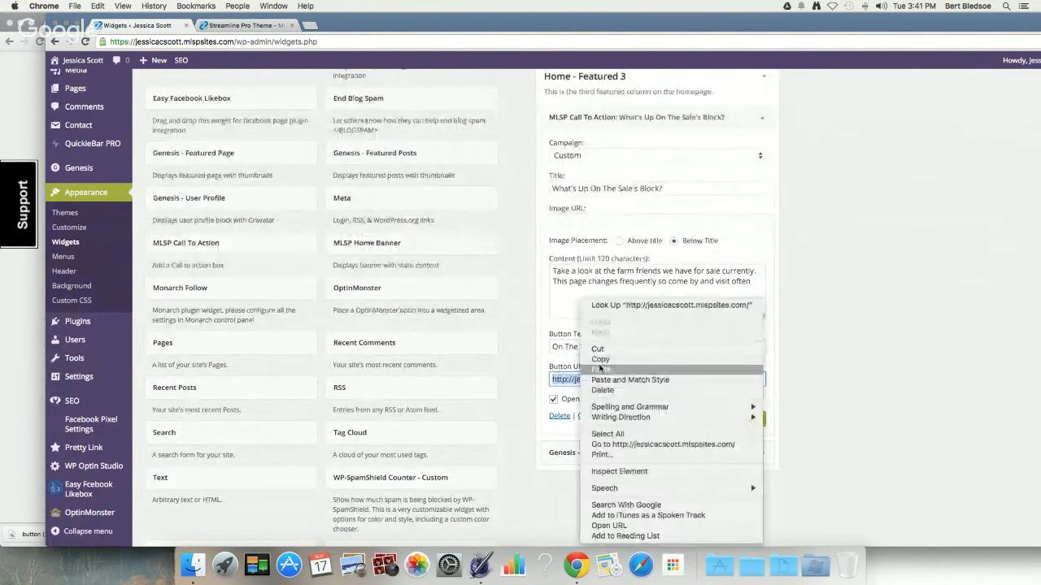
{"action": "left_click", "coordinate": [602, 369]}
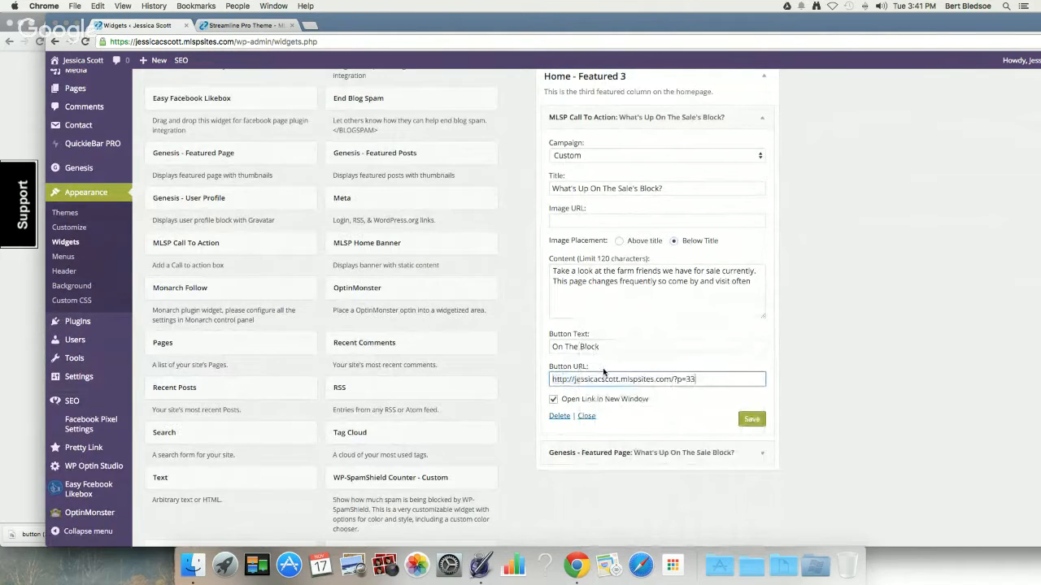
{"action": "left_click", "coordinate": [752, 420]}
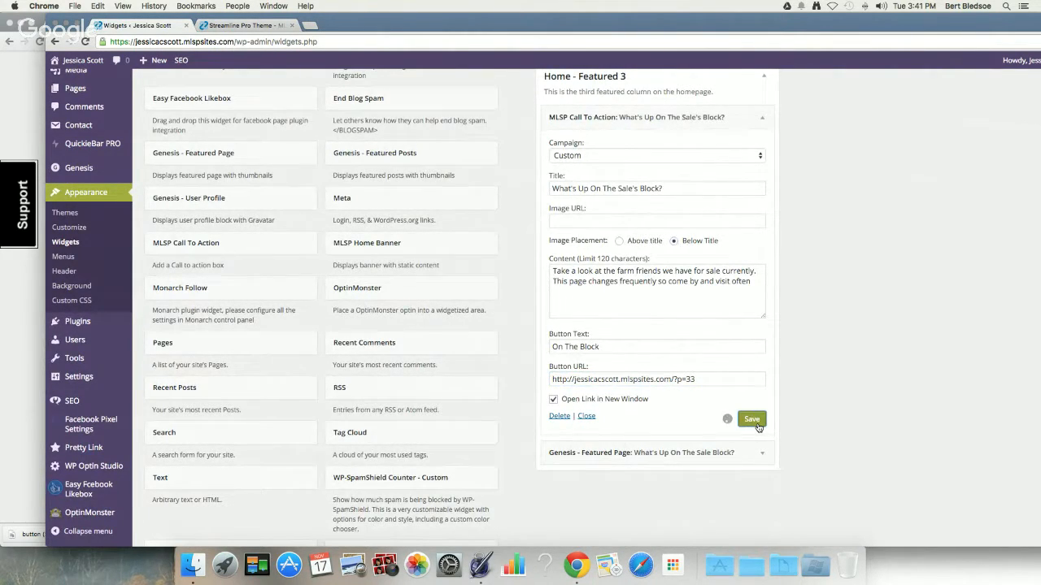
Switch to the home page window and copy the image URL of the "What's Up On The Sale Block?" piglet picture
{"action": "key", "text": "F3"}
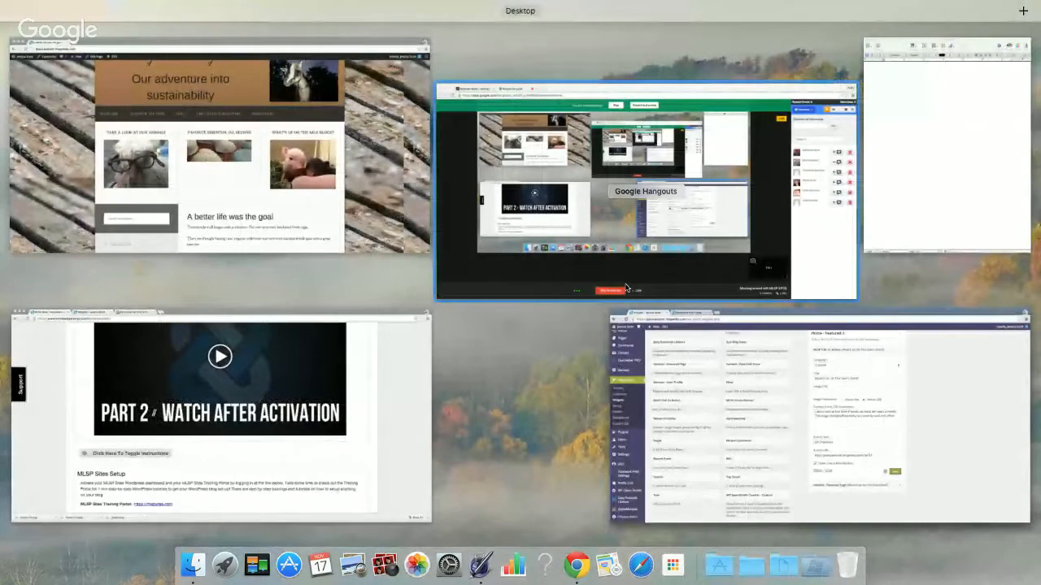
{"action": "left_click", "coordinate": [279, 195]}
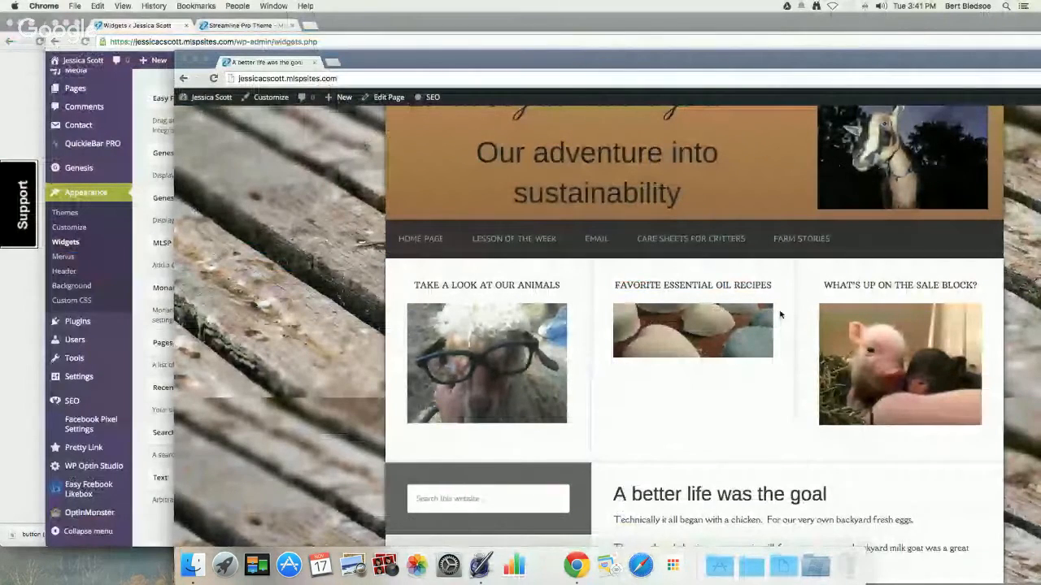
{"action": "right_click", "coordinate": [883, 323]}
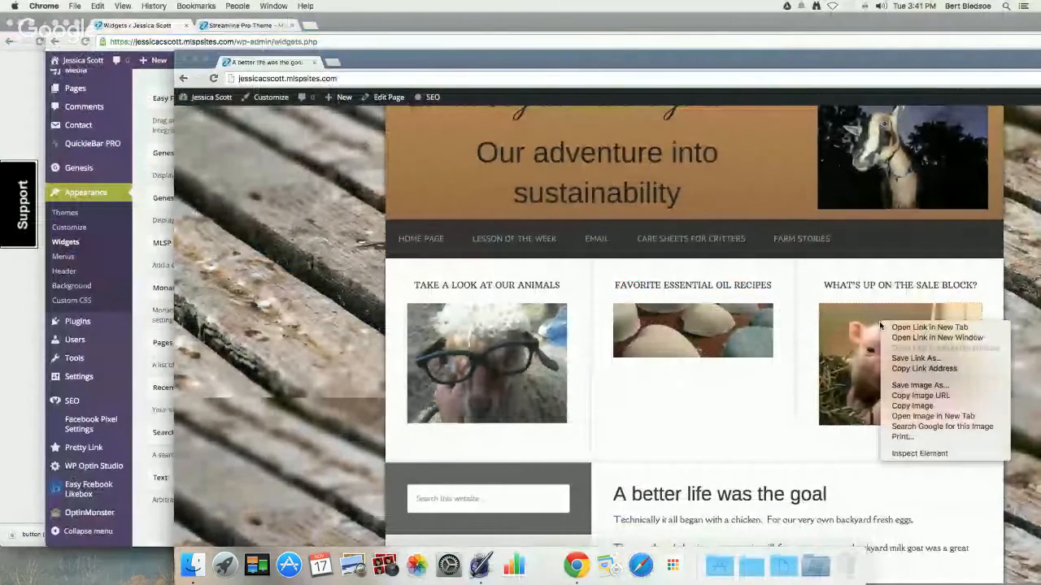
{"action": "left_click", "coordinate": [935, 396]}
Return to the widget settings, paste the copied address as the call-to-action's image URL, and save the widget
{"action": "key", "text": "ctrl+Up"}
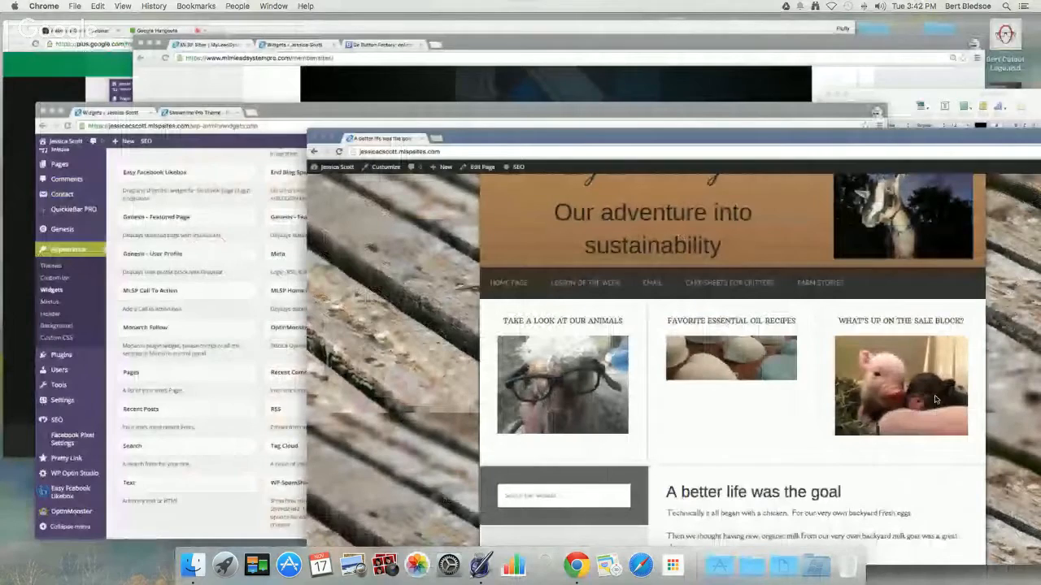
{"action": "left_click", "coordinate": [368, 404]}
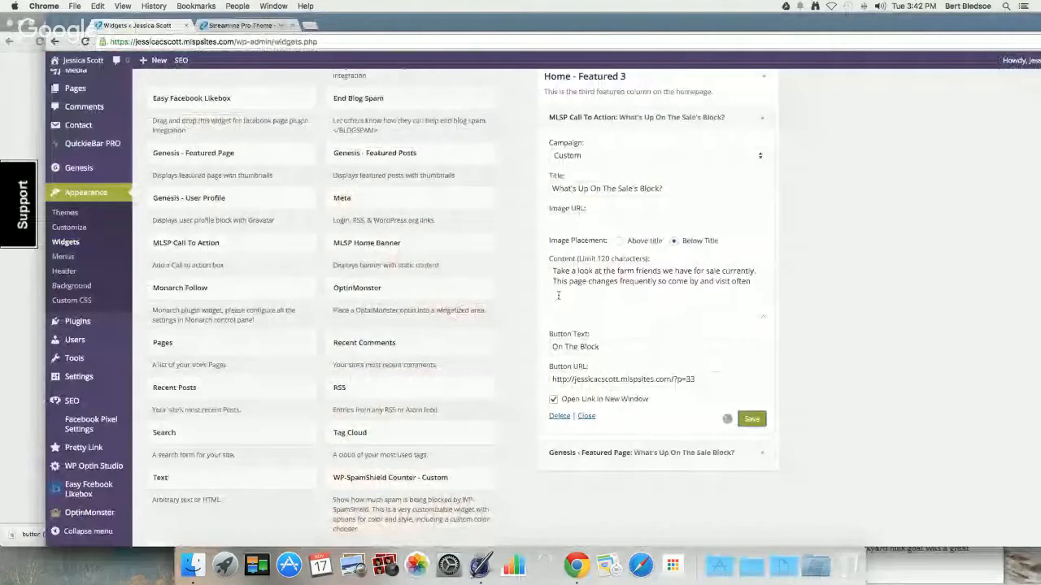
{"action": "left_click", "coordinate": [566, 217]}
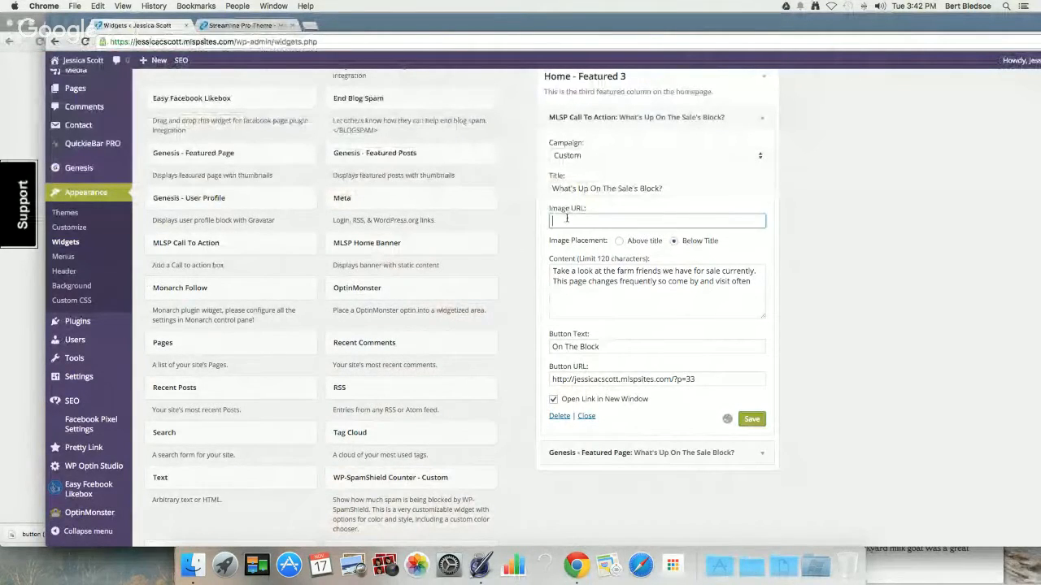
{"action": "right_click", "coordinate": [567, 217]}
{"action": "left_click", "coordinate": [599, 274]}
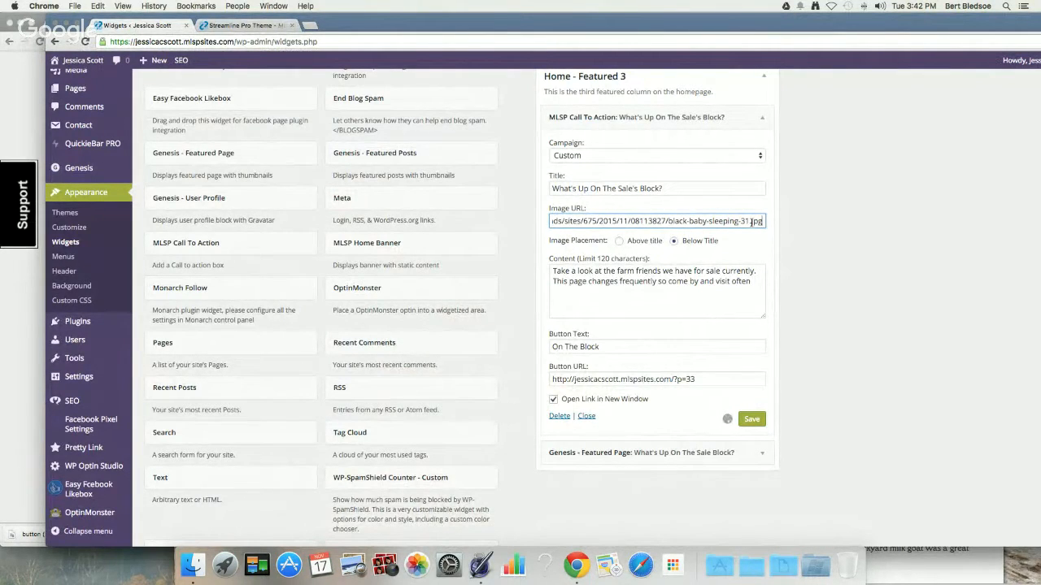
{"action": "left_click", "coordinate": [752, 419]}
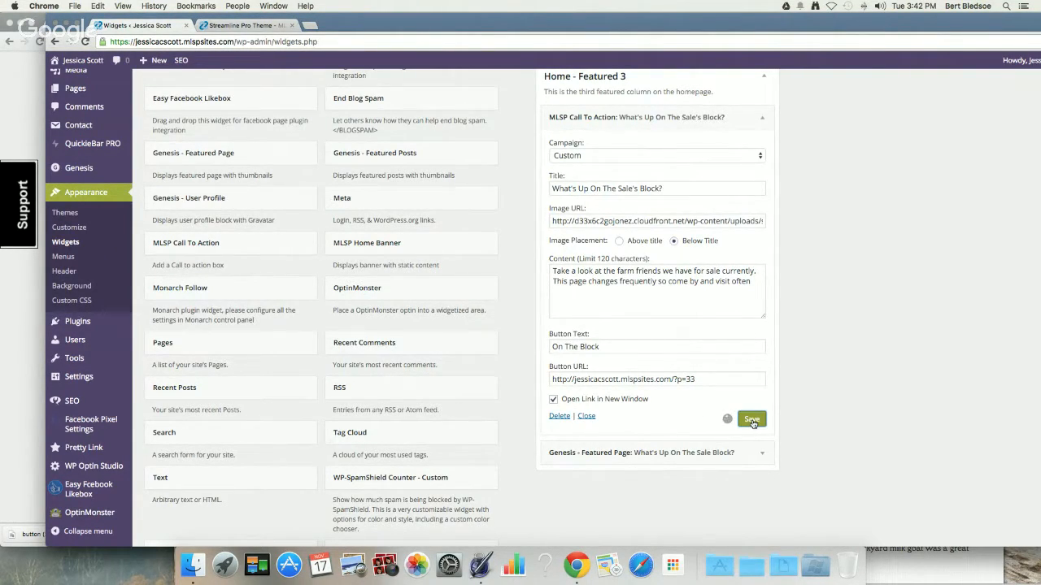
Reload the home page and compare the new call-to-action block and its On The Block button with the older featured block below
{"action": "key", "text": "ctrl+Up"}
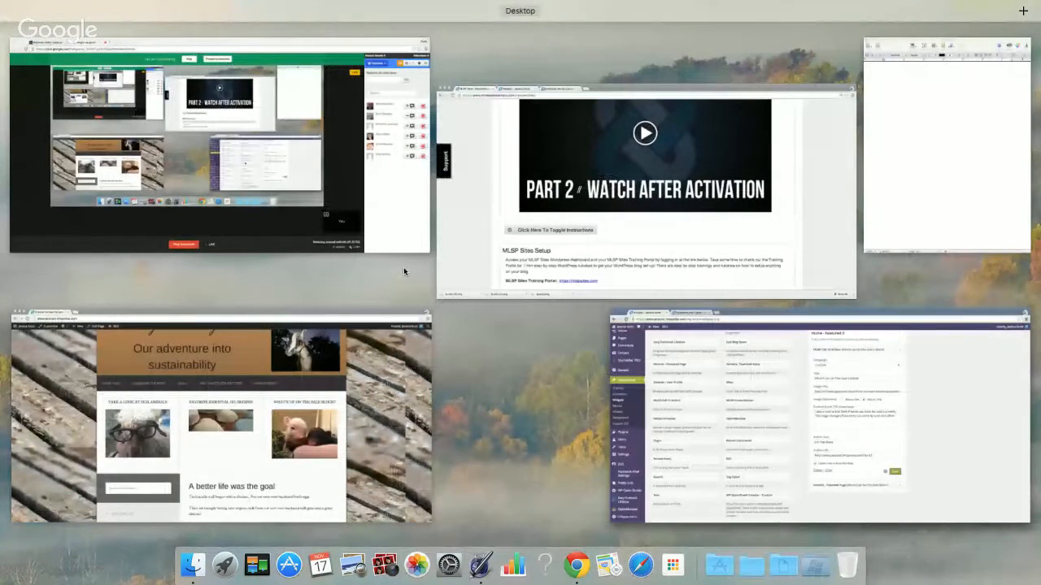
{"action": "left_click", "coordinate": [403, 271]}
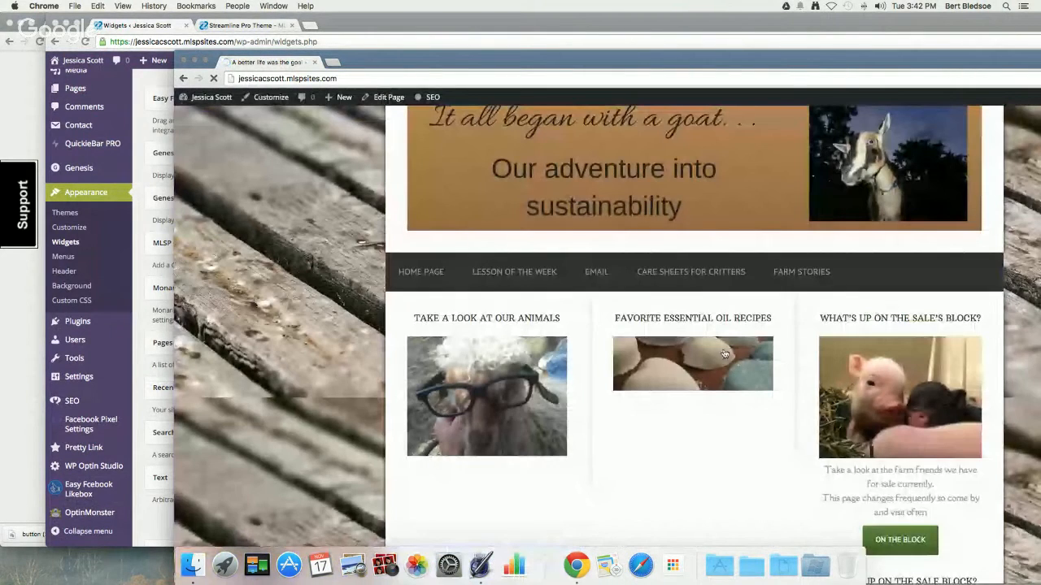
{"action": "scroll", "coordinate": [929, 483], "scroll_direction": "down", "scroll_amount": 2}
{"action": "scroll", "coordinate": [881, 468], "scroll_direction": "down", "scroll_amount": 4}
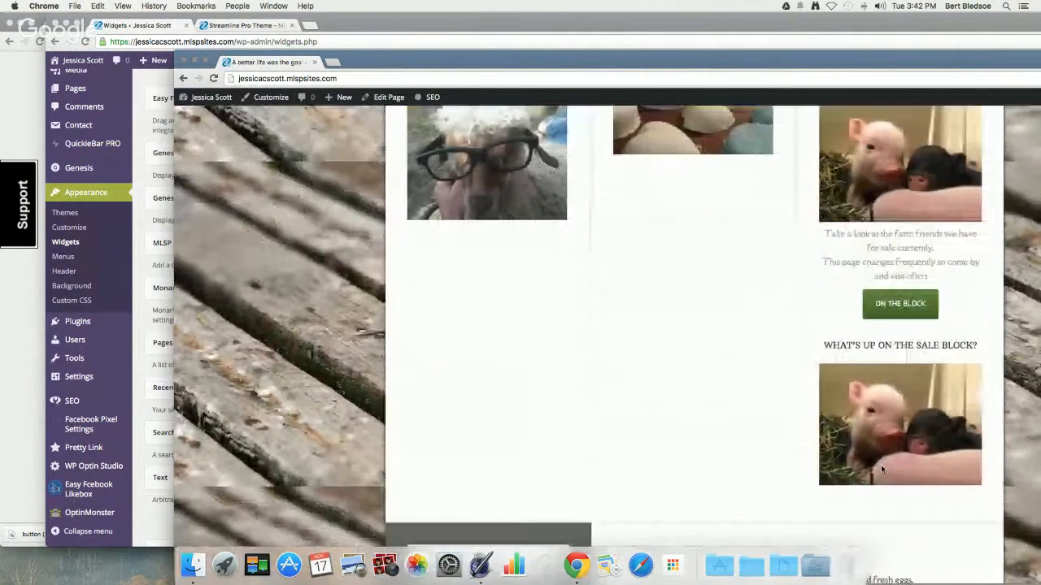
{"action": "scroll", "coordinate": [881, 468], "scroll_direction": "up", "scroll_amount": 2}
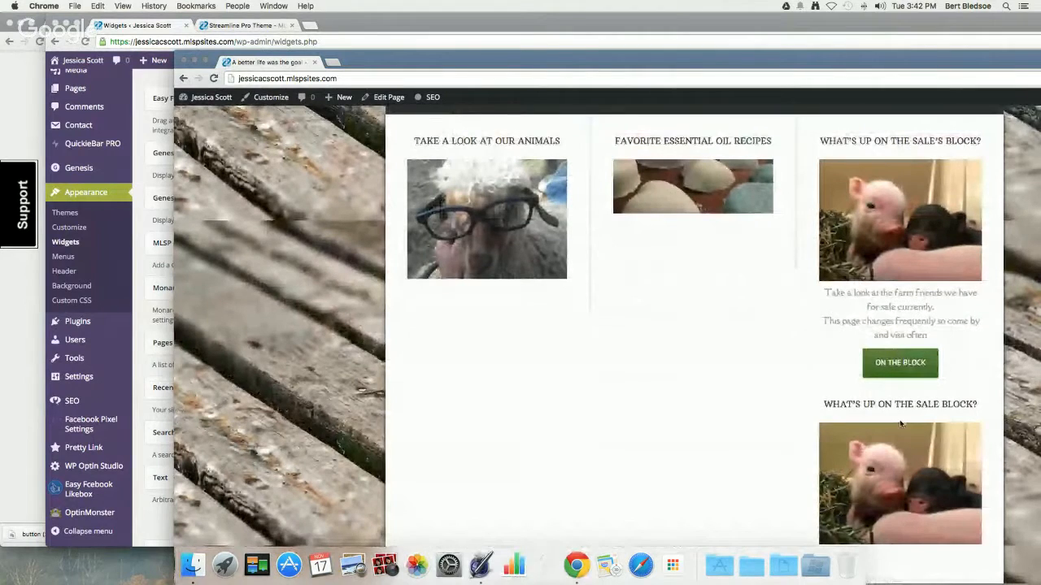
{"action": "scroll", "coordinate": [896, 451], "scroll_direction": "down", "scroll_amount": 2}
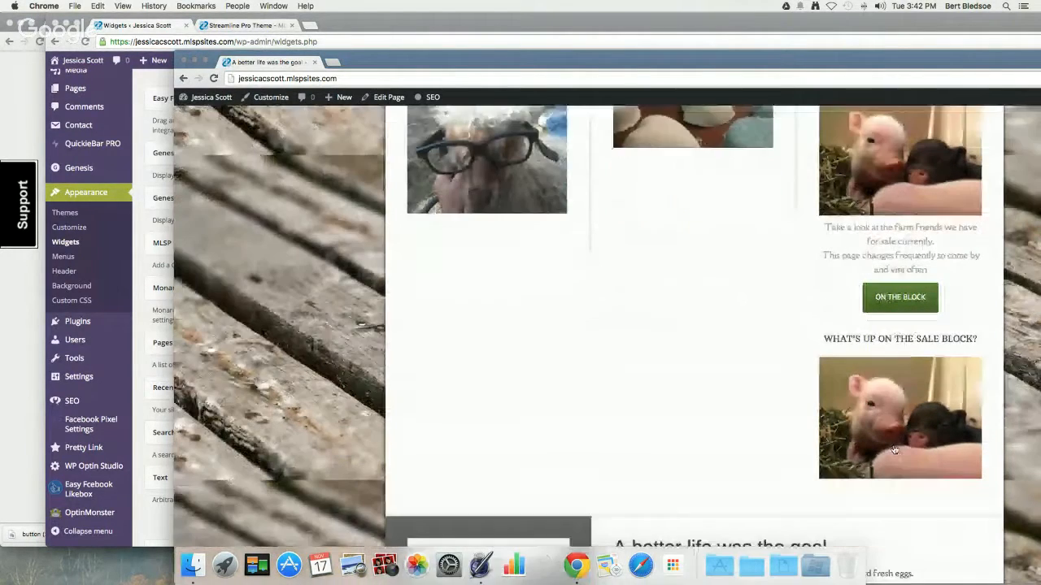
{"action": "scroll", "coordinate": [895, 449], "scroll_direction": "up", "scroll_amount": 4}
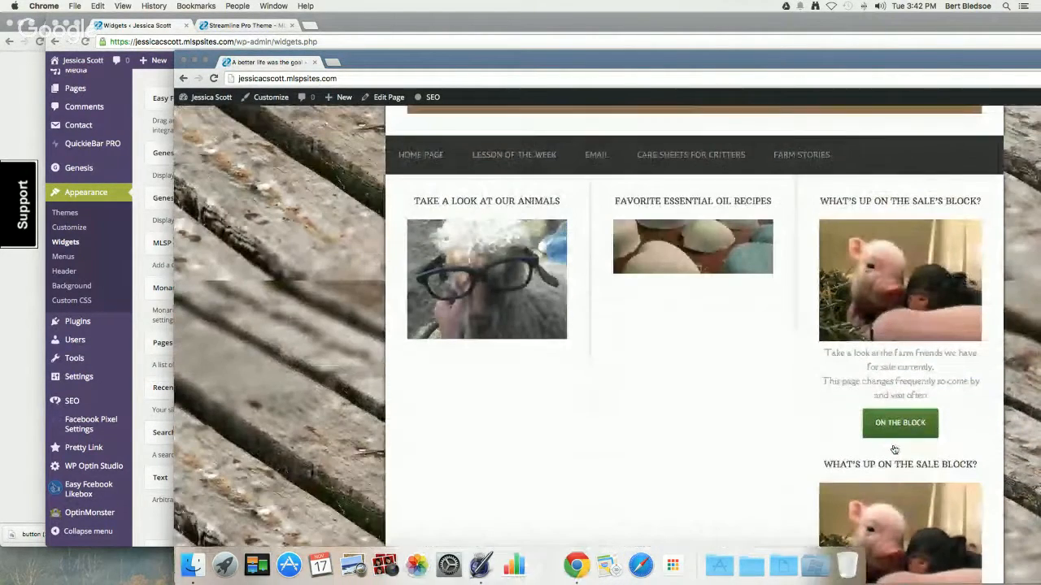
{"action": "scroll", "coordinate": [895, 449], "scroll_direction": "down", "scroll_amount": 5}
{"action": "scroll", "coordinate": [894, 450], "scroll_direction": "up", "scroll_amount": 4}
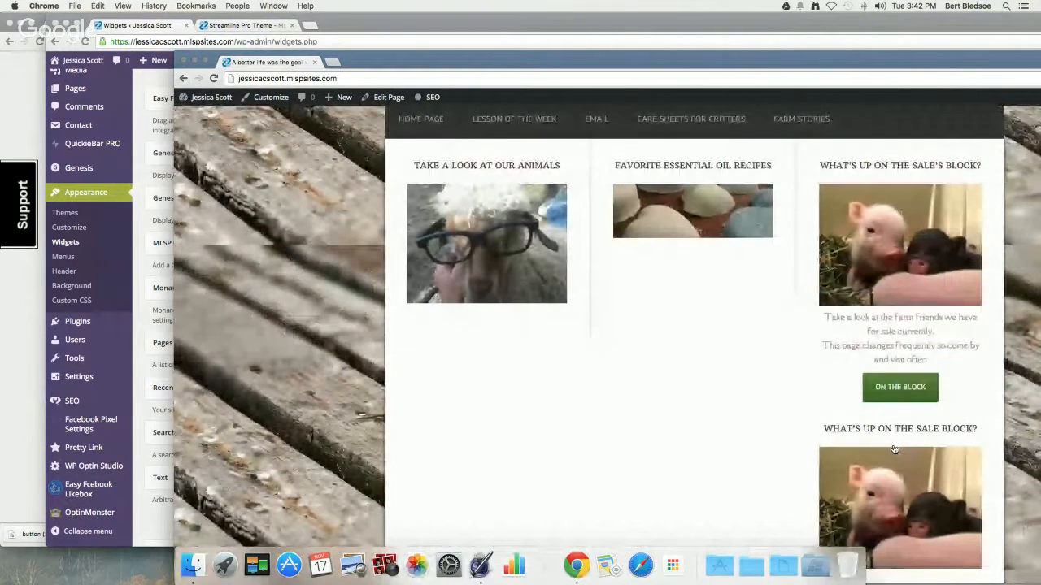
{"action": "scroll", "coordinate": [895, 450], "scroll_direction": "down", "scroll_amount": 4}
{"action": "scroll", "coordinate": [894, 450], "scroll_direction": "up", "scroll_amount": 4}
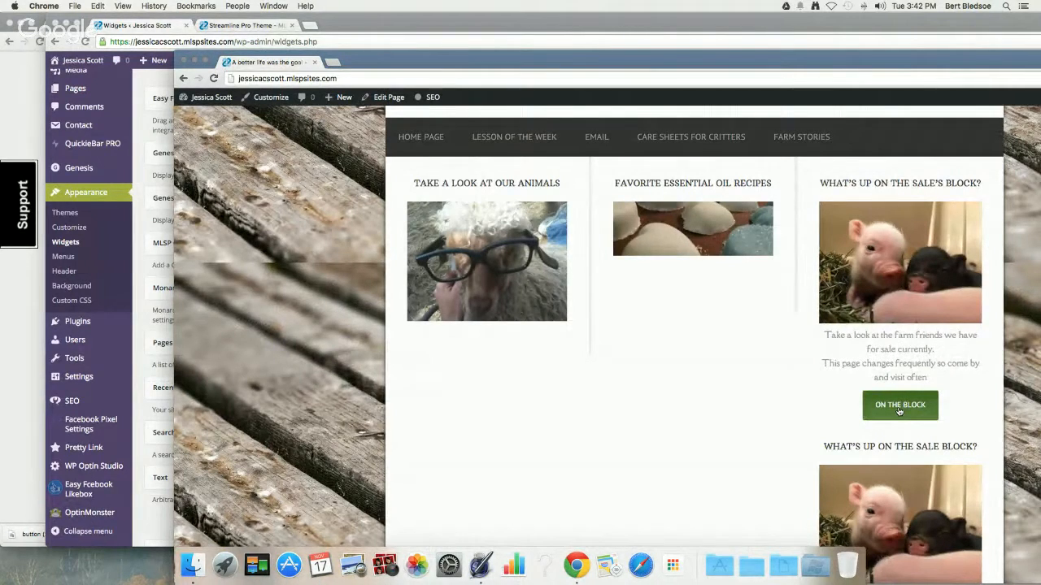
{"action": "scroll", "coordinate": [899, 413], "scroll_direction": "down", "scroll_amount": 3}
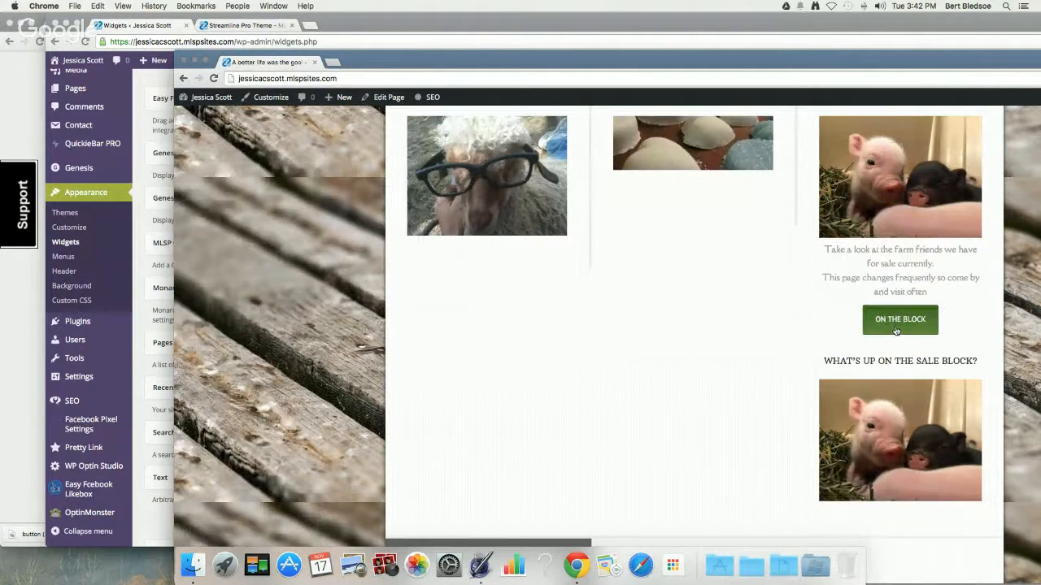
{"action": "scroll", "coordinate": [896, 331], "scroll_direction": "up", "scroll_amount": 5}
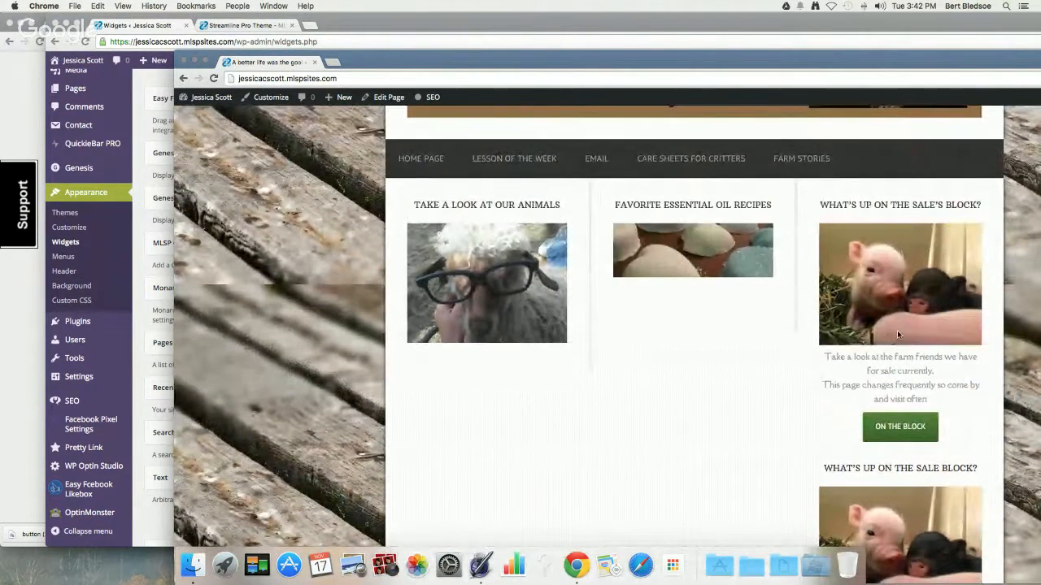
{"action": "scroll", "coordinate": [900, 342], "scroll_direction": "down", "scroll_amount": 5}
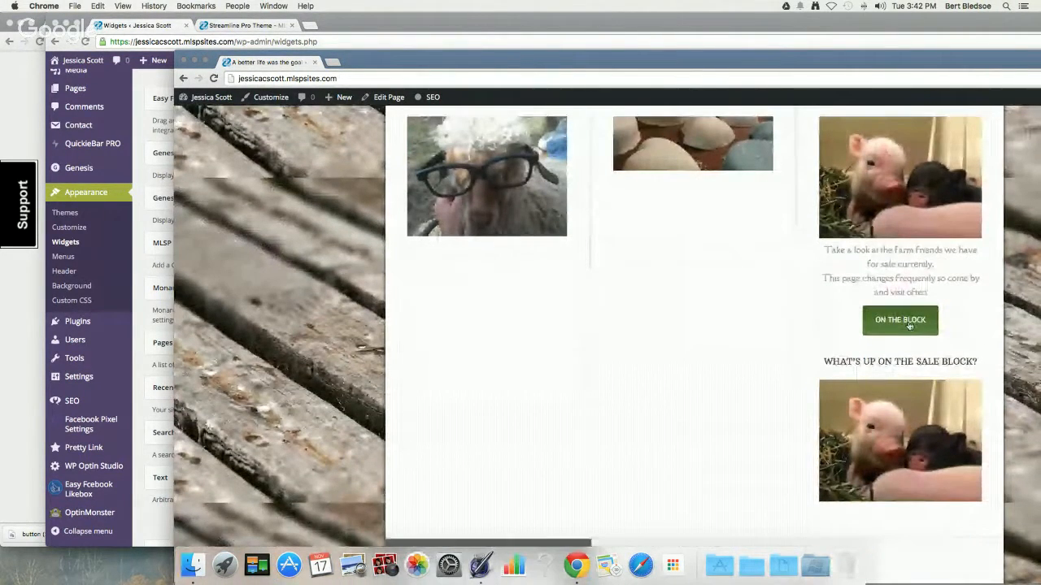
Remove the "What's Up On The Sale Block?" Genesis - Featured Page widget from the Home - Featured 3 area
{"action": "left_click", "coordinate": [135, 110]}
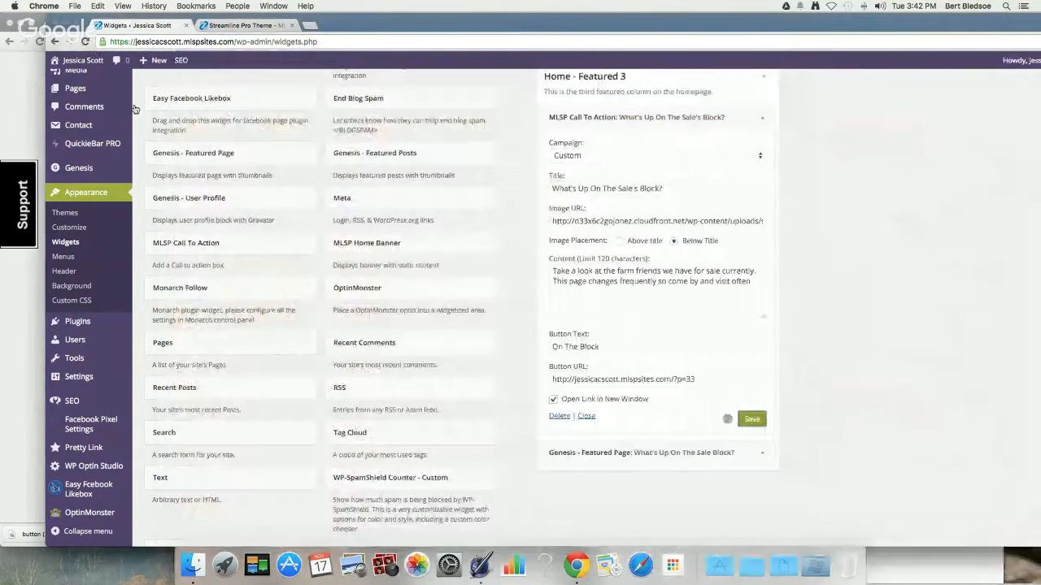
{"action": "left_click", "coordinate": [716, 453]}
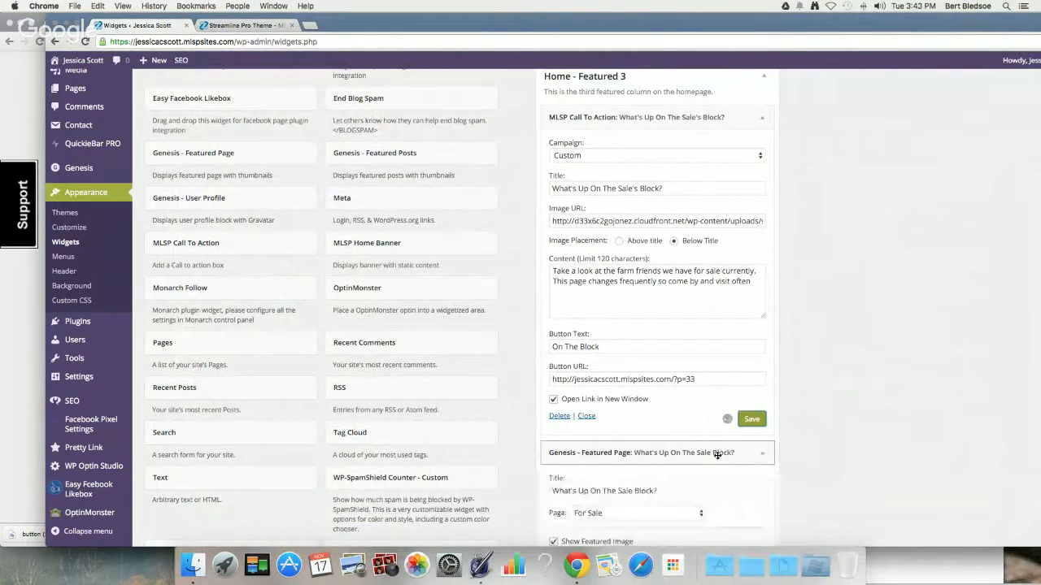
{"action": "scroll", "coordinate": [717, 453], "scroll_direction": "down", "scroll_amount": 7}
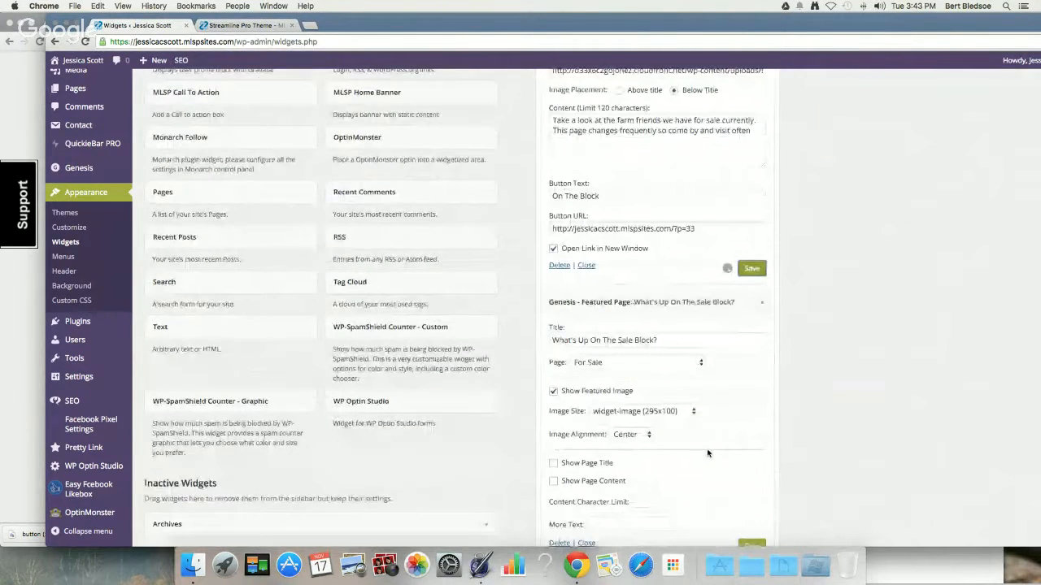
{"action": "scroll", "coordinate": [564, 423], "scroll_direction": "up", "scroll_amount": 5}
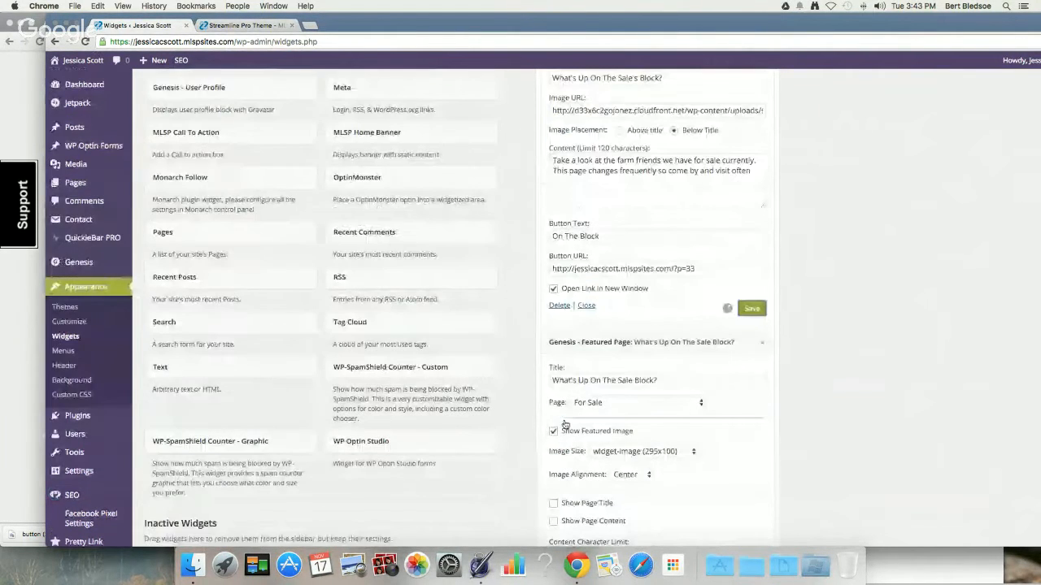
{"action": "left_click", "coordinate": [696, 342]}
{"action": "left_click", "coordinate": [696, 342]}
{"action": "left_click_drag", "start_coordinate": [696, 339], "coordinate": [415, 417]}
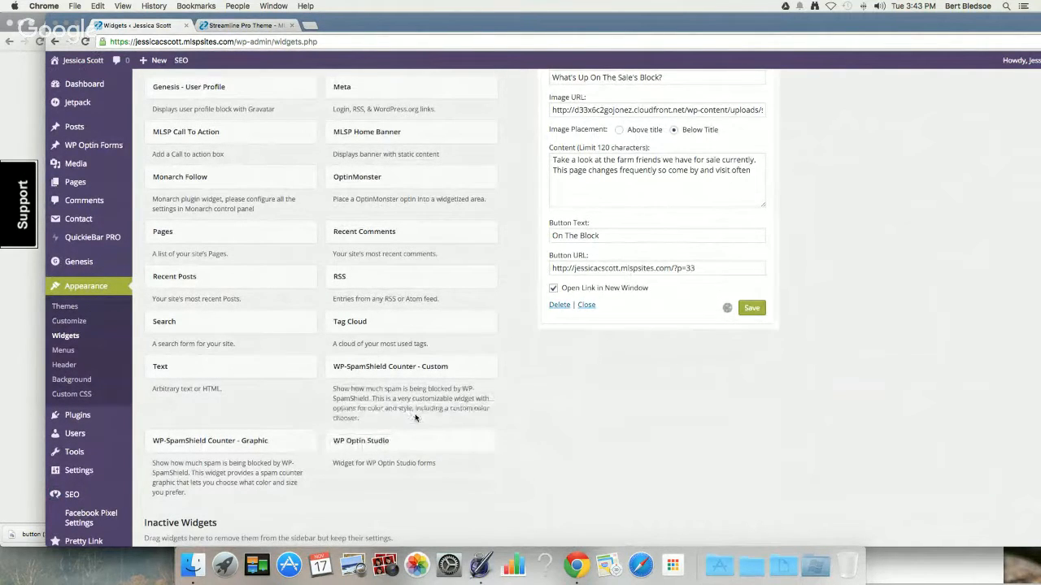
{"action": "scroll", "coordinate": [574, 365], "scroll_direction": "up", "scroll_amount": 5}
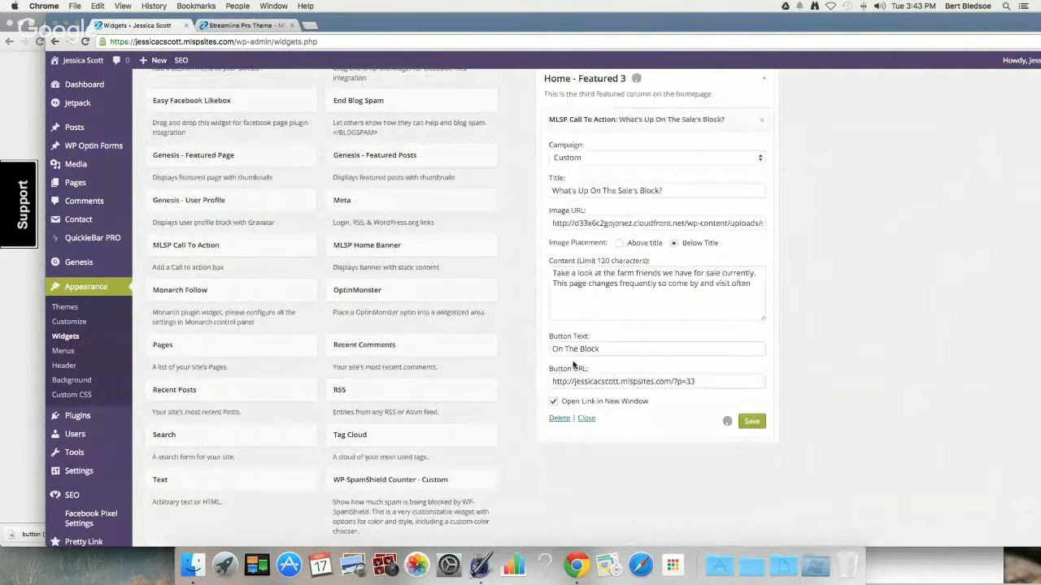
Switch to the home page window and reload it to check the Home - Featured 3 column
{"action": "scroll", "coordinate": [573, 365], "scroll_direction": "up", "scroll_amount": 4}
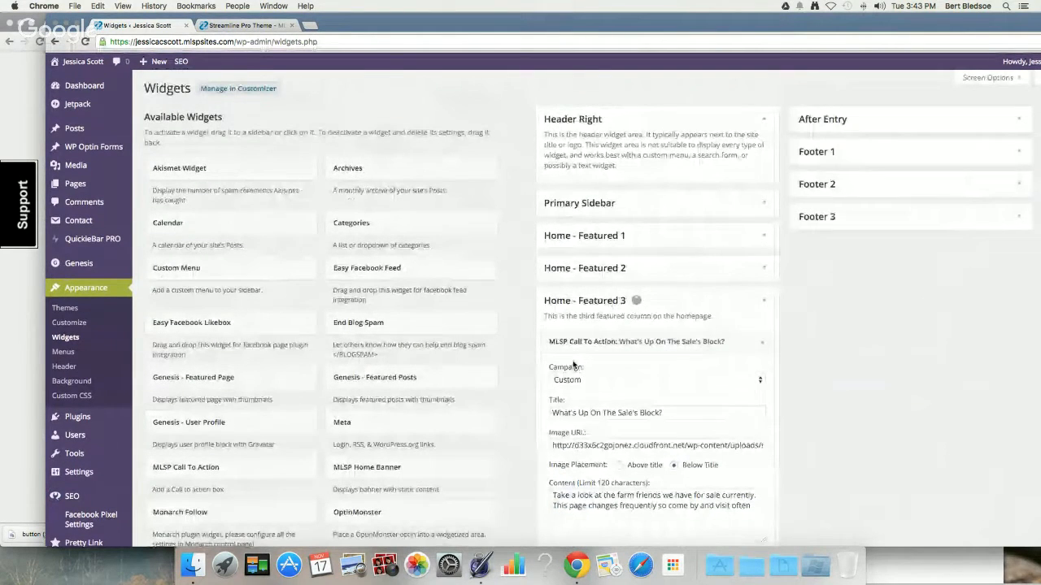
{"action": "scroll", "coordinate": [574, 365], "scroll_direction": "down", "scroll_amount": 5}
{"action": "key", "text": "ctrl+Up"}
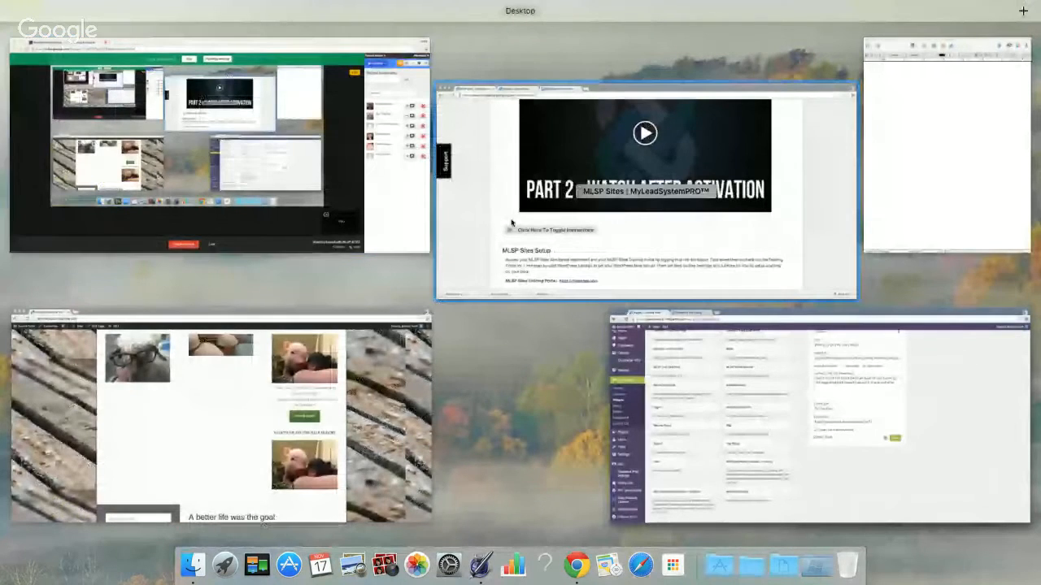
{"action": "left_click", "coordinate": [400, 388]}
{"action": "left_click", "coordinate": [213, 78]}
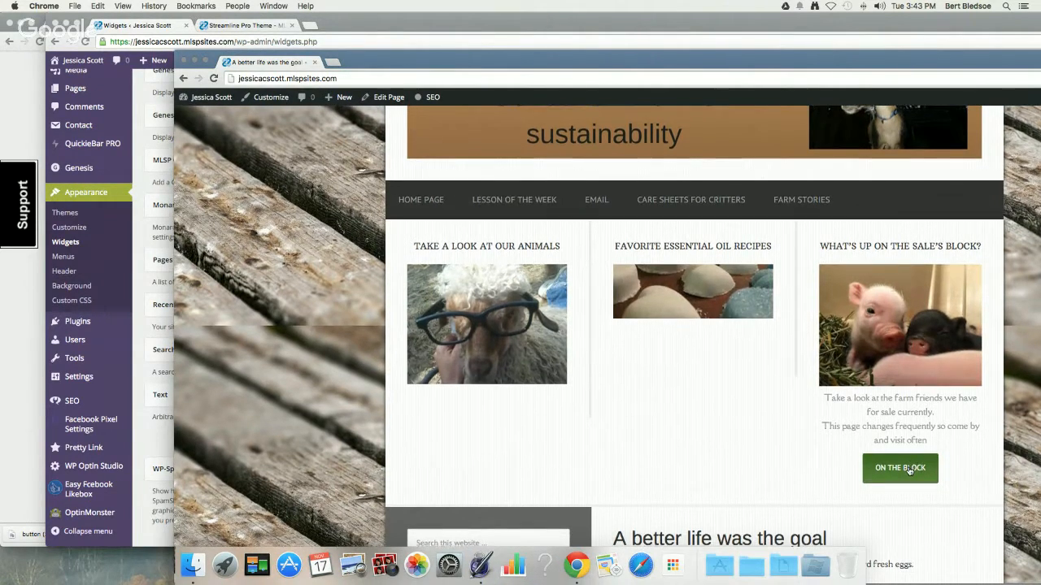
Test the On The Block call-to-action button and look through the For Sale page it opens
{"action": "left_click", "coordinate": [908, 471]}
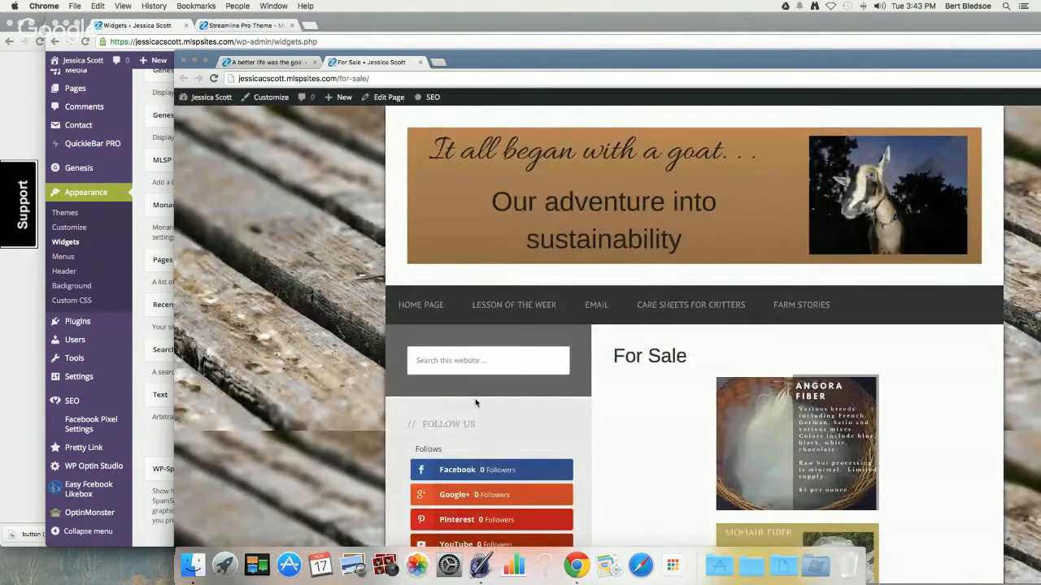
{"action": "scroll", "coordinate": [657, 415], "scroll_direction": "down", "scroll_amount": 2}
{"action": "scroll", "coordinate": [657, 414], "scroll_direction": "down", "scroll_amount": 5}
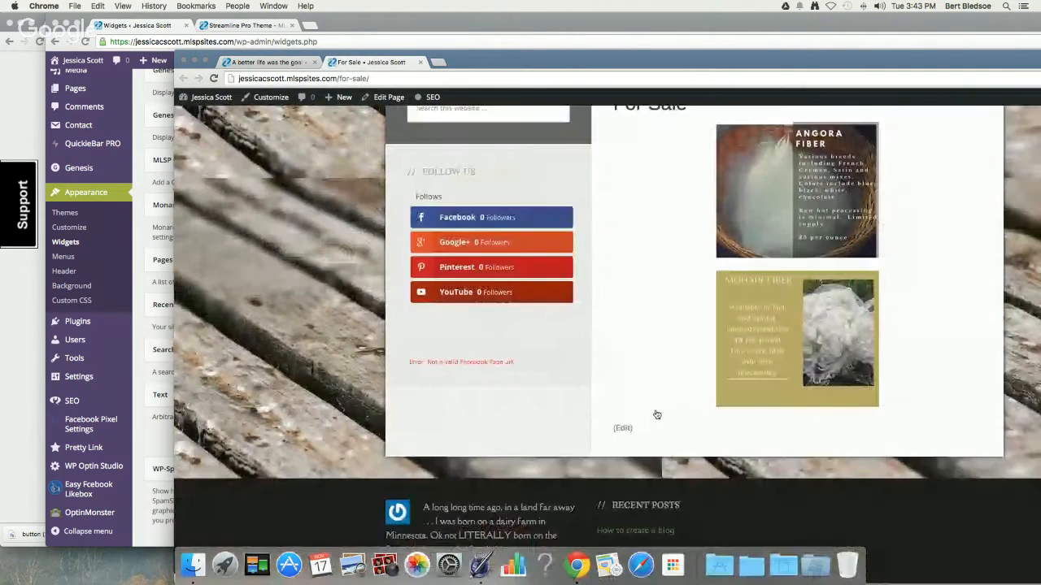
{"action": "scroll", "coordinate": [656, 415], "scroll_direction": "up", "scroll_amount": 7}
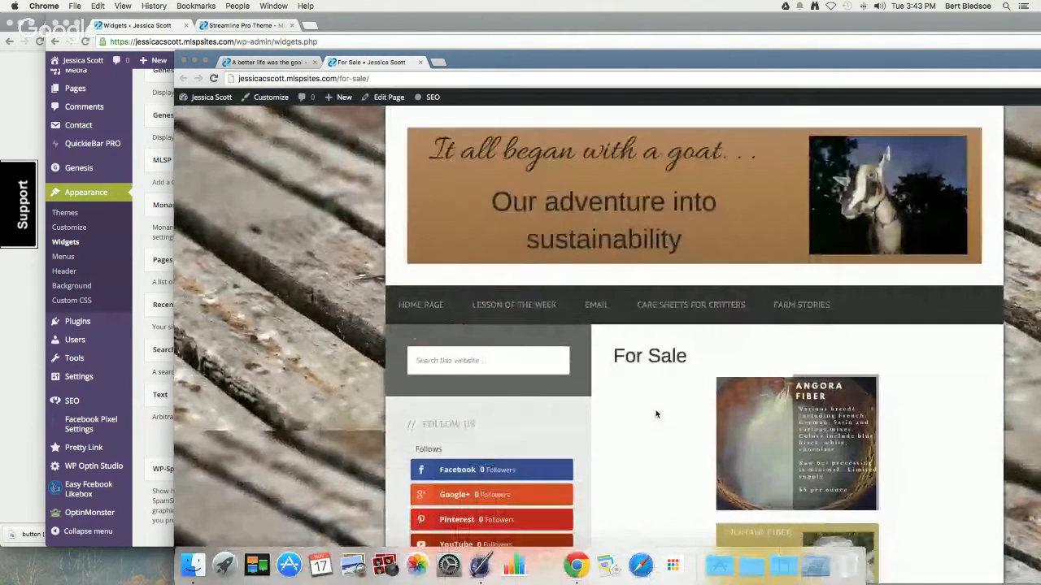
{"action": "scroll", "coordinate": [657, 415], "scroll_direction": "down", "scroll_amount": 3}
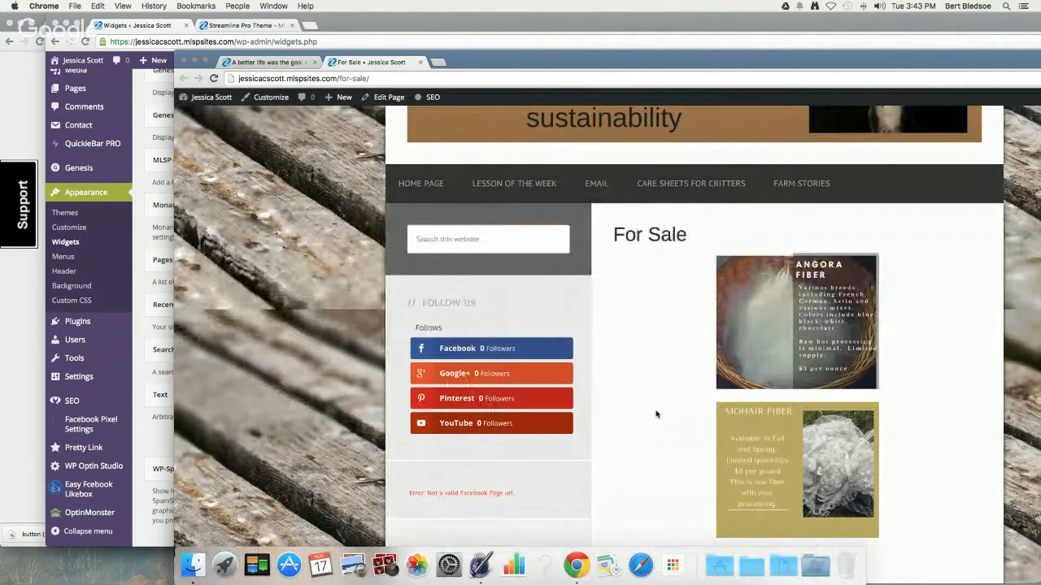
{"action": "scroll", "coordinate": [657, 415], "scroll_direction": "up", "scroll_amount": 3}
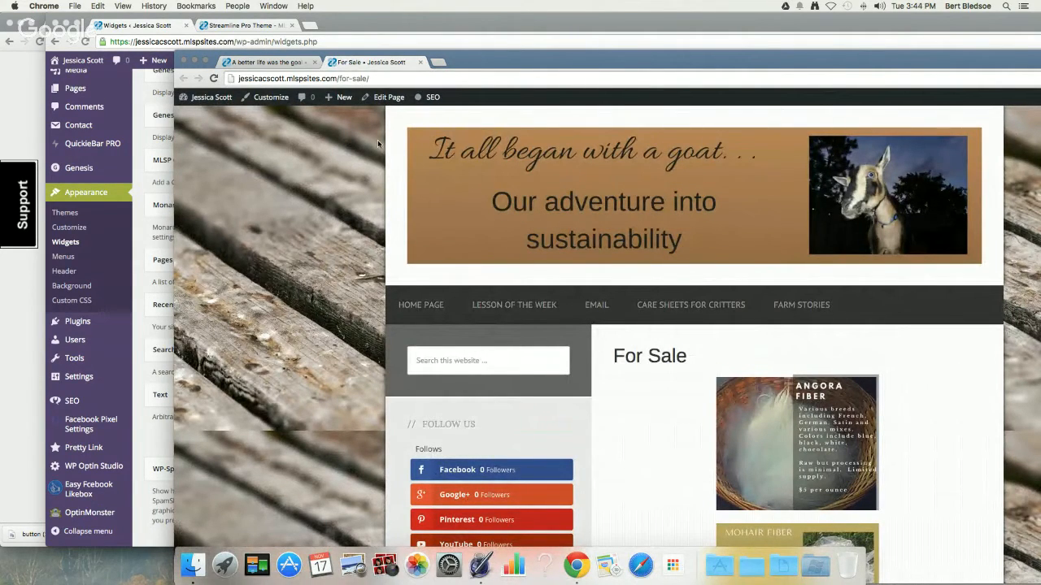
Return to the WordPress admin window and open the list of all pages
{"action": "mouse_move", "coordinate": [219, 102]}
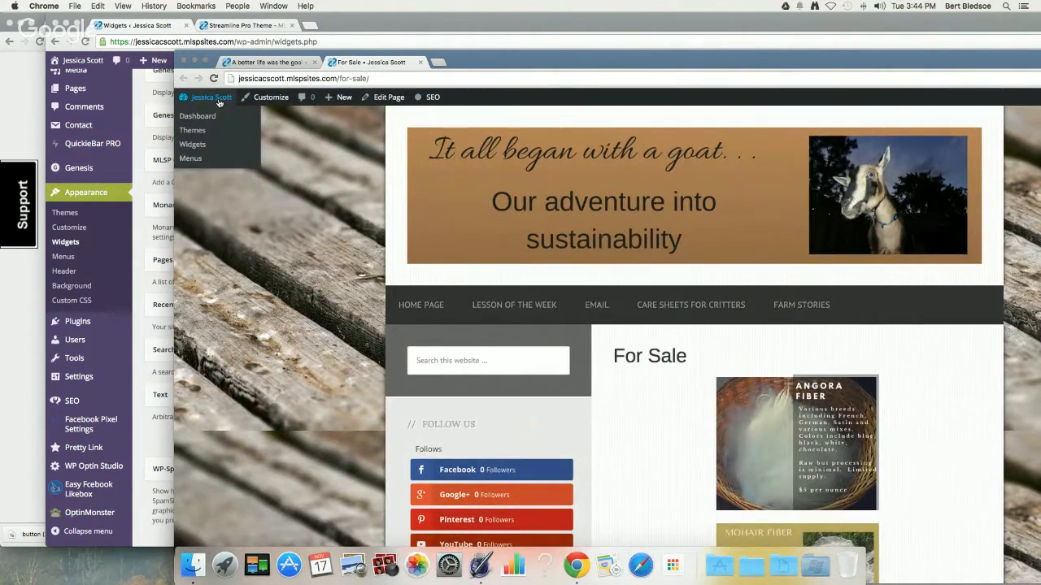
{"action": "left_click", "coordinate": [138, 114]}
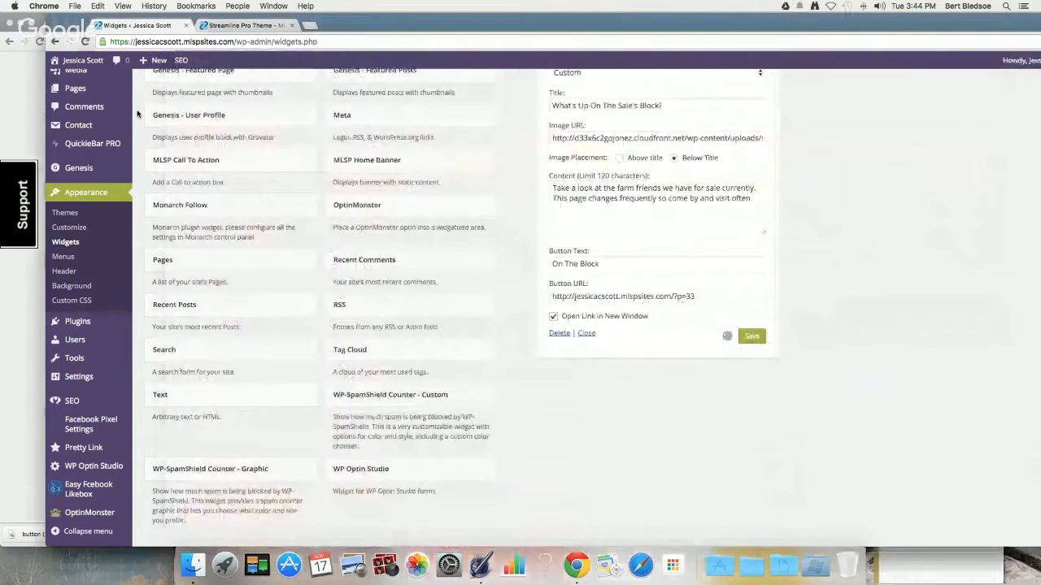
{"action": "scroll", "coordinate": [551, 284], "scroll_direction": "up", "scroll_amount": 3}
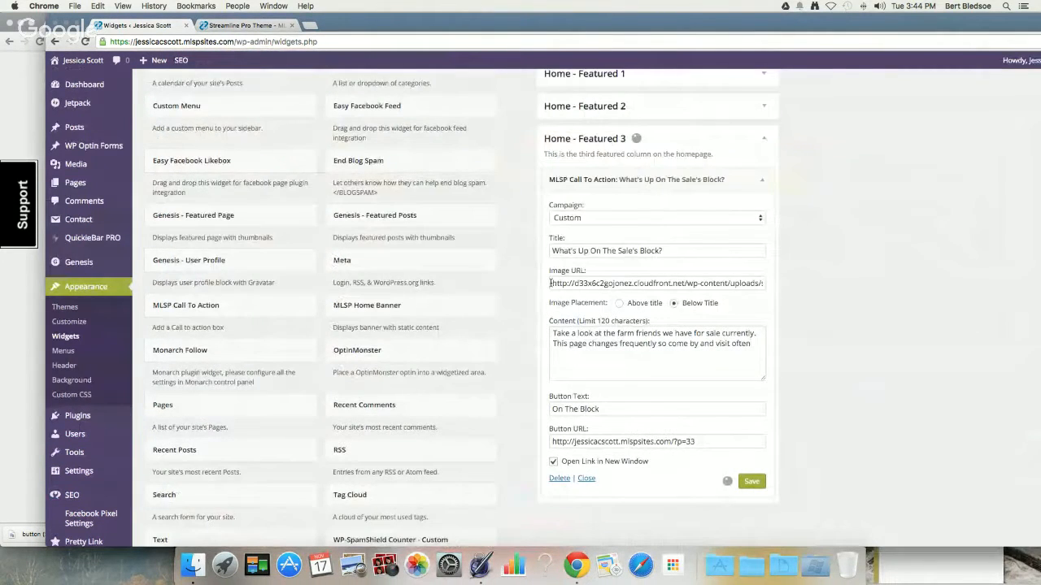
{"action": "scroll", "coordinate": [551, 283], "scroll_direction": "up", "scroll_amount": 3}
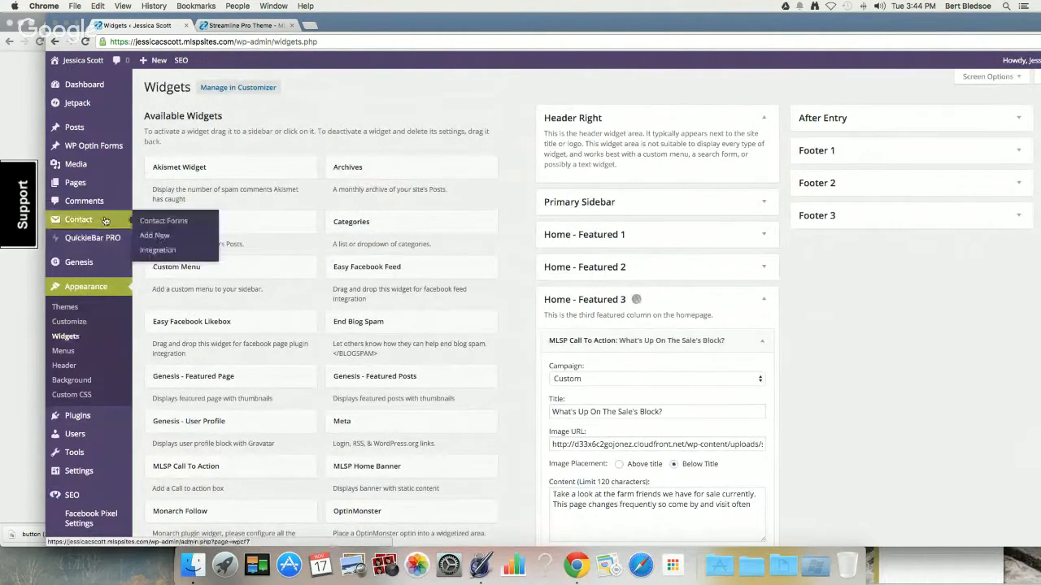
{"action": "left_click", "coordinate": [89, 189]}
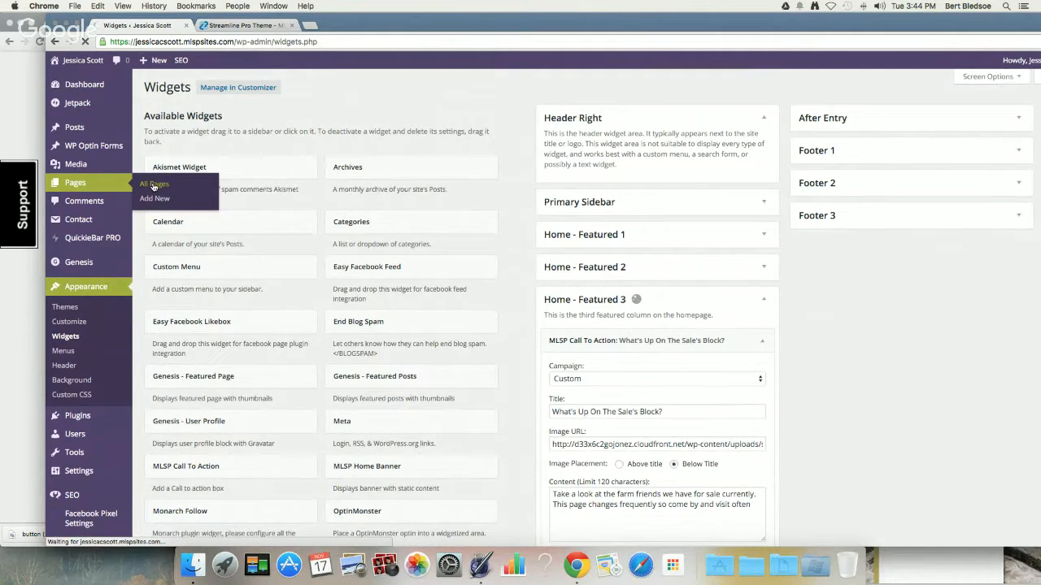
Switch to the Google Hangouts broadcast window
{"action": "key", "text": "ctrl+Up"}
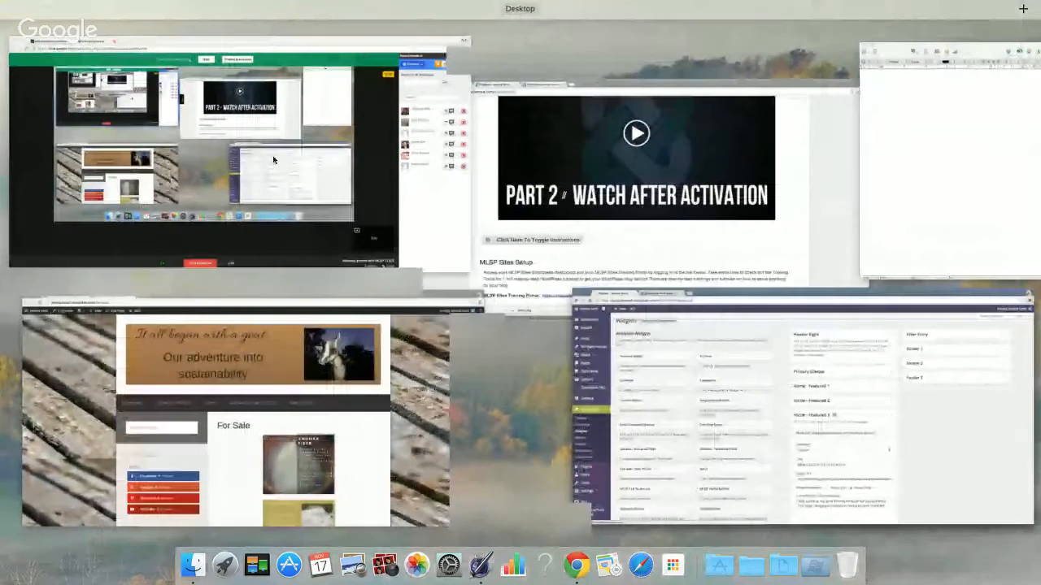
{"action": "left_click", "coordinate": [274, 158]}
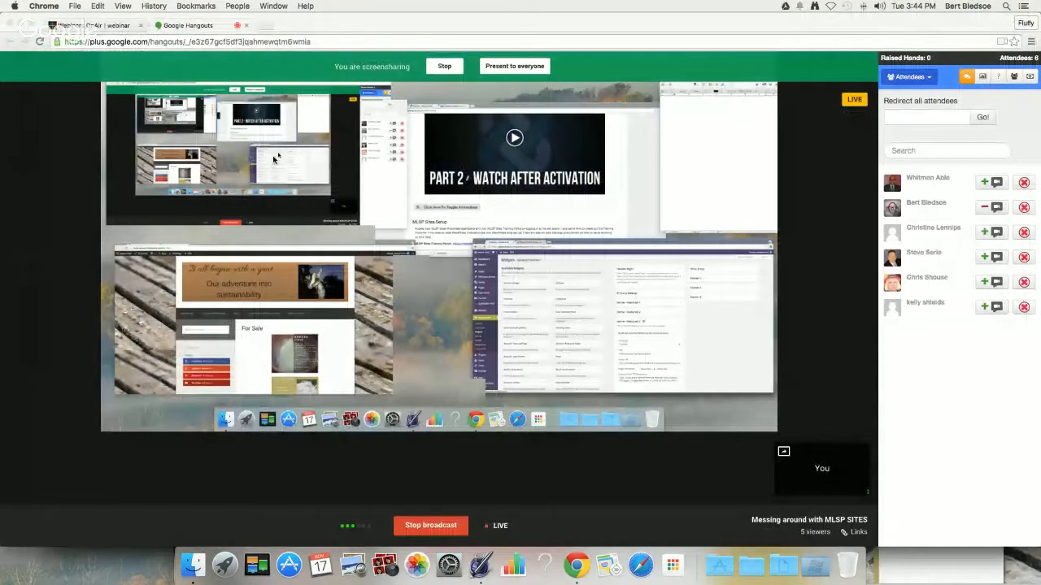
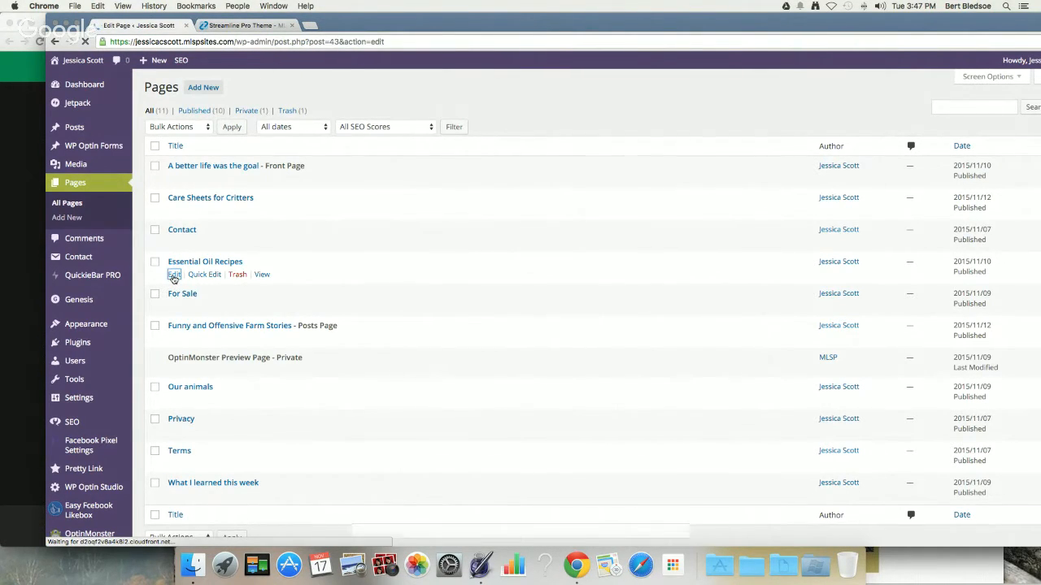
Examine the Essential Oil Recipes page's images and layout settings in the page editor
{"action": "scroll", "coordinate": [174, 279], "scroll_direction": "down", "scroll_amount": 2}
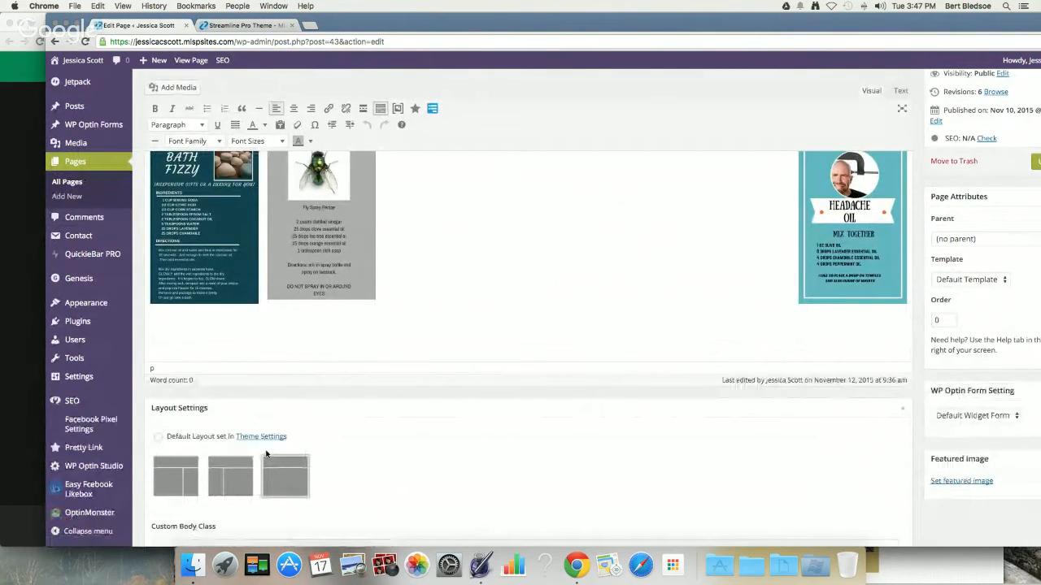
{"action": "scroll", "coordinate": [263, 453], "scroll_direction": "down", "scroll_amount": 2}
{"action": "scroll", "coordinate": [265, 455], "scroll_direction": "down", "scroll_amount": 1}
{"action": "scroll", "coordinate": [266, 453], "scroll_direction": "up", "scroll_amount": 5}
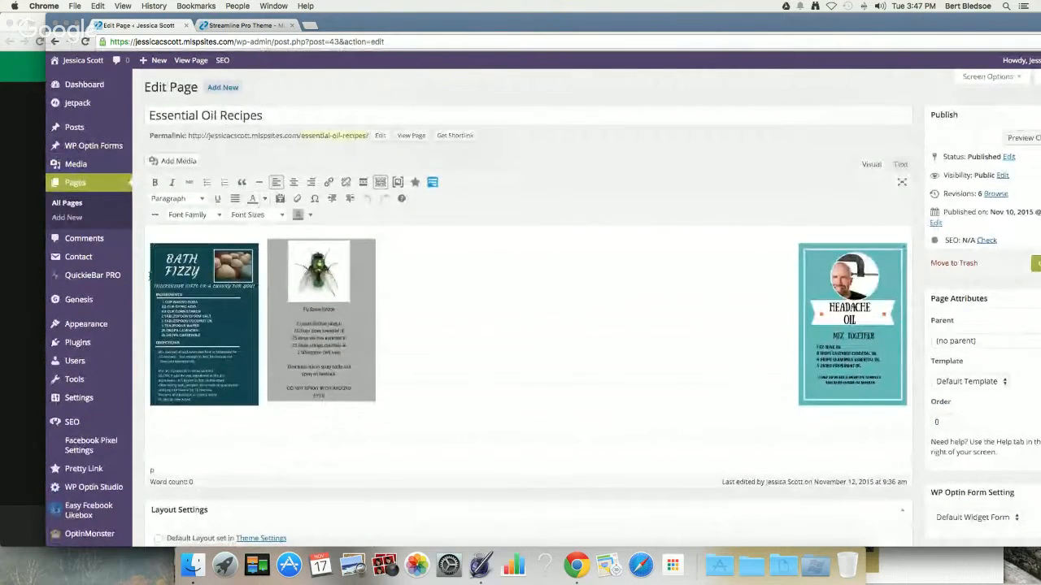
Go back to the list of all pages and open the Our animals page for editing
{"action": "left_click", "coordinate": [79, 184]}
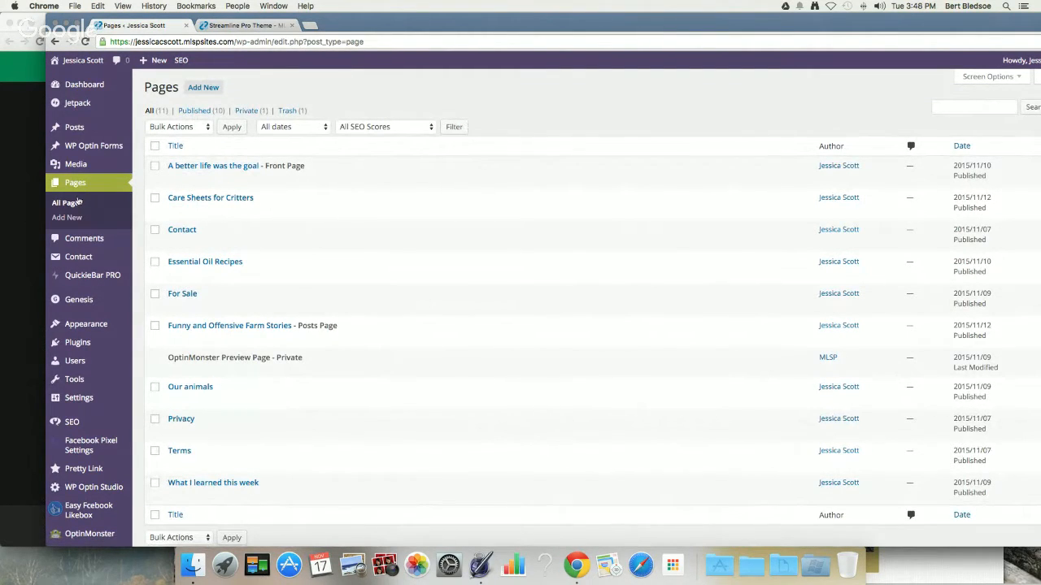
{"action": "mouse_move", "coordinate": [201, 250]}
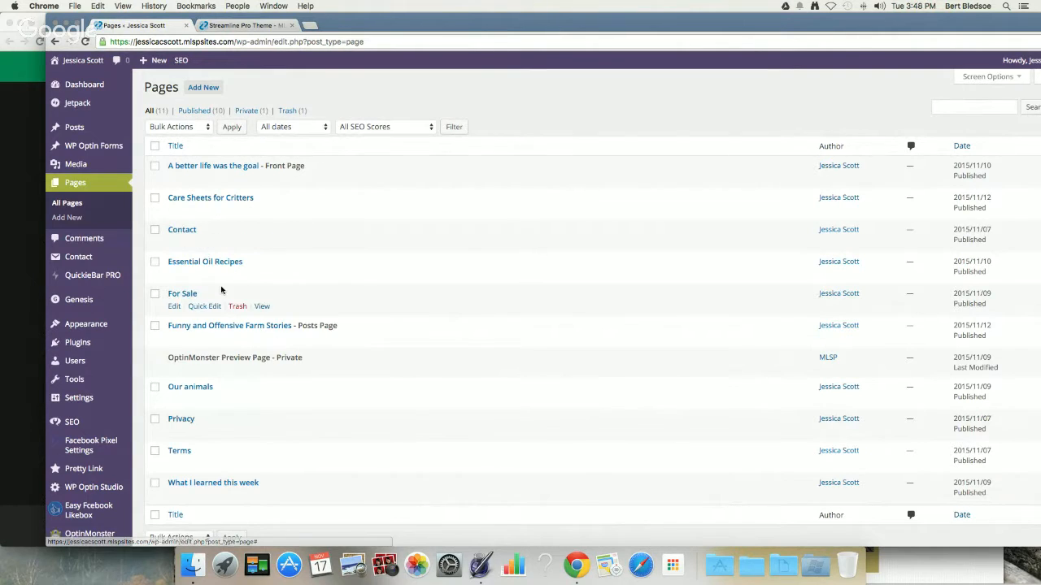
{"action": "scroll", "coordinate": [219, 293], "scroll_direction": "down", "scroll_amount": 1}
{"action": "mouse_move", "coordinate": [196, 347]}
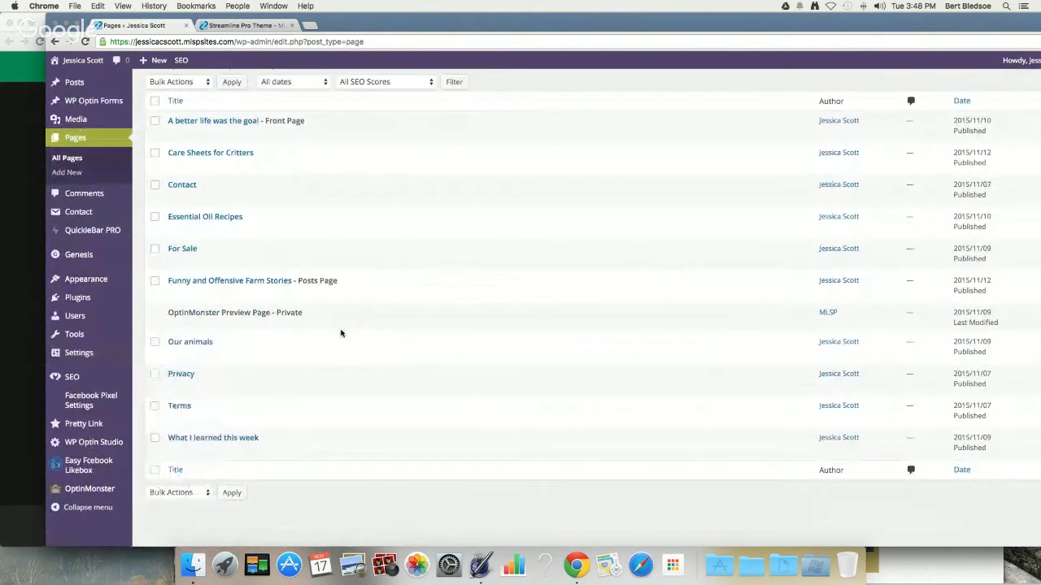
{"action": "left_click", "coordinate": [174, 355]}
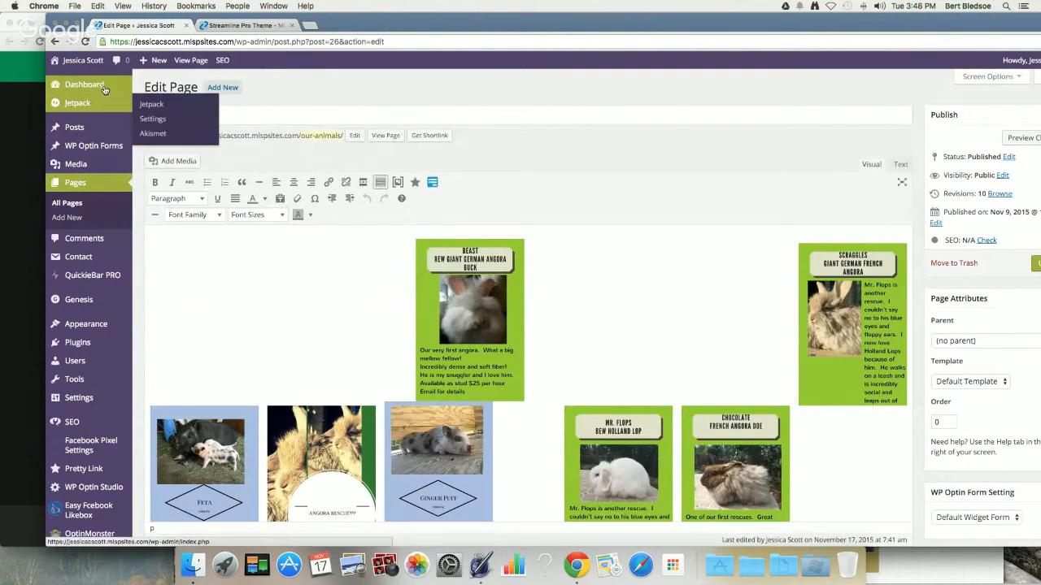
Open the theme customizer and look over the home page preview down to the footer
{"action": "mouse_move", "coordinate": [104, 90]}
{"action": "mouse_move", "coordinate": [92, 107]}
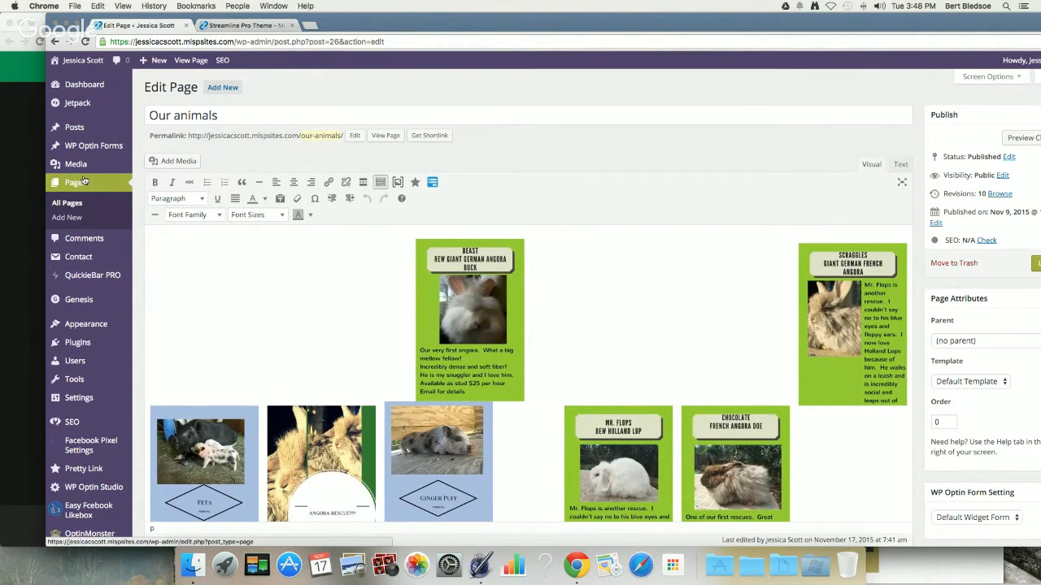
{"action": "mouse_move", "coordinate": [89, 325]}
{"action": "left_click", "coordinate": [181, 347]}
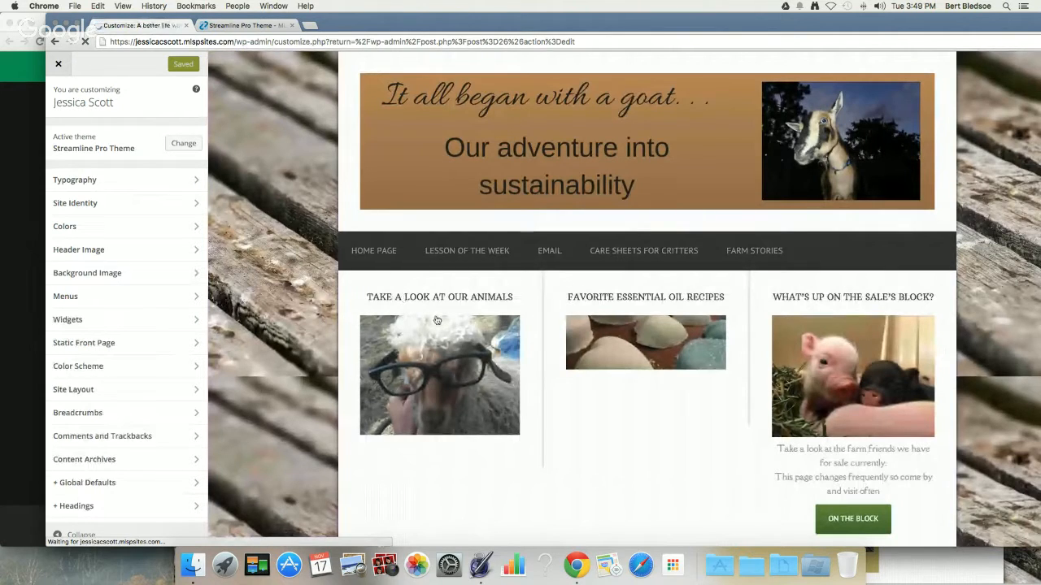
{"action": "scroll", "coordinate": [437, 320], "scroll_direction": "down", "scroll_amount": 3}
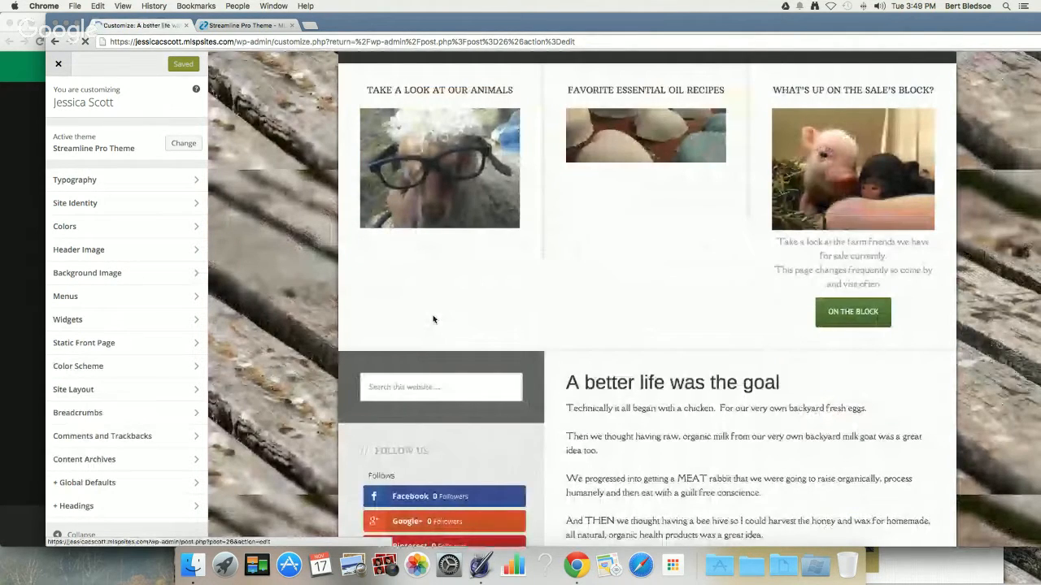
{"action": "scroll", "coordinate": [433, 319], "scroll_direction": "down", "scroll_amount": 10}
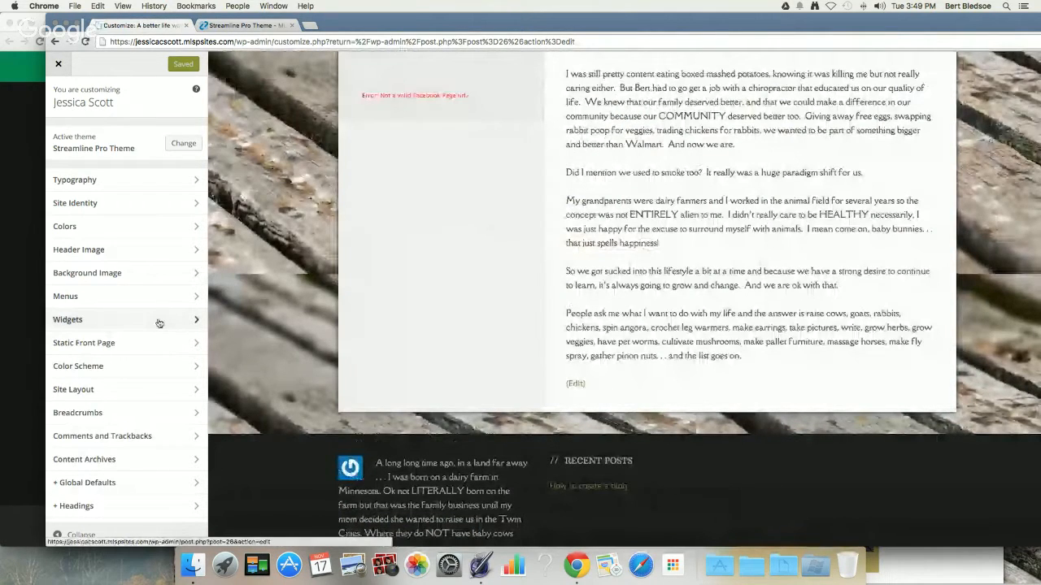
{"action": "left_click", "coordinate": [159, 324]}
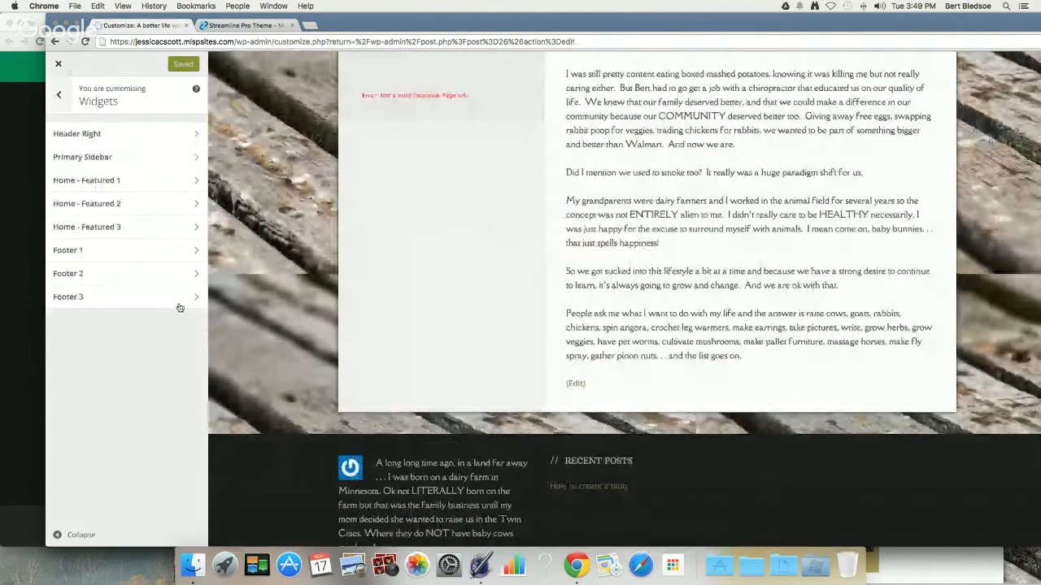
{"action": "left_click", "coordinate": [196, 183]}
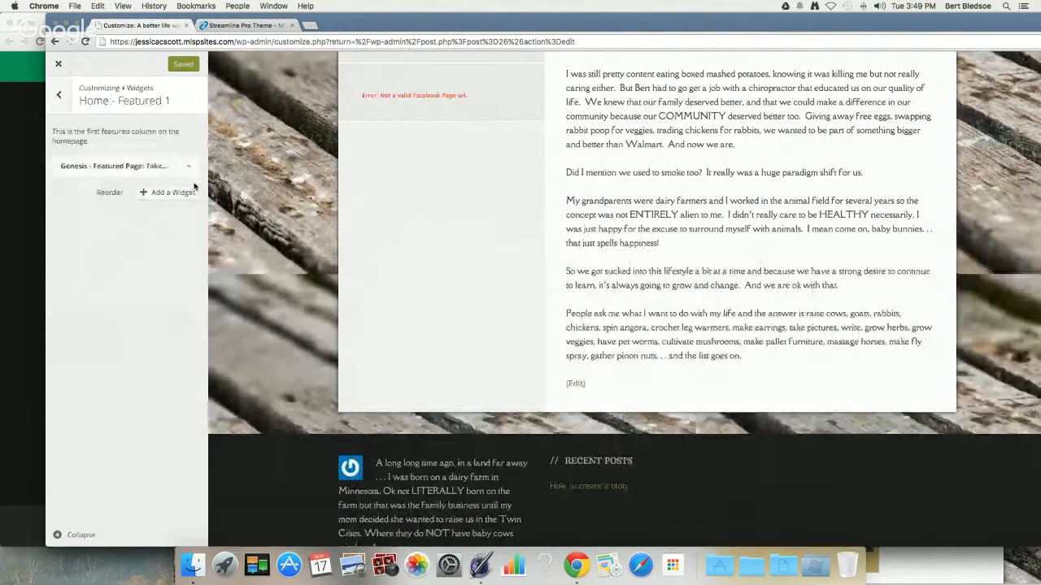
{"action": "left_click", "coordinate": [57, 97]}
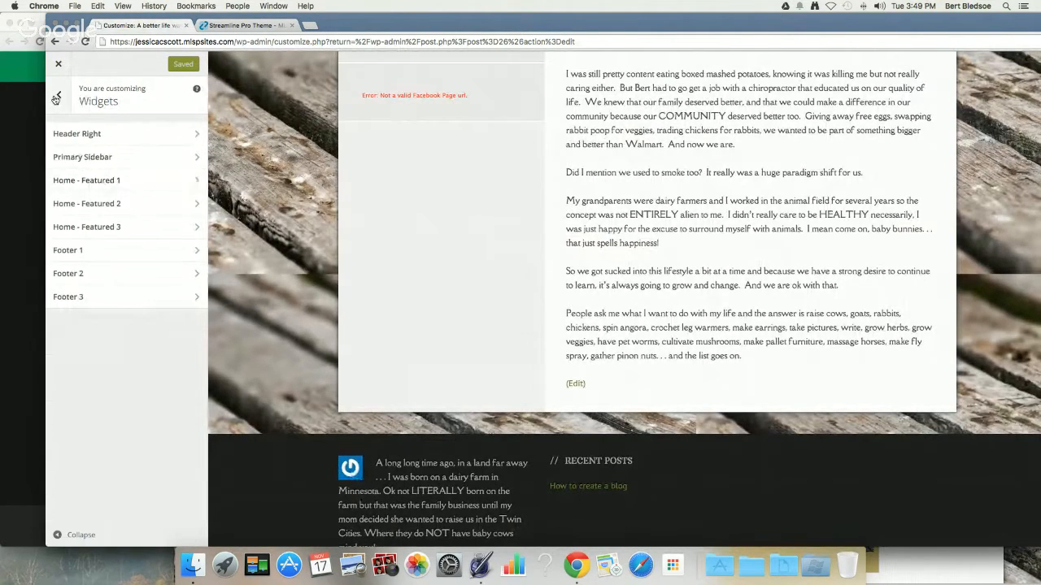
{"action": "left_click", "coordinate": [56, 98]}
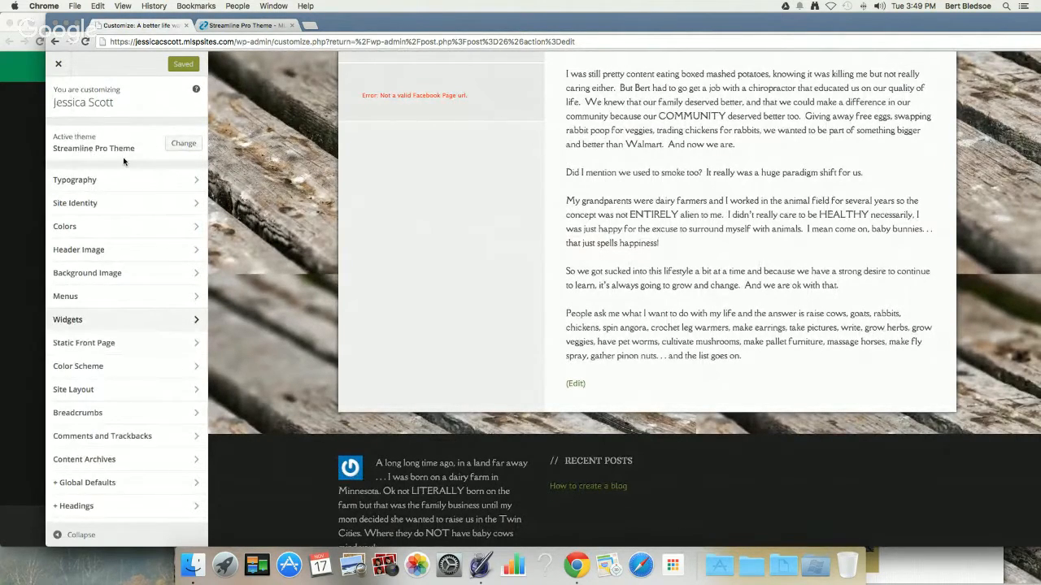
Set the Entry – Content background color to light tan #ddcfb1, lightened from the preset orange
{"action": "scroll", "coordinate": [123, 161], "scroll_direction": "down", "scroll_amount": 5}
{"action": "scroll", "coordinate": [124, 161], "scroll_direction": "down", "scroll_amount": 3}
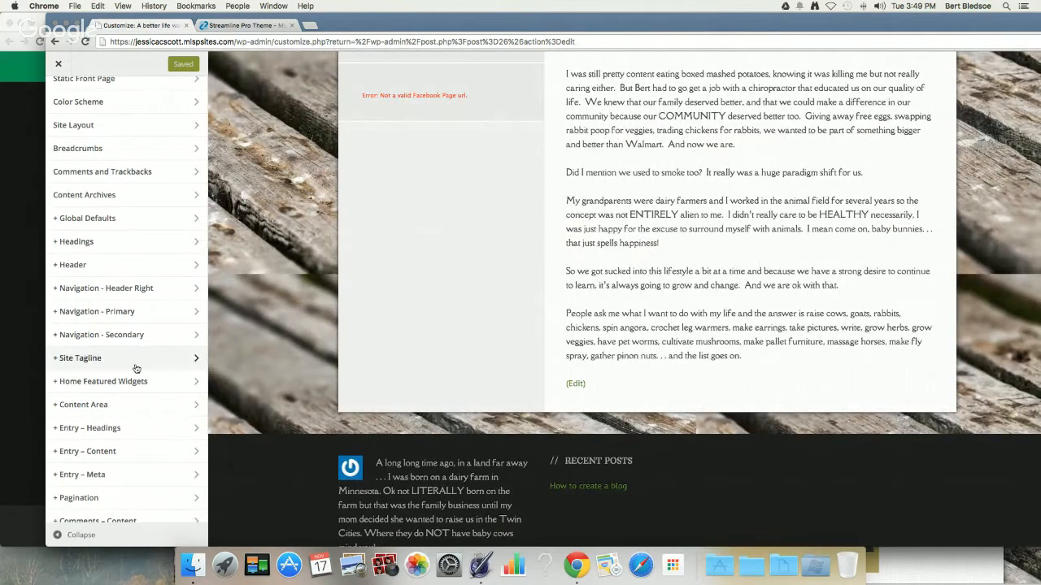
{"action": "scroll", "coordinate": [136, 368], "scroll_direction": "down", "scroll_amount": 1}
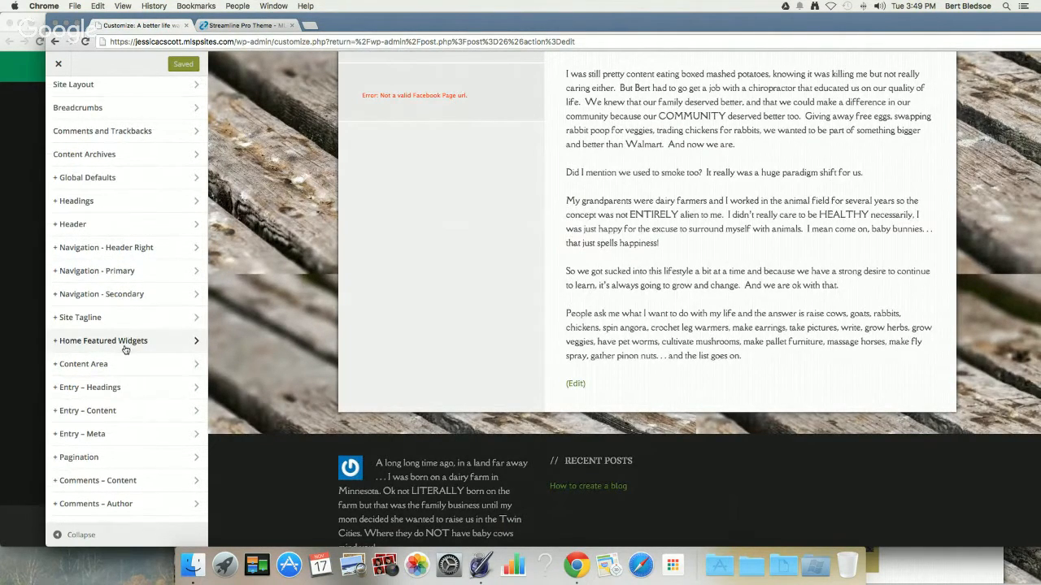
{"action": "scroll", "coordinate": [126, 350], "scroll_direction": "down", "scroll_amount": 1}
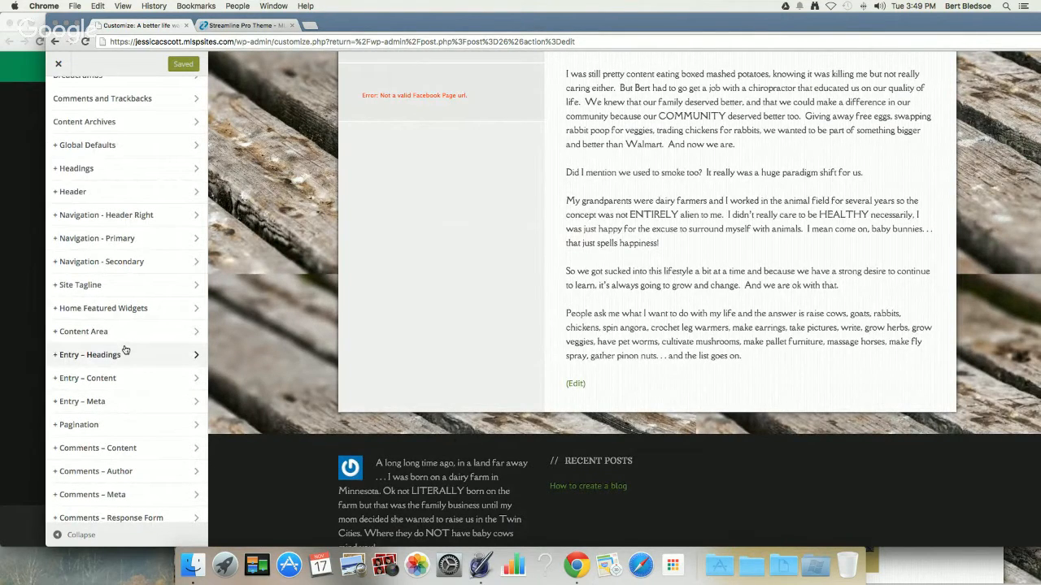
{"action": "scroll", "coordinate": [126, 350], "scroll_direction": "down", "scroll_amount": 2}
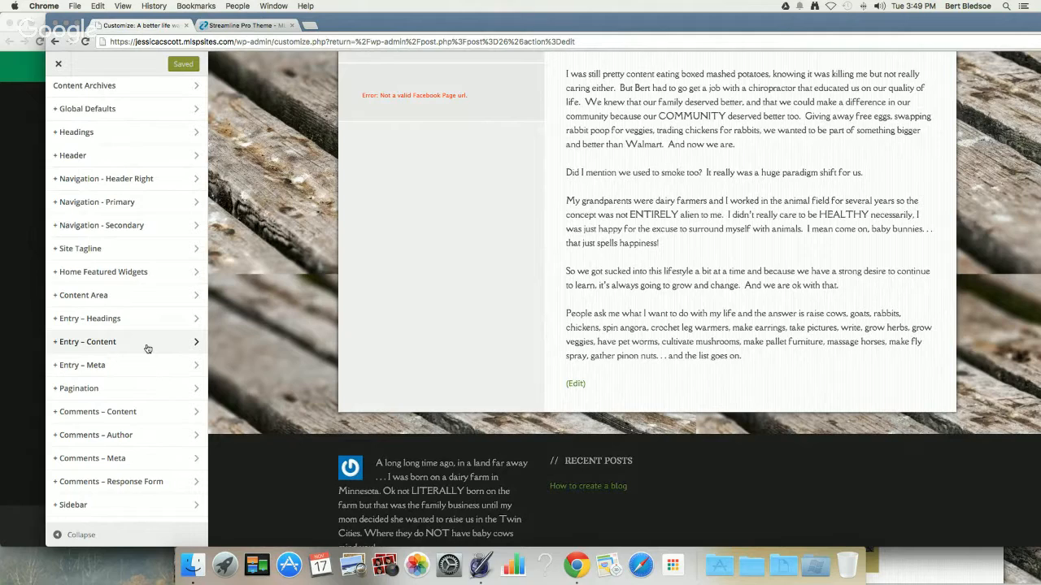
{"action": "left_click", "coordinate": [148, 349]}
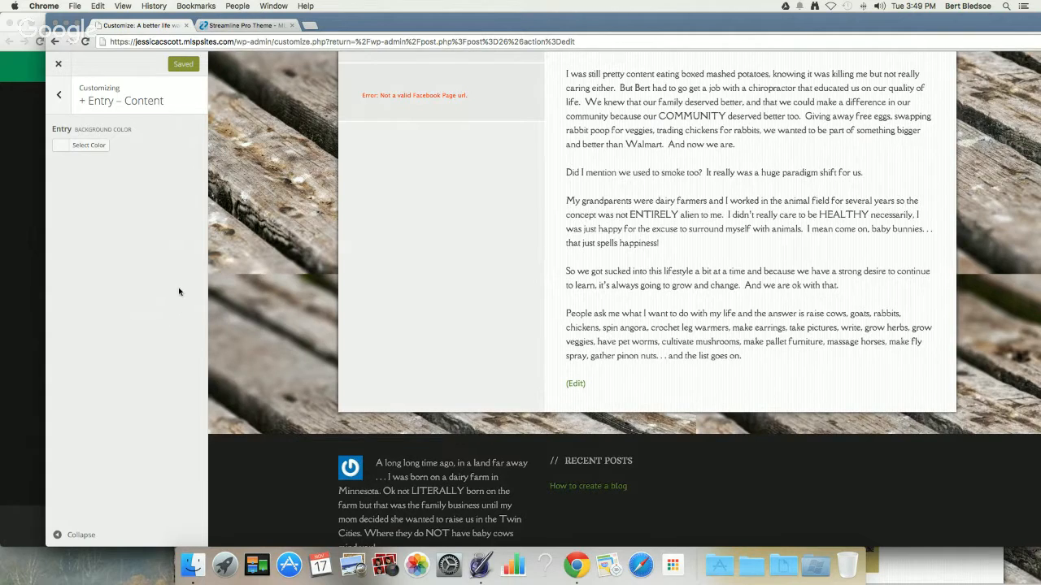
{"action": "left_click", "coordinate": [91, 148]}
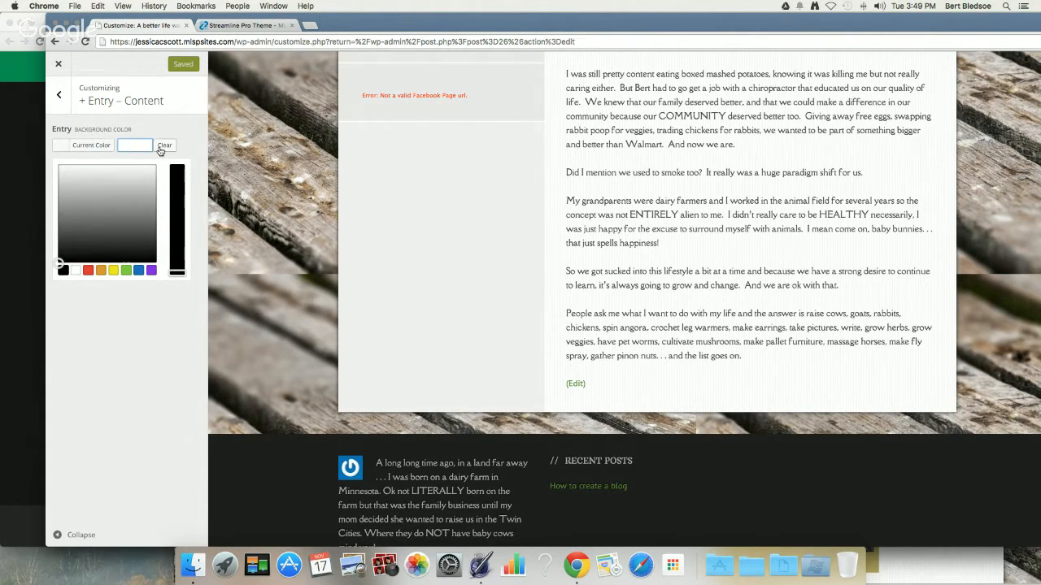
{"action": "left_click", "coordinate": [101, 271]}
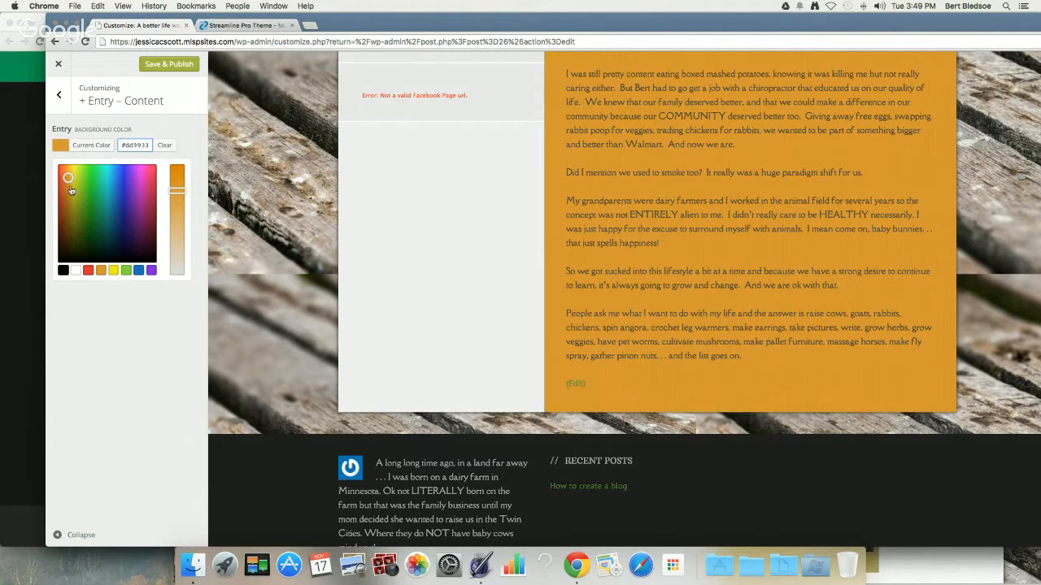
{"action": "mouse_move", "coordinate": [71, 169]}
{"action": "left_mouse_down"}
{"action": "mouse_move", "coordinate": [91, 170]}
{"action": "mouse_move", "coordinate": [73, 170]}
{"action": "mouse_move", "coordinate": [73, 204]}
{"action": "mouse_move", "coordinate": [75, 195]}
{"action": "left_mouse_up"}
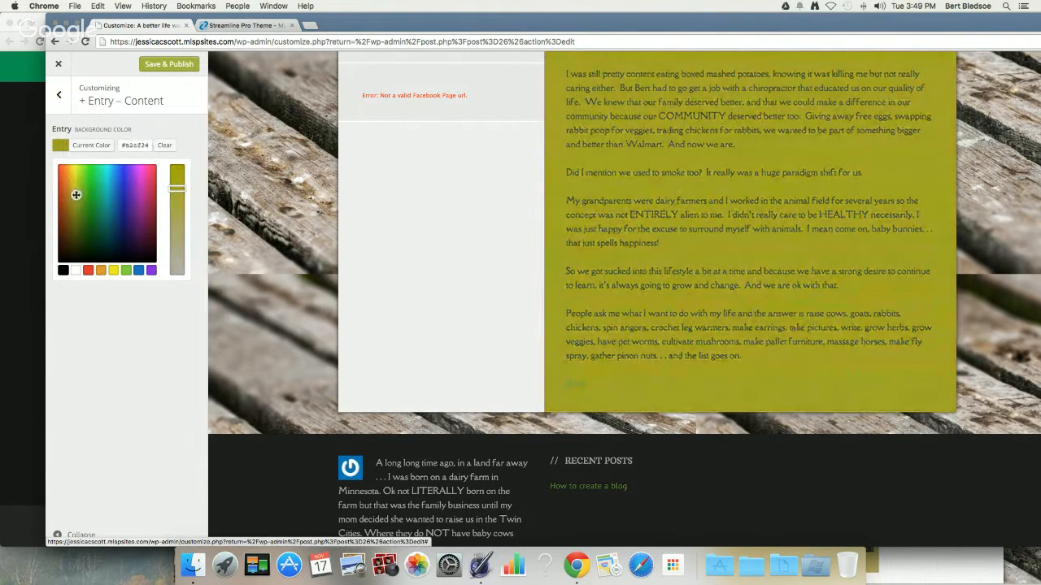
{"action": "left_click", "coordinate": [101, 270]}
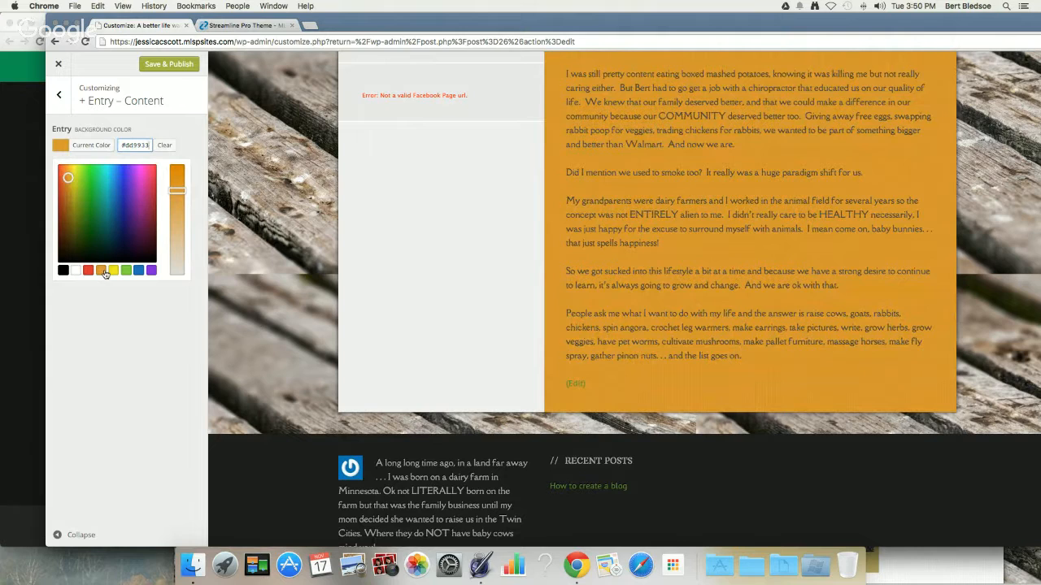
{"action": "left_click_drag", "start_coordinate": [180, 191], "coordinate": [170, 254]}
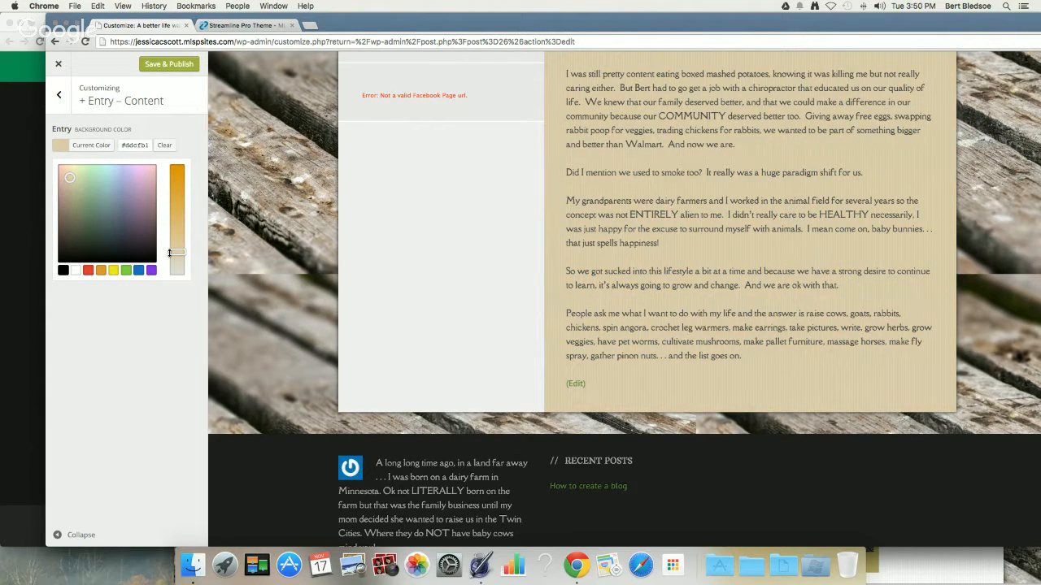
Examine the page preview from the header to the entry text to judge how the tan entry background fits the site
{"action": "scroll", "coordinate": [490, 274], "scroll_direction": "up", "scroll_amount": 5}
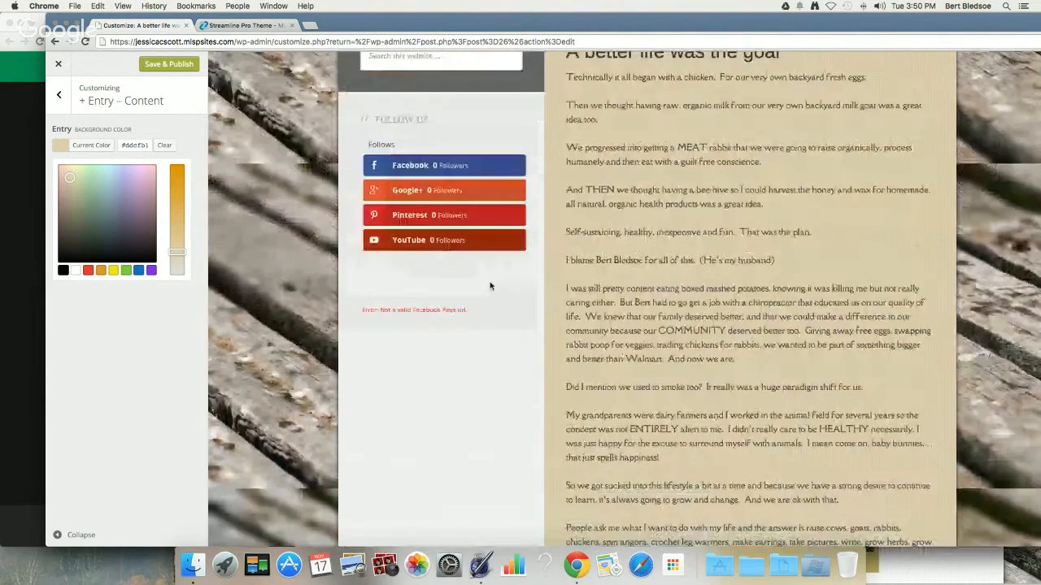
{"action": "scroll", "coordinate": [489, 285], "scroll_direction": "up", "scroll_amount": 3}
{"action": "scroll", "coordinate": [490, 286], "scroll_direction": "up", "scroll_amount": 8}
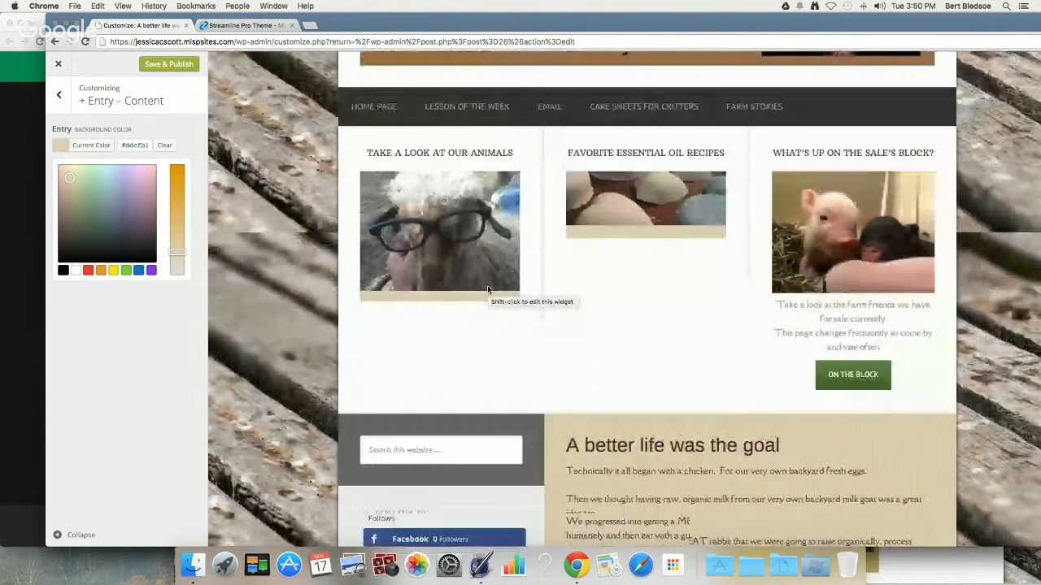
{"action": "scroll", "coordinate": [488, 289], "scroll_direction": "down", "scroll_amount": 2}
{"action": "scroll", "coordinate": [488, 291], "scroll_direction": "up", "scroll_amount": 5}
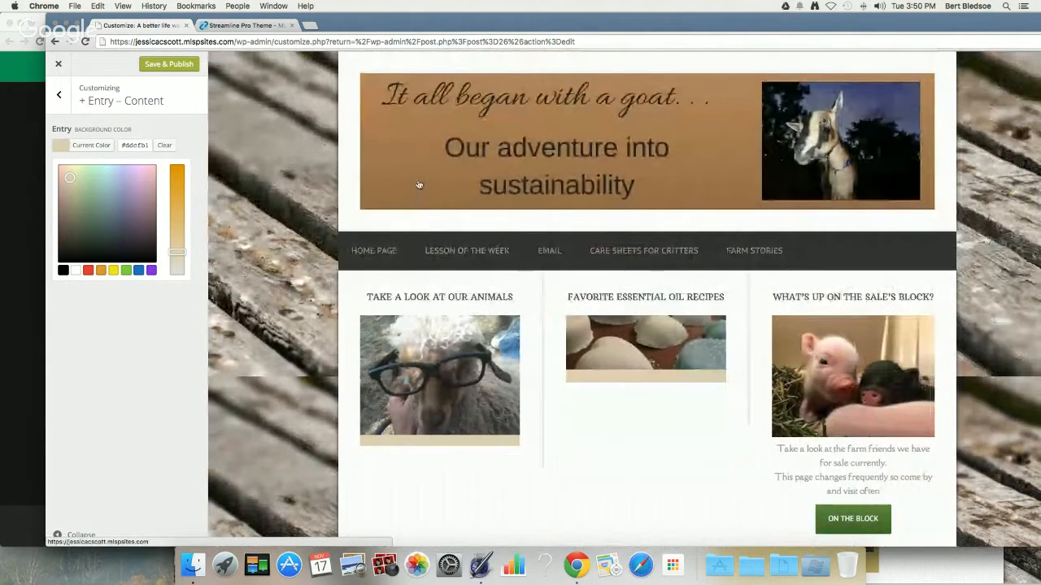
{"action": "scroll", "coordinate": [419, 185], "scroll_direction": "down", "scroll_amount": 5}
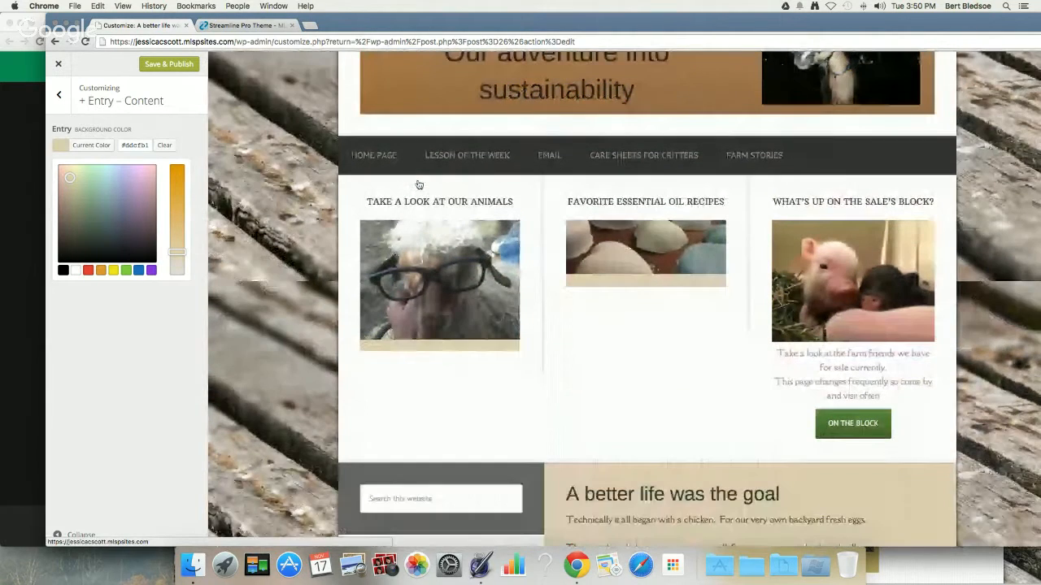
{"action": "scroll", "coordinate": [460, 283], "scroll_direction": "up", "scroll_amount": 5}
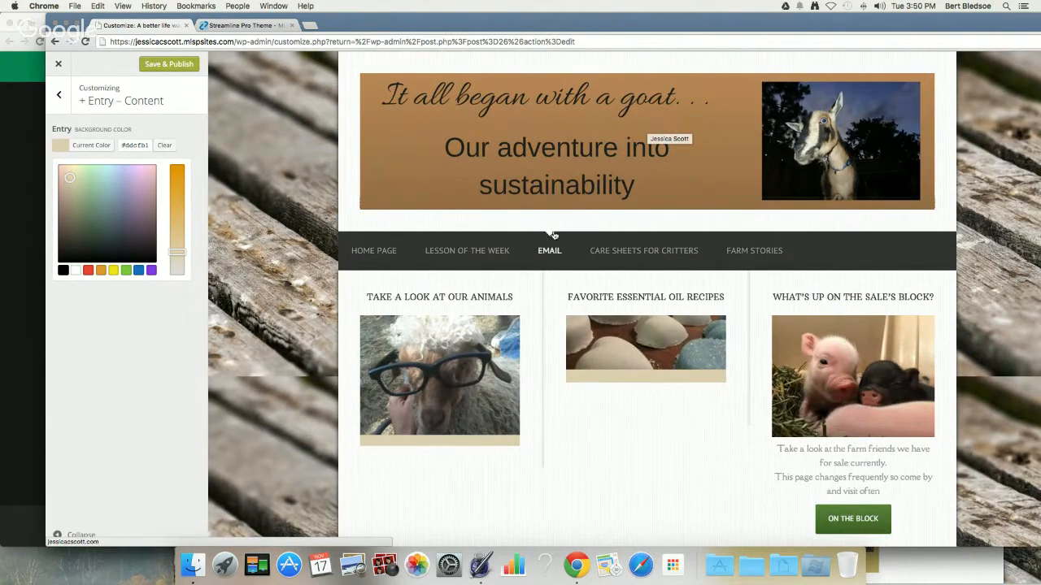
{"action": "scroll", "coordinate": [555, 233], "scroll_direction": "down", "scroll_amount": 3}
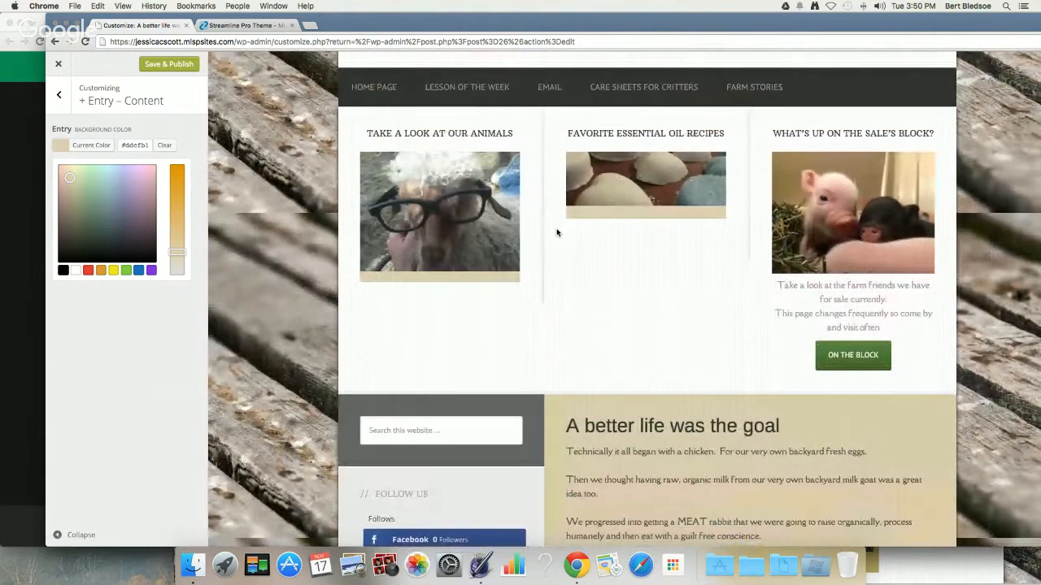
{"action": "scroll", "coordinate": [557, 232], "scroll_direction": "down", "scroll_amount": 4}
{"action": "scroll", "coordinate": [711, 342], "scroll_direction": "up", "scroll_amount": 3}
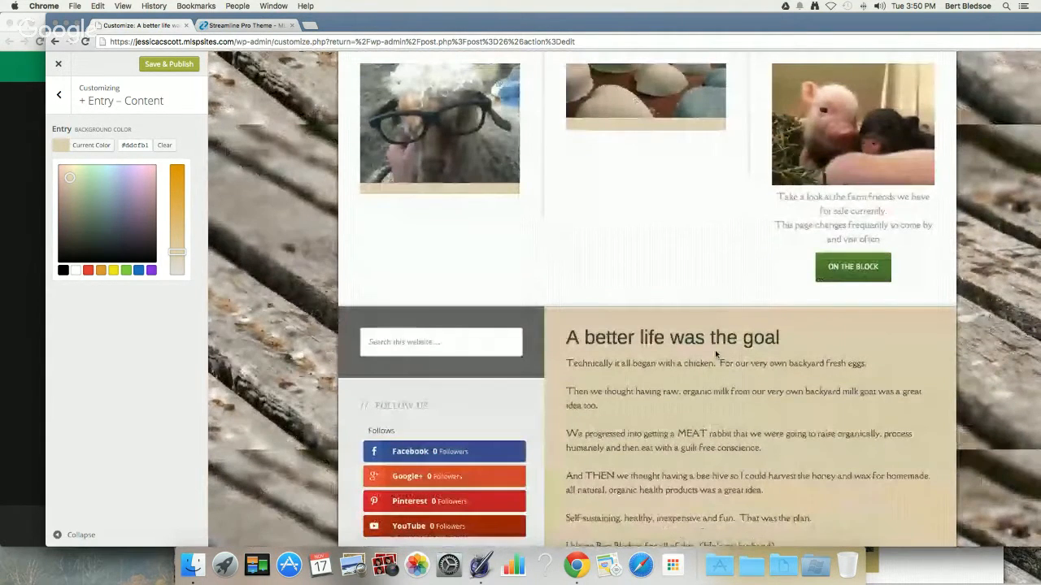
{"action": "scroll", "coordinate": [715, 349], "scroll_direction": "up", "scroll_amount": 2}
{"action": "scroll", "coordinate": [591, 452], "scroll_direction": "down", "scroll_amount": 11}
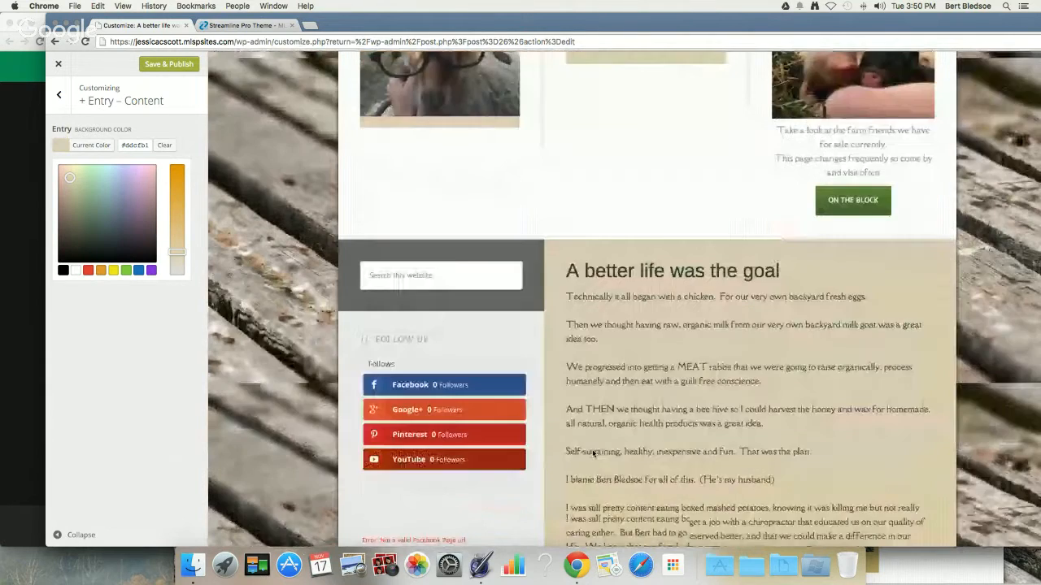
{"action": "scroll", "coordinate": [593, 453], "scroll_direction": "up", "scroll_amount": 4}
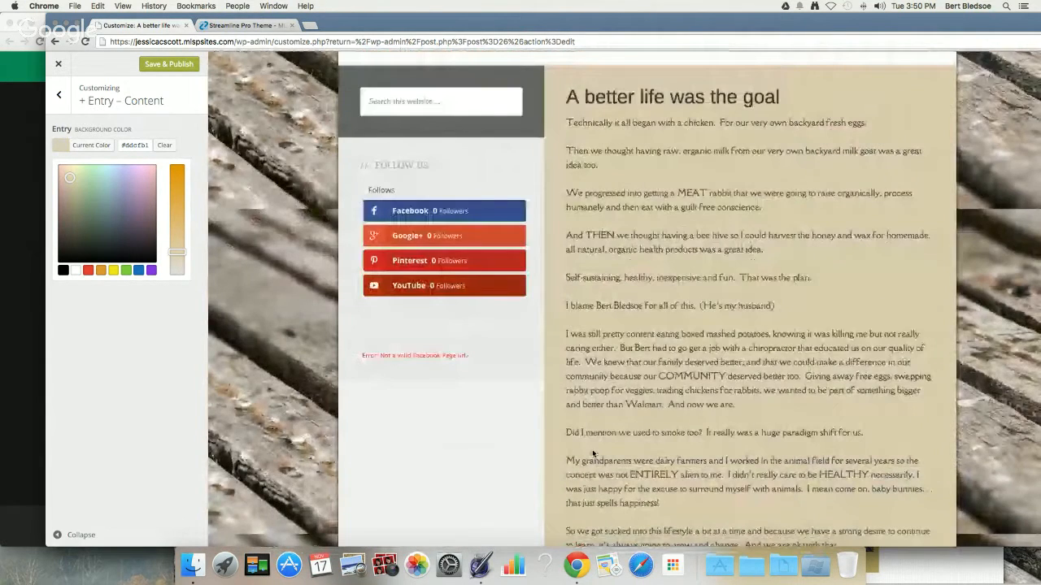
{"action": "scroll", "coordinate": [593, 453], "scroll_direction": "up", "scroll_amount": 7}
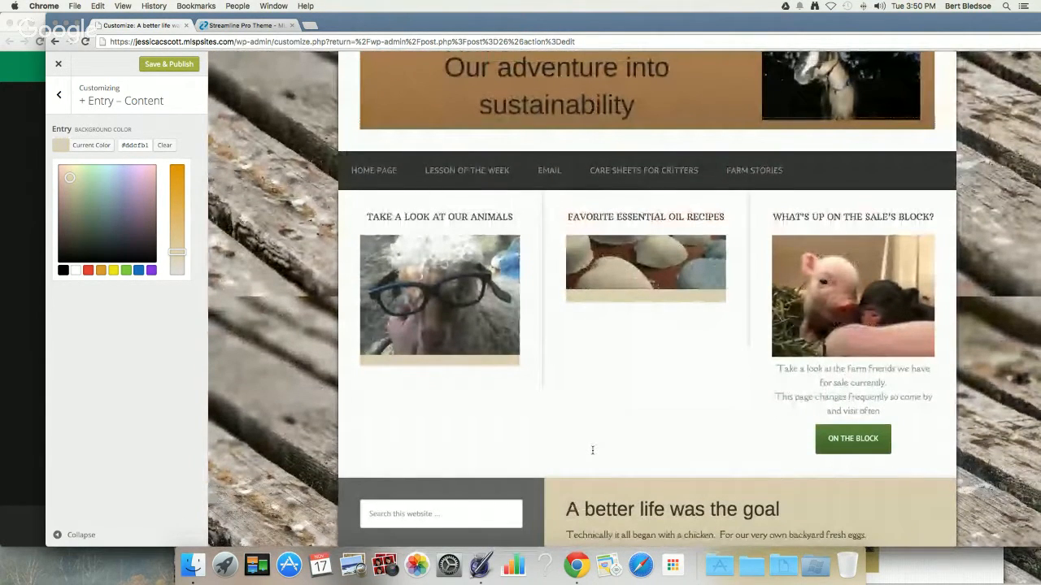
{"action": "scroll", "coordinate": [592, 450], "scroll_direction": "up", "scroll_amount": 1}
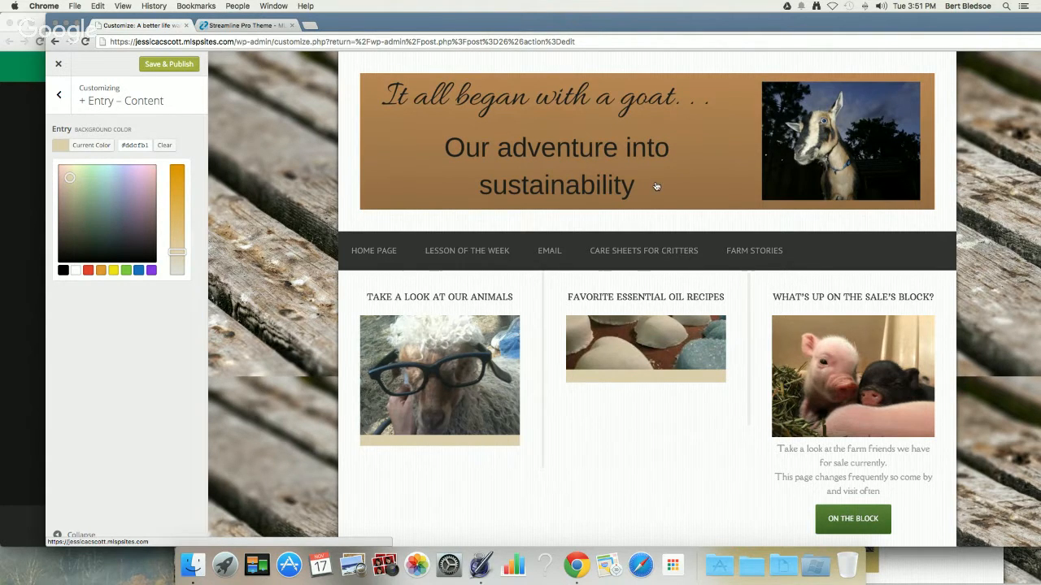
{"action": "scroll", "coordinate": [656, 186], "scroll_direction": "down", "scroll_amount": 5}
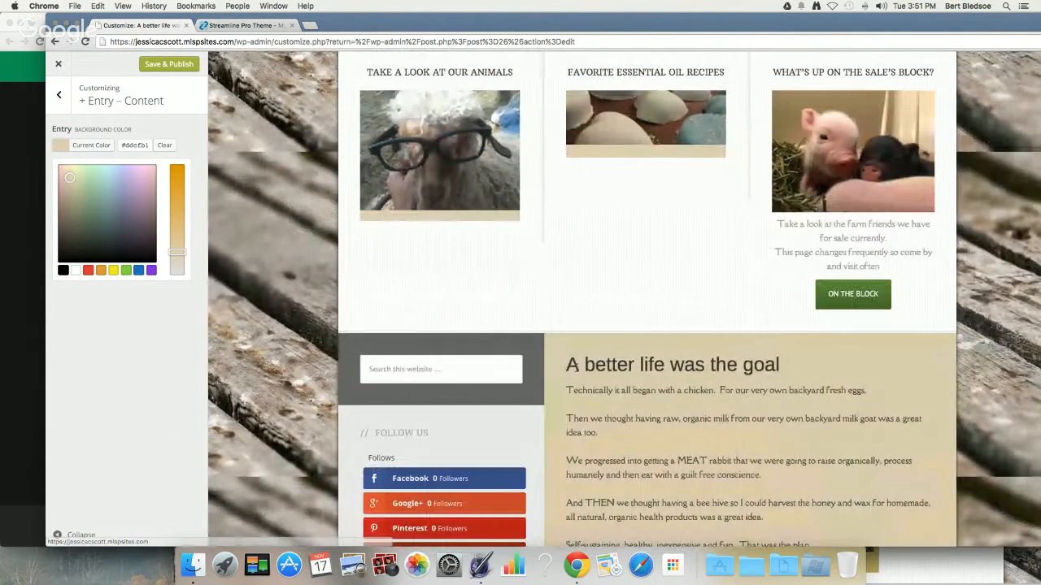
{"action": "scroll", "coordinate": [589, 344], "scroll_direction": "down", "scroll_amount": 1}
Open the Our animals page in the preview and examine its animal cards against the entry background
{"action": "scroll", "coordinate": [594, 348], "scroll_direction": "up", "scroll_amount": 4}
{"action": "scroll", "coordinate": [596, 350], "scroll_direction": "up", "scroll_amount": 1}
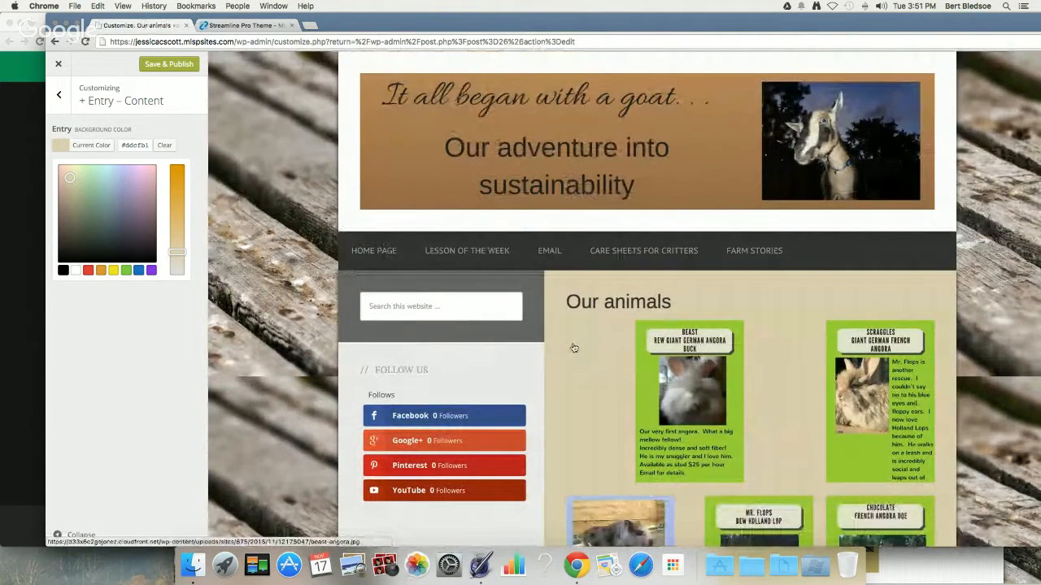
{"action": "scroll", "coordinate": [561, 348], "scroll_direction": "down", "scroll_amount": 4}
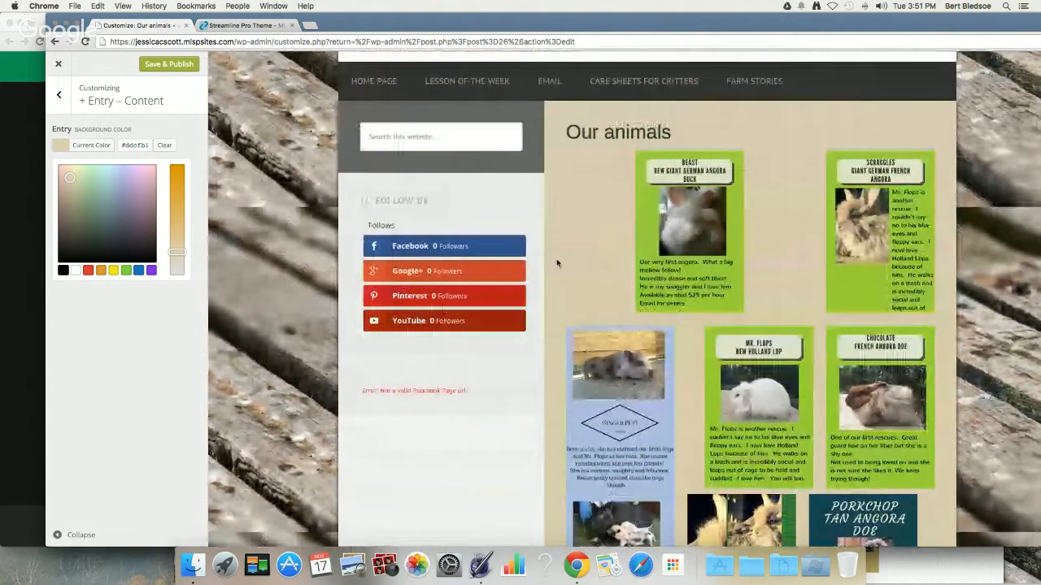
{"action": "scroll", "coordinate": [556, 259], "scroll_direction": "down", "scroll_amount": 10}
{"action": "scroll", "coordinate": [556, 260], "scroll_direction": "up", "scroll_amount": 12}
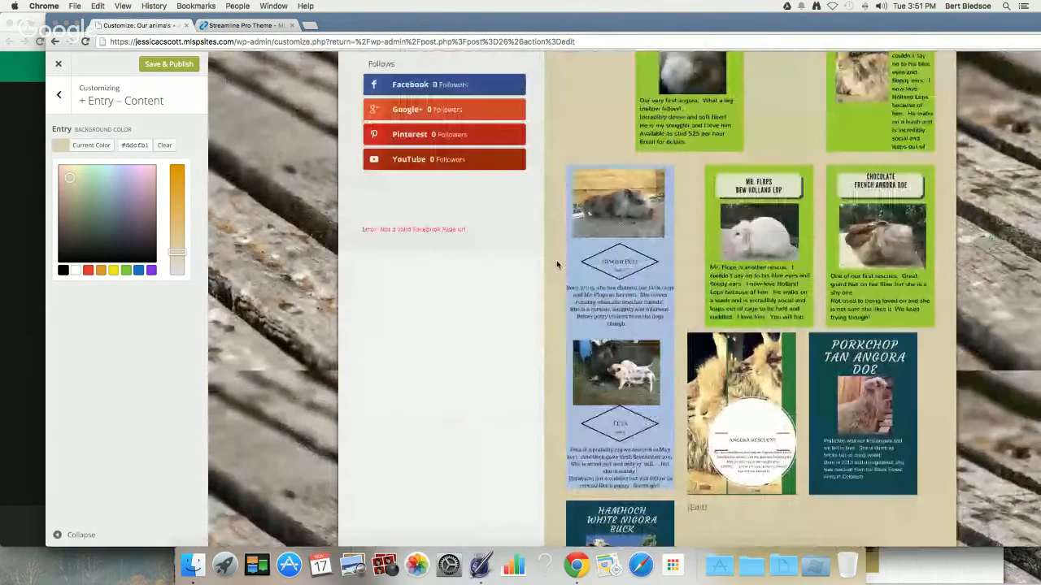
{"action": "scroll", "coordinate": [556, 260], "scroll_direction": "down", "scroll_amount": 4}
{"action": "scroll", "coordinate": [557, 264], "scroll_direction": "down", "scroll_amount": 1}
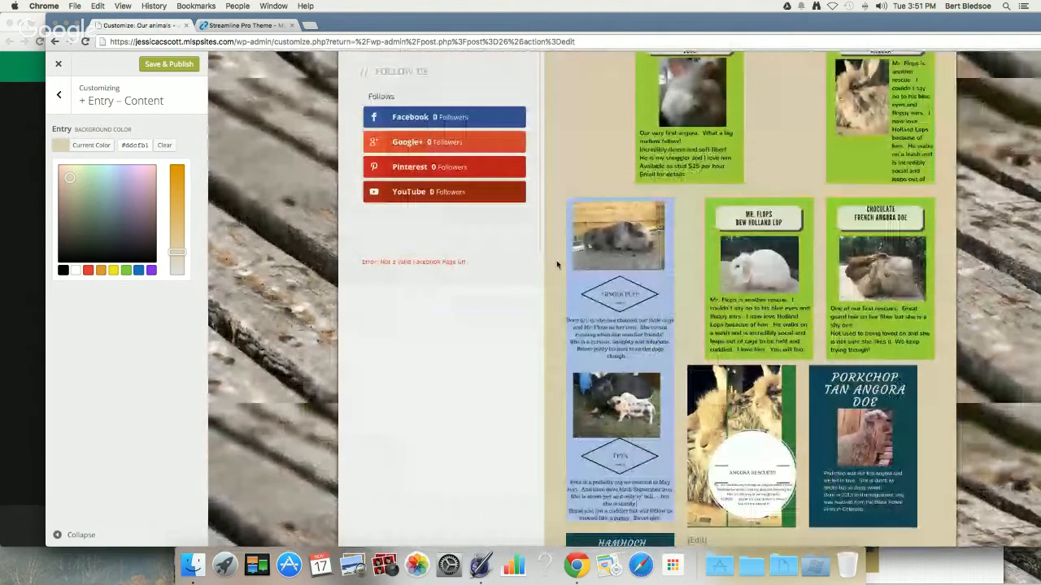
{"action": "scroll", "coordinate": [556, 260], "scroll_direction": "up", "scroll_amount": 4}
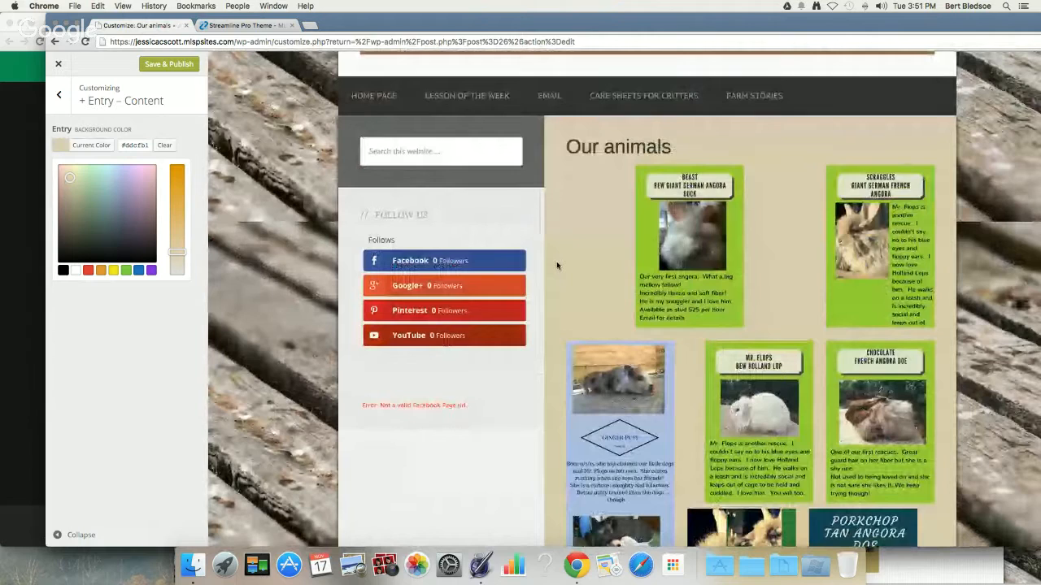
{"action": "scroll", "coordinate": [557, 265], "scroll_direction": "down", "scroll_amount": 4}
{"action": "scroll", "coordinate": [557, 265], "scroll_direction": "up", "scroll_amount": 8}
{"action": "scroll", "coordinate": [557, 261], "scroll_direction": "up", "scroll_amount": 1}
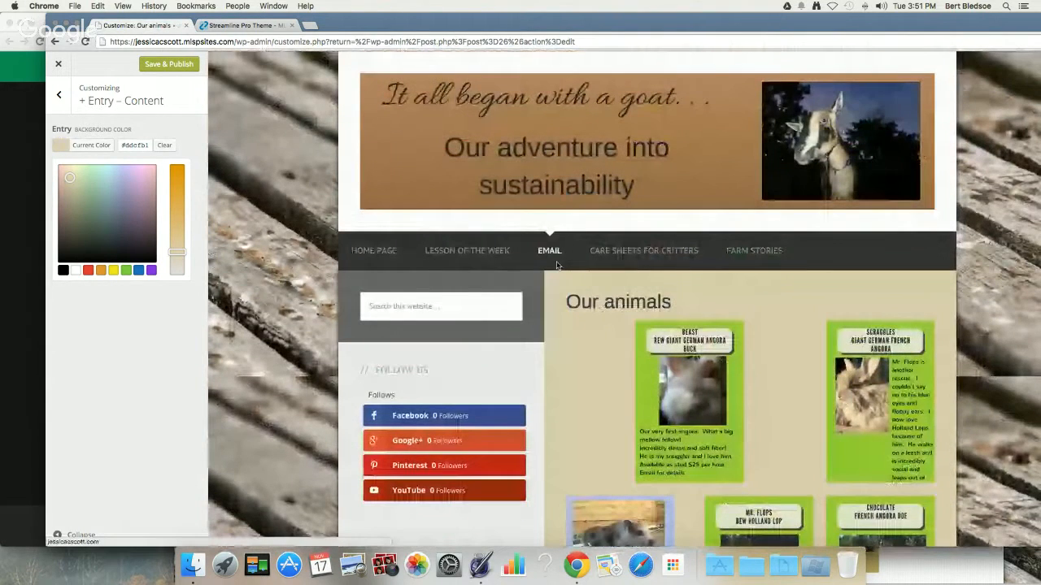
Set the Content Area's content background color to a lightened orange tan, #ddbf8d
{"action": "left_click", "coordinate": [56, 96]}
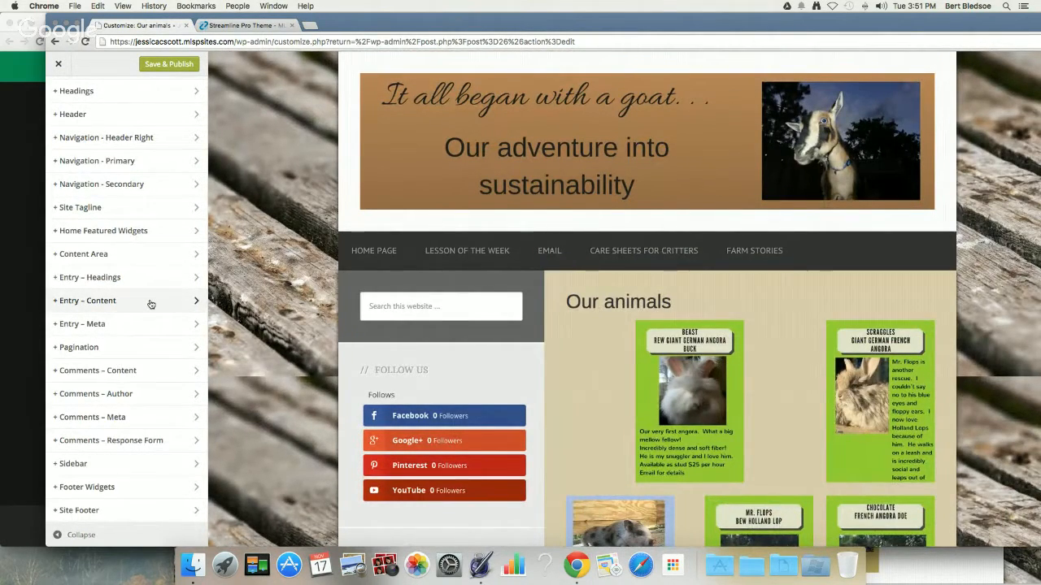
{"action": "left_click", "coordinate": [177, 257]}
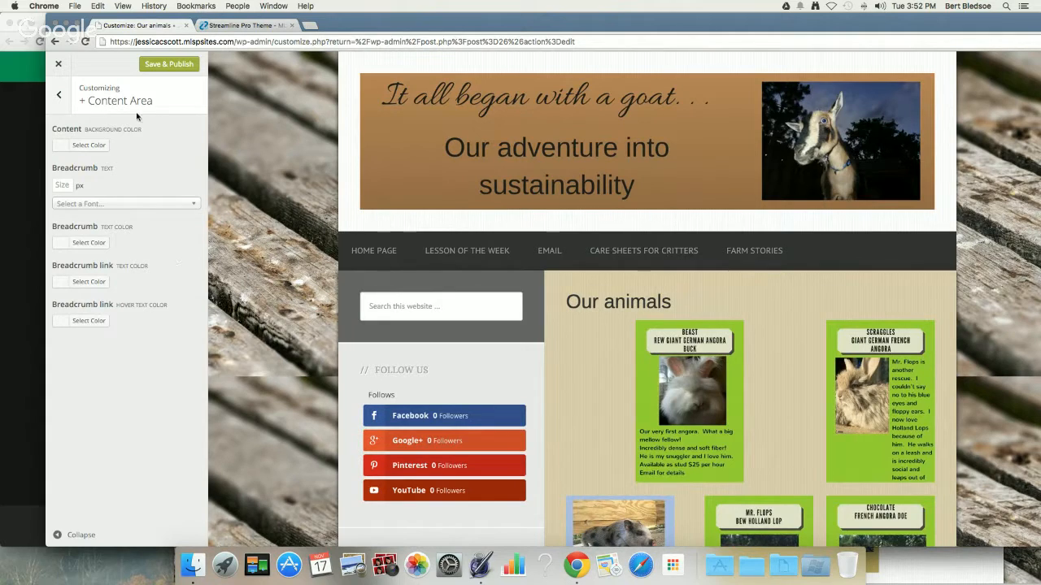
{"action": "left_click", "coordinate": [105, 146]}
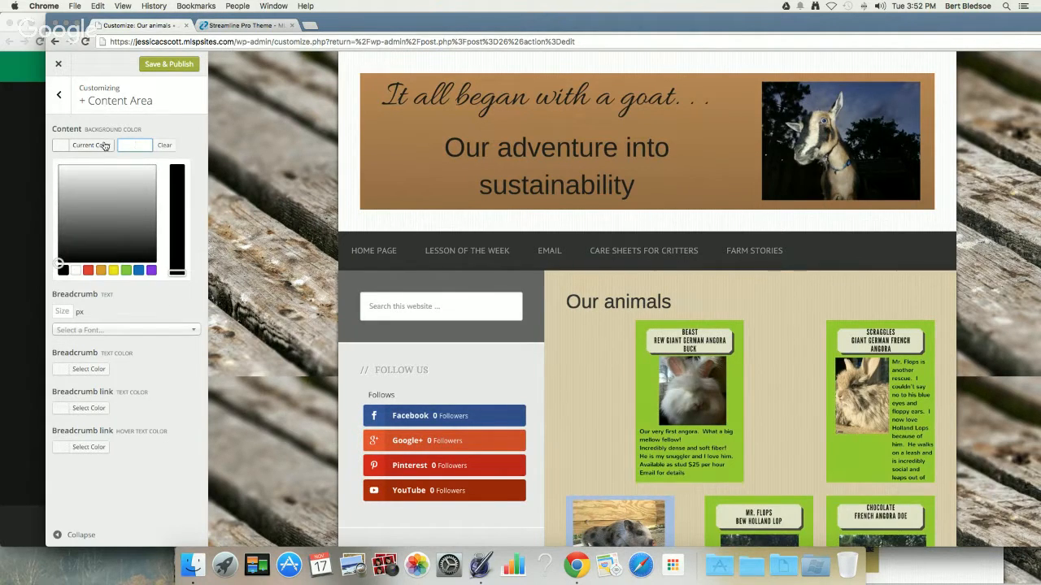
{"action": "left_click", "coordinate": [100, 270]}
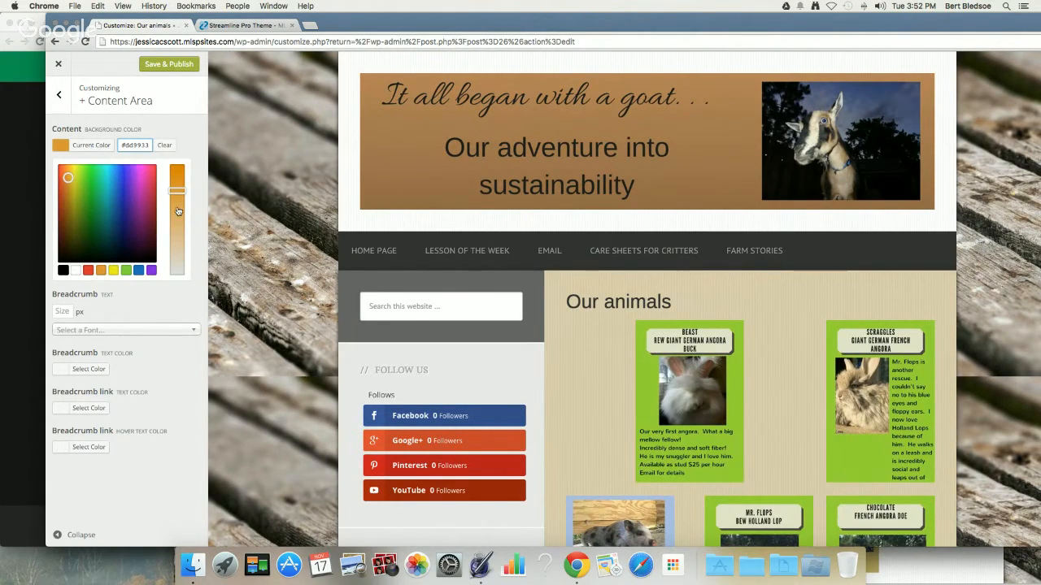
{"action": "left_click_drag", "start_coordinate": [178, 212], "coordinate": [182, 235]}
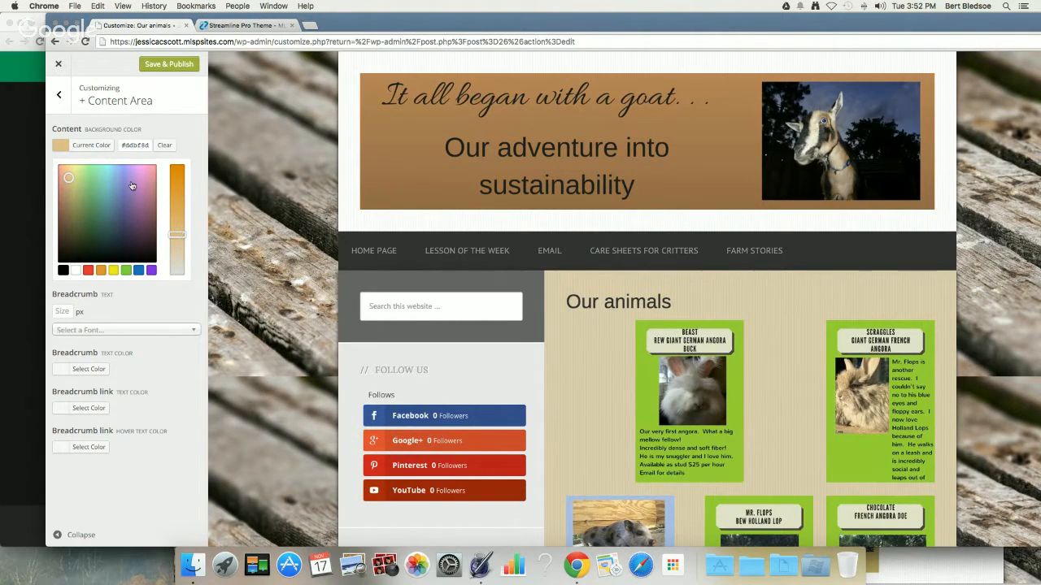
{"action": "left_click", "coordinate": [94, 147]}
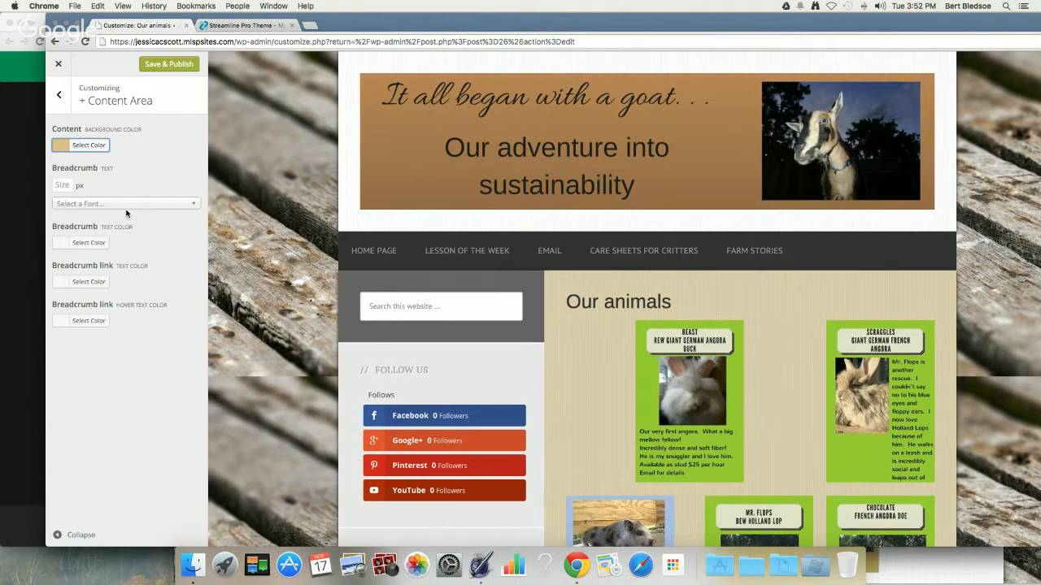
{"action": "left_click", "coordinate": [64, 99]}
{"action": "left_click", "coordinate": [63, 99]}
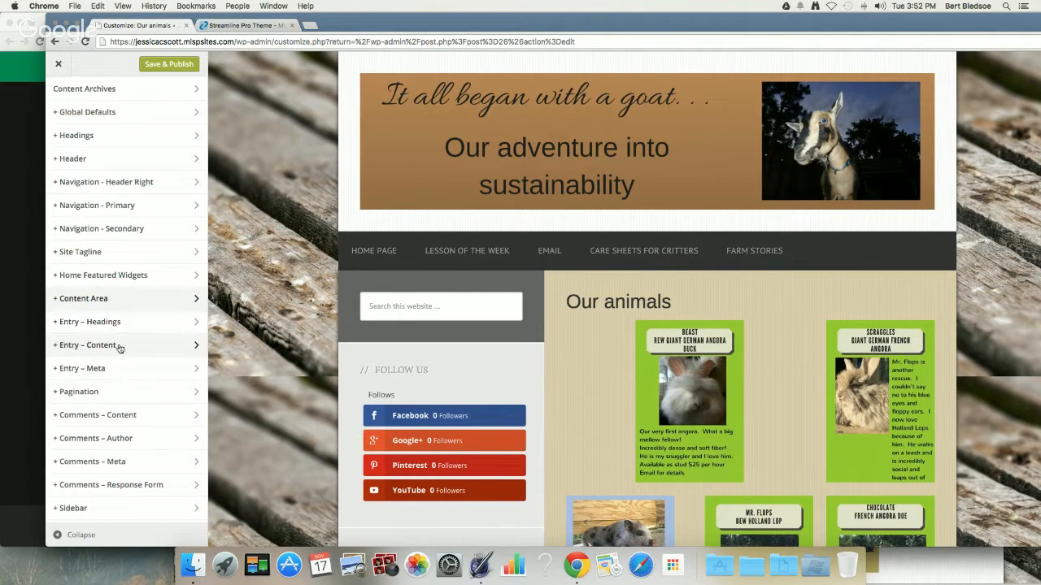
Set the title font in the Entry – Headings settings to Palatino
{"action": "left_click", "coordinate": [128, 324]}
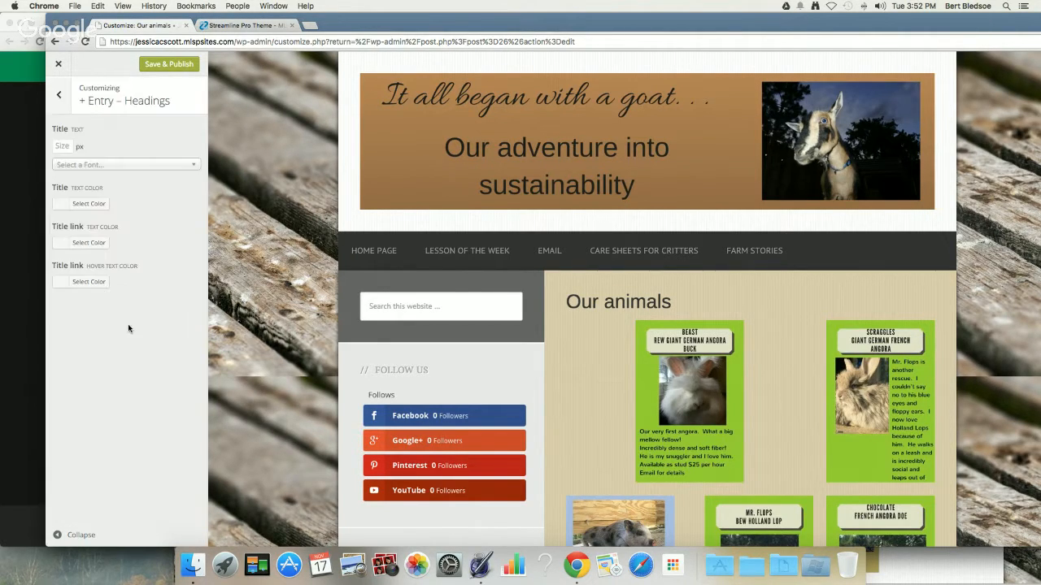
{"action": "left_click", "coordinate": [81, 166]}
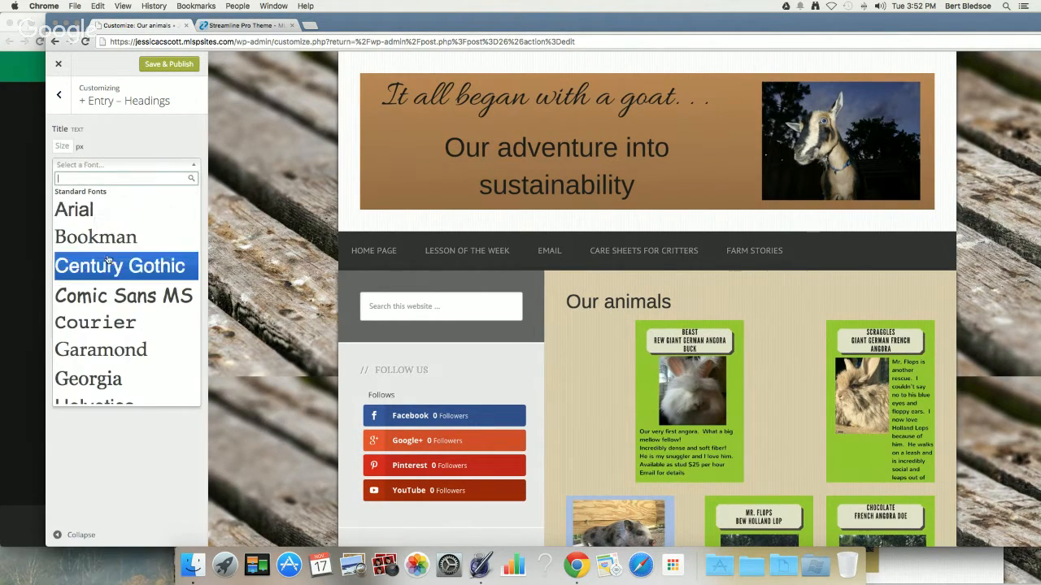
{"action": "left_click", "coordinate": [112, 296]}
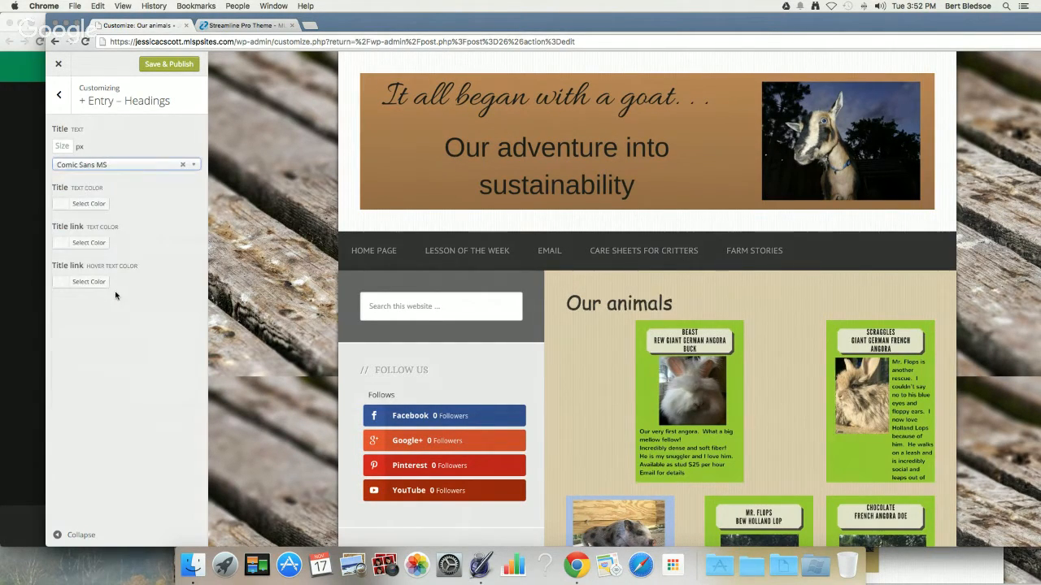
{"action": "left_click", "coordinate": [106, 167]}
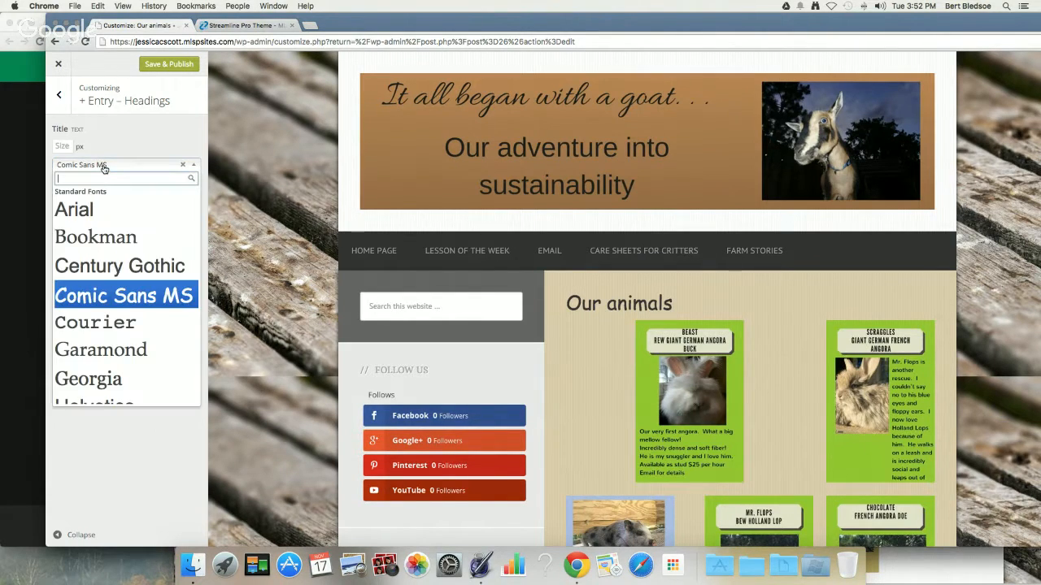
{"action": "scroll", "coordinate": [116, 336], "scroll_direction": "down", "scroll_amount": 5}
{"action": "scroll", "coordinate": [115, 335], "scroll_direction": "up", "scroll_amount": 5}
{"action": "scroll", "coordinate": [115, 336], "scroll_direction": "down", "scroll_amount": 3}
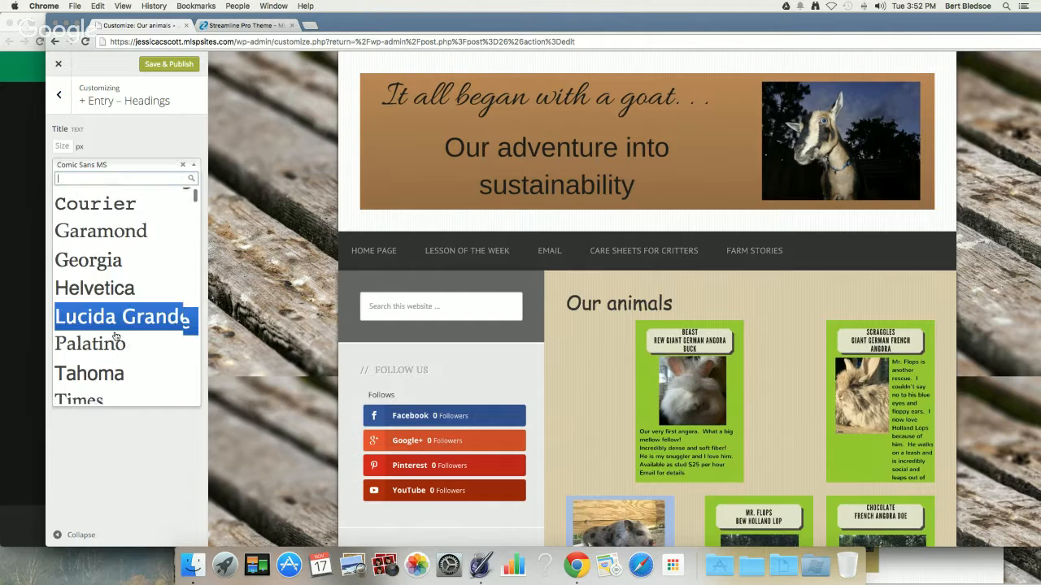
{"action": "left_click", "coordinate": [122, 265]}
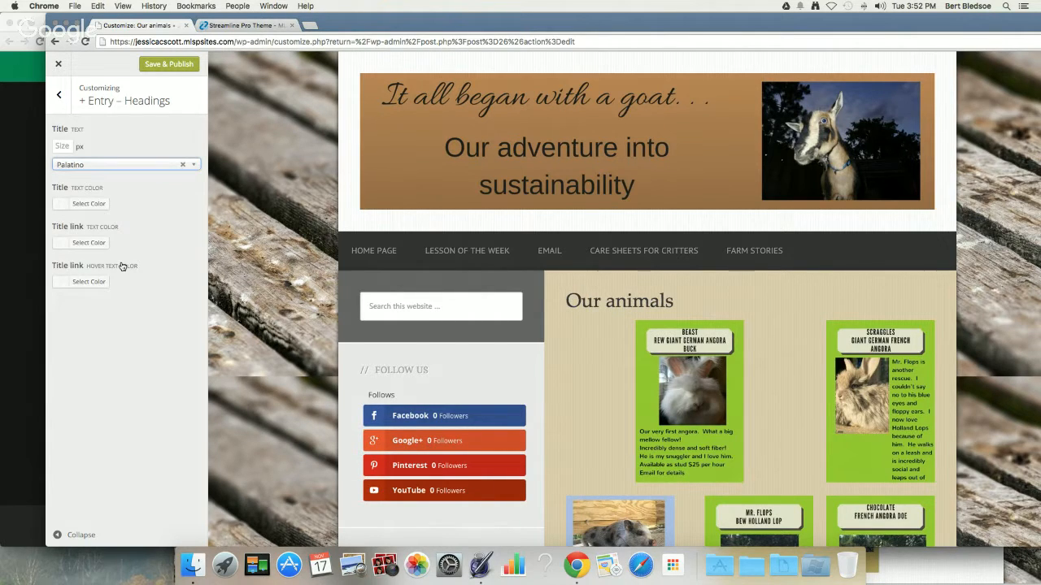
Set the entry title's text color to dark brown #72431a after trying yellow, orange and red
{"action": "left_click", "coordinate": [90, 205]}
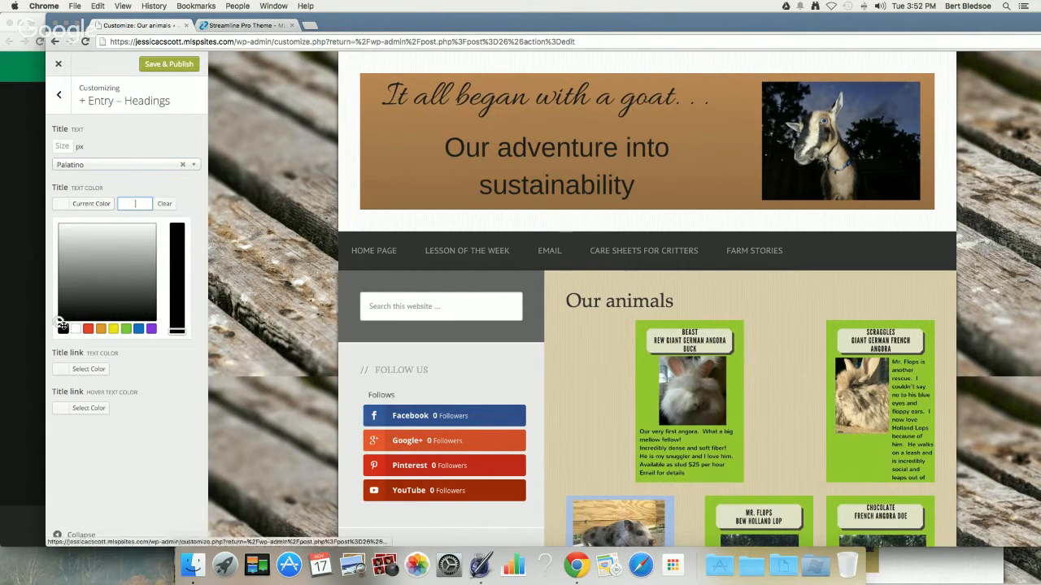
{"action": "left_click", "coordinate": [113, 329]}
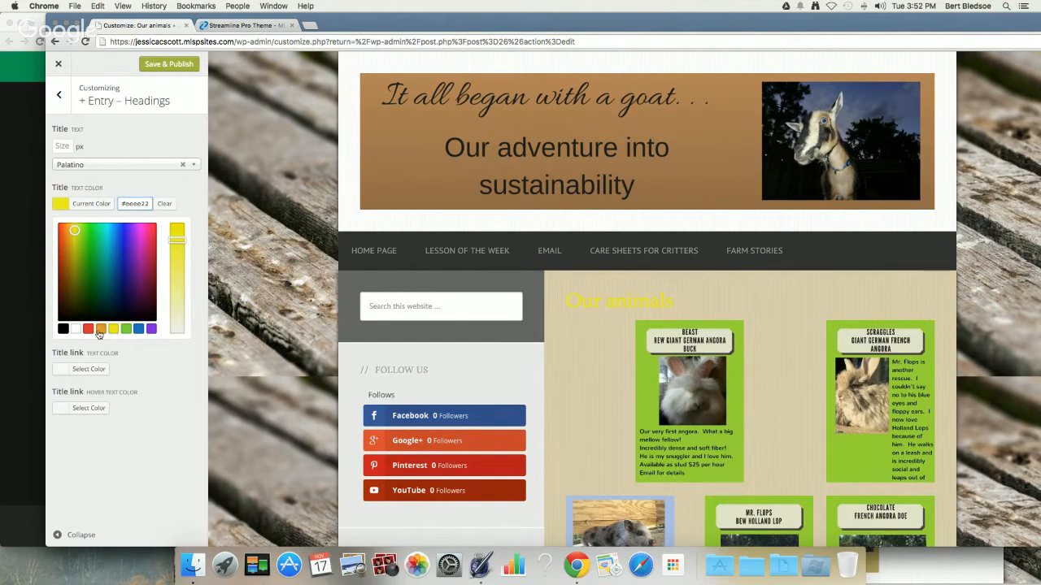
{"action": "left_click", "coordinate": [101, 329]}
{"action": "left_click", "coordinate": [176, 245]}
{"action": "left_click_drag", "start_coordinate": [176, 245], "coordinate": [176, 226]}
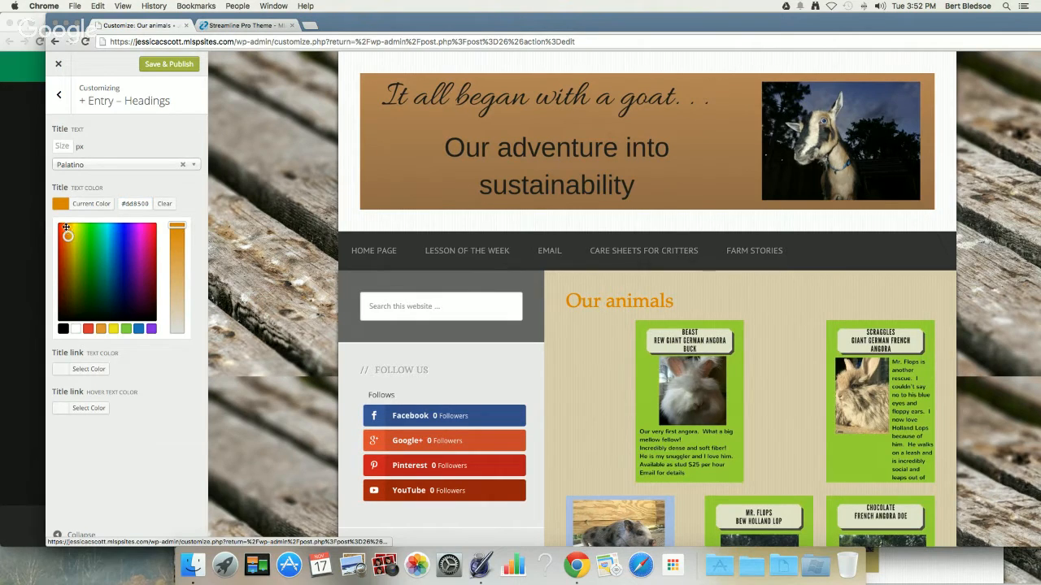
{"action": "left_click", "coordinate": [61, 225]}
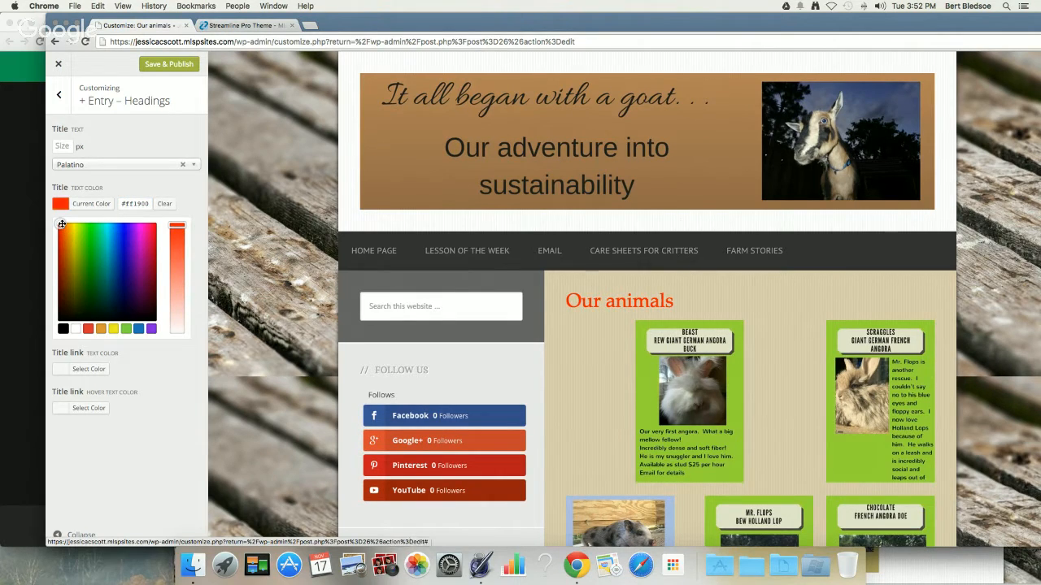
{"action": "left_click", "coordinate": [65, 275]}
{"action": "left_click", "coordinate": [66, 279]}
{"action": "left_click_drag", "start_coordinate": [180, 229], "coordinate": [179, 259]}
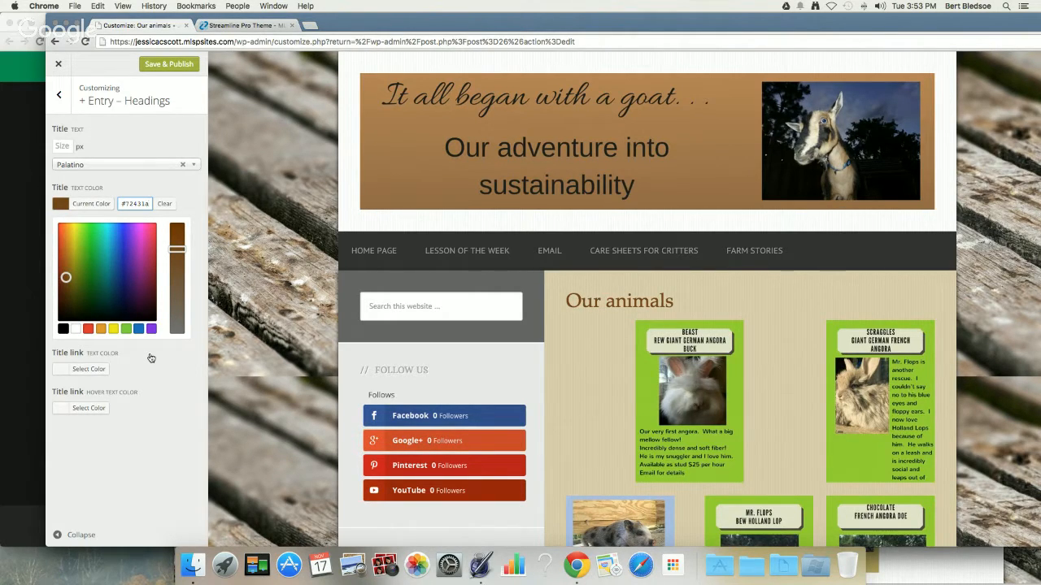
{"action": "left_click", "coordinate": [61, 108]}
{"action": "left_click", "coordinate": [59, 95]}
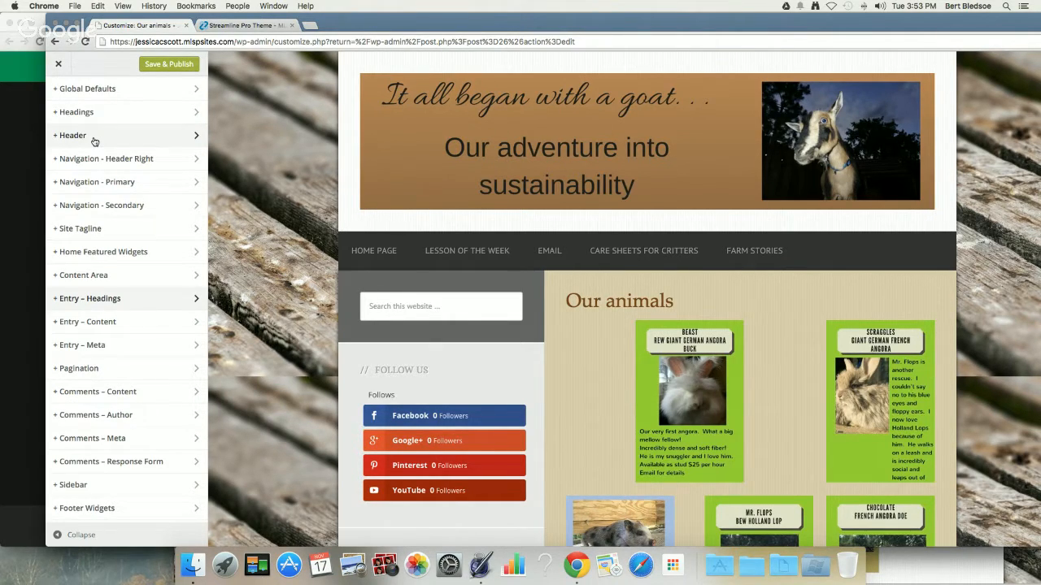
Examine the Entry – Meta settings and the fonts available for the Meta text
{"action": "left_click", "coordinate": [131, 347]}
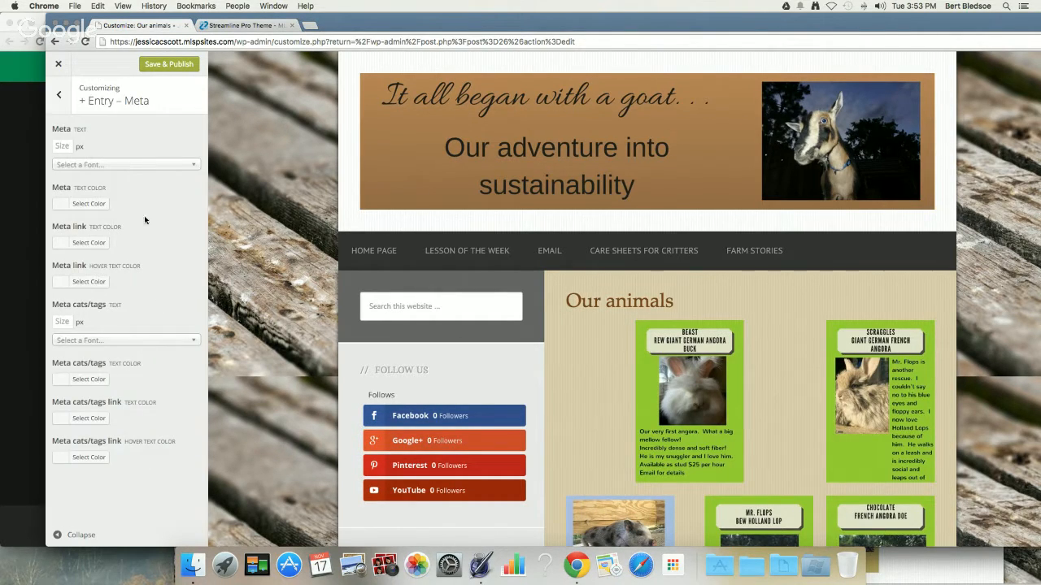
{"action": "left_click", "coordinate": [84, 165]}
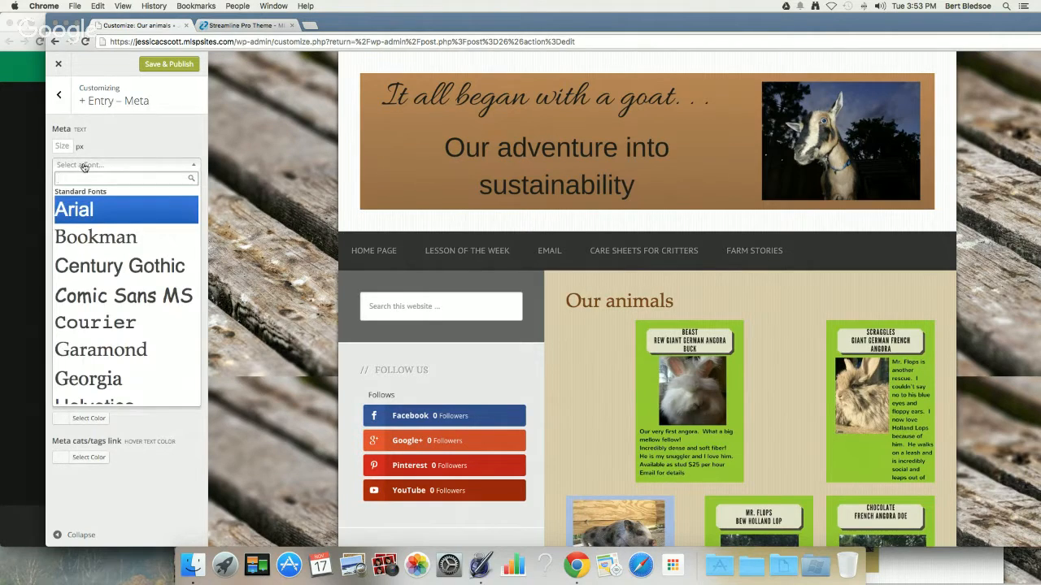
{"action": "left_click", "coordinate": [139, 125]}
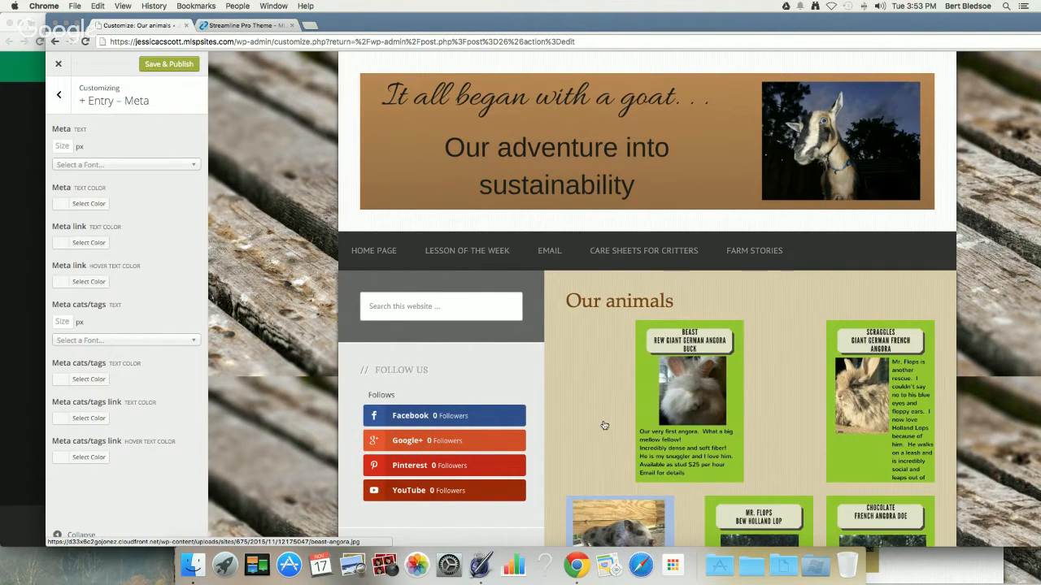
View the Beast angora card enlarged from the Our animals page and close the enlarged view
{"action": "scroll", "coordinate": [604, 426], "scroll_direction": "down", "scroll_amount": 2}
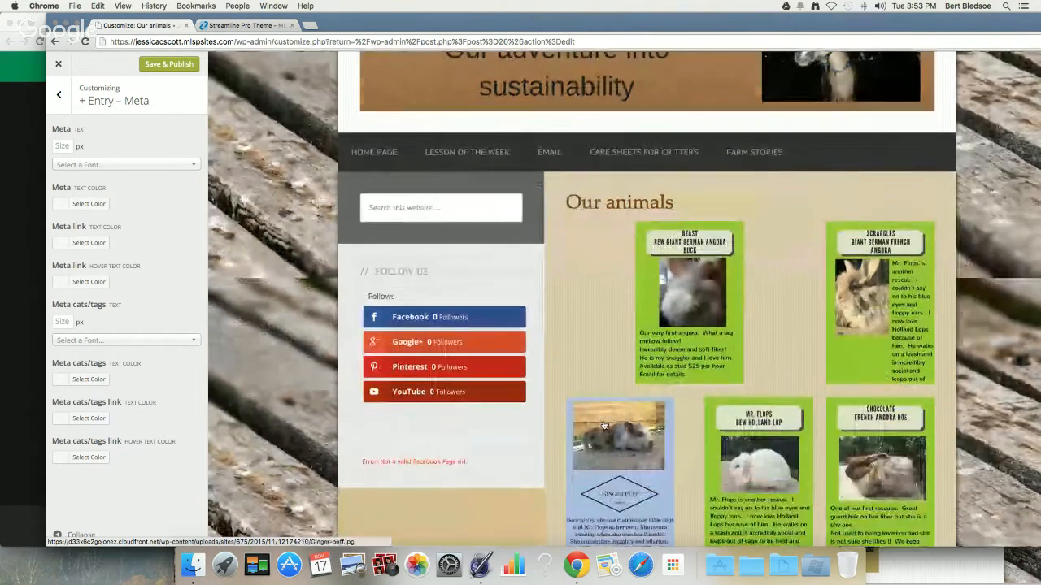
{"action": "left_click", "coordinate": [591, 307]}
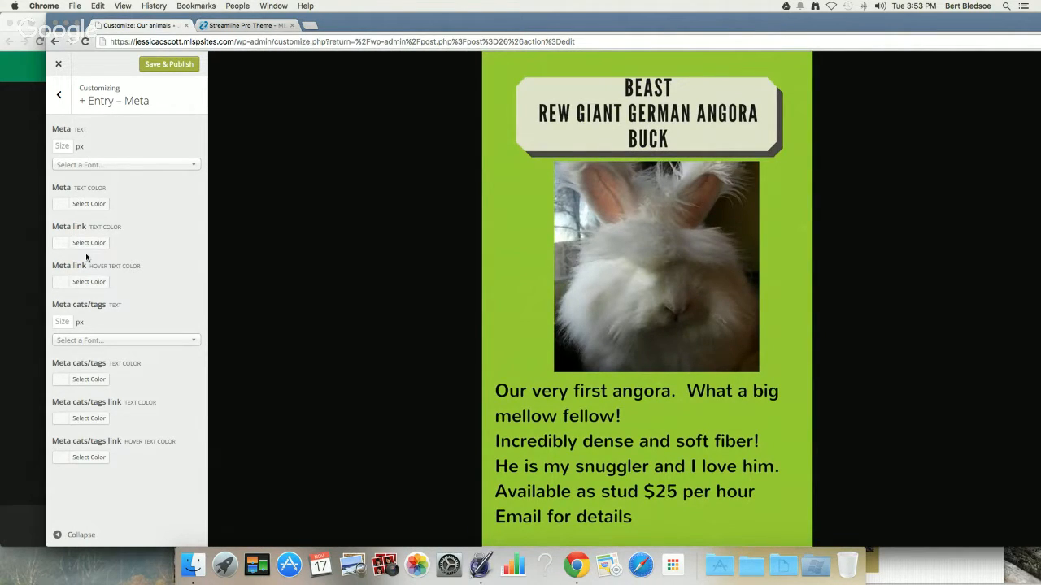
{"action": "left_click", "coordinate": [56, 94]}
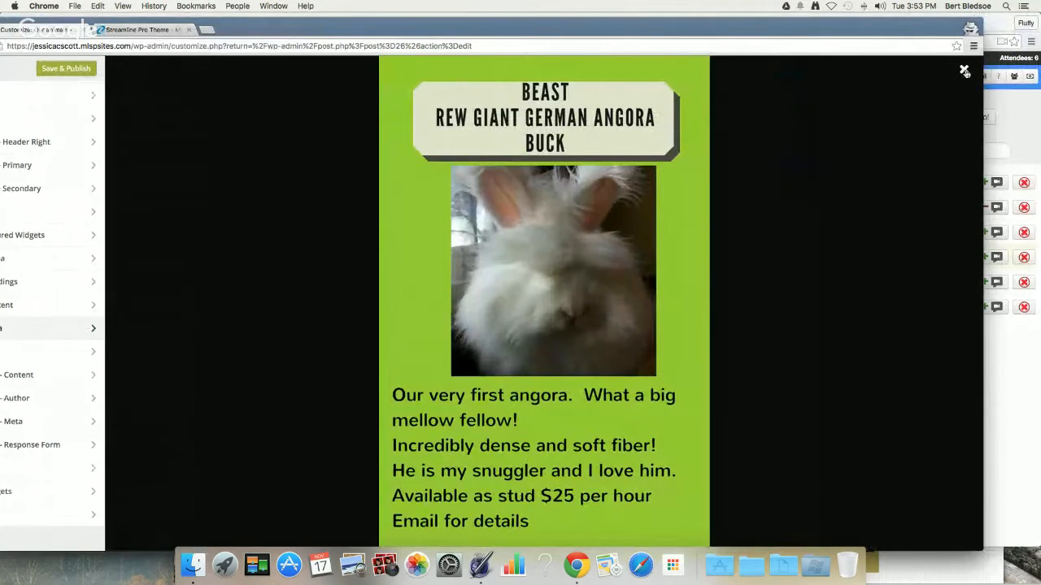
{"action": "left_click", "coordinate": [963, 72]}
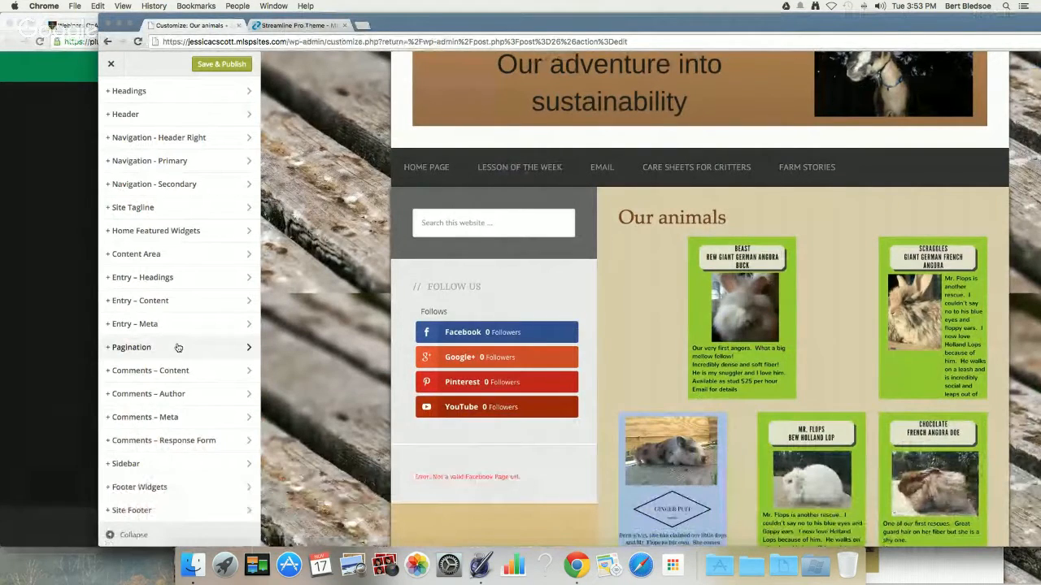
Try black as the Pagination background color and clear it again
{"action": "left_click", "coordinate": [243, 350]}
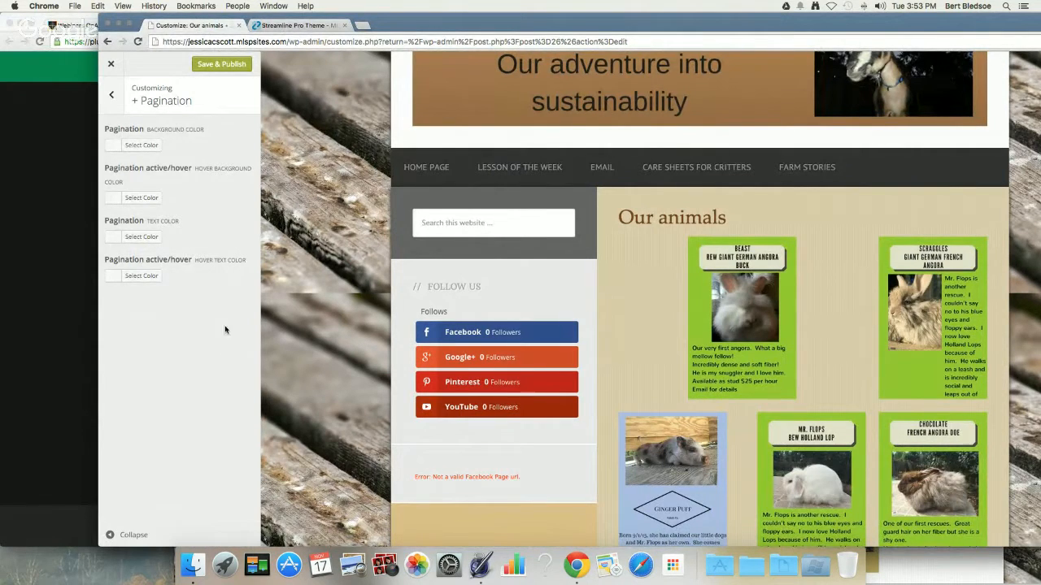
{"action": "left_click", "coordinate": [140, 145]}
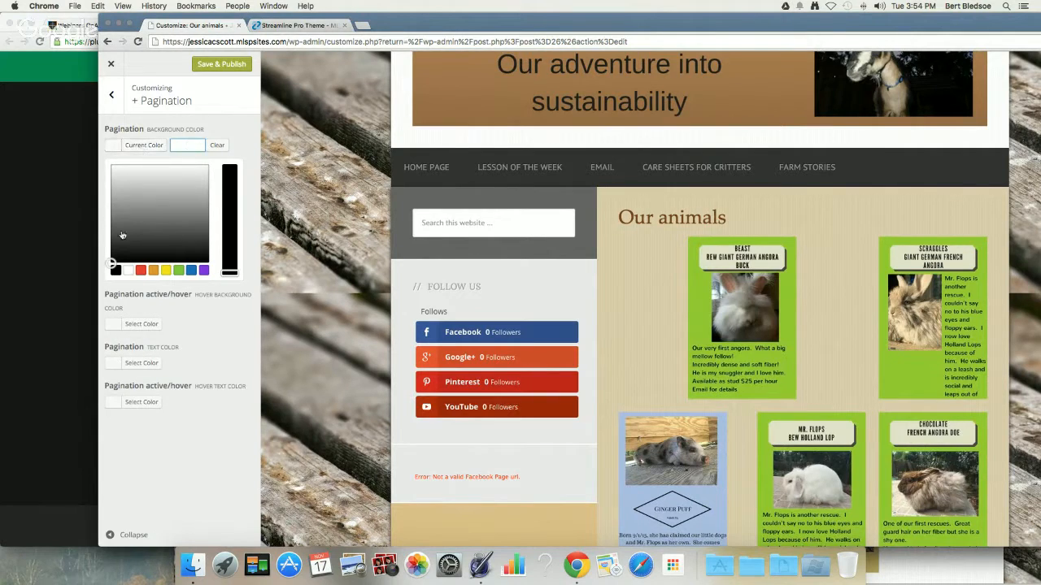
{"action": "left_click", "coordinate": [115, 271]}
{"action": "left_click", "coordinate": [201, 335]}
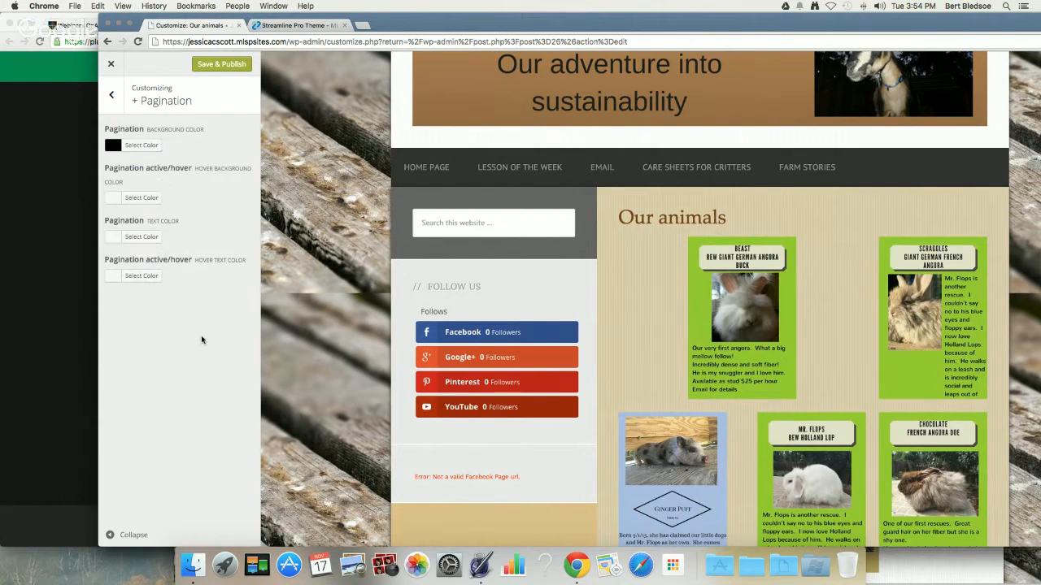
{"action": "left_click", "coordinate": [140, 146]}
{"action": "left_click", "coordinate": [216, 146]}
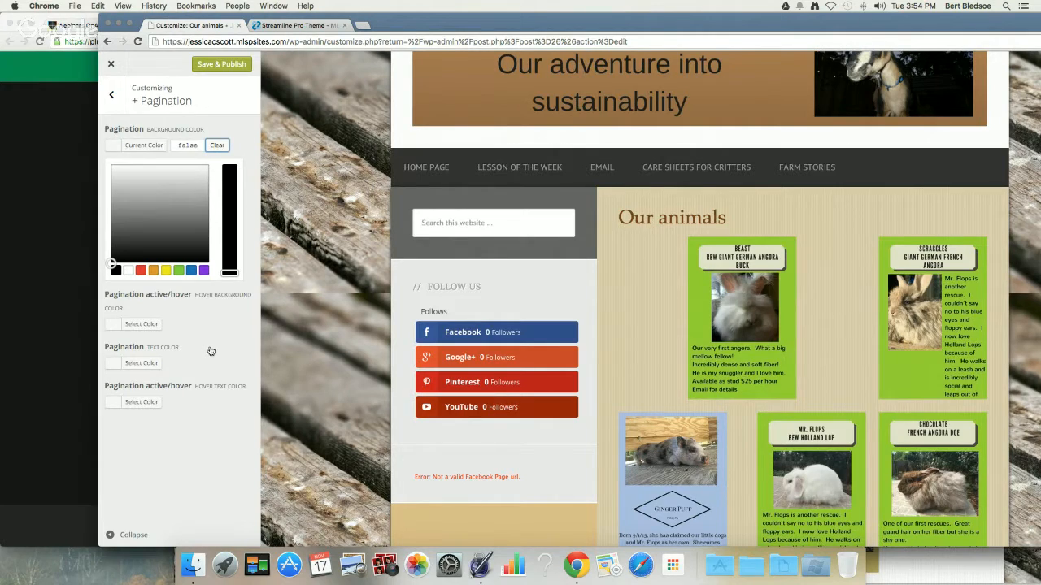
{"action": "left_click", "coordinate": [114, 99]}
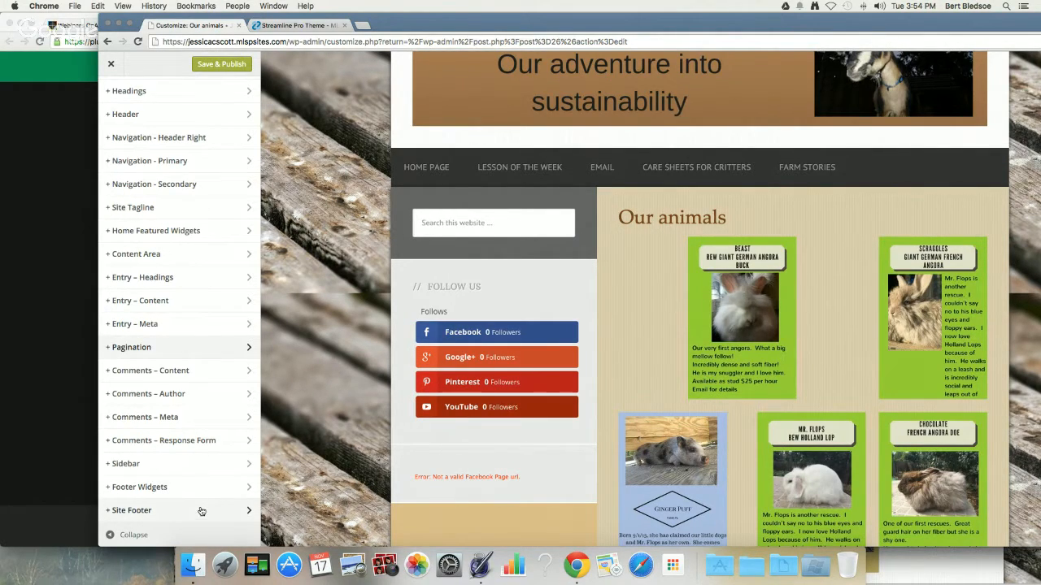
Look over the Footer Widgets settings and the full length of the Our animals page preview
{"action": "left_click", "coordinate": [227, 492]}
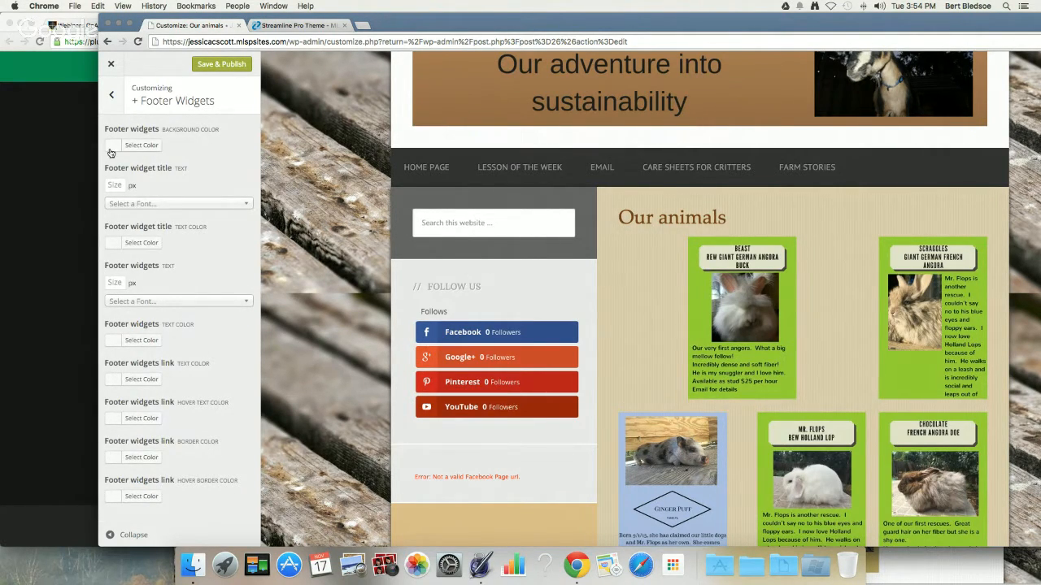
{"action": "left_click", "coordinate": [114, 97]}
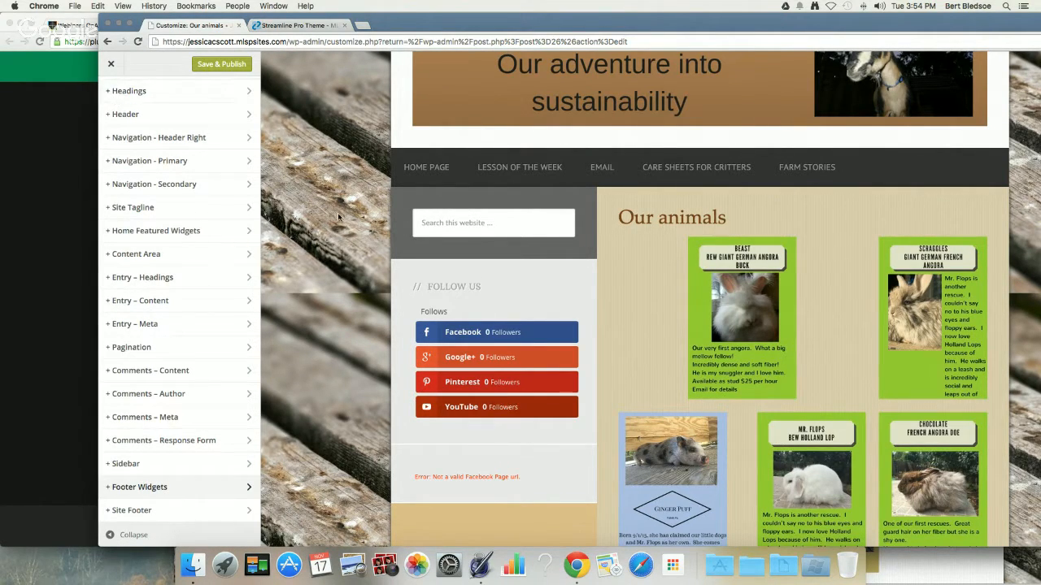
{"action": "scroll", "coordinate": [655, 348], "scroll_direction": "down", "scroll_amount": 1}
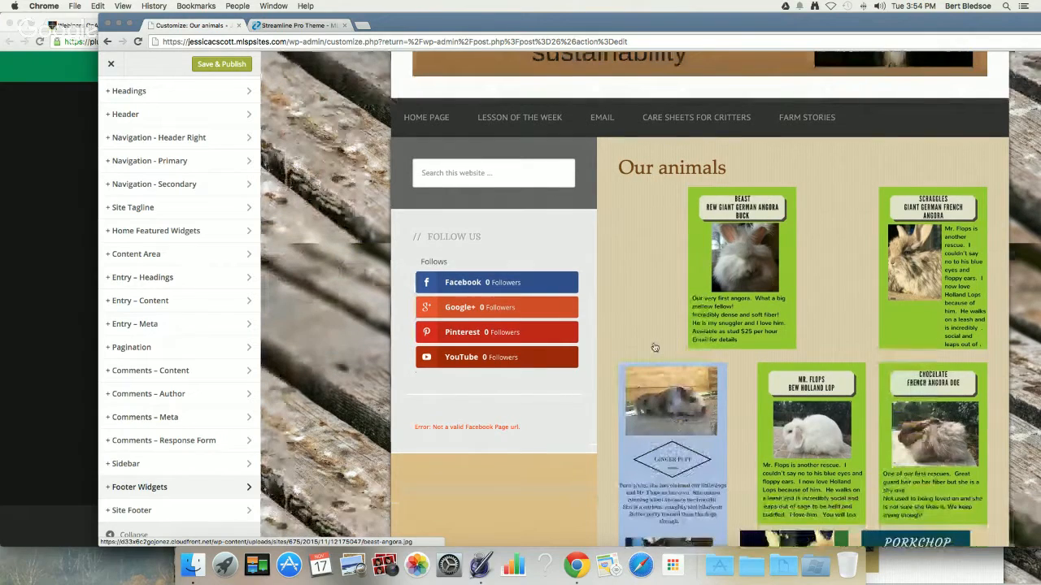
{"action": "scroll", "coordinate": [655, 348], "scroll_direction": "down", "scroll_amount": 6}
{"action": "scroll", "coordinate": [642, 343], "scroll_direction": "up", "scroll_amount": 7}
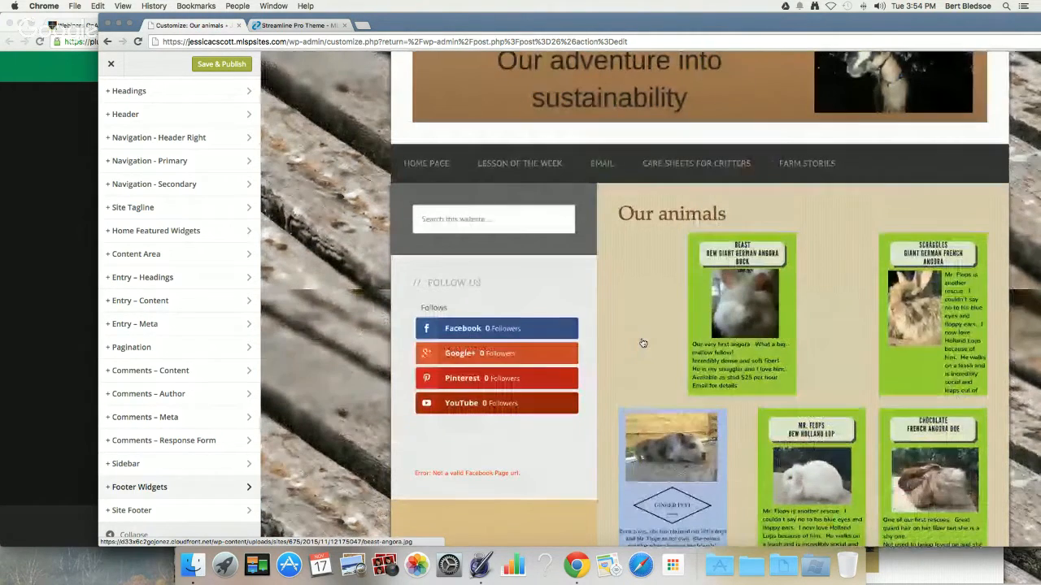
View the Beast angora card enlarged from the Our animals page preview and close the enlarged view
{"action": "scroll", "coordinate": [643, 343], "scroll_direction": "down", "scroll_amount": 8}
{"action": "scroll", "coordinate": [634, 341], "scroll_direction": "up", "scroll_amount": 10}
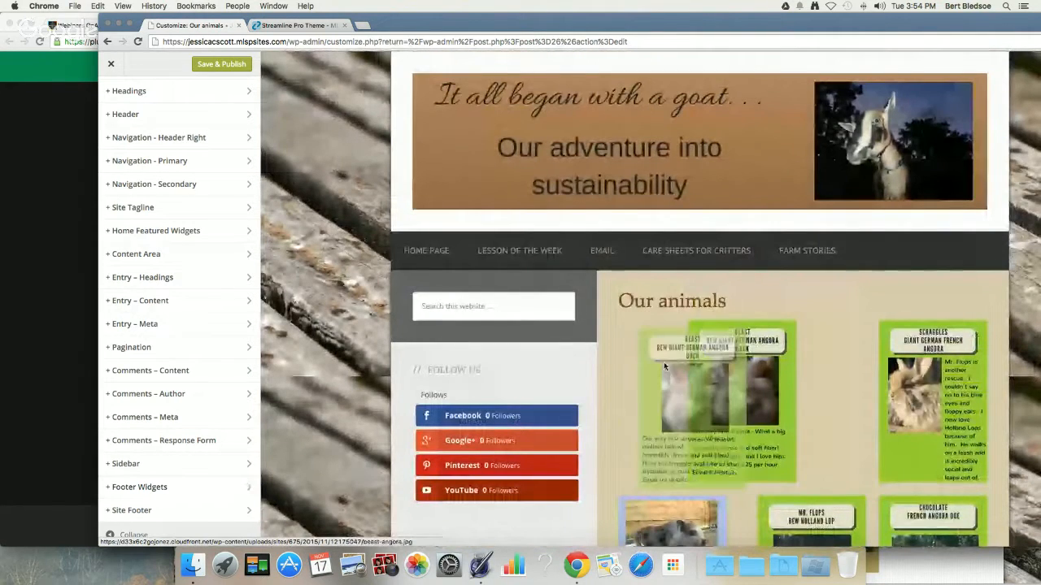
{"action": "right_click", "coordinate": [896, 352]}
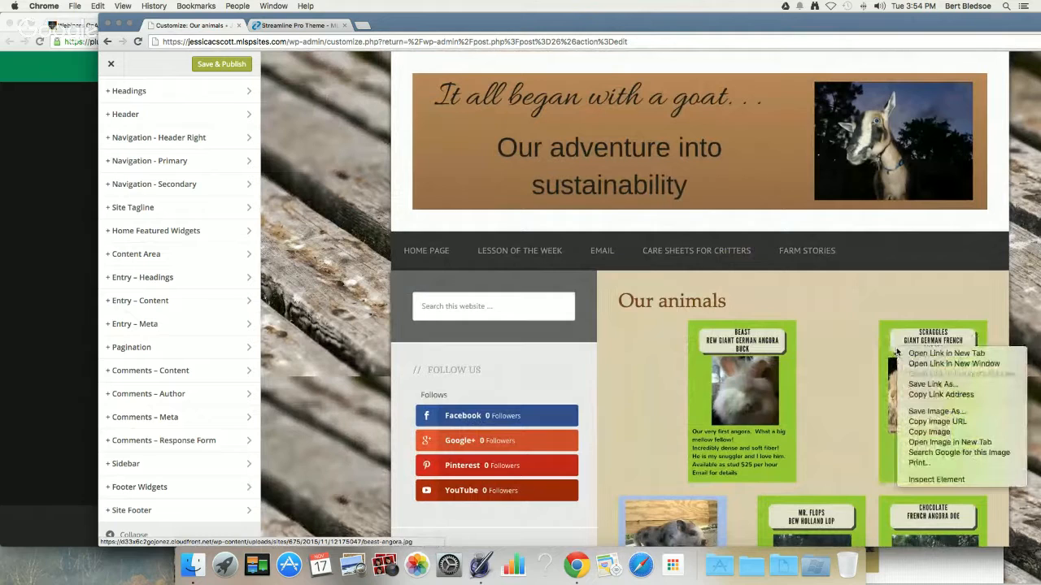
{"action": "left_click", "coordinate": [896, 351]}
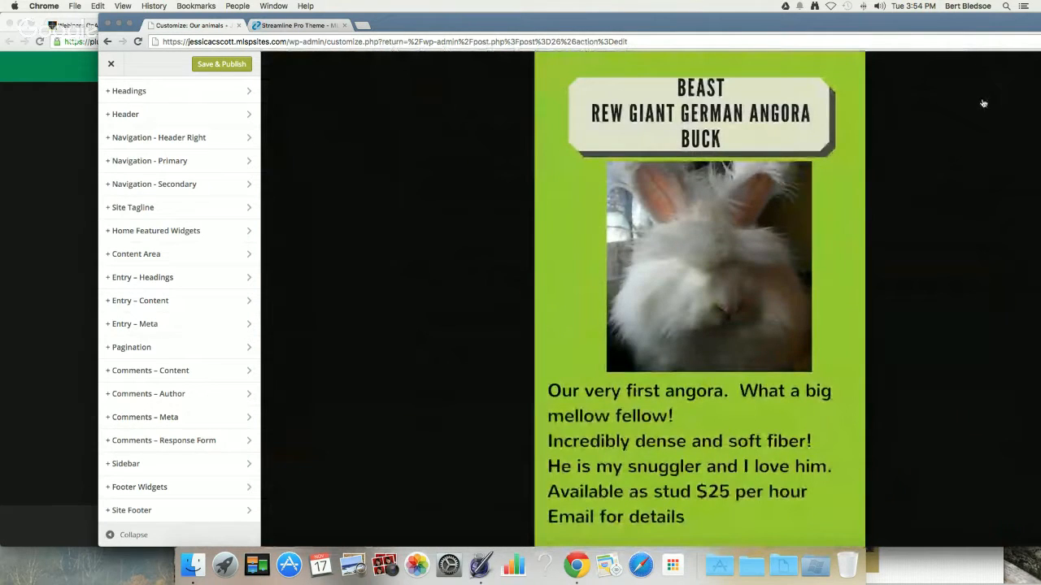
{"action": "double_click", "coordinate": [804, 23]}
{"action": "left_click_drag", "start_coordinate": [803, 24], "coordinate": [850, 26]}
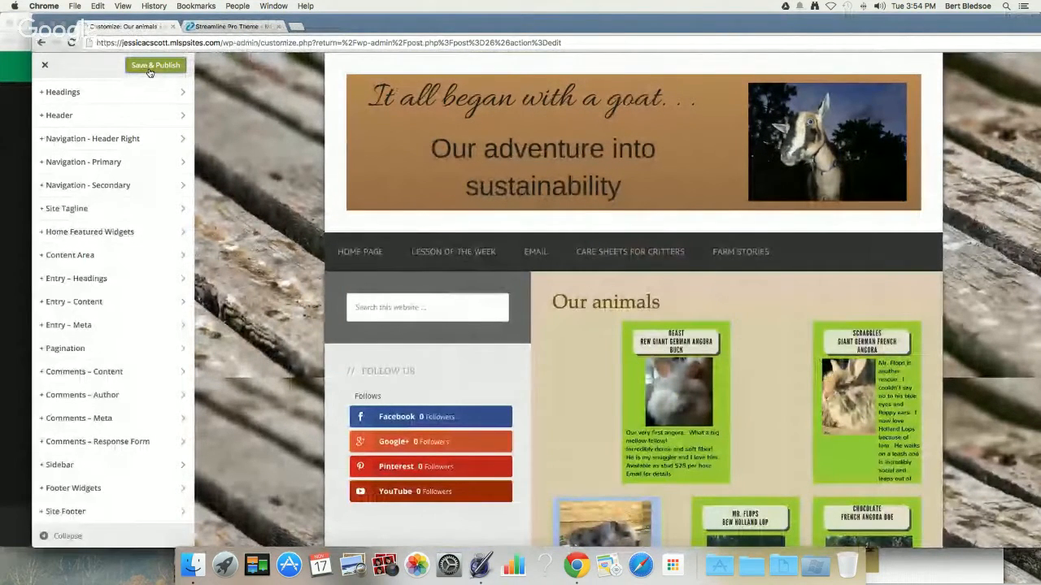
Leave the customizer, discarding its unsaved changes, and left-align the Beast card in the Our animals page editor
{"action": "left_click", "coordinate": [44, 68]}
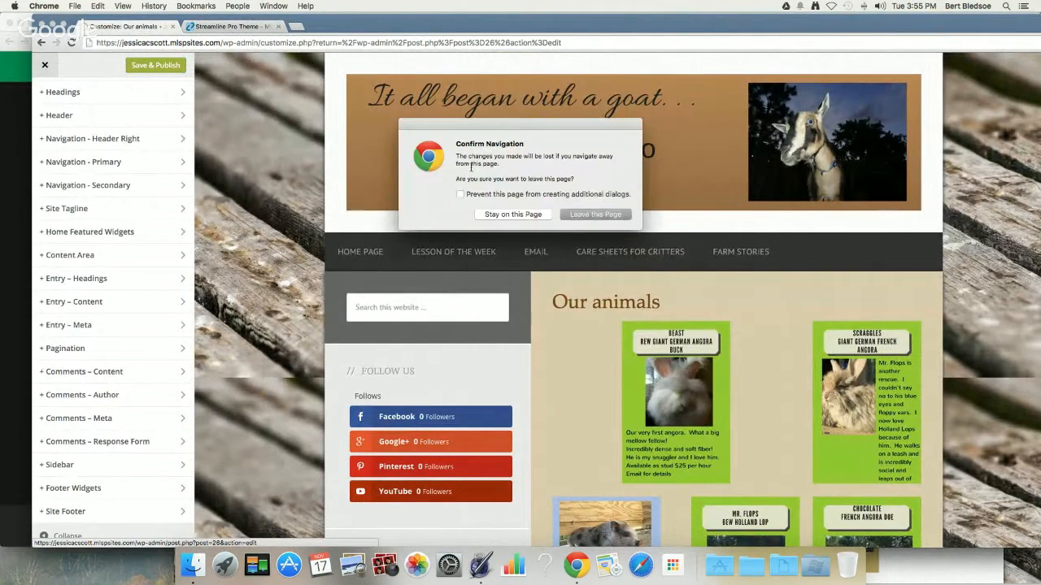
{"action": "left_click", "coordinate": [575, 215]}
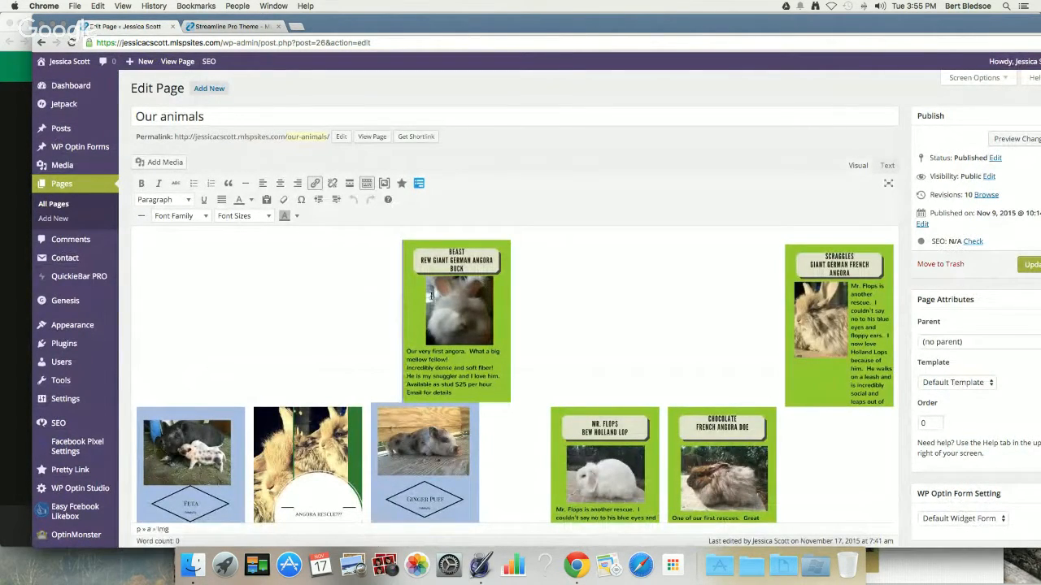
{"action": "left_click", "coordinate": [431, 297]}
{"action": "left_click_drag", "start_coordinate": [431, 297], "coordinate": [354, 274]}
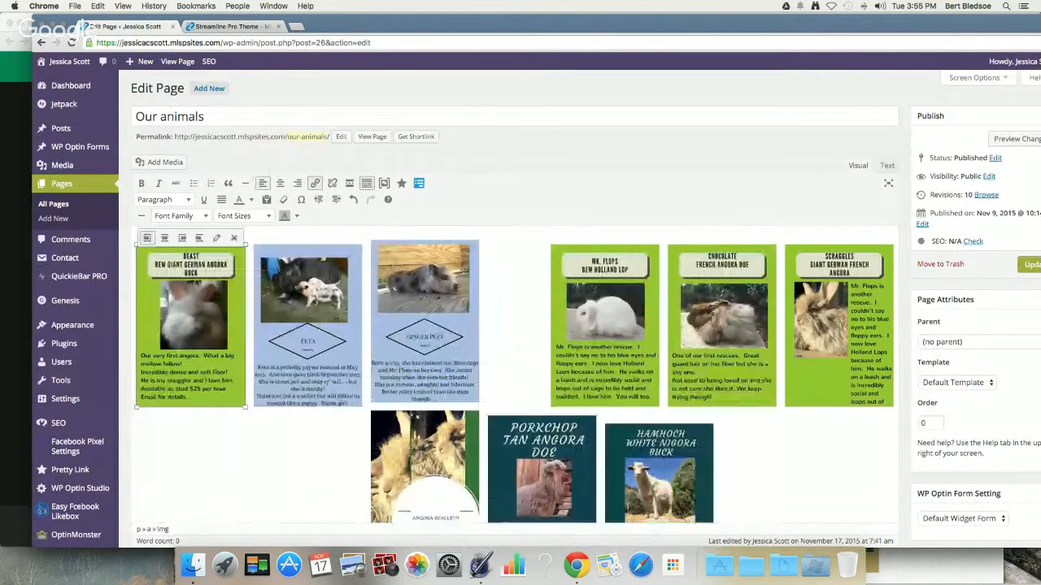
Delete the potbelly pig, Ginger Puff, angora rescue, Porkchop and Hamhoch cards from the Our animals page
{"action": "left_click", "coordinate": [307, 326]}
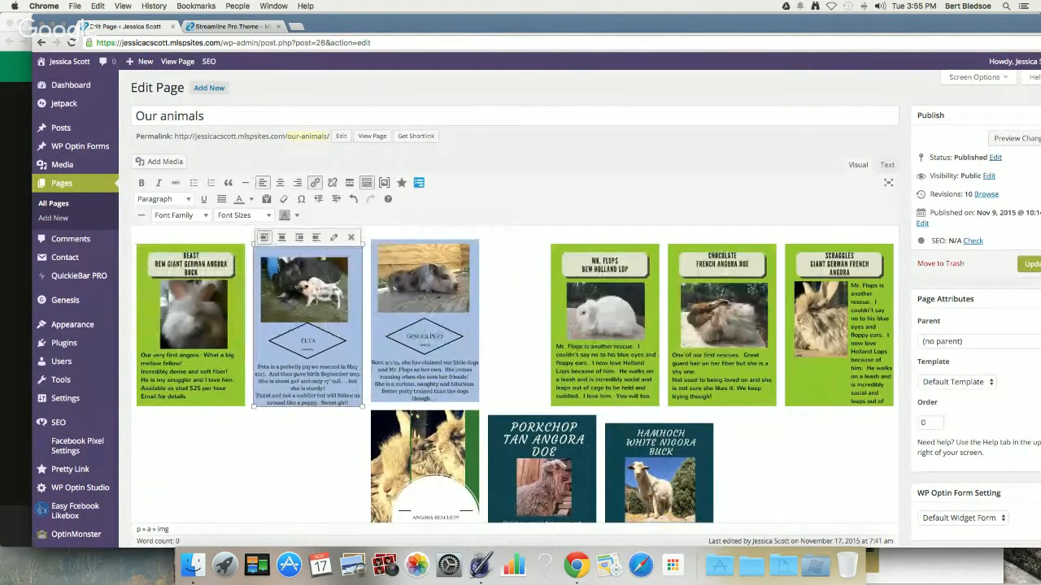
{"action": "key", "text": "Delete"}
{"action": "key", "text": "Delete"}
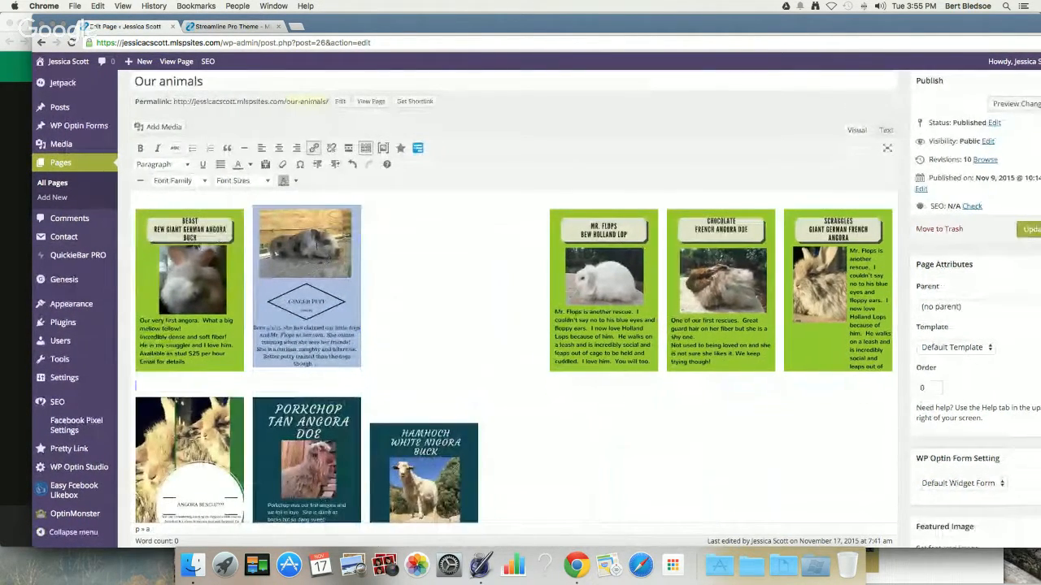
{"action": "key", "text": "Delete"}
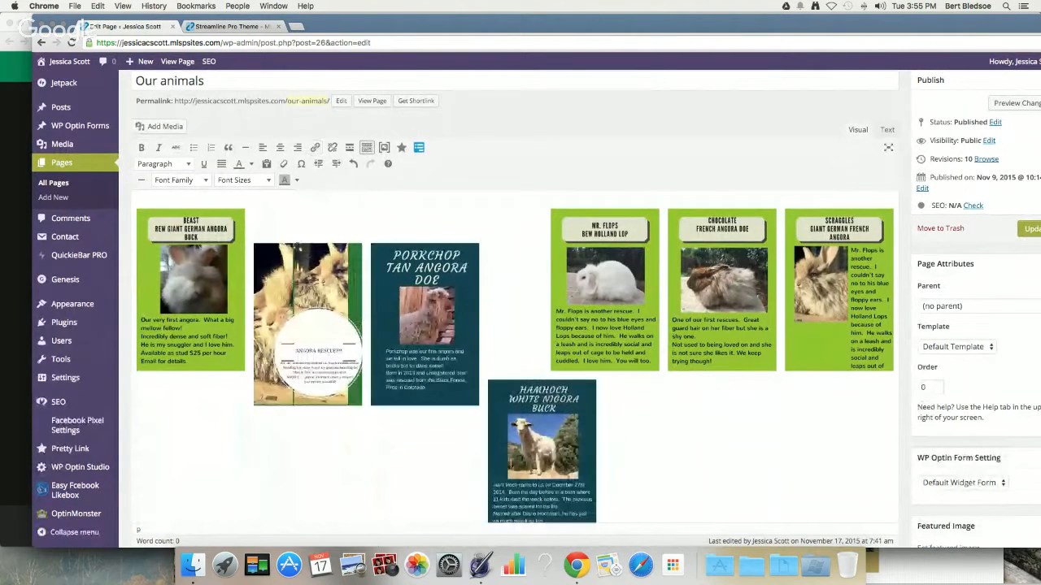
{"action": "left_click", "coordinate": [323, 284]}
{"action": "key", "text": "Delete"}
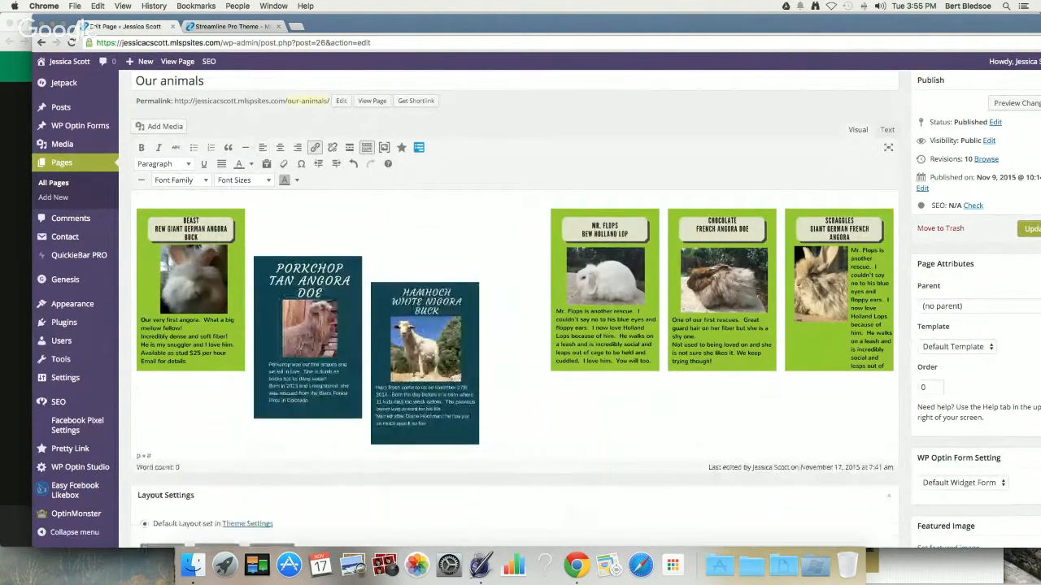
{"action": "left_click", "coordinate": [324, 301]}
{"action": "key", "text": "Delete"}
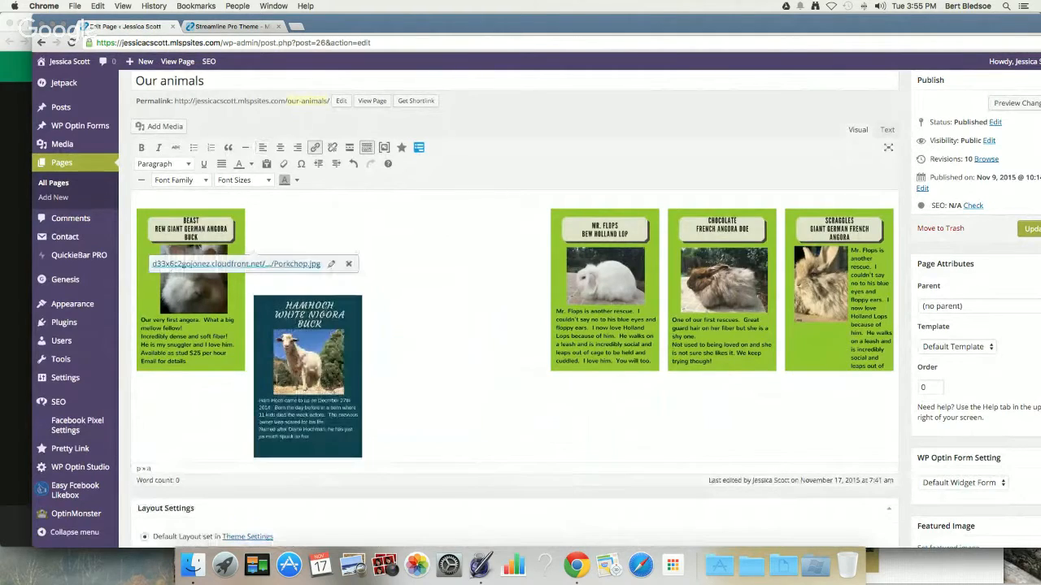
{"action": "left_click", "coordinate": [324, 305]}
{"action": "key", "text": "Delete"}
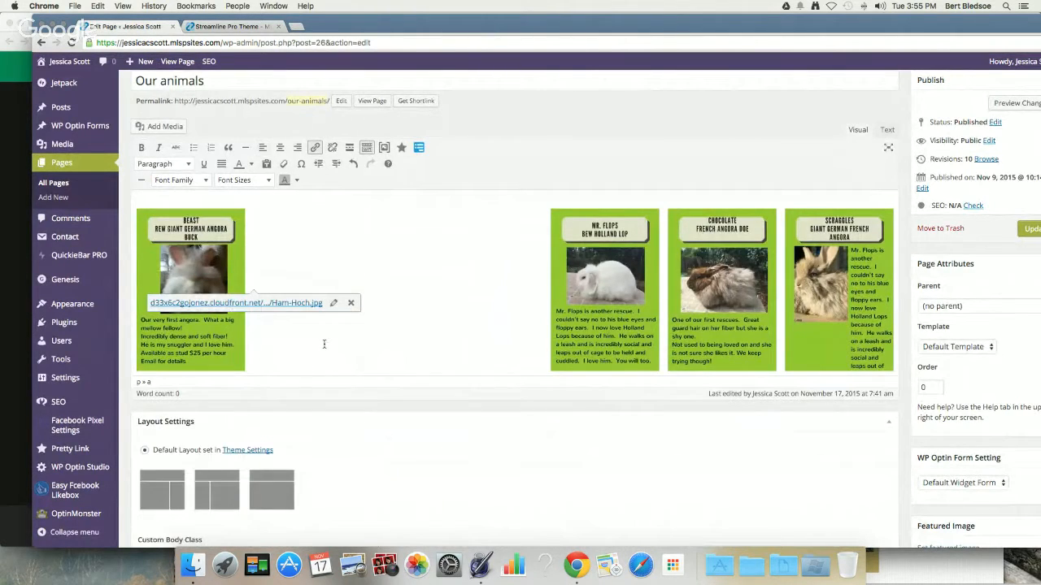
Left-align the Mr. Flops, Chocolate and Scraggles cards on the Our animals page
{"action": "left_click", "coordinate": [553, 273]}
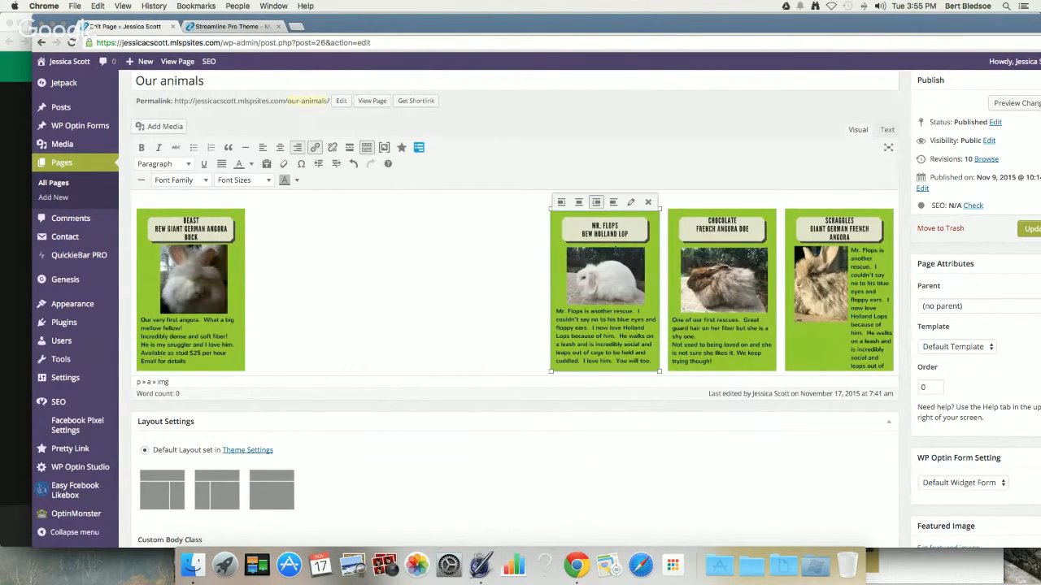
{"action": "left_click", "coordinate": [561, 202]}
{"action": "left_click", "coordinate": [686, 227]}
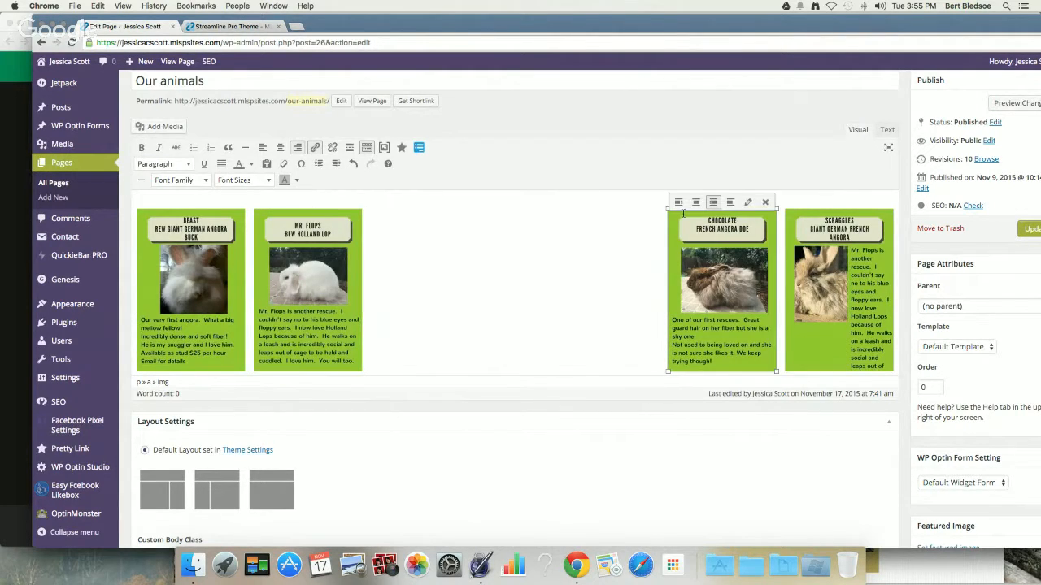
{"action": "left_click", "coordinate": [678, 201]}
{"action": "left_click", "coordinate": [793, 227]}
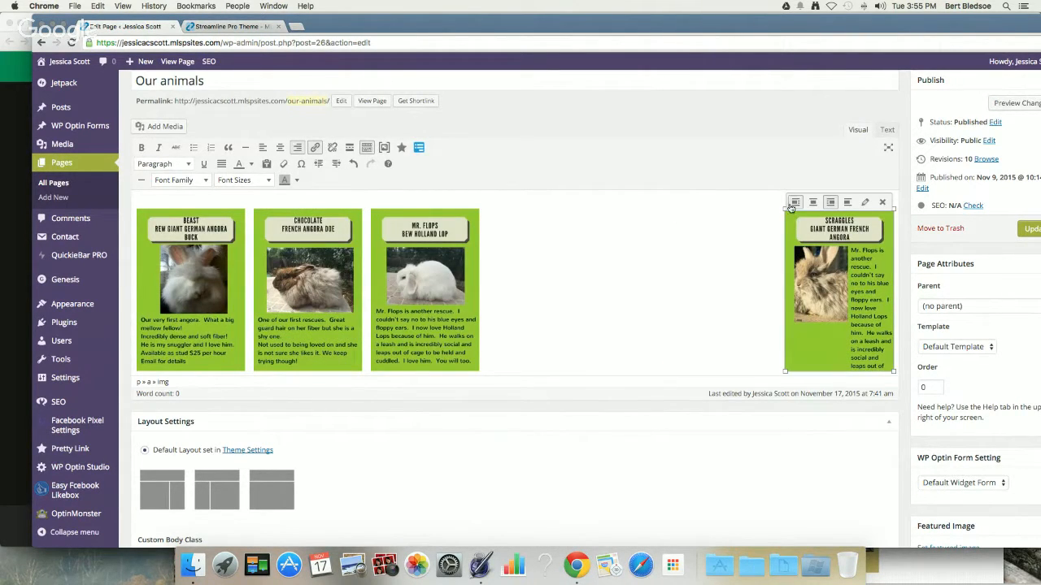
{"action": "left_click", "coordinate": [795, 201]}
Try adding blank lines after the last animal card and remove them again
{"action": "scroll", "coordinate": [626, 299], "scroll_direction": "down", "scroll_amount": 5}
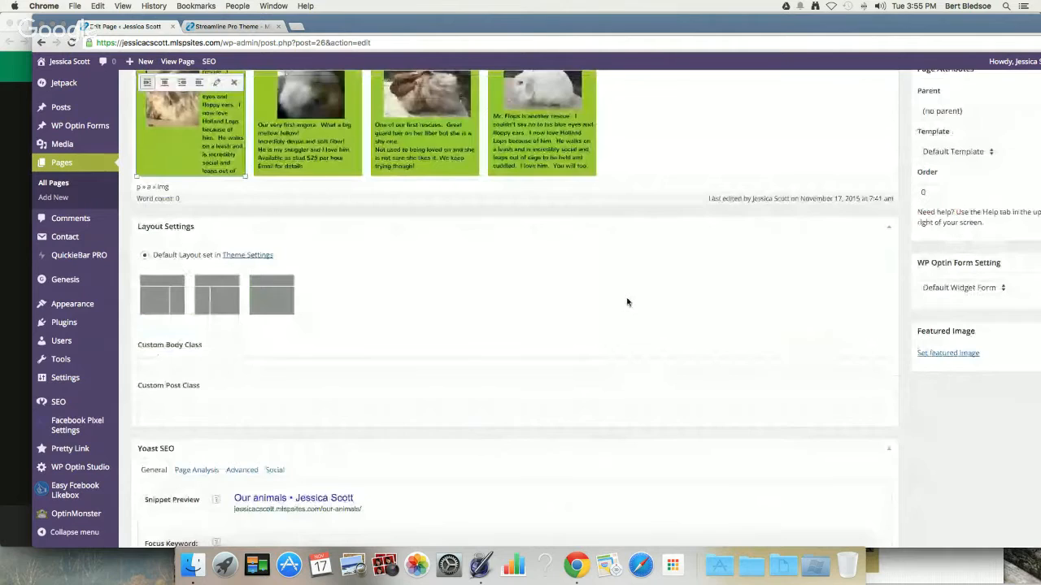
{"action": "scroll", "coordinate": [627, 300], "scroll_direction": "up", "scroll_amount": 3}
{"action": "left_click", "coordinate": [618, 248]}
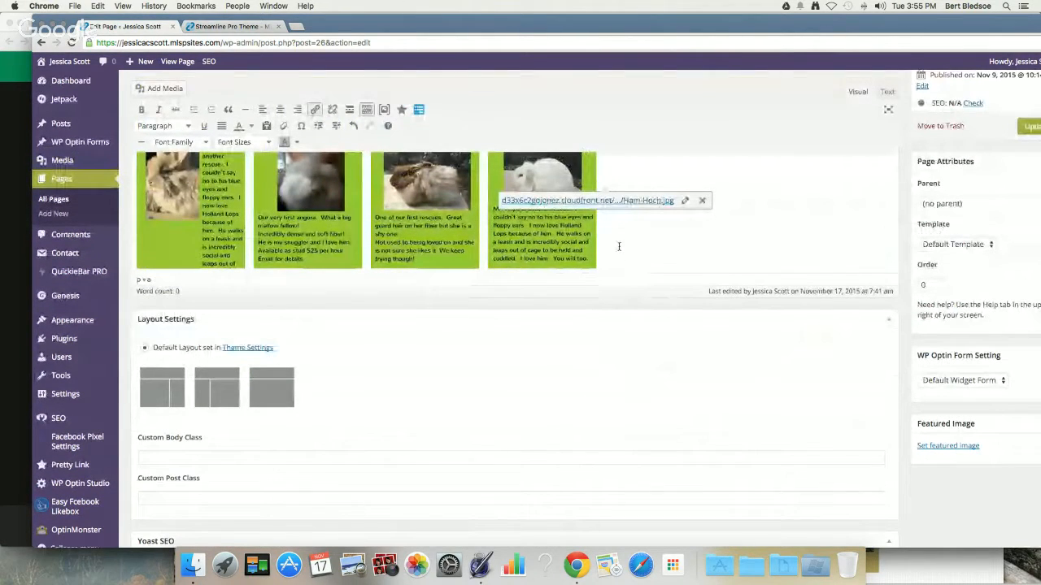
{"action": "key", "text": "Right"}
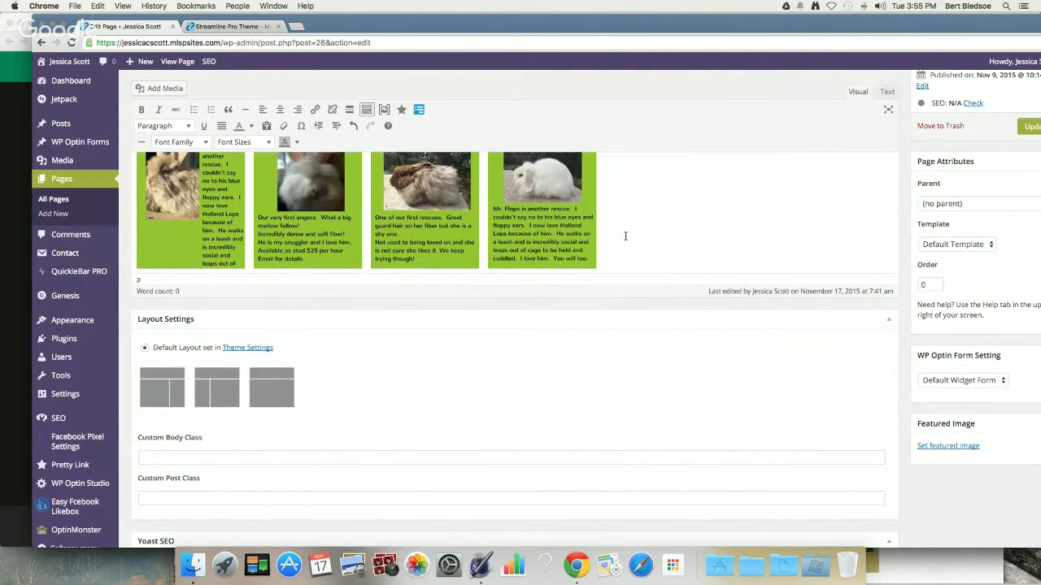
{"action": "key", "text": "Return"}
{"action": "key", "text": "Return"}
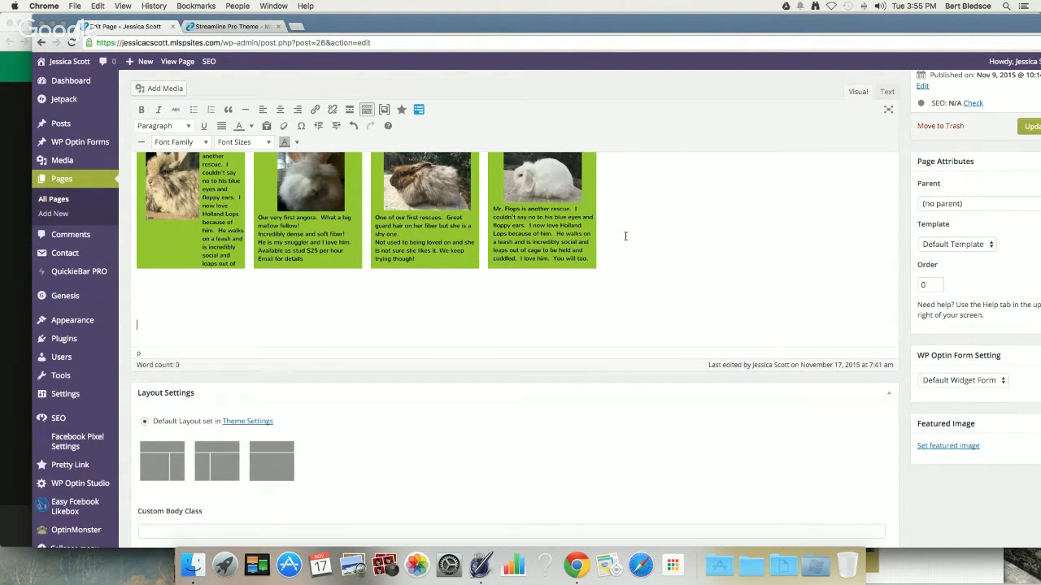
{"action": "key", "text": "BackSpace"}
{"action": "key", "text": "BackSpace"}
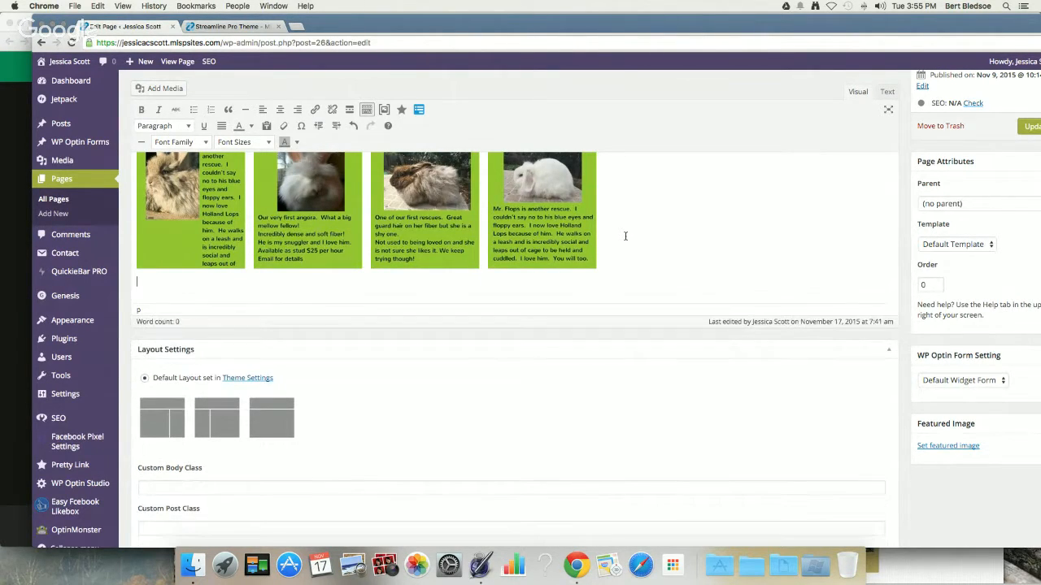
{"action": "key", "text": "BackSpace"}
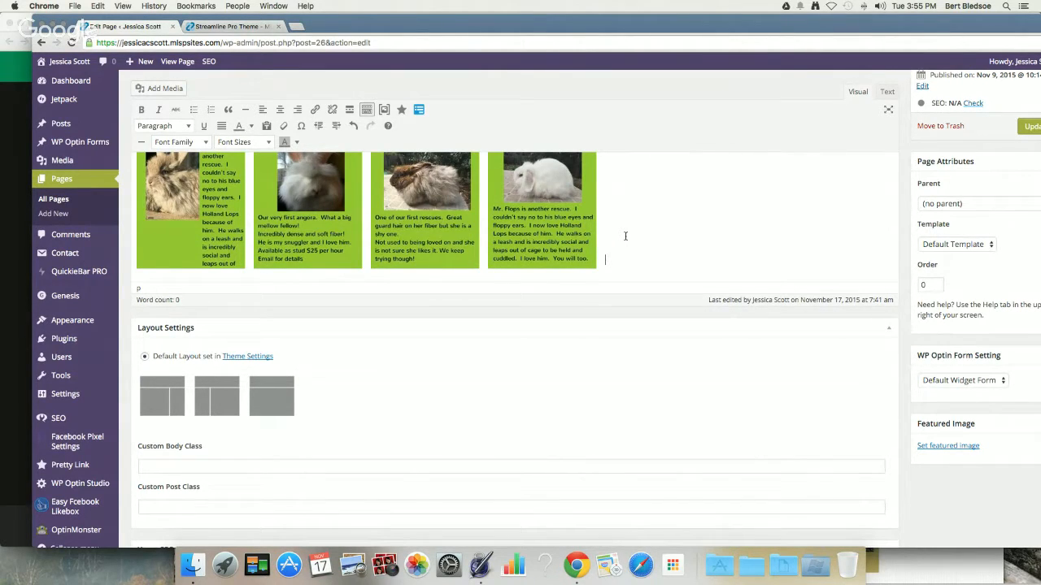
Update the Our animals page with the rearranged cards and look over the saved version
{"action": "left_click", "coordinate": [1026, 127]}
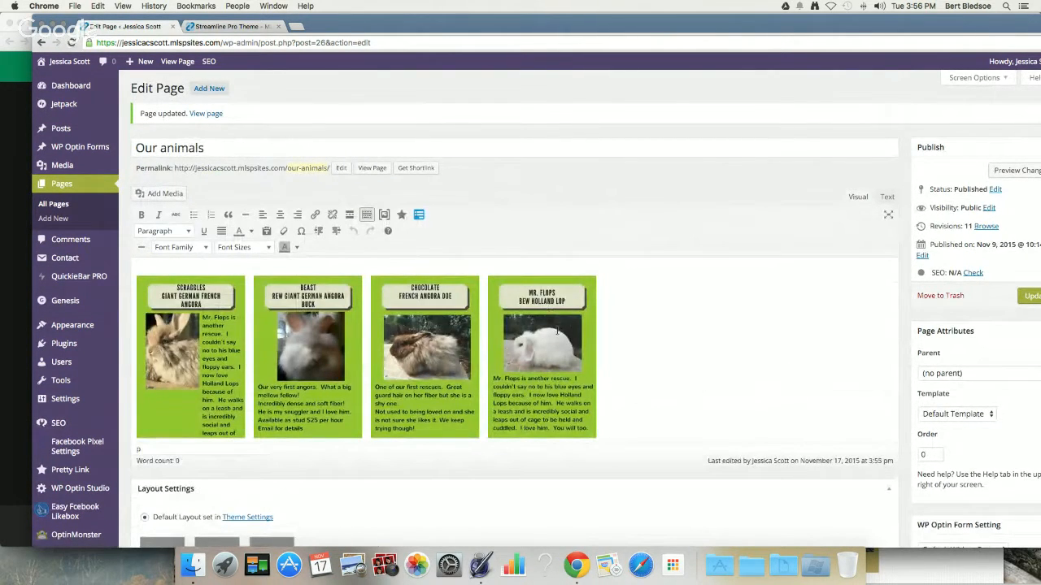
{"action": "scroll", "coordinate": [557, 332], "scroll_direction": "down", "scroll_amount": 3}
{"action": "scroll", "coordinate": [557, 332], "scroll_direction": "up", "scroll_amount": 3}
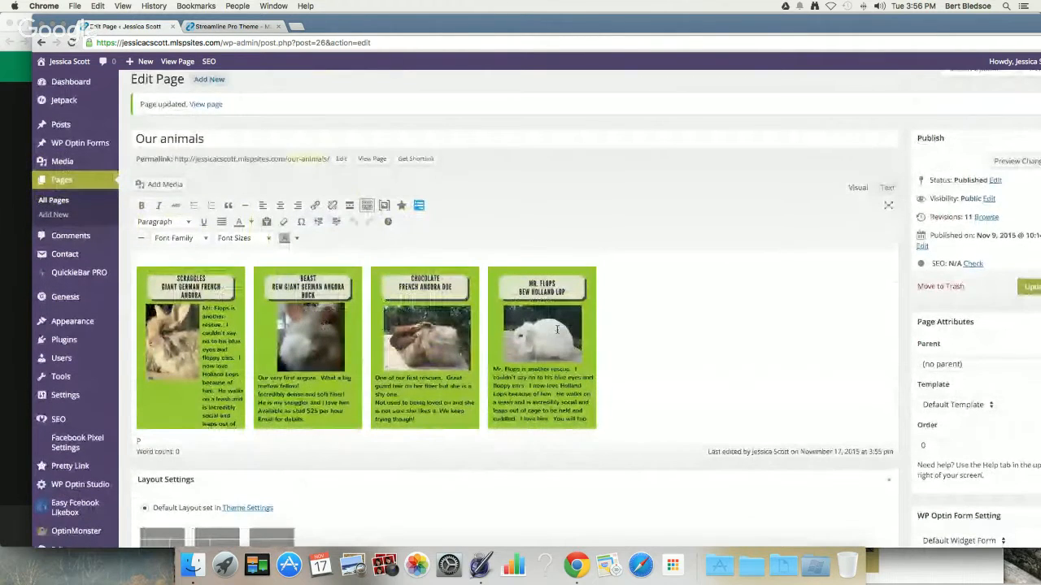
{"action": "scroll", "coordinate": [557, 332], "scroll_direction": "down", "scroll_amount": 3}
Switch to the live site window, reload it and examine how the cards are laid out on the Our animals page
{"action": "key", "text": "F3"}
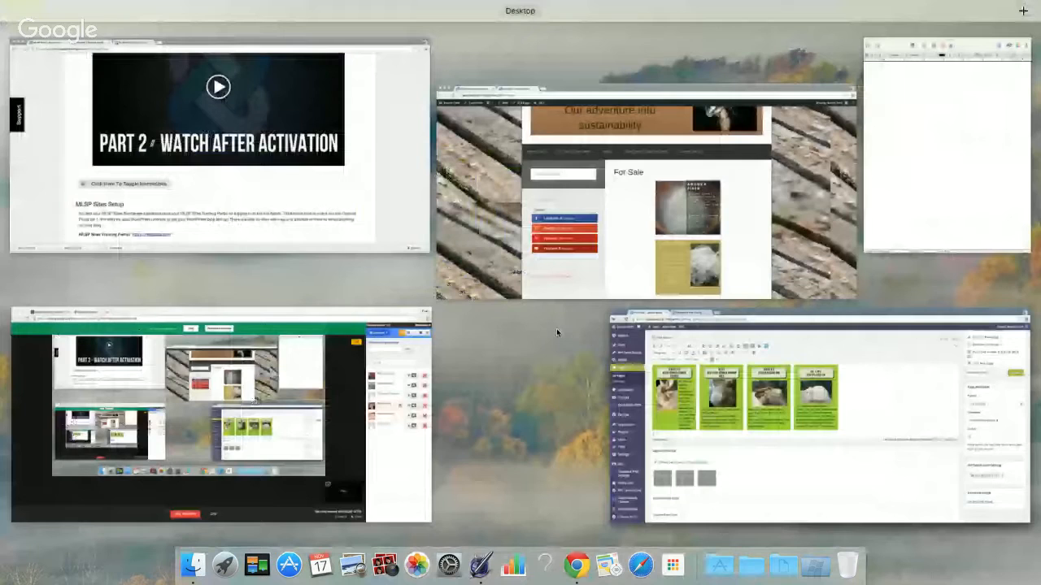
{"action": "left_click", "coordinate": [579, 242]}
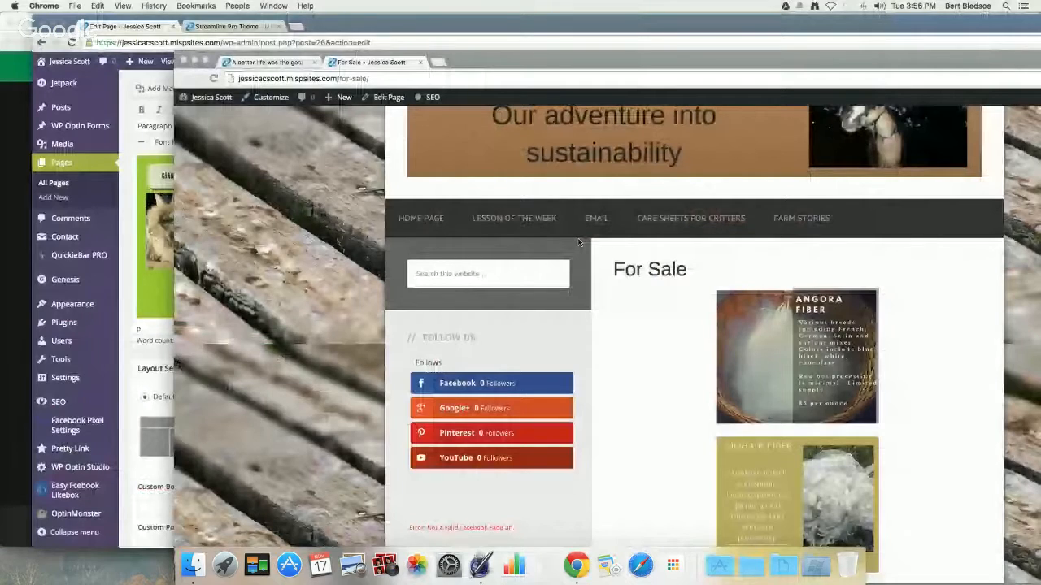
{"action": "left_click", "coordinate": [215, 79]}
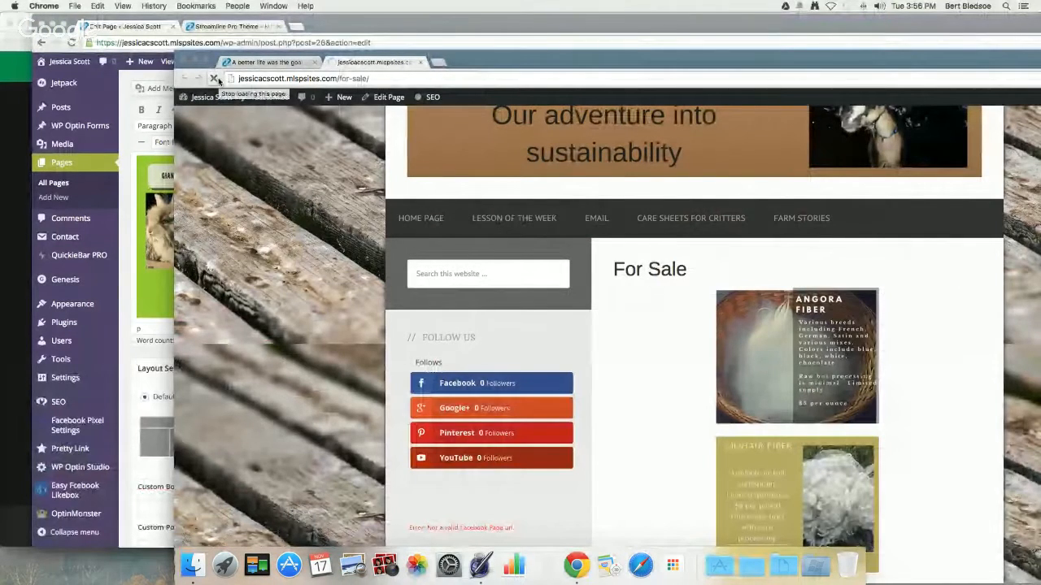
{"action": "left_click", "coordinate": [403, 224]}
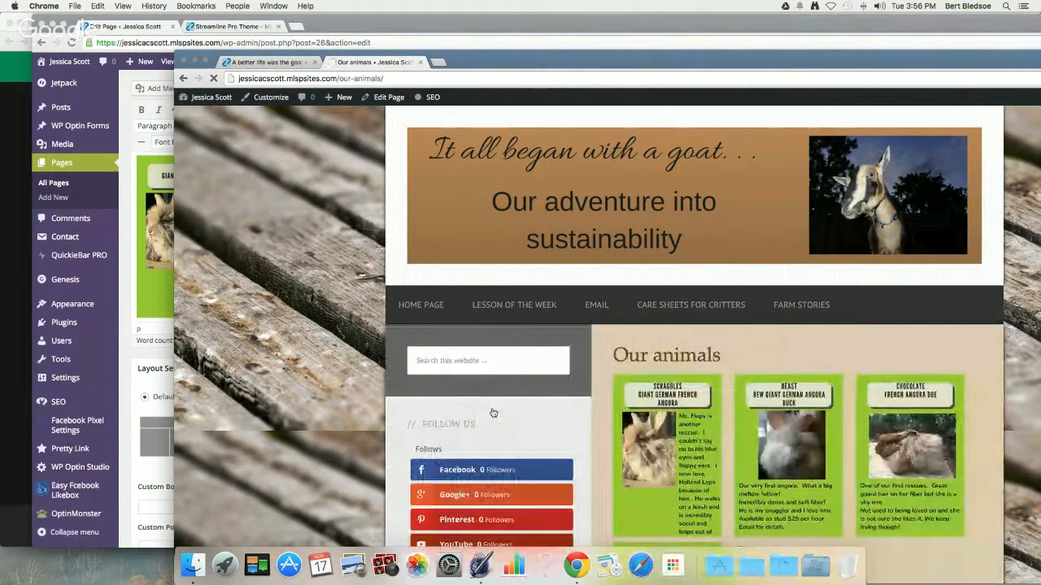
{"action": "scroll", "coordinate": [607, 392], "scroll_direction": "down", "scroll_amount": 5}
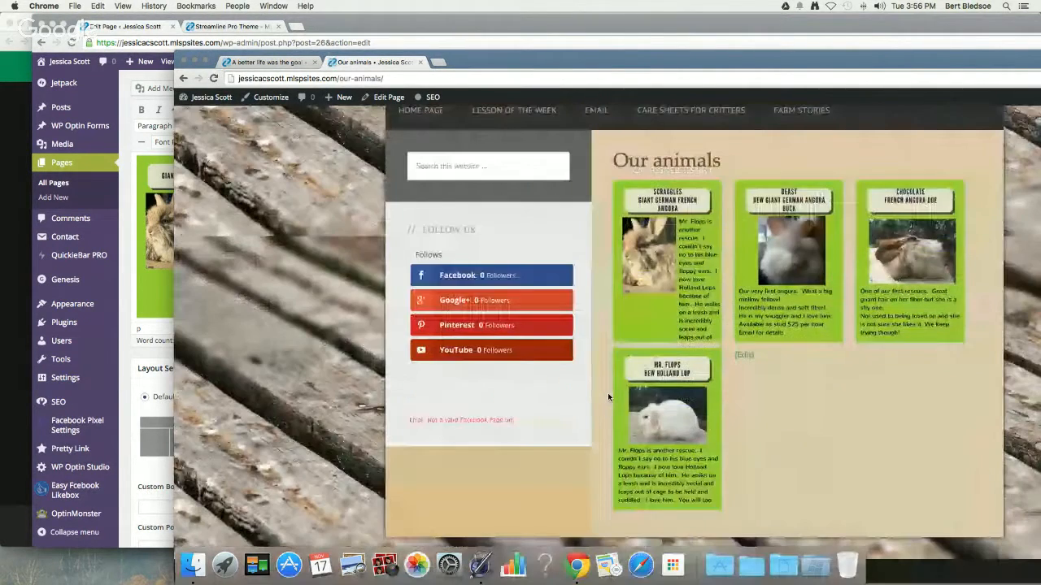
{"action": "scroll", "coordinate": [607, 396], "scroll_direction": "down", "scroll_amount": 5}
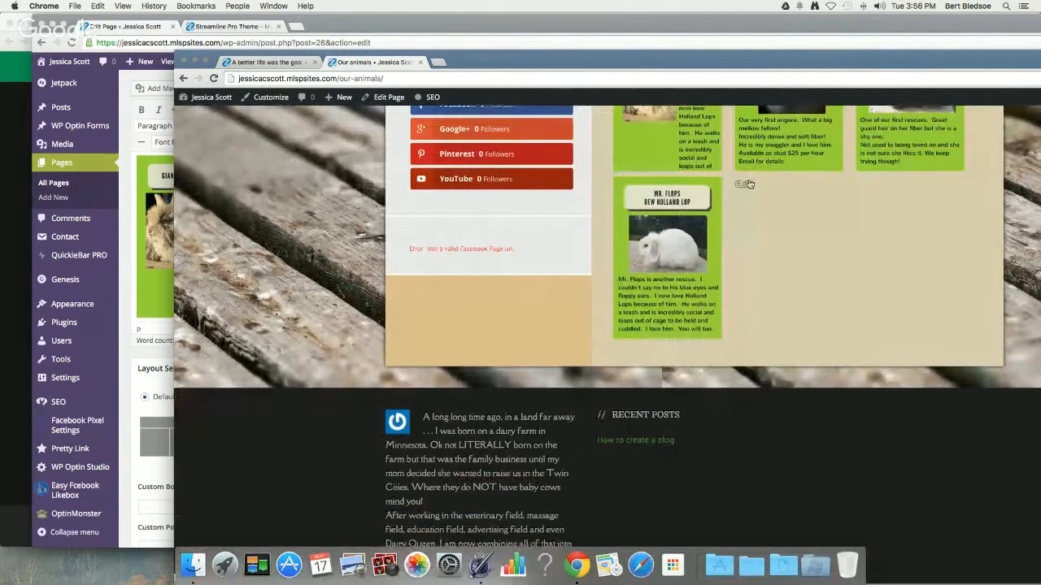
{"action": "scroll", "coordinate": [750, 255], "scroll_direction": "up", "scroll_amount": 5}
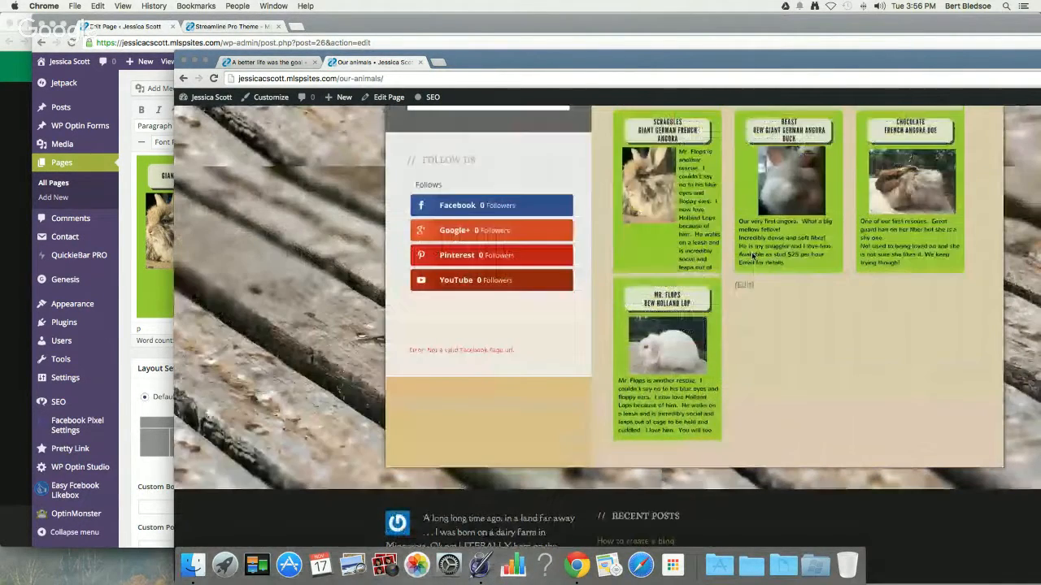
{"action": "scroll", "coordinate": [752, 254], "scroll_direction": "down", "scroll_amount": 1}
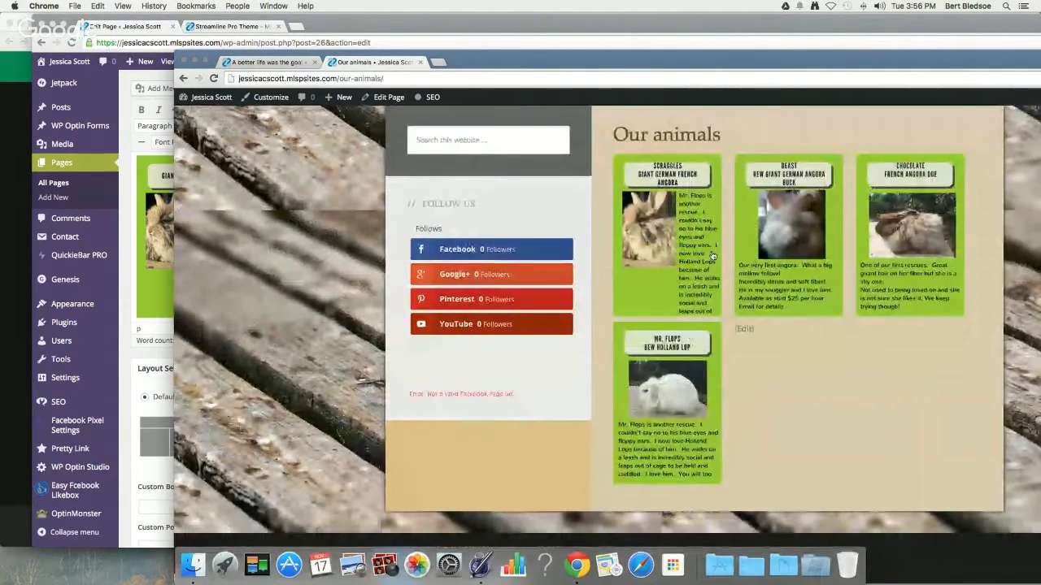
{"action": "scroll", "coordinate": [707, 257], "scroll_direction": "up", "scroll_amount": 2}
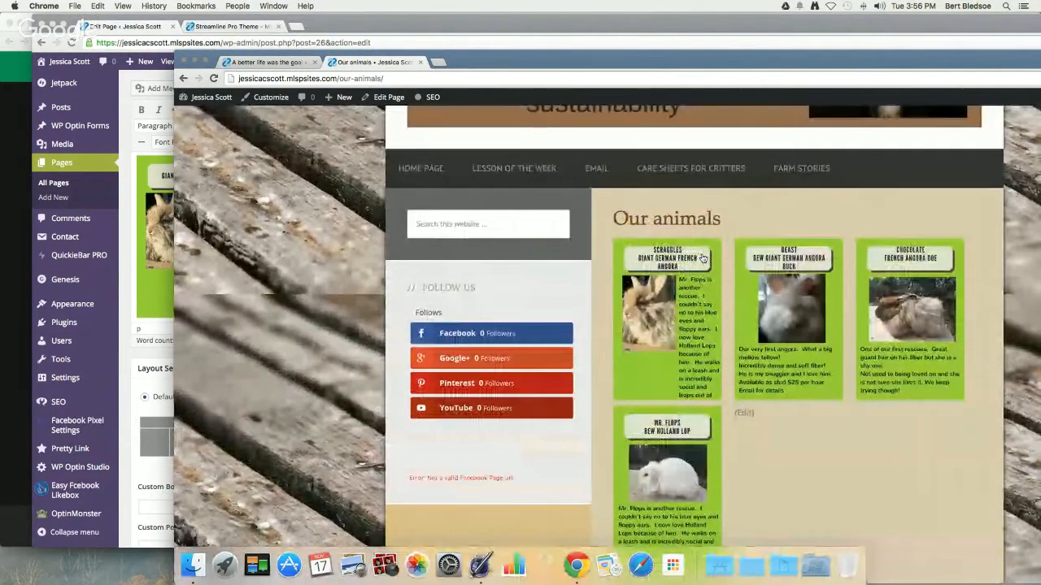
{"action": "scroll", "coordinate": [426, 258], "scroll_direction": "up", "scroll_amount": 3}
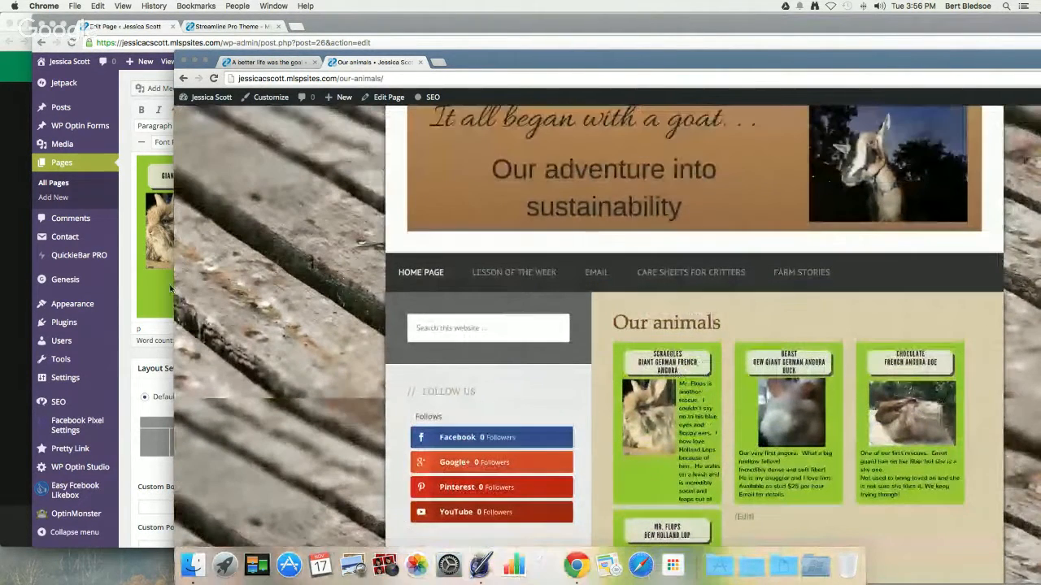
Return to the page editor, give the Our animals page the full-width layout without a sidebar and update it
{"action": "left_click", "coordinate": [122, 312]}
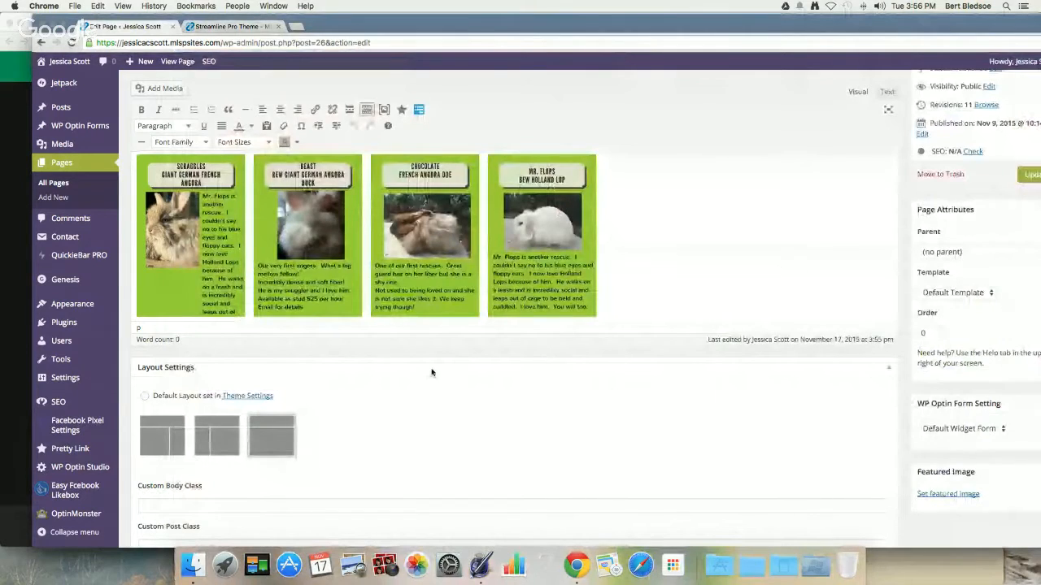
{"action": "left_click", "coordinate": [1034, 178]}
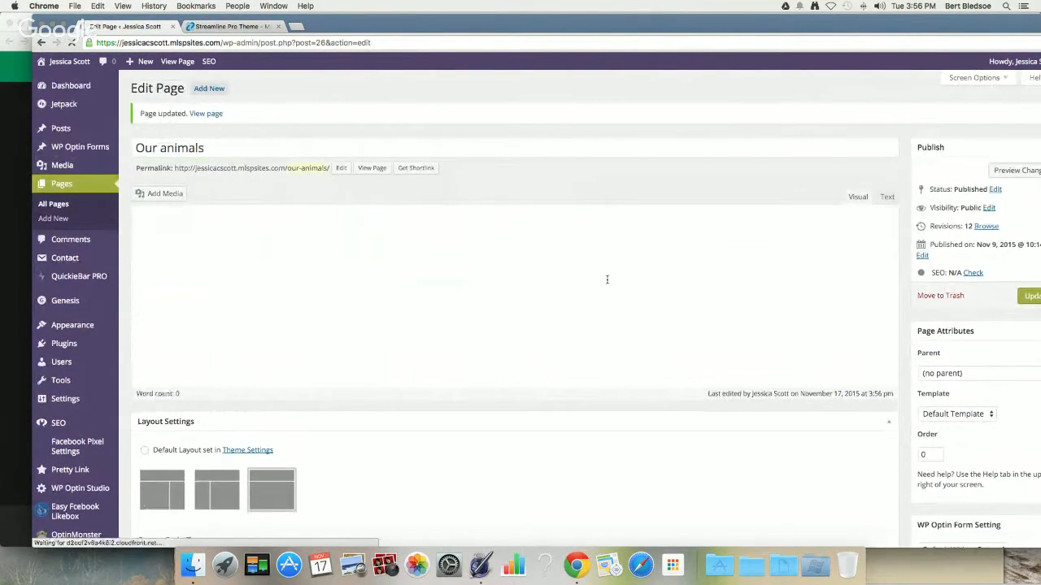
{"action": "scroll", "coordinate": [505, 308], "scroll_direction": "down", "scroll_amount": 3}
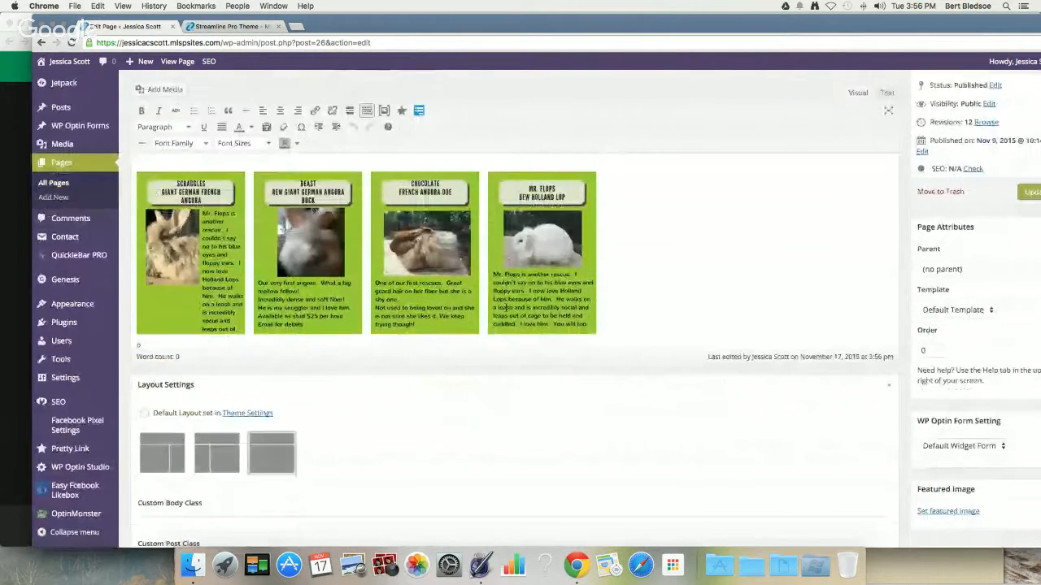
{"action": "scroll", "coordinate": [506, 308], "scroll_direction": "down", "scroll_amount": 6}
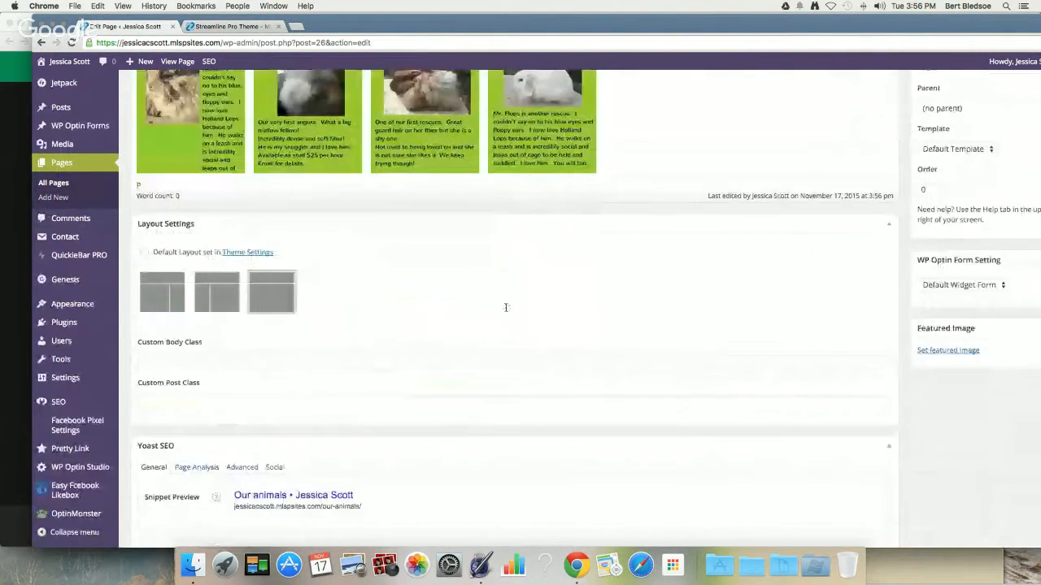
{"action": "scroll", "coordinate": [504, 303], "scroll_direction": "up", "scroll_amount": 10}
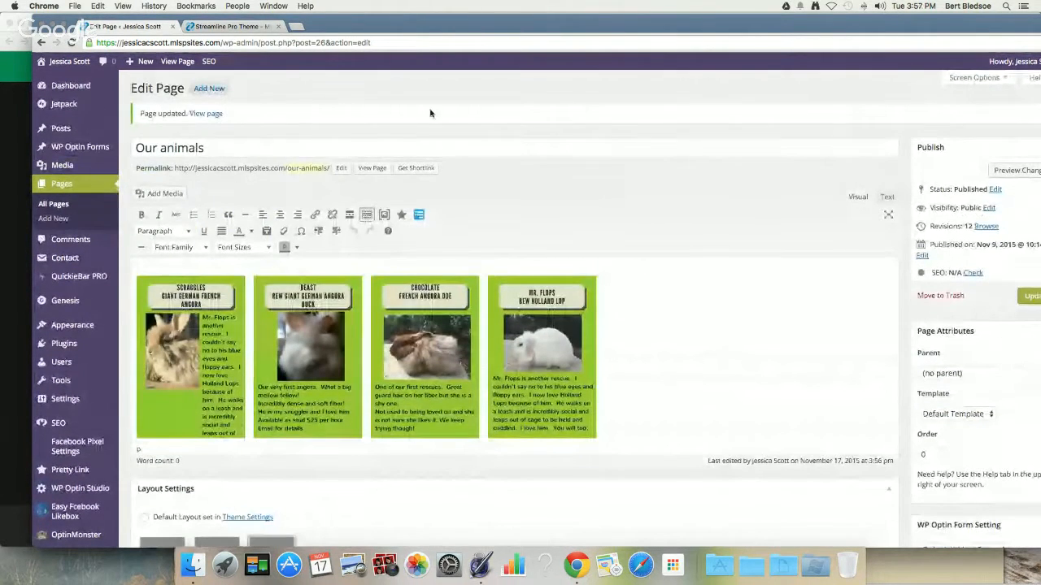
Switch to the live site window, reload the Our animals page and examine the cards in the full-width layout
{"action": "key", "text": "ctrl+Up"}
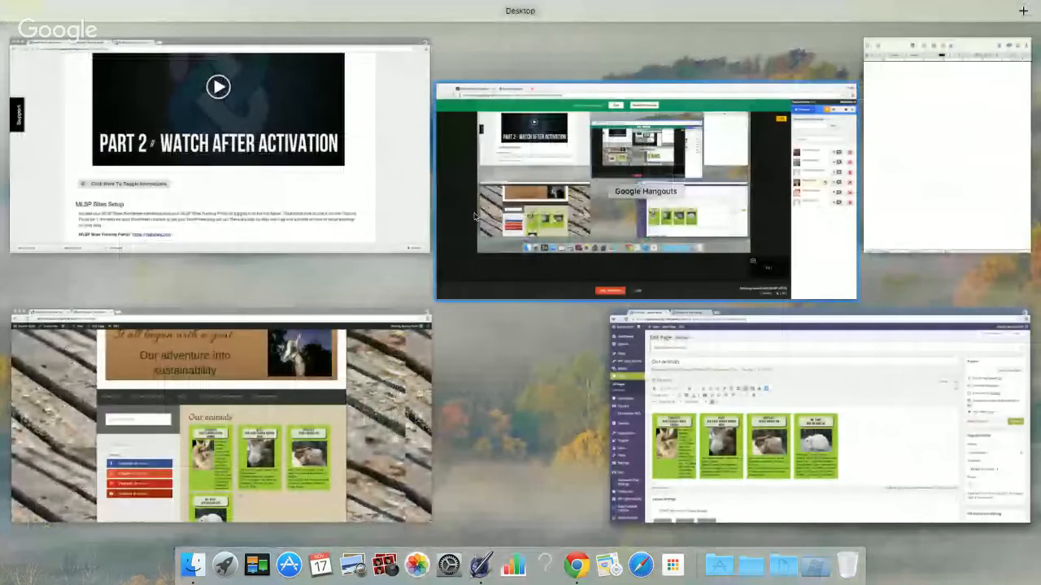
{"action": "left_click", "coordinate": [364, 375]}
{"action": "key", "text": "super+r"}
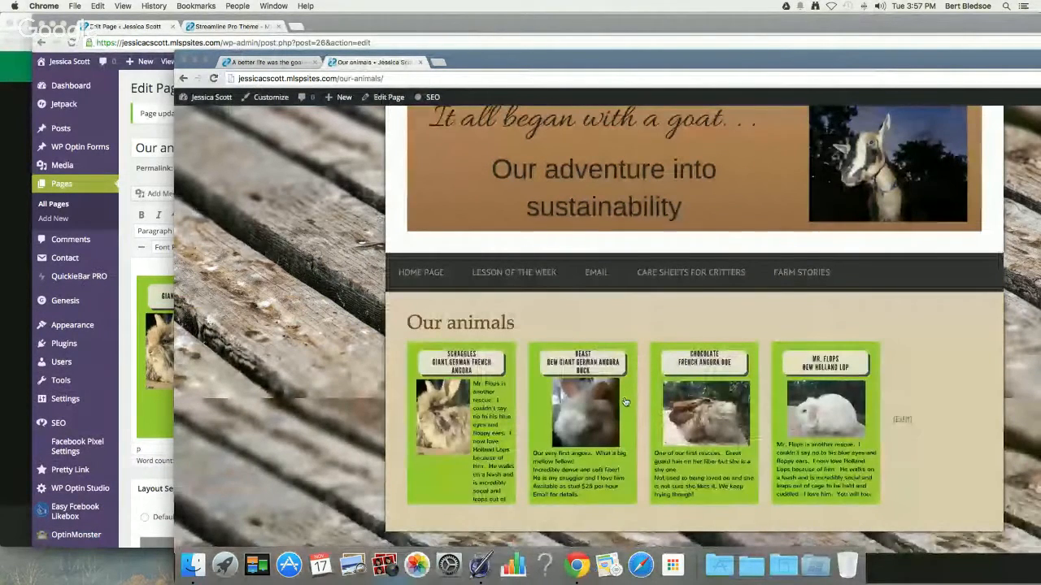
{"action": "scroll", "coordinate": [625, 402], "scroll_direction": "down", "scroll_amount": 5}
{"action": "scroll", "coordinate": [533, 382], "scroll_direction": "up", "scroll_amount": 4}
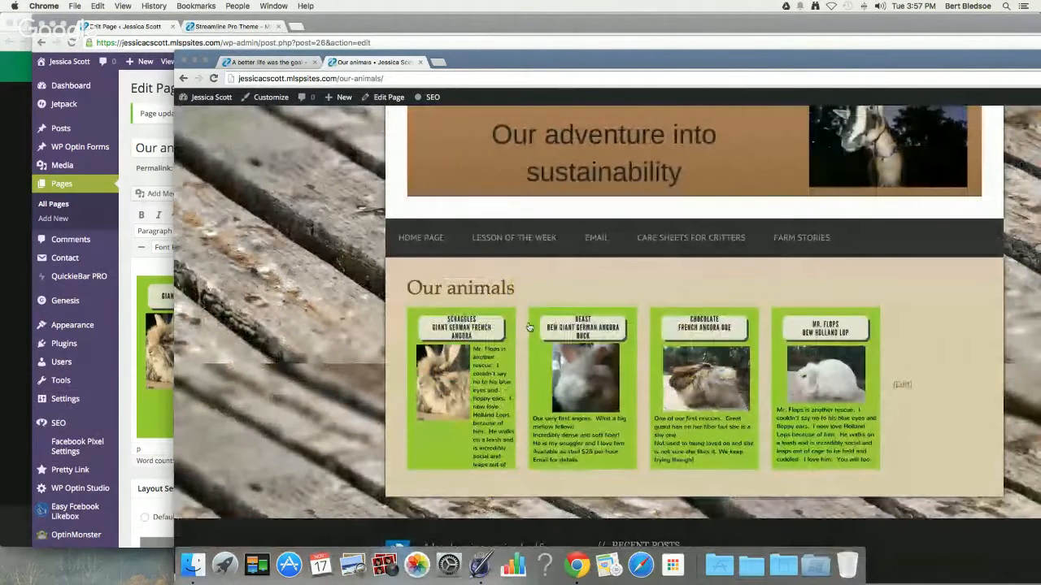
Go back to the page editor and add a blank line after the Mr. Flops card
{"action": "left_click", "coordinate": [145, 383]}
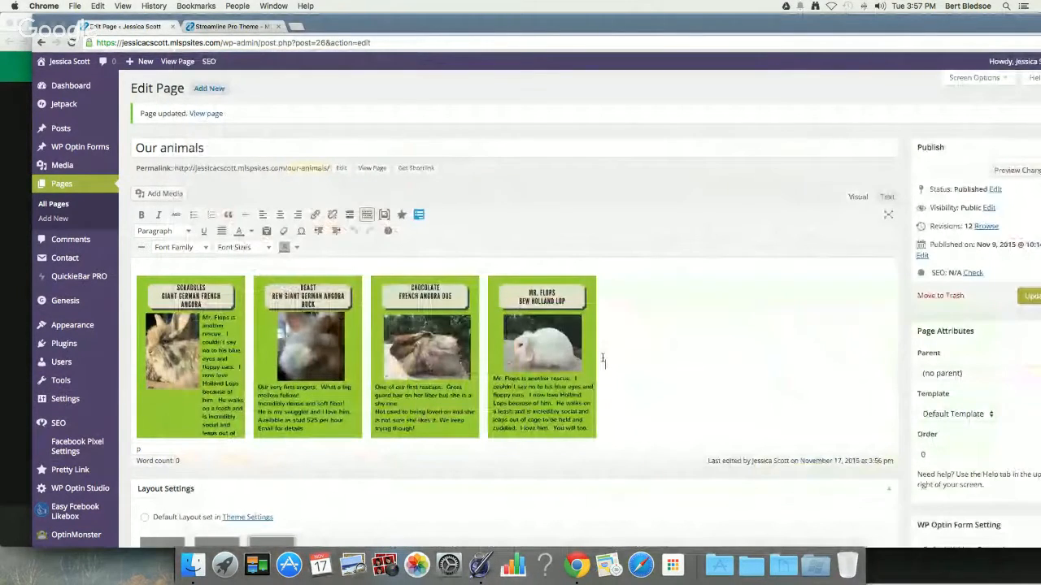
{"action": "key", "text": "Return"}
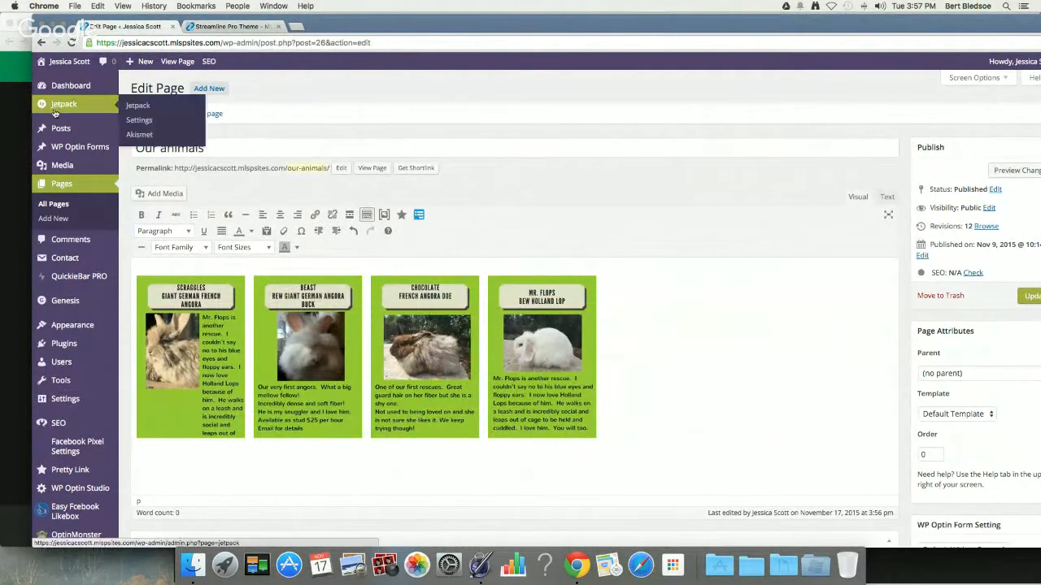
{"action": "mouse_move", "coordinate": [73, 168]}
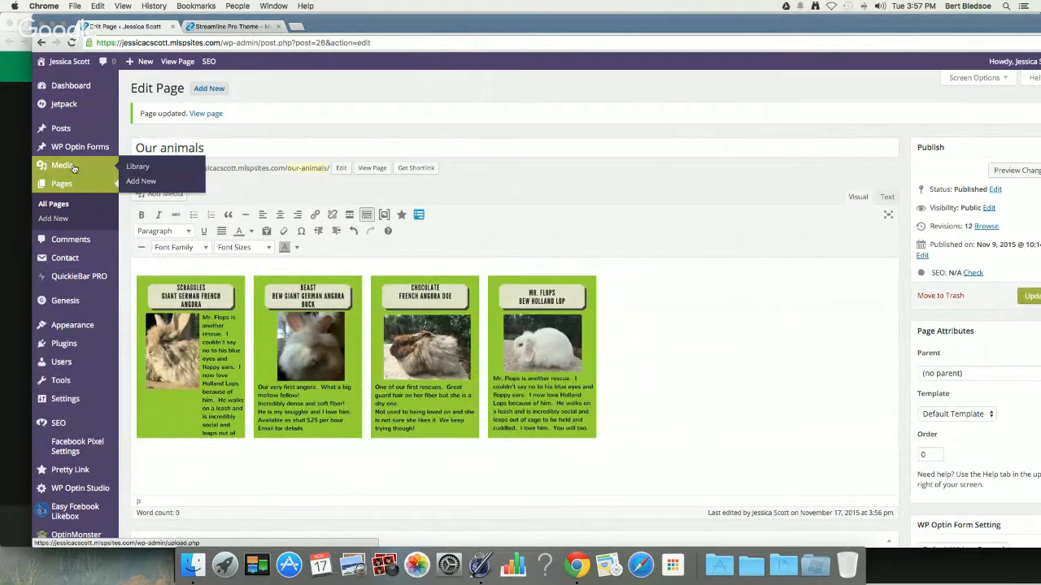
{"action": "left_click", "coordinate": [140, 168]}
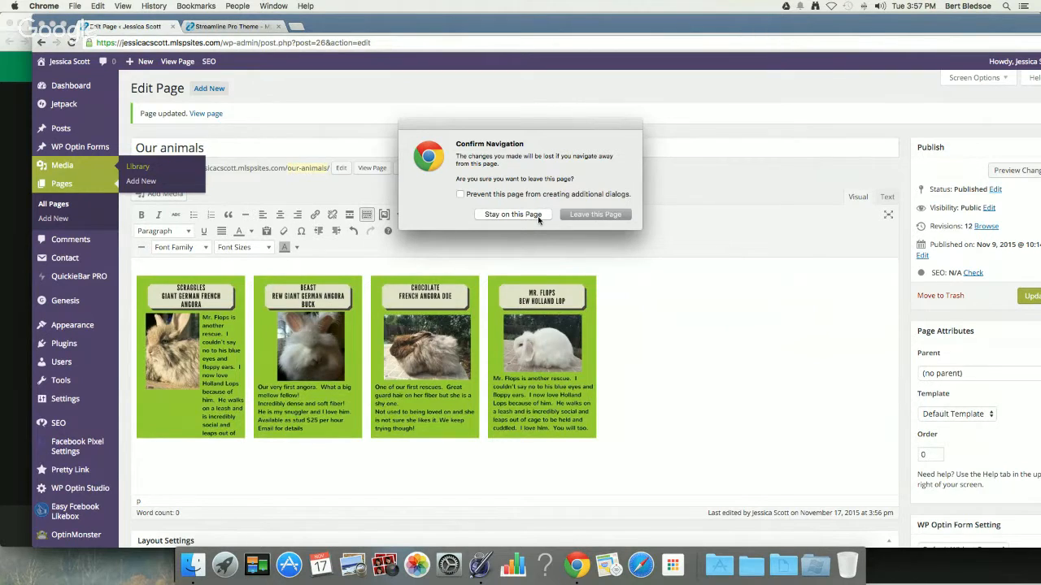
{"action": "left_click", "coordinate": [513, 215]}
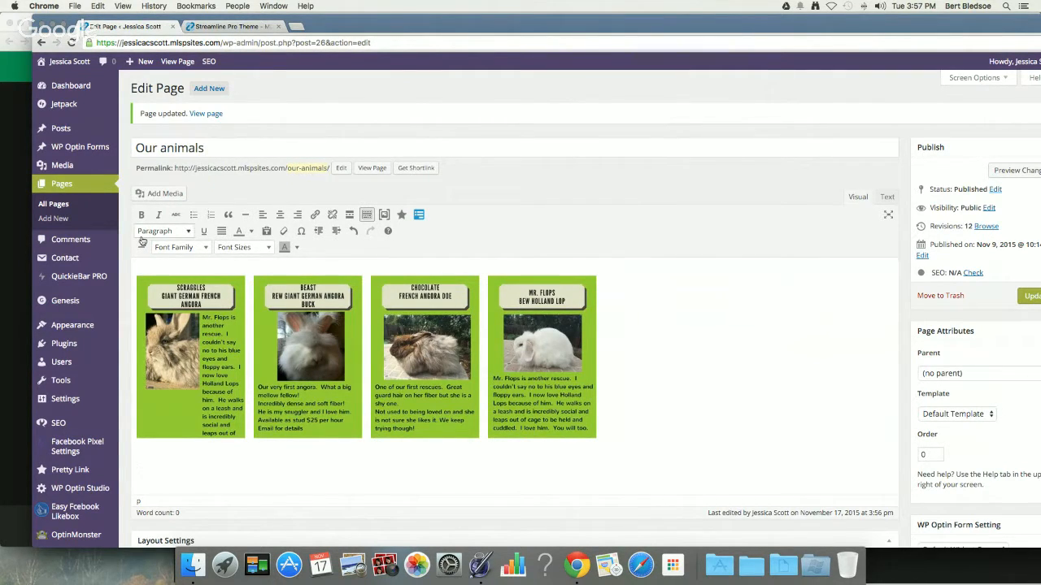
Try to insert the Ginger-puff.jpg and Feta.jpg images together, centered at Medium – 200 × 300, into the Our animals page
{"action": "left_click", "coordinate": [163, 194]}
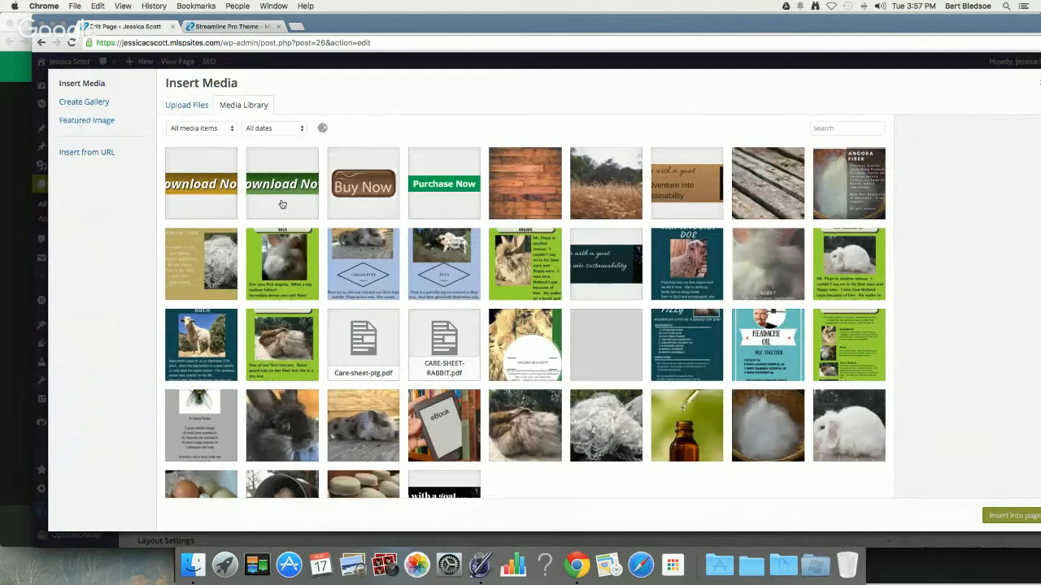
{"action": "left_click", "coordinate": [367, 257]}
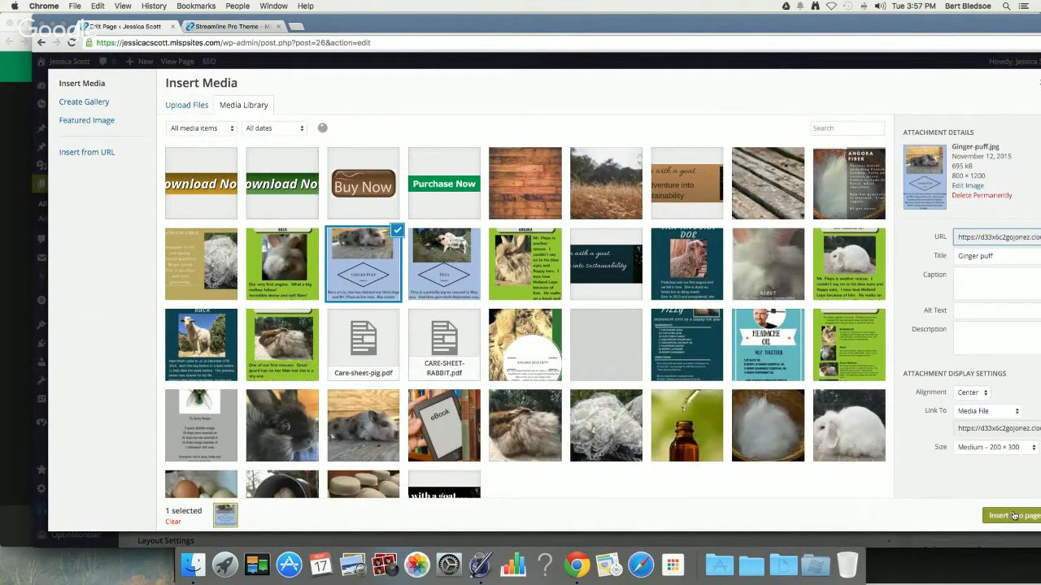
{"action": "left_click", "coordinate": [464, 281]}
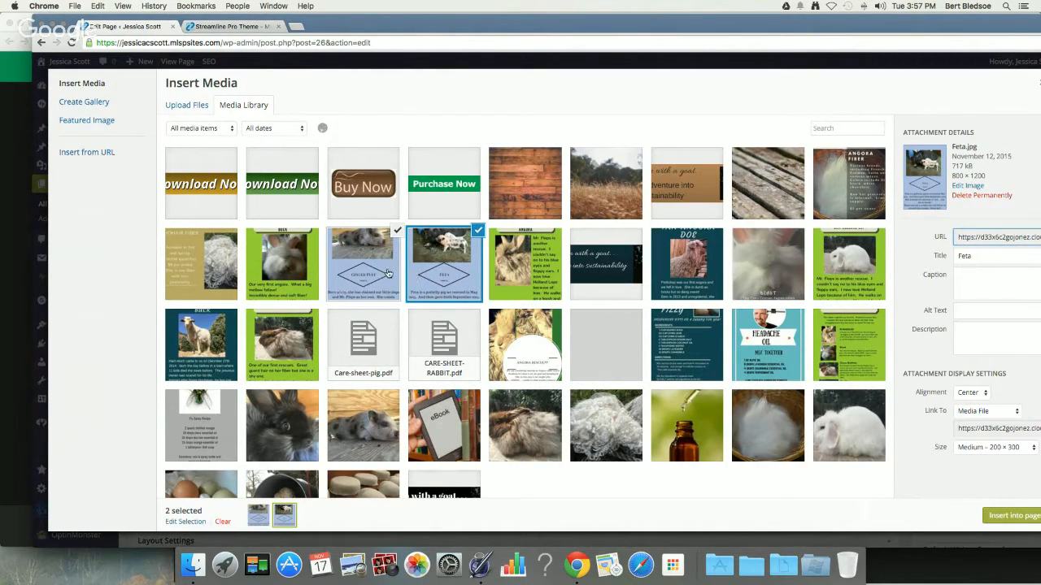
{"action": "left_click", "coordinate": [1001, 517]}
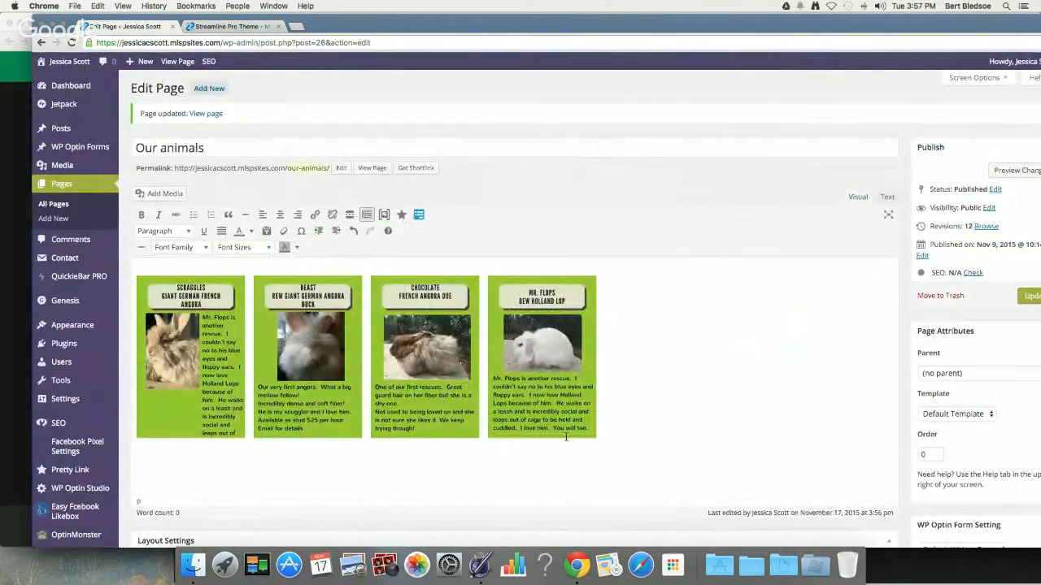
{"action": "scroll", "coordinate": [566, 438], "scroll_direction": "down", "scroll_amount": 5}
{"action": "scroll", "coordinate": [399, 377], "scroll_direction": "up", "scroll_amount": 3}
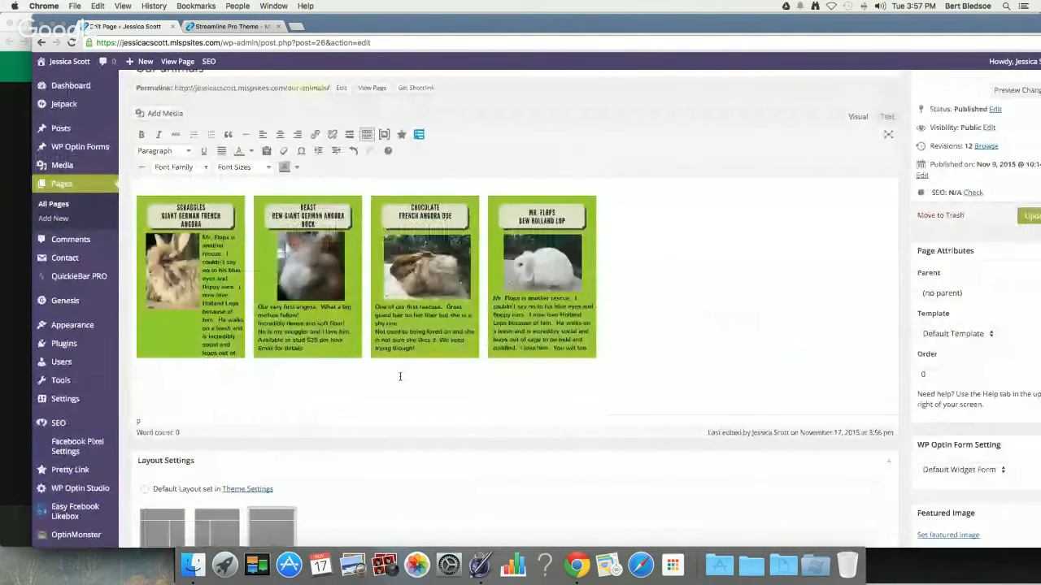
Try to insert only the Ginger-puff.jpg image, centered at Medium – 200 × 300, into the page
{"action": "left_click", "coordinate": [165, 113]}
{"action": "left_click", "coordinate": [363, 264]}
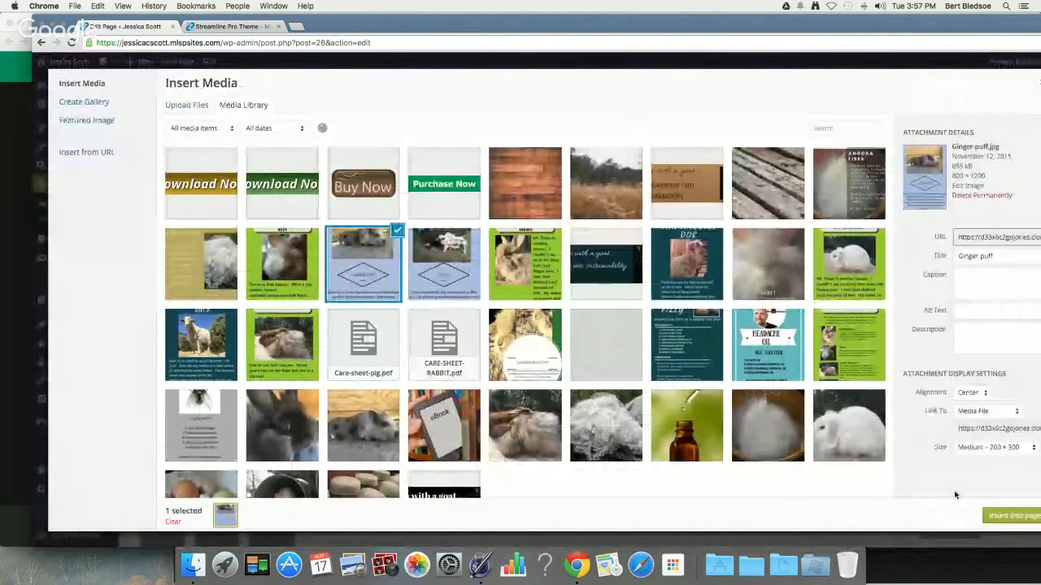
{"action": "left_click", "coordinate": [1010, 517]}
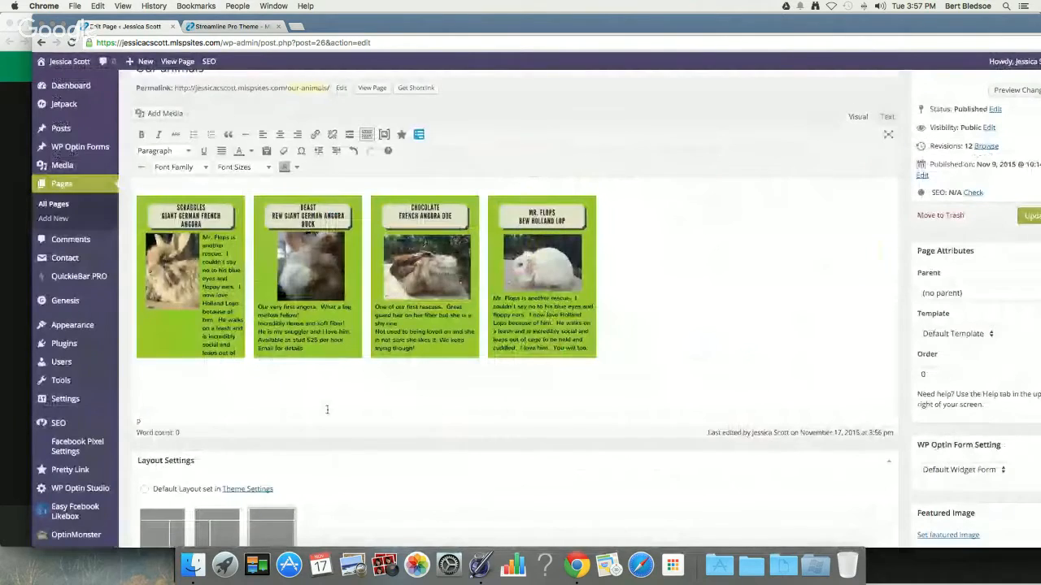
{"action": "scroll", "coordinate": [327, 413], "scroll_direction": "down", "scroll_amount": 3}
{"action": "scroll", "coordinate": [327, 413], "scroll_direction": "up", "scroll_amount": 3}
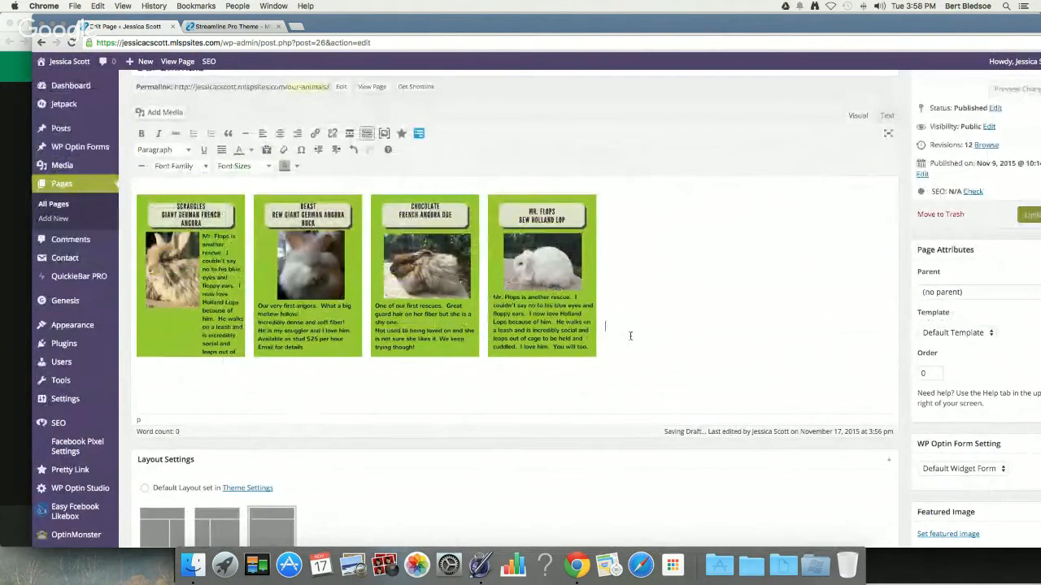
Enlarge the browser window and retry inserting the centered Ginger-puff.jpg image from the media library into the page
{"action": "left_click", "coordinate": [152, 113]}
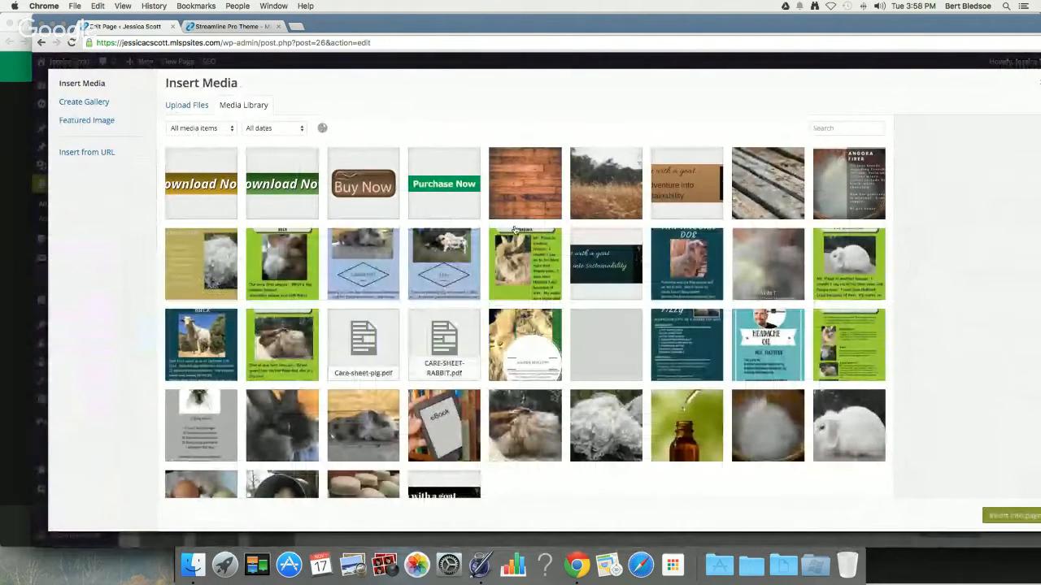
{"action": "left_click", "coordinate": [363, 265]}
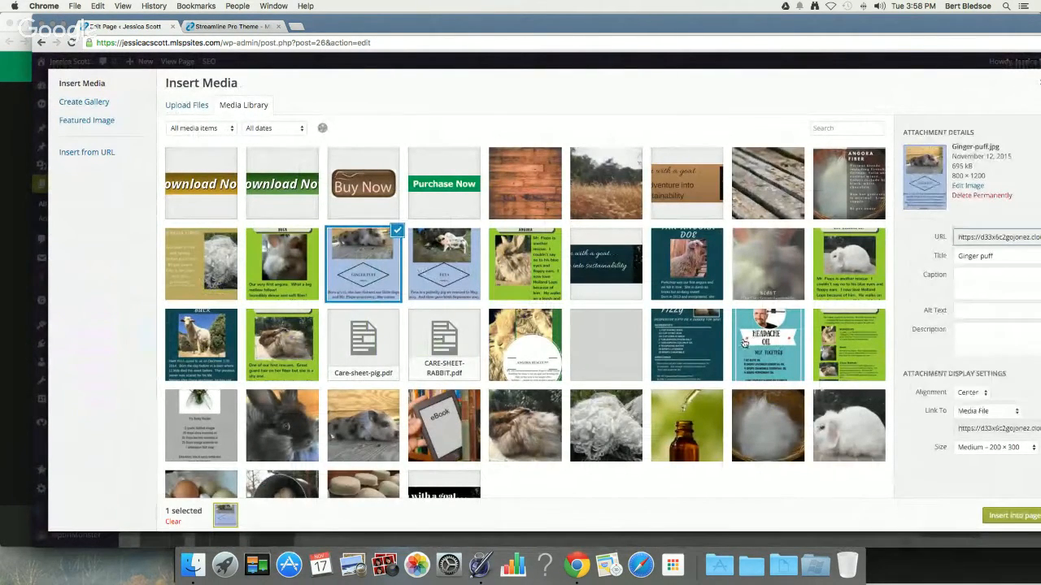
{"action": "double_click", "coordinate": [610, 34]}
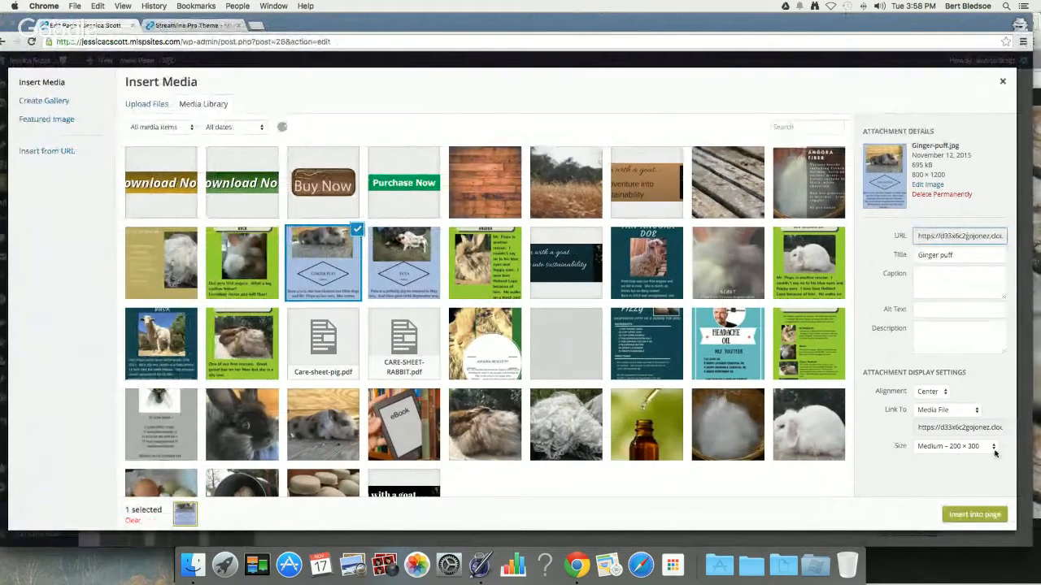
{"action": "left_click", "coordinate": [973, 515]}
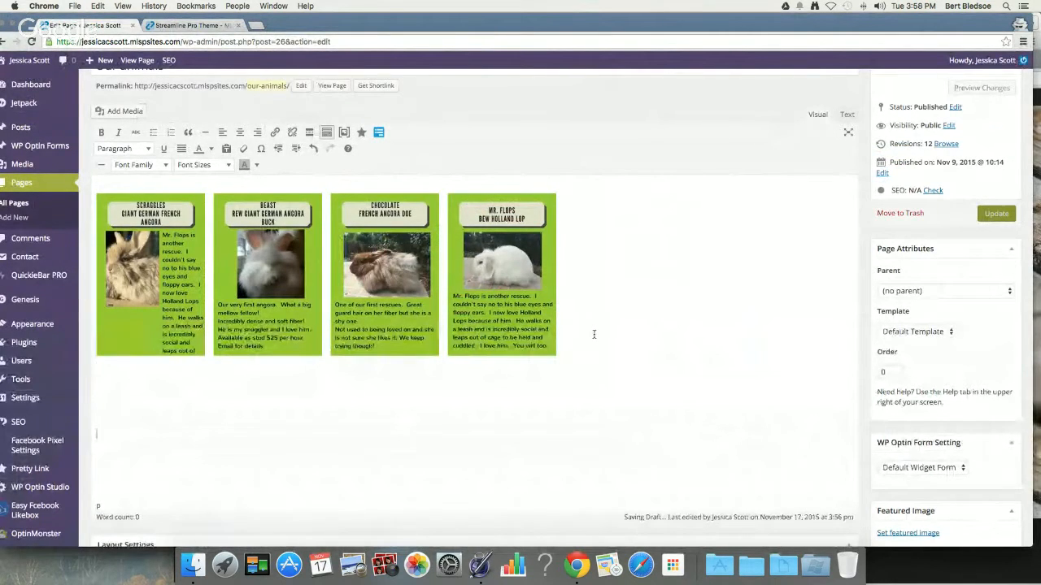
Add a blank line below the animal cards and check the display settings in the Scraggles card's image details
{"action": "scroll", "coordinate": [595, 334], "scroll_direction": "down", "scroll_amount": 1}
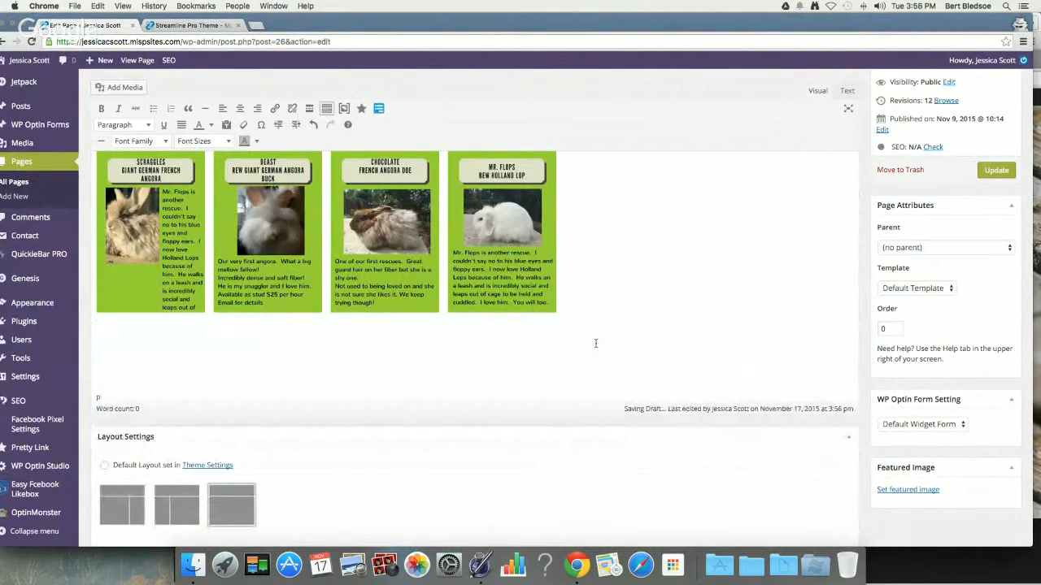
{"action": "key", "text": "Return"}
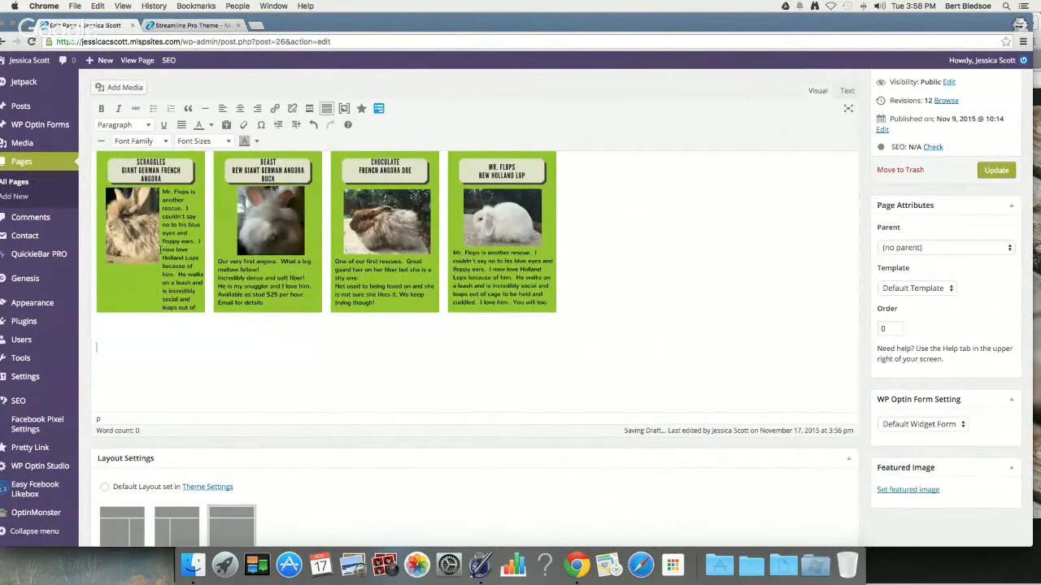
{"action": "left_click", "coordinate": [161, 250]}
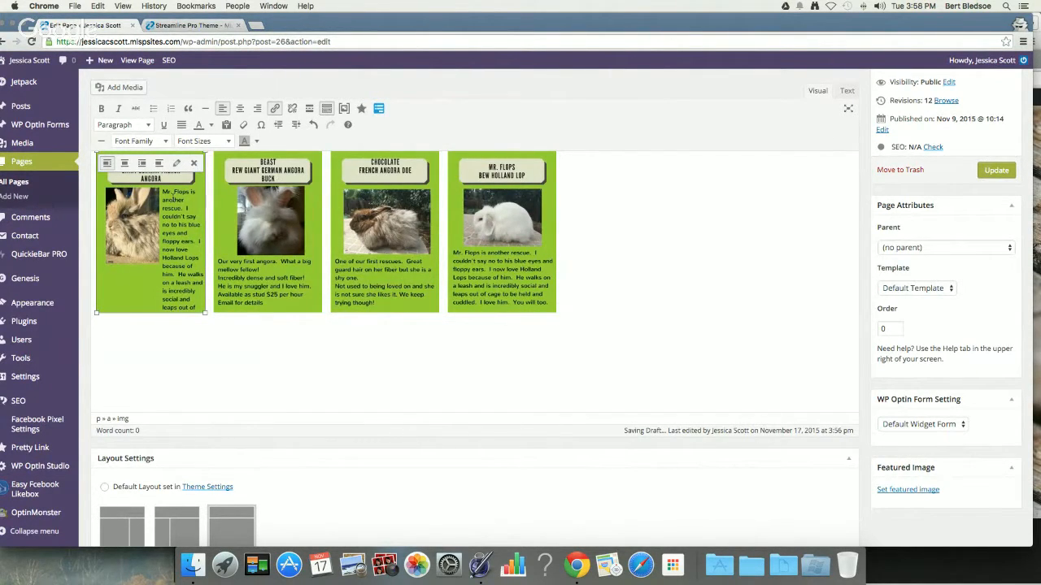
{"action": "left_click", "coordinate": [178, 164]}
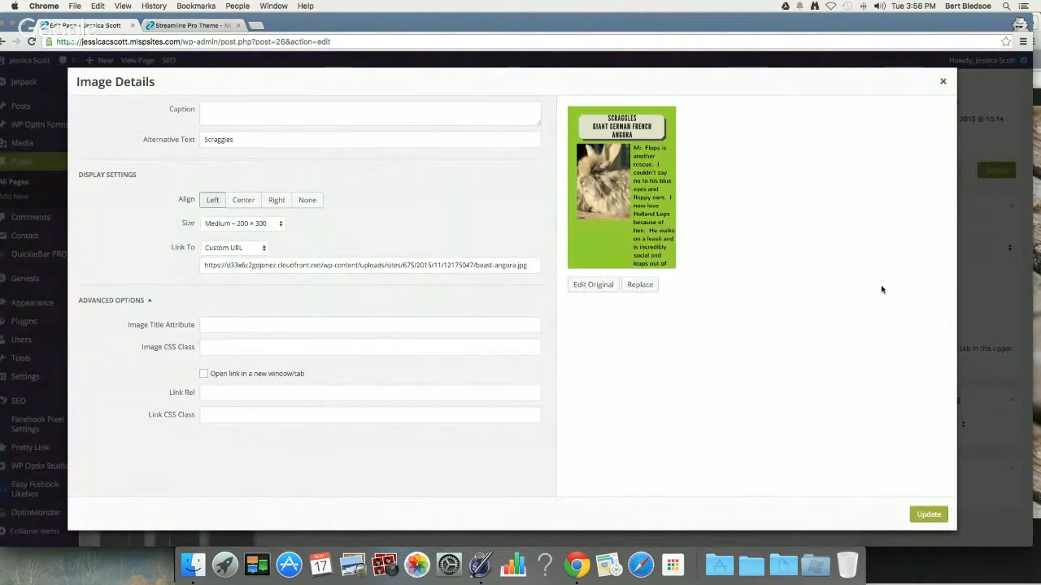
{"action": "left_click", "coordinate": [943, 81]}
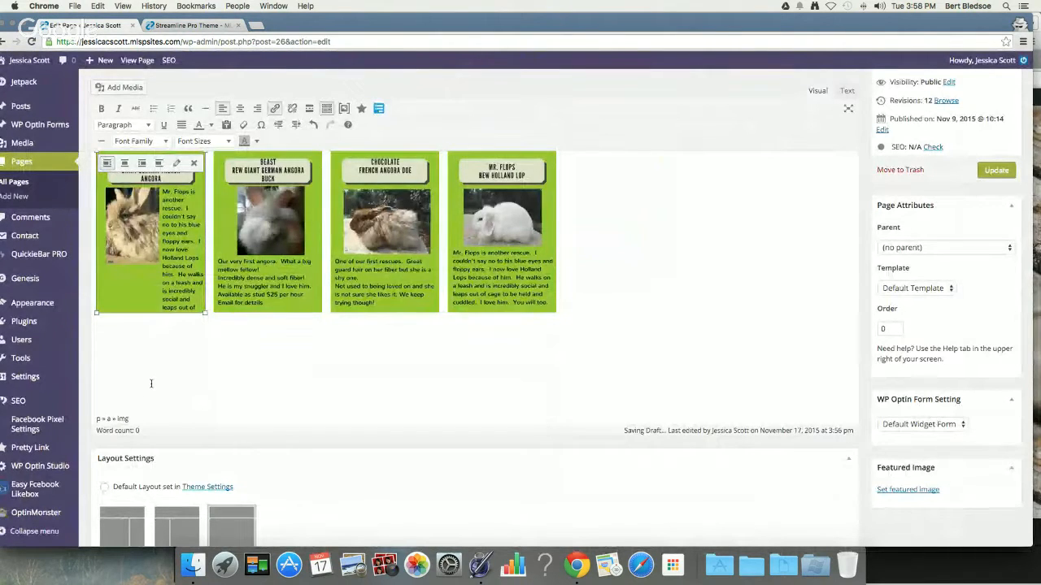
Try to insert the Ginger-puff.jpg image from the media library below the animal cards, left-aligned at Medium – 200 × 300
{"action": "left_click", "coordinate": [615, 235]}
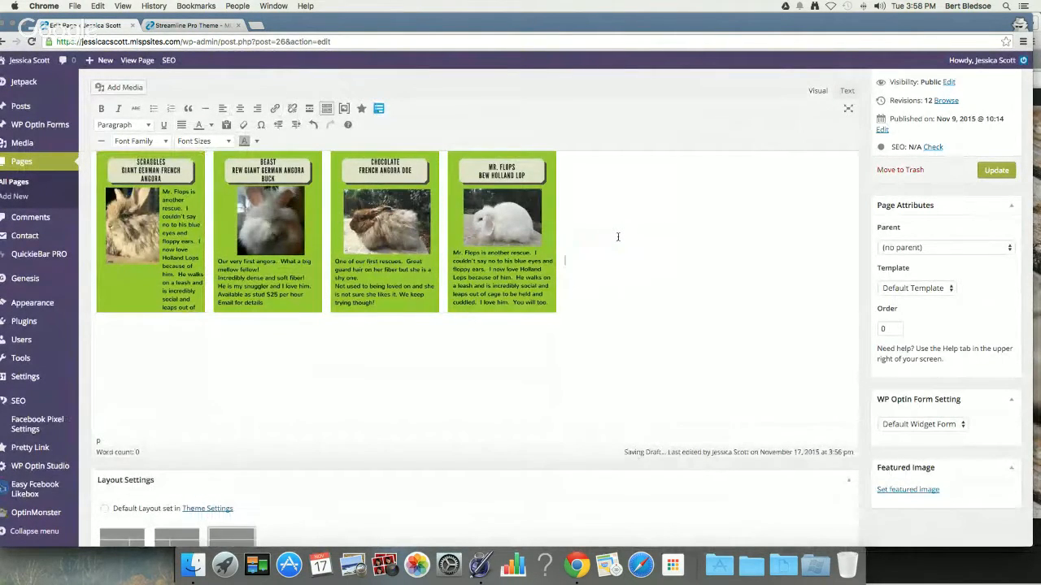
{"action": "left_click", "coordinate": [125, 380]}
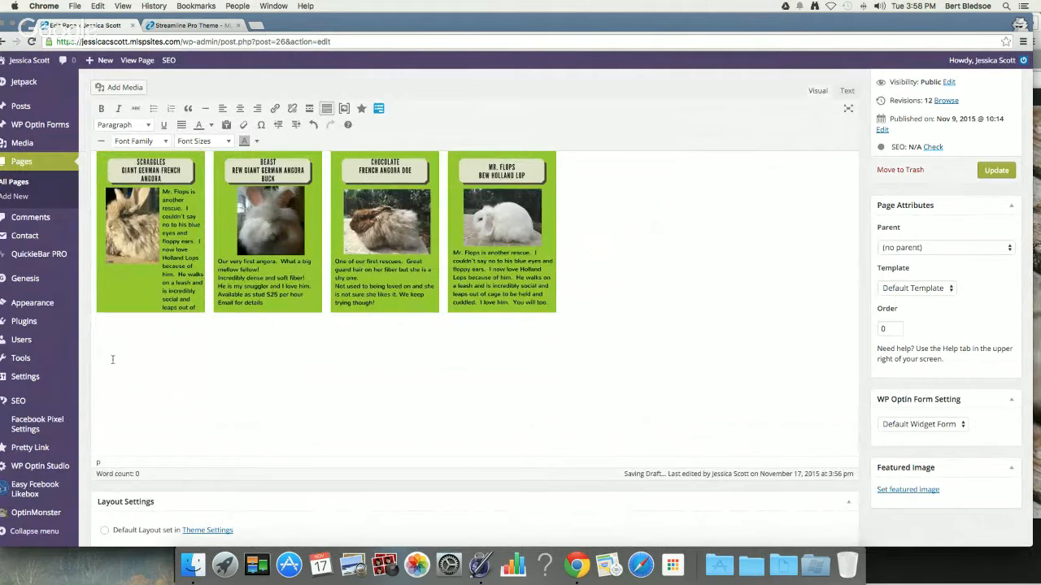
{"action": "left_click", "coordinate": [118, 87]}
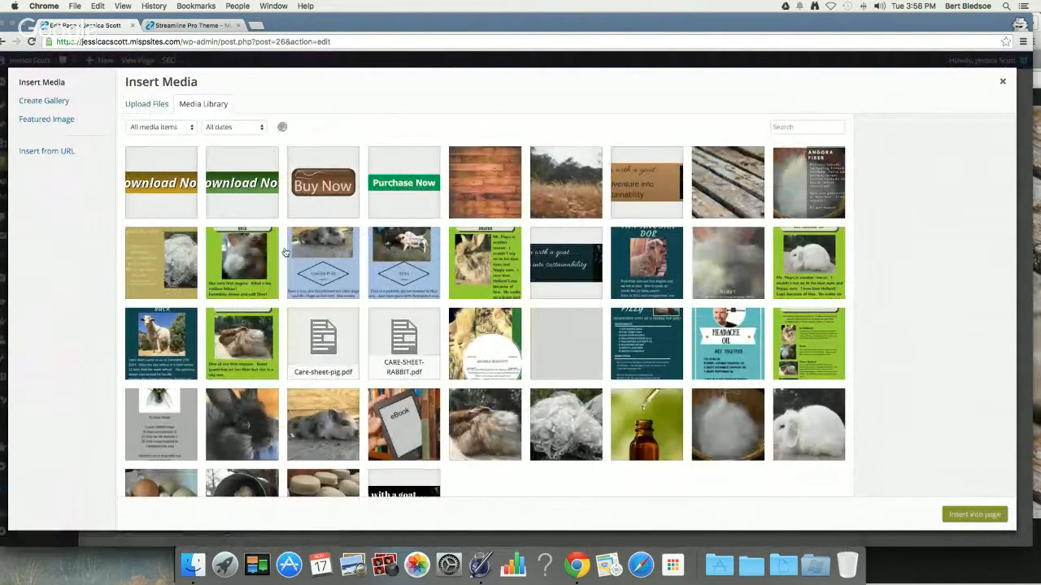
{"action": "scroll", "coordinate": [298, 258], "scroll_direction": "down", "scroll_amount": 2}
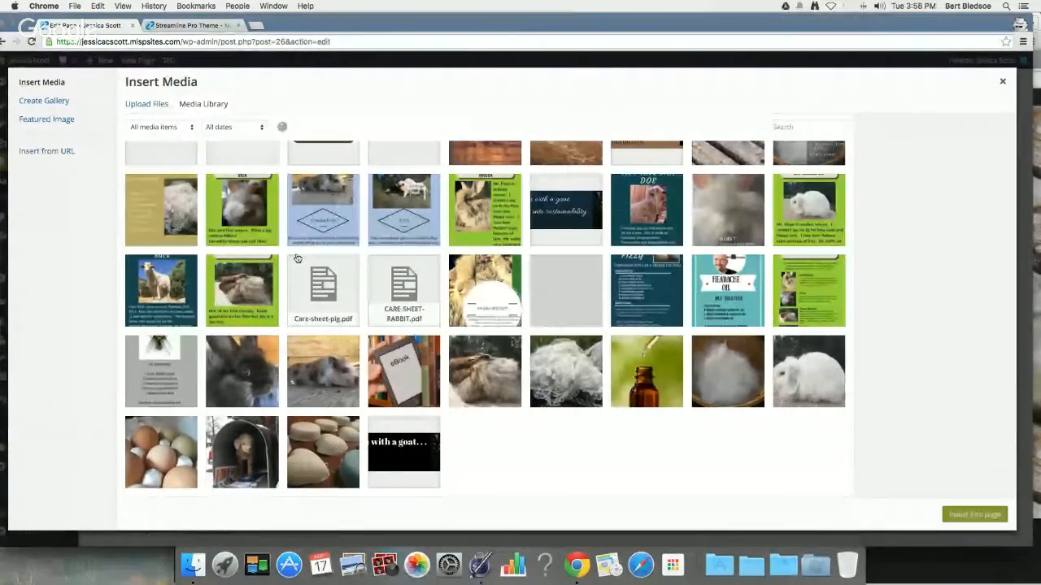
{"action": "scroll", "coordinate": [298, 258], "scroll_direction": "up", "scroll_amount": 2}
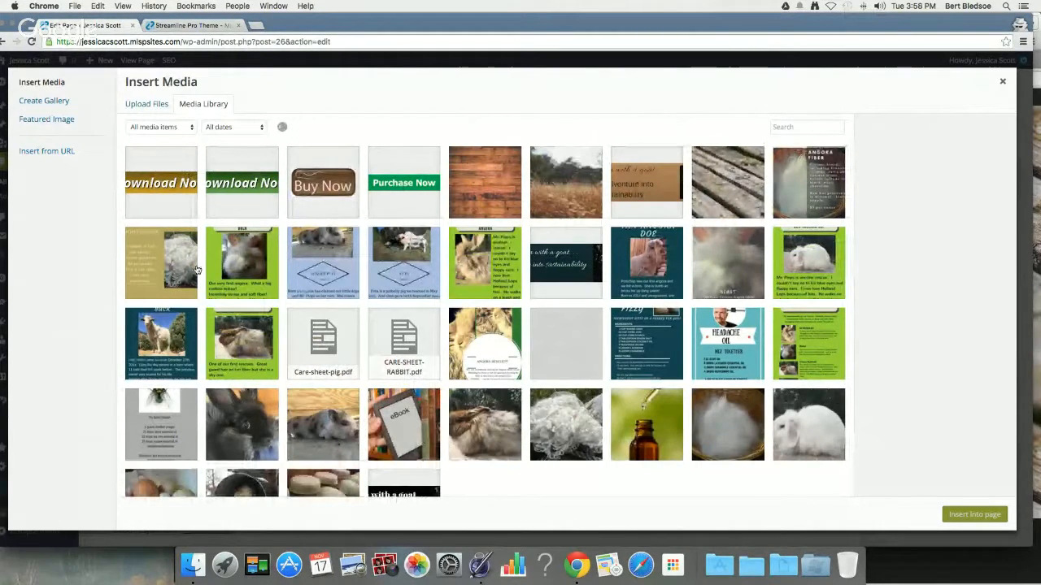
{"action": "left_click", "coordinate": [302, 262]}
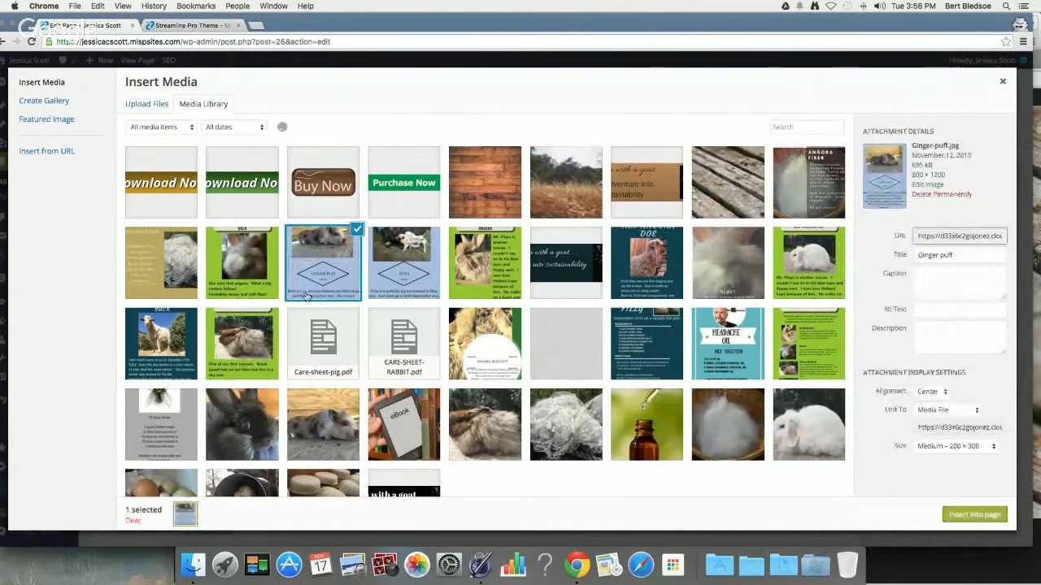
{"action": "scroll", "coordinate": [551, 345], "scroll_direction": "down", "scroll_amount": 2}
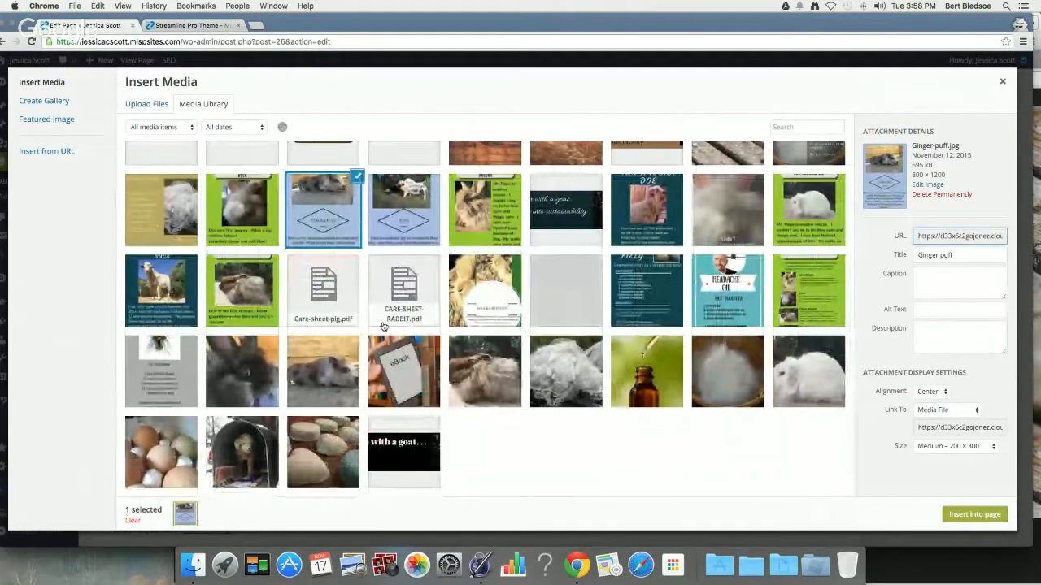
{"action": "left_click", "coordinate": [930, 391]}
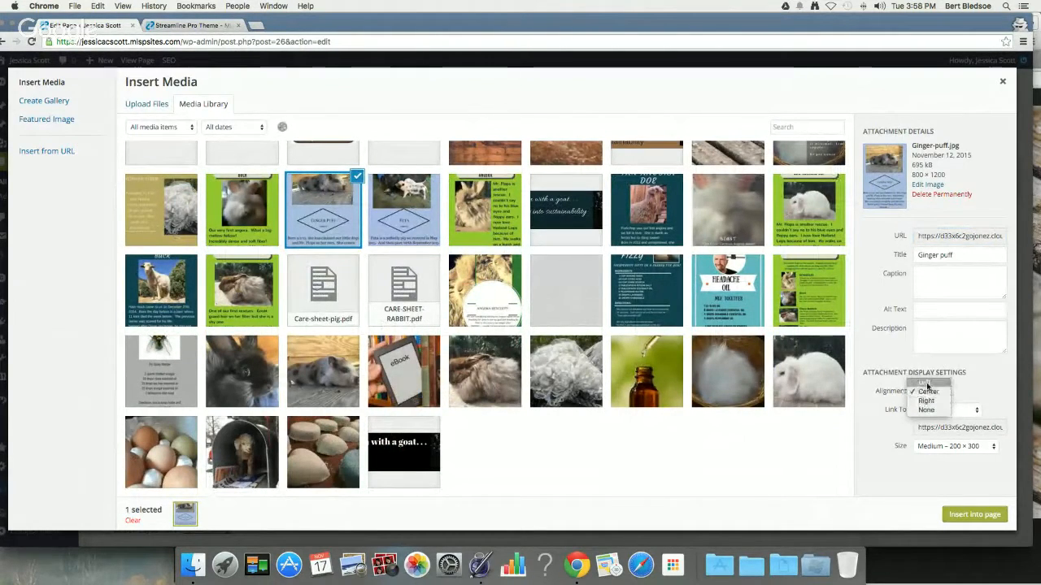
{"action": "left_click", "coordinate": [927, 384]}
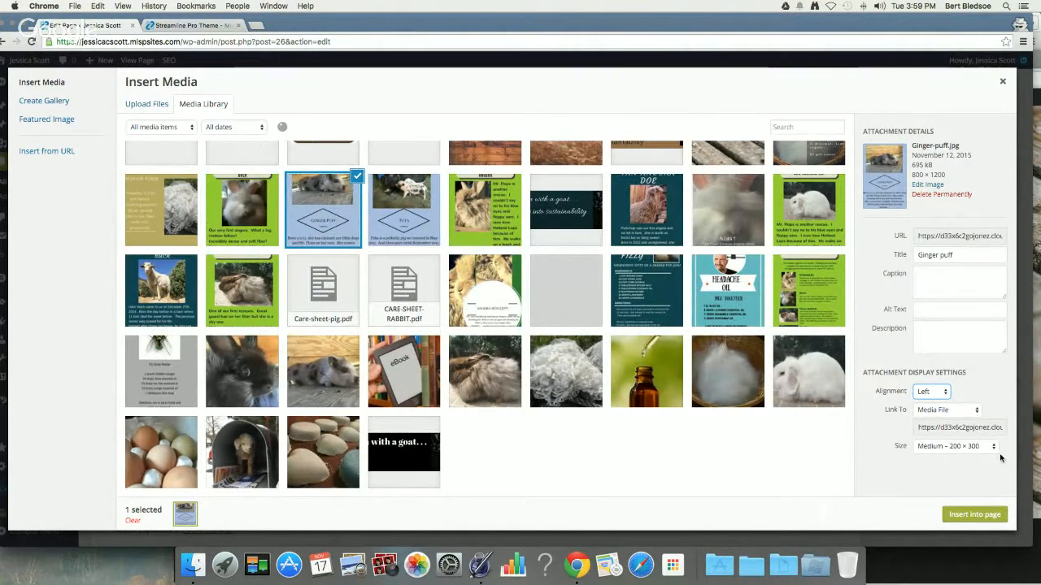
{"action": "left_click", "coordinate": [974, 514]}
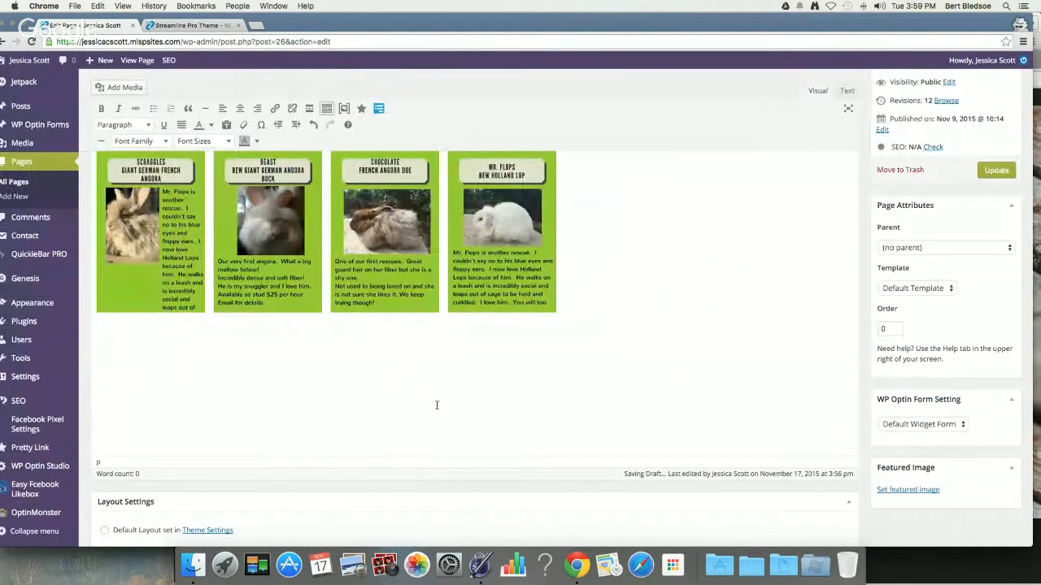
Retry inserting Ginger-puff.jpg with left alignment and Medium – 200 × 300 size, and update the Our animals page
{"action": "left_click", "coordinate": [131, 90]}
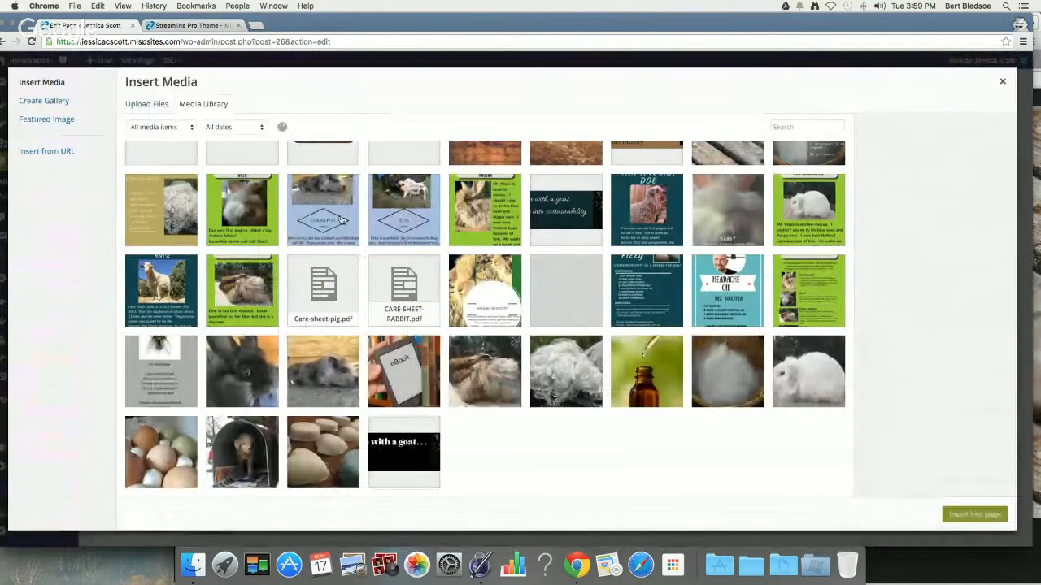
{"action": "left_click", "coordinate": [341, 221]}
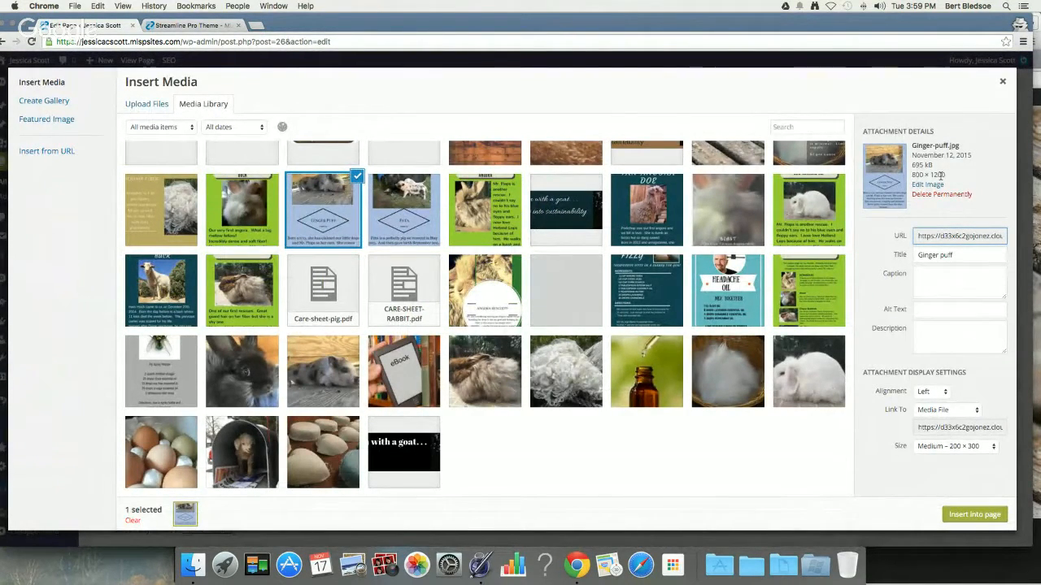
{"action": "left_click", "coordinate": [956, 447]}
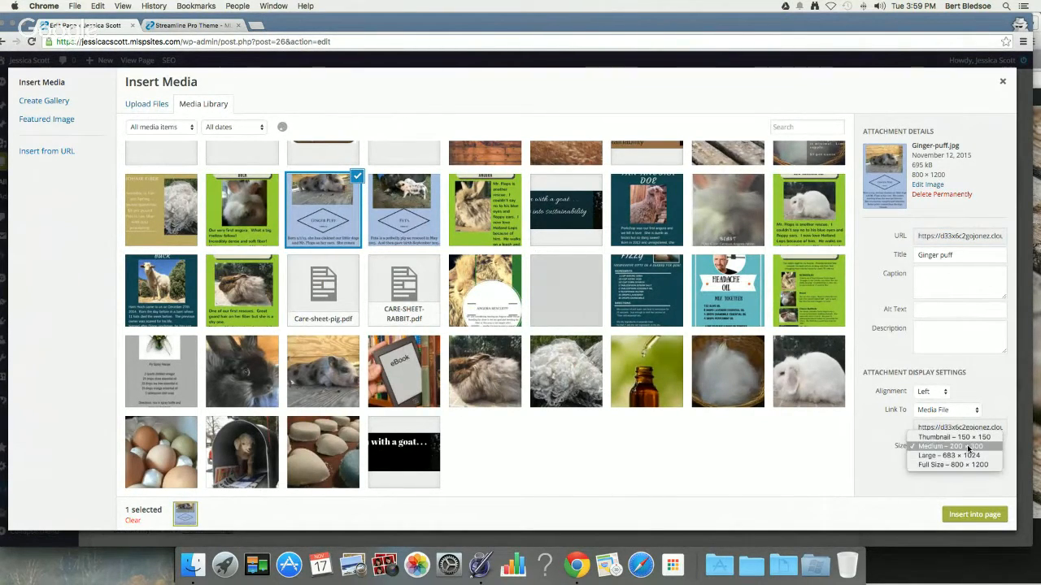
{"action": "left_click", "coordinate": [968, 447]}
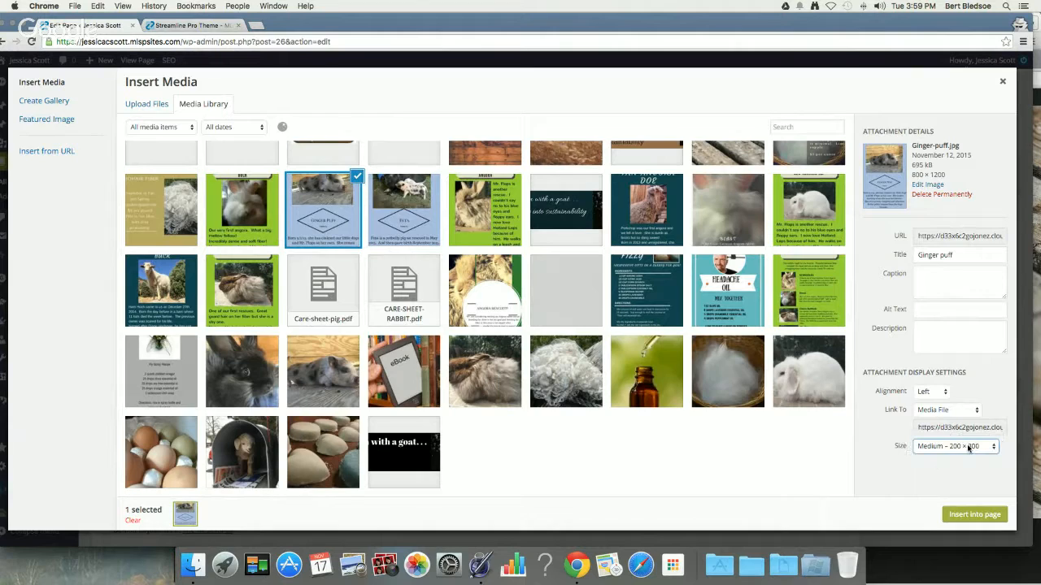
{"action": "left_click", "coordinate": [975, 515]}
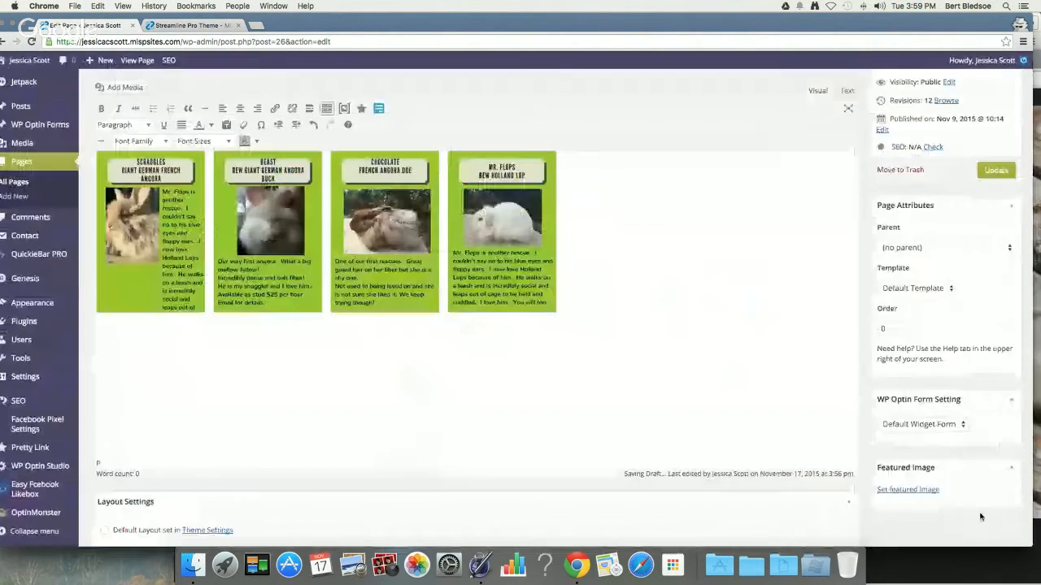
{"action": "left_click", "coordinate": [995, 171]}
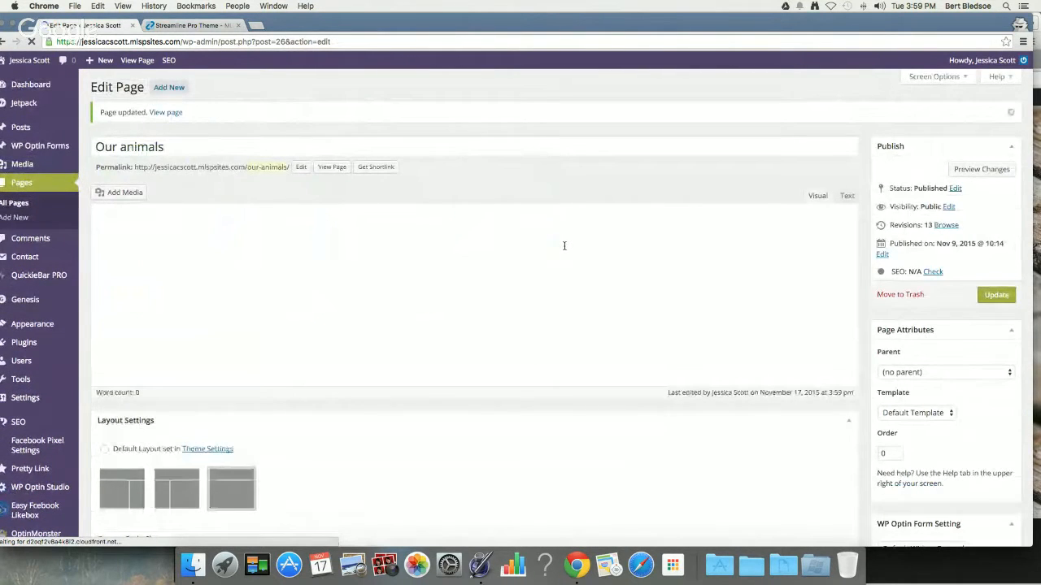
Browse the Our animals page's revisions and restore the one from November 17, 2015 @ 15:55:58
{"action": "left_click", "coordinate": [946, 226]}
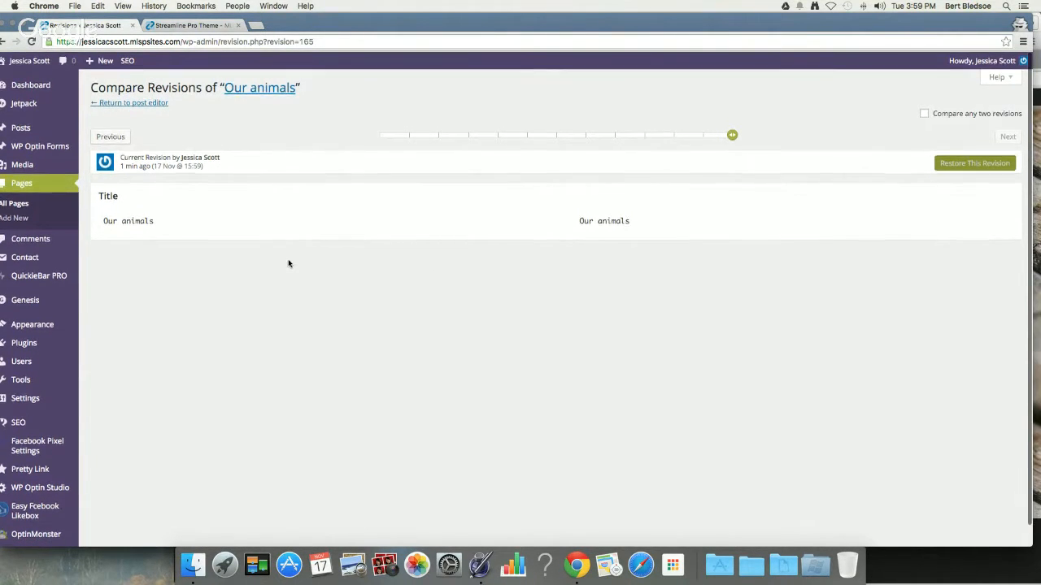
{"action": "scroll", "coordinate": [287, 262], "scroll_direction": "down", "scroll_amount": 1}
{"action": "left_click", "coordinate": [112, 115]}
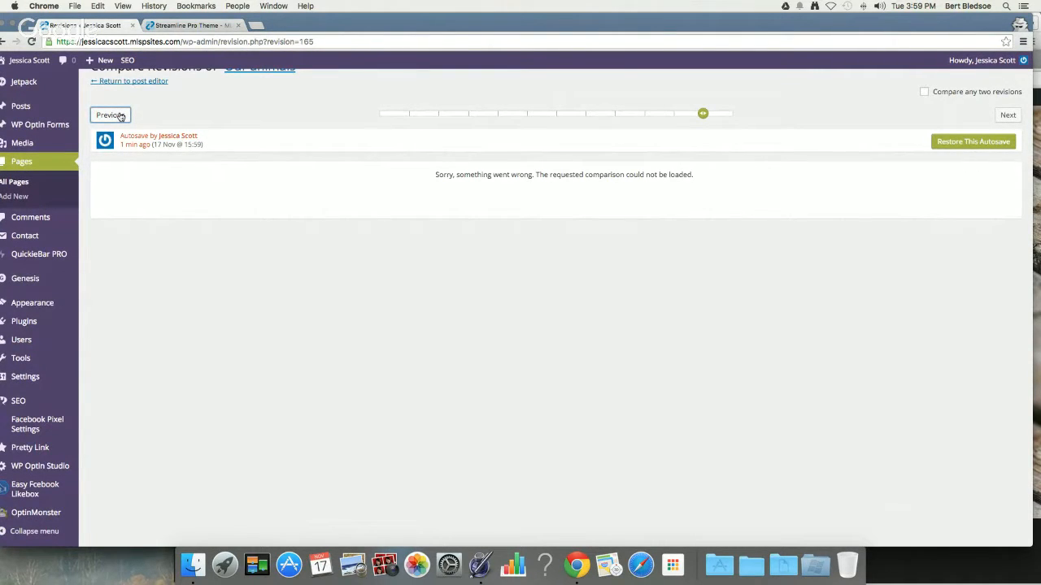
{"action": "left_click", "coordinate": [112, 115]}
{"action": "left_click", "coordinate": [113, 115]}
{"action": "left_click", "coordinate": [119, 116]}
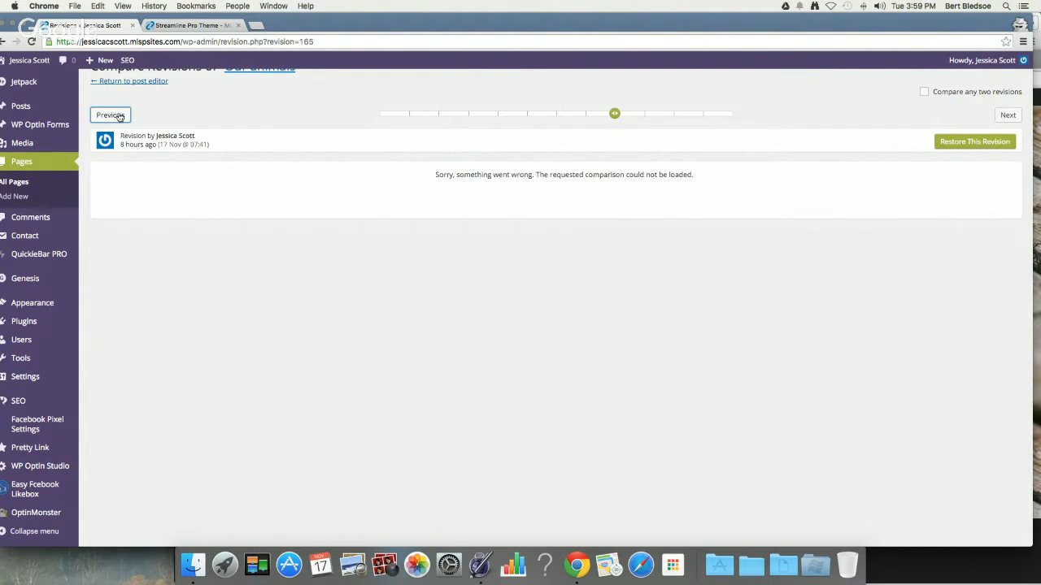
{"action": "left_click", "coordinate": [1006, 114]}
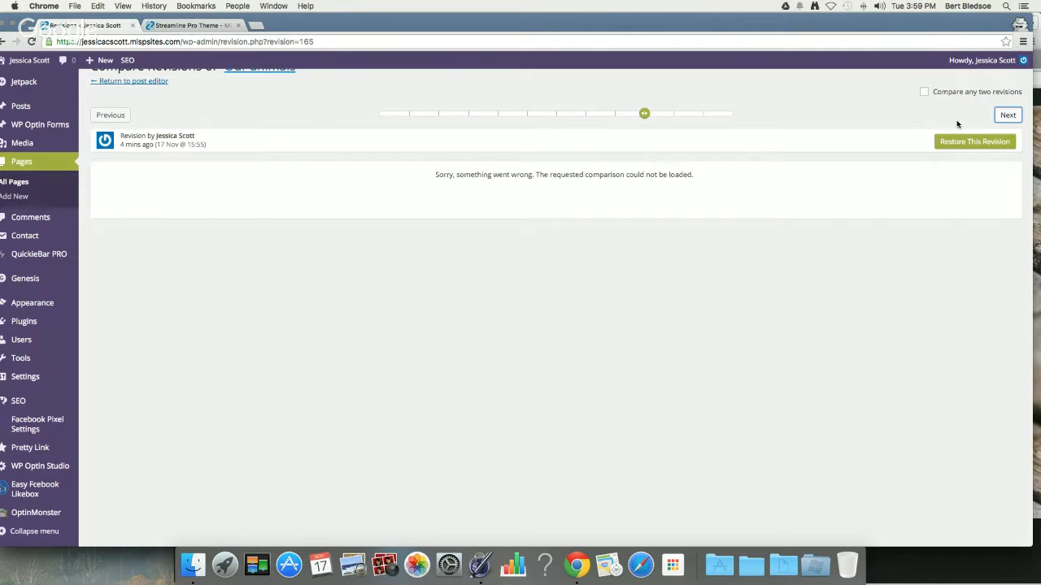
{"action": "left_click", "coordinate": [1000, 146]}
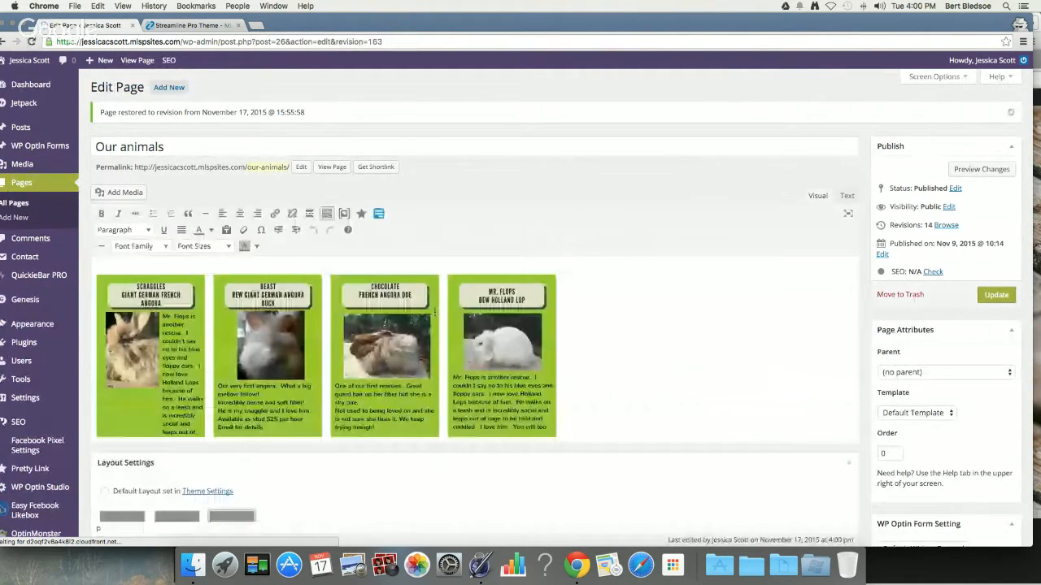
Go back further through the page's revisions and restore the one from November 17, 2015 @ 07:41:14
{"action": "scroll", "coordinate": [435, 316], "scroll_direction": "down", "scroll_amount": 4}
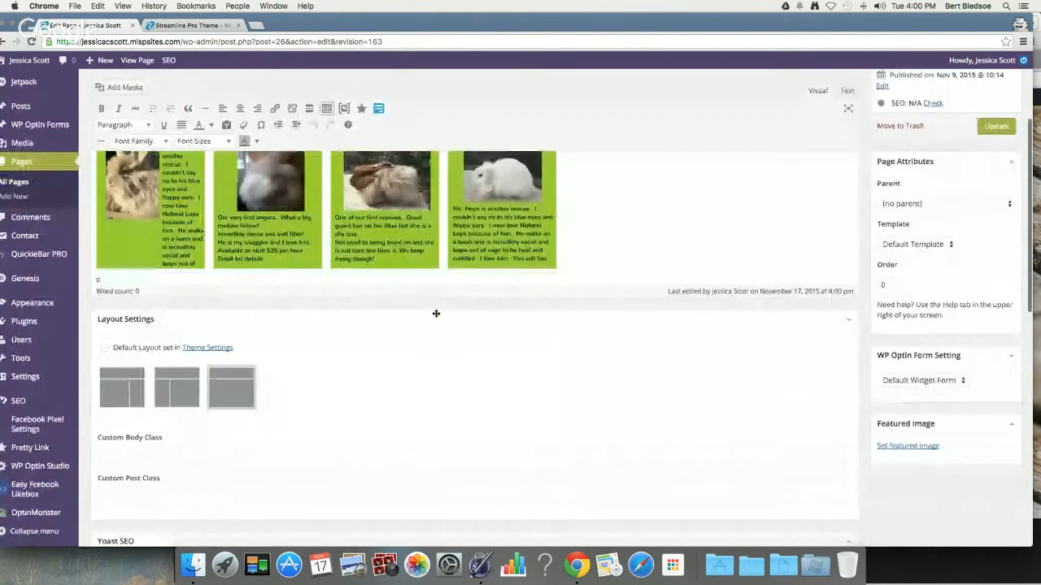
{"action": "scroll", "coordinate": [435, 316], "scroll_direction": "up", "scroll_amount": 4}
{"action": "left_click", "coordinate": [946, 226]}
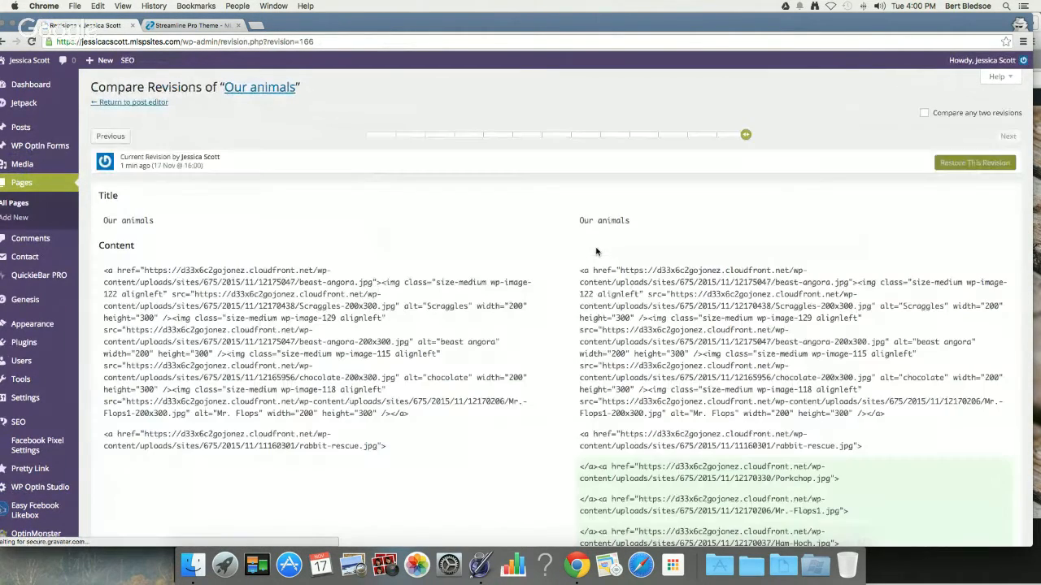
{"action": "left_click", "coordinate": [108, 137]}
{"action": "left_click", "coordinate": [108, 137]}
{"action": "left_click", "coordinate": [108, 136]}
{"action": "left_click", "coordinate": [108, 136]}
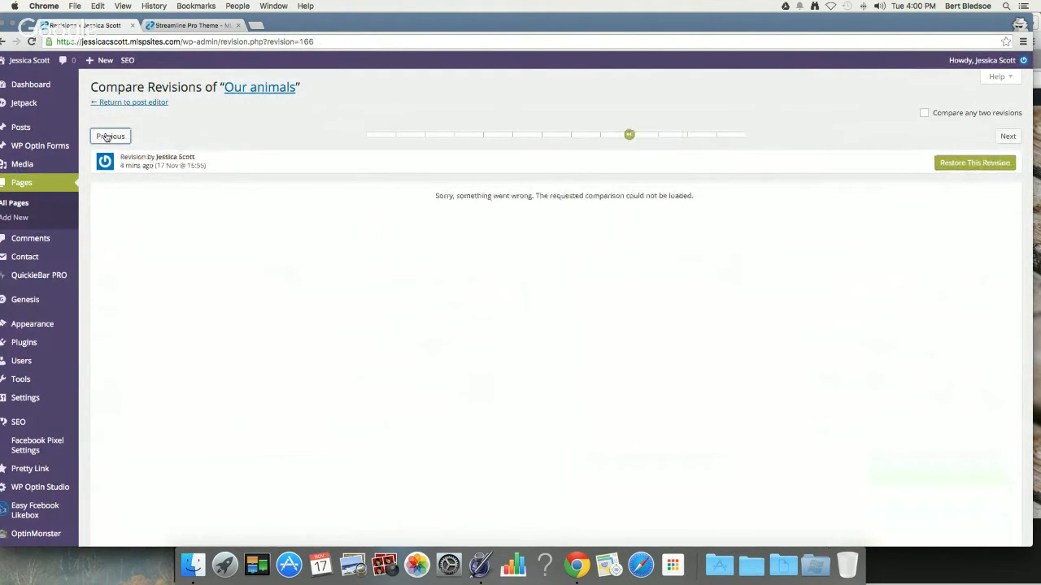
{"action": "left_click", "coordinate": [108, 136]}
{"action": "left_click", "coordinate": [959, 164]}
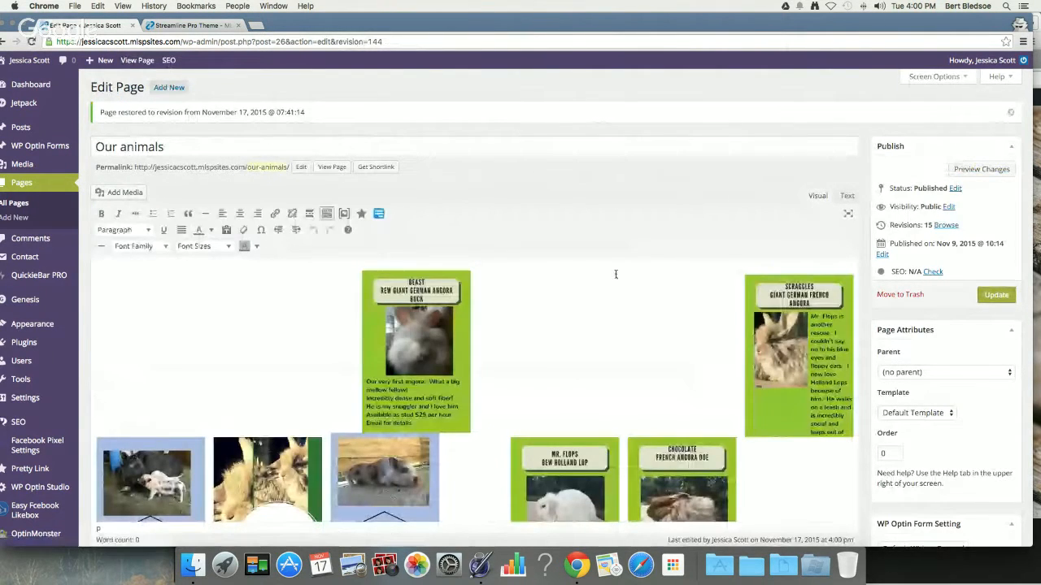
Look over the restored animal cards and align the Ginger Puff card left
{"action": "scroll", "coordinate": [566, 295], "scroll_direction": "down", "scroll_amount": 1}
{"action": "scroll", "coordinate": [566, 295], "scroll_direction": "down", "scroll_amount": 5}
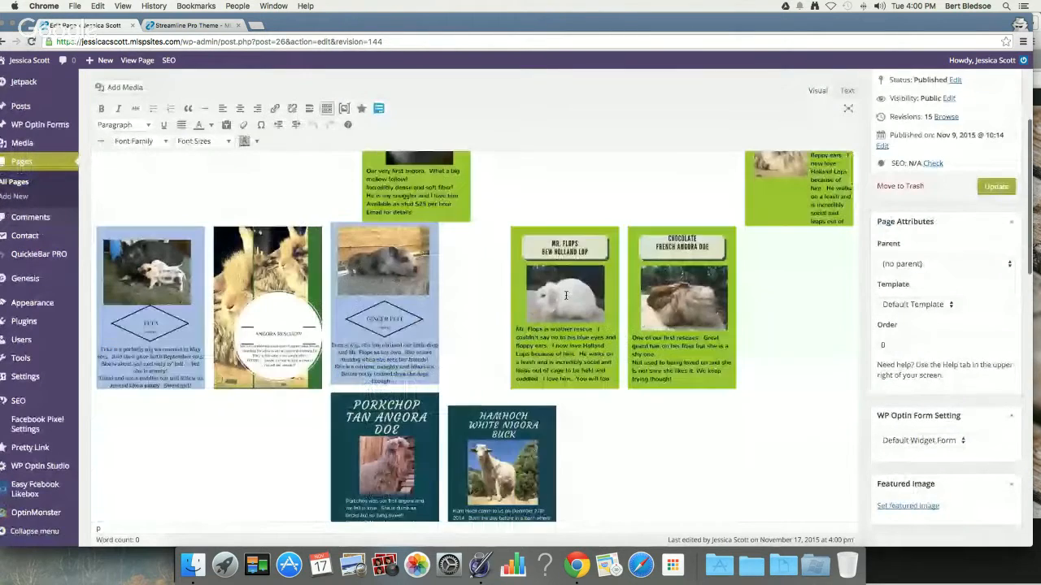
{"action": "scroll", "coordinate": [566, 295], "scroll_direction": "down", "scroll_amount": 2}
{"action": "scroll", "coordinate": [566, 295], "scroll_direction": "up", "scroll_amount": 3}
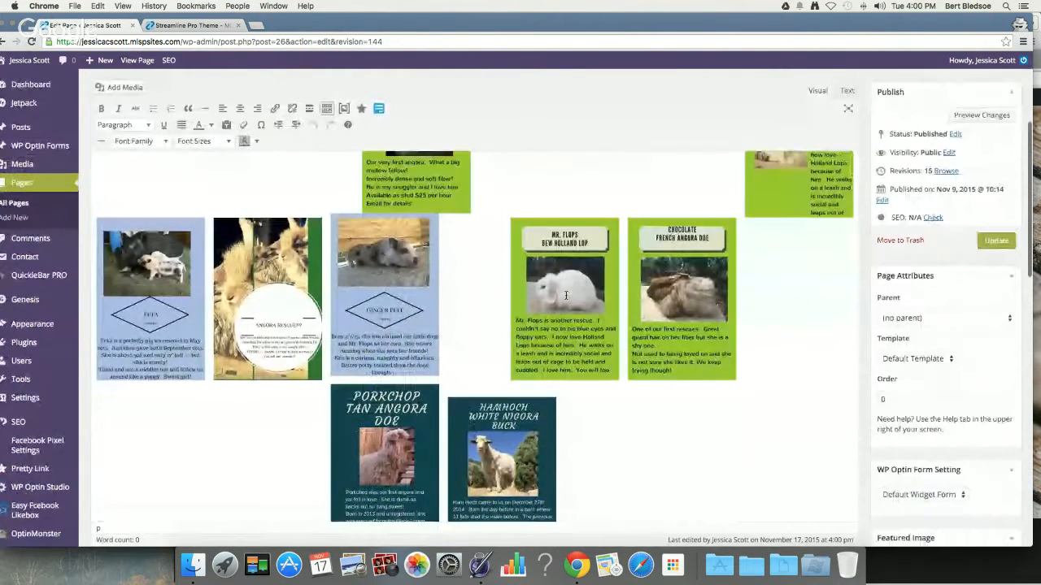
{"action": "left_click", "coordinate": [566, 296]}
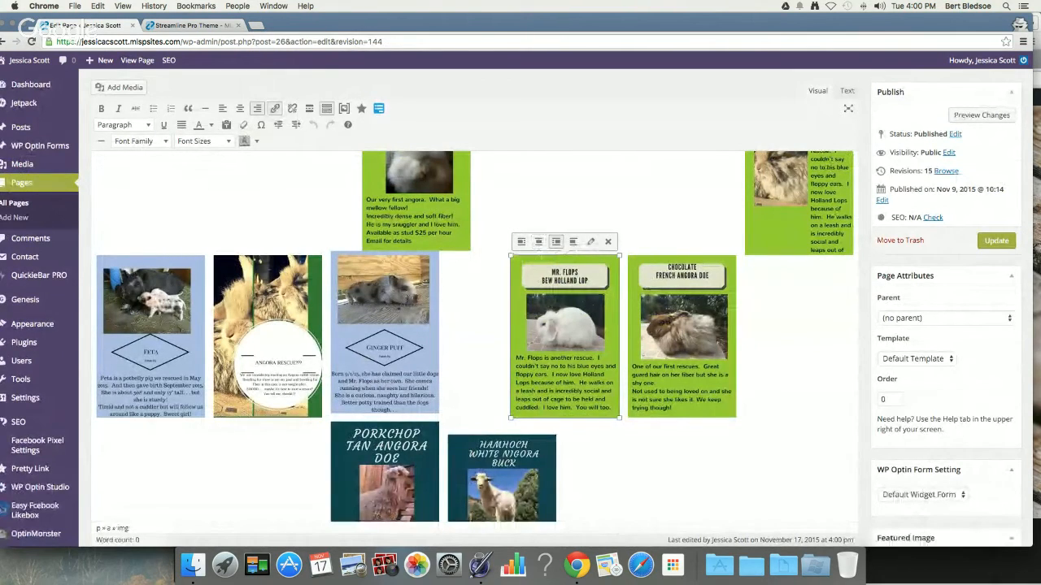
{"action": "left_click", "coordinate": [404, 294]}
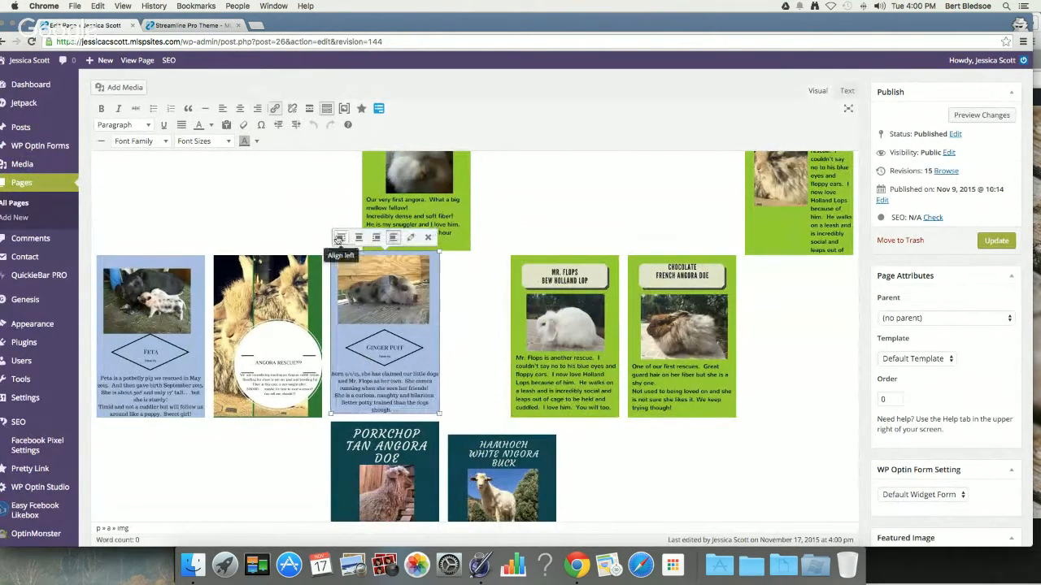
{"action": "left_click", "coordinate": [340, 242]}
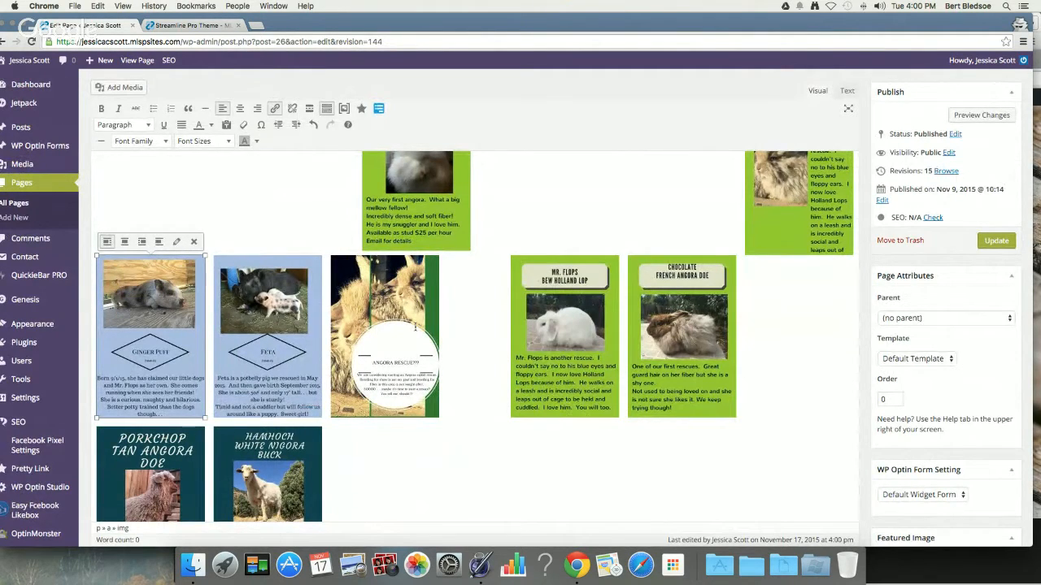
Try to move the Mr. Flops card up into the empty space between the Beast and Scraggles cards
{"action": "left_click", "coordinate": [564, 326]}
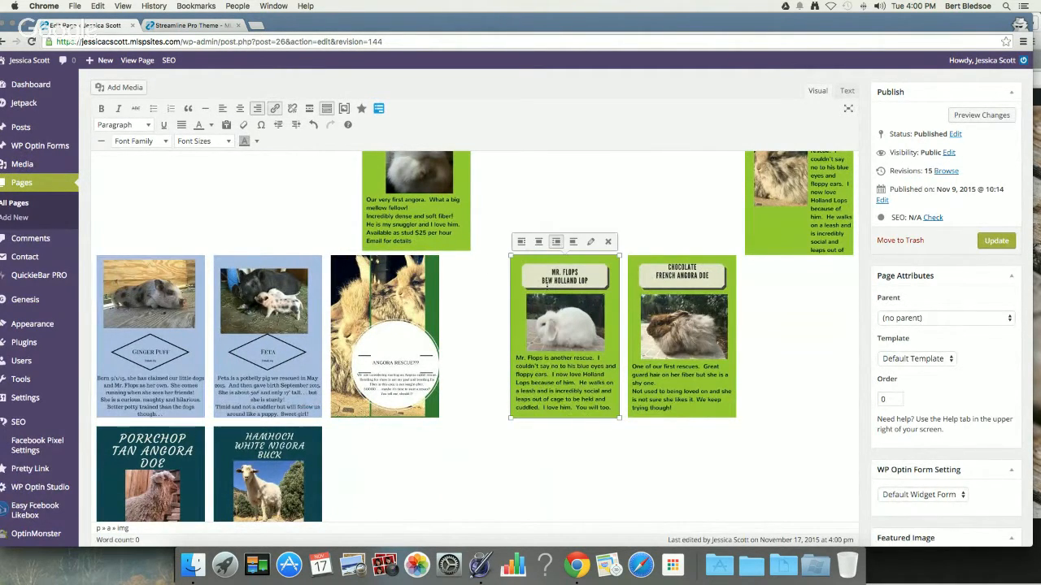
{"action": "left_click_drag", "start_coordinate": [539, 385], "coordinate": [527, 244]}
{"action": "scroll", "coordinate": [553, 285], "scroll_direction": "up", "scroll_amount": 3}
{"action": "left_click_drag", "start_coordinate": [581, 389], "coordinate": [572, 228]}
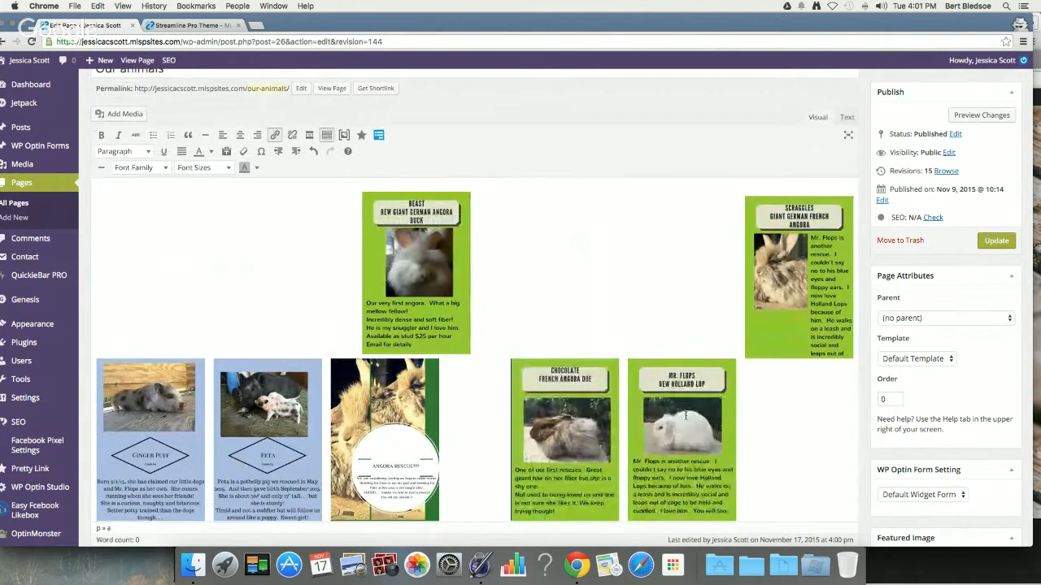
{"action": "left_click_drag", "start_coordinate": [686, 416], "coordinate": [658, 295]}
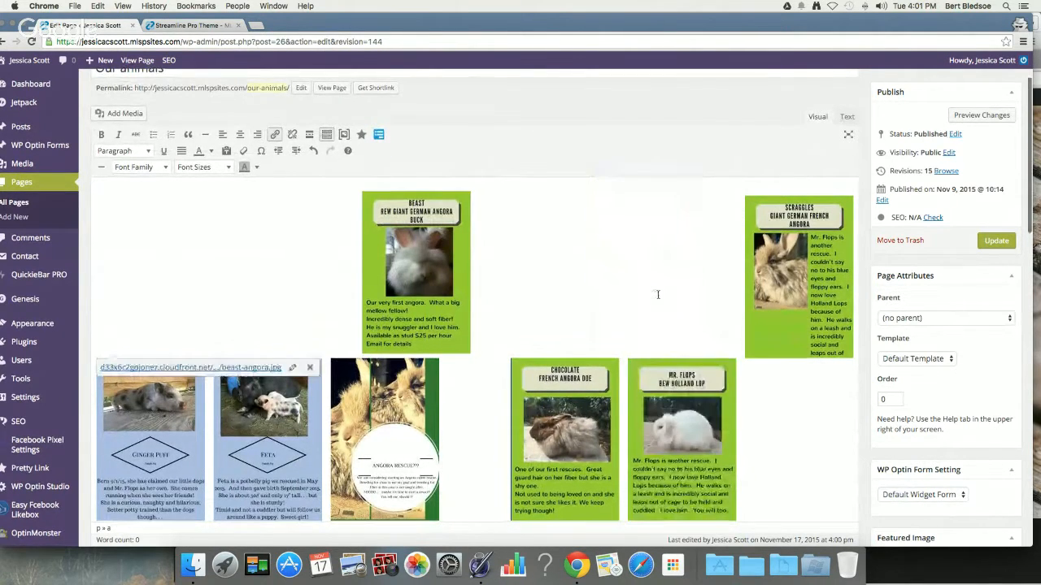
Align the Beast card left so it sits at the start of the card row
{"action": "left_click", "coordinate": [400, 218]}
{"action": "left_click_drag", "start_coordinate": [376, 204], "coordinate": [373, 189]}
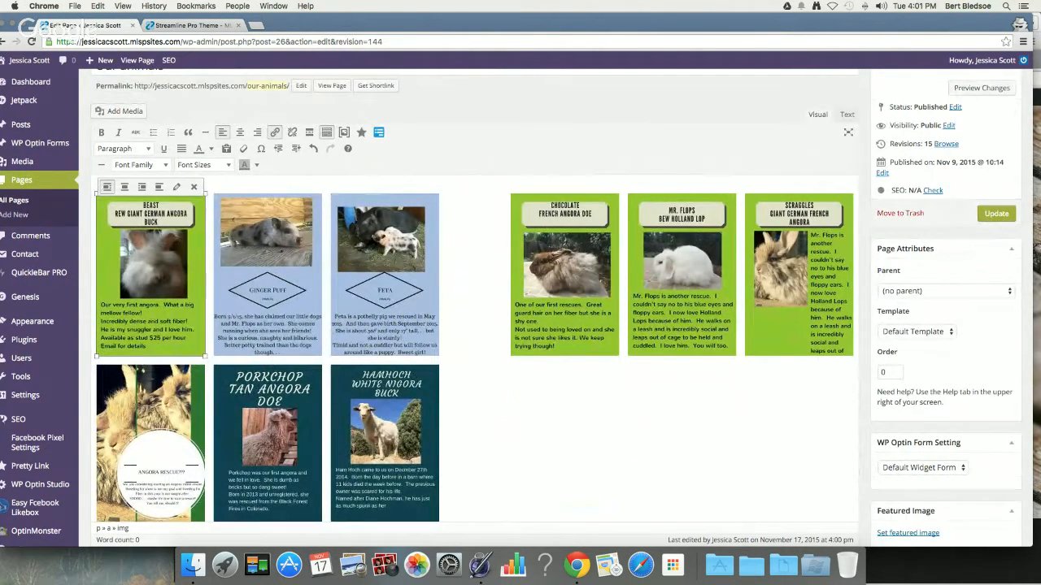
Try to undo the last alignment change and reposition the Ginger Puff card
{"action": "left_click", "coordinate": [98, 6]}
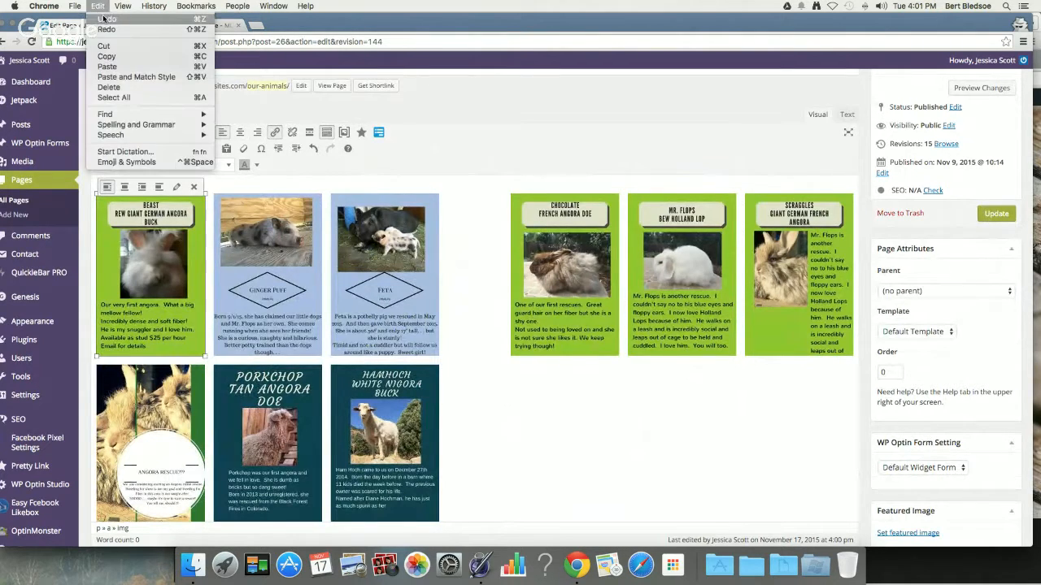
{"action": "left_click", "coordinate": [103, 16]}
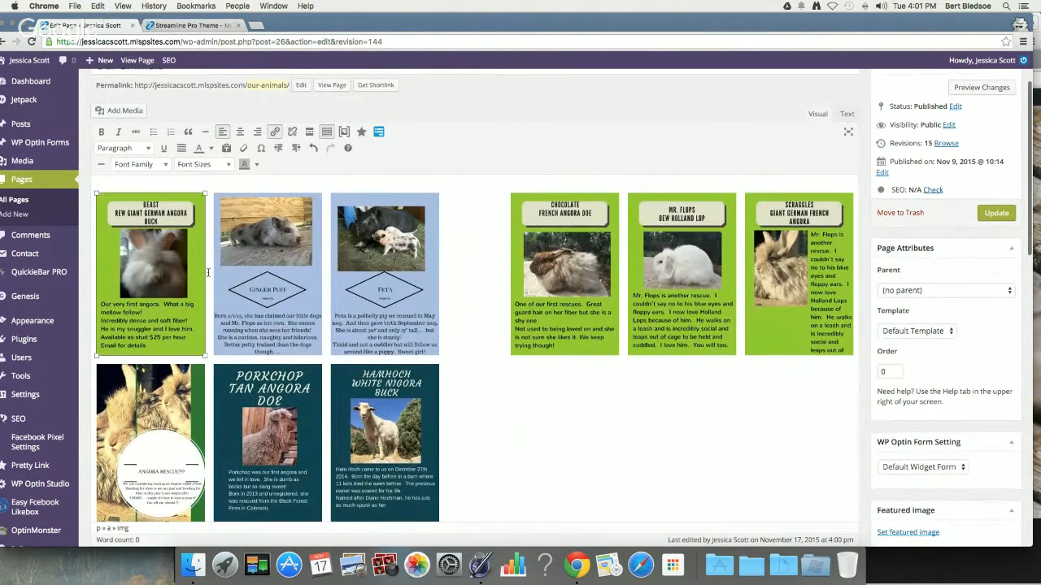
{"action": "left_click", "coordinate": [209, 235]}
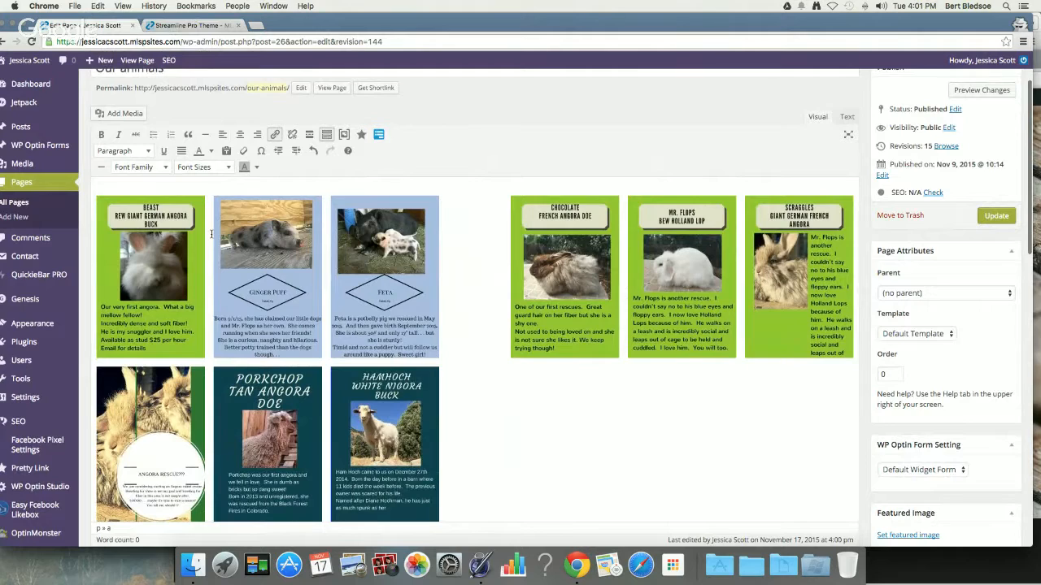
{"action": "mouse_move", "coordinate": [267, 244]}
{"action": "left_mouse_down"}
{"action": "mouse_move", "coordinate": [242, 253]}
{"action": "mouse_move", "coordinate": [252, 256]}
{"action": "left_mouse_up"}
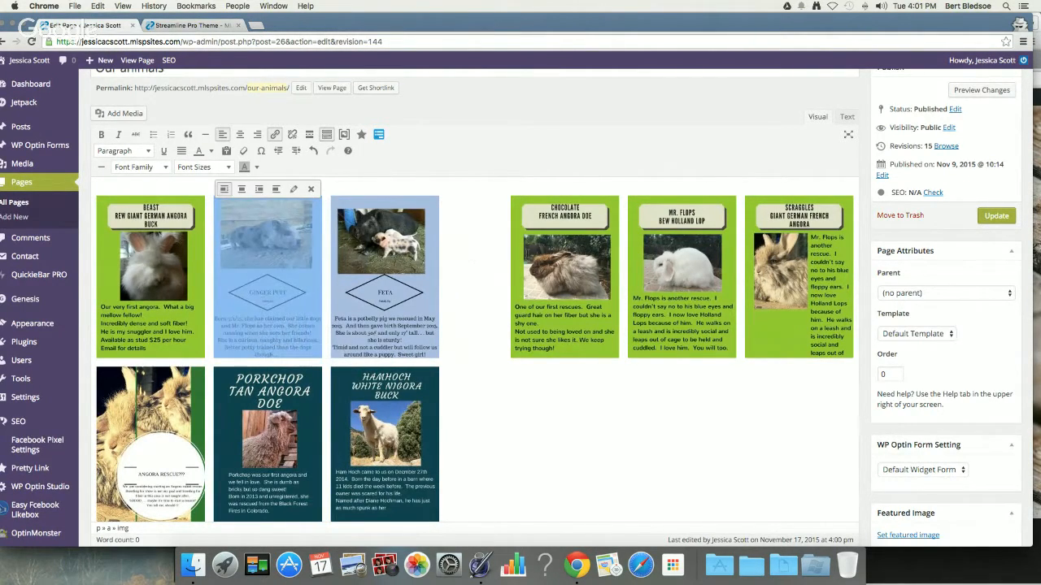
Align the Chocolate, Mr. Flops and Scraggles cards left
{"action": "left_click", "coordinate": [527, 200]}
{"action": "left_click", "coordinate": [525, 192]}
{"action": "left_click", "coordinate": [646, 216]}
{"action": "left_click", "coordinate": [639, 189]}
{"action": "left_click", "coordinate": [755, 215]}
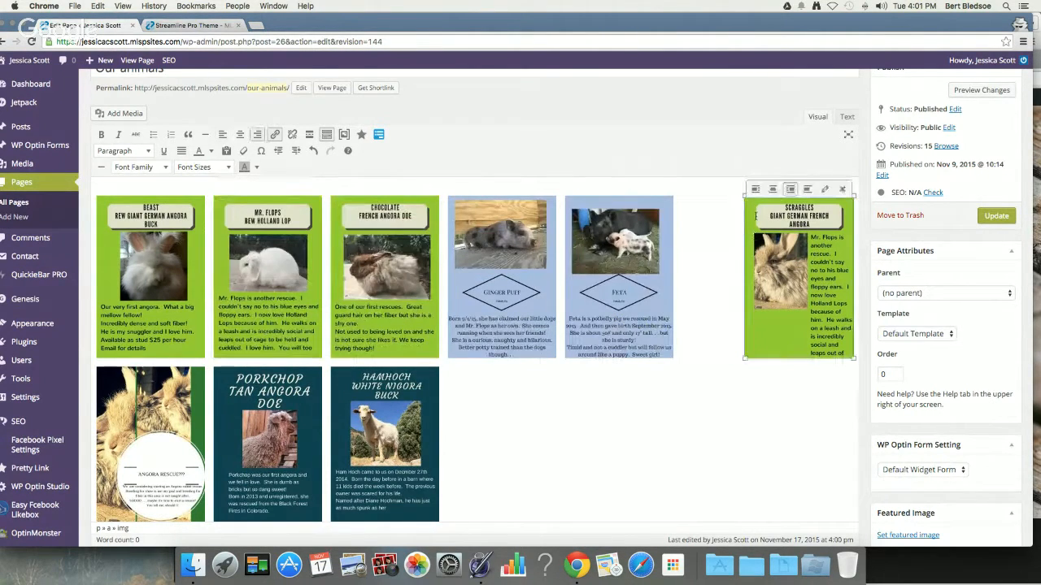
{"action": "left_click", "coordinate": [755, 189]}
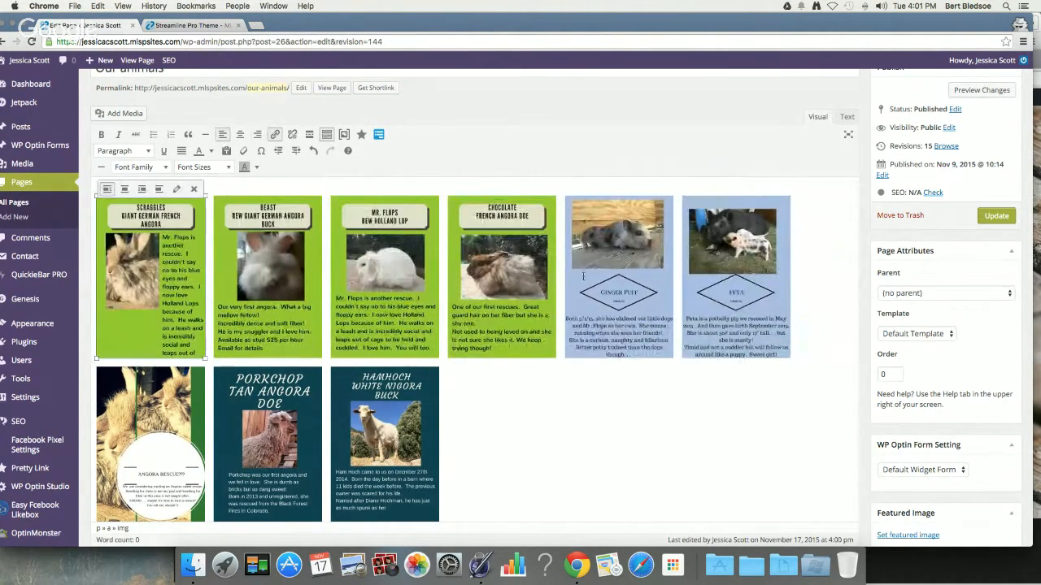
Check the rearranged animal cards and update the Our animals page
{"action": "scroll", "coordinate": [564, 355], "scroll_direction": "down", "scroll_amount": 5}
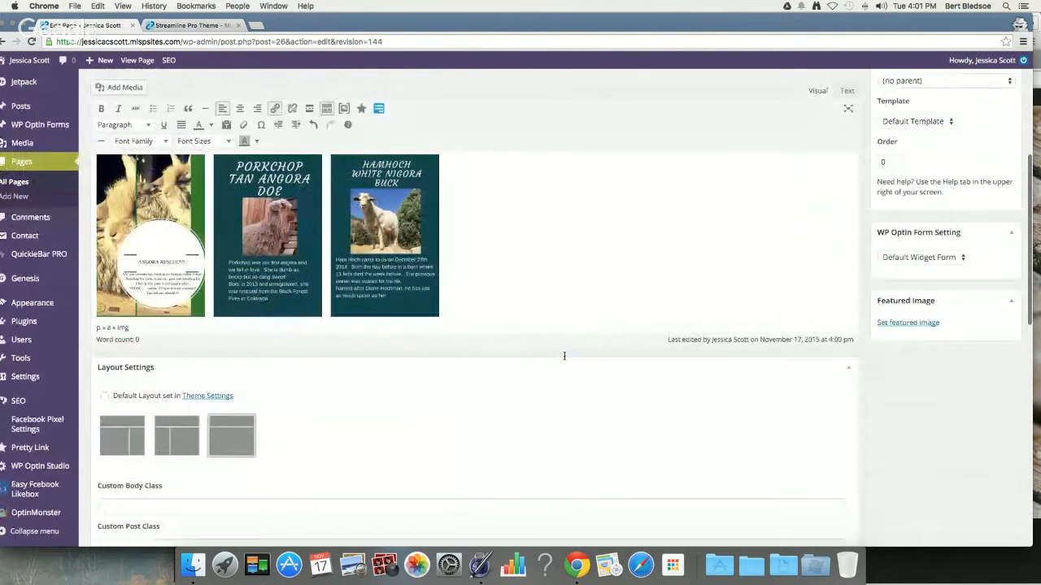
{"action": "scroll", "coordinate": [564, 355], "scroll_direction": "up", "scroll_amount": 4}
{"action": "scroll", "coordinate": [564, 355], "scroll_direction": "up", "scroll_amount": 4}
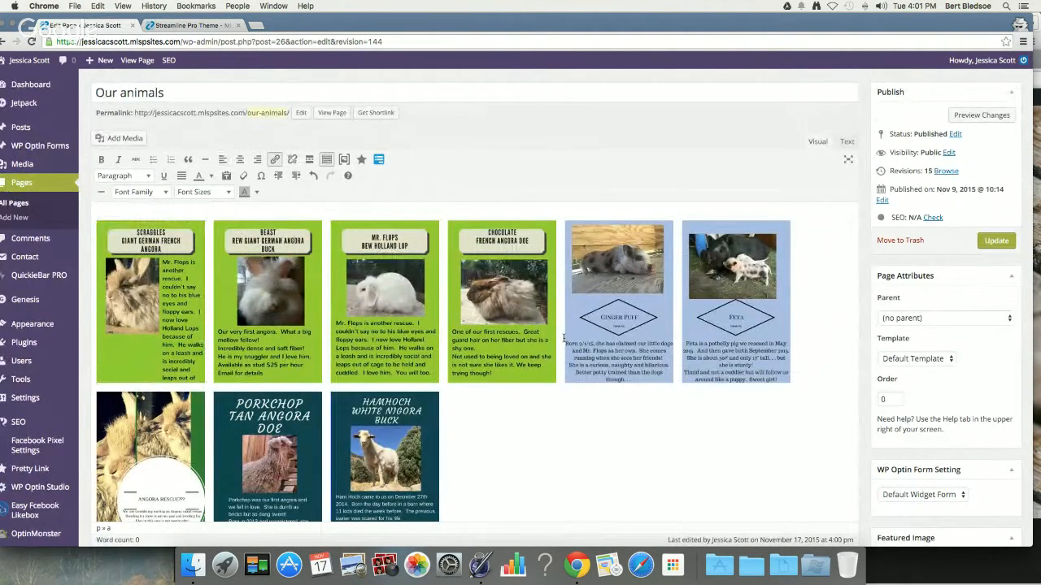
{"action": "left_click", "coordinate": [993, 244]}
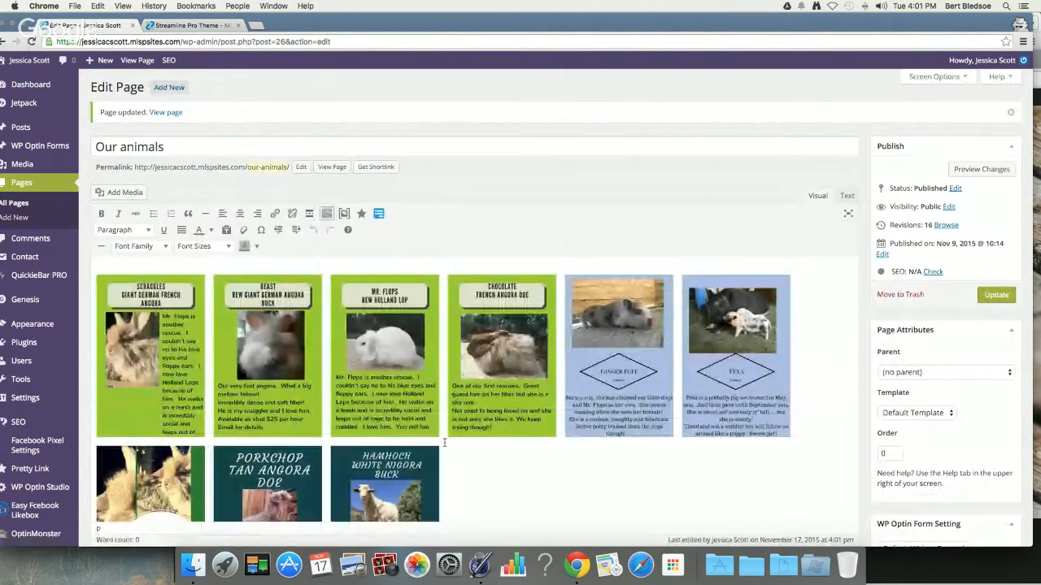
Reload the live Our animals page in the other browser window, look over all the cards and close that window
{"action": "key", "text": "ctrl+Up"}
{"action": "left_click", "coordinate": [418, 407]}
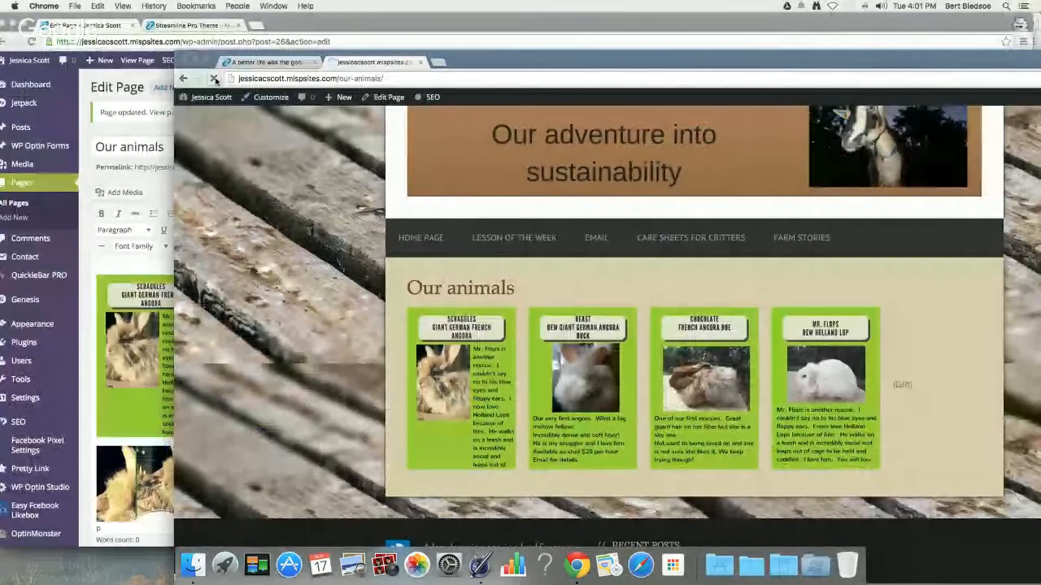
{"action": "left_click", "coordinate": [214, 78]}
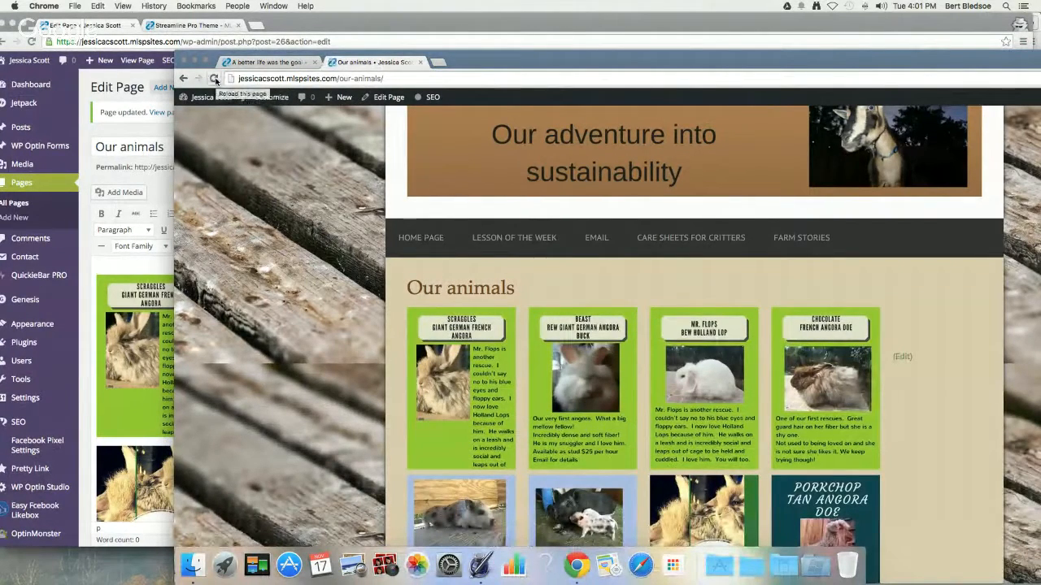
{"action": "scroll", "coordinate": [455, 287], "scroll_direction": "down", "scroll_amount": 5}
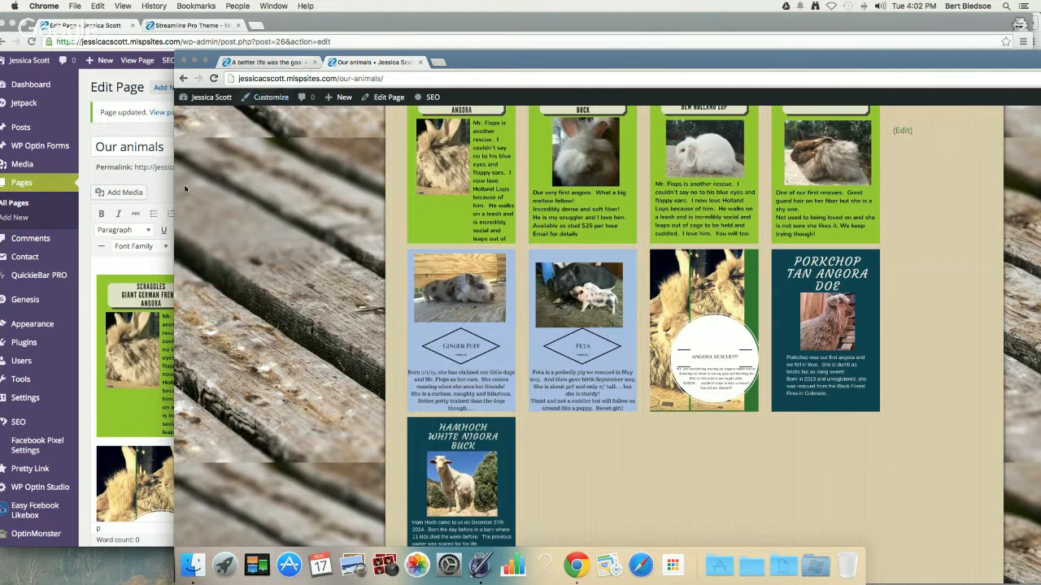
{"action": "left_click", "coordinate": [184, 62]}
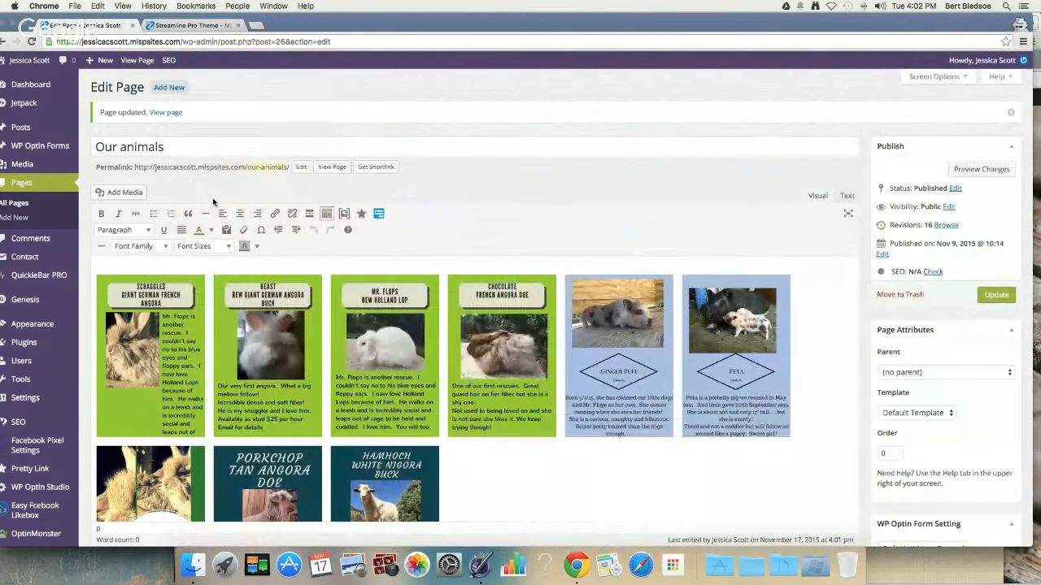
Delete the Hamhoch White Nigora Buck card from the page content and try to undo the deletion
{"action": "left_click", "coordinate": [562, 361]}
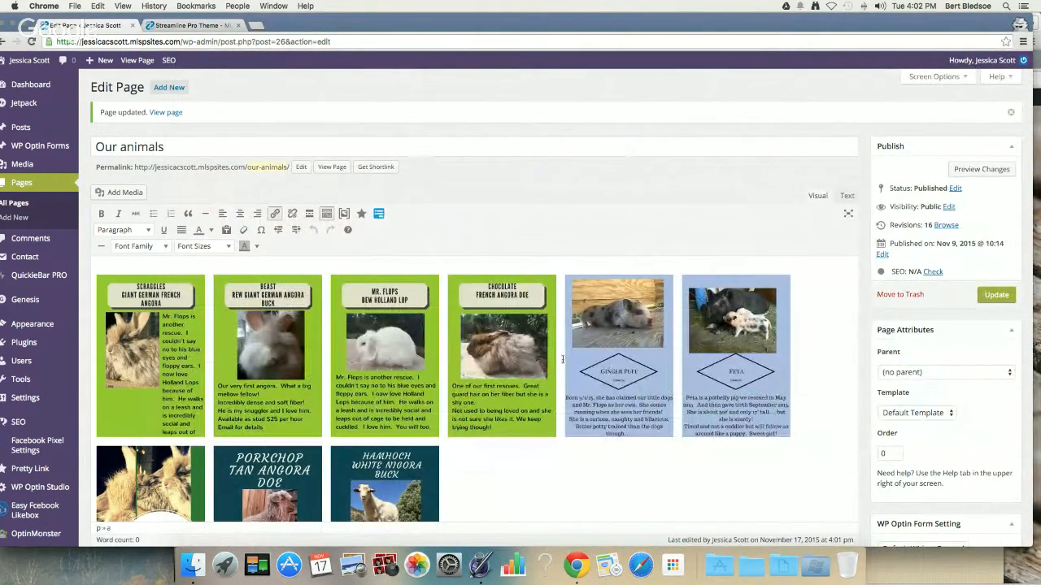
{"action": "key", "text": "BackSpace"}
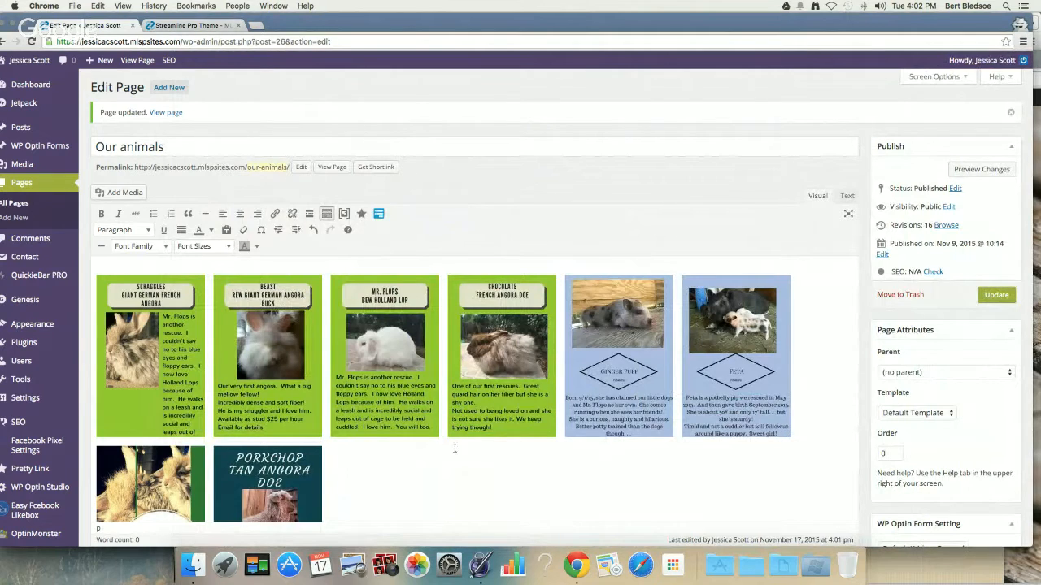
{"action": "scroll", "coordinate": [448, 451], "scroll_direction": "down", "scroll_amount": 5}
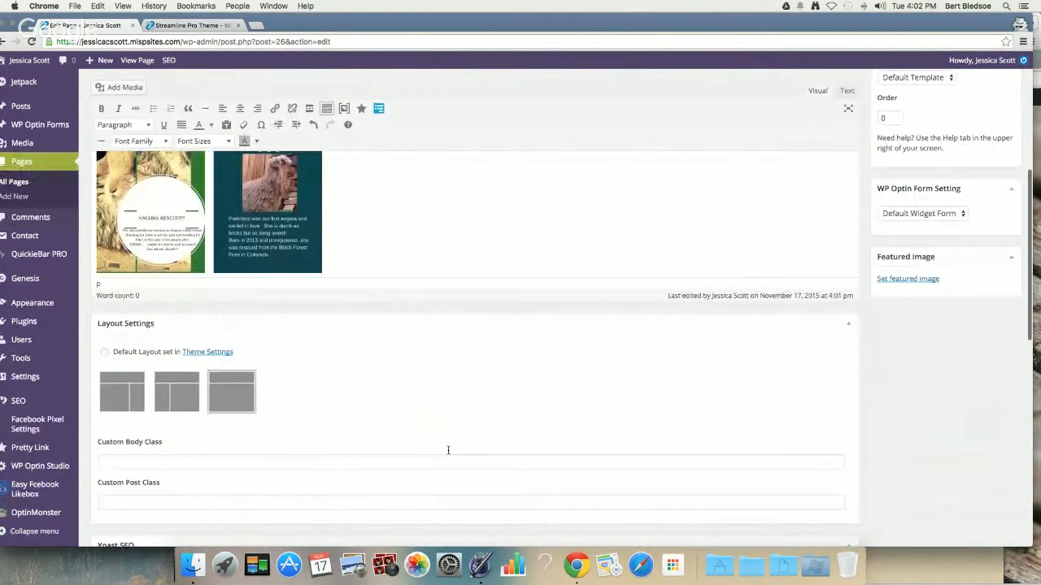
{"action": "scroll", "coordinate": [448, 451], "scroll_direction": "up", "scroll_amount": 4}
{"action": "left_click", "coordinate": [97, 6]}
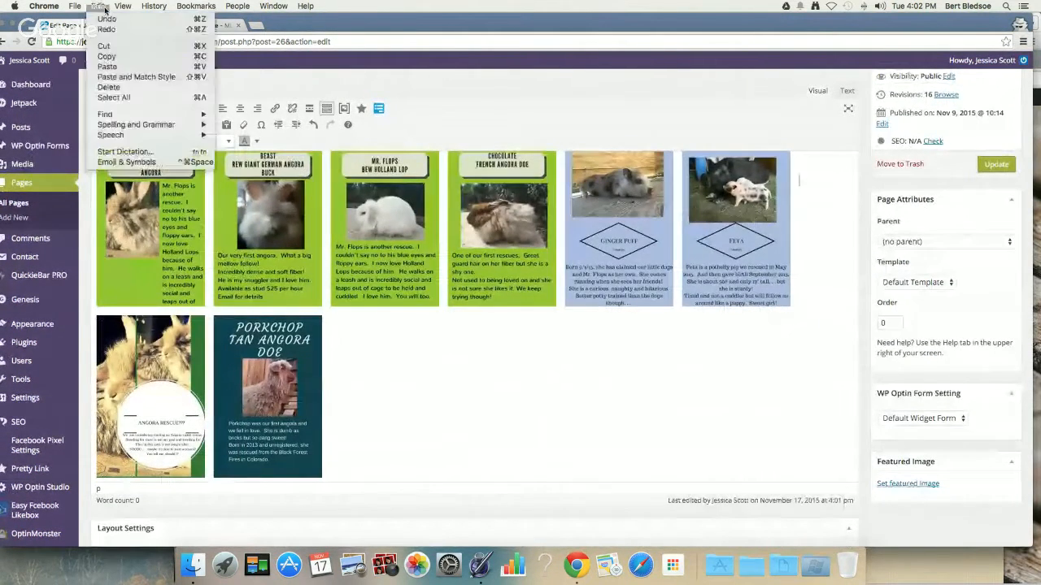
{"action": "left_click", "coordinate": [107, 19]}
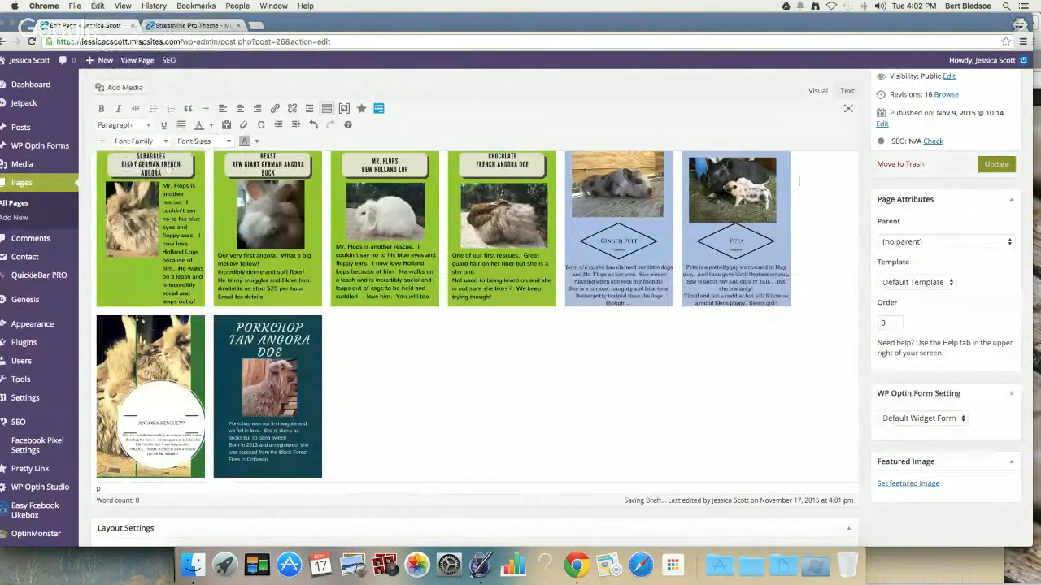
Set the insertion point in the empty space beside the Porkchop card
{"action": "left_click", "coordinate": [299, 338]}
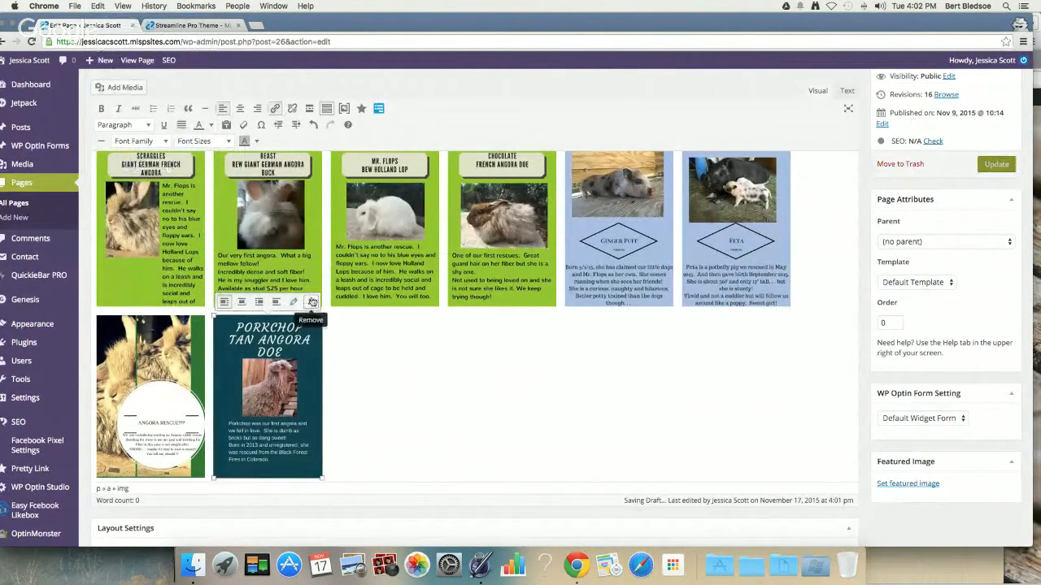
{"action": "left_click", "coordinate": [353, 372]}
{"action": "right_click", "coordinate": [337, 371]}
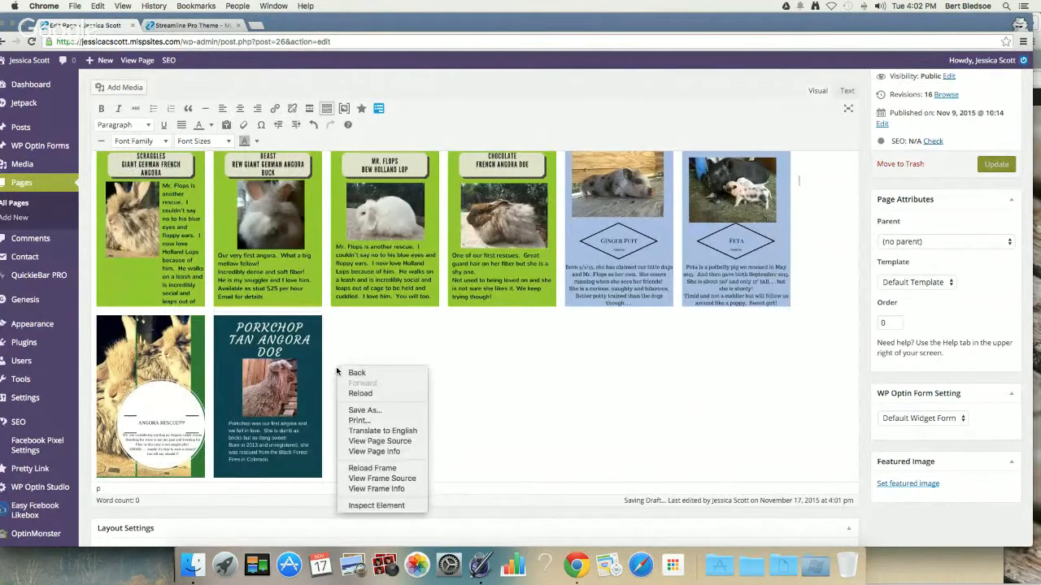
{"action": "left_click", "coordinate": [370, 339]}
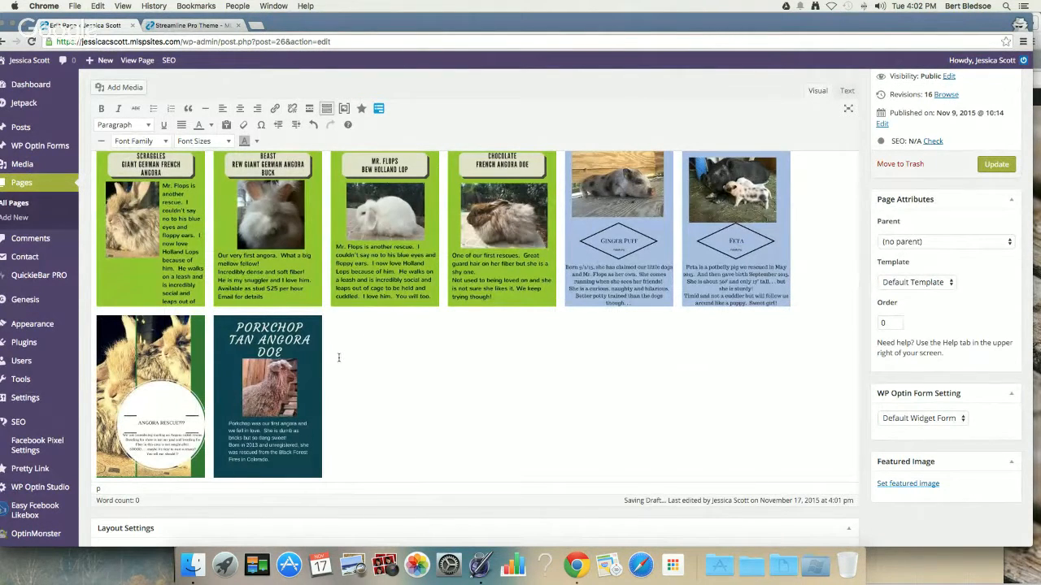
{"action": "scroll", "coordinate": [339, 358], "scroll_direction": "down", "scroll_amount": 2}
{"action": "scroll", "coordinate": [339, 356], "scroll_direction": "up", "scroll_amount": 3}
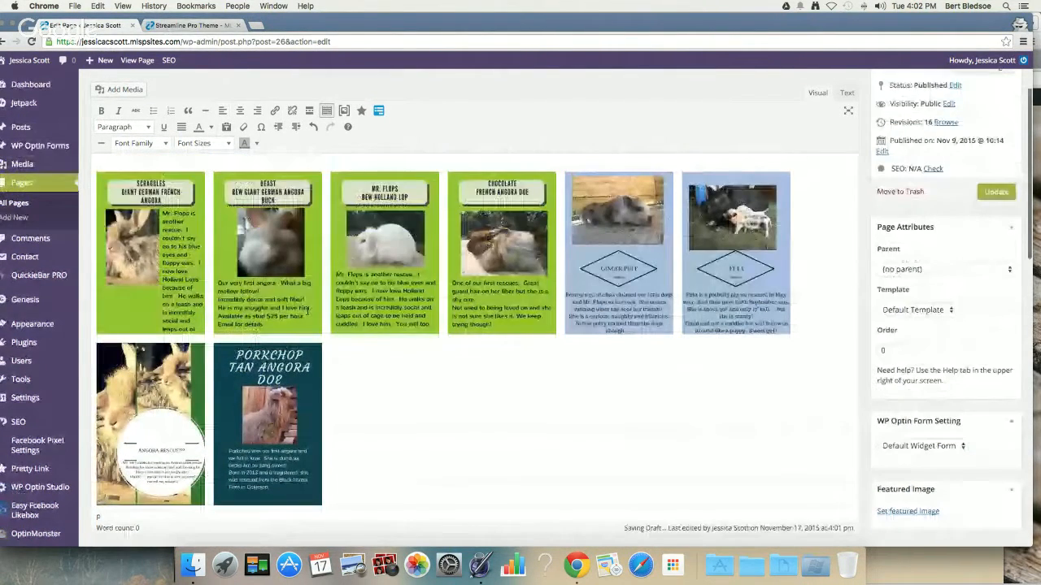
Try to insert an image from the media library into the page and check the cards for it
{"action": "left_click", "coordinate": [118, 92]}
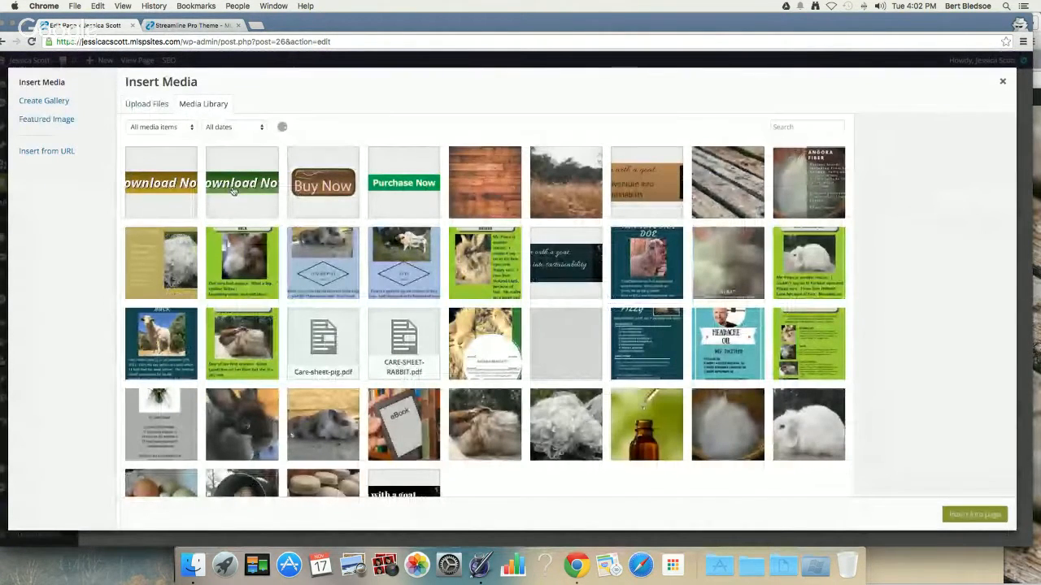
{"action": "left_click", "coordinate": [456, 326]}
{"action": "left_click", "coordinate": [962, 514]}
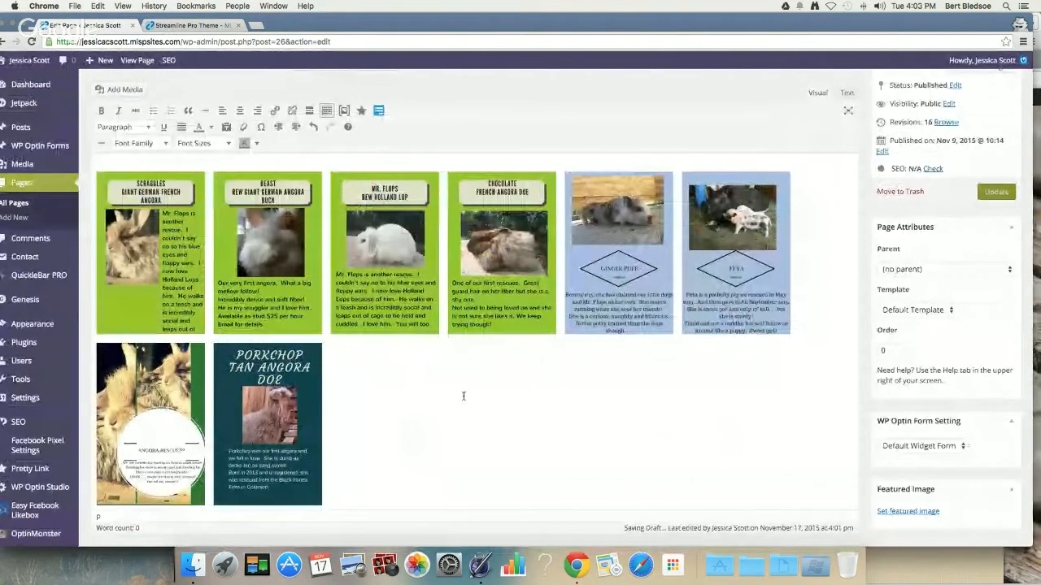
{"action": "scroll", "coordinate": [463, 396], "scroll_direction": "down", "scroll_amount": 3}
{"action": "scroll", "coordinate": [464, 396], "scroll_direction": "up", "scroll_amount": 2}
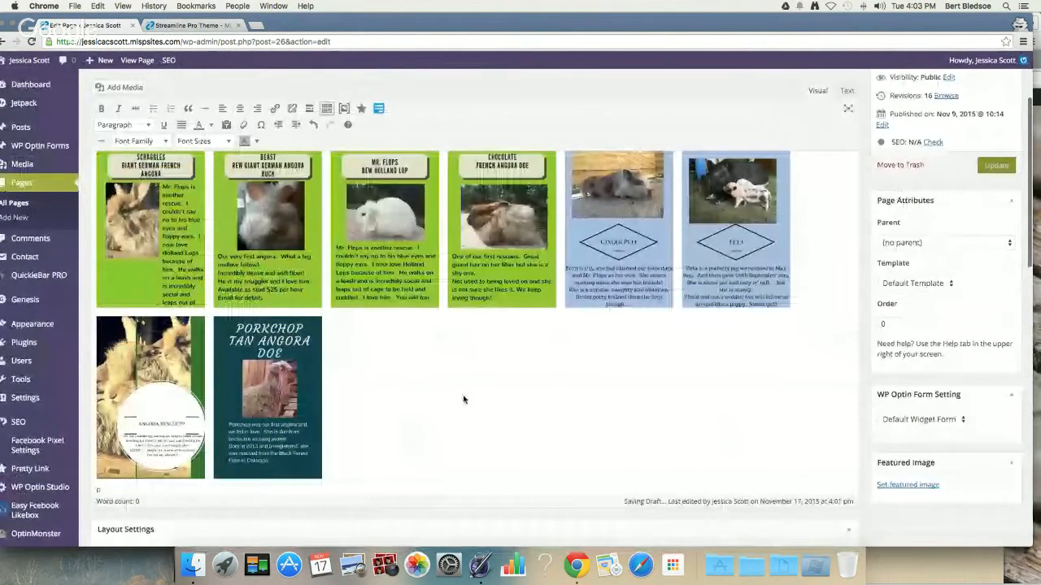
{"action": "scroll", "coordinate": [463, 398], "scroll_direction": "up", "scroll_amount": 1}
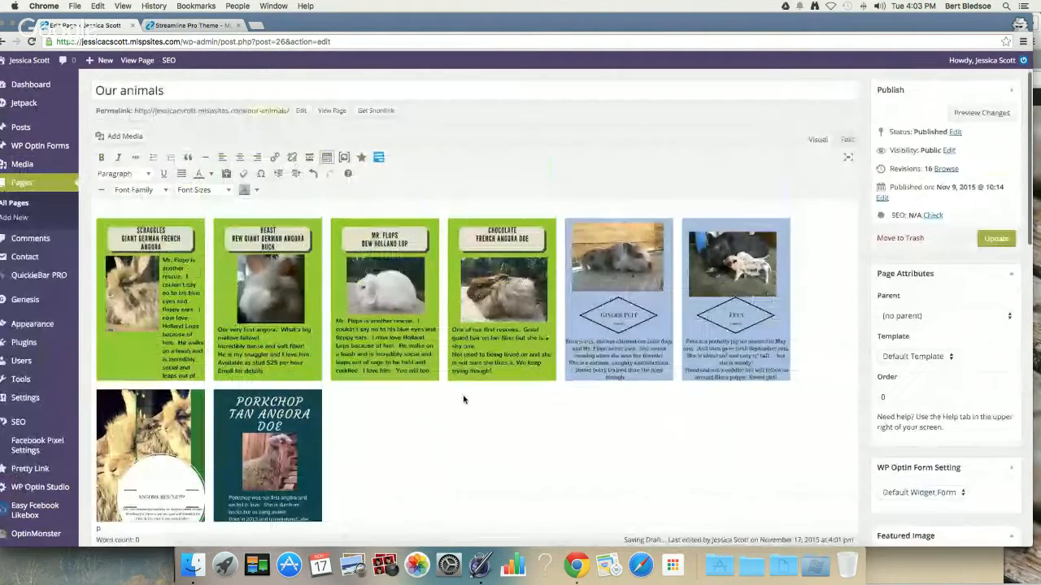
{"action": "scroll", "coordinate": [464, 399], "scroll_direction": "up", "scroll_amount": 1}
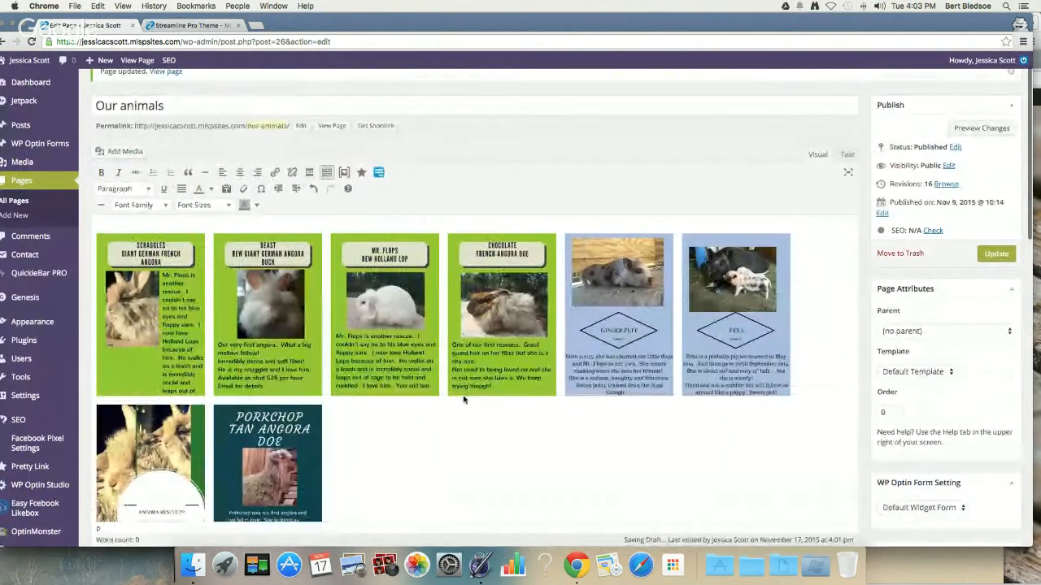
{"action": "scroll", "coordinate": [464, 400], "scroll_direction": "down", "scroll_amount": 2}
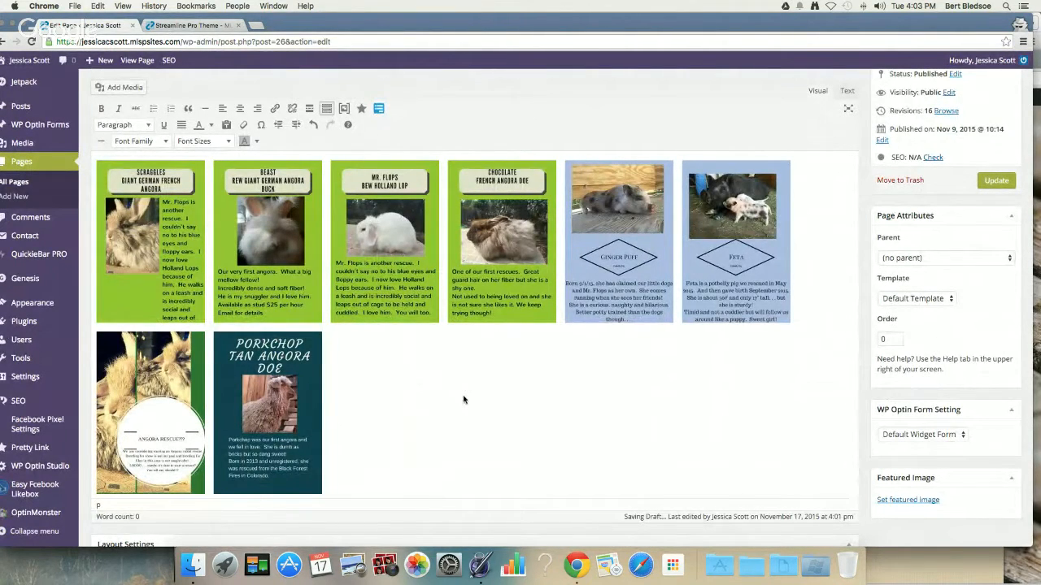
{"action": "left_click", "coordinate": [112, 88]}
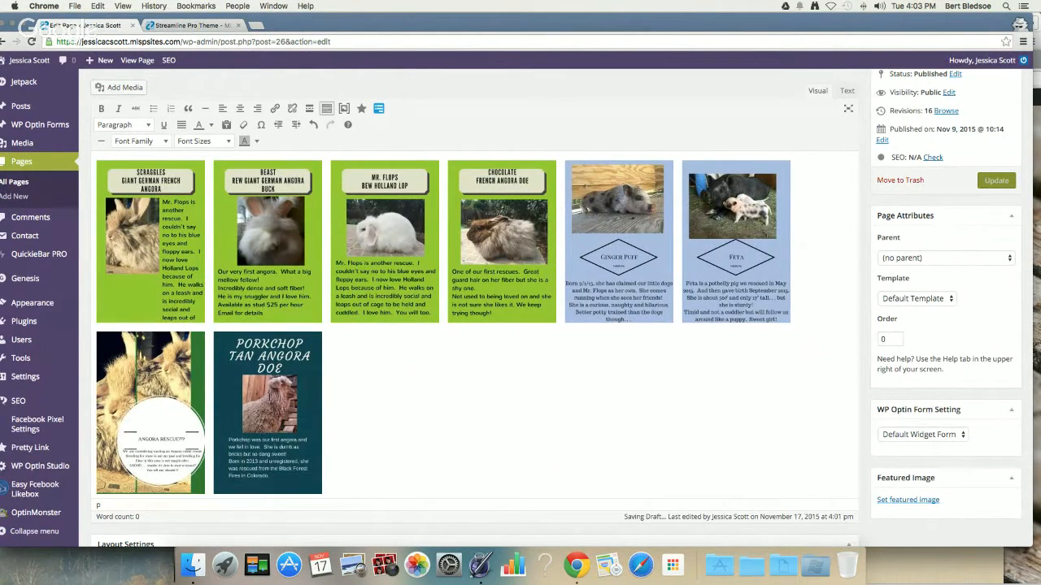
{"action": "left_click", "coordinate": [112, 87]}
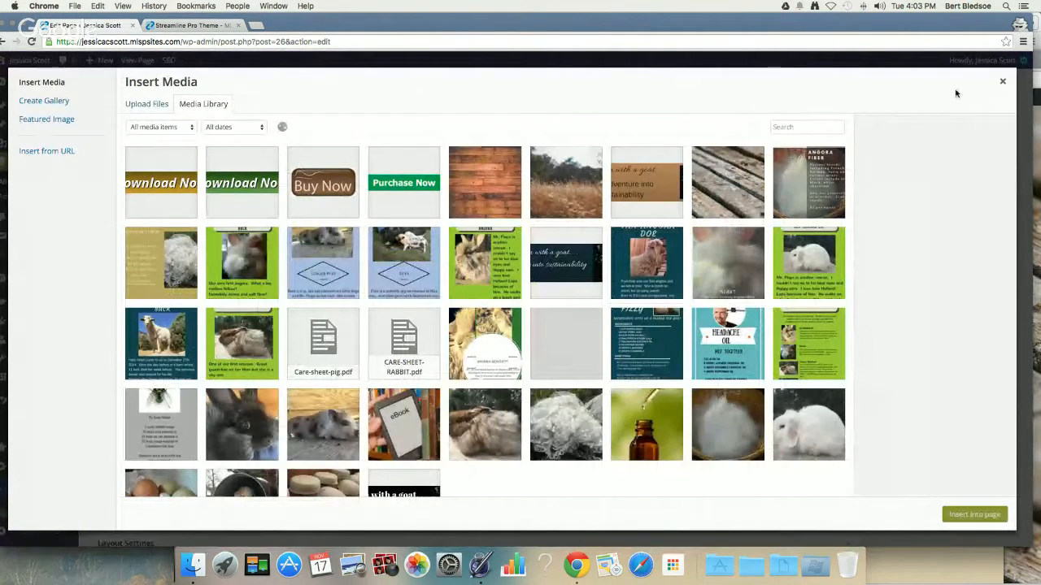
{"action": "left_click", "coordinate": [1003, 84]}
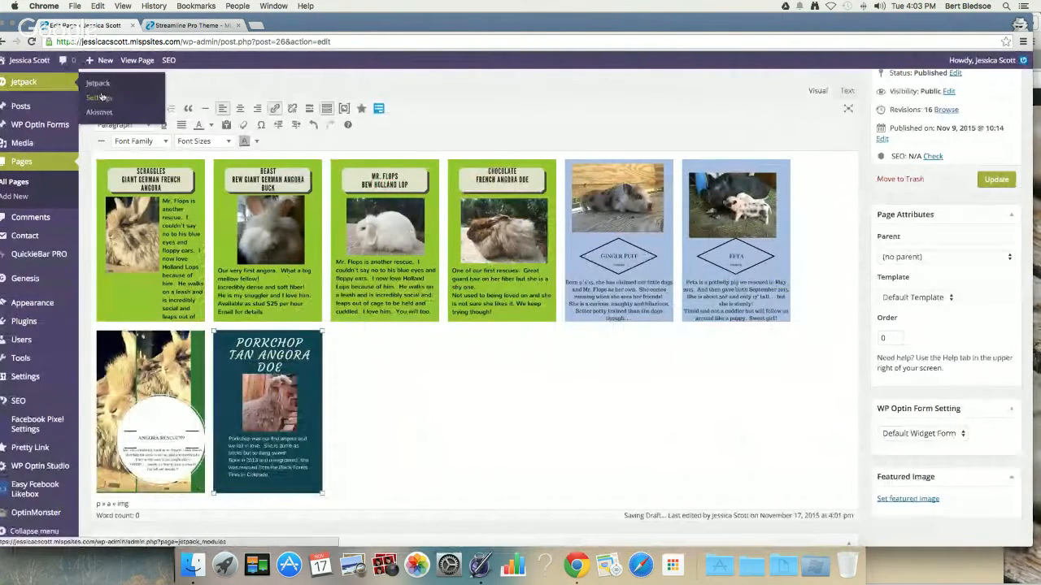
Insert Ham-Hoch.jpg from the media library in place of the selected Porkchop card
{"action": "left_click", "coordinate": [99, 97]}
{"action": "left_click", "coordinate": [530, 221]}
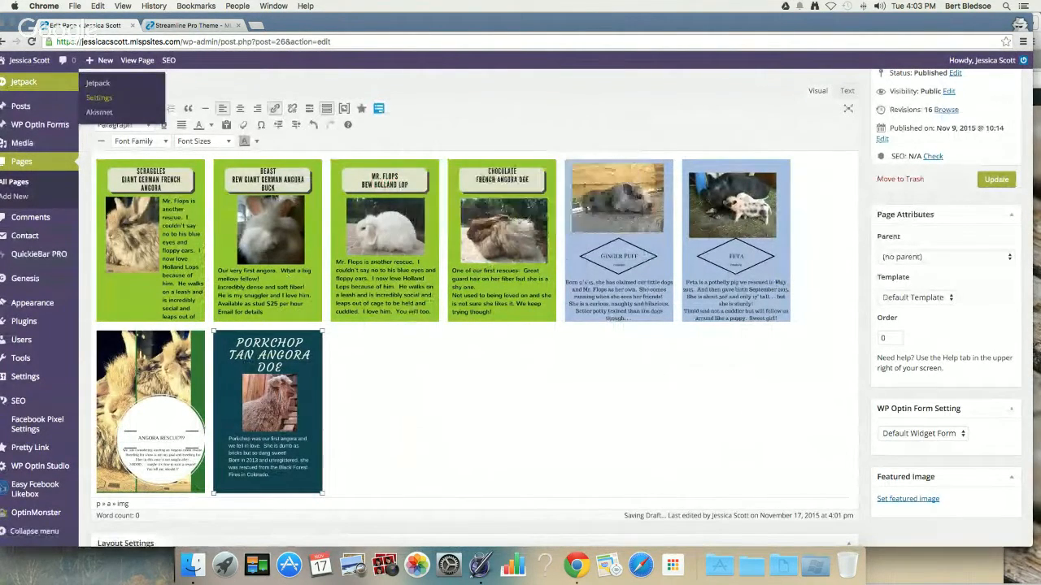
{"action": "left_click", "coordinate": [130, 89]}
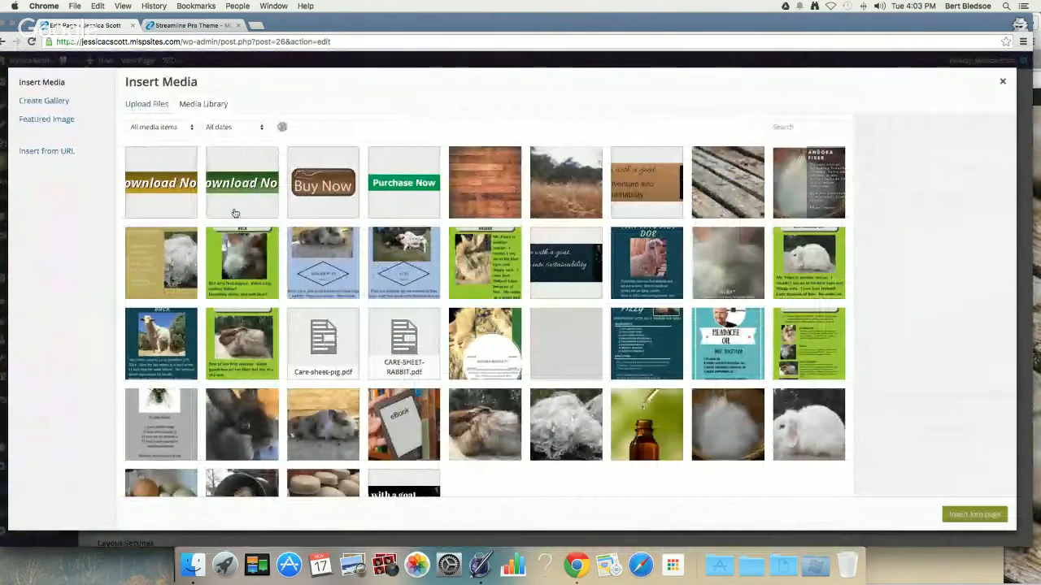
{"action": "scroll", "coordinate": [244, 260], "scroll_direction": "down", "scroll_amount": 1}
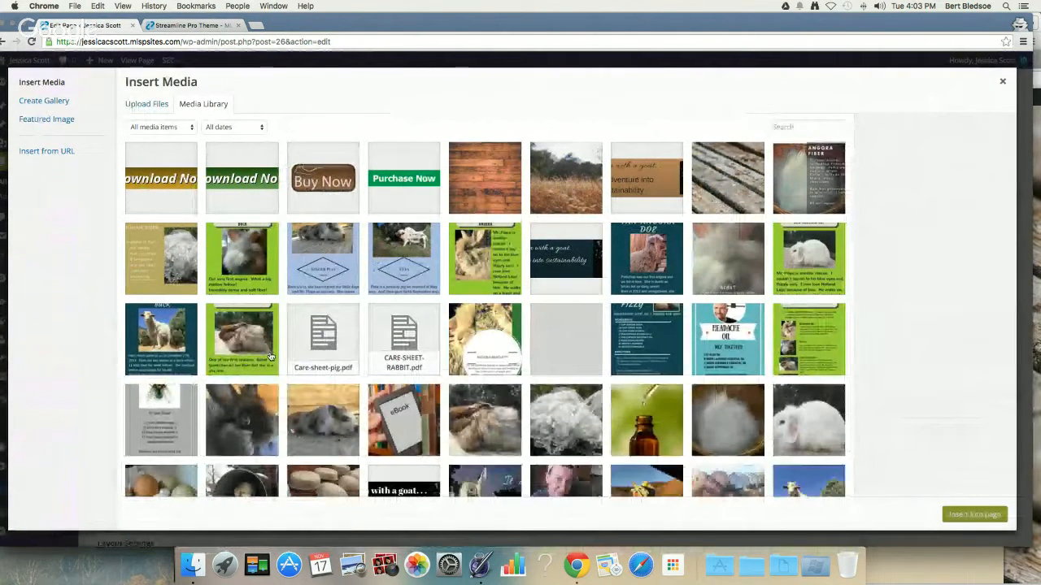
{"action": "left_click", "coordinate": [161, 319]}
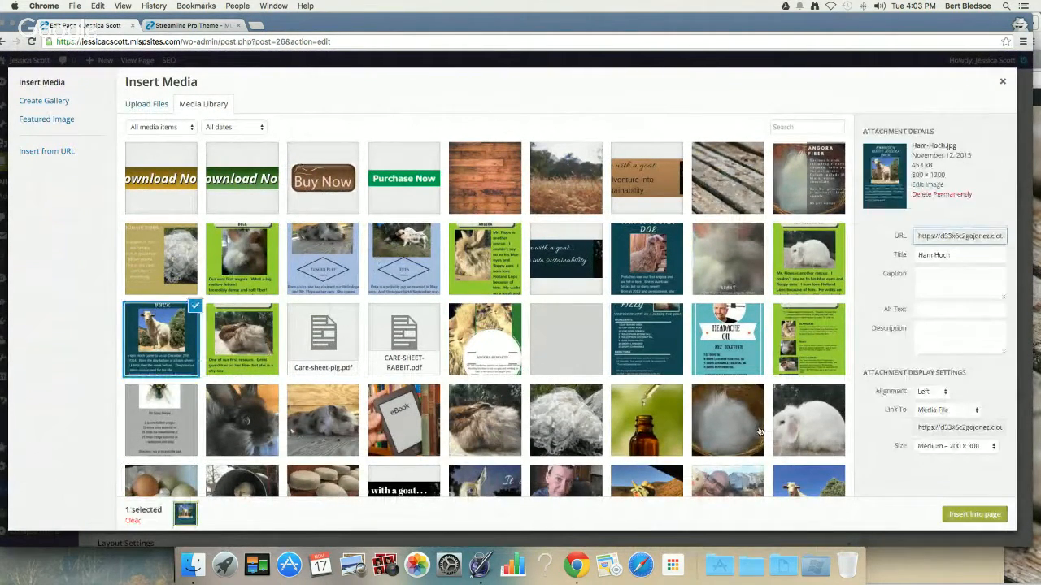
{"action": "left_click", "coordinate": [964, 519]}
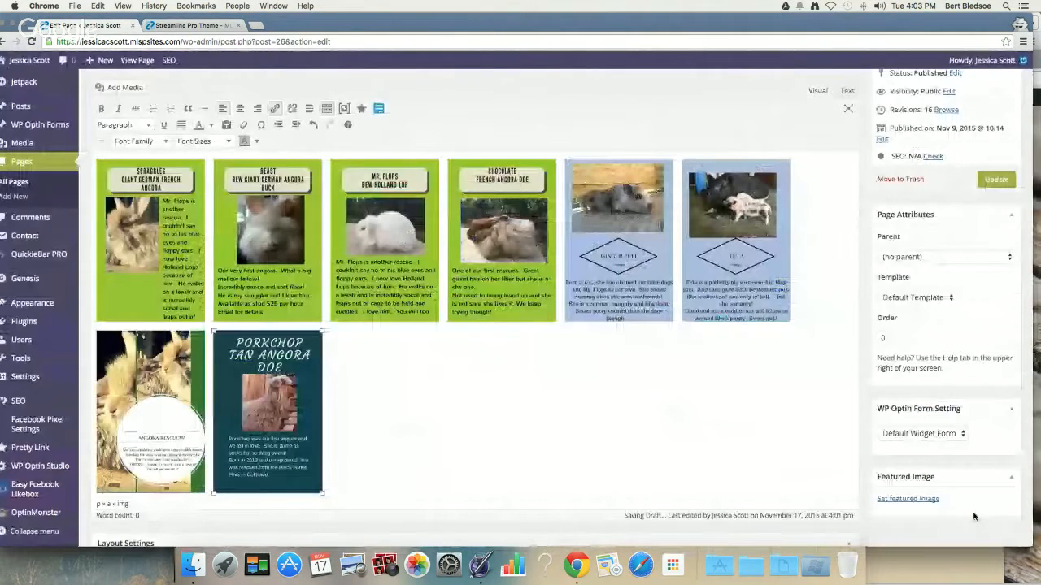
Set the Hamhoch White Nigora Buck card's alignment to right
{"action": "left_click_drag", "start_coordinate": [263, 384], "coordinate": [423, 395]}
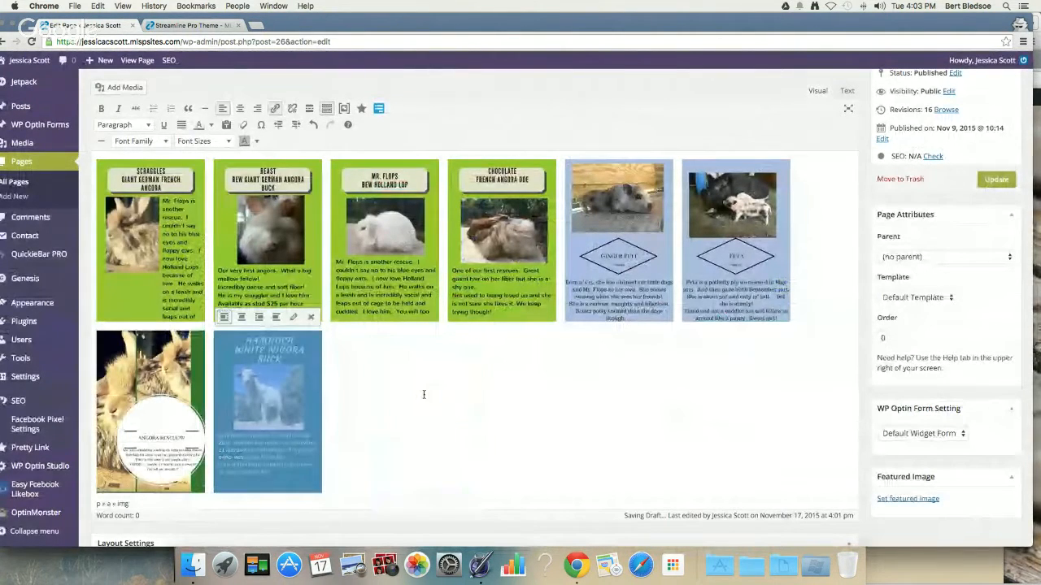
{"action": "left_click", "coordinate": [259, 317]}
{"action": "left_click", "coordinate": [312, 363]}
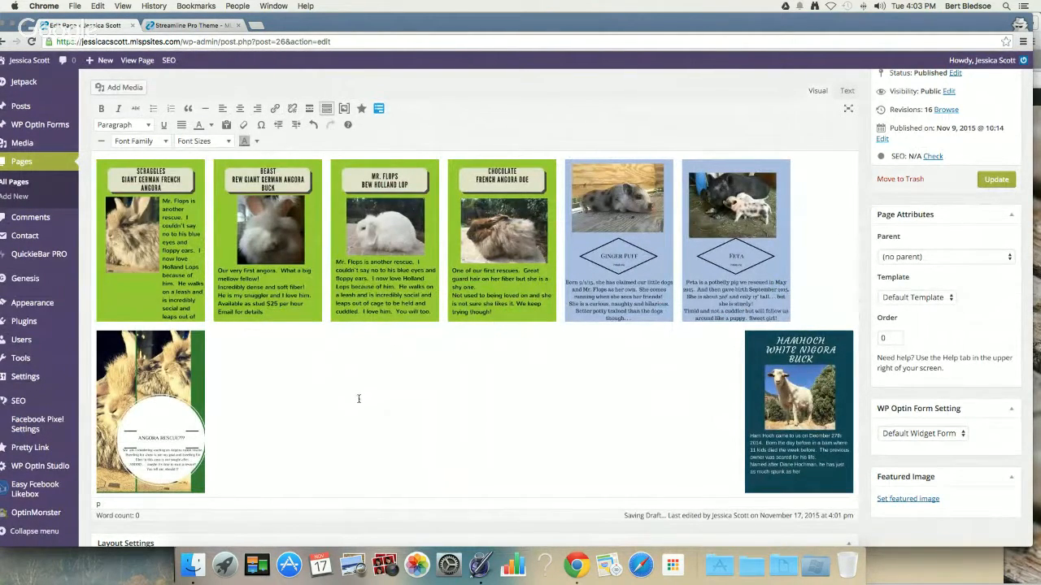
Insert Porkchop.jpg from the media library beside the Angora Rescue card, using left alignment and Medium size 200 × 300
{"action": "scroll", "coordinate": [358, 398], "scroll_direction": "down", "scroll_amount": 3}
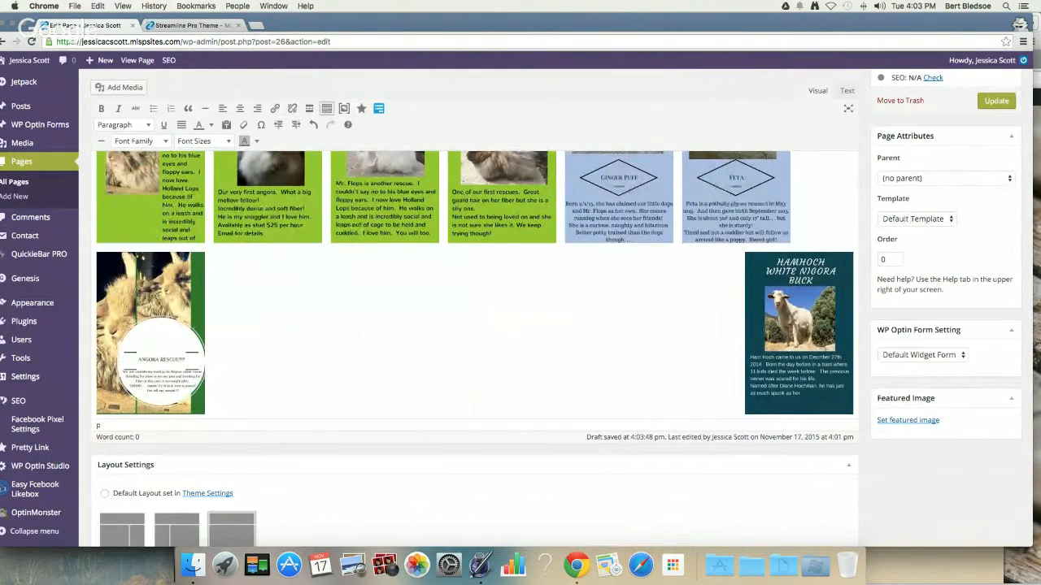
{"action": "right_click", "coordinate": [427, 353]}
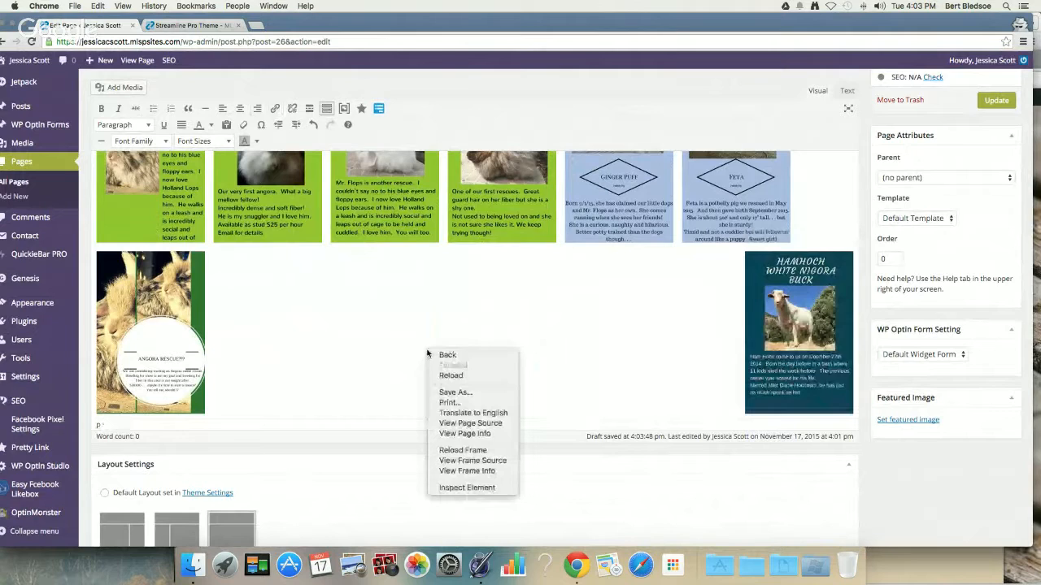
{"action": "left_click", "coordinate": [400, 351]}
{"action": "left_click", "coordinate": [124, 87]}
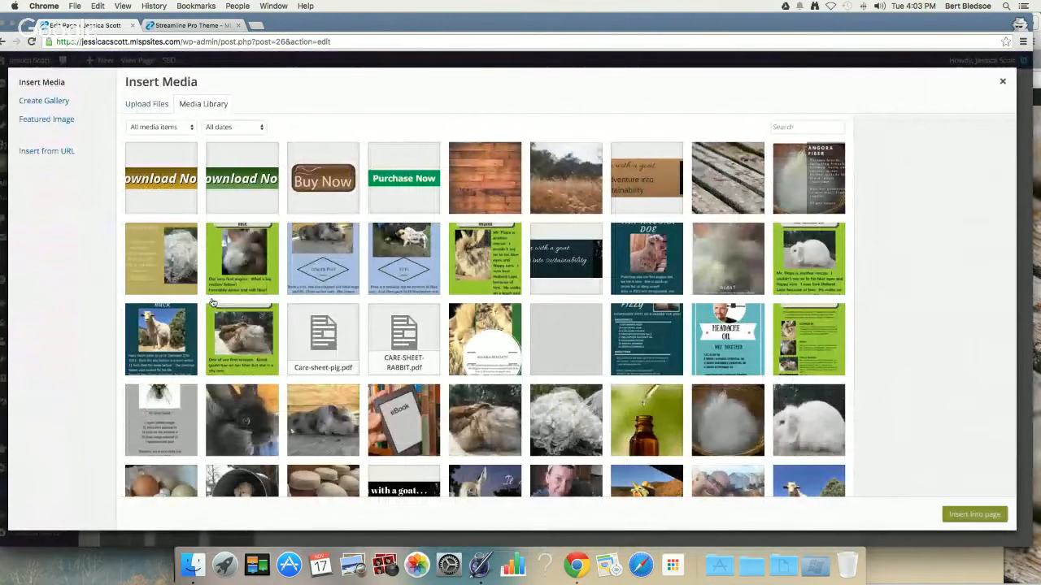
{"action": "left_click", "coordinate": [634, 249]}
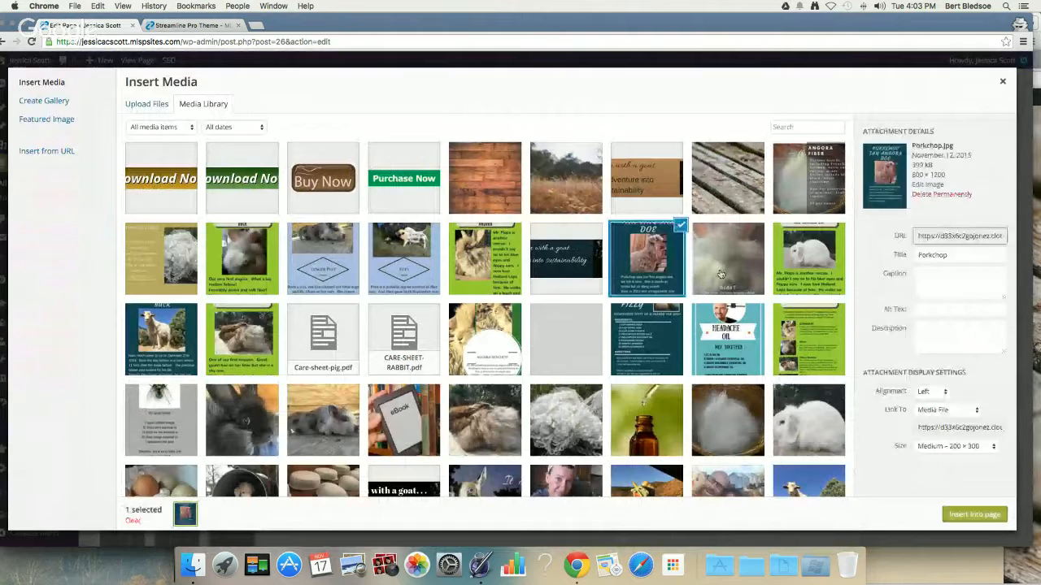
{"action": "left_click", "coordinate": [957, 521]}
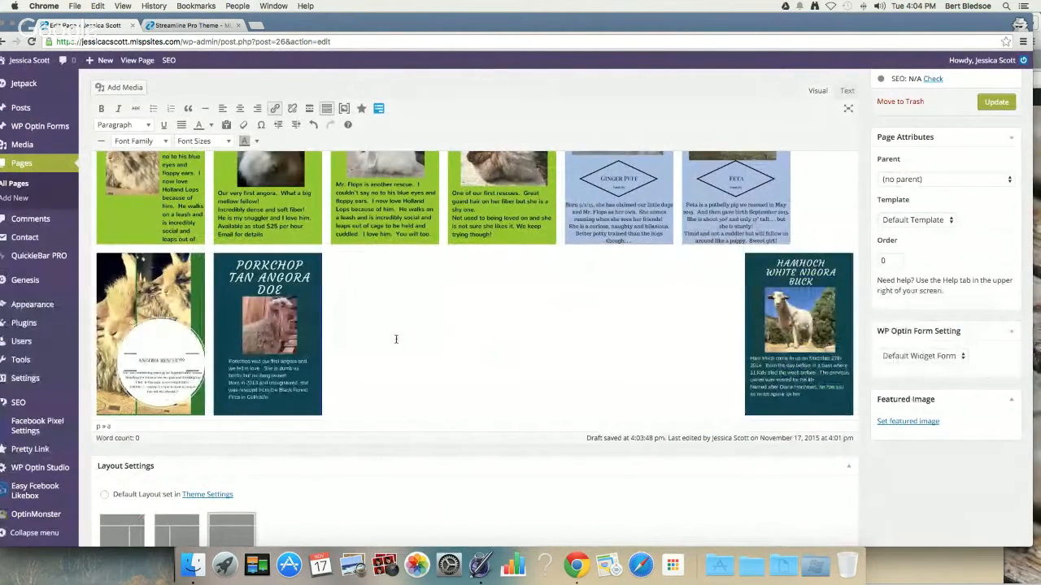
Insert Ham-Hoch.jpg again from the media library and remove the right-aligned copy of the Hamhoch card
{"action": "left_click", "coordinate": [124, 89]}
{"action": "left_click", "coordinate": [161, 339]}
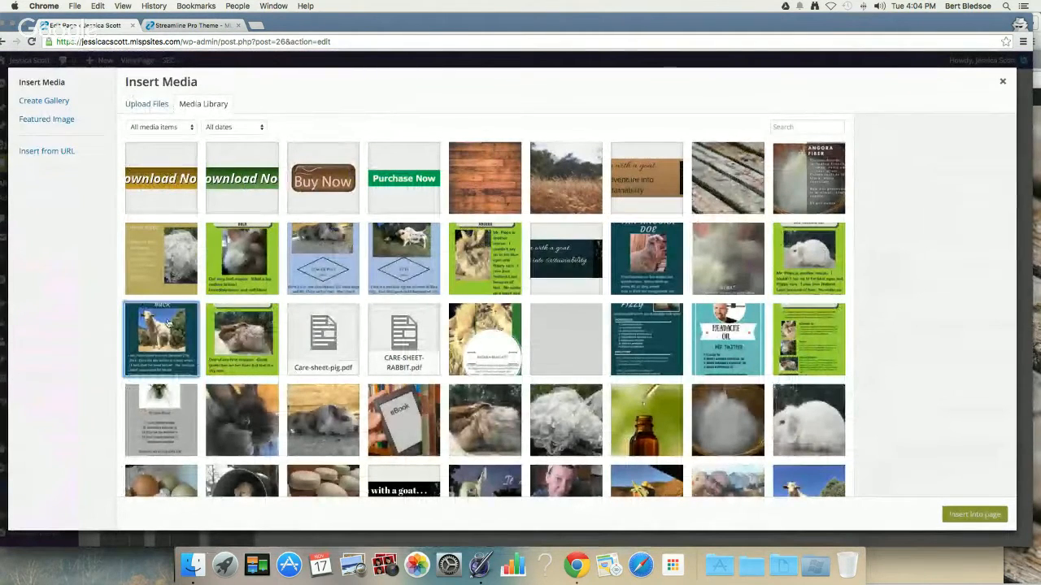
{"action": "left_click", "coordinate": [986, 515]}
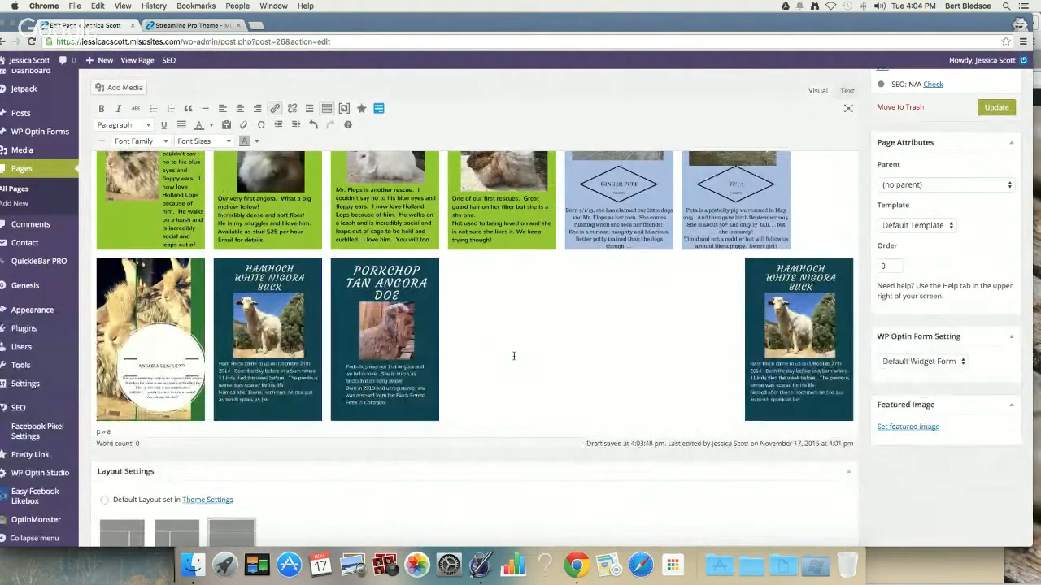
{"action": "left_click", "coordinate": [795, 333]}
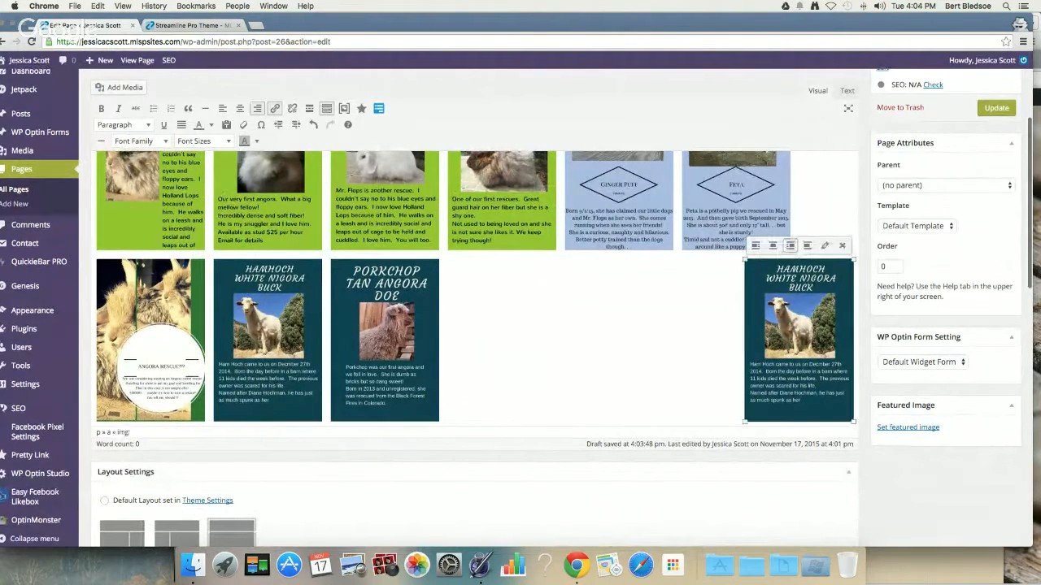
{"action": "left_click", "coordinate": [843, 245]}
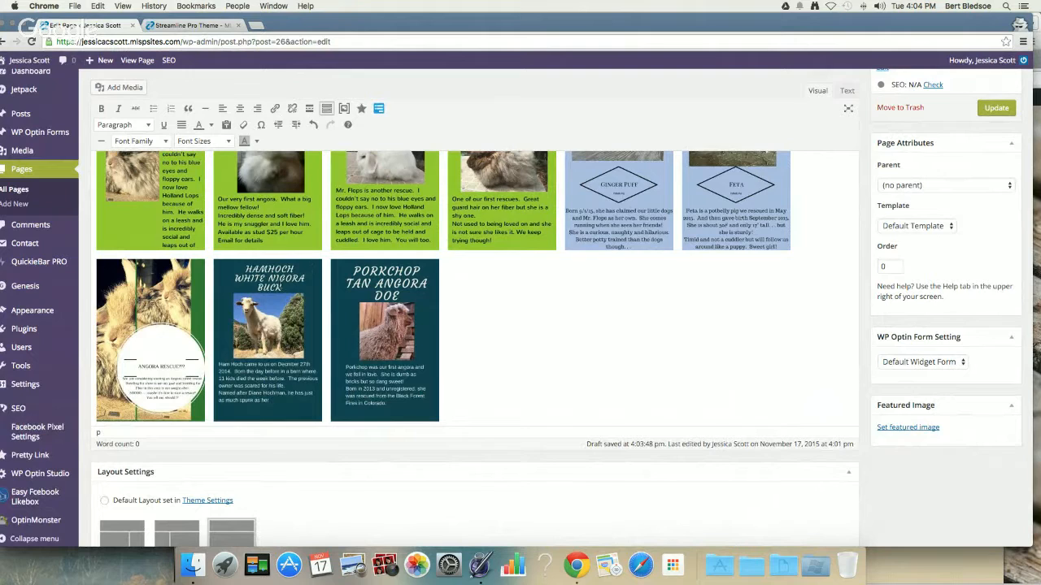
Check the alignment of the Hamhoch and Porkchop cards and turn off the Porkchop card's left alignment
{"action": "left_click", "coordinate": [231, 272]}
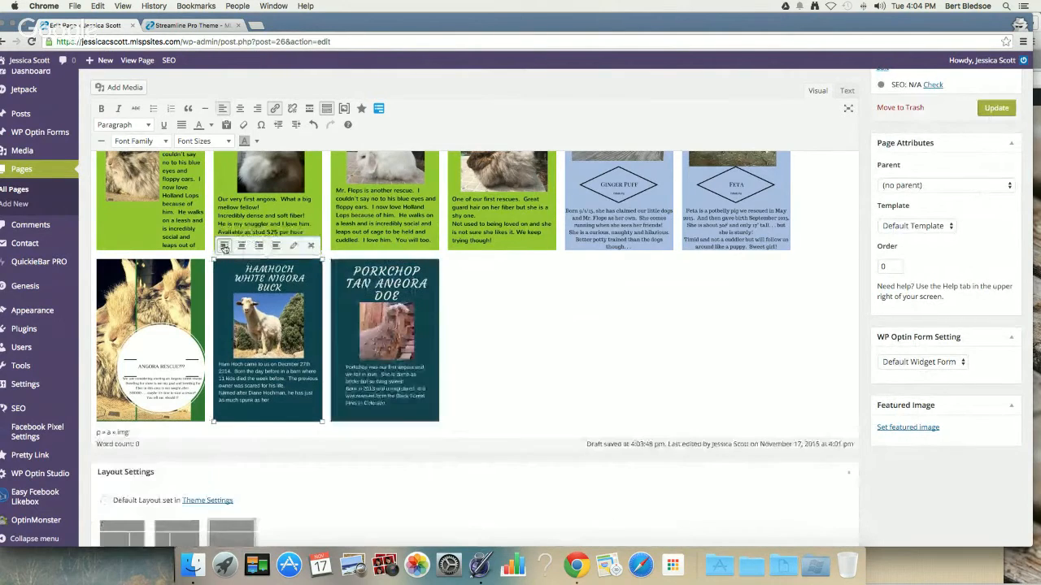
{"action": "left_click", "coordinate": [340, 273]}
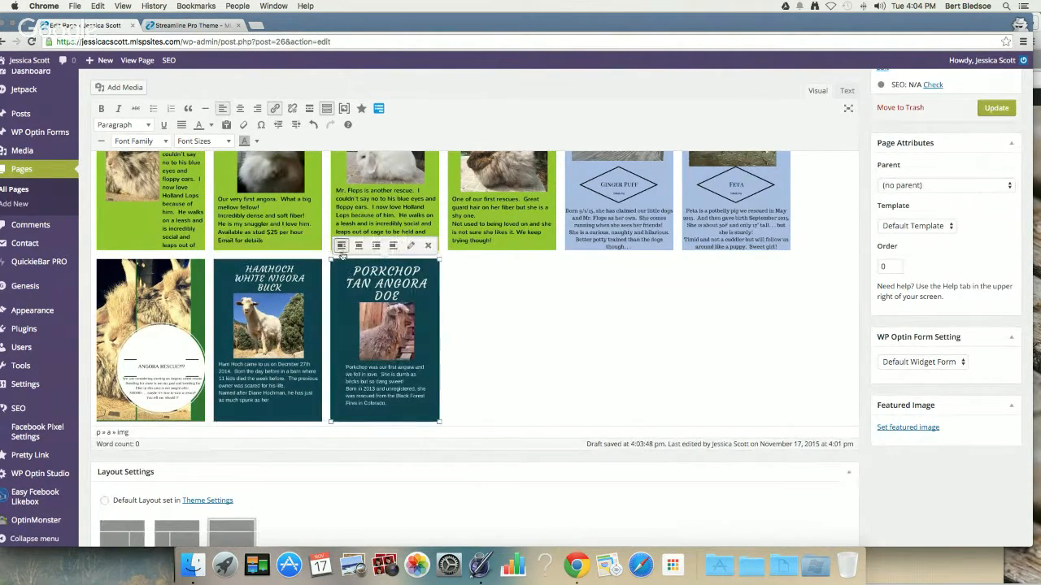
{"action": "left_click", "coordinate": [150, 325]}
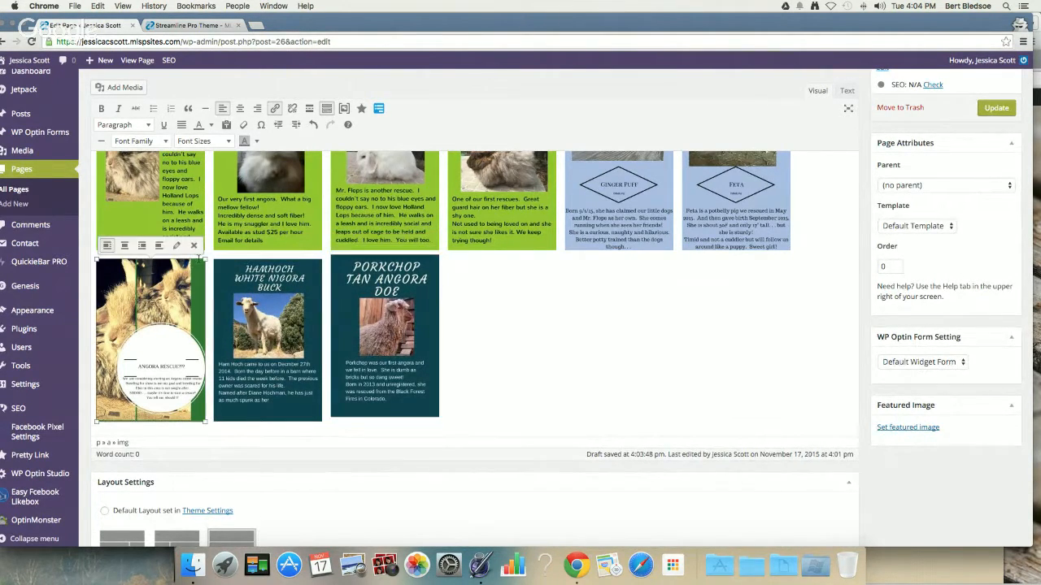
Remove the Hamhoch and Porkchop cards beside the Angora Rescue card
{"action": "left_click", "coordinate": [306, 269]}
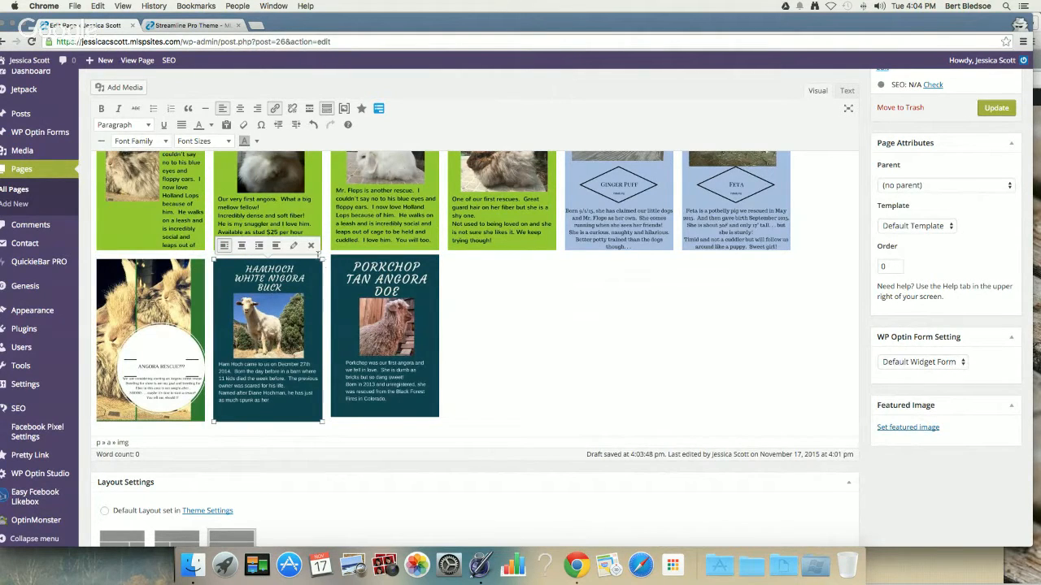
{"action": "left_click", "coordinate": [310, 245]}
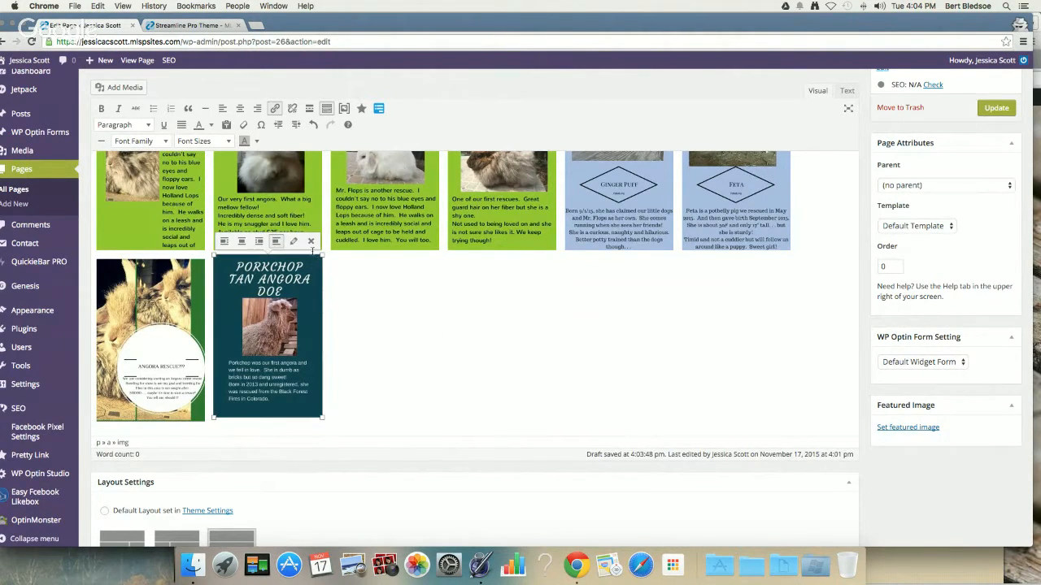
{"action": "left_click", "coordinate": [311, 242]}
{"action": "left_click", "coordinate": [244, 308]}
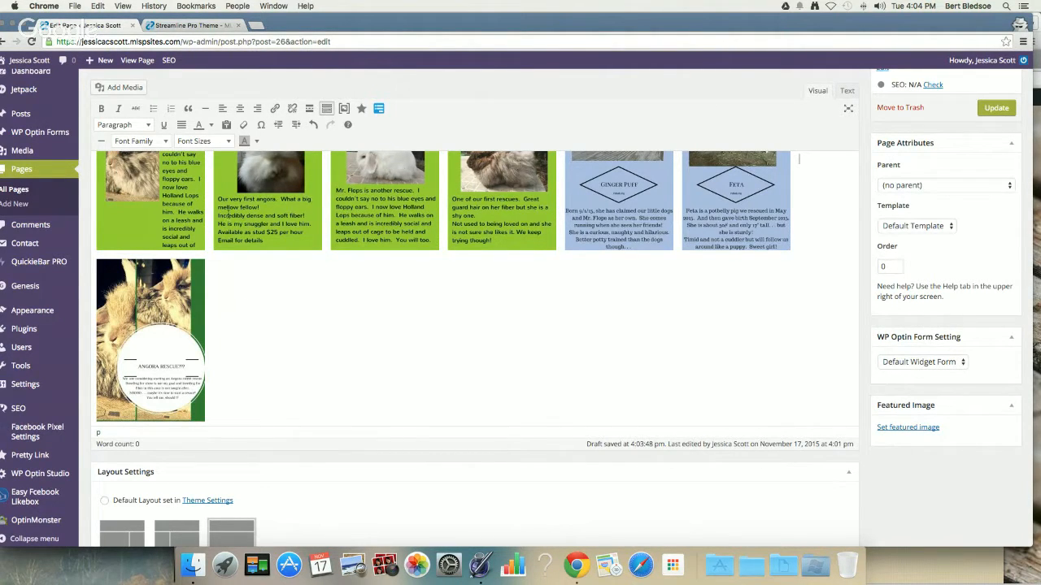
Insert Porkchop.jpg from the media library back into the empty space beside the Angora Rescue card
{"action": "left_click", "coordinate": [118, 87]}
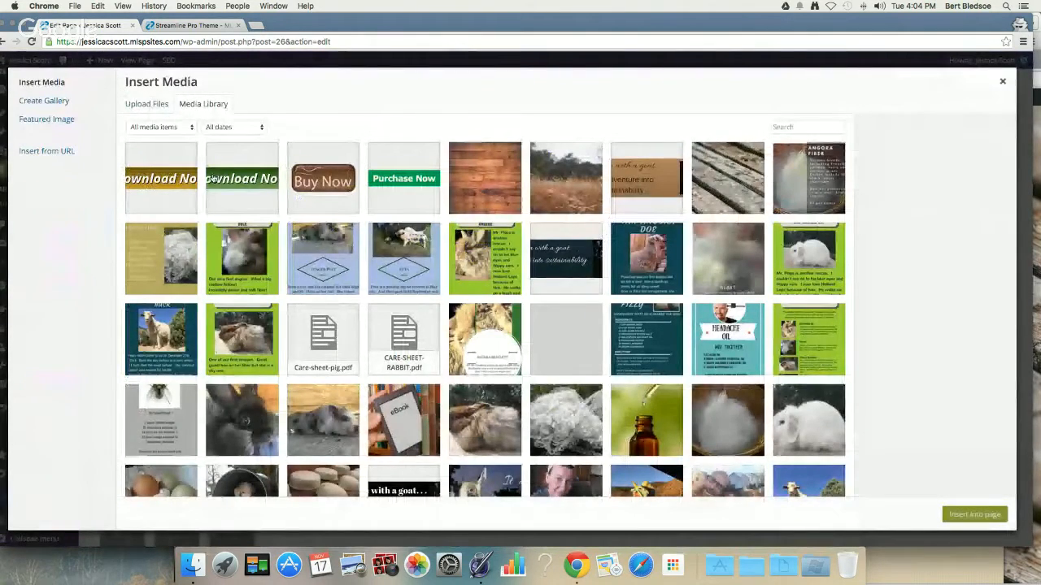
{"action": "left_click", "coordinate": [647, 259]}
{"action": "left_click", "coordinate": [994, 512]}
{"action": "left_click_drag", "start_coordinate": [287, 326], "coordinate": [308, 347]}
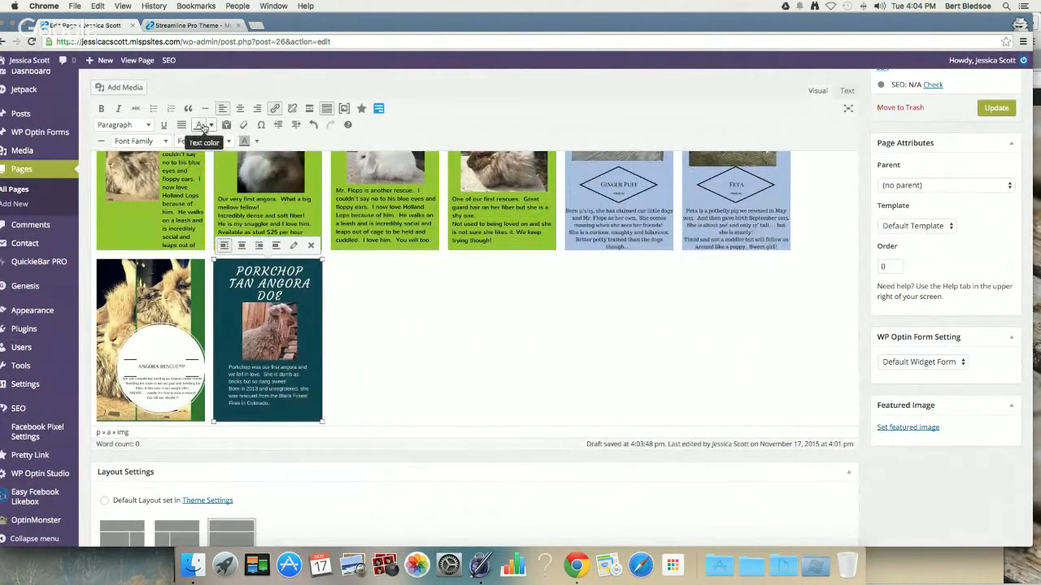
Enter the test text "dlsjfldsjf" after the Porkchop card and check where it lands among the cards
{"action": "left_click", "coordinate": [338, 317]}
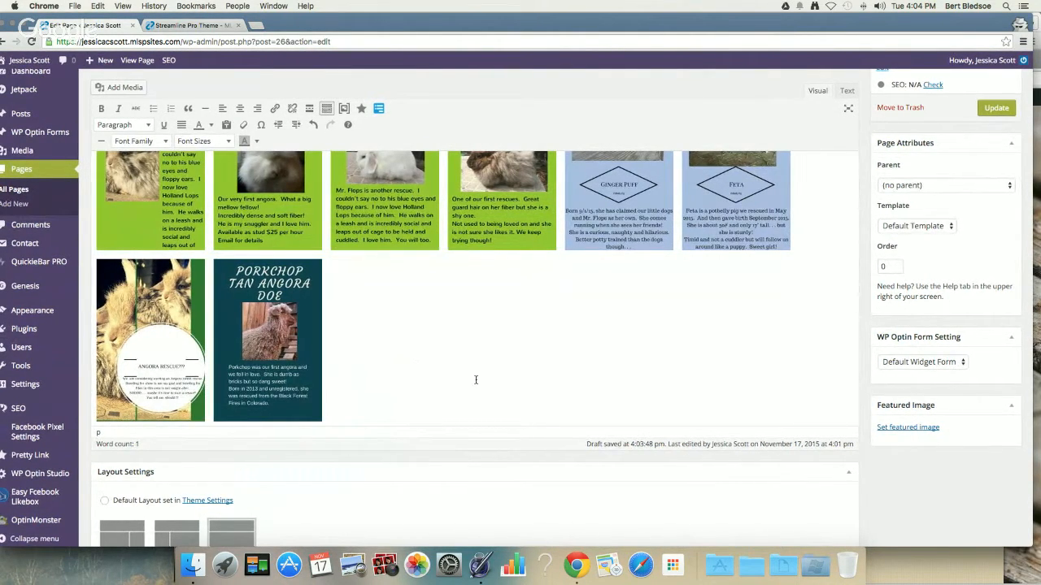
{"action": "scroll", "coordinate": [475, 379], "scroll_direction": "down", "scroll_amount": 3}
{"action": "scroll", "coordinate": [476, 382], "scroll_direction": "up", "scroll_amount": 4}
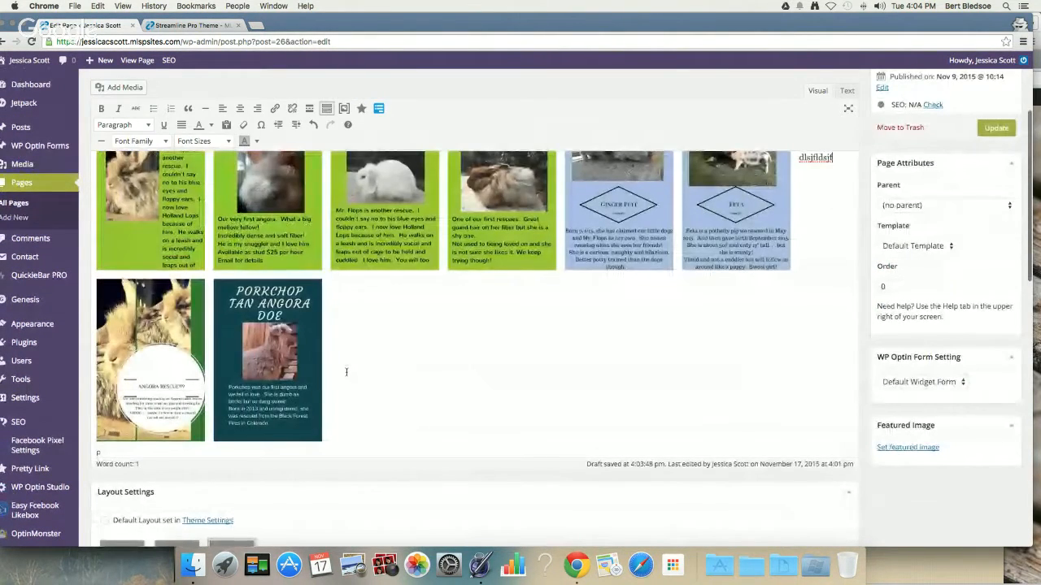
{"action": "scroll", "coordinate": [346, 372], "scroll_direction": "up", "scroll_amount": 3}
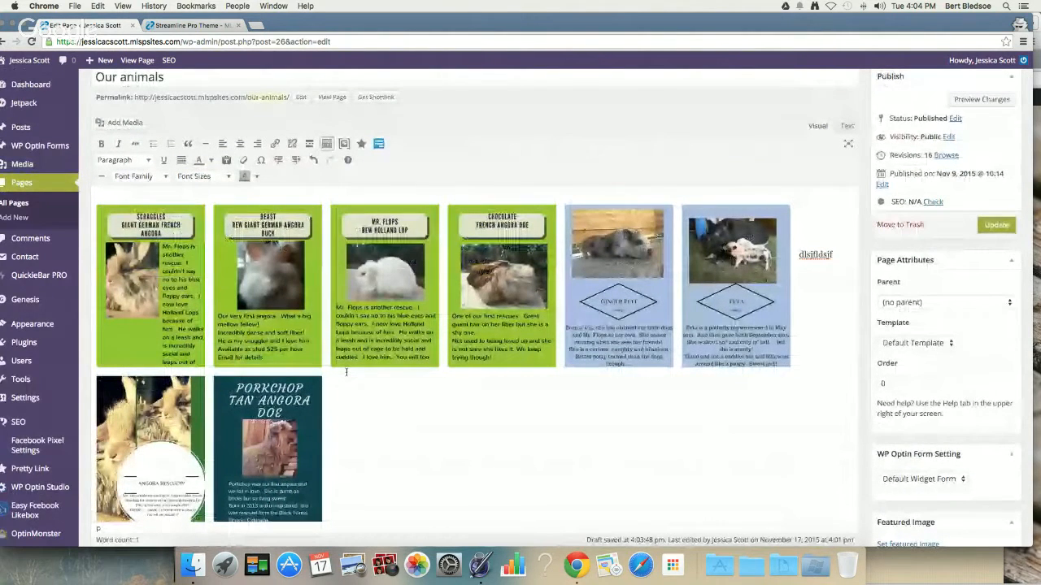
{"action": "scroll", "coordinate": [345, 372], "scroll_direction": "down", "scroll_amount": 3}
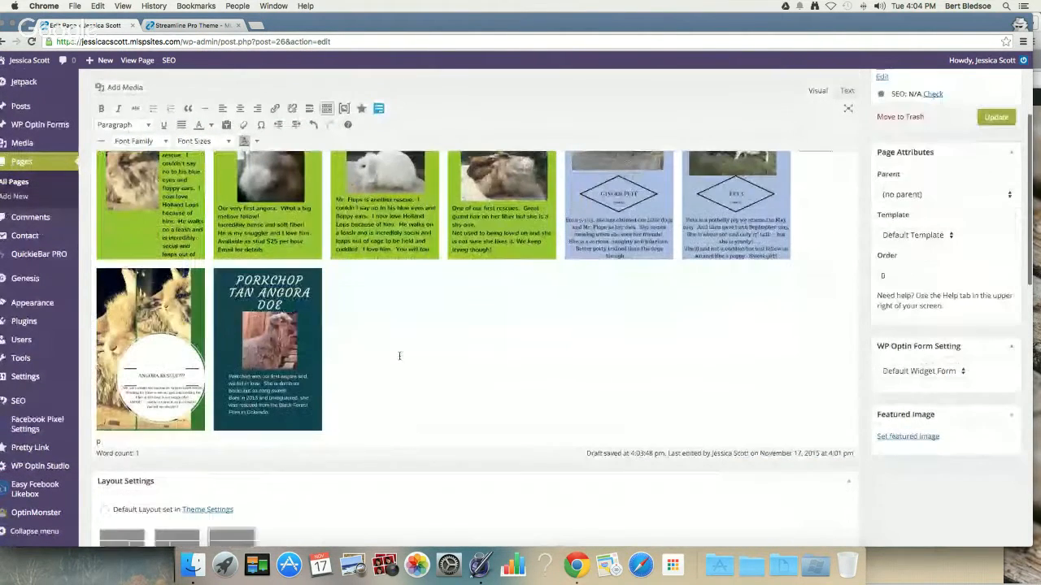
{"action": "scroll", "coordinate": [400, 357], "scroll_direction": "down", "scroll_amount": 3}
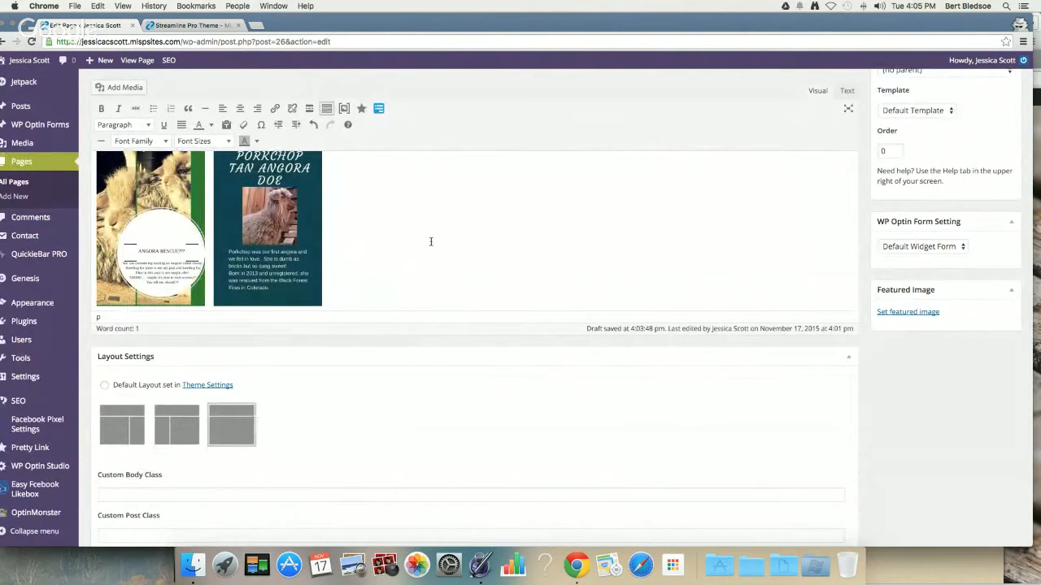
{"action": "scroll", "coordinate": [431, 242], "scroll_direction": "up", "scroll_amount": 5}
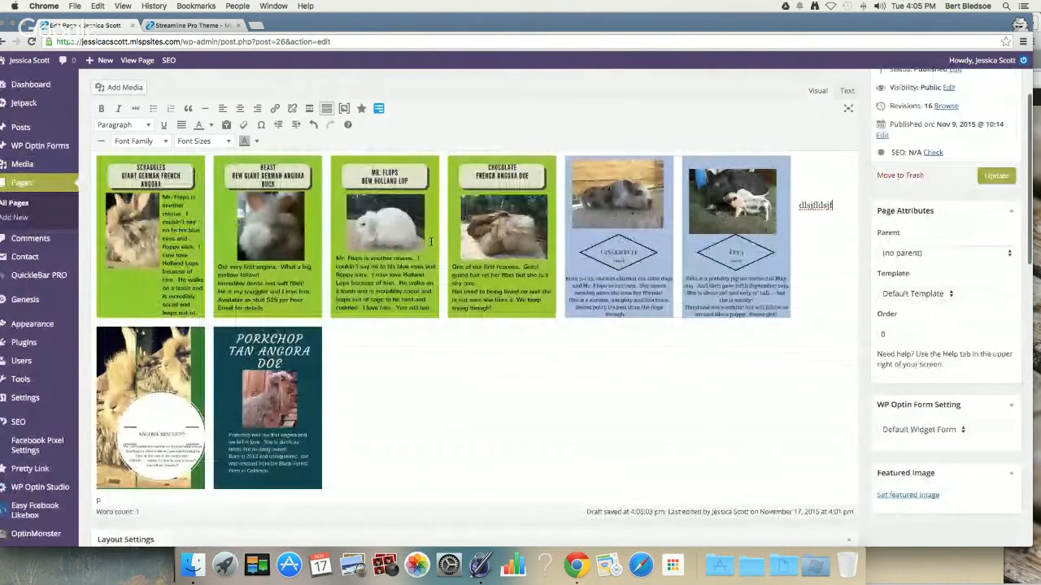
Format the test text as Heading 1
{"action": "scroll", "coordinate": [431, 241], "scroll_direction": "up", "scroll_amount": 2}
{"action": "left_click", "coordinate": [122, 191]}
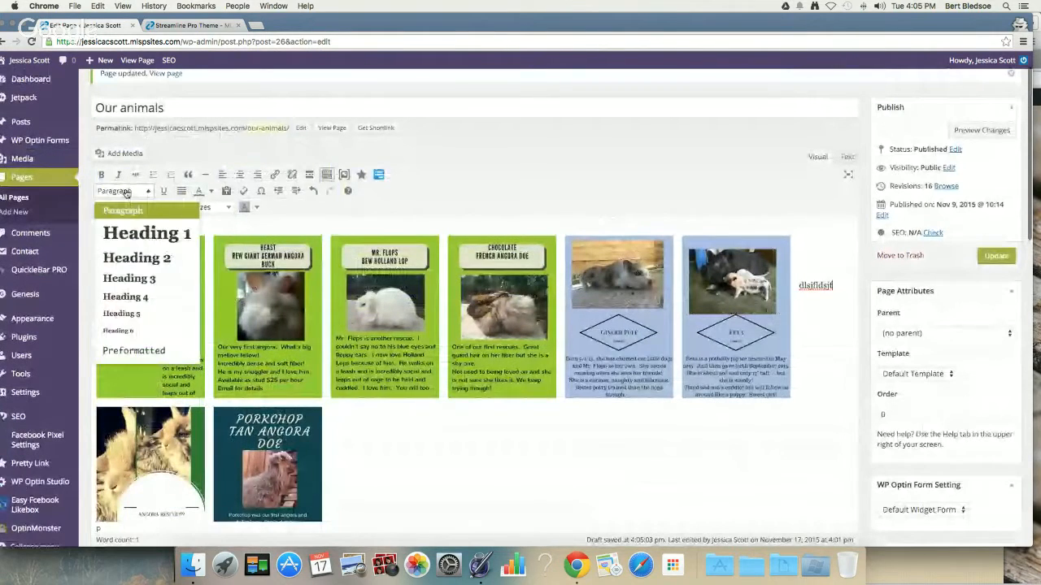
{"action": "left_click", "coordinate": [141, 234]}
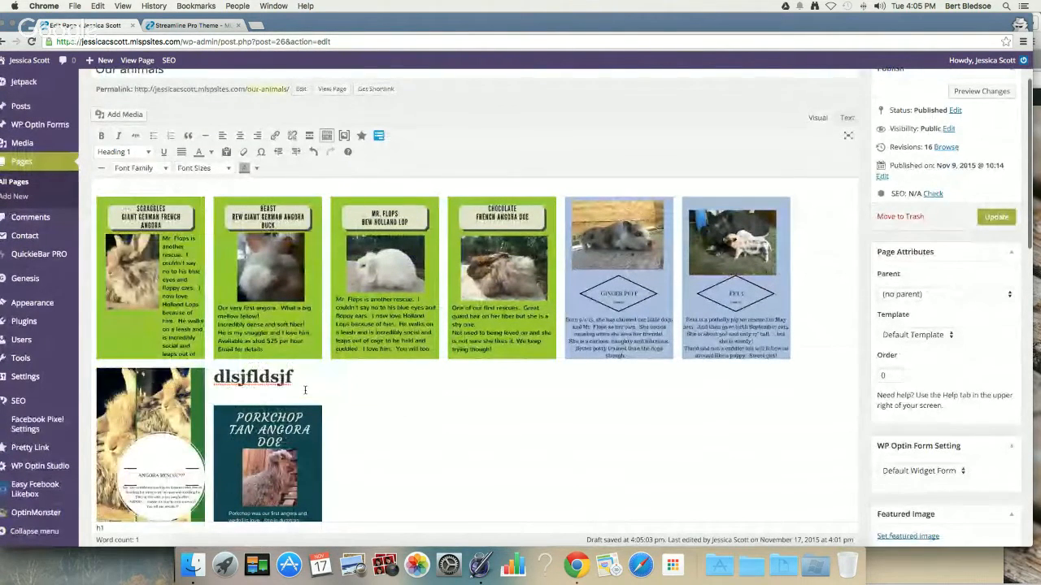
{"action": "scroll", "coordinate": [306, 389], "scroll_direction": "down", "scroll_amount": 1}
Delete the test text and its heading formatting from the page content
{"action": "key", "text": "BackSpace"}
{"action": "key", "text": "BackSpace"}
{"action": "key", "text": "BackSpace"}
{"action": "key", "text": "BackSpace"}
{"action": "key", "text": "BackSpace"}
{"action": "key", "text": "BackSpace"}
{"action": "key", "text": "BackSpace"}
{"action": "key", "text": "BackSpace"}
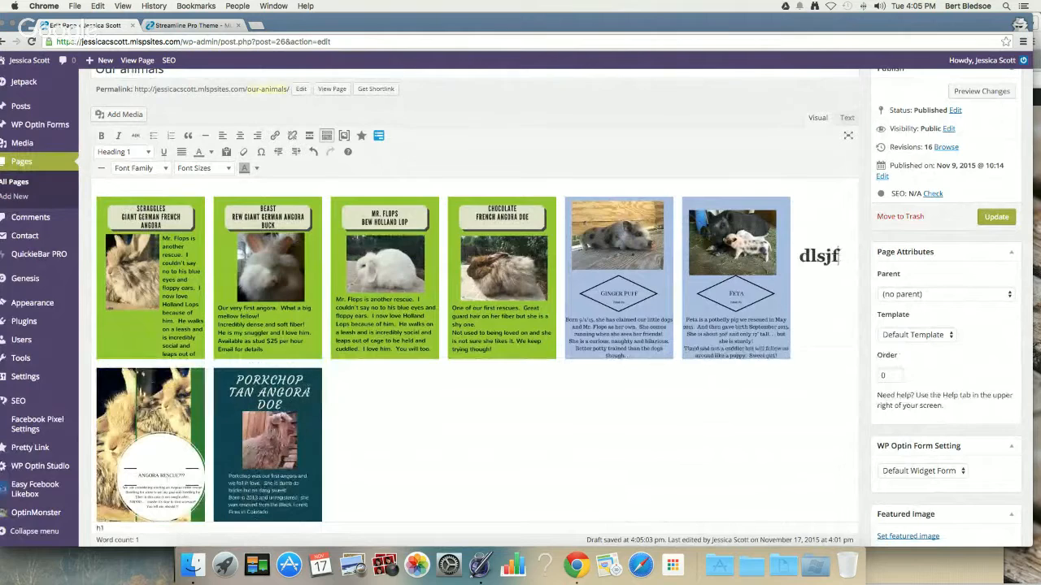
{"action": "key", "text": "BackSpace"}
{"action": "key", "text": "BackSpace"}
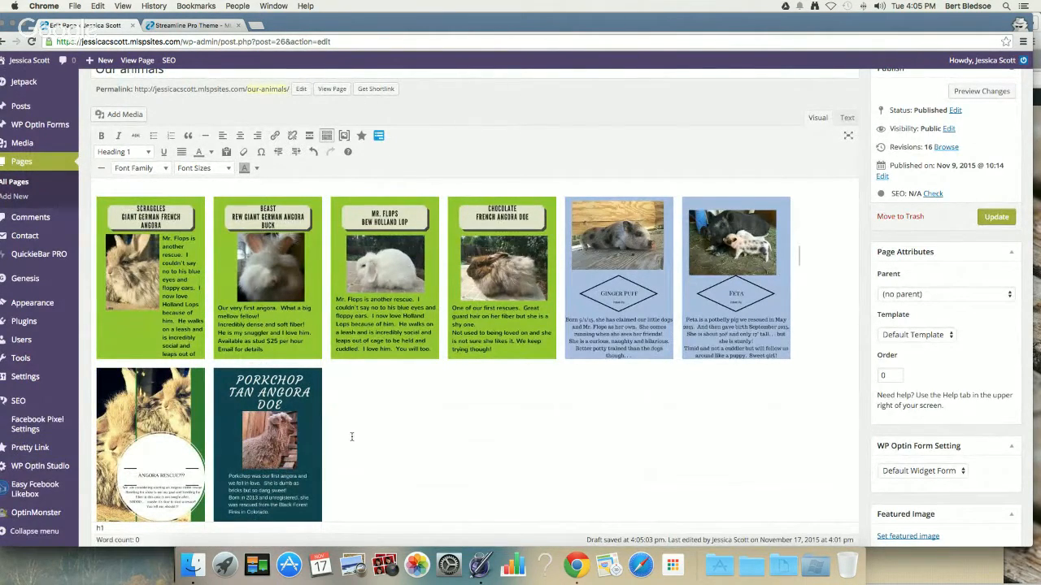
{"action": "key", "text": "BackSpace"}
{"action": "scroll", "coordinate": [660, 311], "scroll_direction": "down", "scroll_amount": 1}
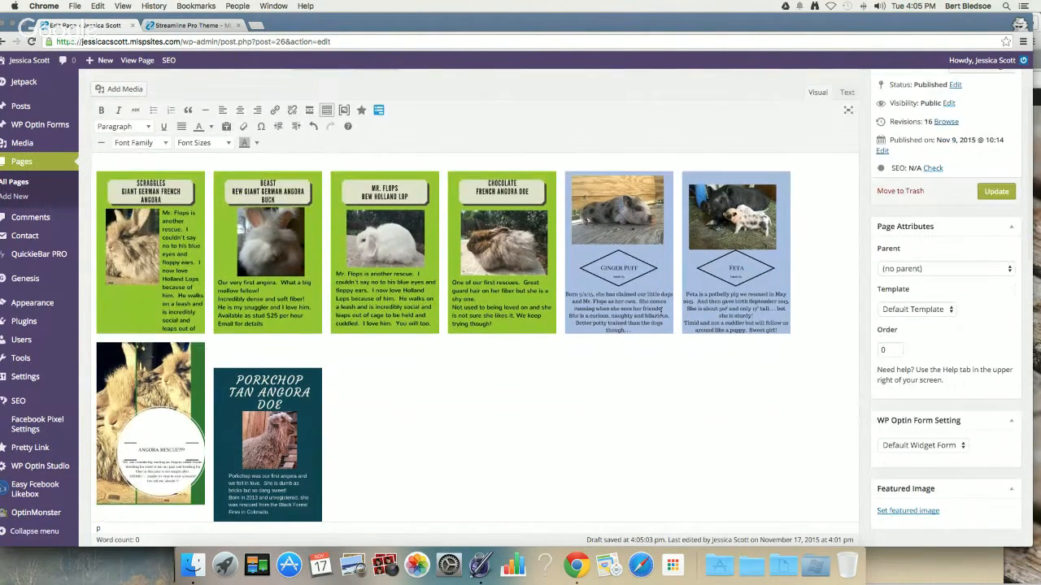
Remove the empty line above the Porkchop card and delete the card from the page
{"action": "key", "text": "BackSpace"}
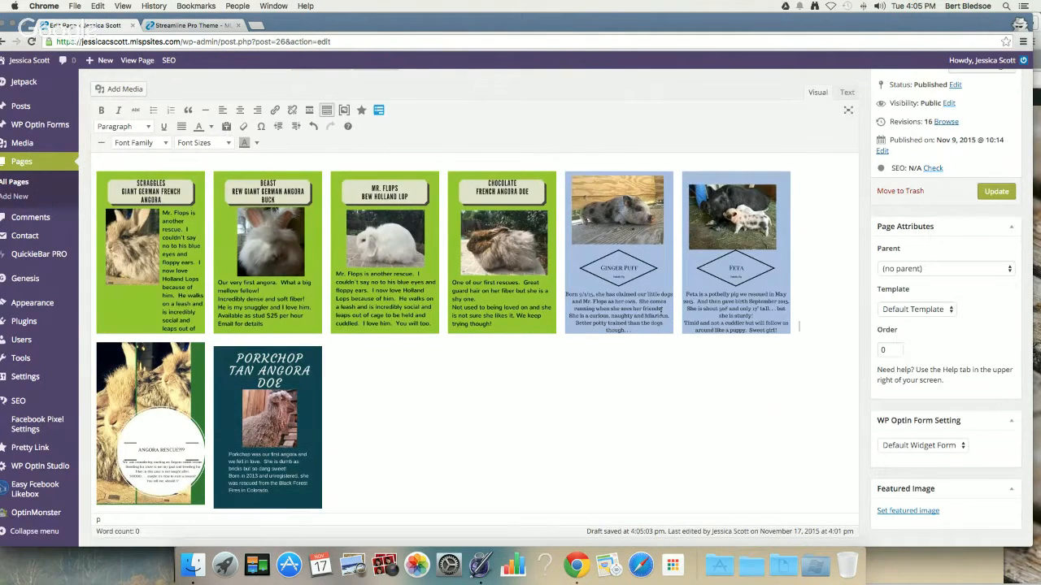
{"action": "left_click", "coordinate": [199, 352]}
{"action": "left_click", "coordinate": [211, 350]}
{"action": "left_click", "coordinate": [268, 415]}
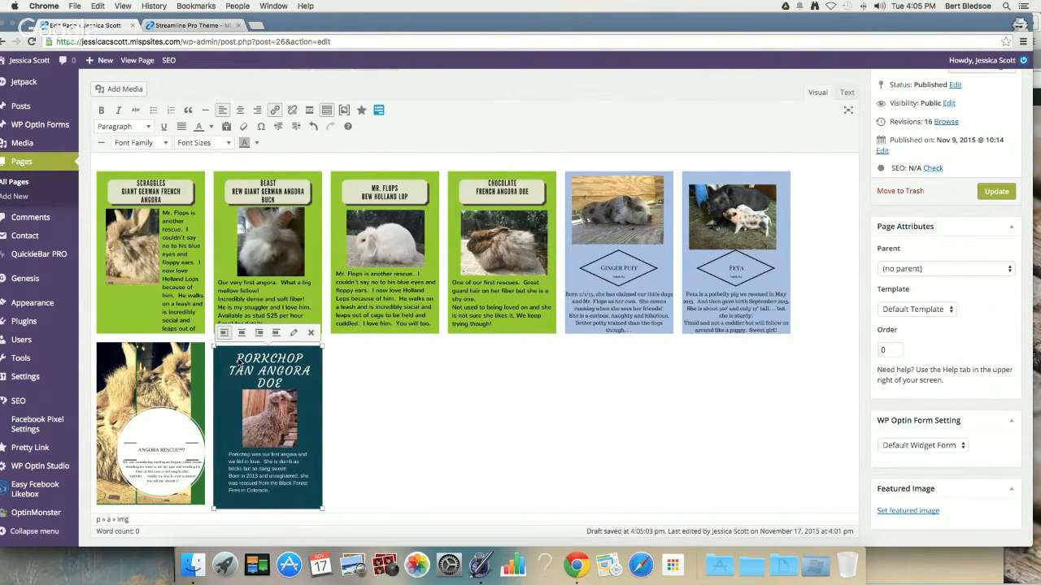
{"action": "key", "text": "BackSpace"}
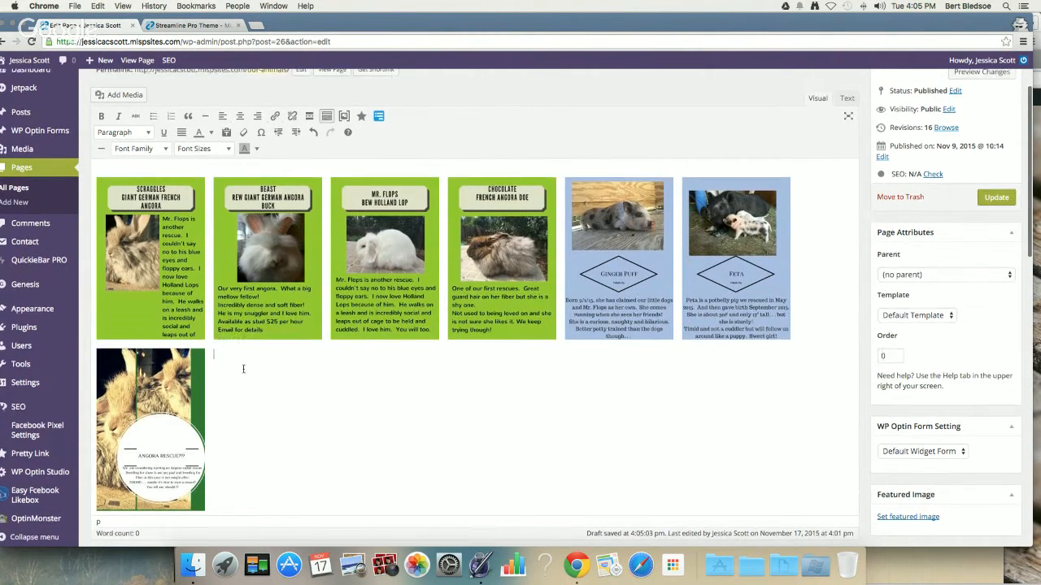
Add blank lines after the Angora Rescue card to start a new row below it, and remove the surplus ones
{"action": "key", "text": "Return"}
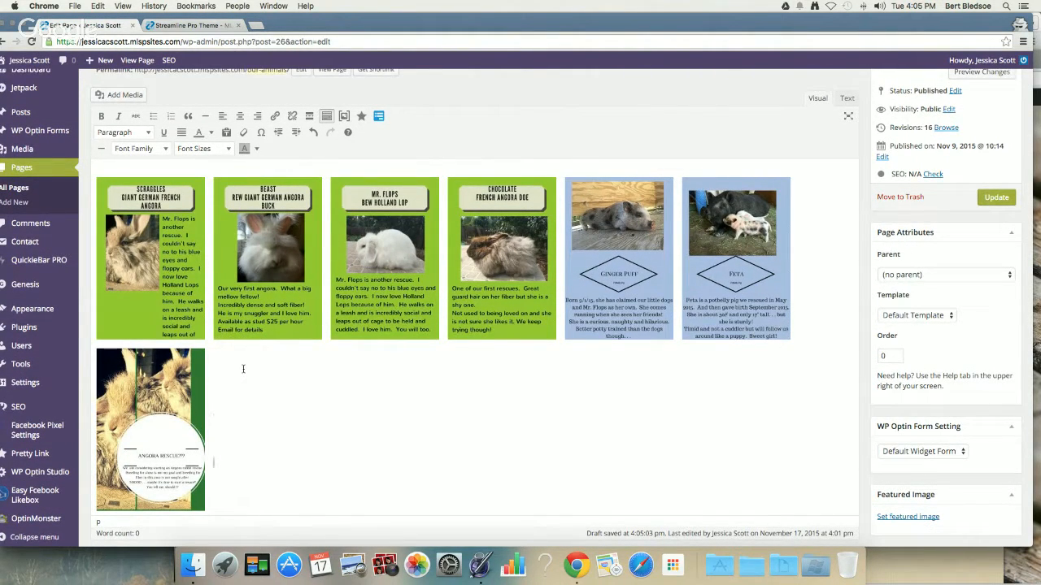
{"action": "key", "text": "Return"}
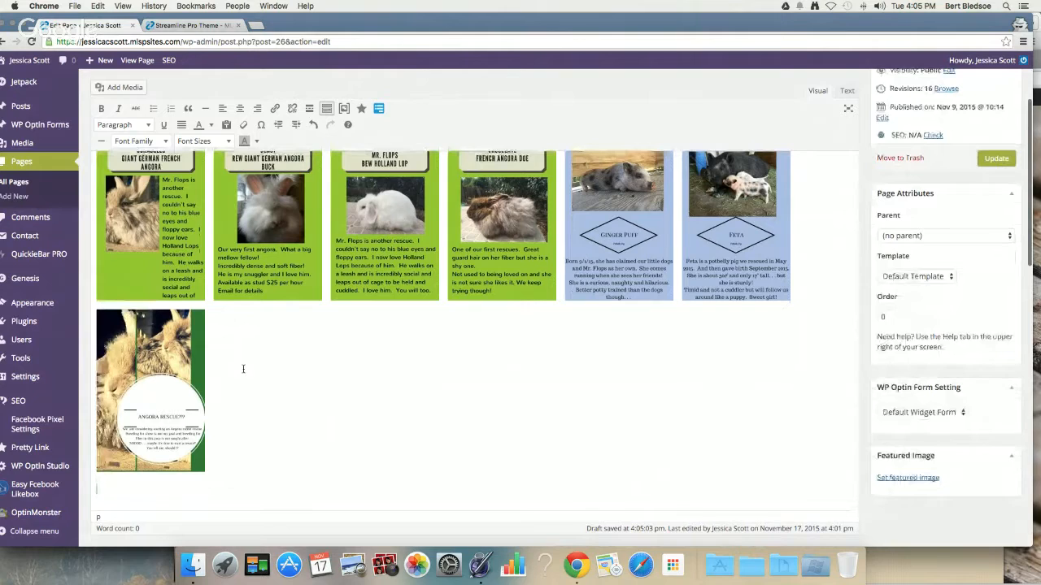
{"action": "key", "text": "Return"}
{"action": "key", "text": "Return"}
{"action": "key", "text": "Return"}
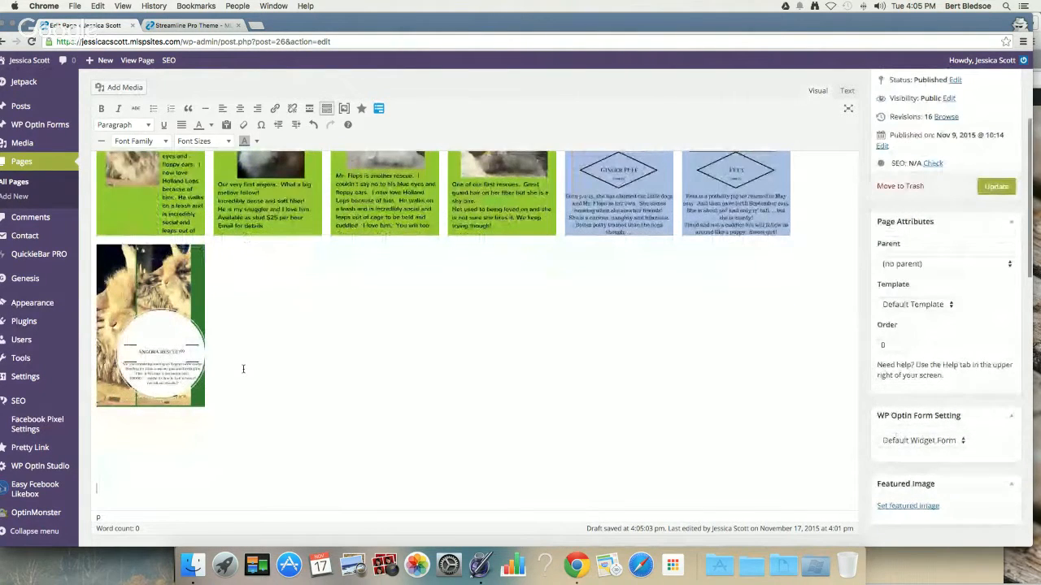
{"action": "key", "text": "BackSpace"}
{"action": "key", "text": "BackSpace"}
{"action": "key", "text": "BackSpace"}
{"action": "key", "text": "BackSpace"}
{"action": "key", "text": "BackSpace"}
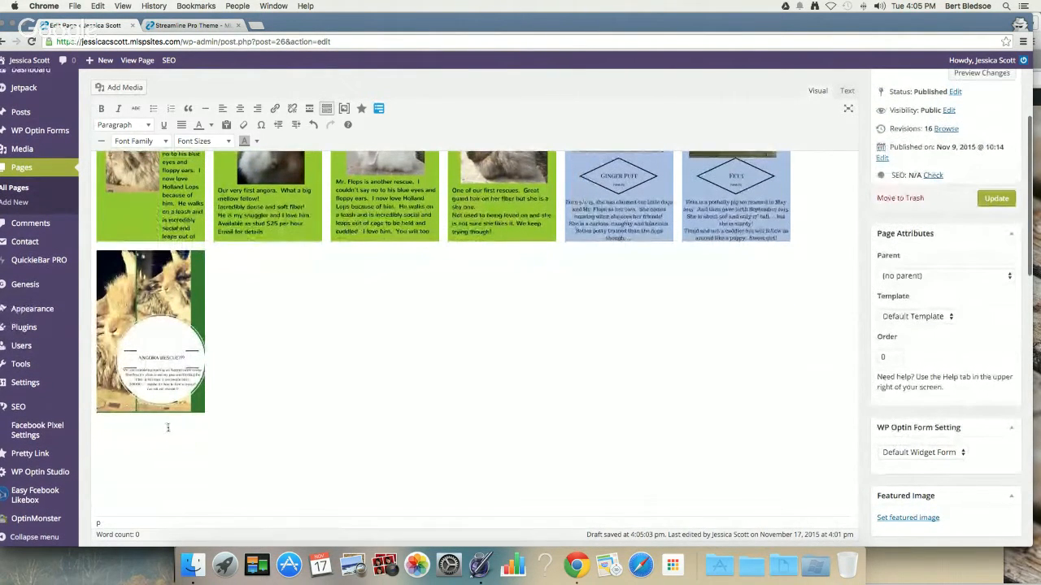
Insert Ginger-puff.jpg from the media library on the new row below the Angora Rescue card
{"action": "left_click", "coordinate": [120, 87]}
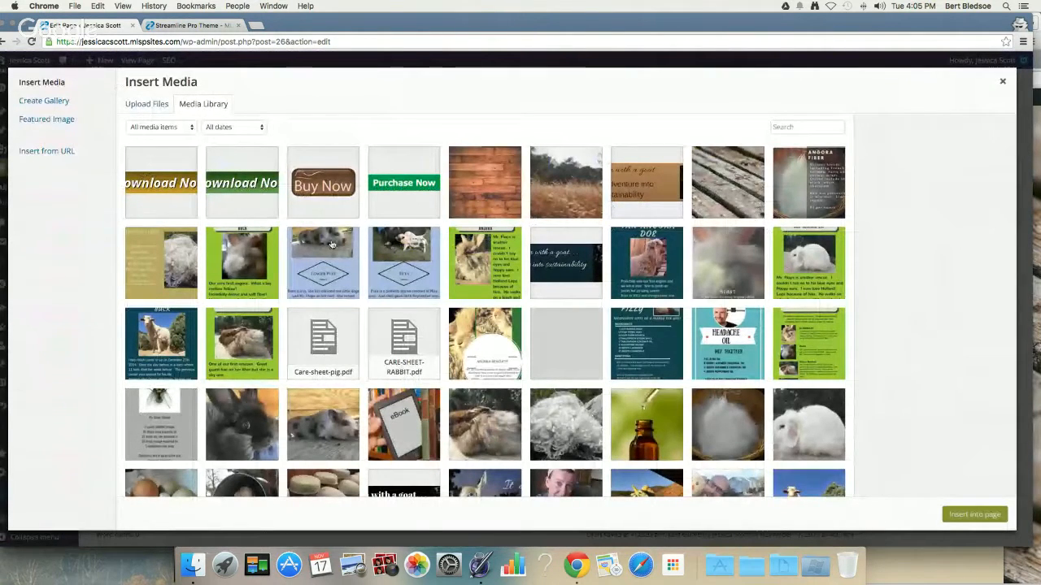
{"action": "left_click", "coordinate": [331, 244]}
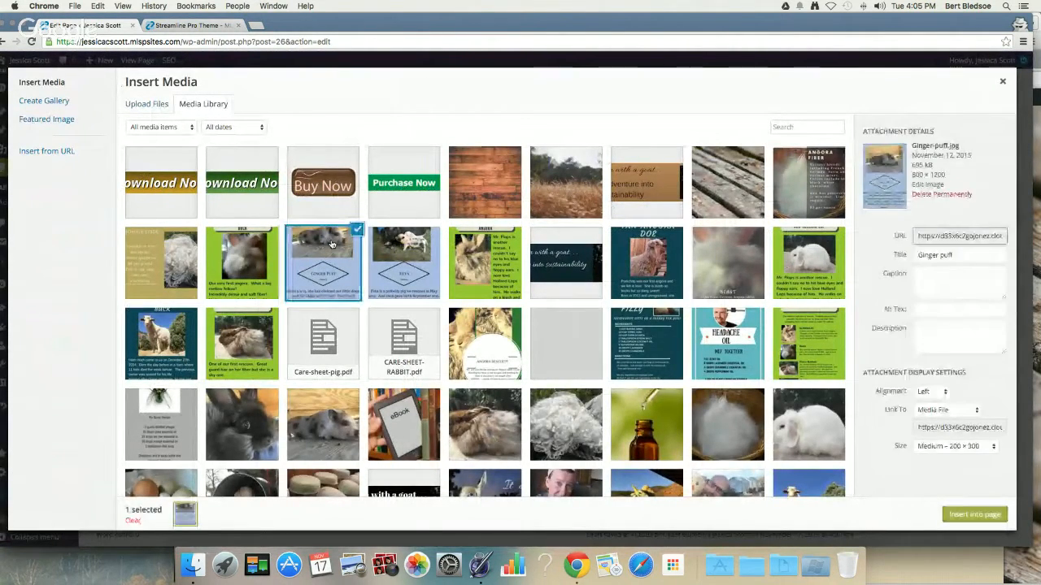
{"action": "left_click", "coordinate": [984, 522]}
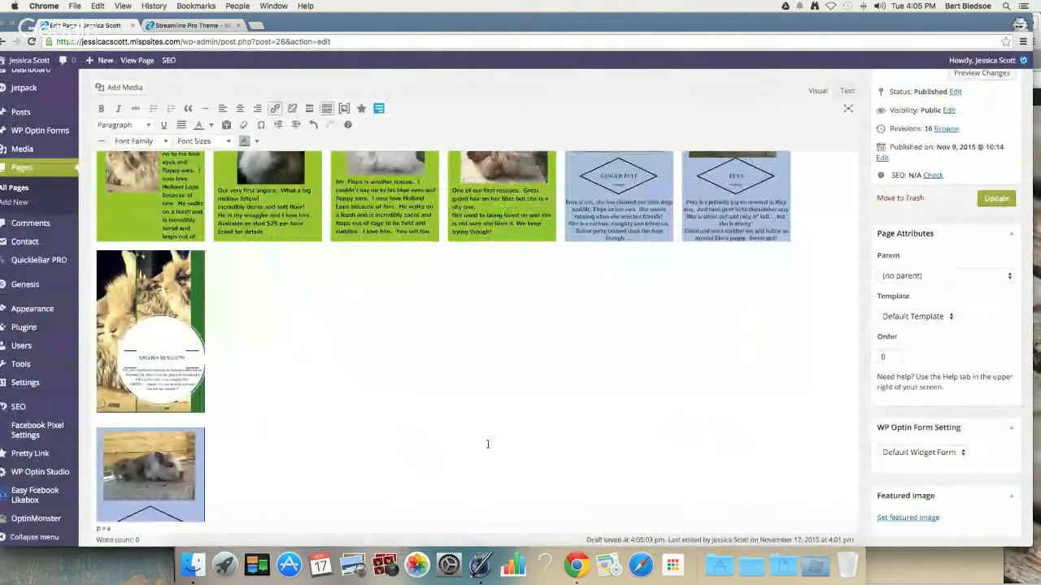
{"action": "scroll", "coordinate": [384, 431], "scroll_direction": "down", "scroll_amount": 4}
{"action": "scroll", "coordinate": [384, 431], "scroll_direction": "up", "scroll_amount": 3}
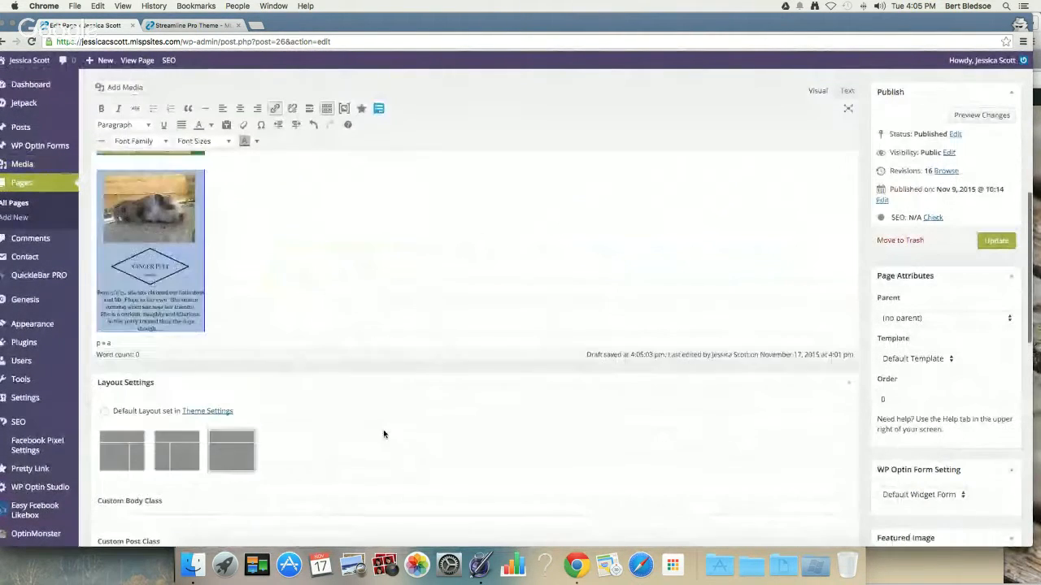
Start a new line below the new Ginger Puff card and insert Ham-Hoch.jpg from the media library there
{"action": "key", "text": "Return"}
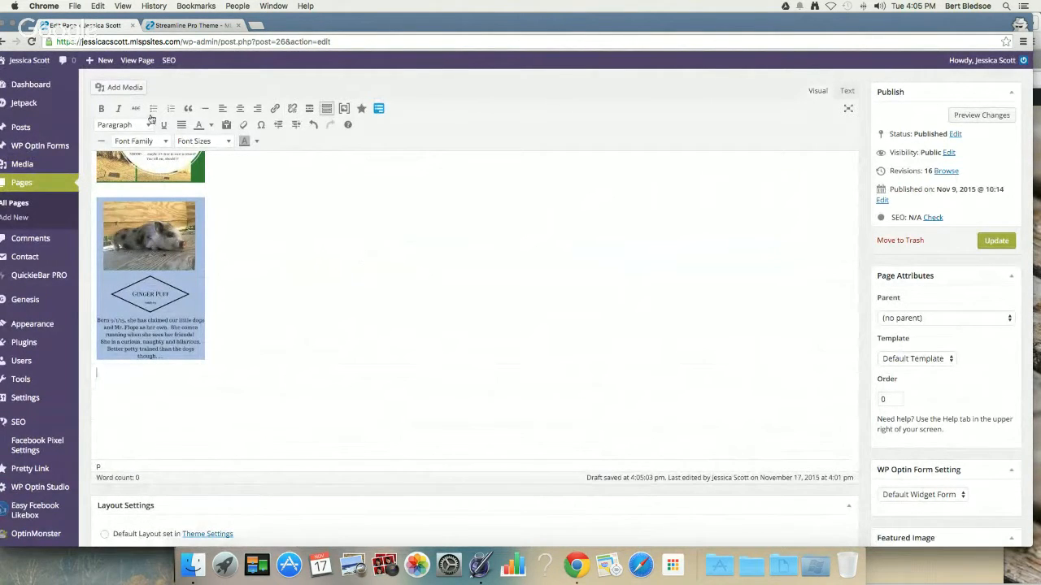
{"action": "left_click", "coordinate": [126, 89]}
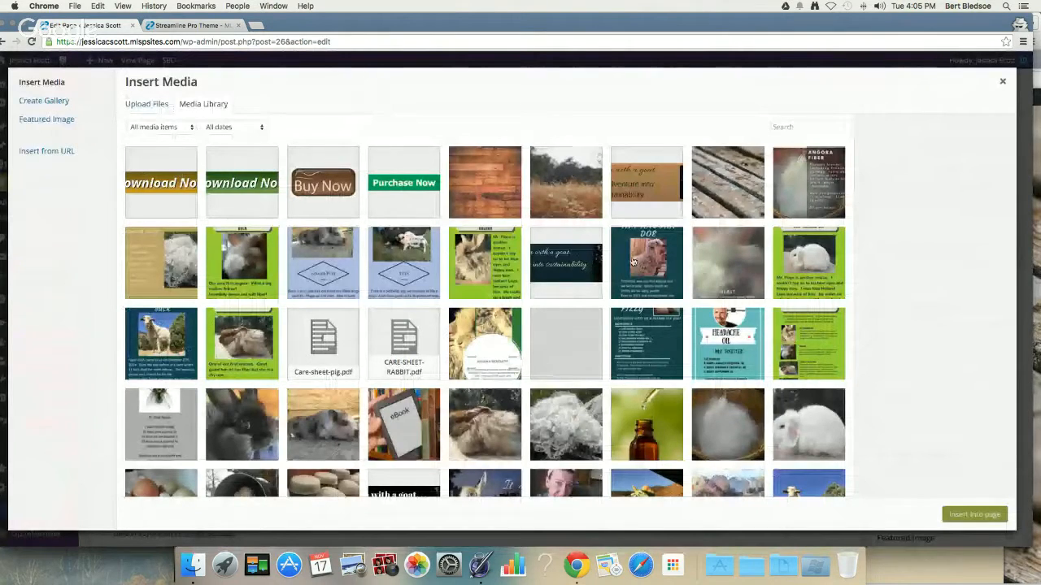
{"action": "left_click", "coordinate": [171, 328]}
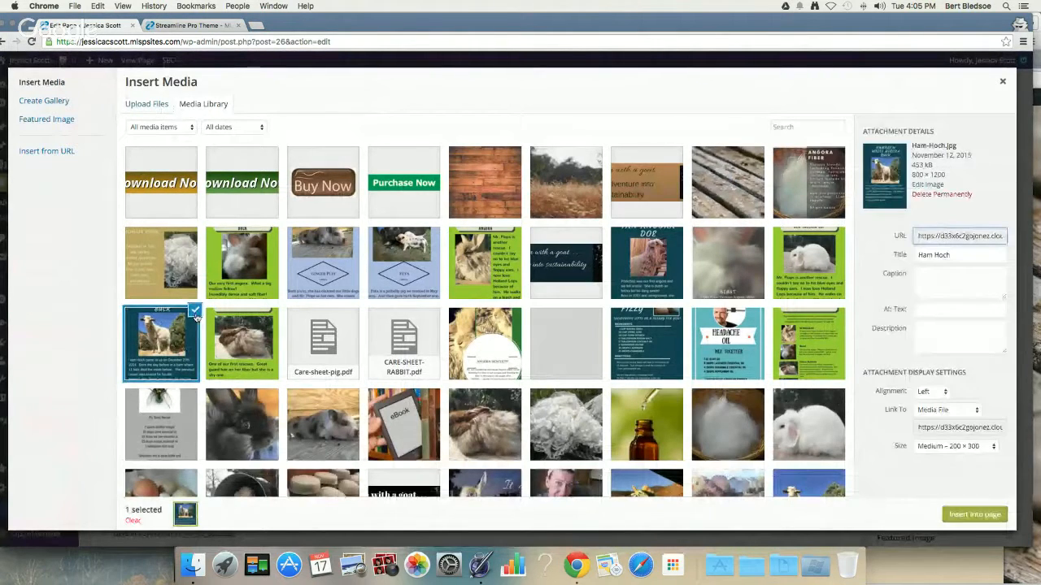
{"action": "left_click", "coordinate": [975, 514]}
{"action": "scroll", "coordinate": [399, 356], "scroll_direction": "up", "scroll_amount": 15}
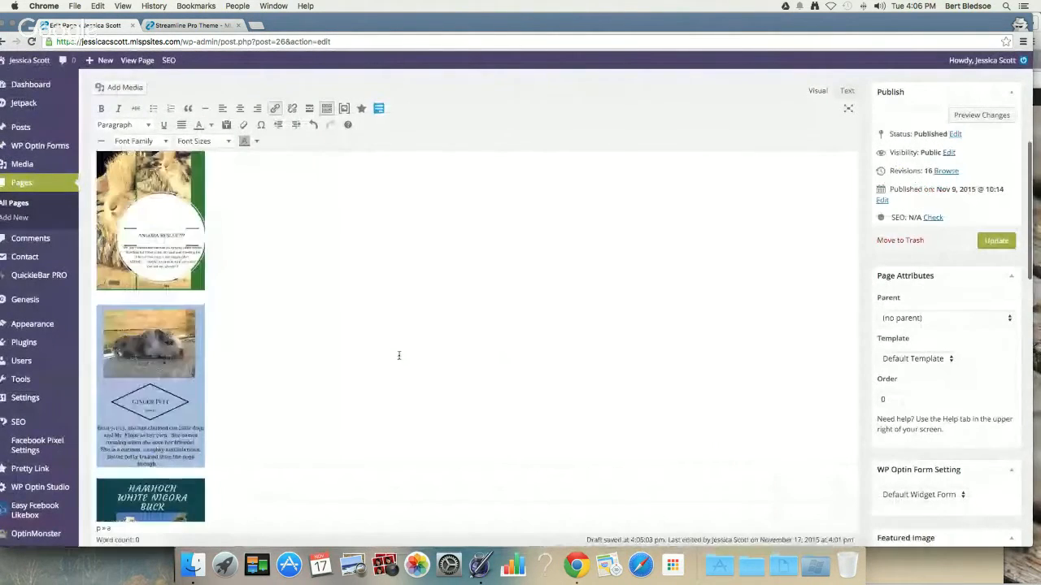
Delete the original Feta and Ginger Puff cards and the Angora Rescue card, leaving only the four green rabbit cards above
{"action": "left_click", "coordinate": [740, 268]}
{"action": "key", "text": "Delete"}
{"action": "left_click", "coordinate": [609, 276]}
{"action": "key", "text": "Delete"}
{"action": "key", "text": "ctrl+alt+1"}
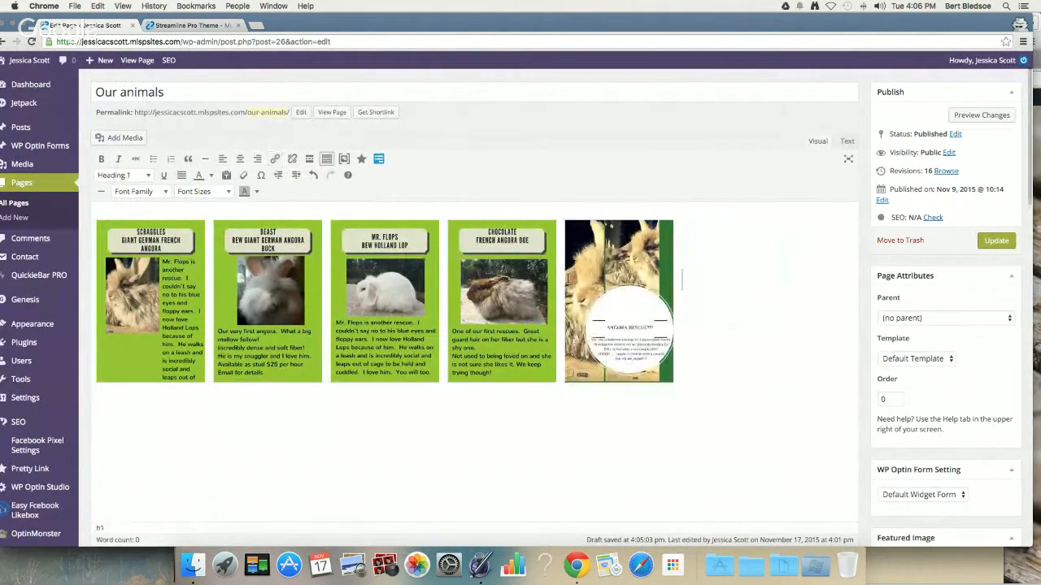
{"action": "left_click", "coordinate": [667, 227]}
{"action": "key", "text": "Delete"}
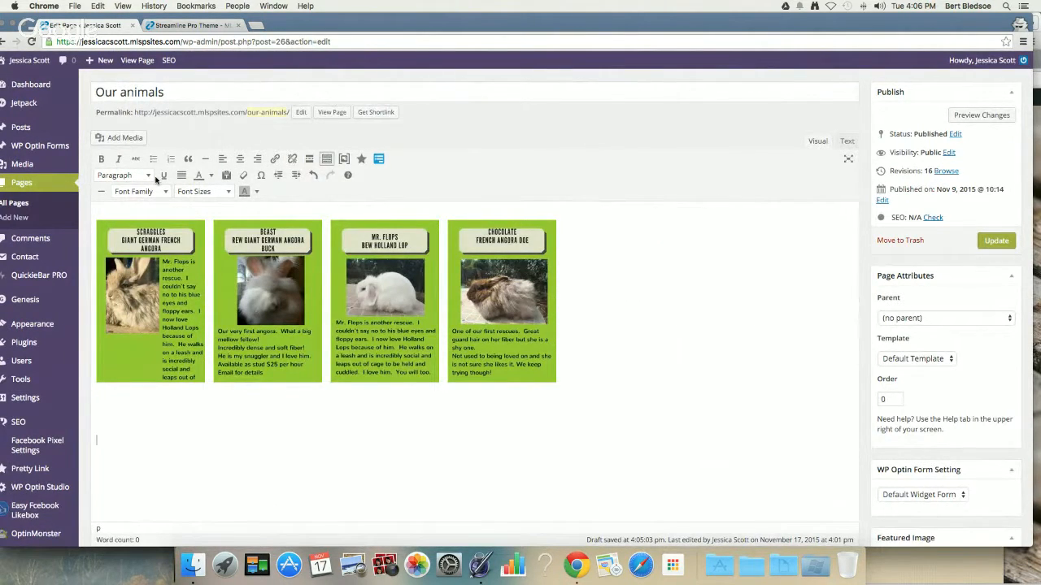
Look through the whole media library for another animal card, and leave it without inserting anything
{"action": "left_click", "coordinate": [112, 140]}
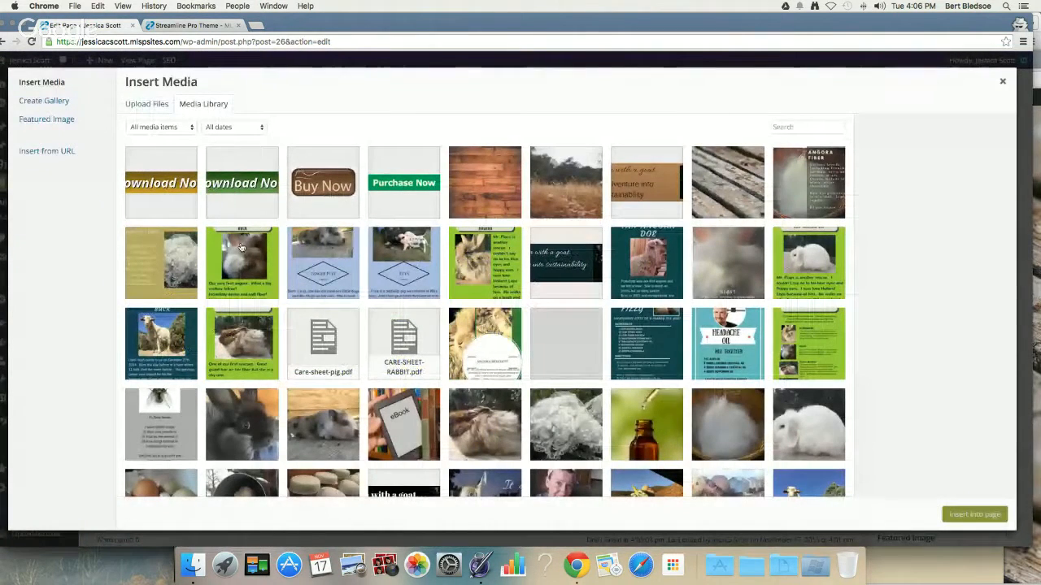
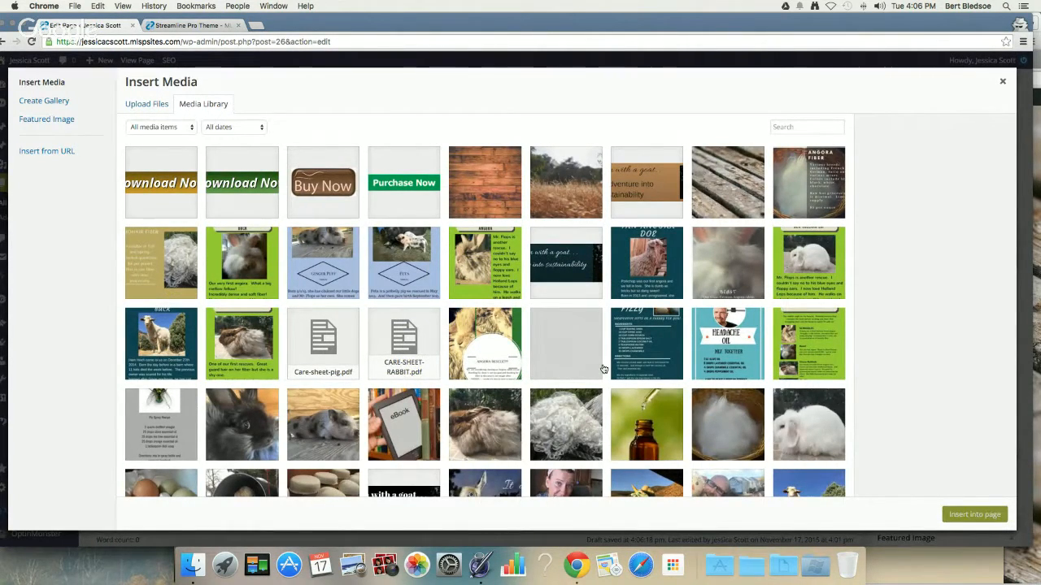
{"action": "scroll", "coordinate": [603, 370], "scroll_direction": "down", "scroll_amount": 1}
{"action": "scroll", "coordinate": [604, 370], "scroll_direction": "down", "scroll_amount": 5}
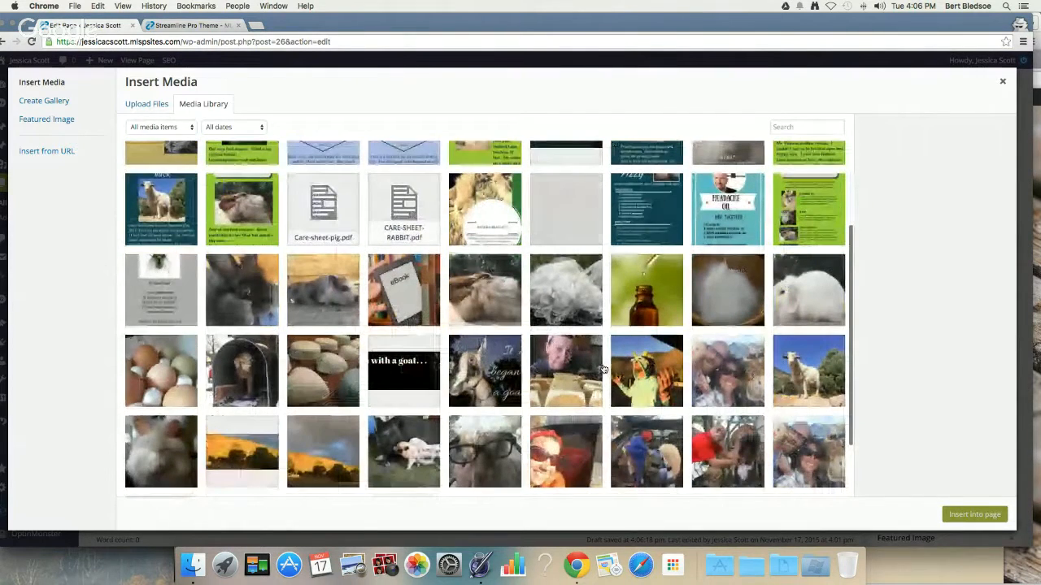
{"action": "scroll", "coordinate": [603, 370], "scroll_direction": "up", "scroll_amount": 5}
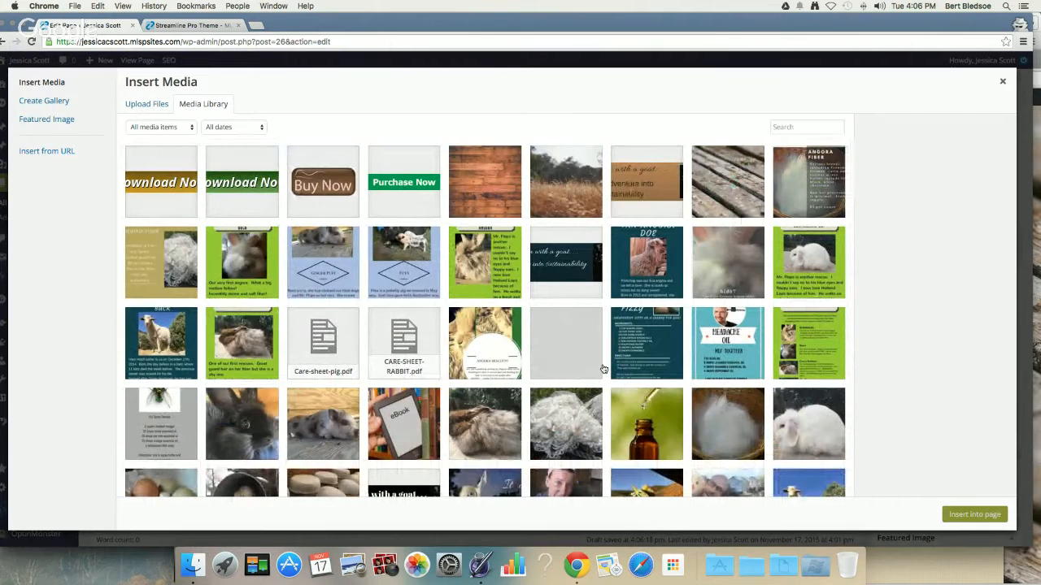
{"action": "scroll", "coordinate": [604, 370], "scroll_direction": "down", "scroll_amount": 3}
{"action": "scroll", "coordinate": [603, 370], "scroll_direction": "up", "scroll_amount": 3}
{"action": "scroll", "coordinate": [603, 370], "scroll_direction": "down", "scroll_amount": 5}
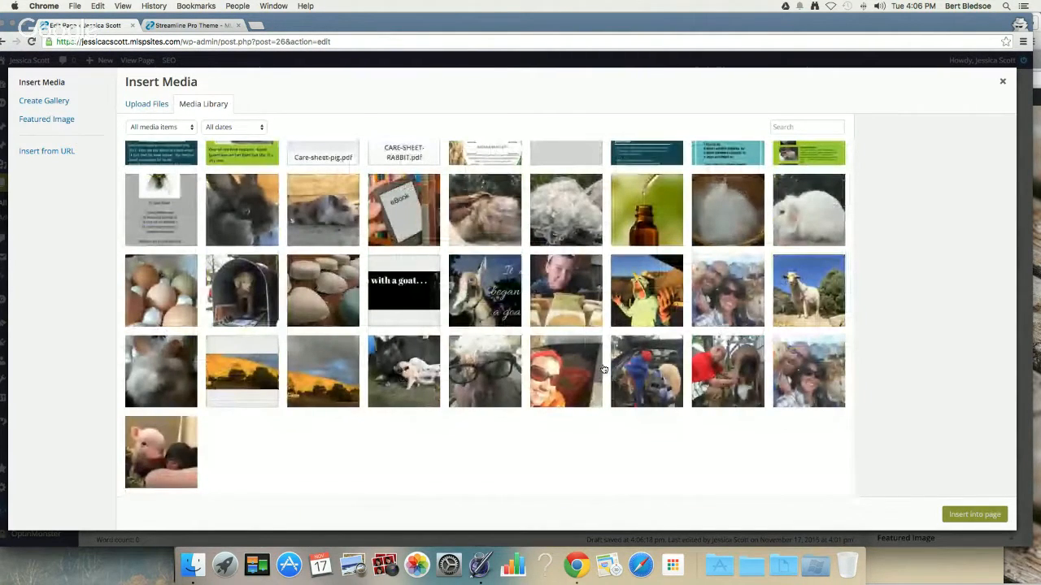
{"action": "scroll", "coordinate": [604, 370], "scroll_direction": "up", "scroll_amount": 5}
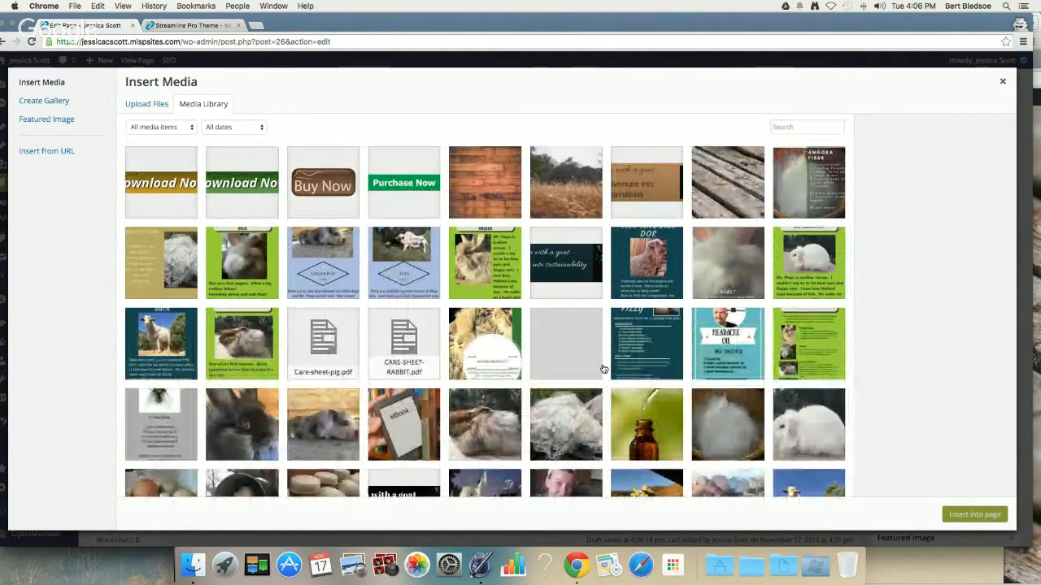
{"action": "scroll", "coordinate": [603, 370], "scroll_direction": "down", "scroll_amount": 2}
{"action": "scroll", "coordinate": [603, 370], "scroll_direction": "down", "scroll_amount": 3}
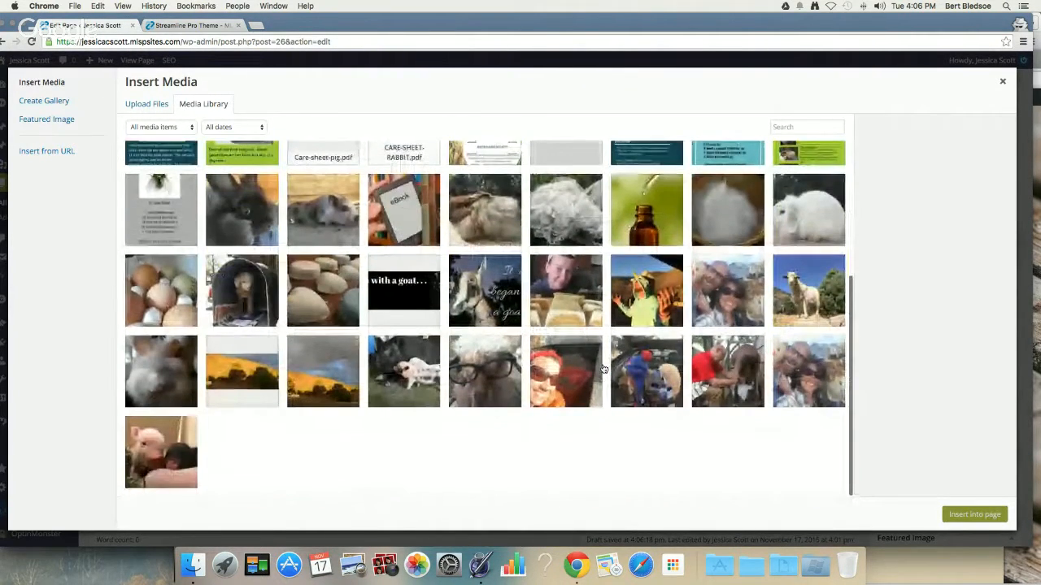
{"action": "scroll", "coordinate": [603, 370], "scroll_direction": "up", "scroll_amount": 5}
{"action": "left_click", "coordinate": [1002, 82]}
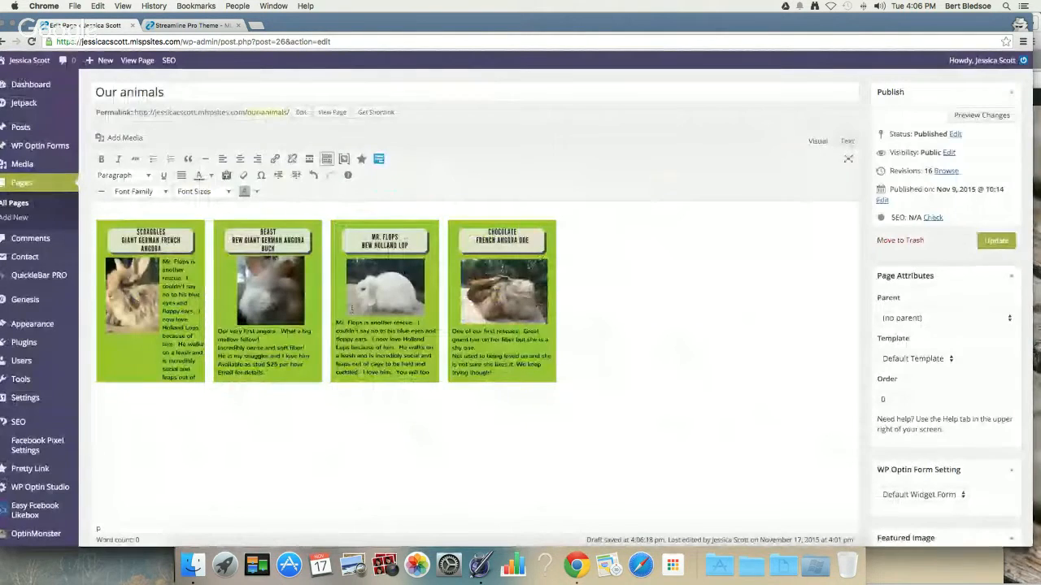
Insert Feta.jpg from the media library beside the Ginger Puff card and place the Hamhoch card on the row below
{"action": "scroll", "coordinate": [331, 315], "scroll_direction": "down", "scroll_amount": 5}
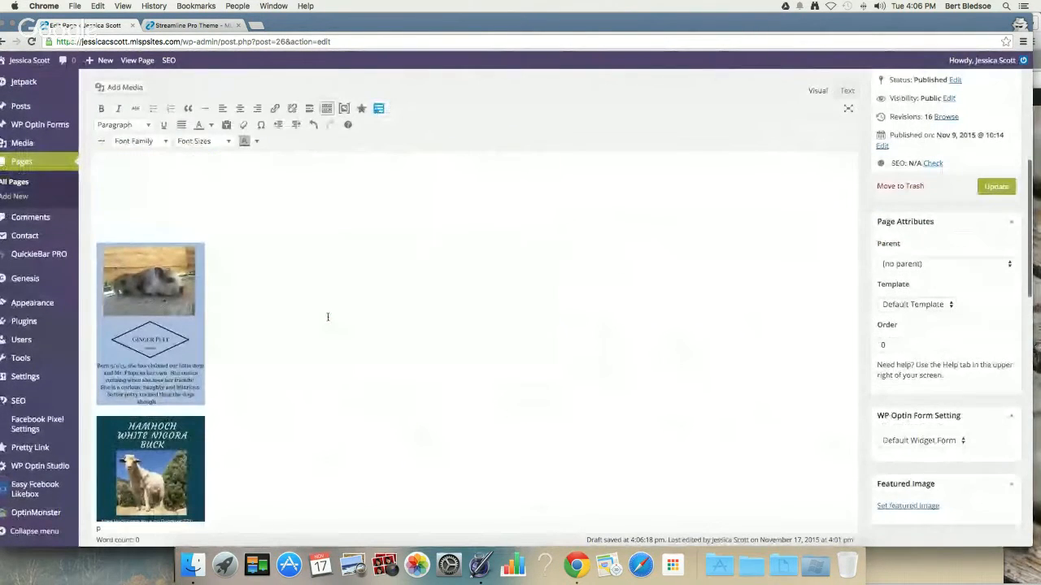
{"action": "right_click", "coordinate": [212, 249]}
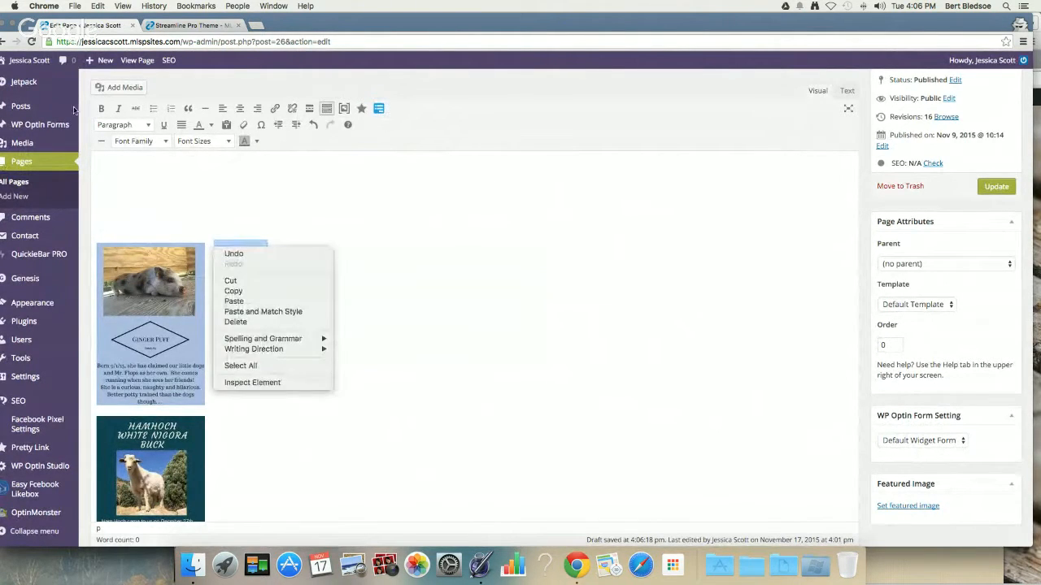
{"action": "left_click", "coordinate": [103, 91]}
{"action": "left_click", "coordinate": [104, 91]}
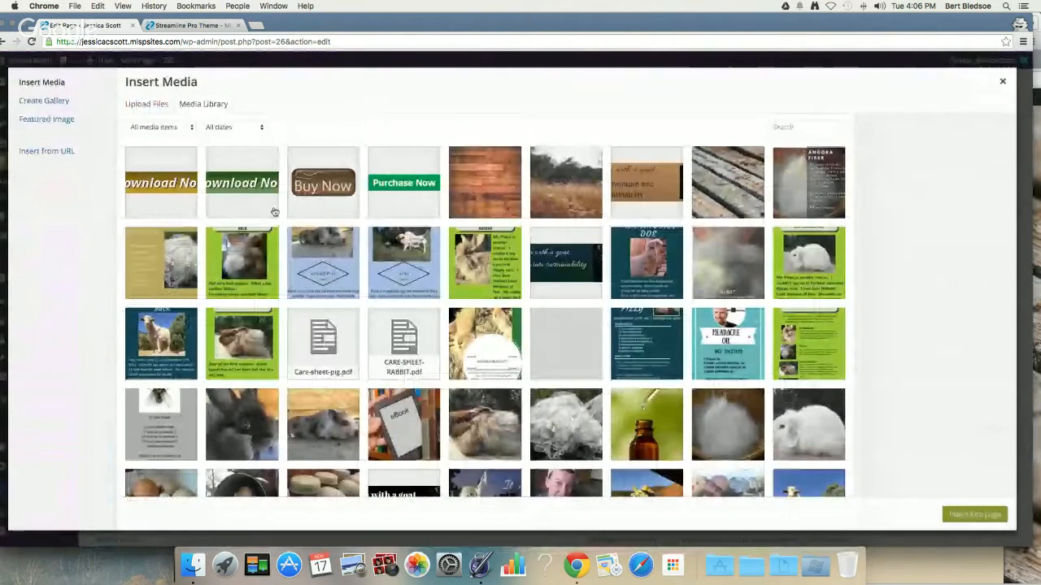
{"action": "left_click", "coordinate": [333, 229]}
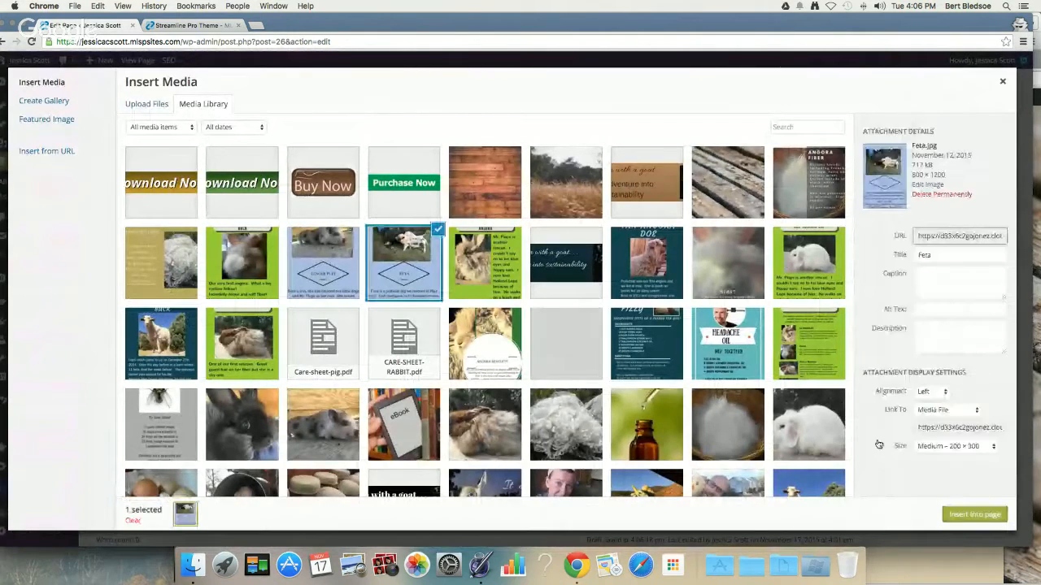
{"action": "left_click", "coordinate": [947, 511]}
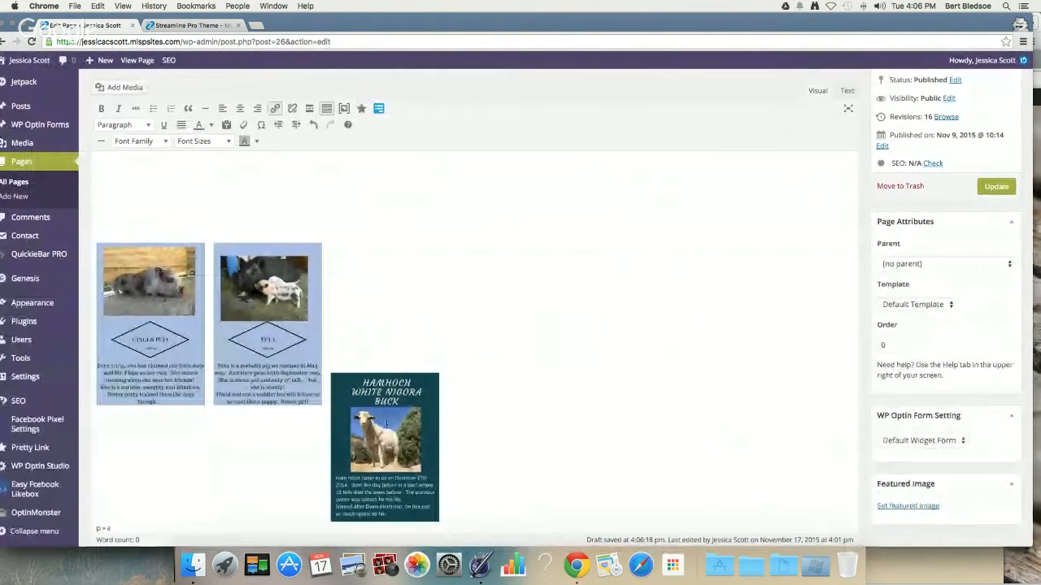
{"action": "left_click", "coordinate": [331, 362]}
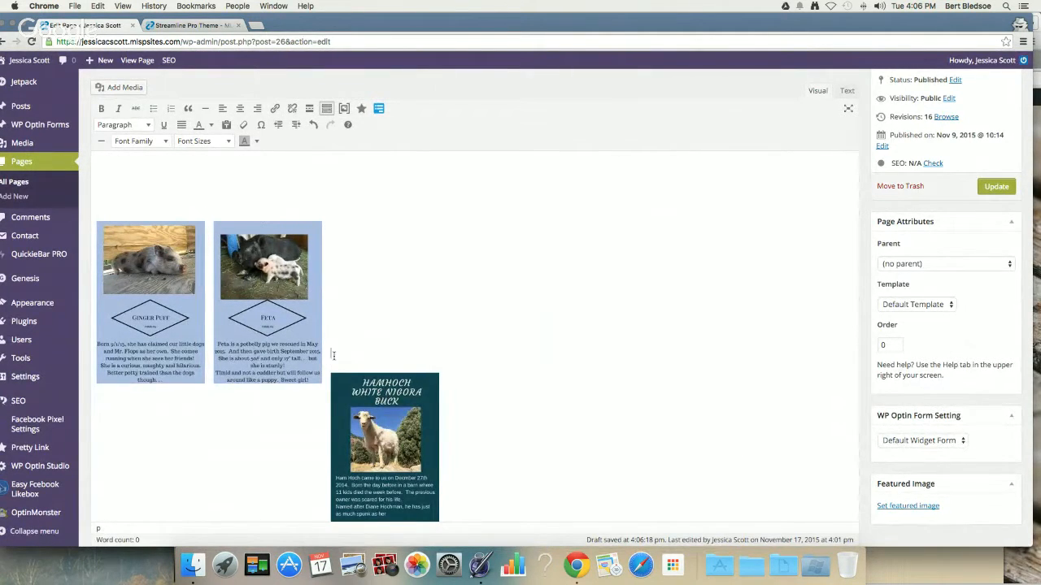
{"action": "scroll", "coordinate": [346, 407], "scroll_direction": "down", "scroll_amount": 4}
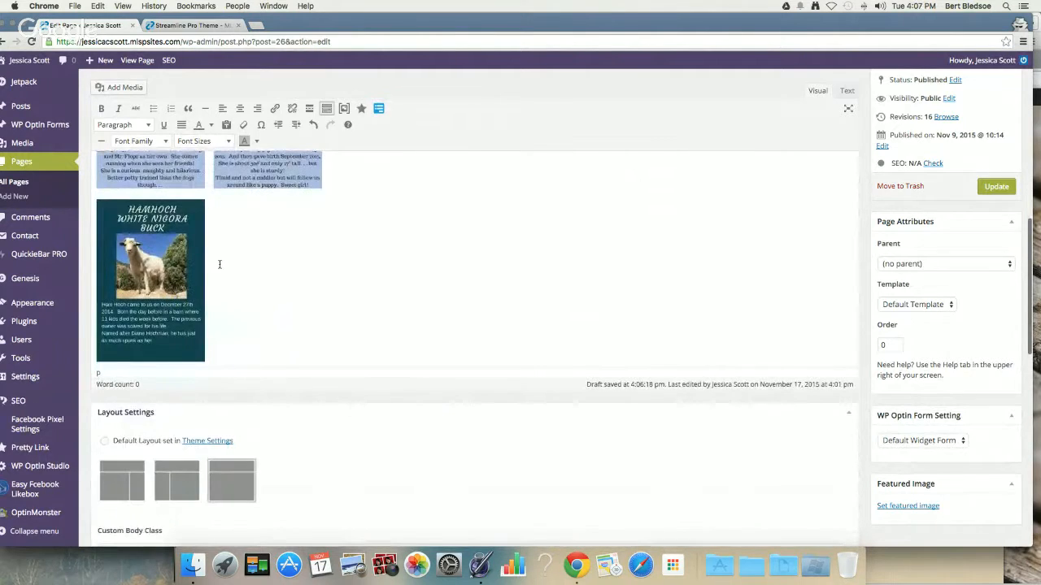
Insert Porkchop.jpg from the media library beside the Hamhoch card
{"action": "right_click", "coordinate": [218, 222]}
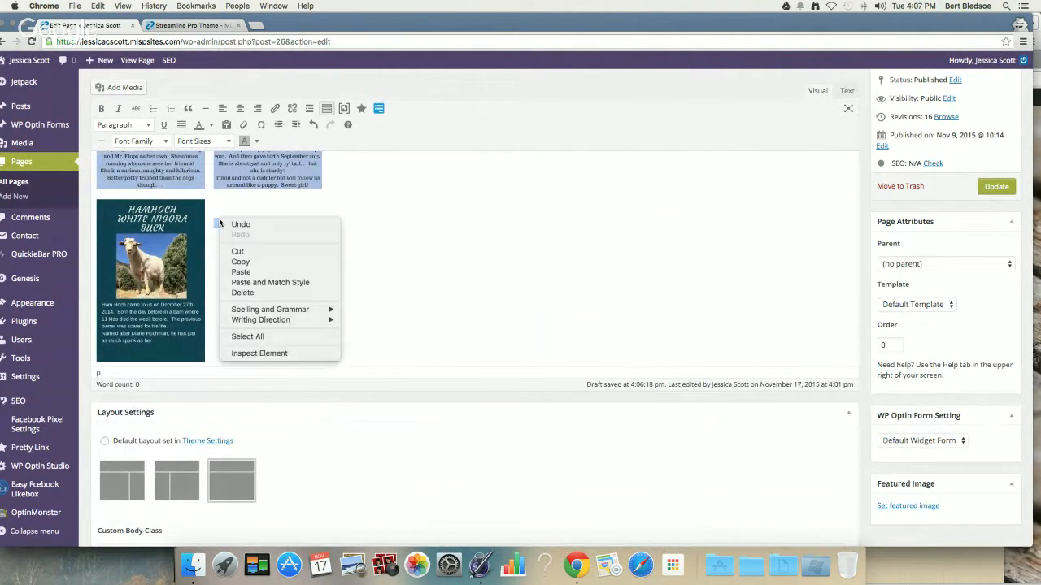
{"action": "left_click", "coordinate": [125, 89]}
{"action": "left_click", "coordinate": [125, 89]}
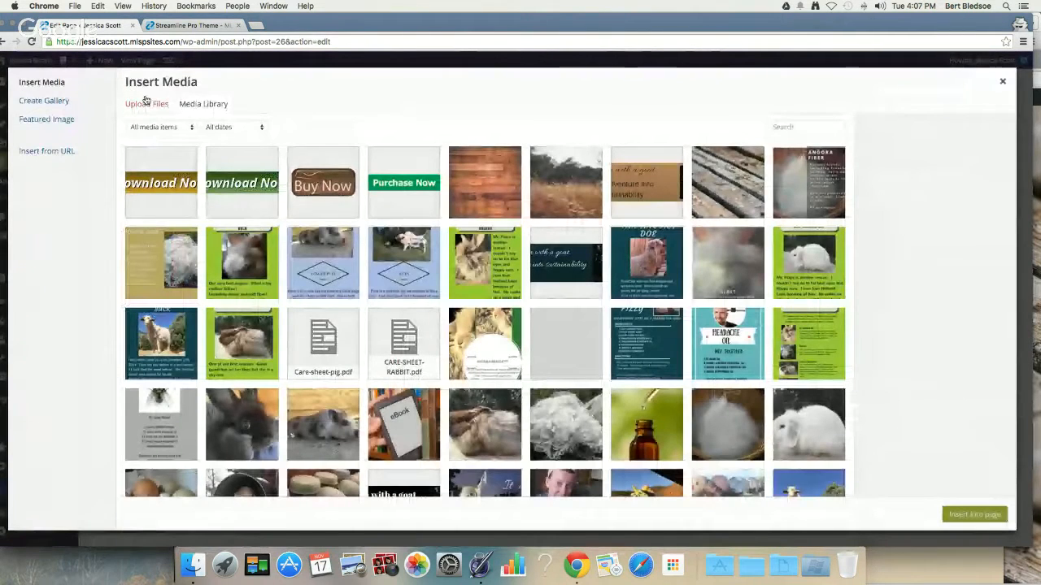
{"action": "left_click", "coordinate": [646, 275]}
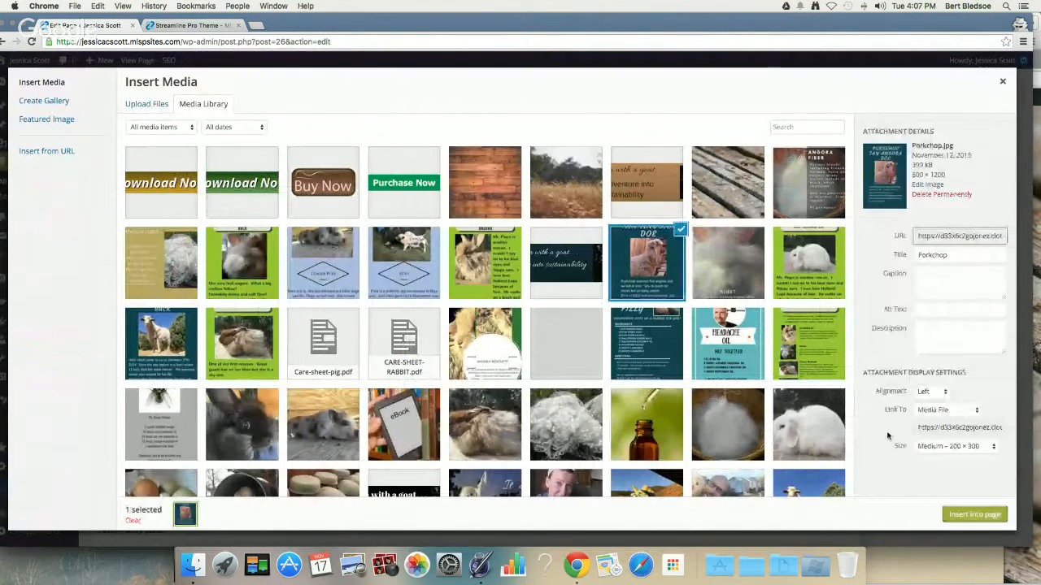
{"action": "left_click", "coordinate": [973, 514]}
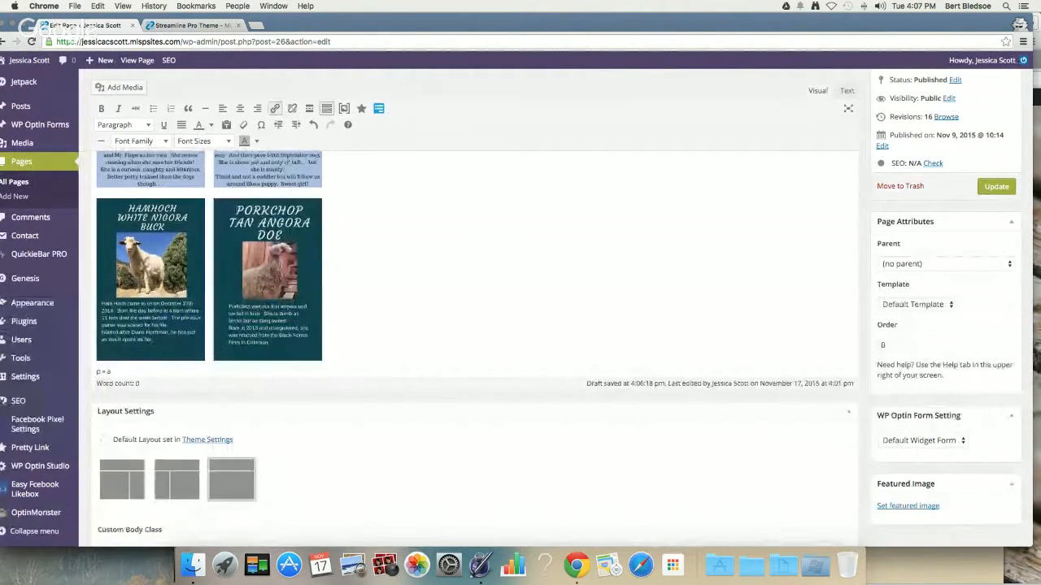
Place the insertion point on the blank line below the green rabbit cards and open the media library
{"action": "scroll", "coordinate": [454, 262], "scroll_direction": "up", "scroll_amount": 6}
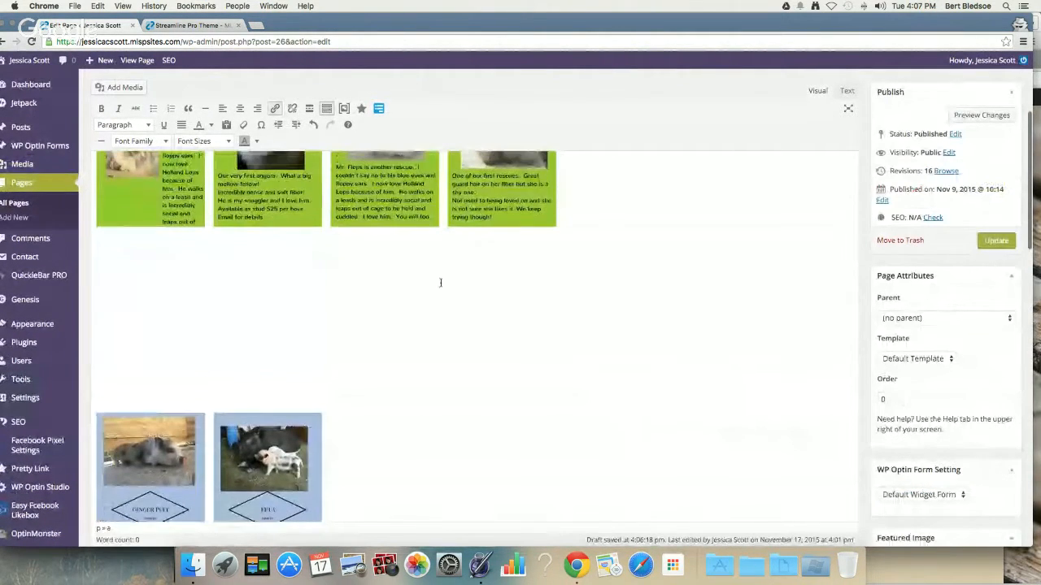
{"action": "left_click", "coordinate": [101, 262]}
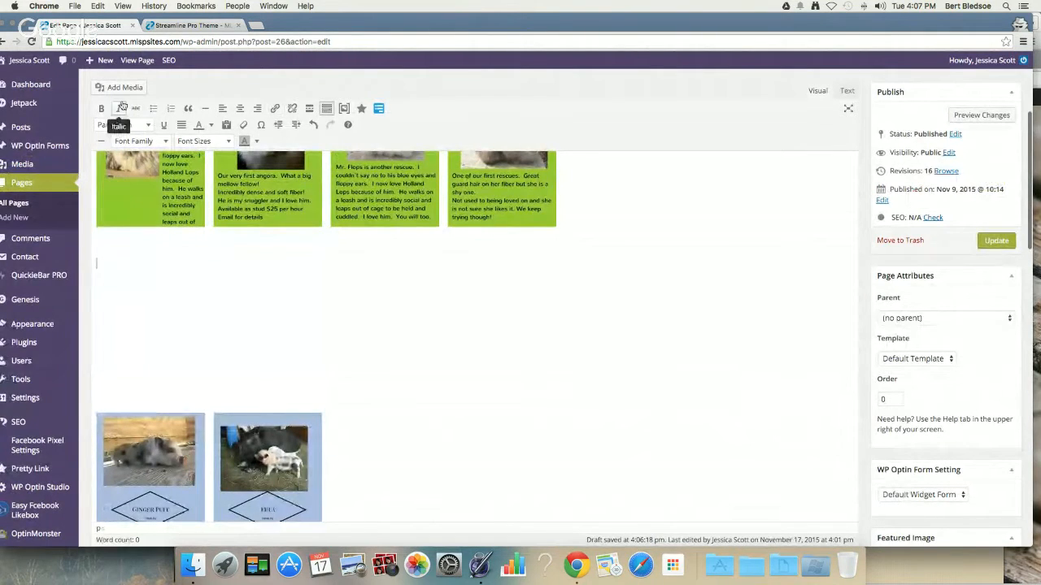
{"action": "scroll", "coordinate": [192, 250], "scroll_direction": "down", "scroll_amount": 1}
{"action": "scroll", "coordinate": [240, 306], "scroll_direction": "up", "scroll_amount": 10}
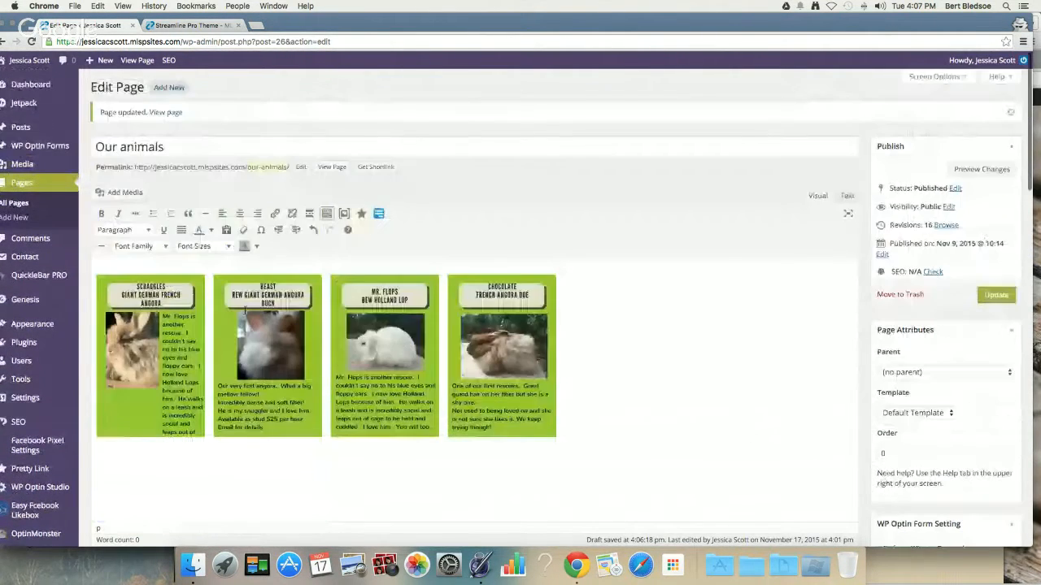
{"action": "left_click", "coordinate": [132, 195]}
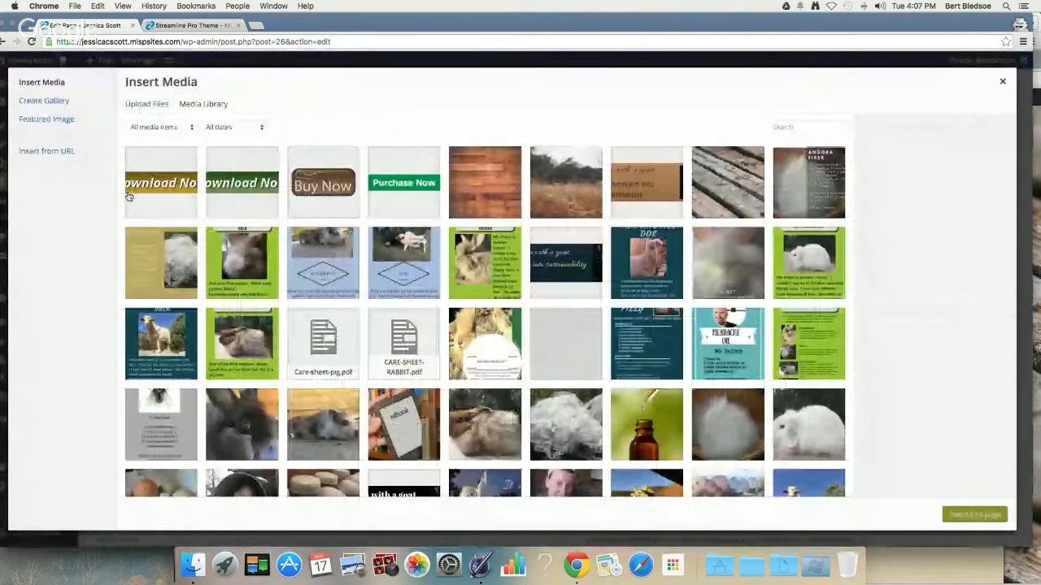
Look through the media library for the Angora Rescue card and filter the library to images only
{"action": "left_click", "coordinate": [815, 342]}
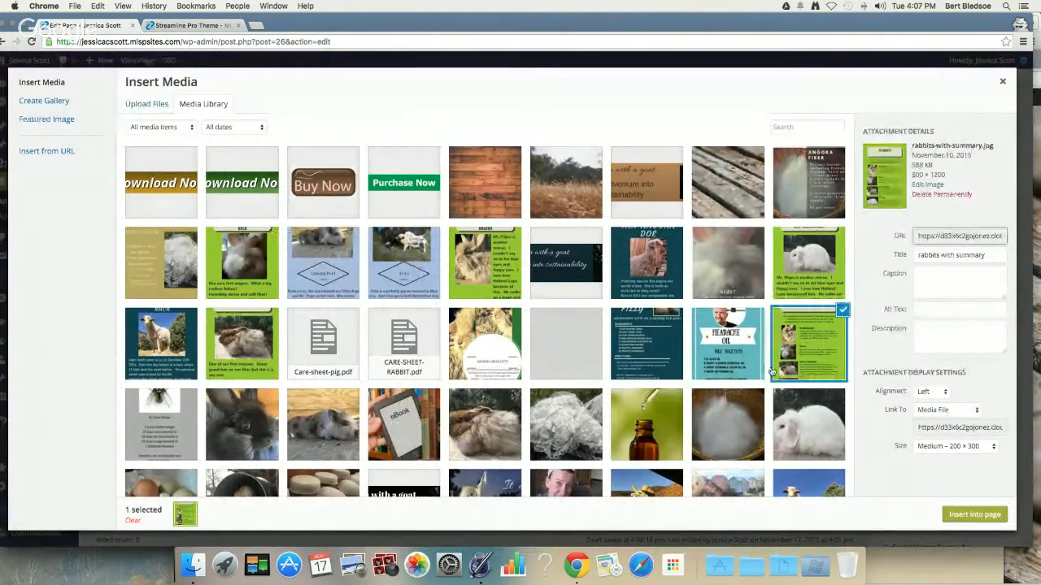
{"action": "scroll", "coordinate": [465, 376], "scroll_direction": "down", "scroll_amount": 3}
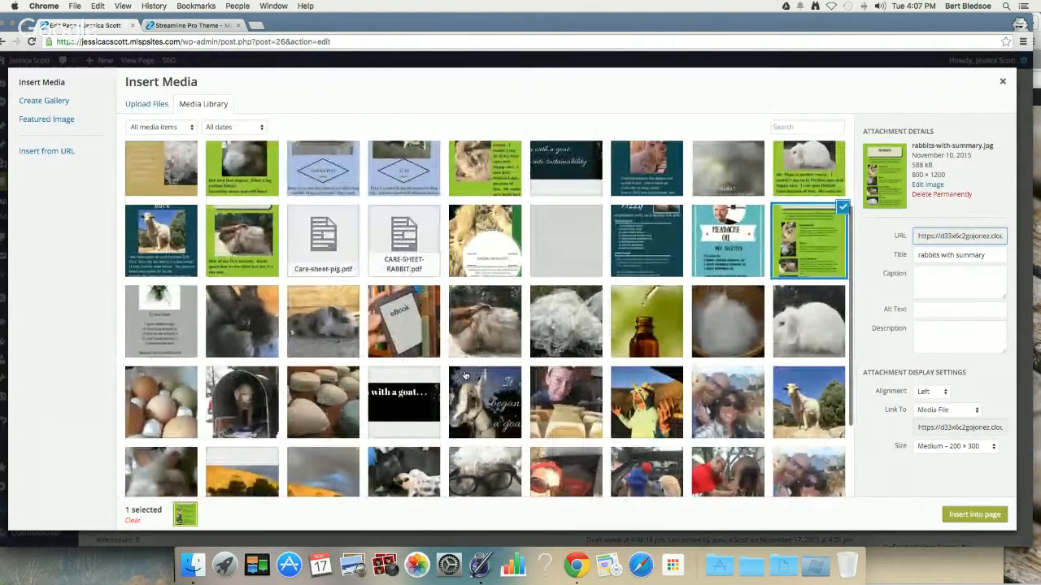
{"action": "scroll", "coordinate": [242, 432], "scroll_direction": "down", "scroll_amount": 3}
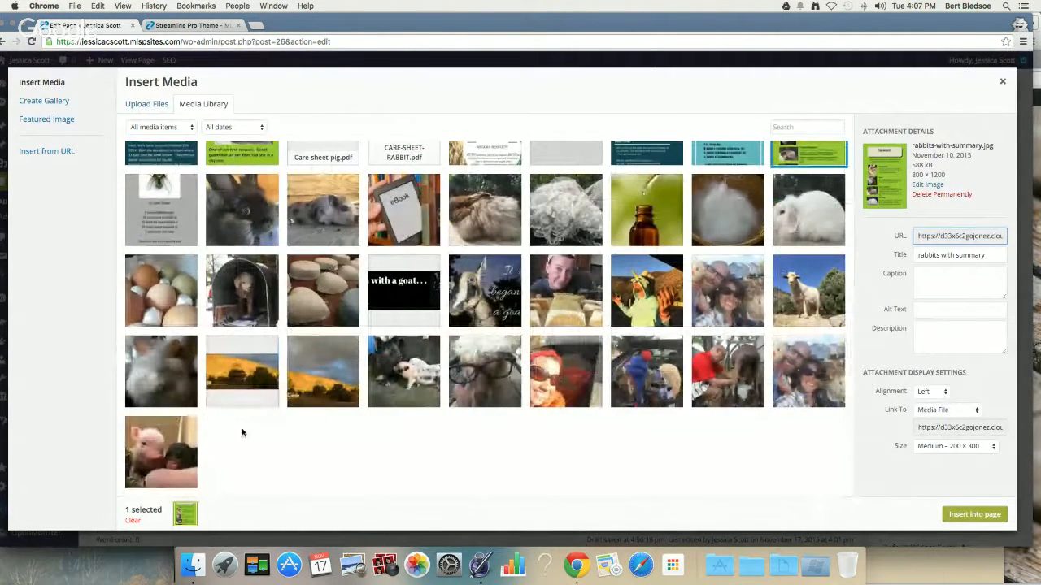
{"action": "scroll", "coordinate": [241, 433], "scroll_direction": "up", "scroll_amount": 6}
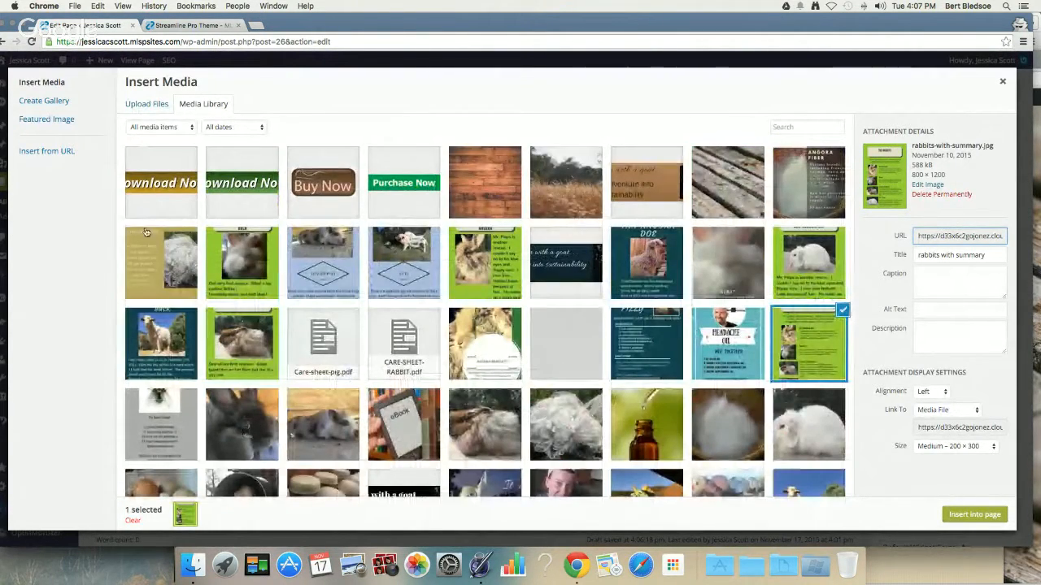
{"action": "left_click", "coordinate": [157, 128]}
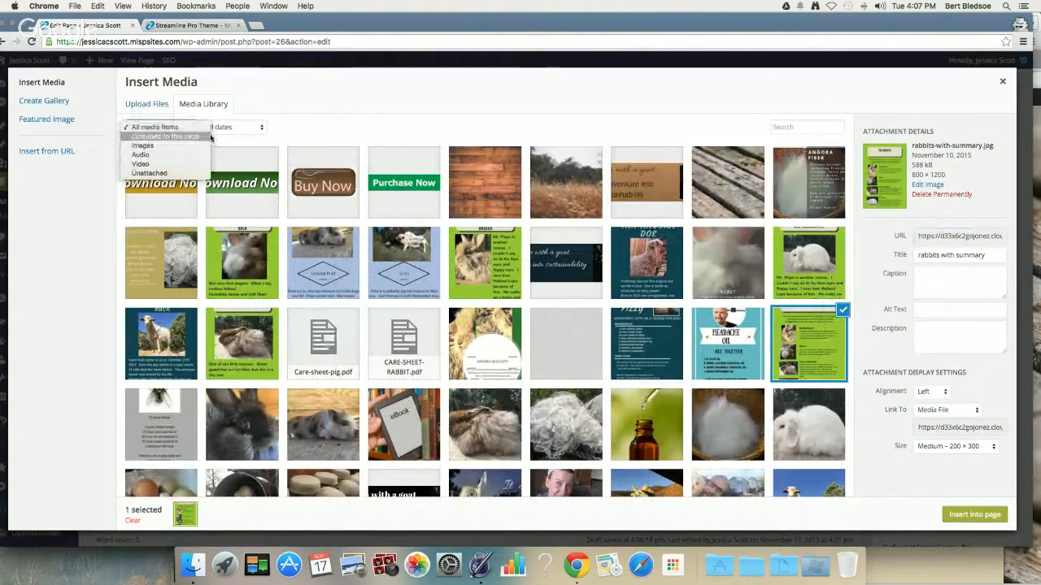
{"action": "left_click", "coordinate": [170, 145]}
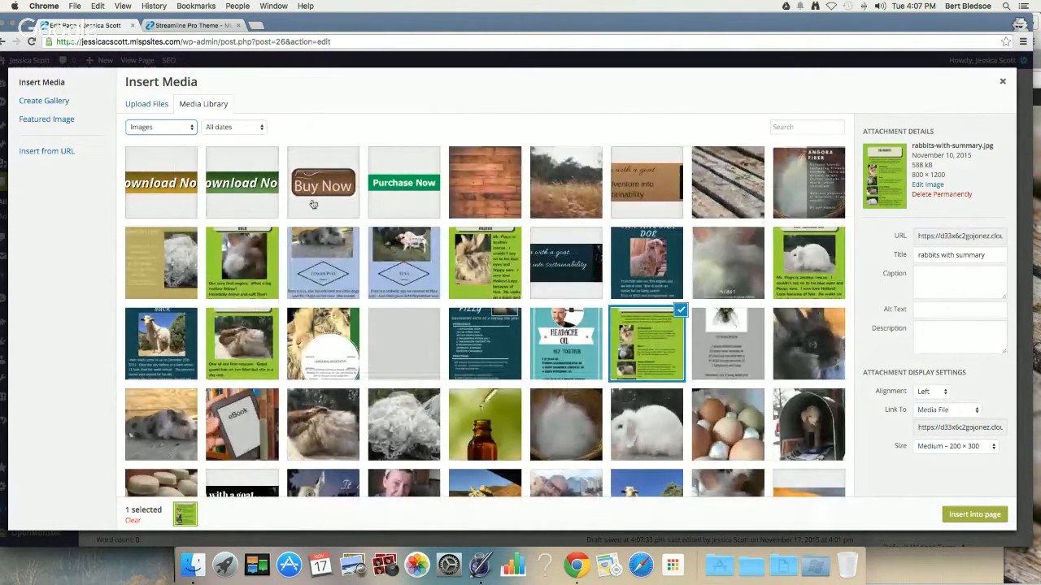
Insert rabbit-rescue.jpg on its own row below the four green rabbit cards
{"action": "scroll", "coordinate": [315, 205], "scroll_direction": "down", "scroll_amount": 3}
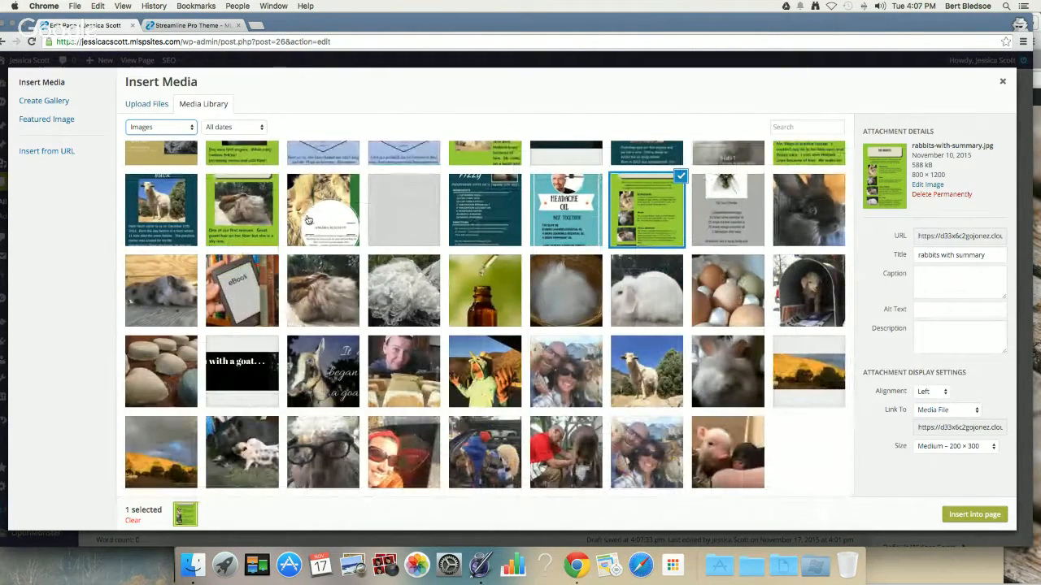
{"action": "scroll", "coordinate": [309, 217], "scroll_direction": "up", "scroll_amount": 1}
{"action": "scroll", "coordinate": [308, 220], "scroll_direction": "up", "scroll_amount": 1}
{"action": "scroll", "coordinate": [308, 219], "scroll_direction": "up", "scroll_amount": 2}
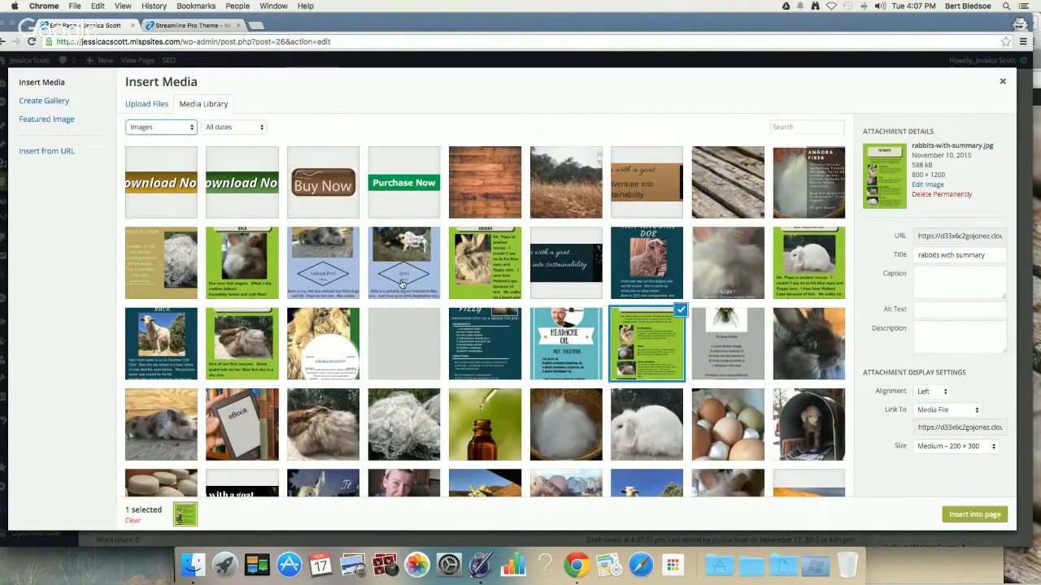
{"action": "left_click", "coordinate": [352, 351]}
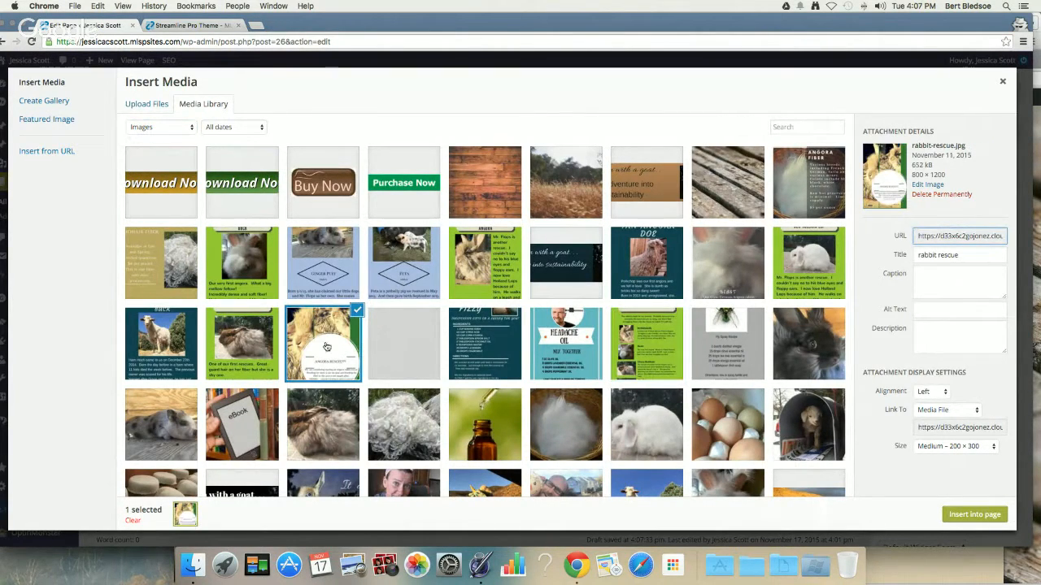
{"action": "left_click", "coordinate": [974, 514]}
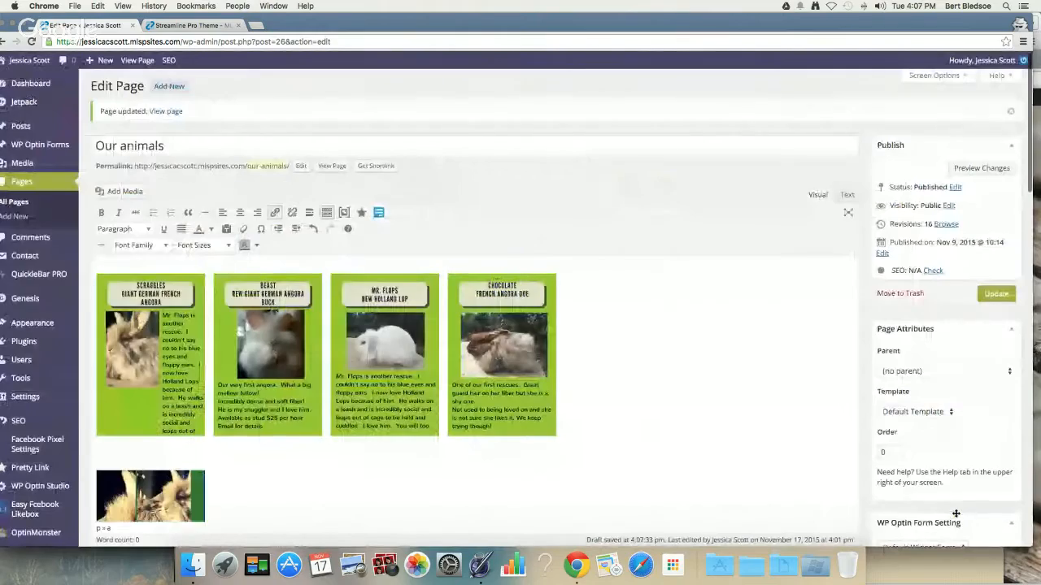
Separate the pig row from the goat row with a blank line and update the page
{"action": "scroll", "coordinate": [472, 461], "scroll_direction": "down", "scroll_amount": 3}
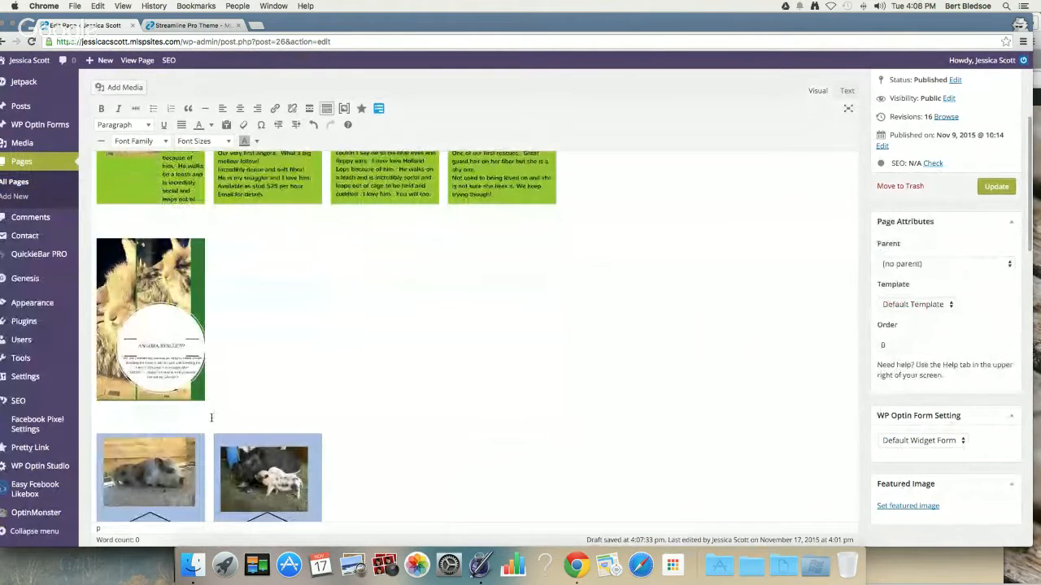
{"action": "scroll", "coordinate": [252, 329], "scroll_direction": "down", "scroll_amount": 4}
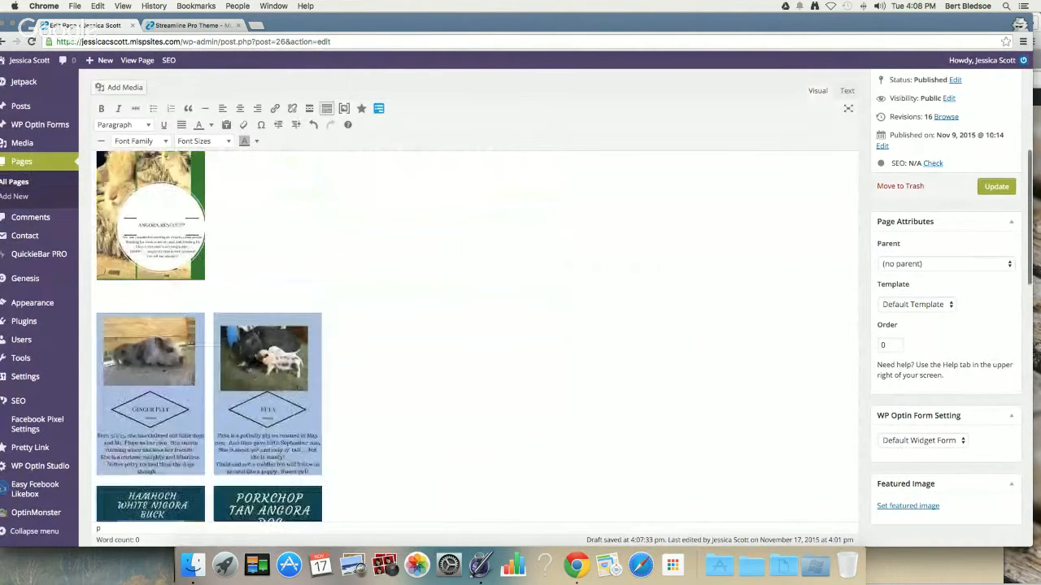
{"action": "scroll", "coordinate": [342, 437], "scroll_direction": "down", "scroll_amount": 1}
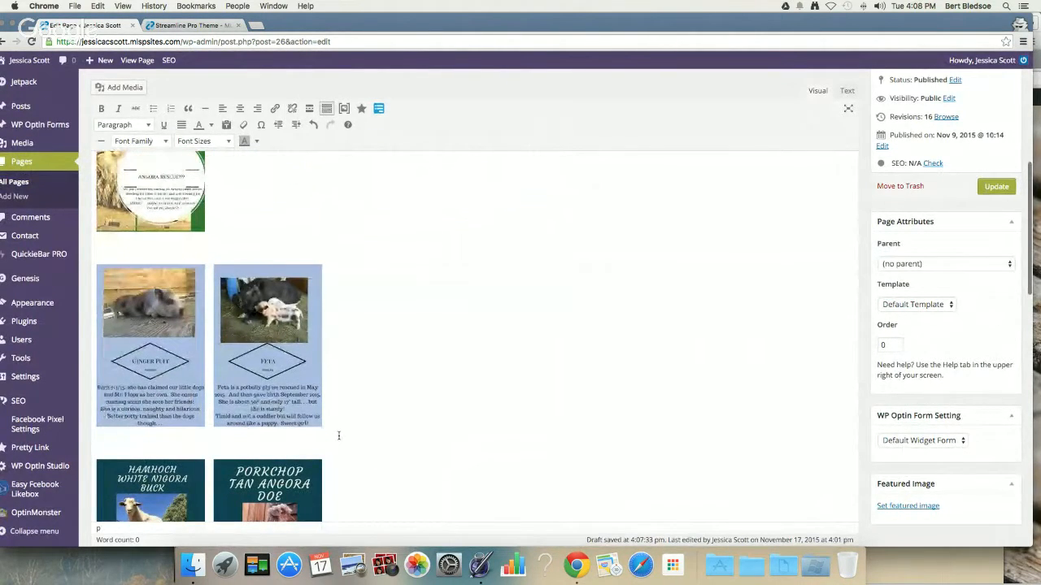
{"action": "left_click", "coordinate": [997, 194]}
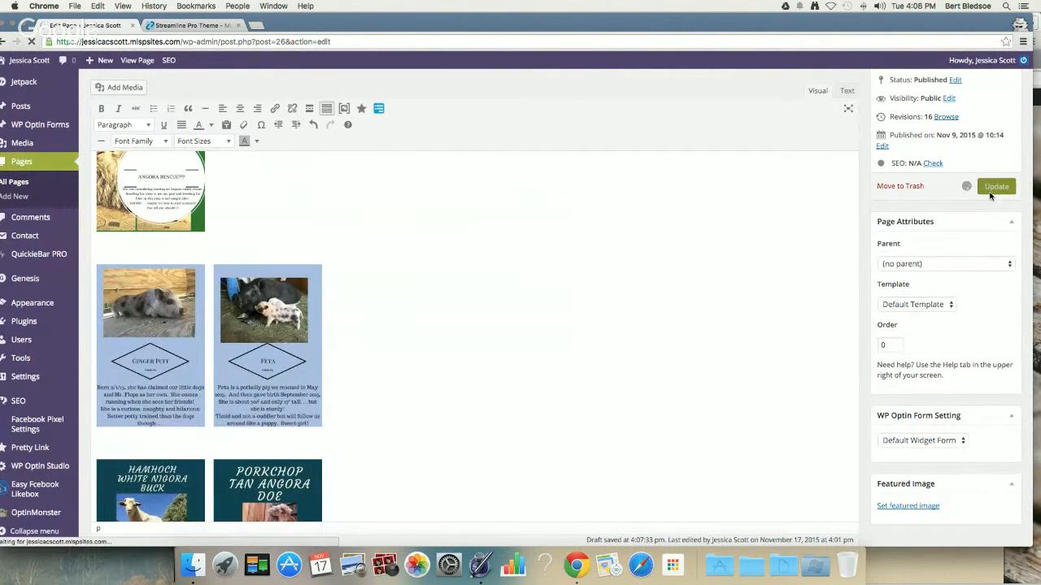
Switch to the browser window with the live Our animals page and reload it
{"action": "key", "text": "ctrl+Up"}
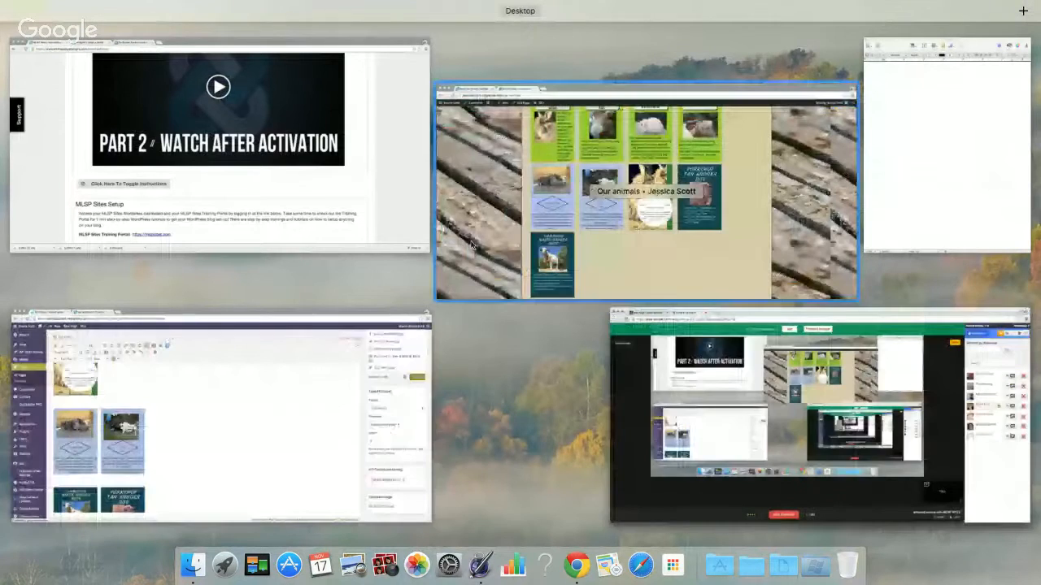
{"action": "left_click", "coordinate": [337, 355]}
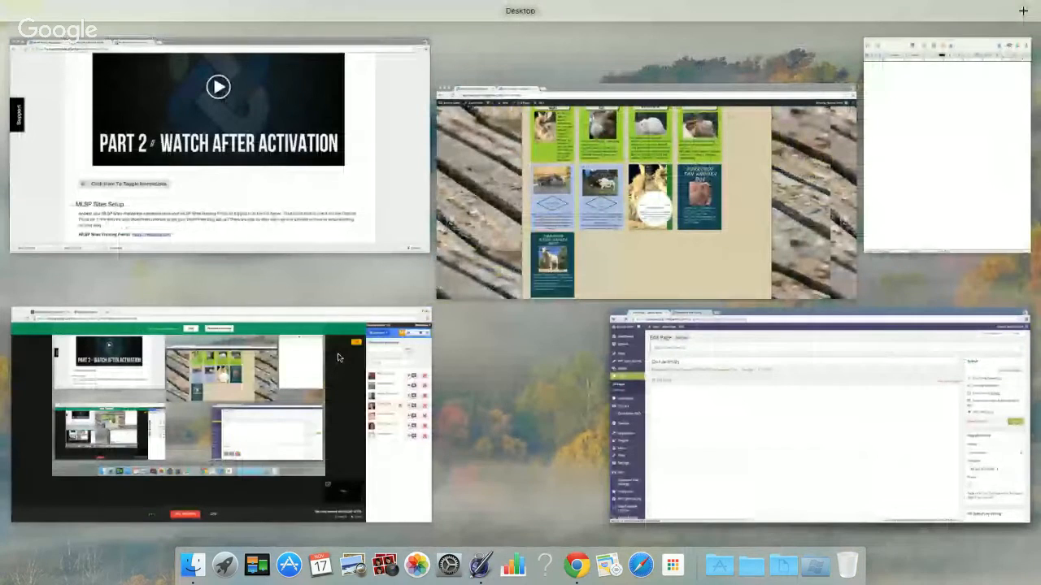
{"action": "left_click", "coordinate": [614, 264]}
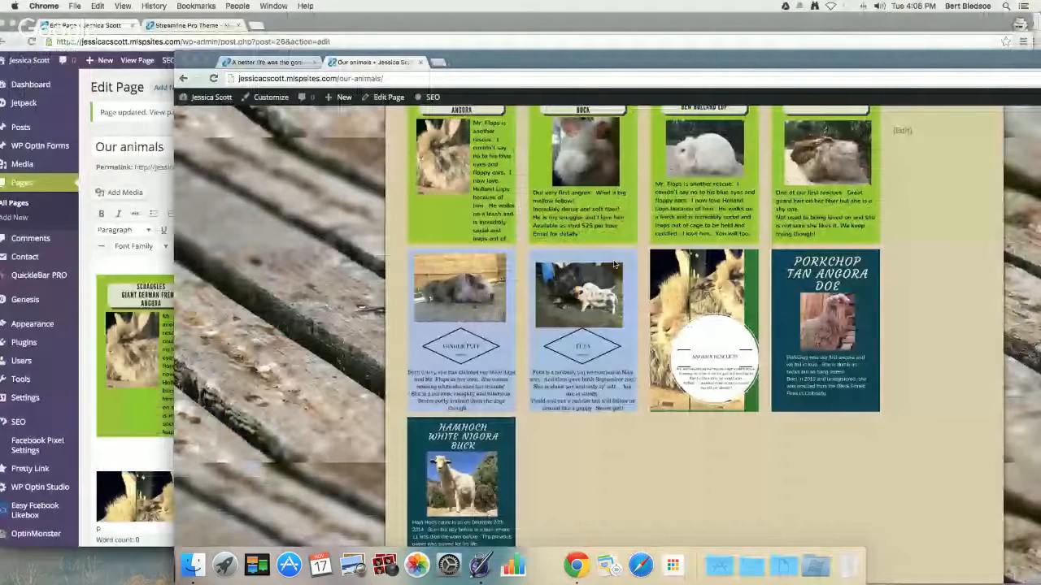
{"action": "key", "text": "super+r"}
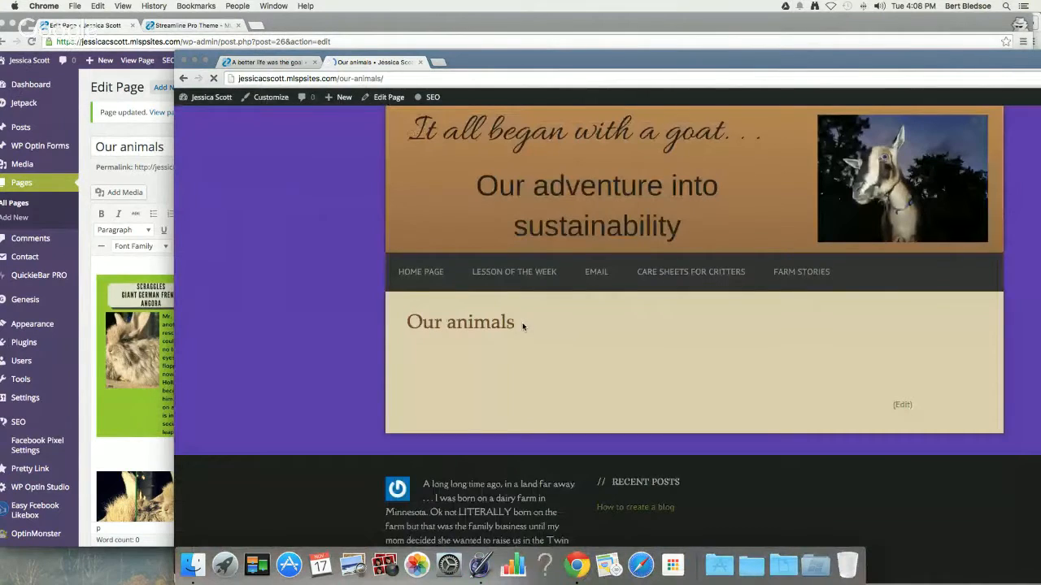
Examine how the rabbit, pig and goat cards are arranged in rows on the live page
{"action": "scroll", "coordinate": [455, 323], "scroll_direction": "up", "scroll_amount": 5}
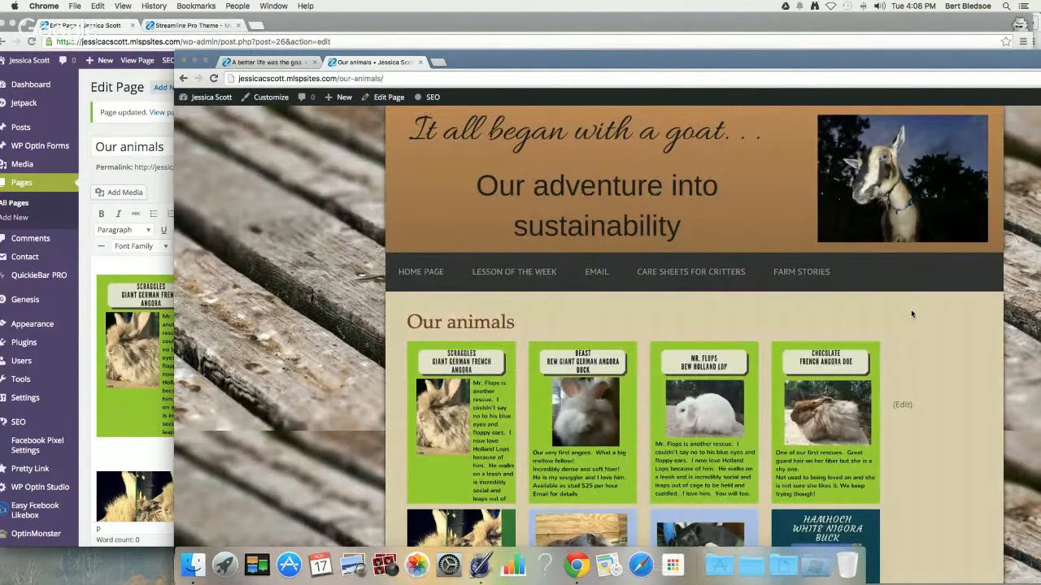
{"action": "scroll", "coordinate": [911, 312], "scroll_direction": "down", "scroll_amount": 2}
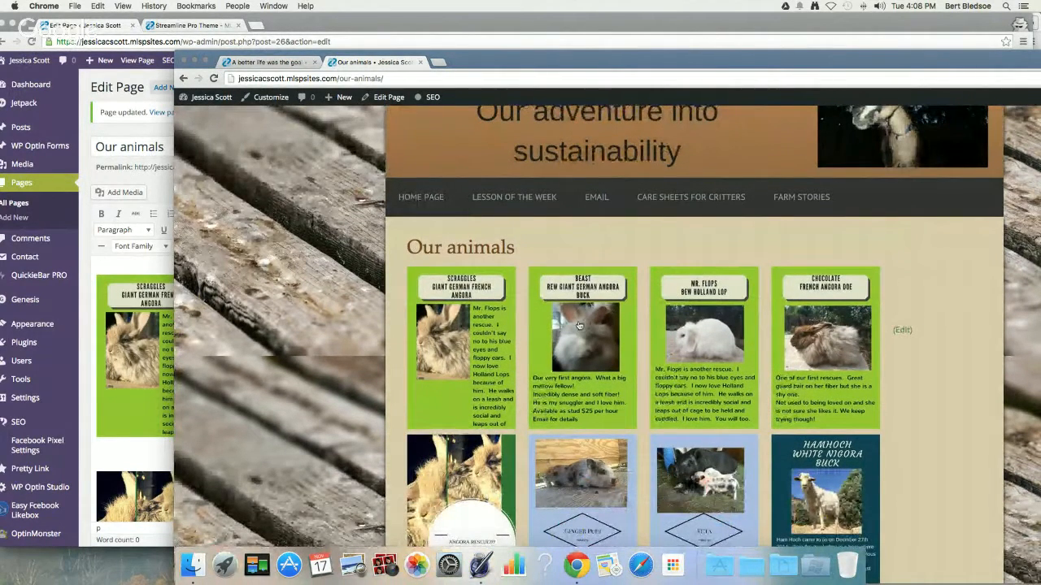
{"action": "scroll", "coordinate": [456, 325], "scroll_direction": "up", "scroll_amount": 2}
{"action": "scroll", "coordinate": [579, 325], "scroll_direction": "down", "scroll_amount": 5}
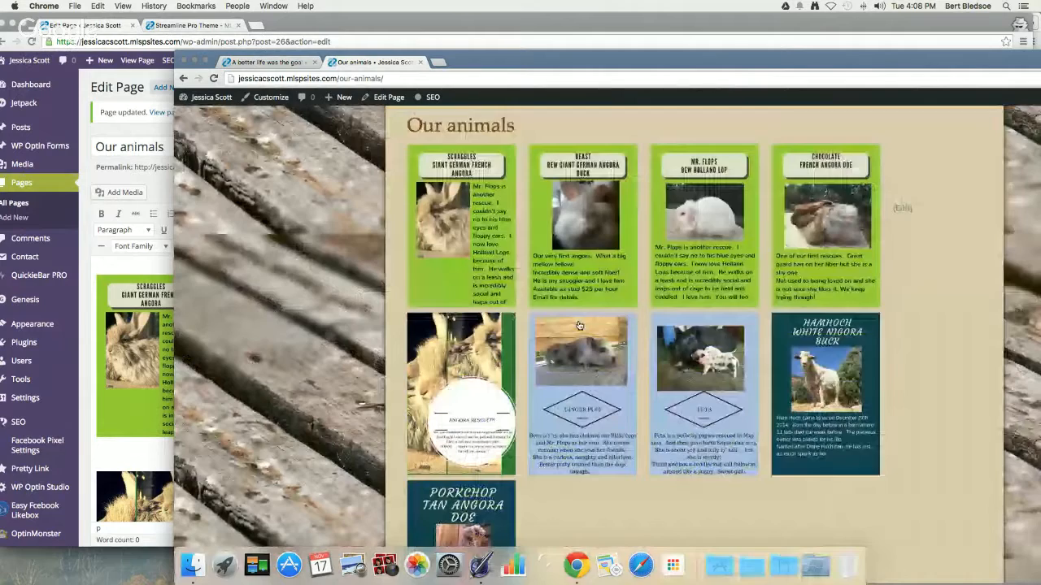
{"action": "scroll", "coordinate": [579, 325], "scroll_direction": "down", "scroll_amount": 3}
{"action": "key", "text": "ctrl+Up"}
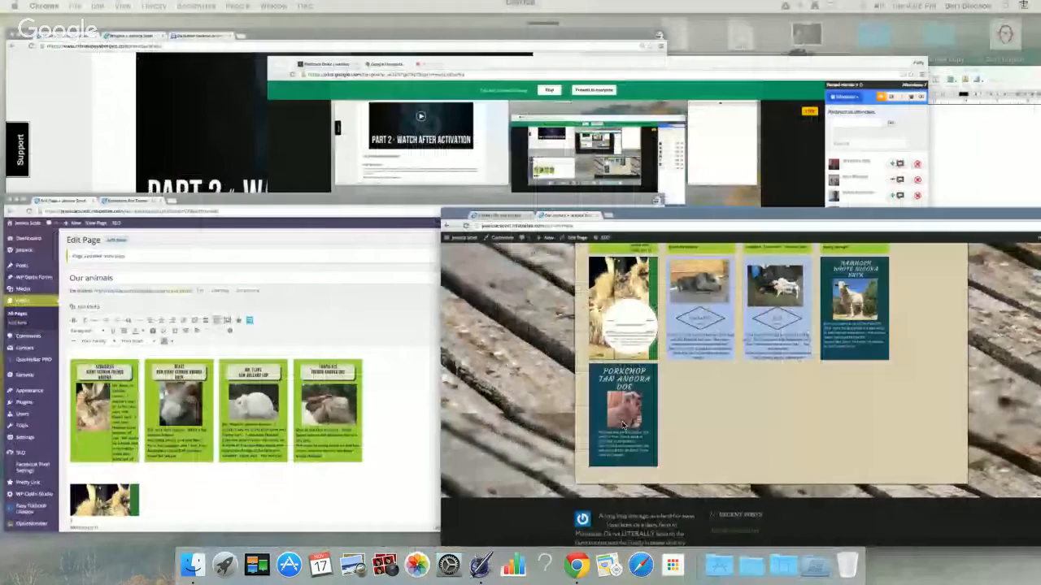
{"action": "left_click", "coordinate": [623, 424]}
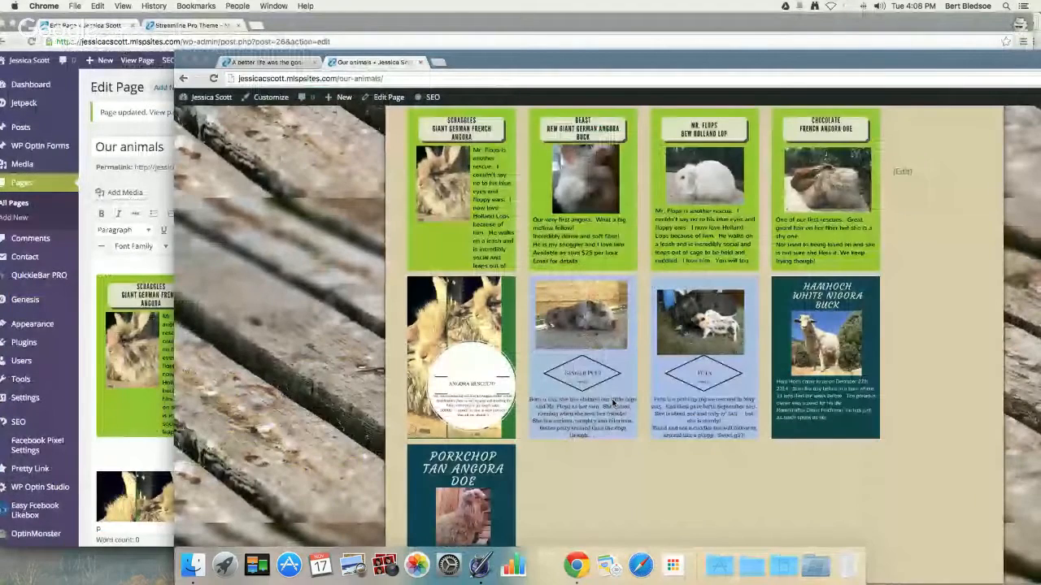
{"action": "scroll", "coordinate": [613, 404], "scroll_direction": "up", "scroll_amount": 3}
{"action": "scroll", "coordinate": [520, 395], "scroll_direction": "down", "scroll_amount": 2}
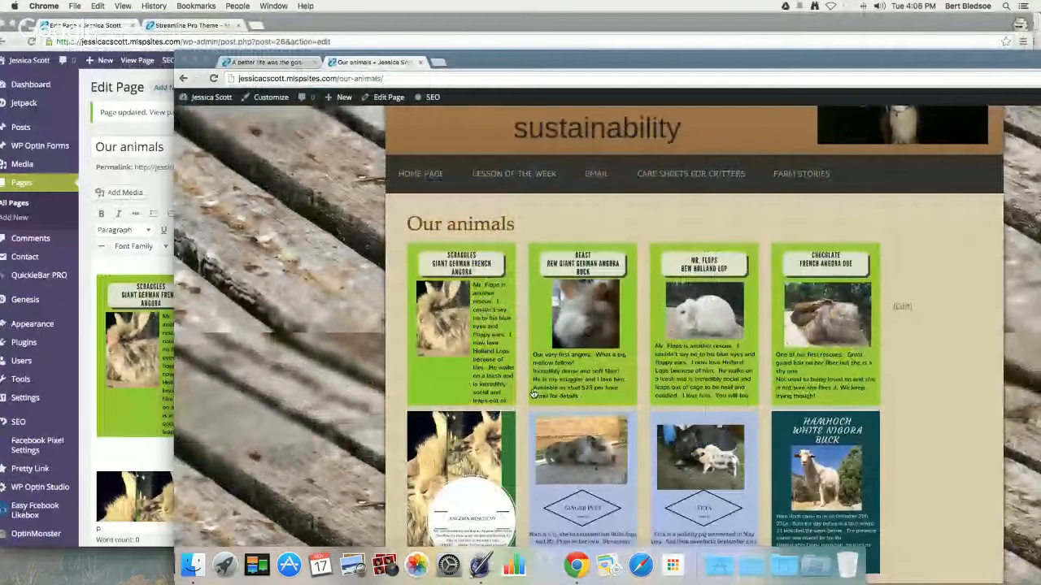
{"action": "scroll", "coordinate": [533, 393], "scroll_direction": "down", "scroll_amount": 2}
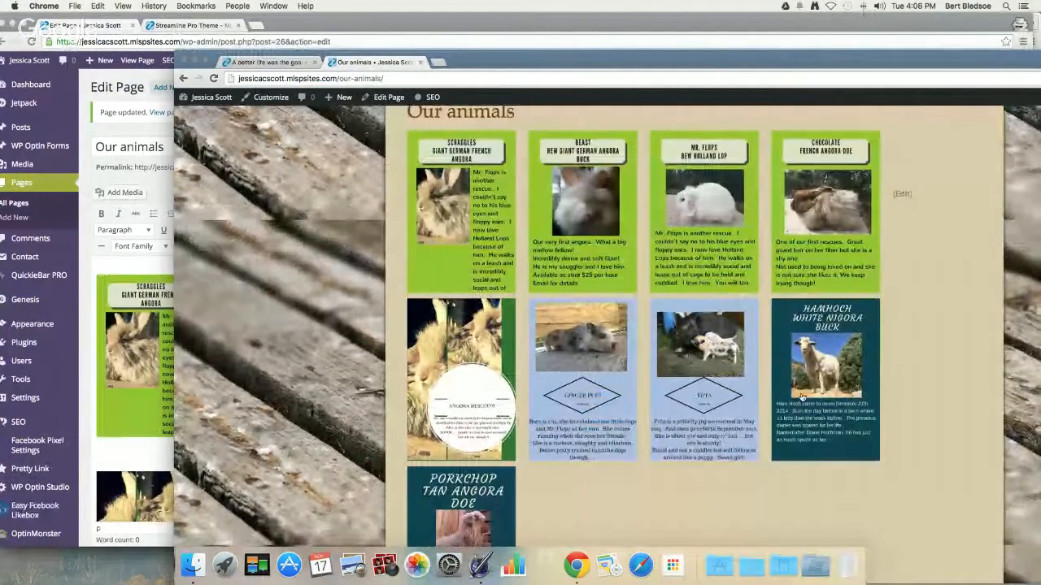
Return to the Our animals page editor and rework the blank lines between the rabbit rescue card and the pig row
{"action": "key", "text": "super+w"}
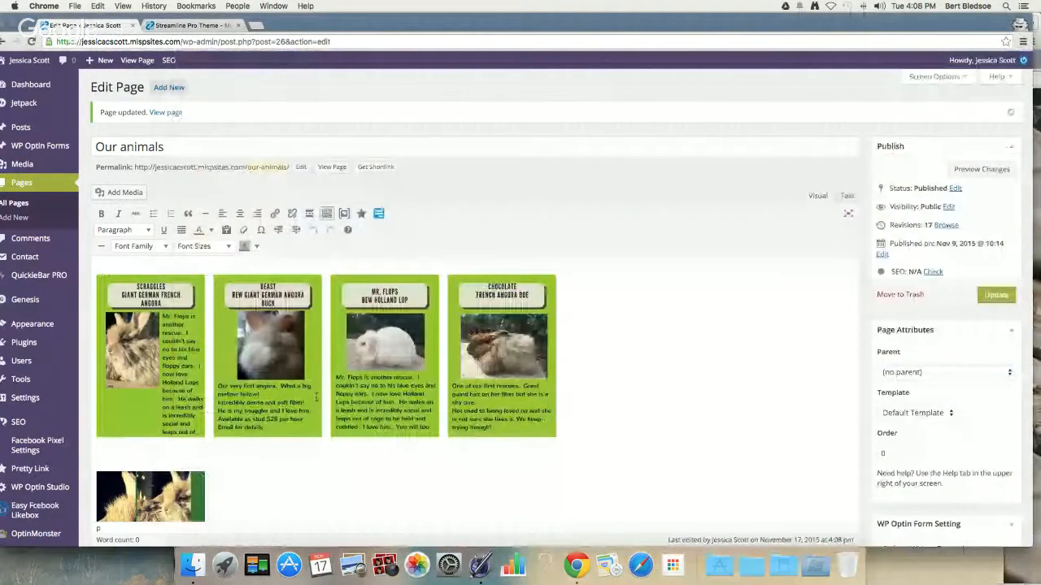
{"action": "scroll", "coordinate": [315, 397], "scroll_direction": "down", "scroll_amount": 3}
{"action": "left_click", "coordinate": [150, 406]}
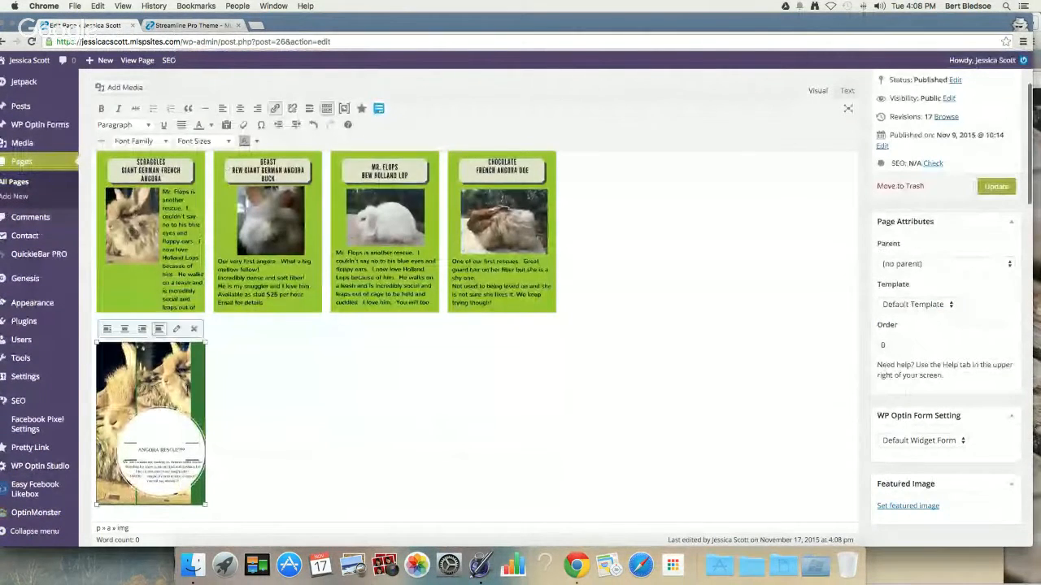
{"action": "key", "text": "ctrl+z"}
{"action": "key", "text": "ctrl+z"}
{"action": "key", "text": "ctrl+z"}
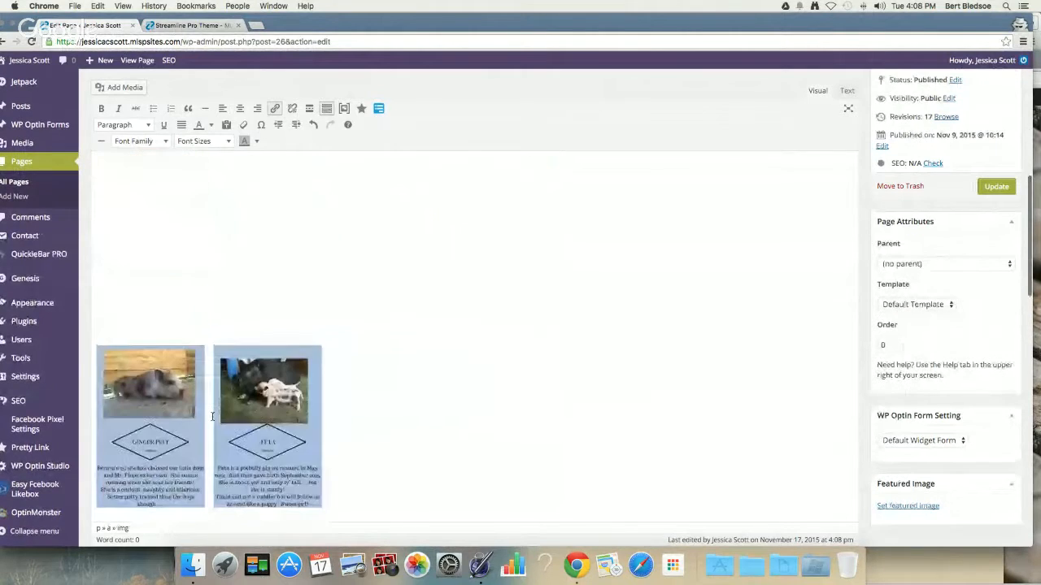
{"action": "key", "text": "ctrl+z"}
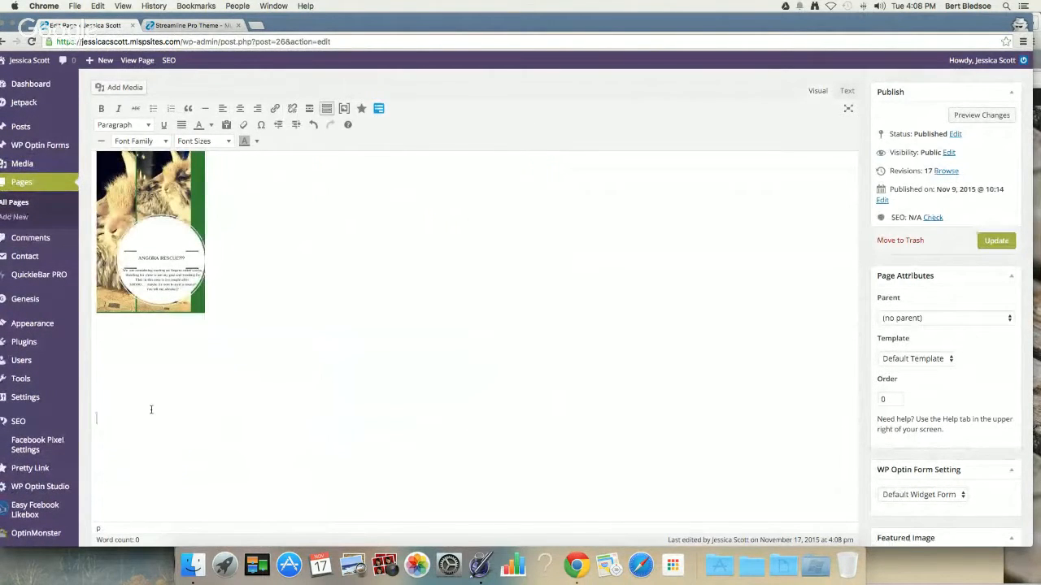
{"action": "key", "text": "ctrl+z"}
{"action": "key", "text": "ctrl+z"}
{"action": "key", "text": "ctrl+z"}
{"action": "key", "text": "ctrl+z"}
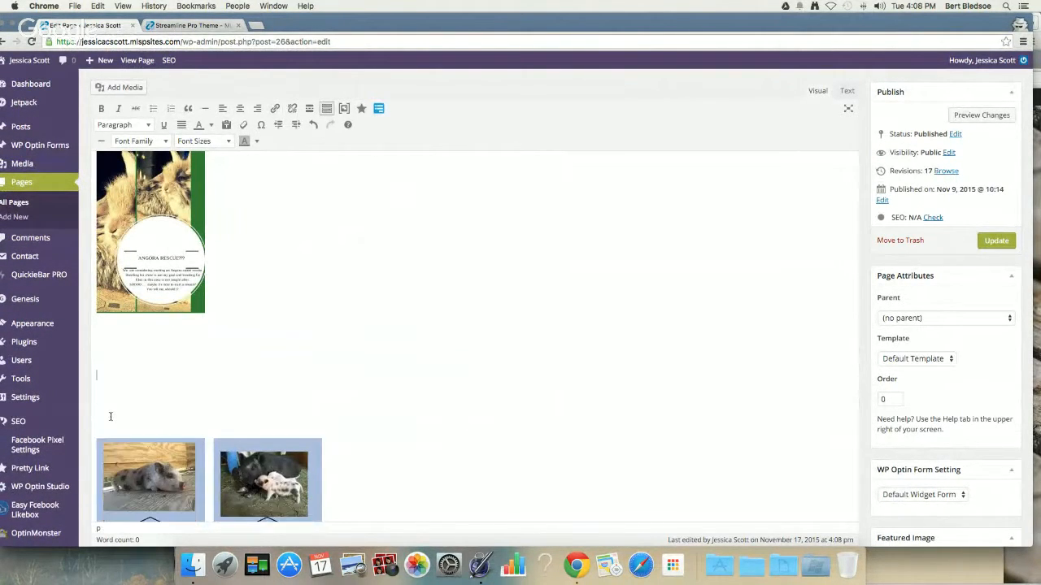
Delete the rabbit rescue card from the row between the green rabbit cards and the pig cards
{"action": "key", "text": "ctrl+z"}
{"action": "key", "text": "ctrl+z"}
{"action": "key", "text": "ctrl+z"}
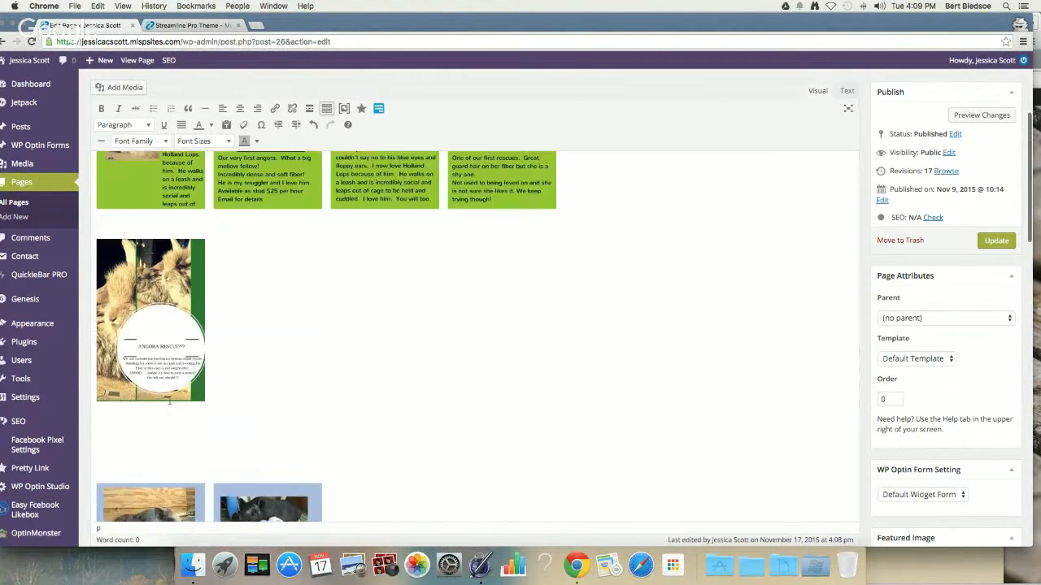
{"action": "key", "text": "ctrl+z"}
{"action": "key", "text": "ctrl+z"}
{"action": "key", "text": "ctrl+z"}
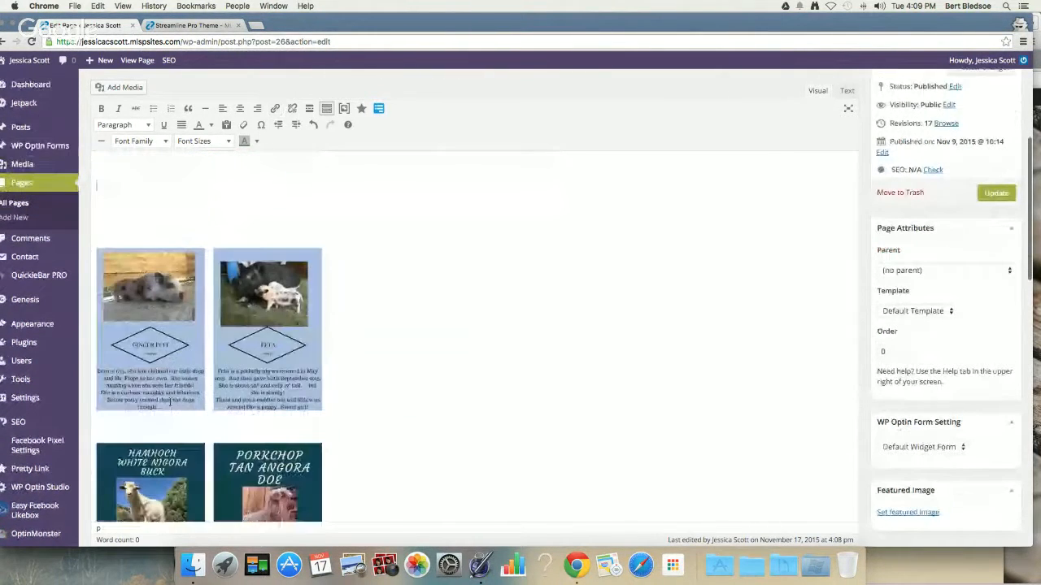
{"action": "key", "text": "ctrl+z"}
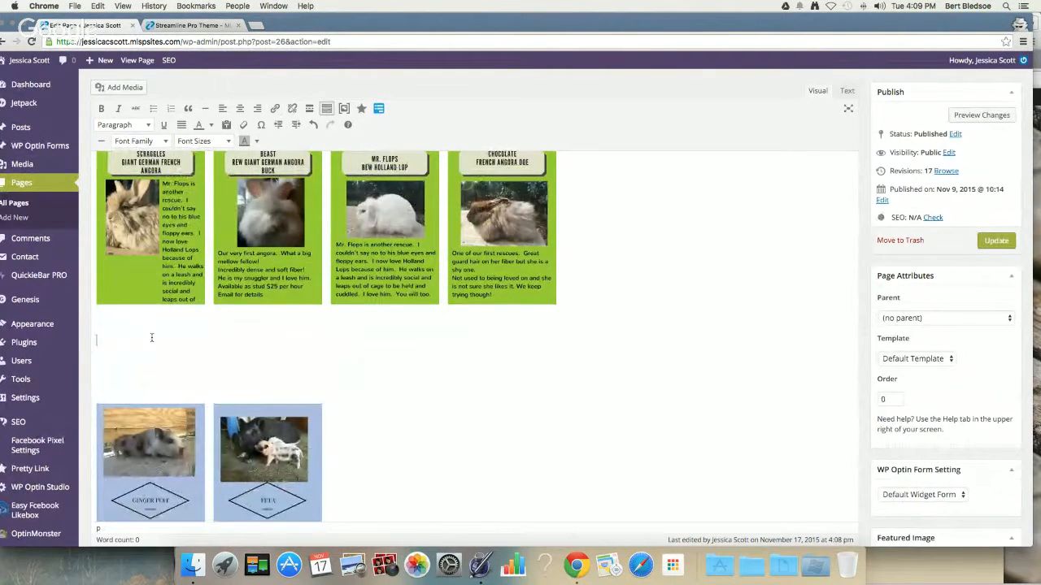
Insert rabbit-rescue.jpg below the four green rabbit cards with Left alignment and Medium – 200 × 300 size
{"action": "scroll", "coordinate": [151, 337], "scroll_direction": "up", "scroll_amount": 5}
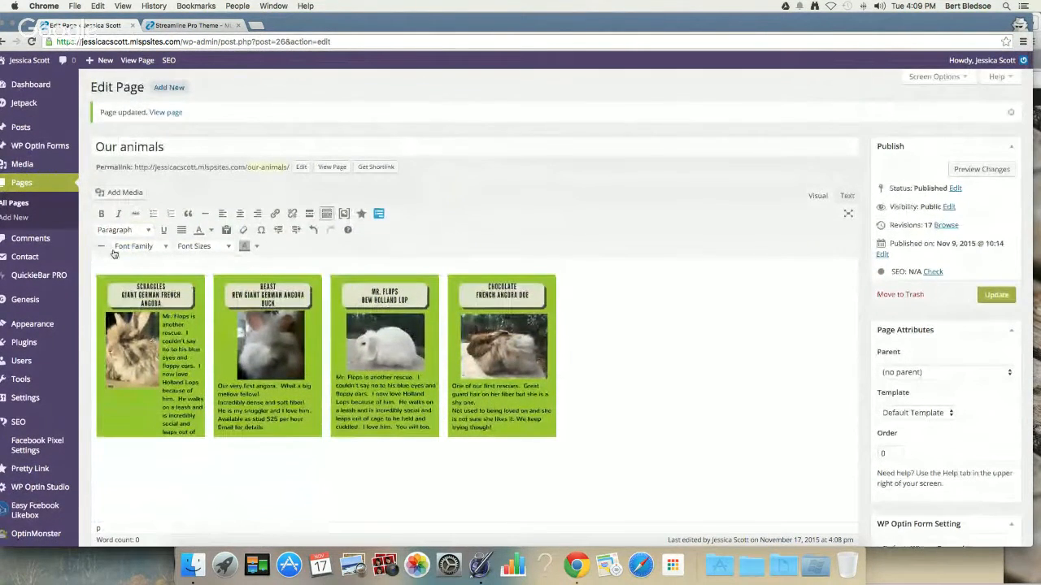
{"action": "left_click", "coordinate": [122, 193]}
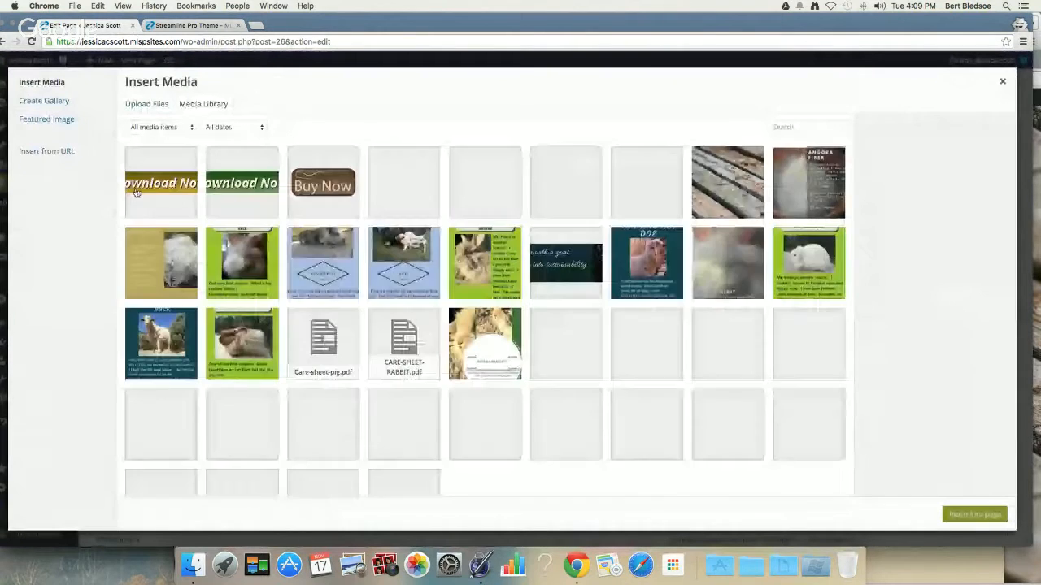
{"action": "left_click", "coordinate": [475, 351]}
{"action": "left_click", "coordinate": [972, 514]}
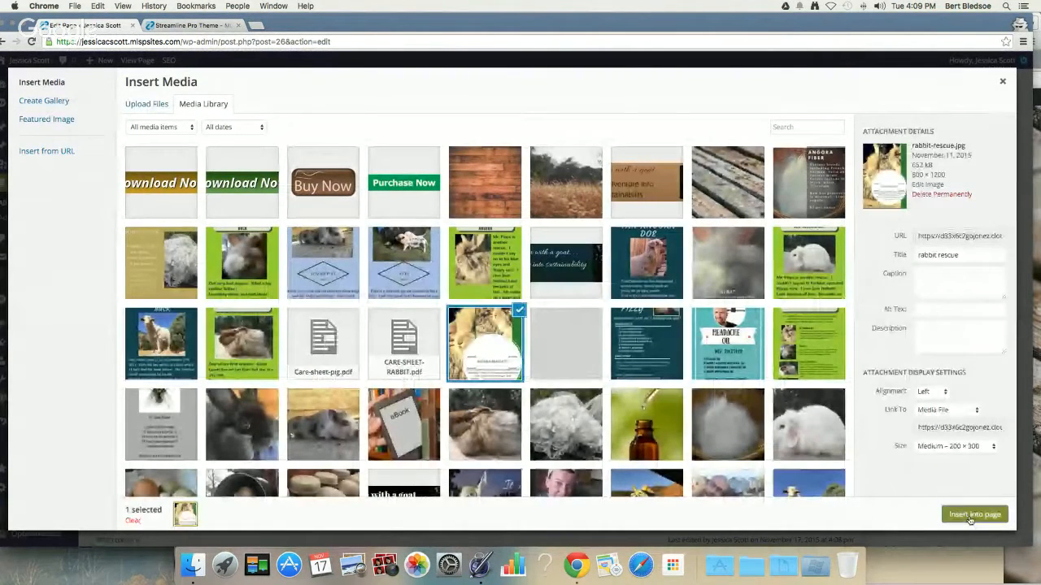
Move the two pig cards onto their own row below the rabbit rescue card, separated by a blank line
{"action": "scroll", "coordinate": [370, 411], "scroll_direction": "down", "scroll_amount": 3}
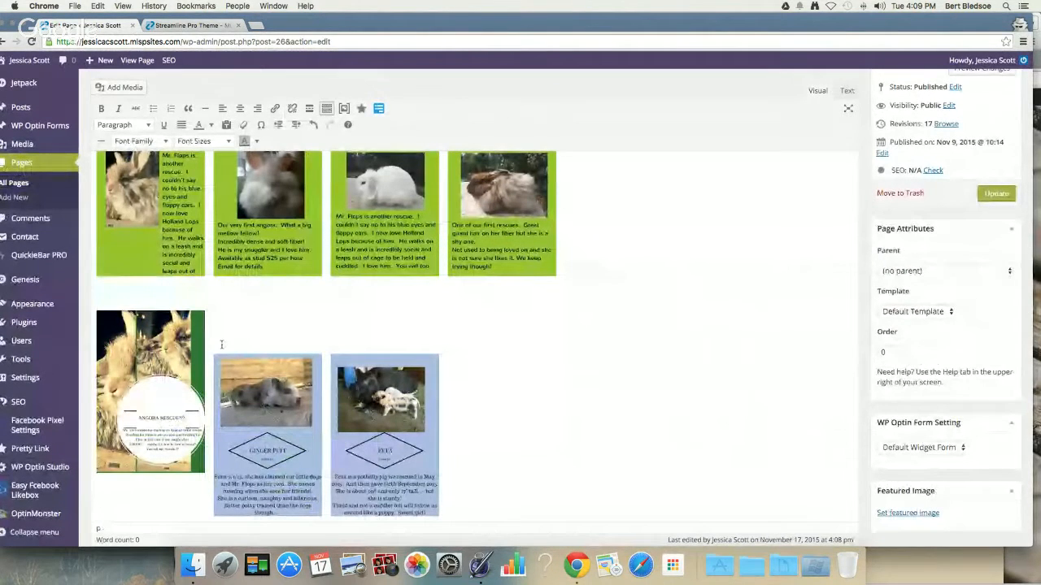
{"action": "scroll", "coordinate": [221, 345], "scroll_direction": "down", "scroll_amount": 1}
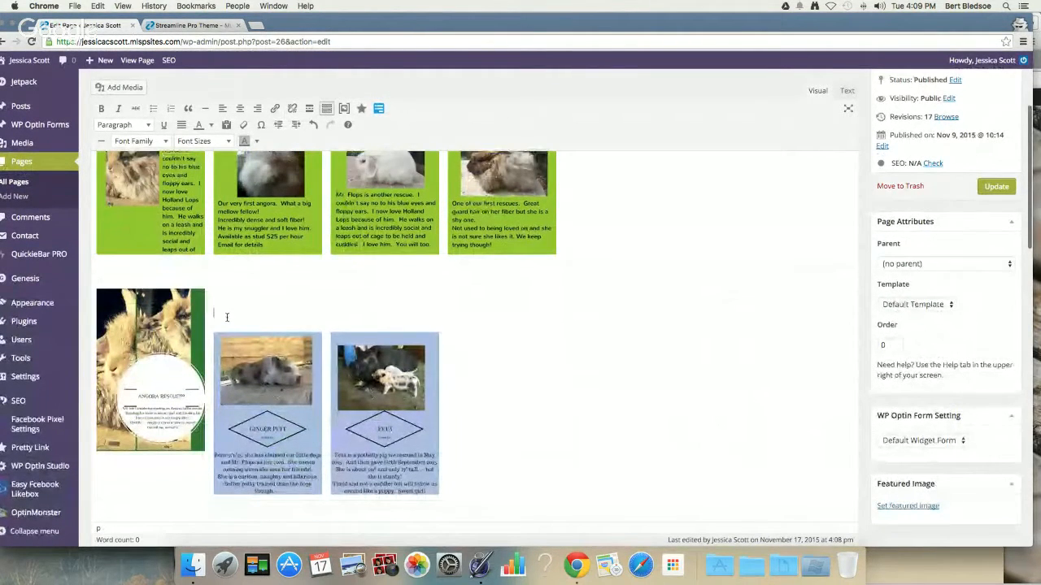
{"action": "scroll", "coordinate": [226, 317], "scroll_direction": "down", "scroll_amount": 1}
{"action": "scroll", "coordinate": [227, 317], "scroll_direction": "down", "scroll_amount": 5}
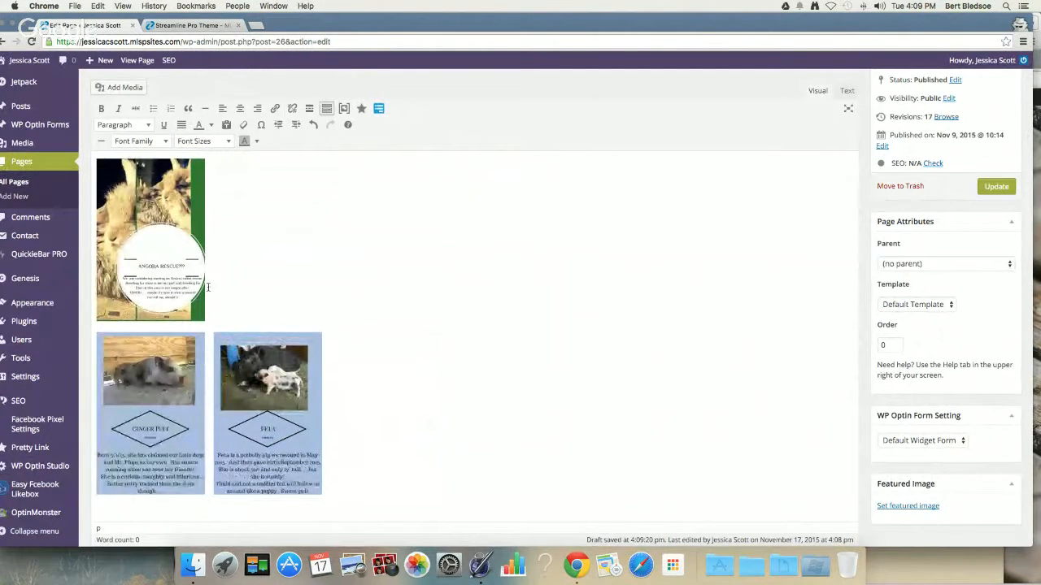
{"action": "left_click", "coordinate": [162, 244]}
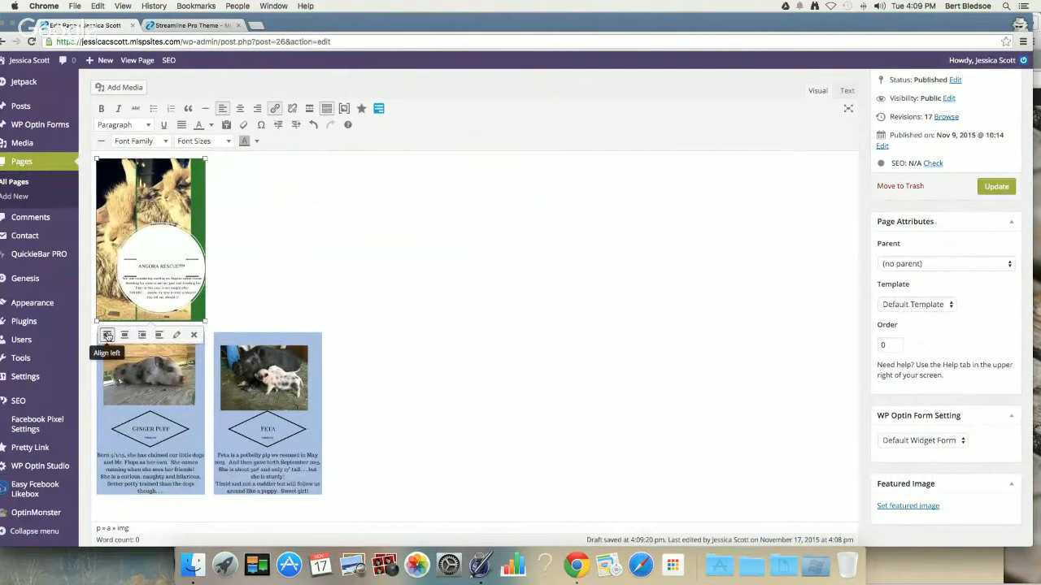
{"action": "scroll", "coordinate": [275, 231], "scroll_direction": "up", "scroll_amount": 4}
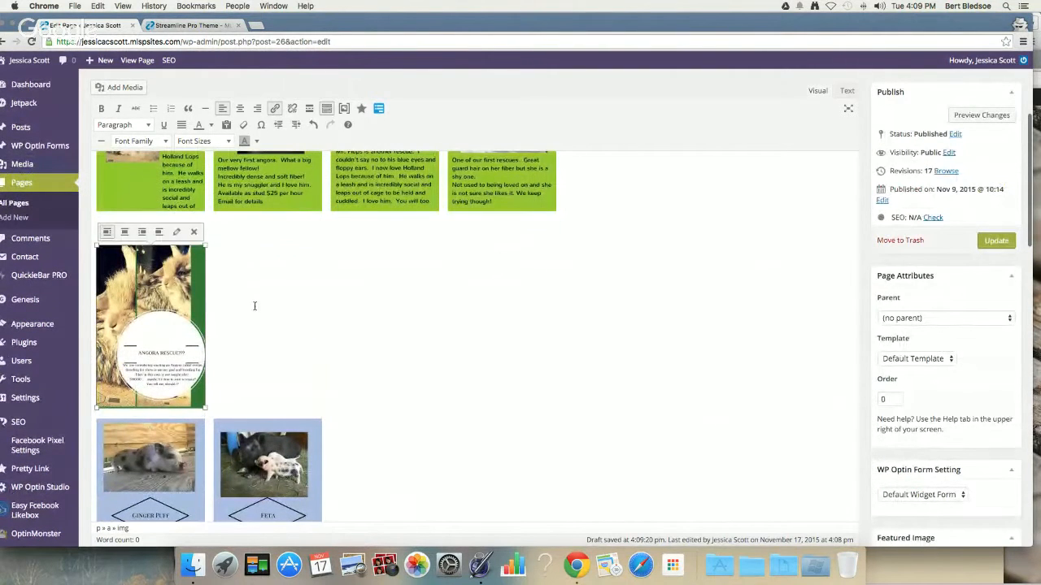
{"action": "left_click", "coordinate": [220, 384]}
{"action": "key", "text": "Return"}
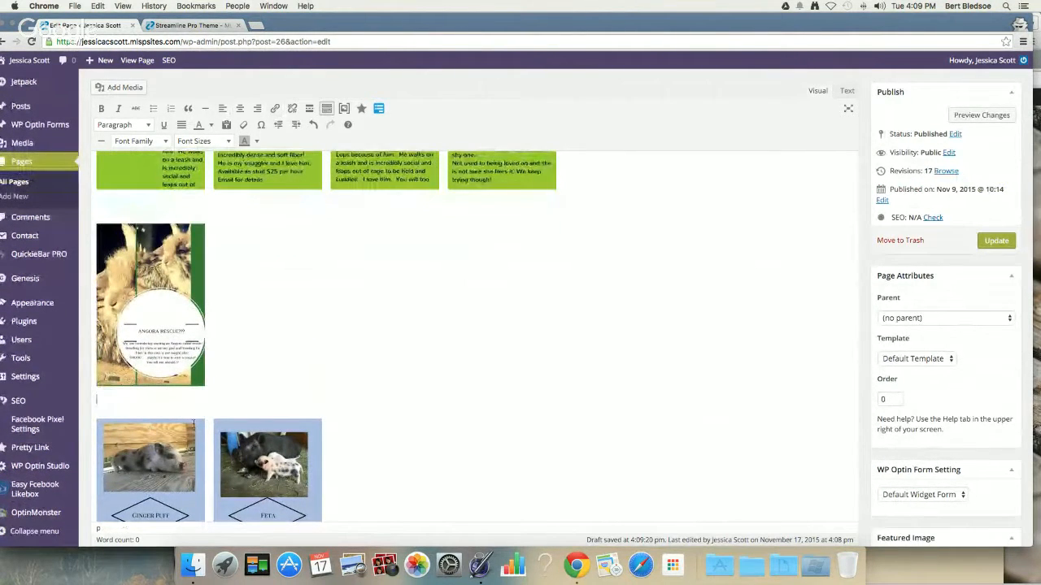
Set the Ginger Puff and Feta pig cards to no alignment
{"action": "left_click", "coordinate": [114, 425]}
{"action": "left_click", "coordinate": [225, 424]}
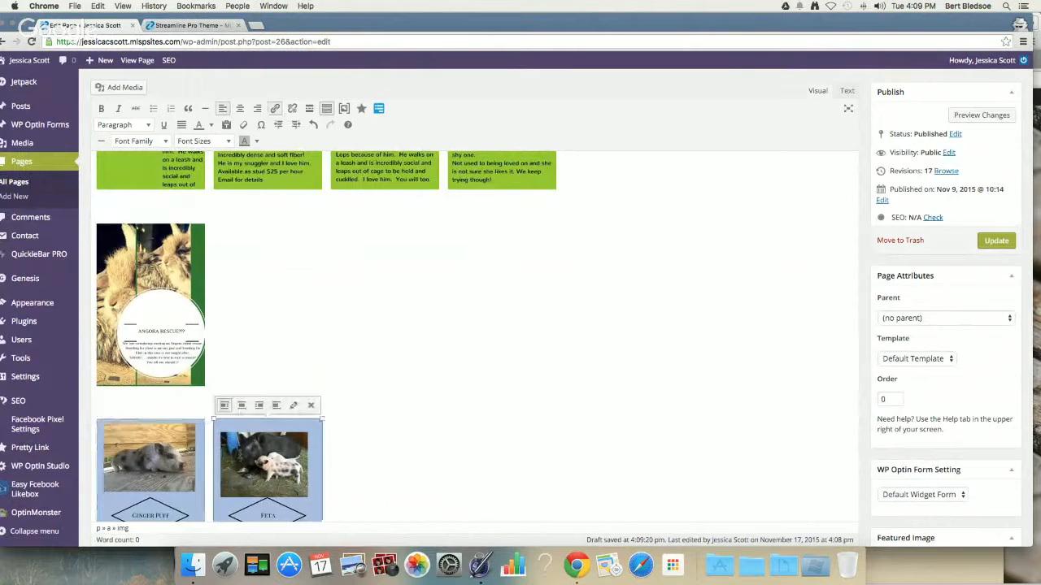
{"action": "left_click", "coordinate": [224, 413]}
{"action": "left_click", "coordinate": [173, 439]}
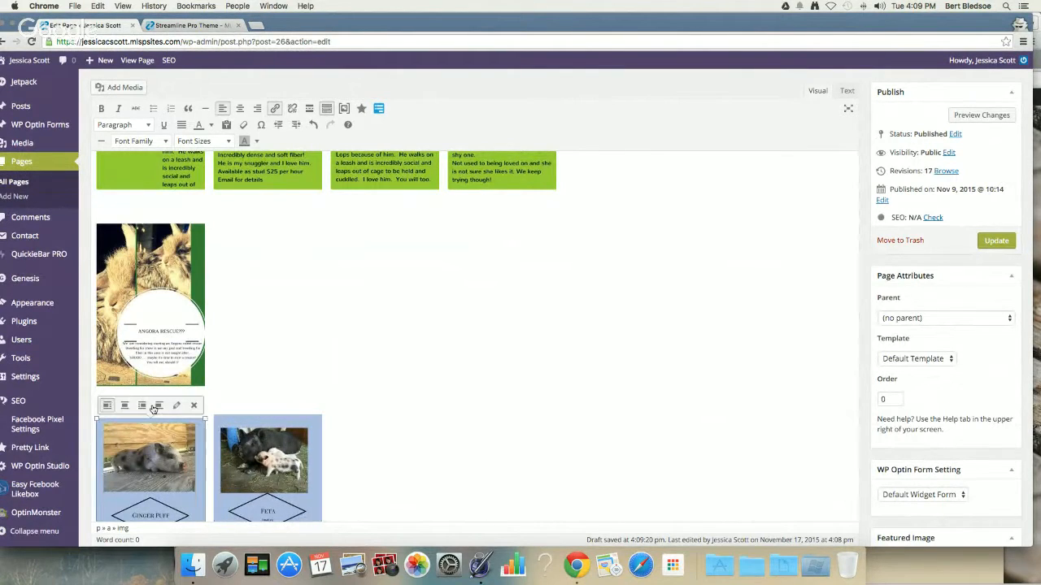
{"action": "left_click", "coordinate": [106, 402]}
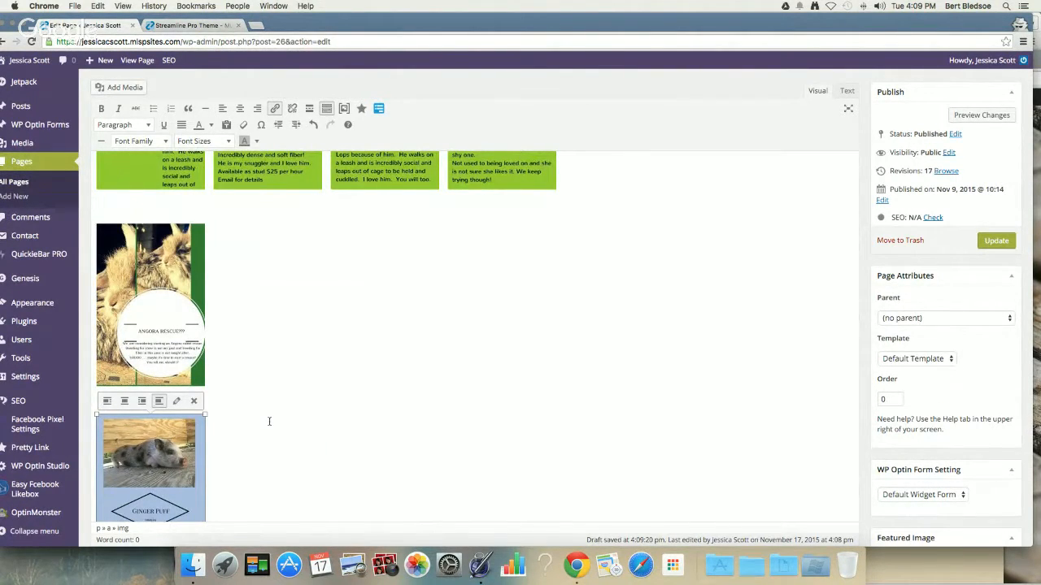
{"action": "scroll", "coordinate": [268, 398], "scroll_direction": "down", "scroll_amount": 2}
{"action": "scroll", "coordinate": [244, 398], "scroll_direction": "down", "scroll_amount": 4}
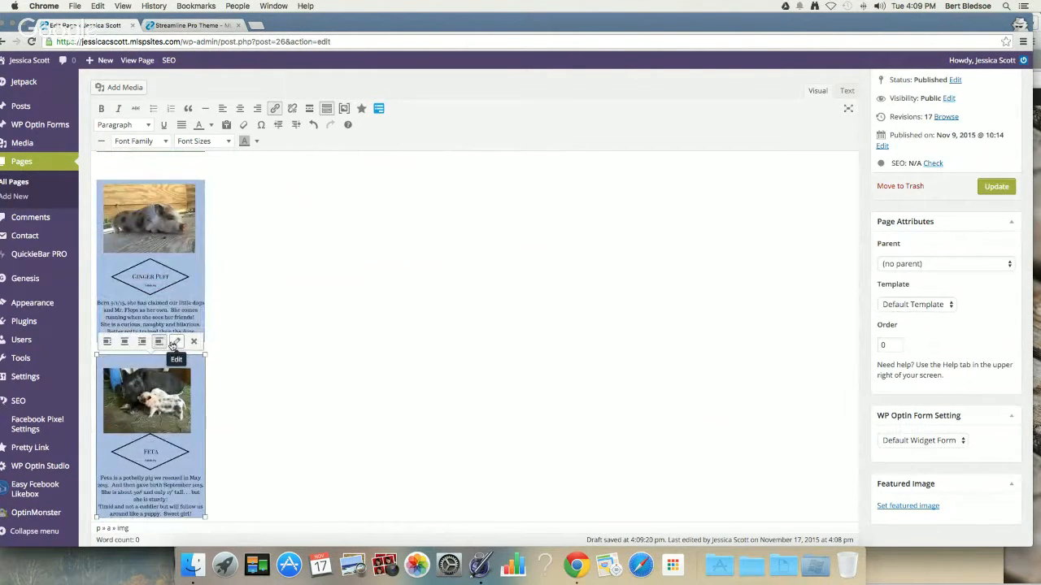
Move the Feta card beside the Ginger Puff card and delete it from the page
{"action": "left_click_drag", "start_coordinate": [159, 390], "coordinate": [278, 233]}
{"action": "left_click", "coordinate": [252, 253]}
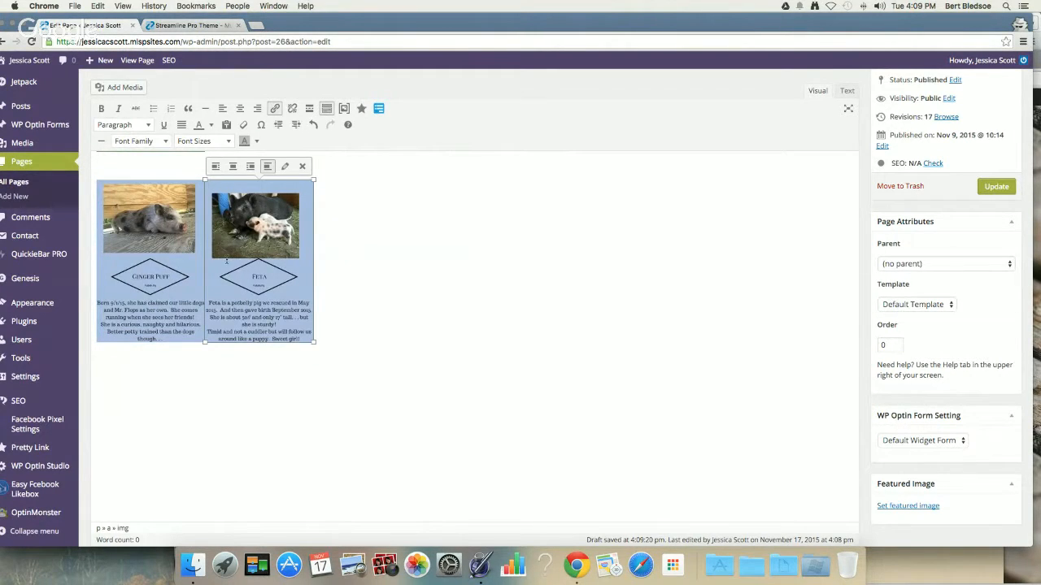
{"action": "key", "text": "BackSpace"}
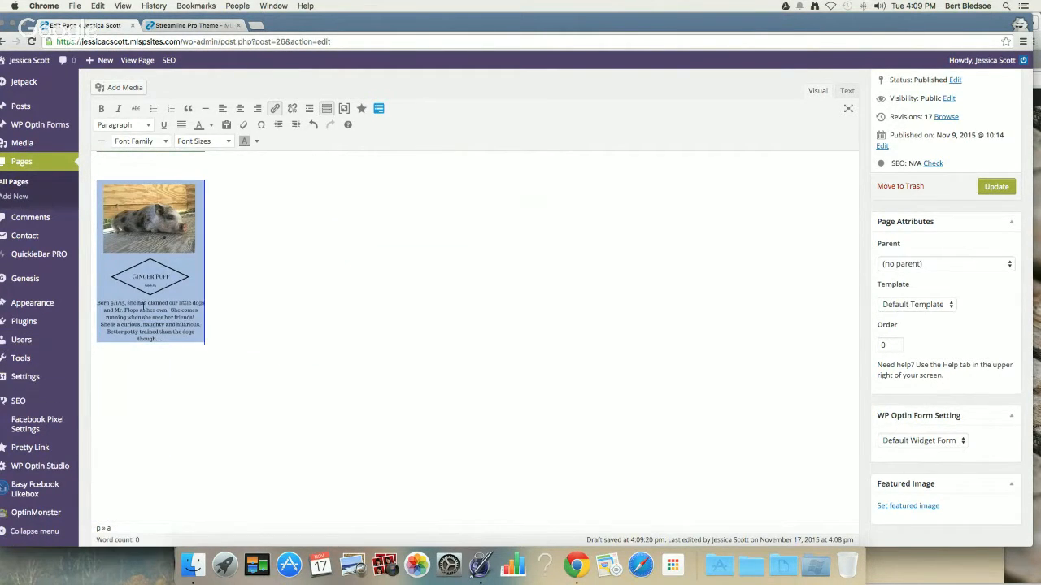
Insert Feta.jpg from the media library at the Ginger Puff card with Left alignment and Medium – 200 × 300 size
{"action": "left_click", "coordinate": [225, 268]}
{"action": "scroll", "coordinate": [211, 276], "scroll_direction": "up", "scroll_amount": 2}
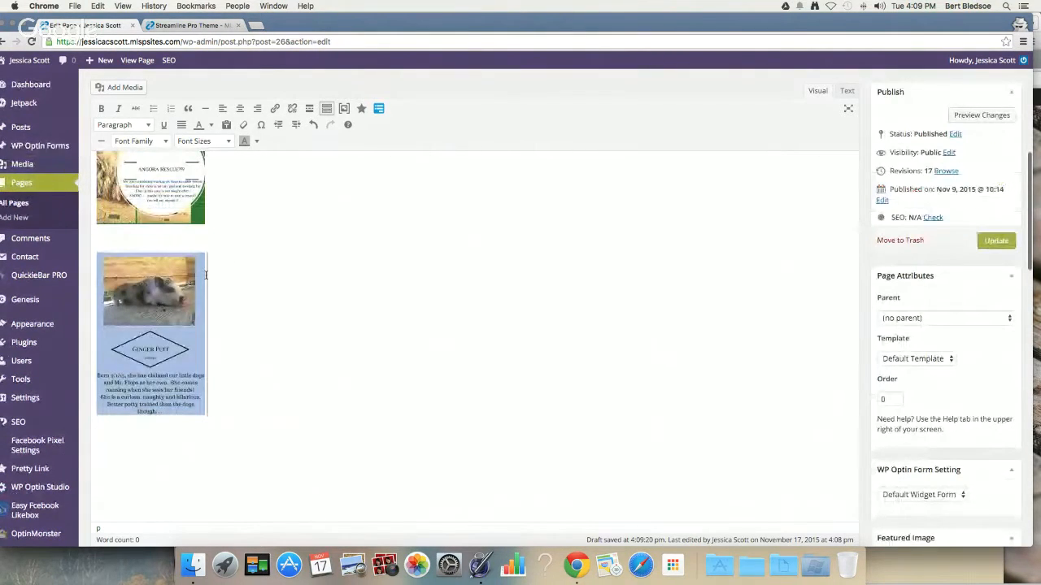
{"action": "left_click", "coordinate": [119, 88]}
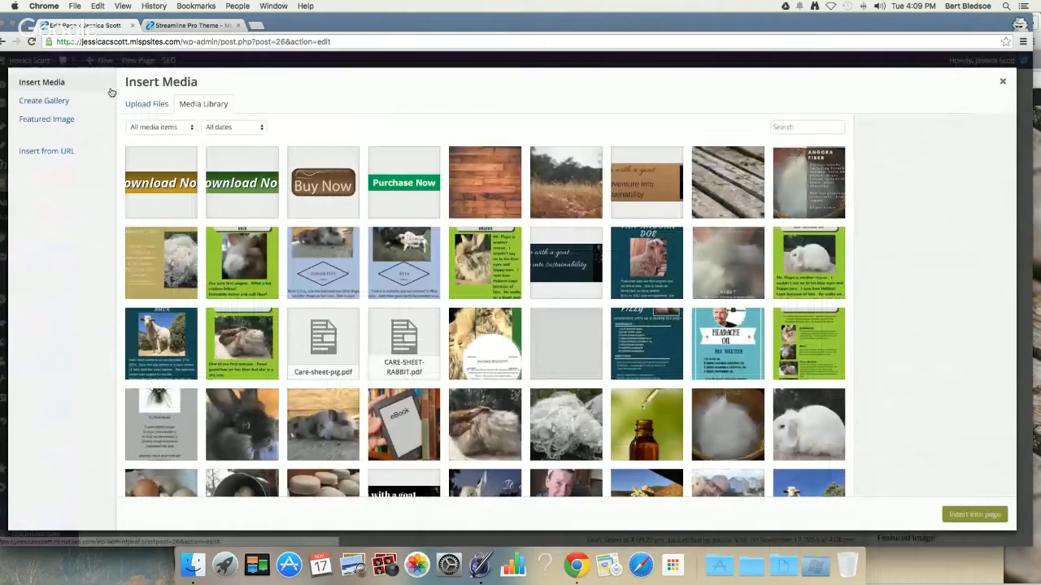
{"action": "left_click", "coordinate": [401, 259]}
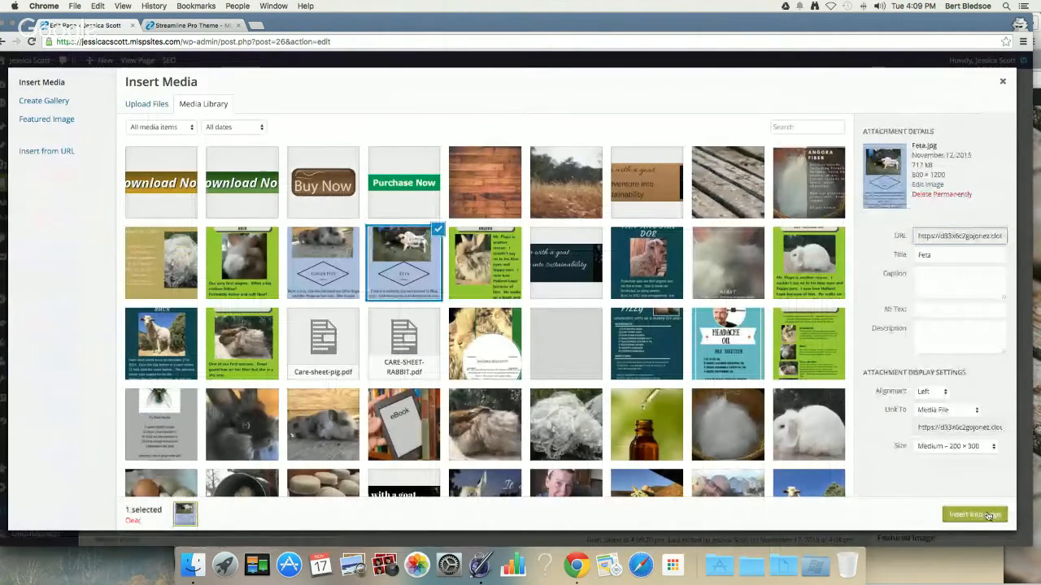
{"action": "left_click", "coordinate": [974, 515]}
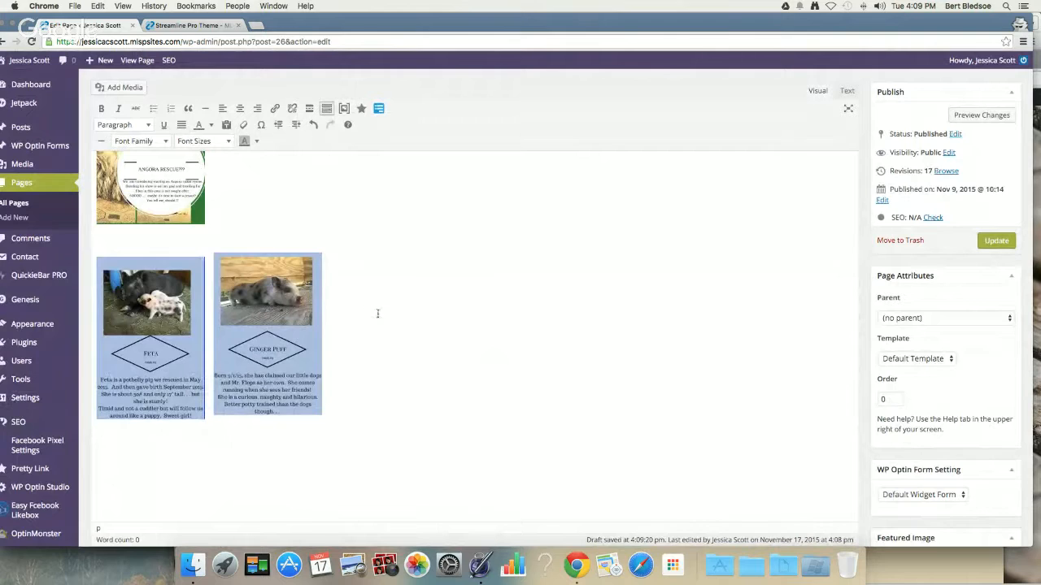
Remove surplus blank lines between the pig cards and the goat cards
{"action": "scroll", "coordinate": [379, 318], "scroll_direction": "up", "scroll_amount": 4}
{"action": "scroll", "coordinate": [380, 318], "scroll_direction": "down", "scroll_amount": 6}
{"action": "left_click", "coordinate": [223, 378]}
{"action": "key", "text": "Delete"}
{"action": "key", "text": "Delete"}
{"action": "key", "text": "Delete"}
{"action": "key", "text": "Delete"}
{"action": "key", "text": "Delete"}
{"action": "key", "text": "Delete"}
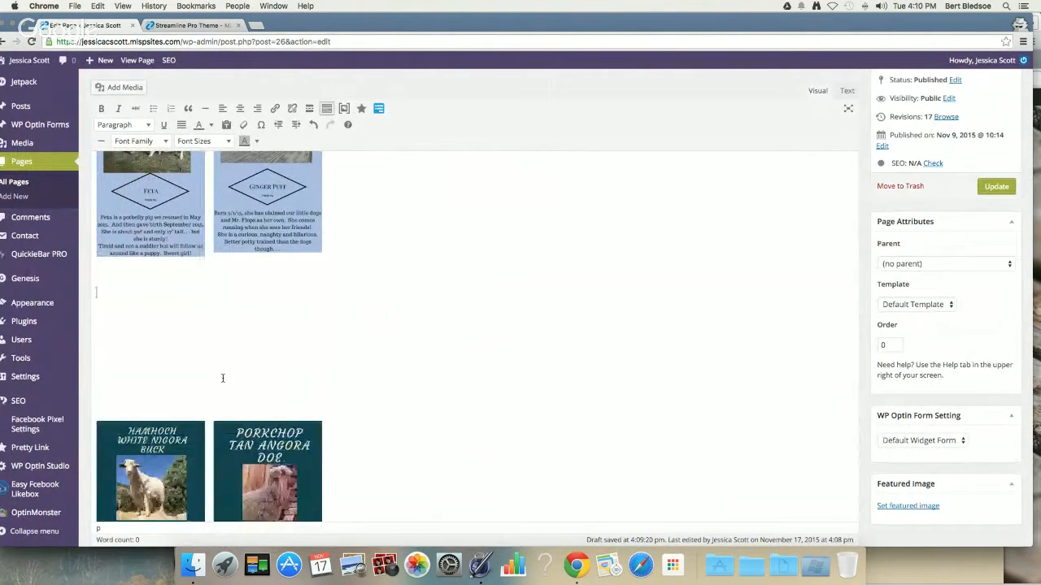
{"action": "key", "text": "Delete"}
Delete the Feta card and the remaining extra blank lines above the goat row, keeping one blank line
{"action": "left_click", "coordinate": [175, 352]}
{"action": "key", "text": "BackSpace"}
{"action": "key", "text": "BackSpace"}
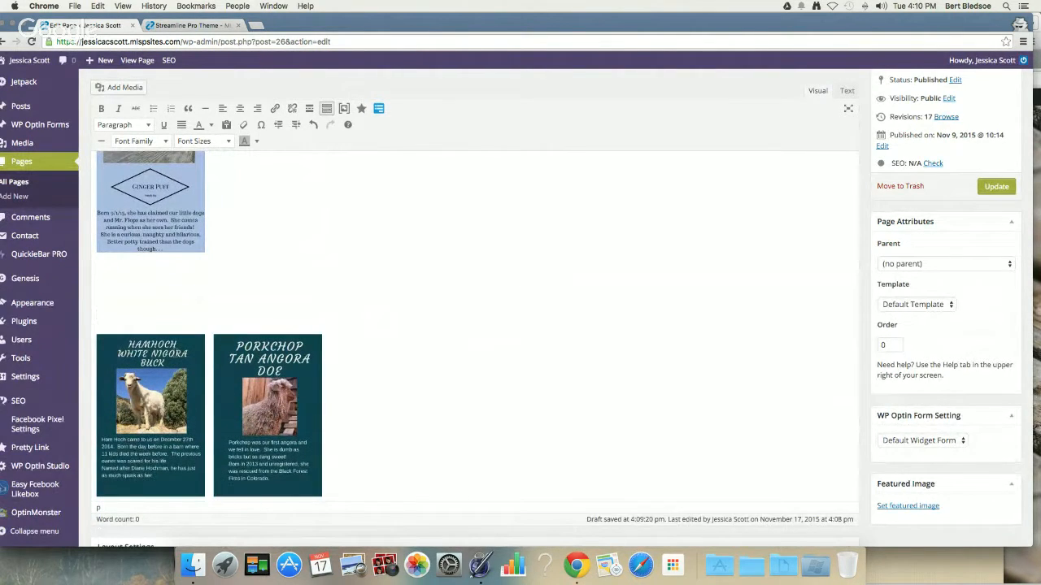
{"action": "key", "text": "BackSpace"}
{"action": "key", "text": "BackSpace"}
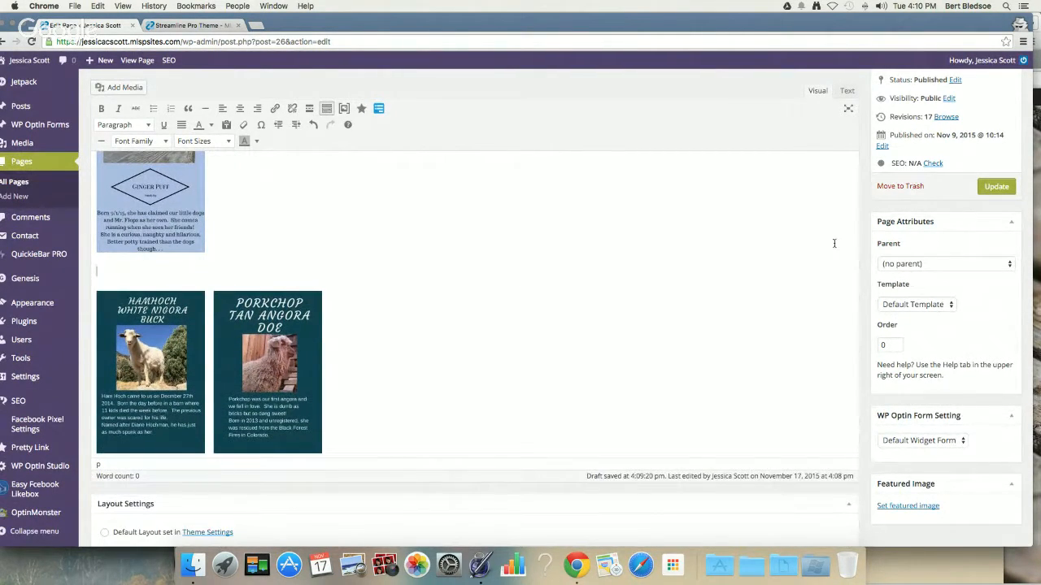
Update the page and reload the live Our animals page in the other browser window to check the card rows
{"action": "left_click", "coordinate": [985, 187]}
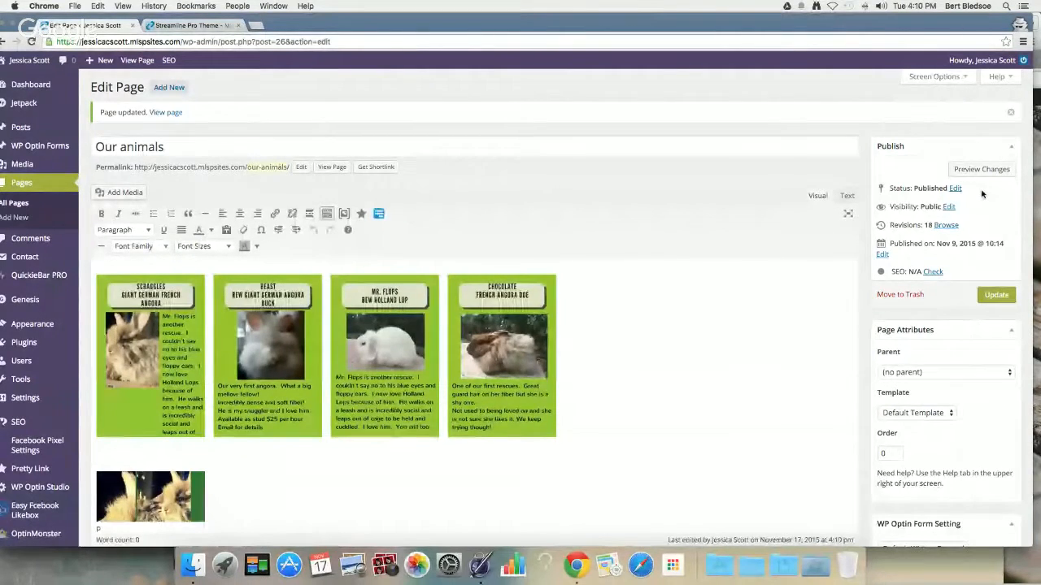
{"action": "key", "text": "ctrl+Up"}
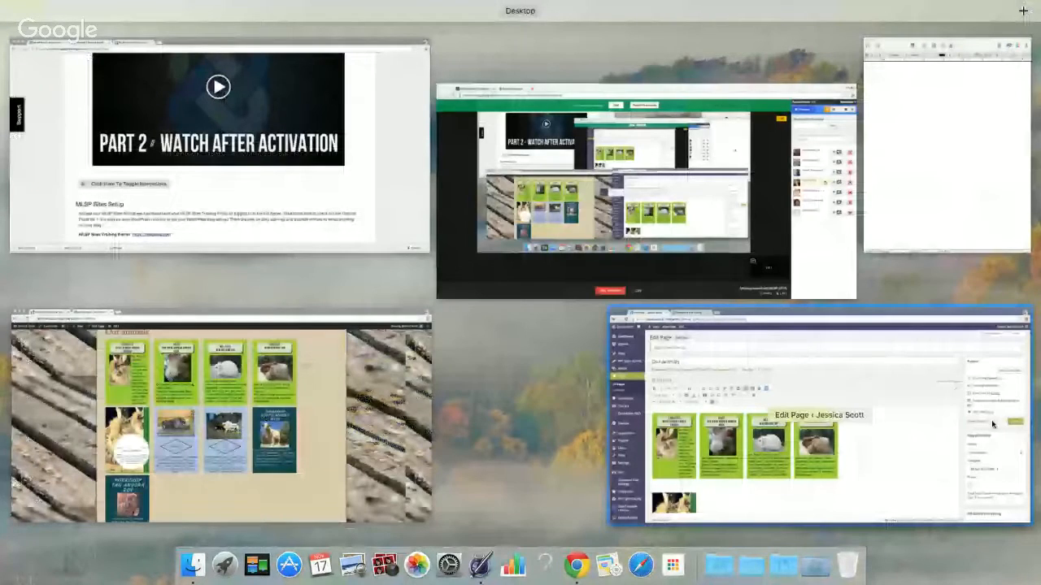
{"action": "left_click", "coordinate": [382, 412]}
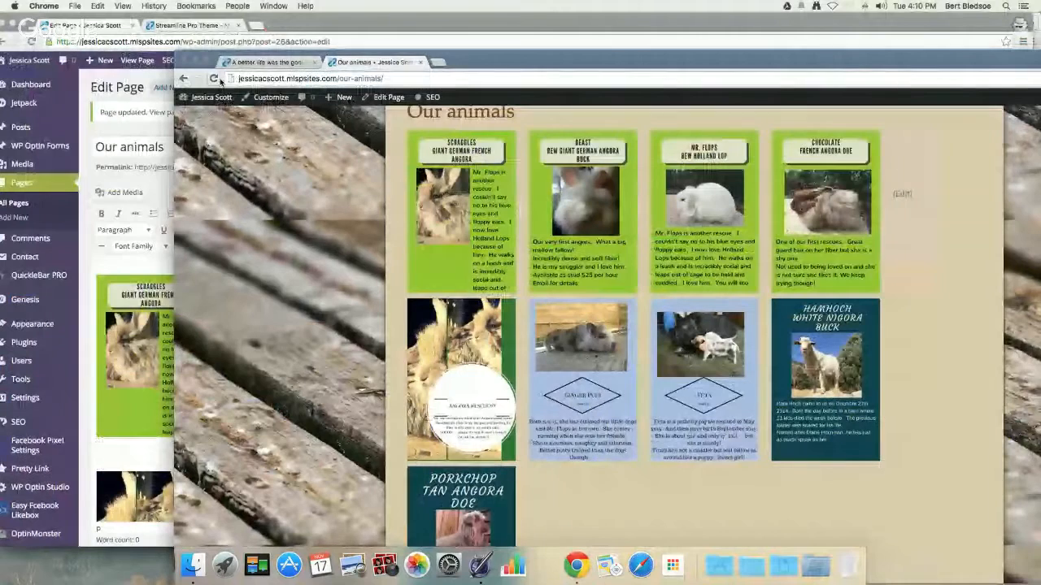
{"action": "left_click", "coordinate": [218, 79]}
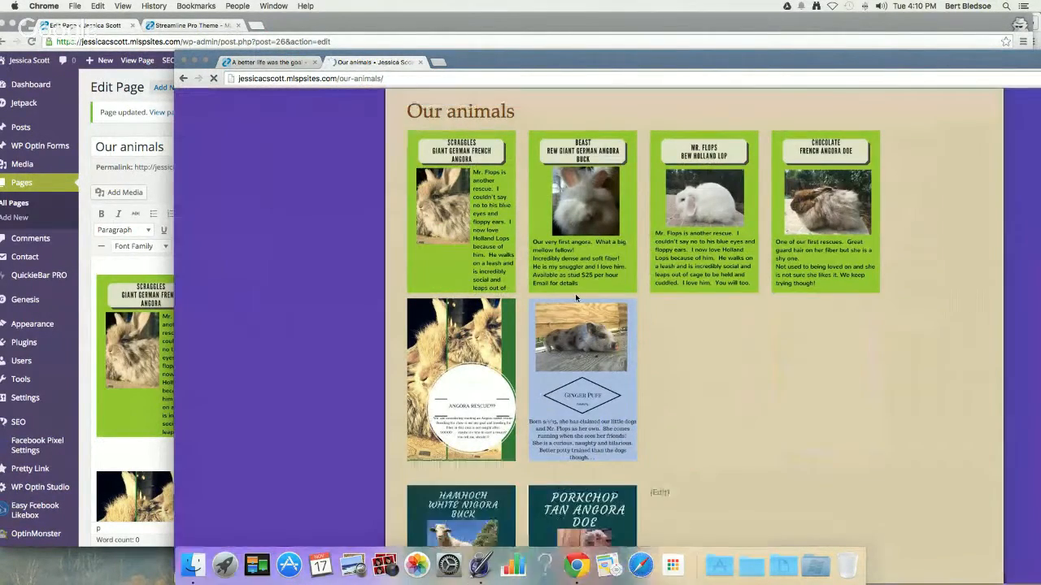
{"action": "scroll", "coordinate": [576, 298], "scroll_direction": "down", "scroll_amount": 4}
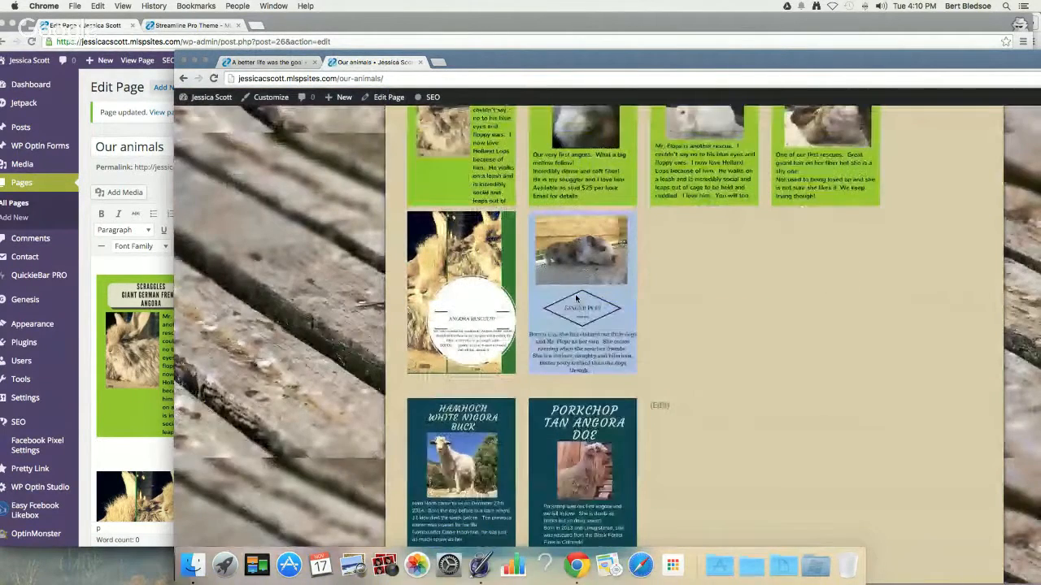
Examine the rows of rabbit, pig and goat cards on the live Our animals page
{"action": "scroll", "coordinate": [575, 299], "scroll_direction": "up", "scroll_amount": 5}
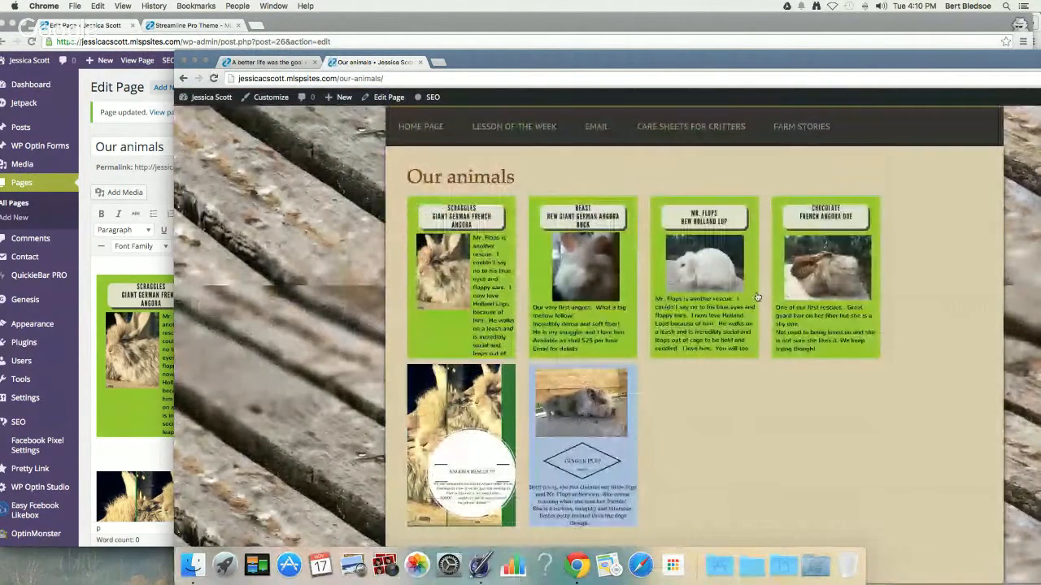
{"action": "scroll", "coordinate": [634, 315], "scroll_direction": "down", "scroll_amount": 2}
{"action": "scroll", "coordinate": [512, 332], "scroll_direction": "down", "scroll_amount": 3}
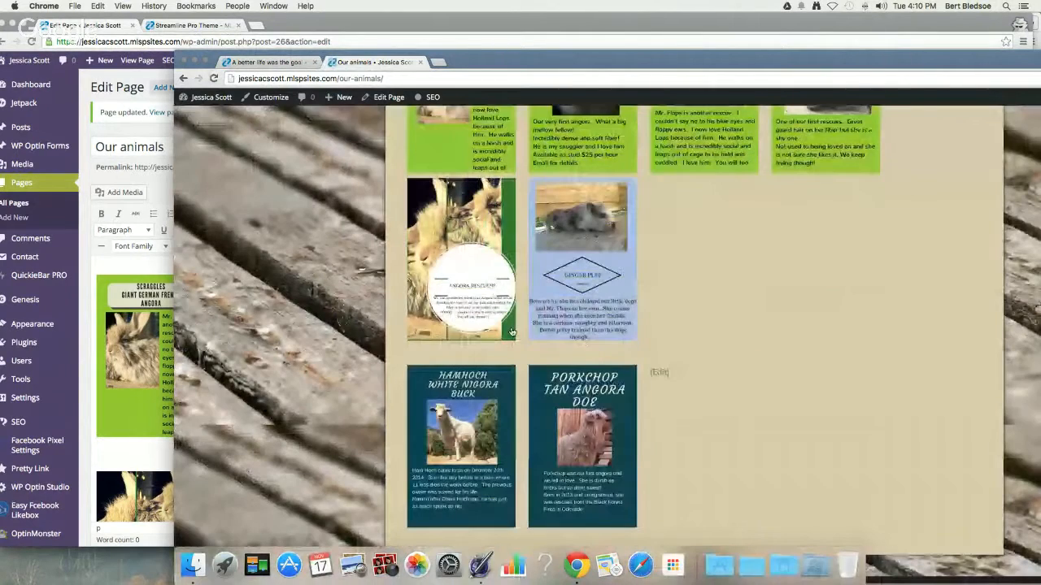
{"action": "scroll", "coordinate": [512, 332], "scroll_direction": "down", "scroll_amount": 2}
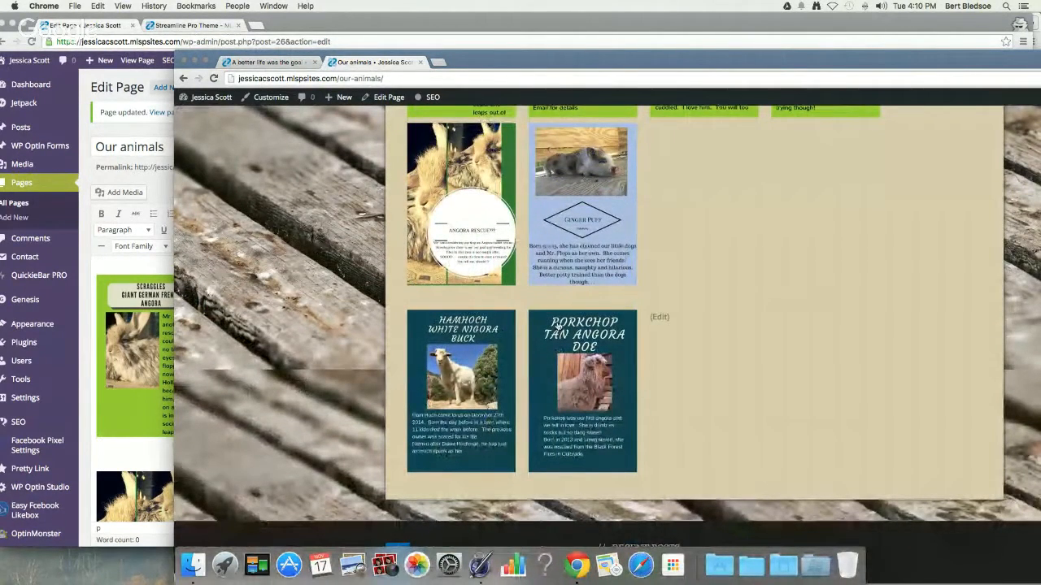
{"action": "scroll", "coordinate": [559, 326], "scroll_direction": "up", "scroll_amount": 4}
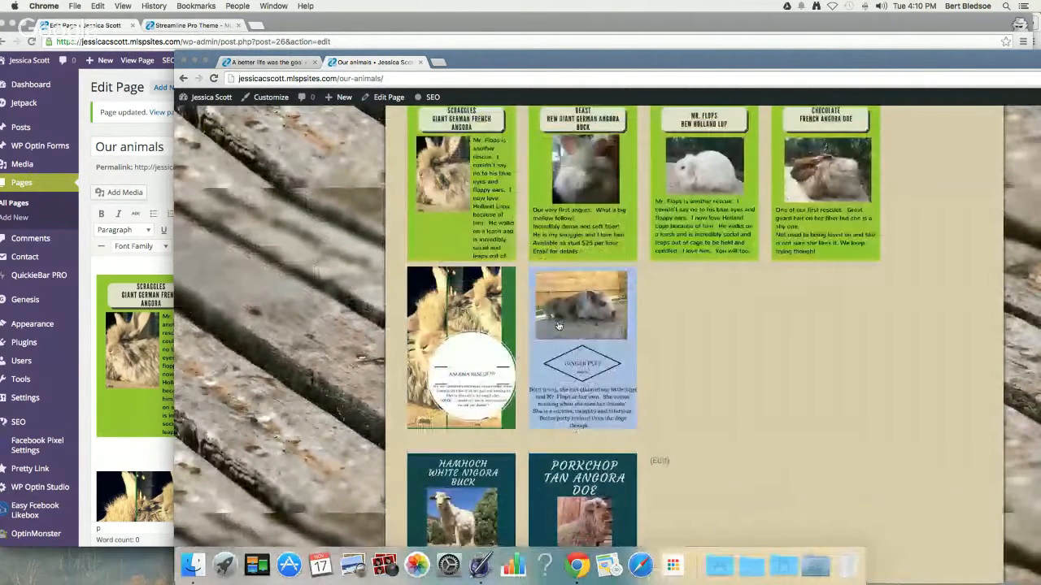
{"action": "scroll", "coordinate": [558, 326], "scroll_direction": "down", "scroll_amount": 1}
Return to the page editor and delete the Ginger Puff card below the Angora Rescue card
{"action": "left_click", "coordinate": [165, 262]}
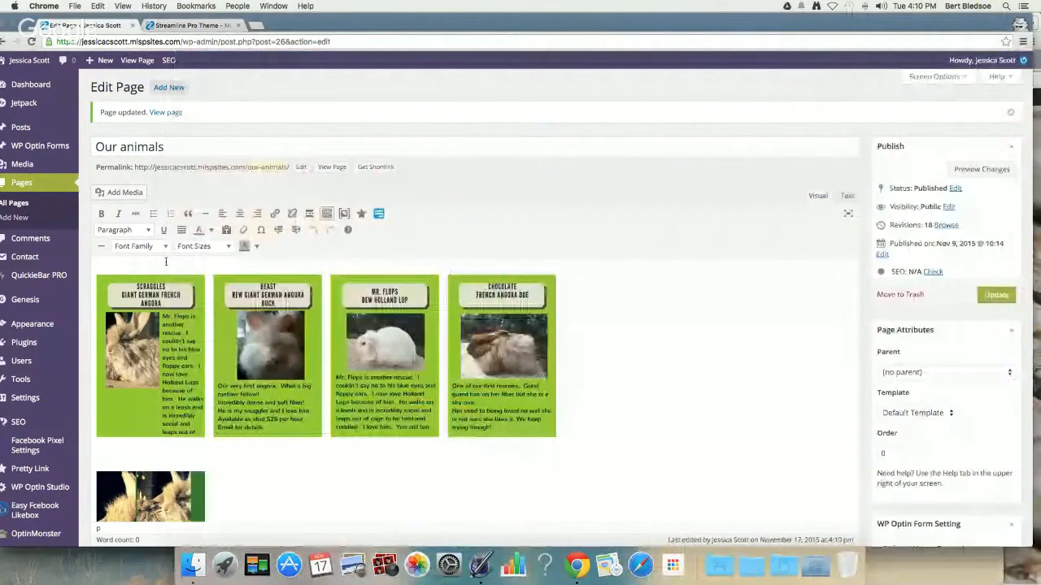
{"action": "scroll", "coordinate": [166, 262], "scroll_direction": "down", "scroll_amount": 8}
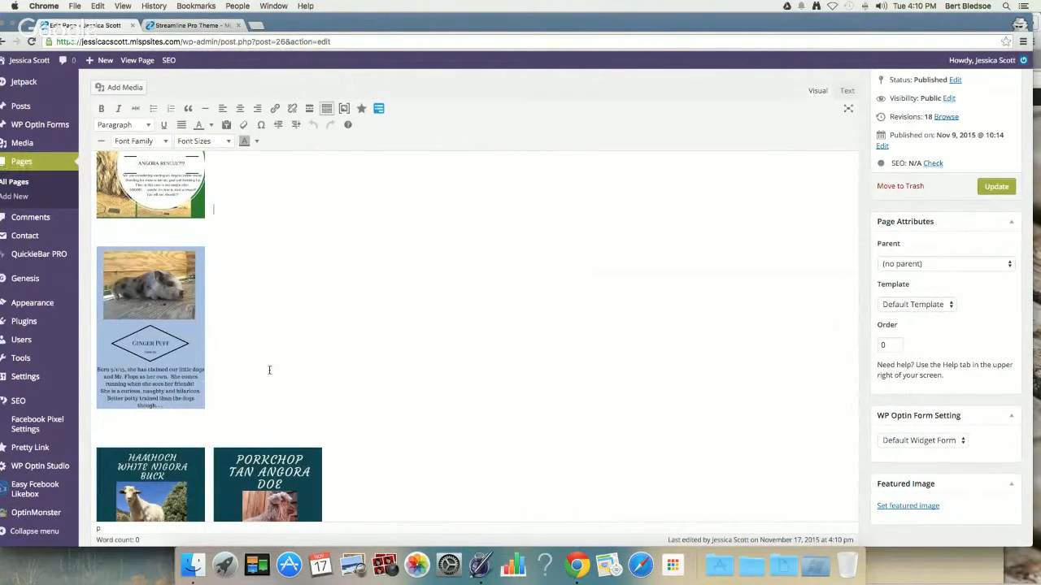
{"action": "scroll", "coordinate": [270, 370], "scroll_direction": "down", "scroll_amount": 3}
{"action": "scroll", "coordinate": [270, 368], "scroll_direction": "up", "scroll_amount": 4}
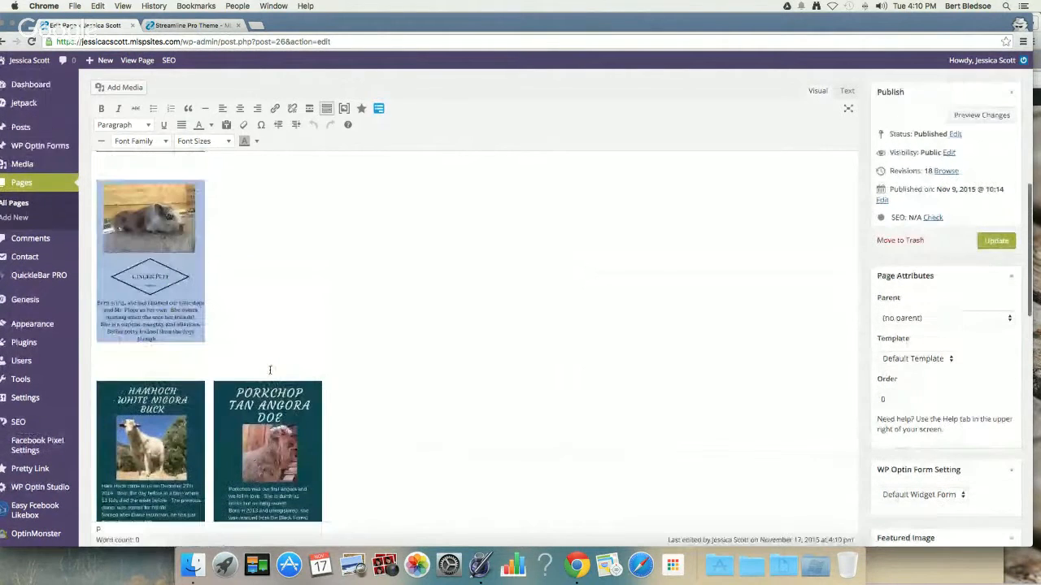
{"action": "scroll", "coordinate": [249, 360], "scroll_direction": "up", "scroll_amount": 2}
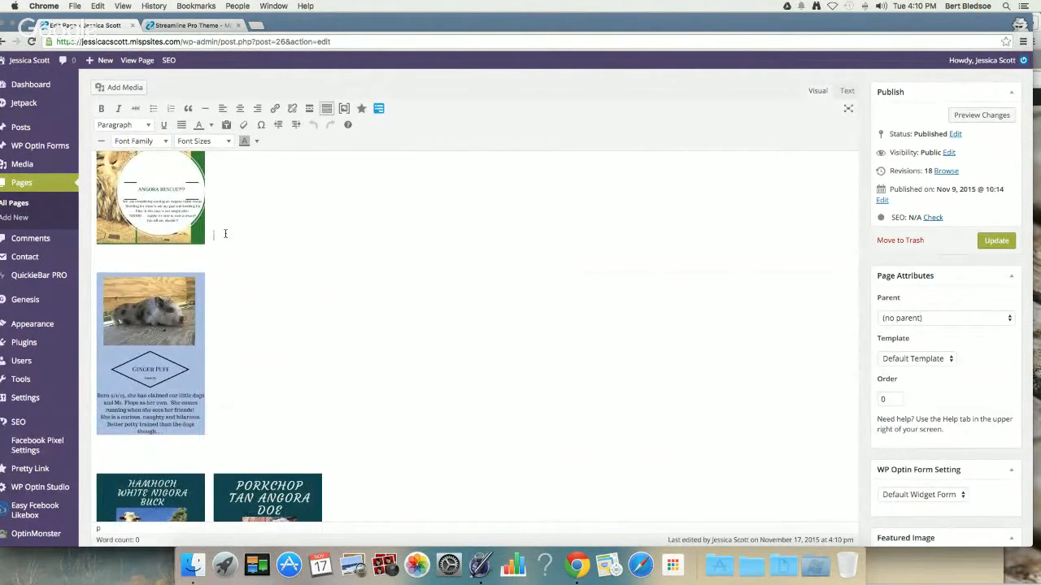
{"action": "scroll", "coordinate": [228, 326], "scroll_direction": "down", "scroll_amount": 1}
{"action": "left_click", "coordinate": [237, 365]}
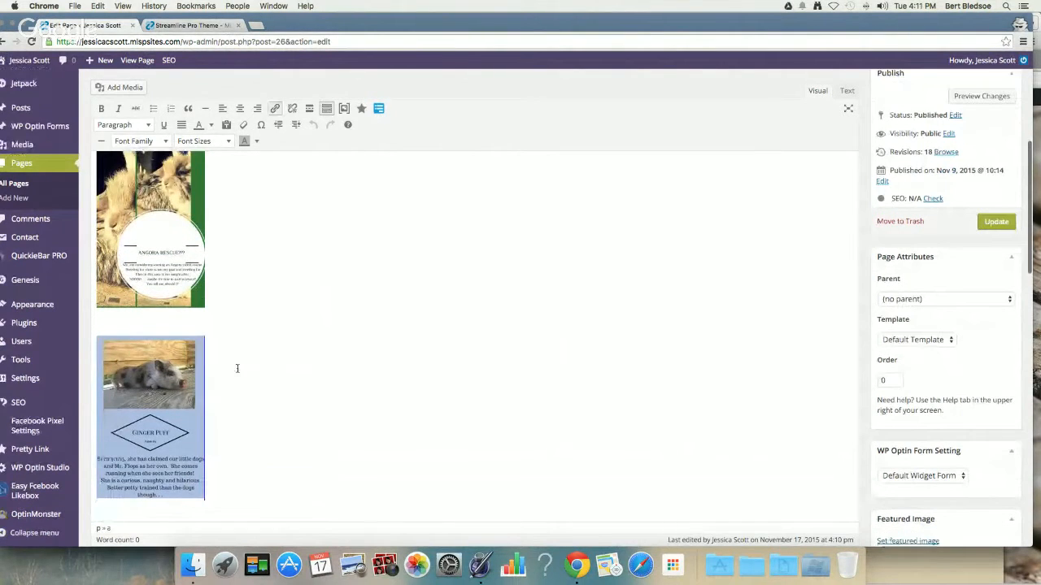
{"action": "left_click", "coordinate": [215, 263]}
{"action": "left_click", "coordinate": [179, 353]}
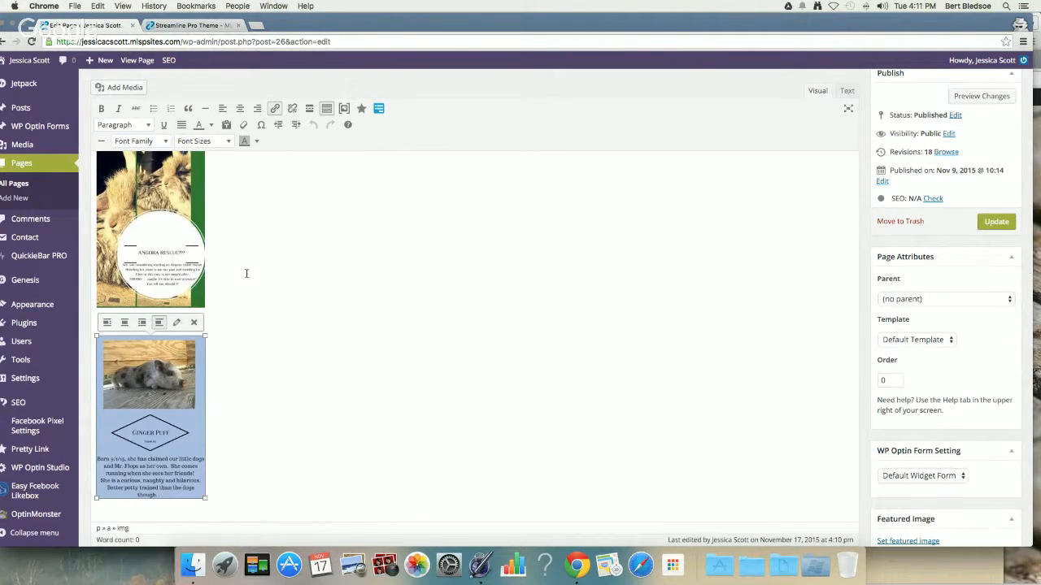
{"action": "left_click", "coordinate": [194, 323]}
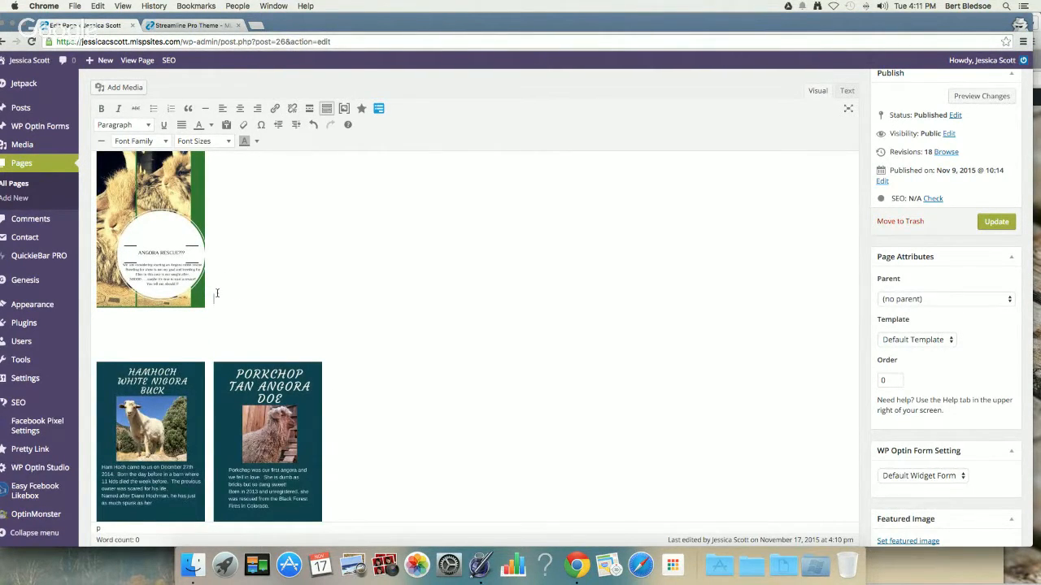
Add blank lines below the Angora Rescue card and insert Feta.jpg there with Left alignment and Medium – 200 × 300 size
{"action": "key", "text": "Return"}
{"action": "key", "text": "Return"}
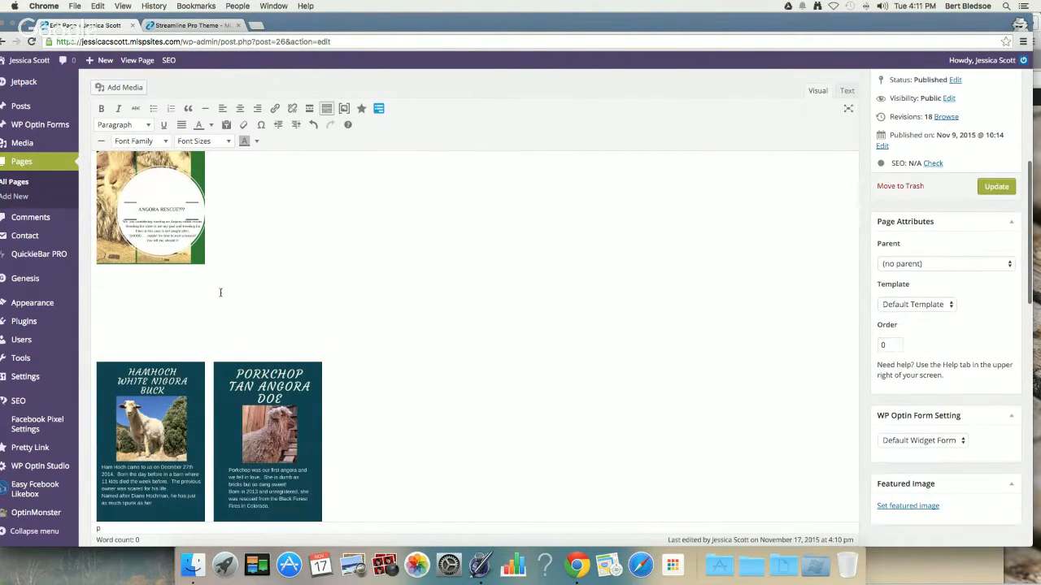
{"action": "left_click", "coordinate": [116, 91]}
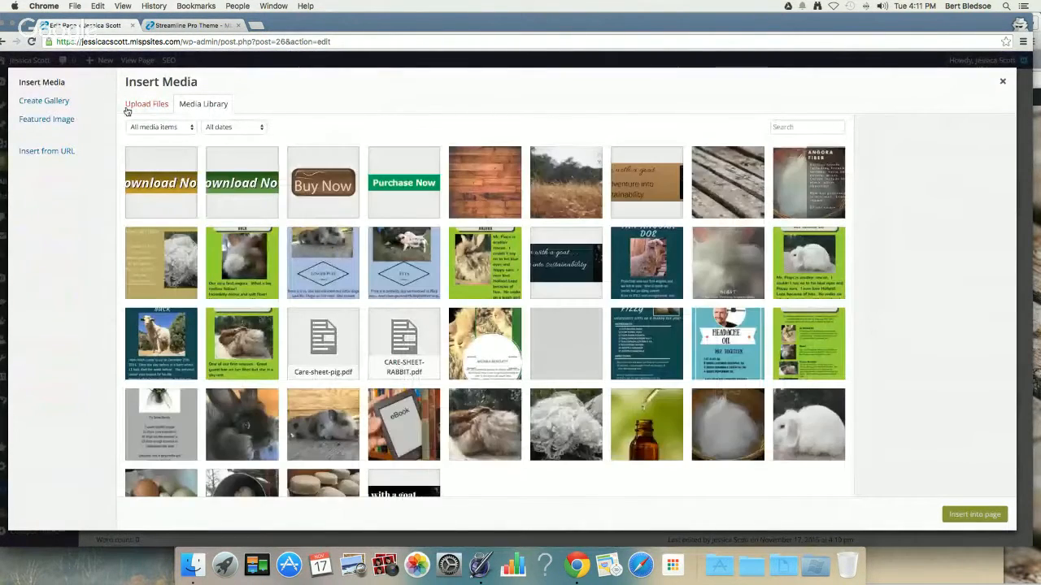
{"action": "left_click", "coordinate": [332, 252]}
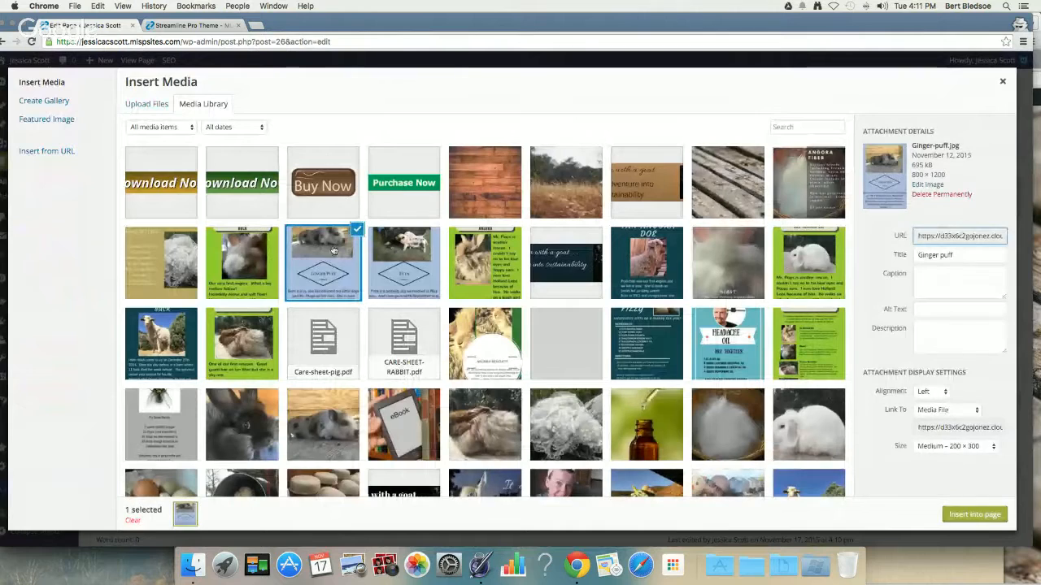
{"action": "left_click", "coordinate": [404, 242]}
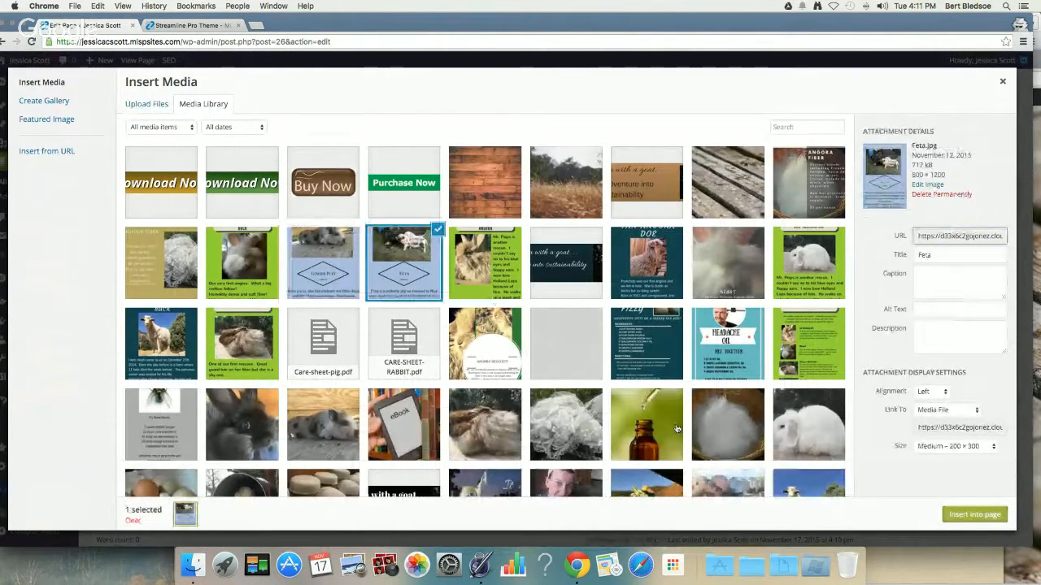
{"action": "left_click", "coordinate": [974, 514]}
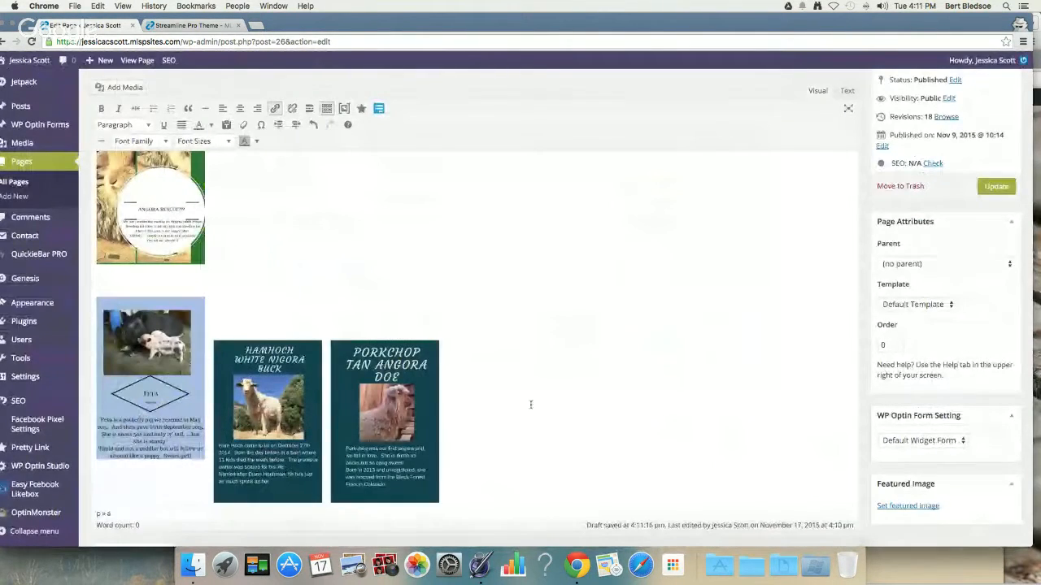
Add blank lines after the Feta card until the two goat cards drop onto their own row below it
{"action": "key", "text": "Right"}
{"action": "key", "text": "Return"}
{"action": "key", "text": "Return"}
{"action": "key", "text": "Return"}
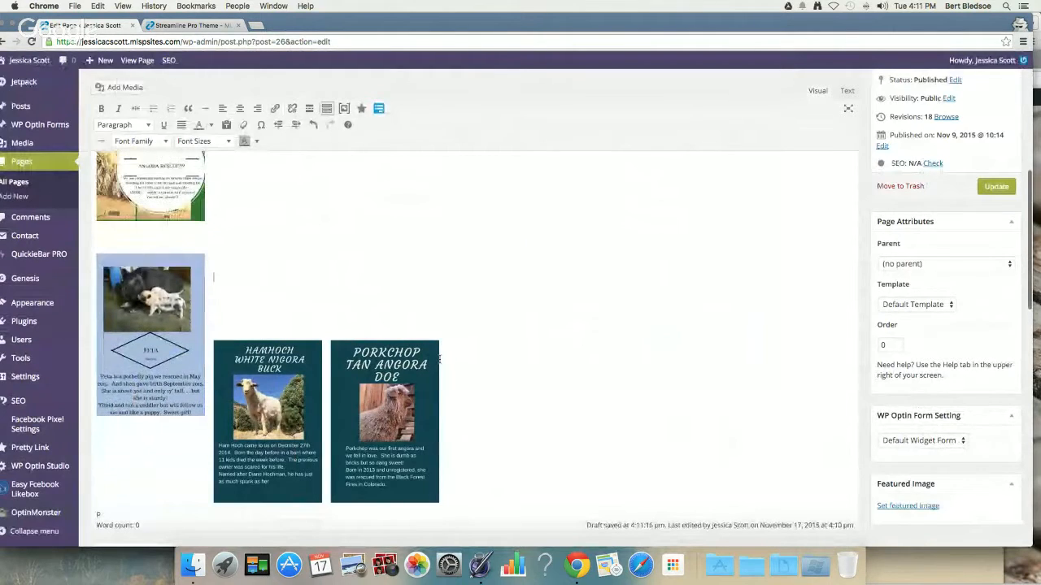
{"action": "key", "text": "Return"}
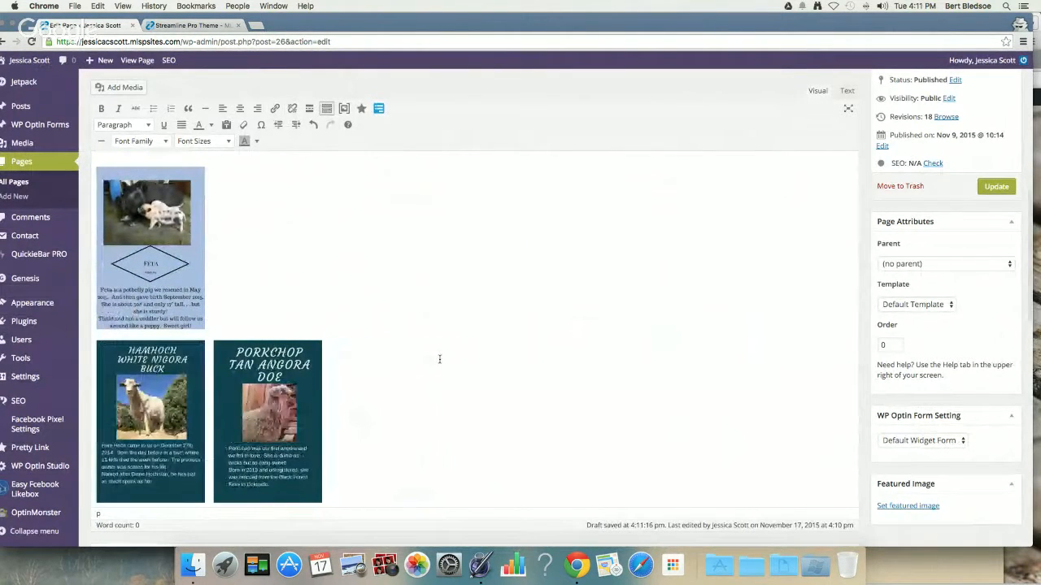
{"action": "key", "text": "Return"}
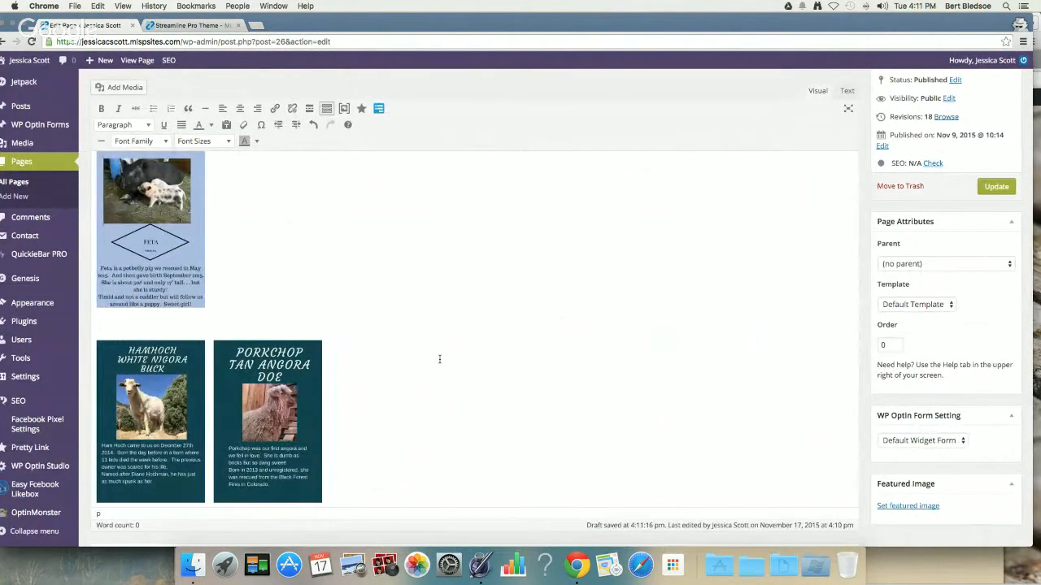
Try inserting Ginger-puff.jpg beside the Feta card at Medium – 200 × 300 size, and remove it again
{"action": "scroll", "coordinate": [517, 367], "scroll_direction": "up", "scroll_amount": 5}
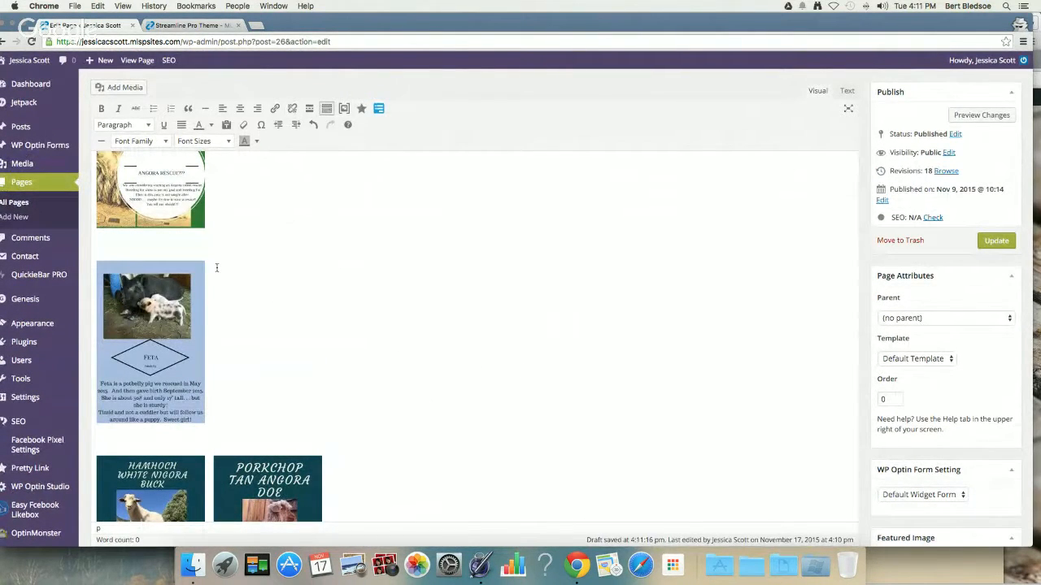
{"action": "left_click", "coordinate": [114, 87]}
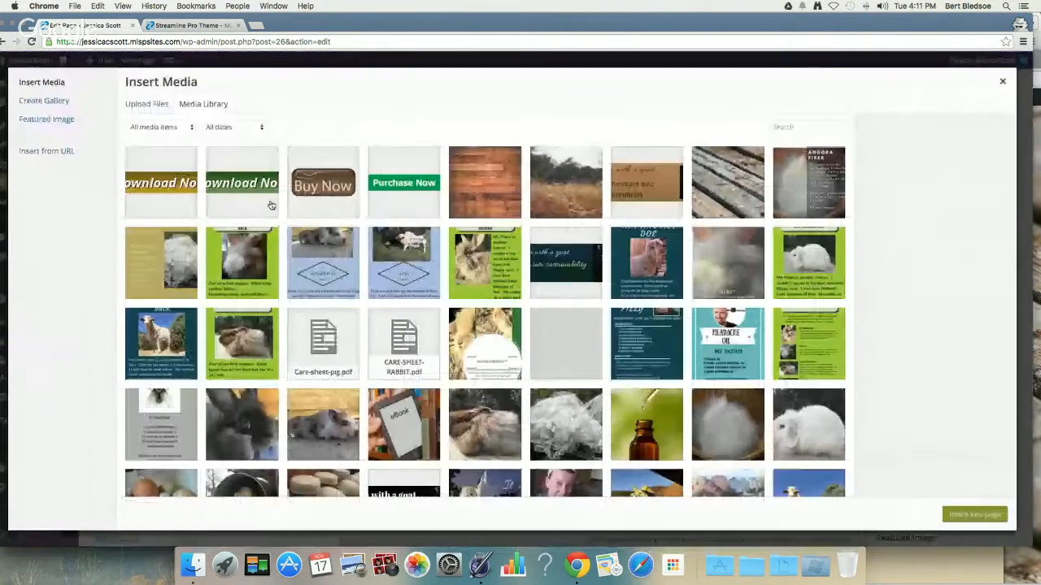
{"action": "left_click", "coordinate": [354, 260]}
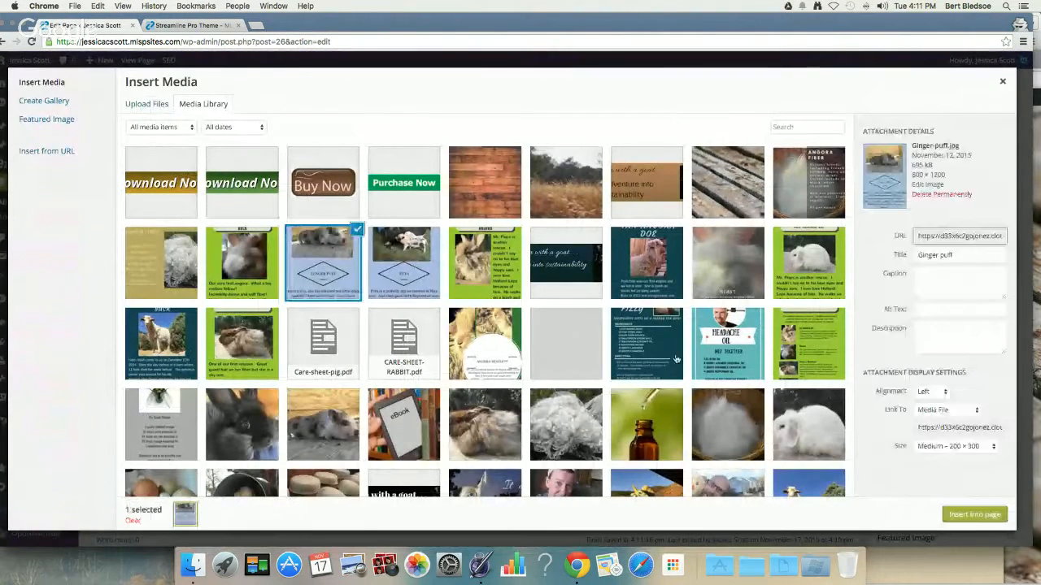
{"action": "left_click", "coordinate": [955, 514]}
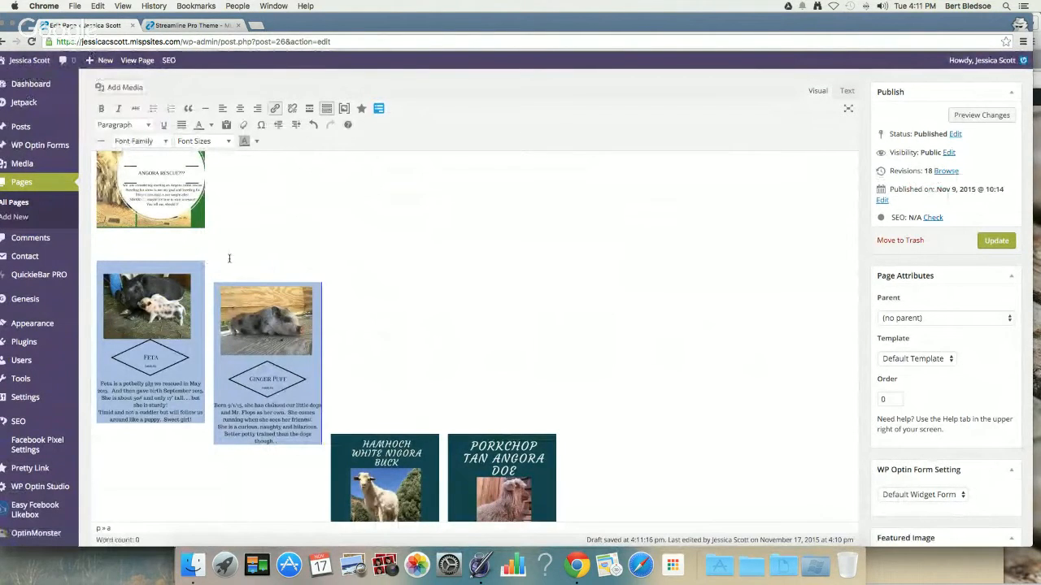
{"action": "left_click", "coordinate": [259, 307]}
{"action": "left_click", "coordinate": [314, 277]}
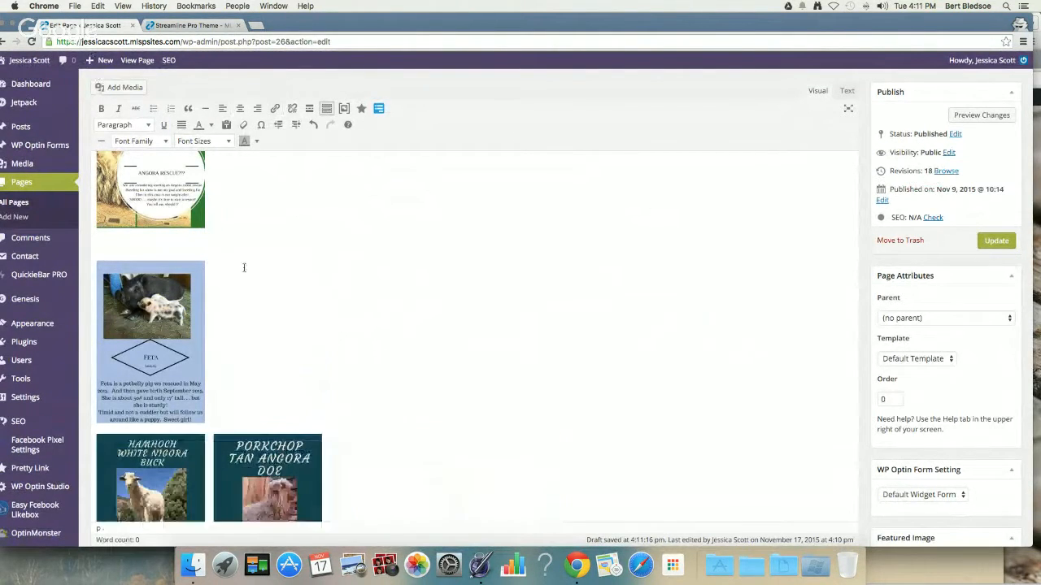
Insert Ginger-puff.jpg level with the Feta card, Left aligned at Medium – 200 × 300, and keep the goat cards on a separate row below
{"action": "left_click", "coordinate": [119, 90]}
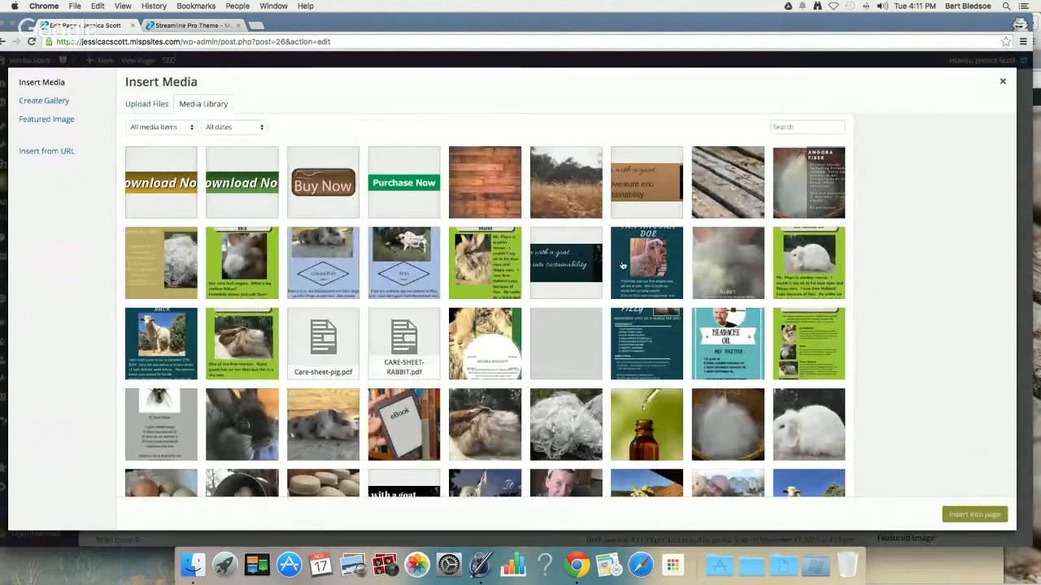
{"action": "left_click", "coordinate": [341, 262]}
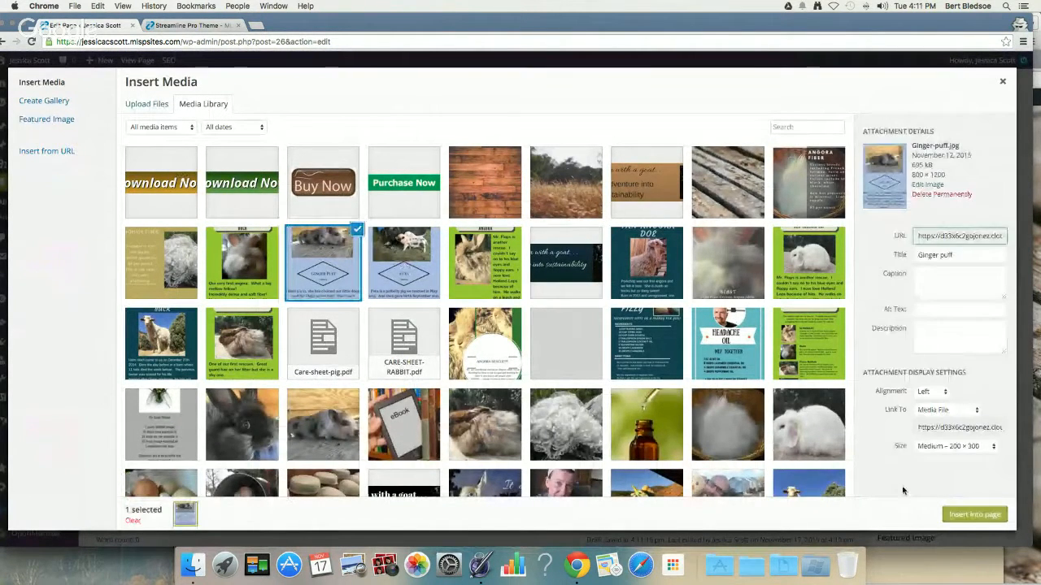
{"action": "left_click", "coordinate": [964, 519]}
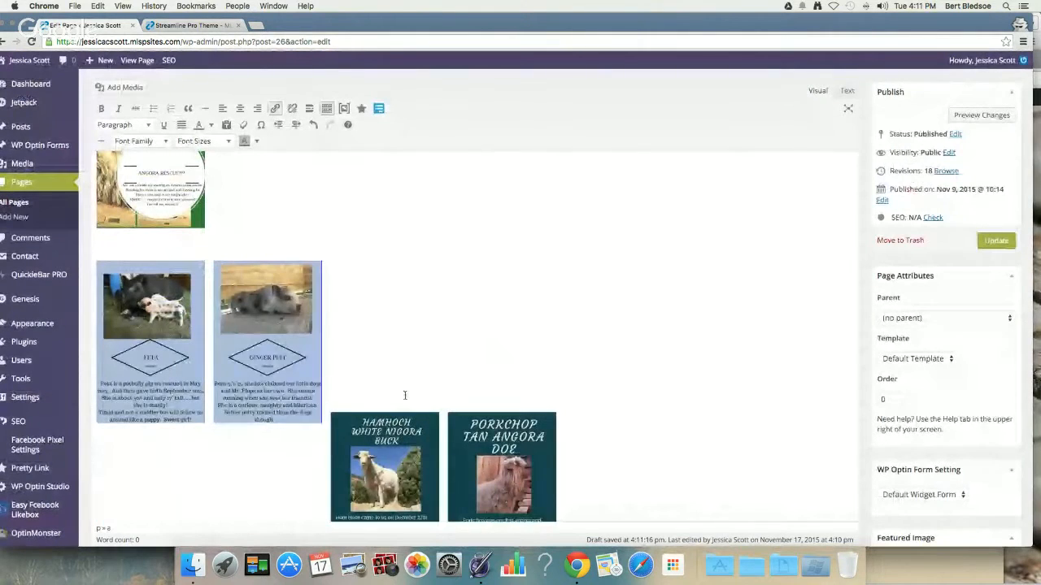
{"action": "scroll", "coordinate": [344, 370], "scroll_direction": "down", "scroll_amount": 2}
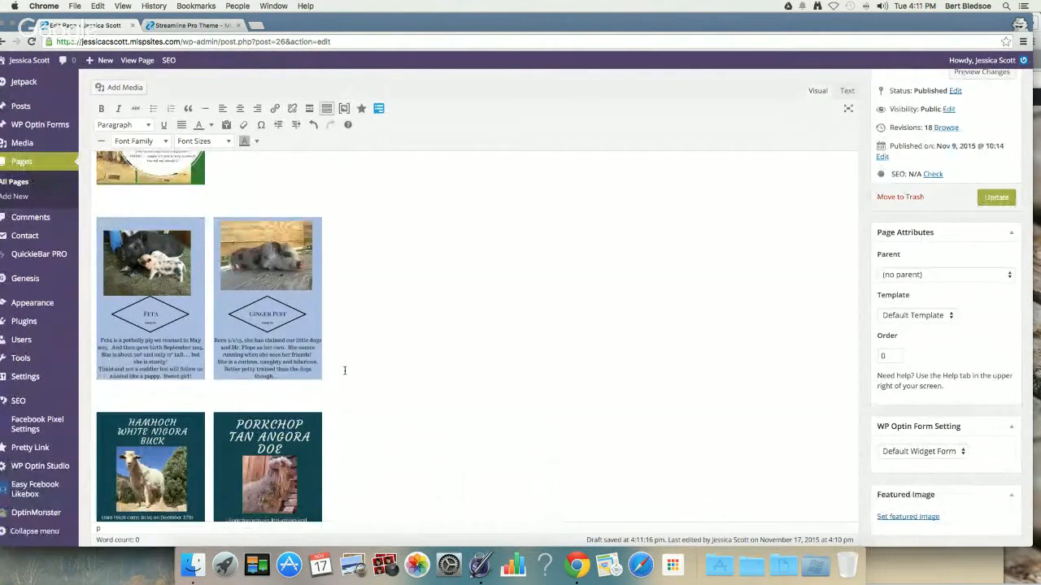
{"action": "left_click", "coordinate": [268, 293]}
{"action": "left_click", "coordinate": [147, 258]}
{"action": "left_click", "coordinate": [169, 428]}
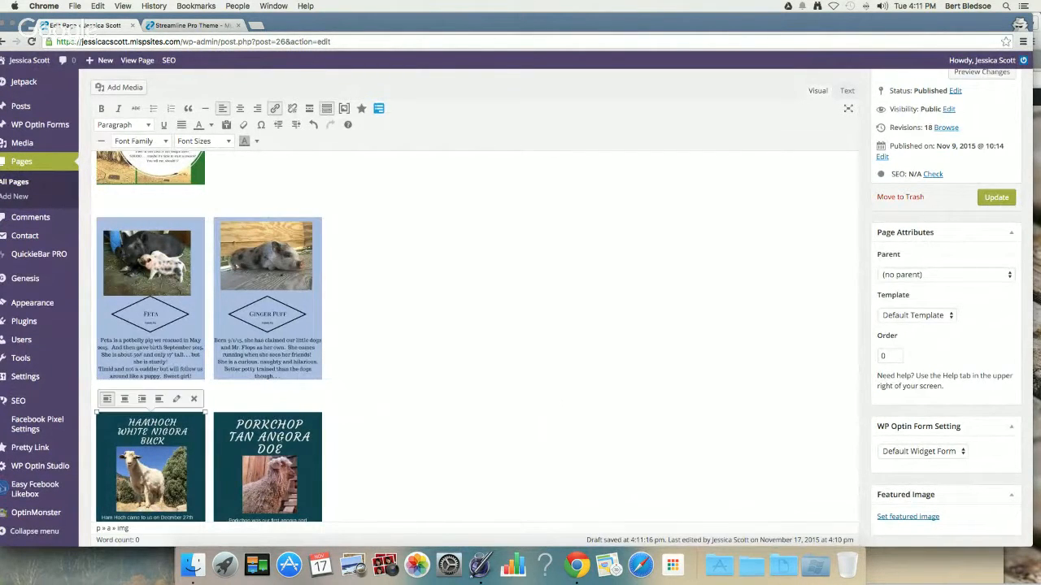
{"action": "left_click", "coordinate": [268, 464]}
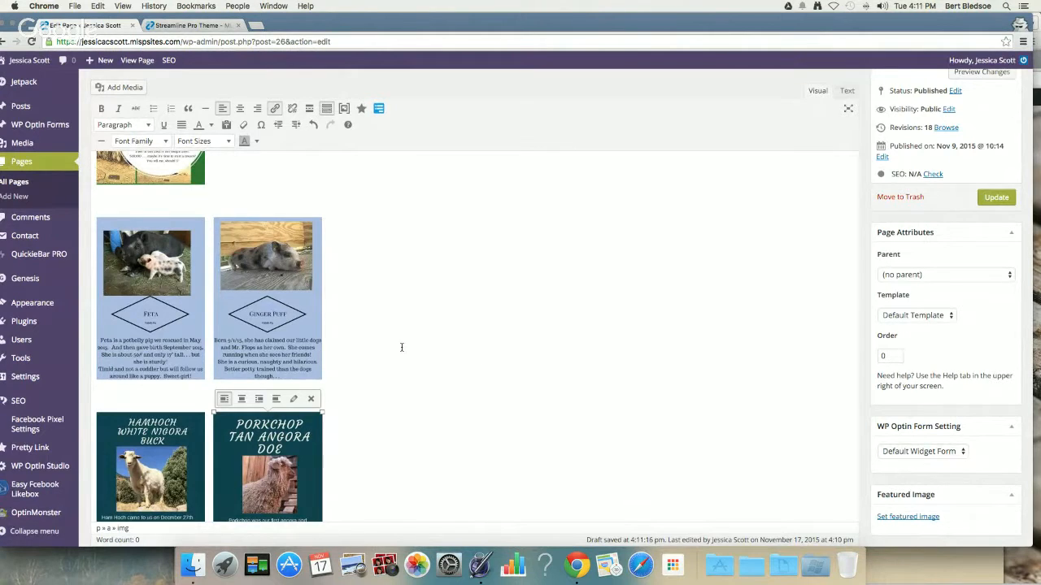
Try to place the text insertion point above the Scraggles card at the start of the page content
{"action": "scroll", "coordinate": [400, 347], "scroll_direction": "up", "scroll_amount": 10}
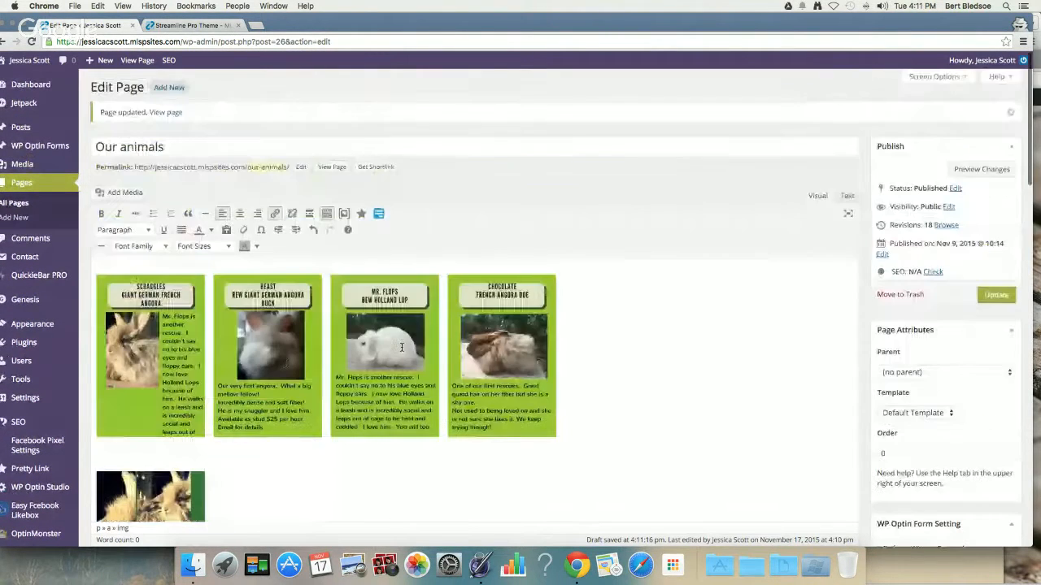
{"action": "left_click", "coordinate": [111, 267]}
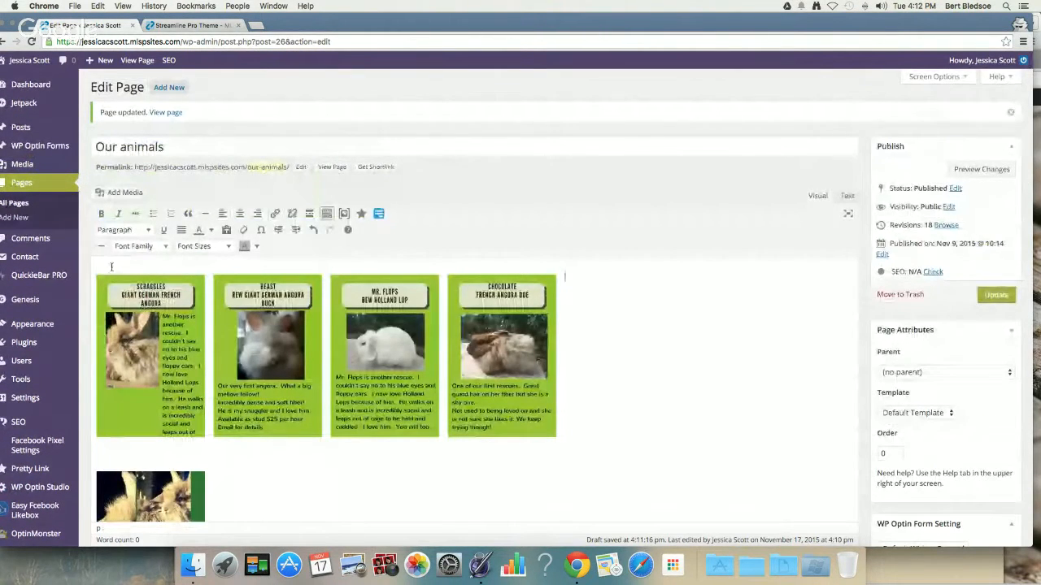
{"action": "scroll", "coordinate": [122, 342], "scroll_direction": "down", "scroll_amount": 3}
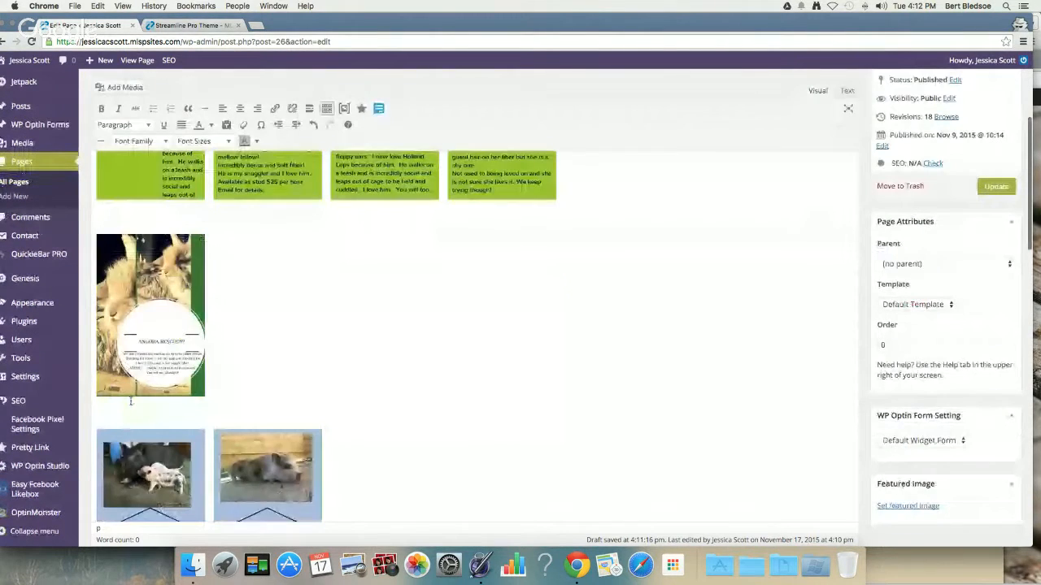
{"action": "scroll", "coordinate": [130, 401], "scroll_direction": "up", "scroll_amount": 3}
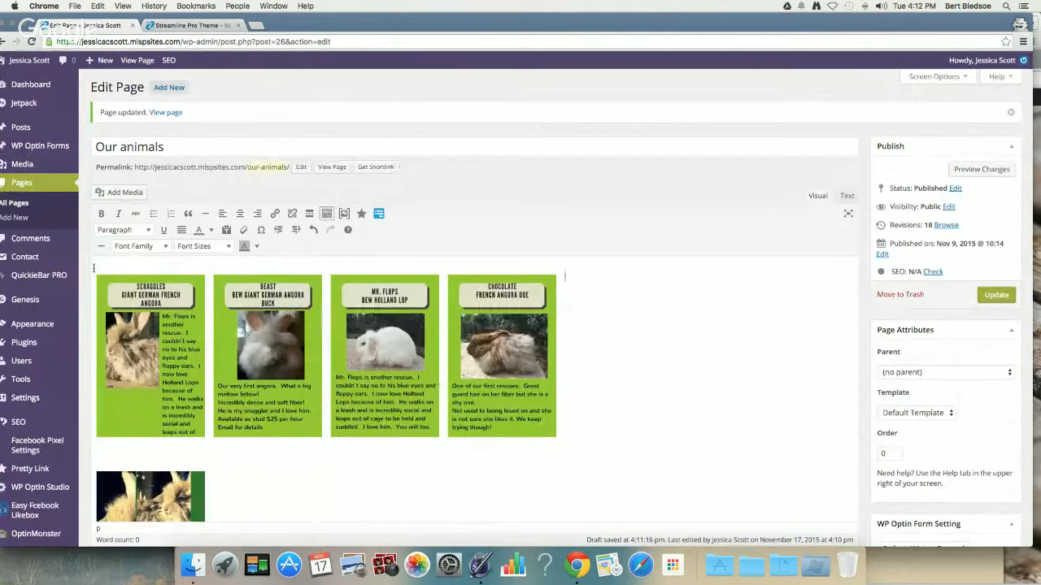
{"action": "left_click", "coordinate": [98, 279]}
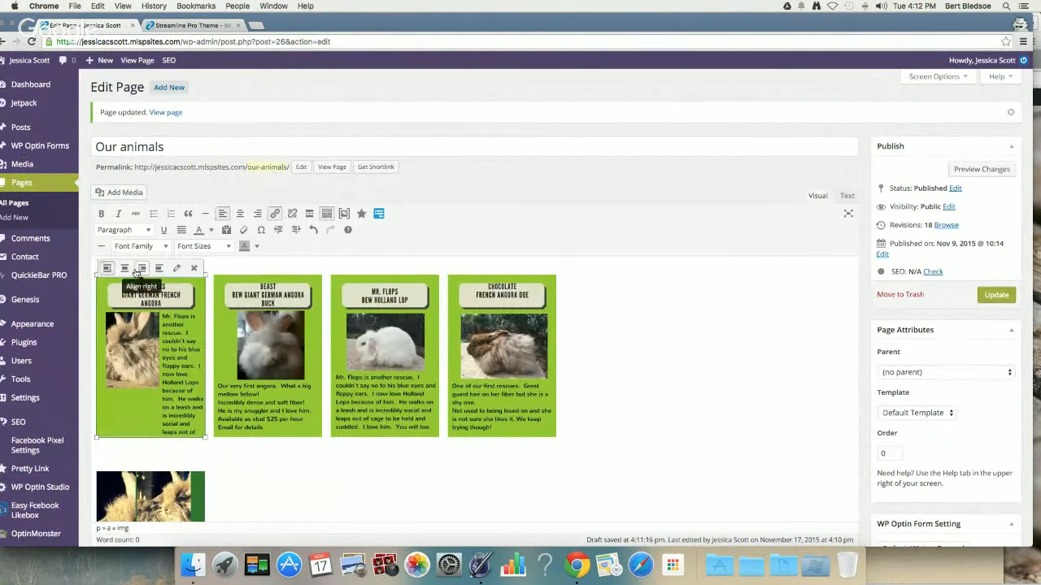
Add the label "Rabbits" beside the Chocolate card, keeping the Angora Rescue card on the row below
{"action": "left_click", "coordinate": [597, 283]}
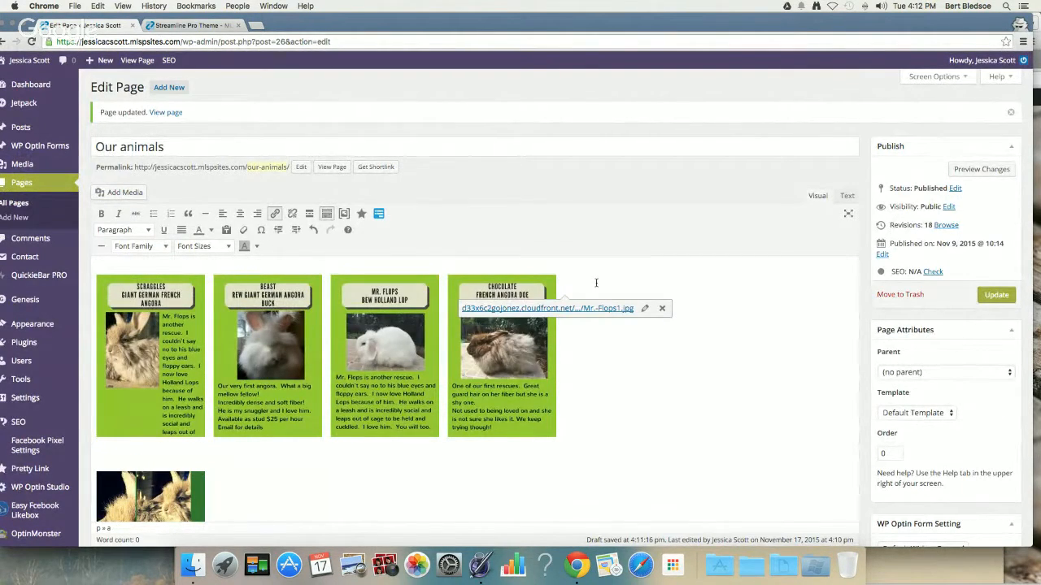
{"action": "key", "text": "Right"}
{"action": "key", "text": "Return"}
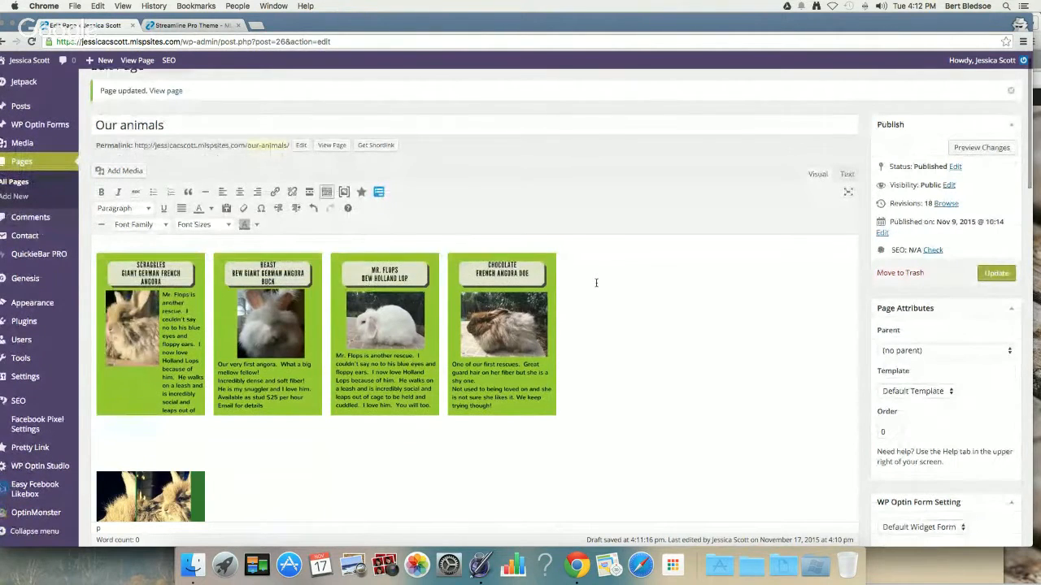
{"action": "key", "text": "BackSpace"}
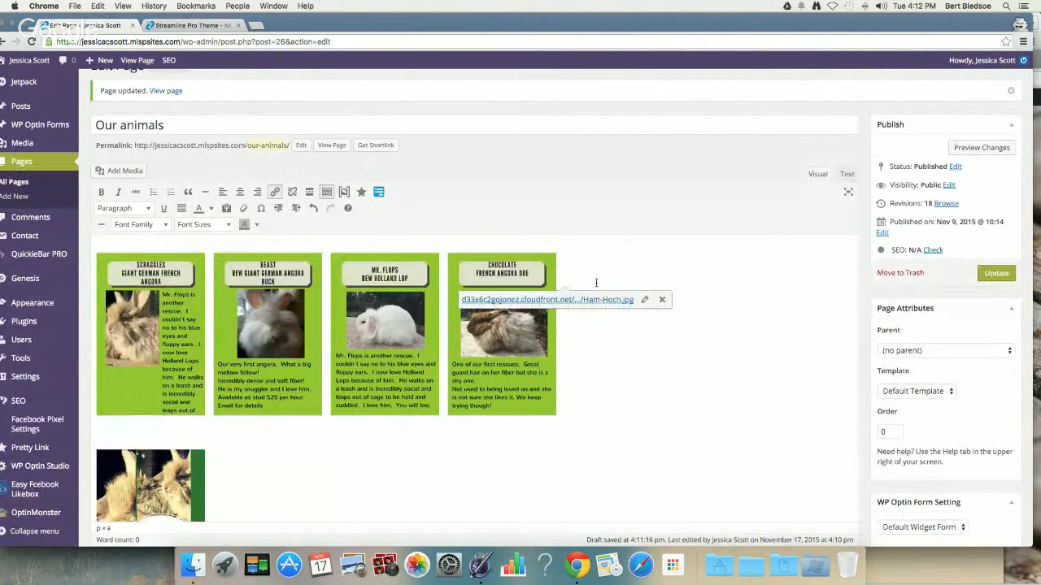
{"action": "key", "text": "Delete"}
{"action": "key", "text": "BackSpace"}
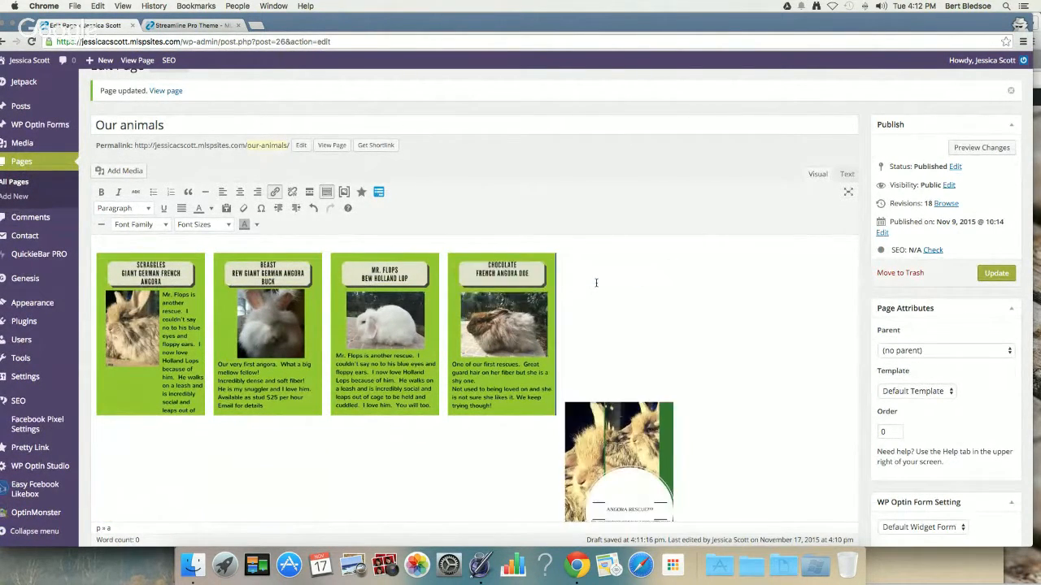
{"action": "key", "text": "Return"}
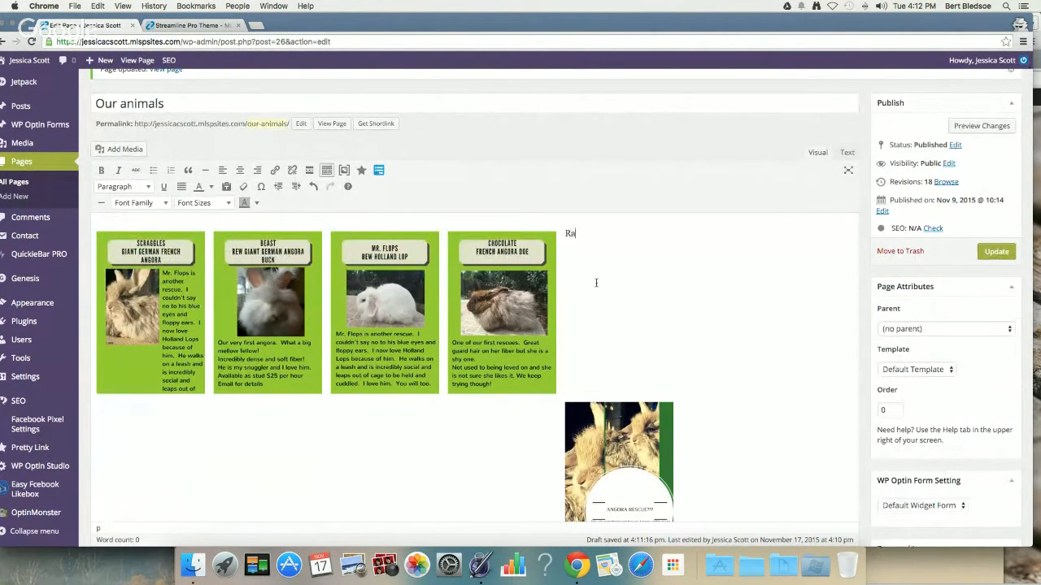
{"action": "key", "text": "Return"}
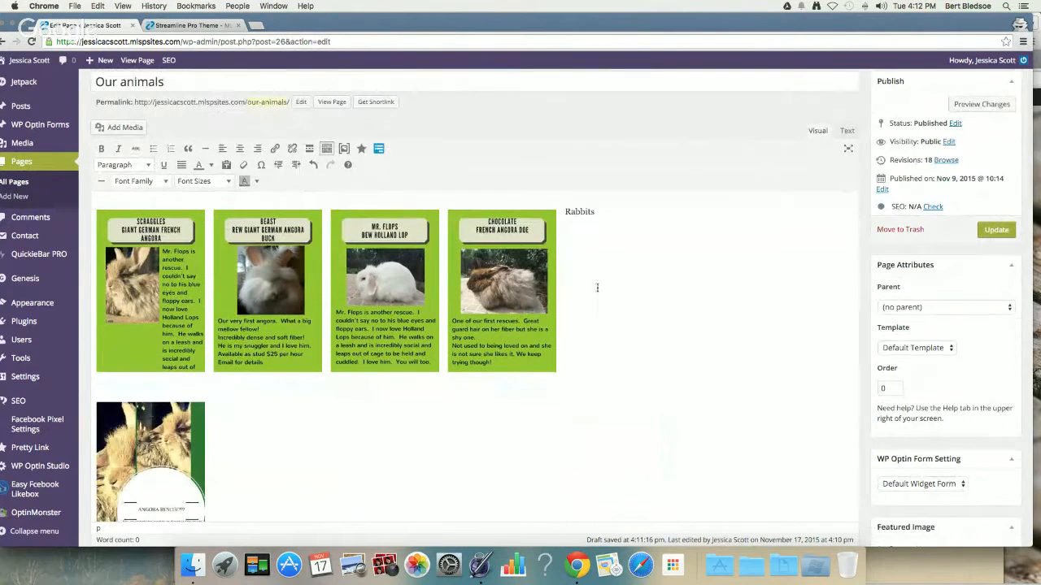
Add the label "Pigs" beside the Ginger Puff card and "Goats" beside the Porkchop card
{"action": "scroll", "coordinate": [323, 440], "scroll_direction": "down", "scroll_amount": 5}
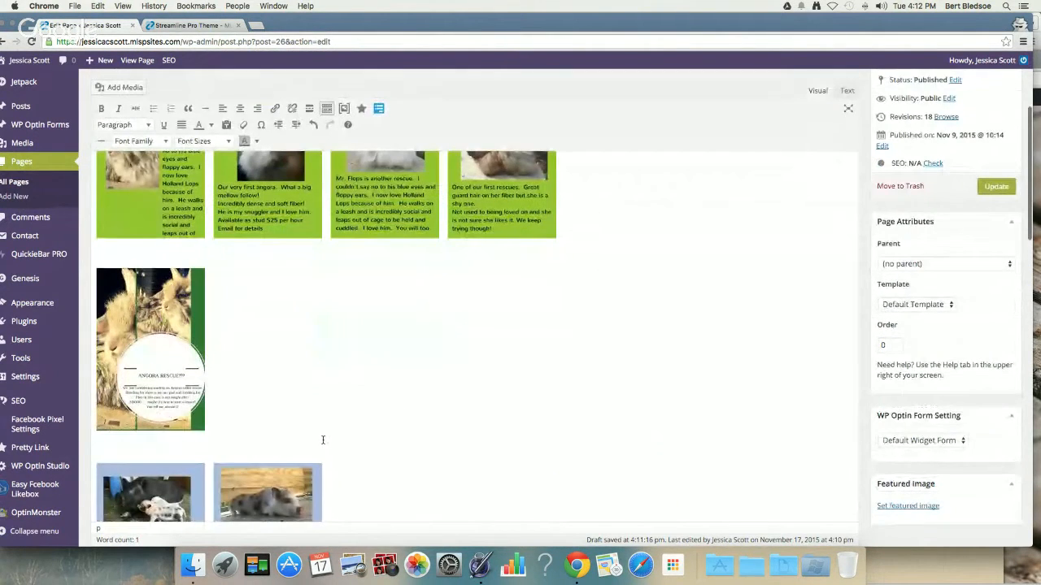
{"action": "left_click", "coordinate": [333, 398]}
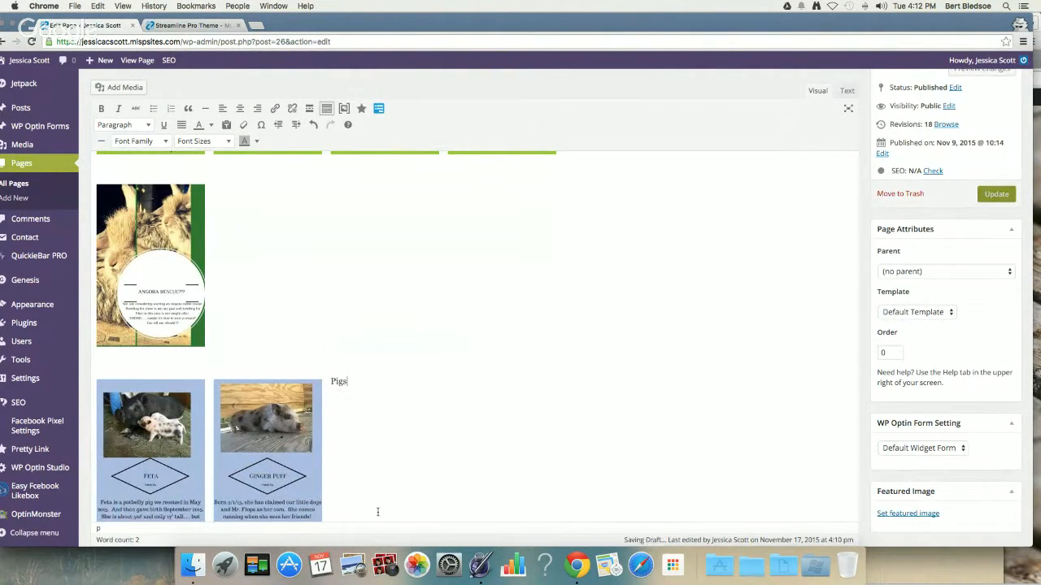
{"action": "scroll", "coordinate": [378, 512], "scroll_direction": "down", "scroll_amount": 6}
{"action": "left_click", "coordinate": [357, 321]}
{"action": "type", "text": "Goats"}
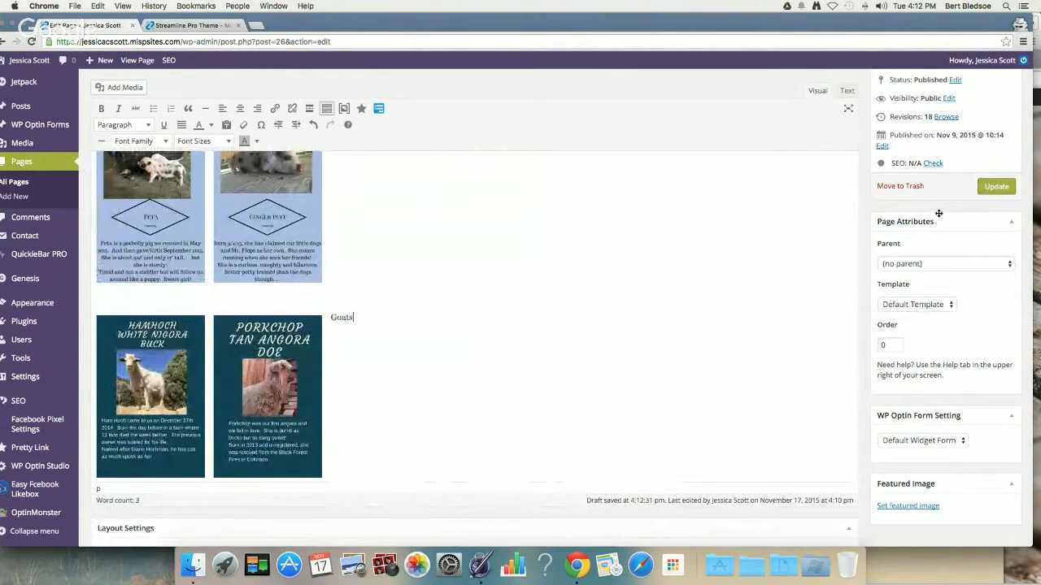
Update the page and reload the live Our animals page in the other browser window
{"action": "left_click", "coordinate": [981, 189]}
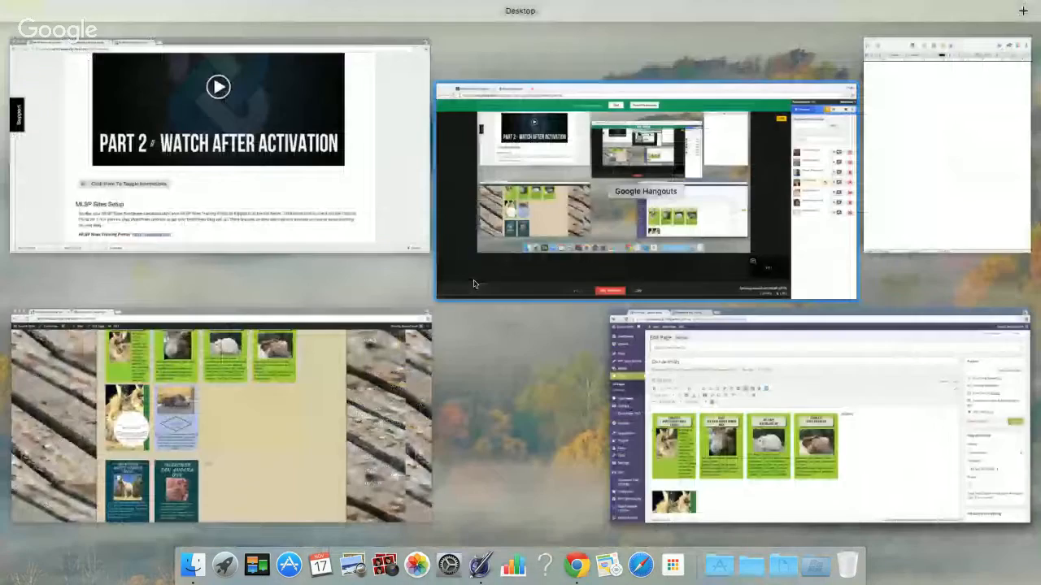
{"action": "left_click", "coordinate": [345, 380]}
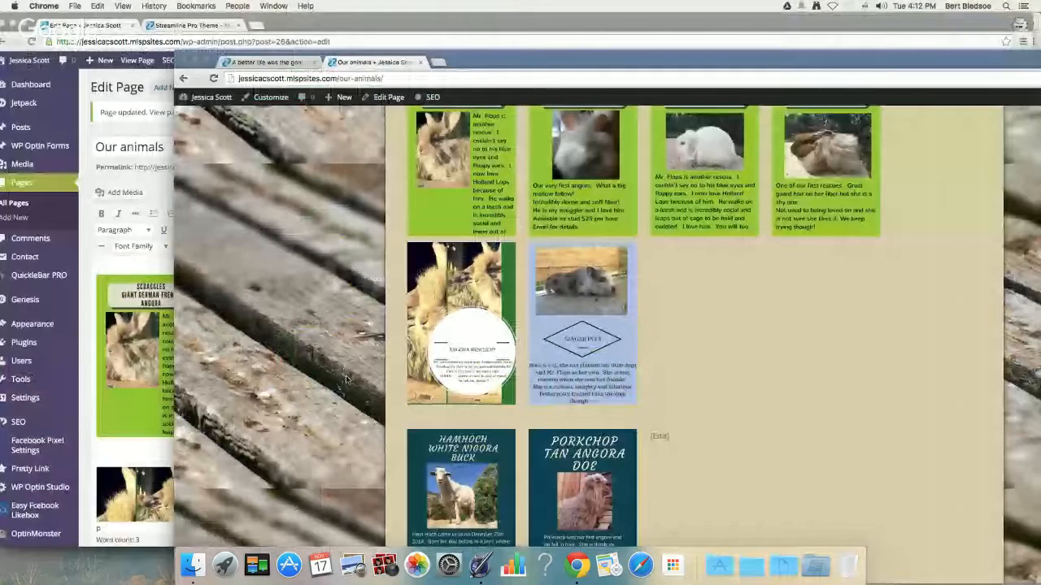
{"action": "left_click", "coordinate": [213, 78]}
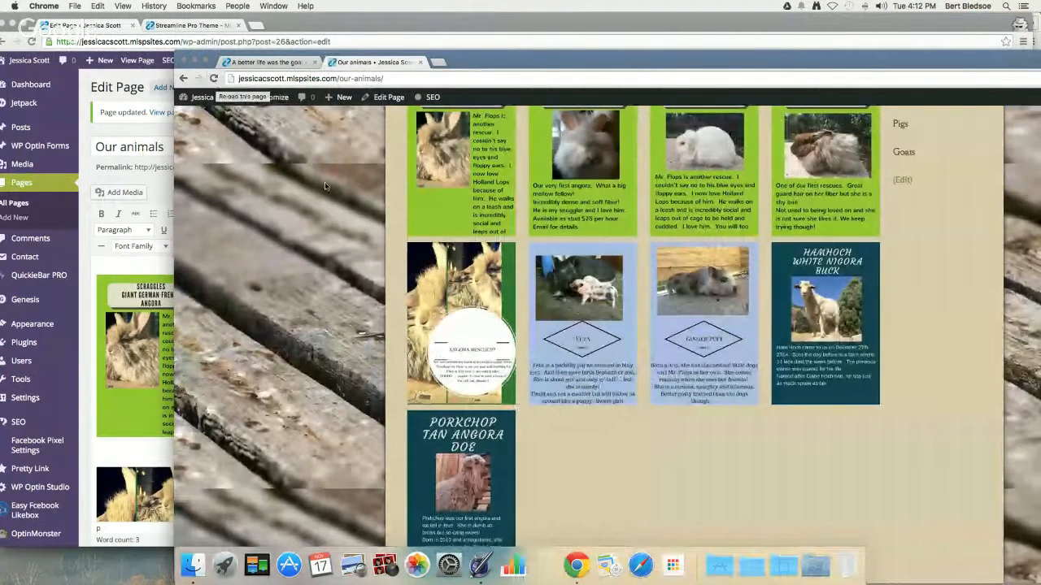
Examine the live Our animals page for the placement of the animal cards and the Rabbits, Pigs and Goats labels
{"action": "scroll", "coordinate": [730, 313], "scroll_direction": "up", "scroll_amount": 3}
{"action": "scroll", "coordinate": [729, 314], "scroll_direction": "up", "scroll_amount": 1}
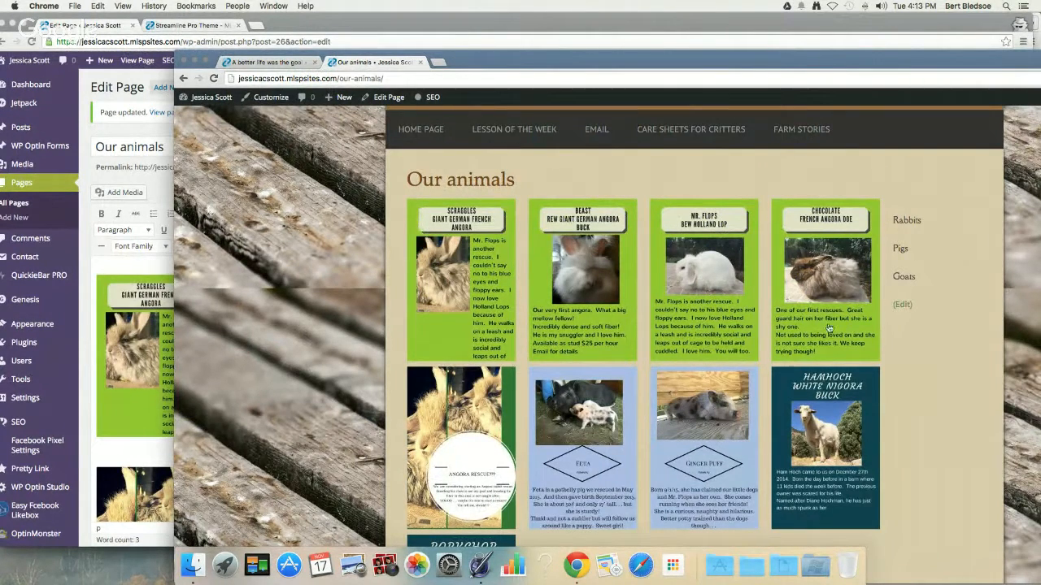
{"action": "scroll", "coordinate": [732, 414], "scroll_direction": "down", "scroll_amount": 5}
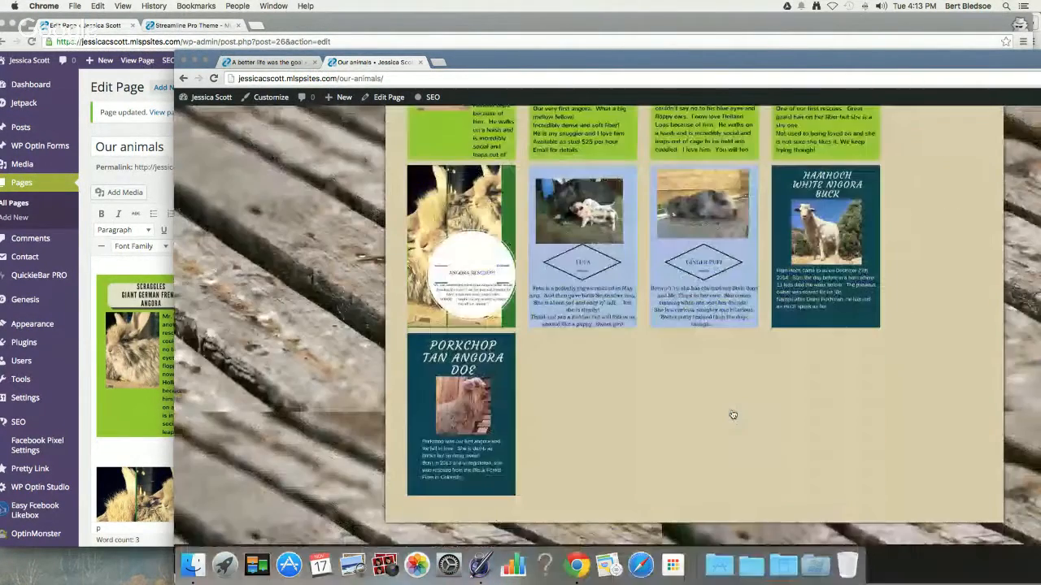
{"action": "scroll", "coordinate": [733, 414], "scroll_direction": "down", "scroll_amount": 2}
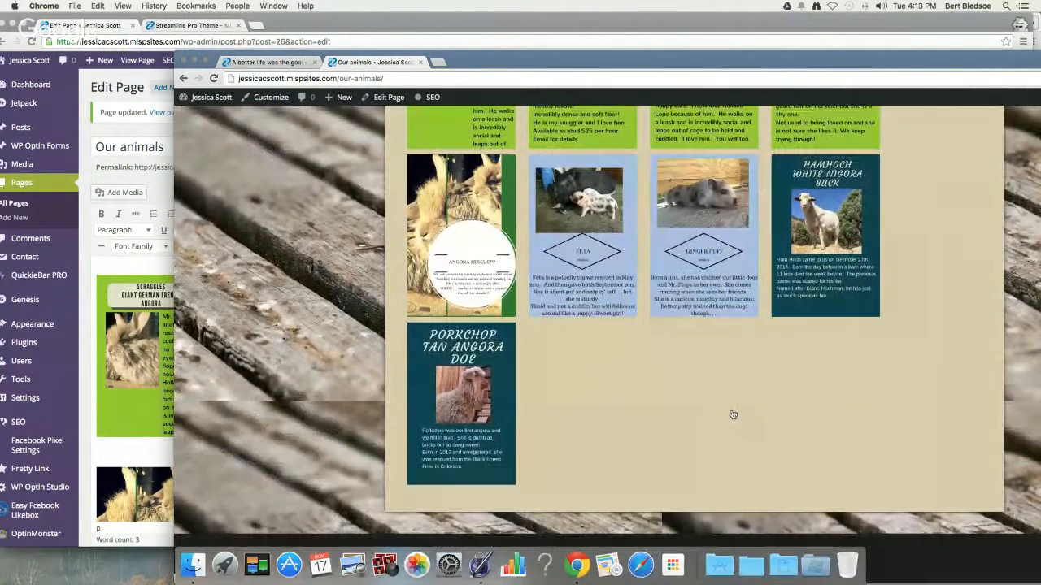
{"action": "scroll", "coordinate": [732, 415], "scroll_direction": "up", "scroll_amount": 5}
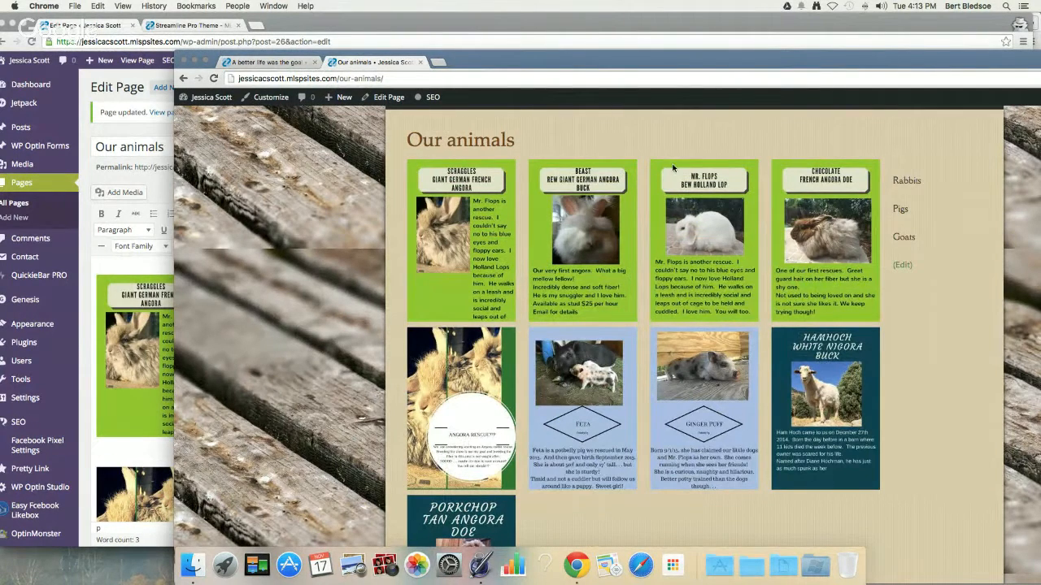
{"action": "scroll", "coordinate": [718, 447], "scroll_direction": "down", "scroll_amount": 2}
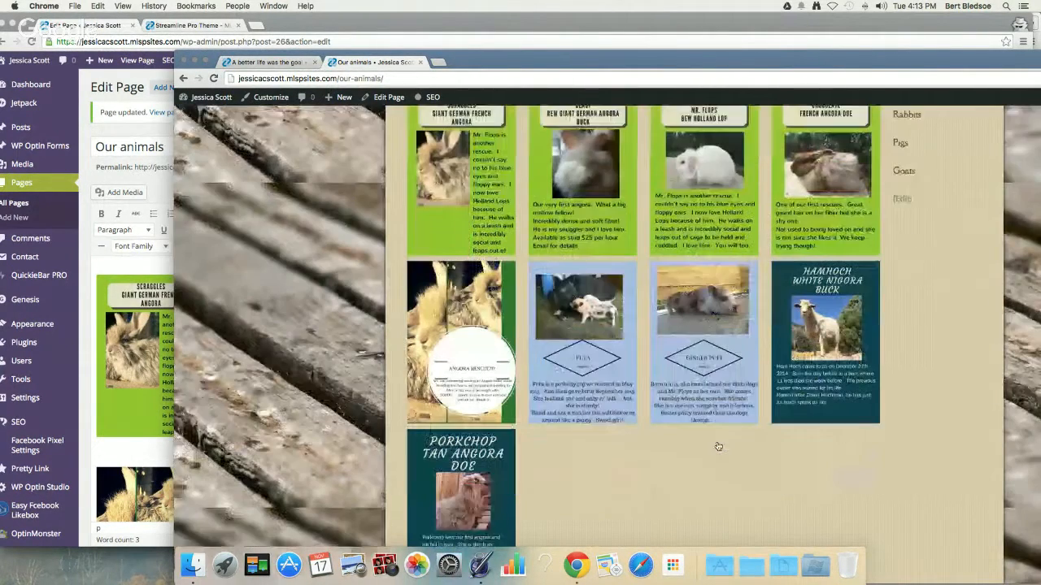
{"action": "scroll", "coordinate": [718, 446], "scroll_direction": "down", "scroll_amount": 1}
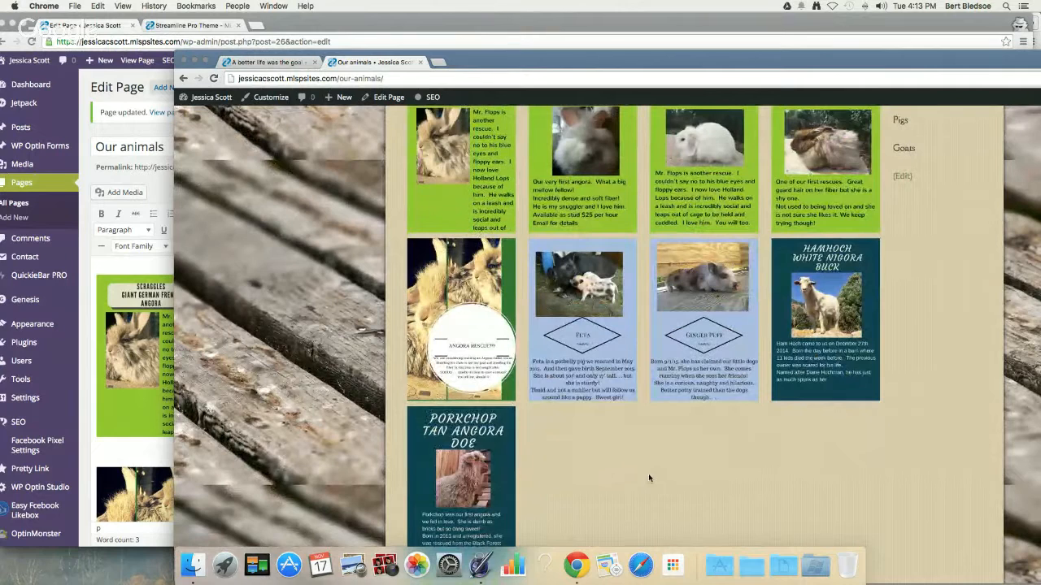
{"action": "scroll", "coordinate": [649, 474], "scroll_direction": "down", "scroll_amount": 5}
{"action": "scroll", "coordinate": [650, 475], "scroll_direction": "up", "scroll_amount": 10}
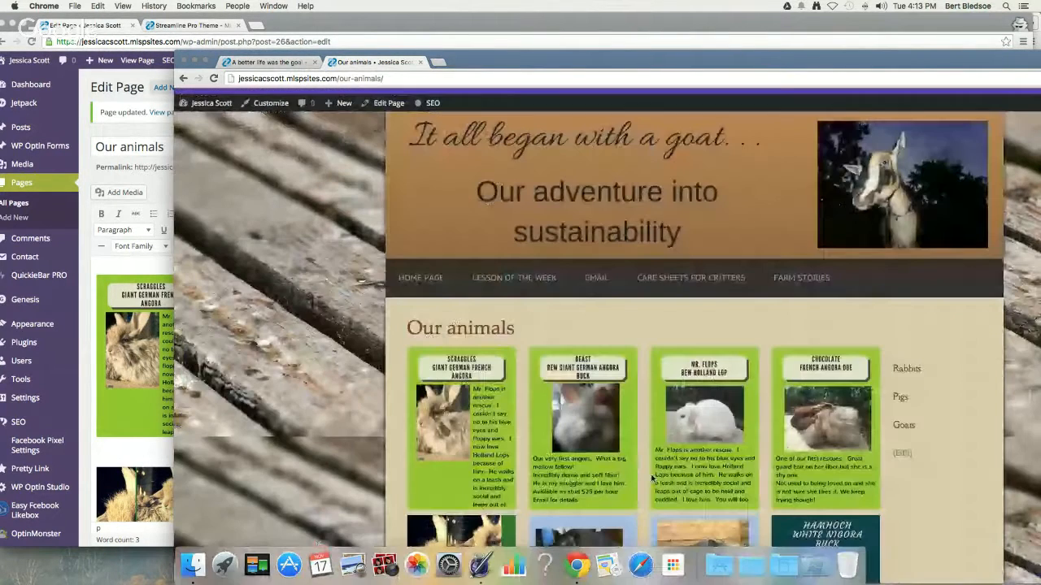
{"action": "scroll", "coordinate": [651, 479], "scroll_direction": "down", "scroll_amount": 2}
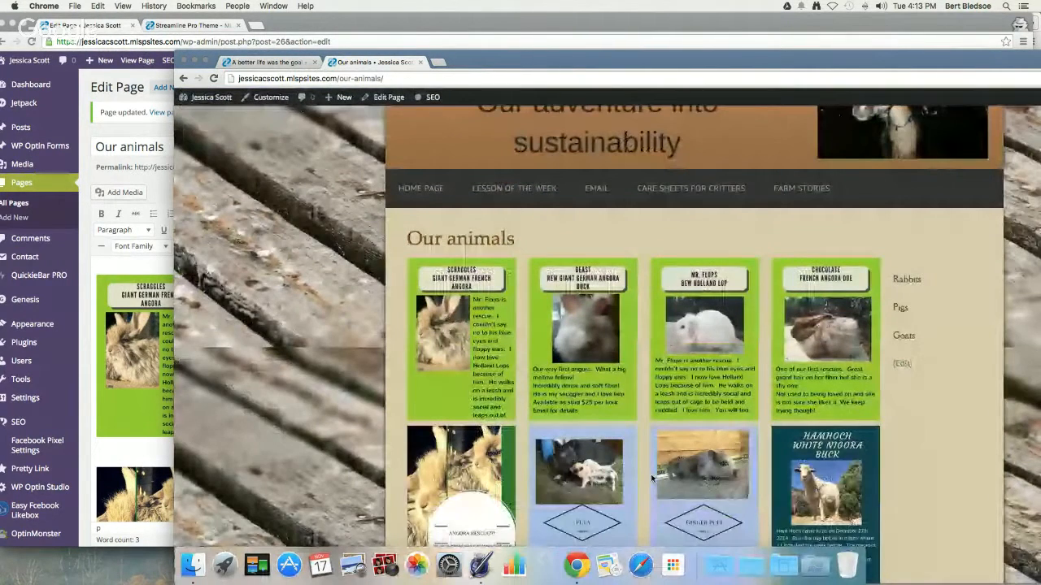
{"action": "scroll", "coordinate": [650, 476], "scroll_direction": "down", "scroll_amount": 6}
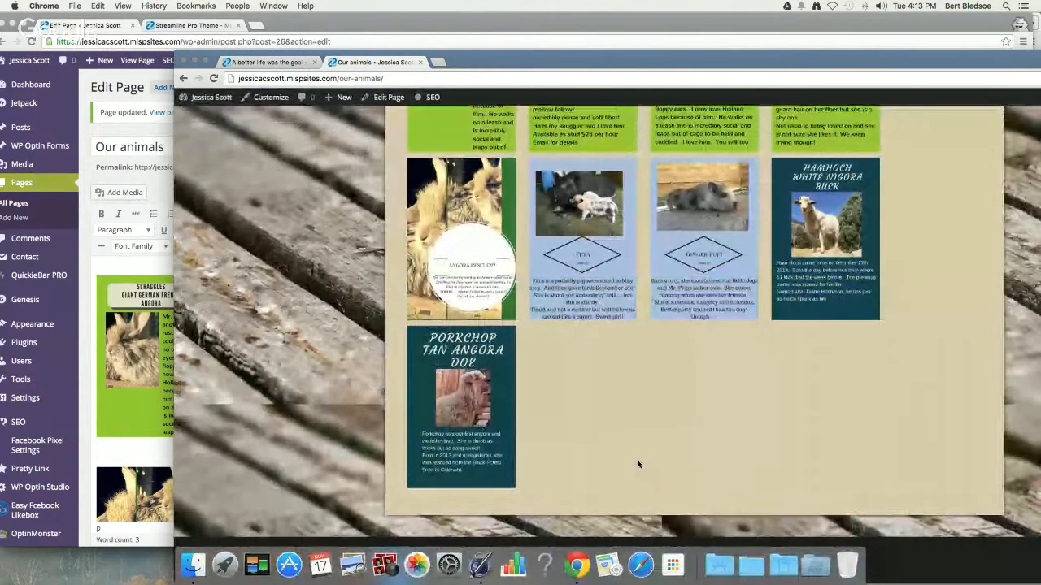
{"action": "scroll", "coordinate": [639, 464], "scroll_direction": "up", "scroll_amount": 6}
{"action": "scroll", "coordinate": [639, 464], "scroll_direction": "down", "scroll_amount": 1}
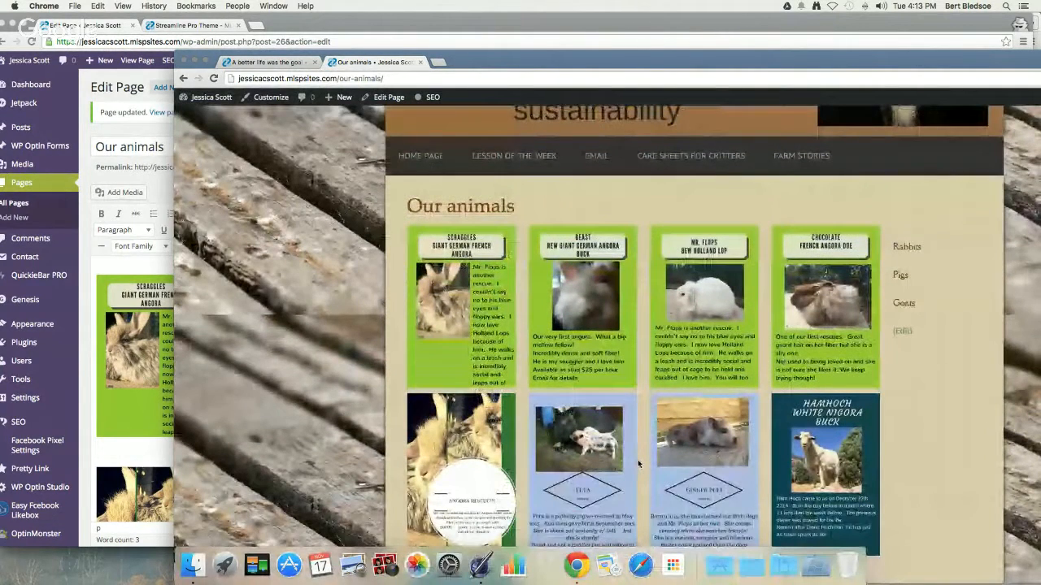
{"action": "scroll", "coordinate": [638, 465], "scroll_direction": "up", "scroll_amount": 3}
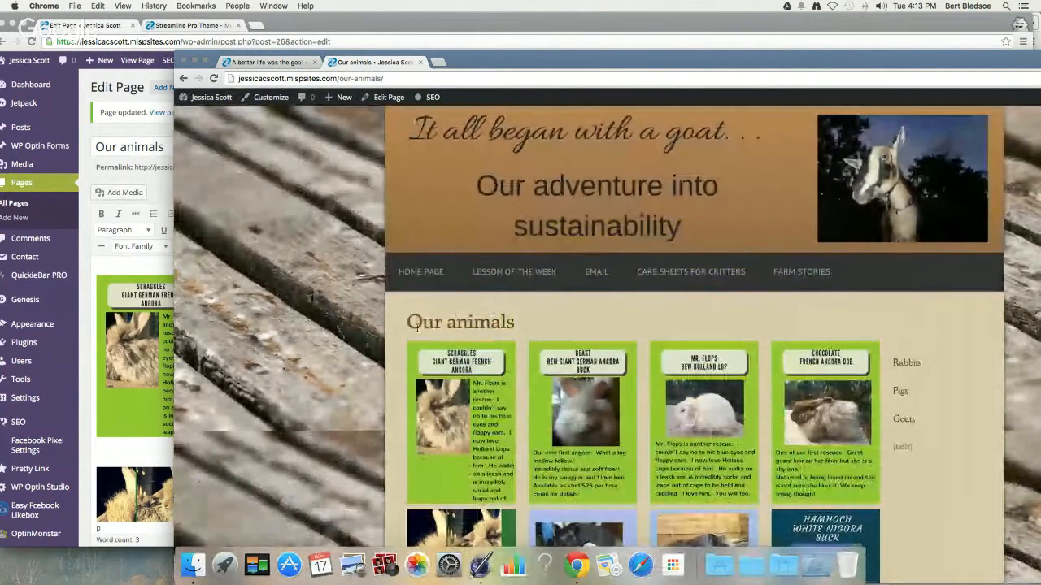
{"action": "scroll", "coordinate": [417, 329], "scroll_direction": "down", "scroll_amount": 3}
{"action": "scroll", "coordinate": [418, 330], "scroll_direction": "down", "scroll_amount": 2}
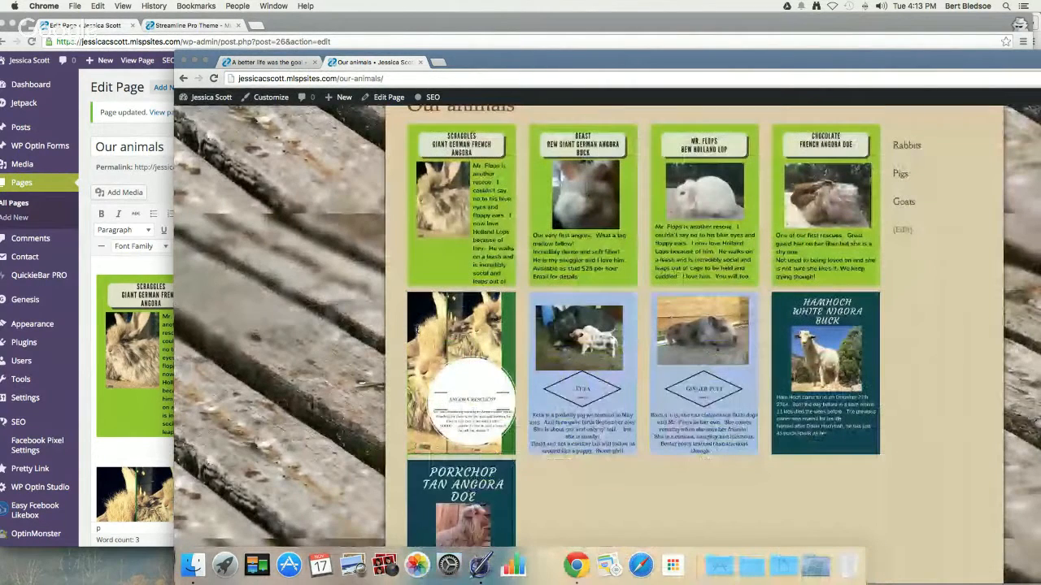
{"action": "scroll", "coordinate": [421, 332], "scroll_direction": "down", "scroll_amount": 5}
{"action": "scroll", "coordinate": [422, 334], "scroll_direction": "up", "scroll_amount": 7}
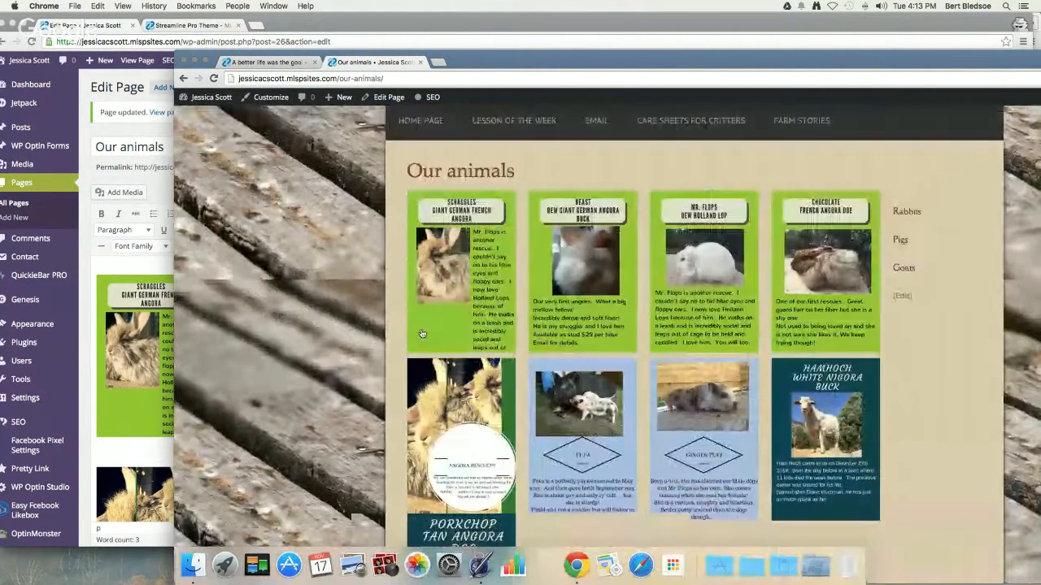
{"action": "scroll", "coordinate": [422, 334], "scroll_direction": "up", "scroll_amount": 3}
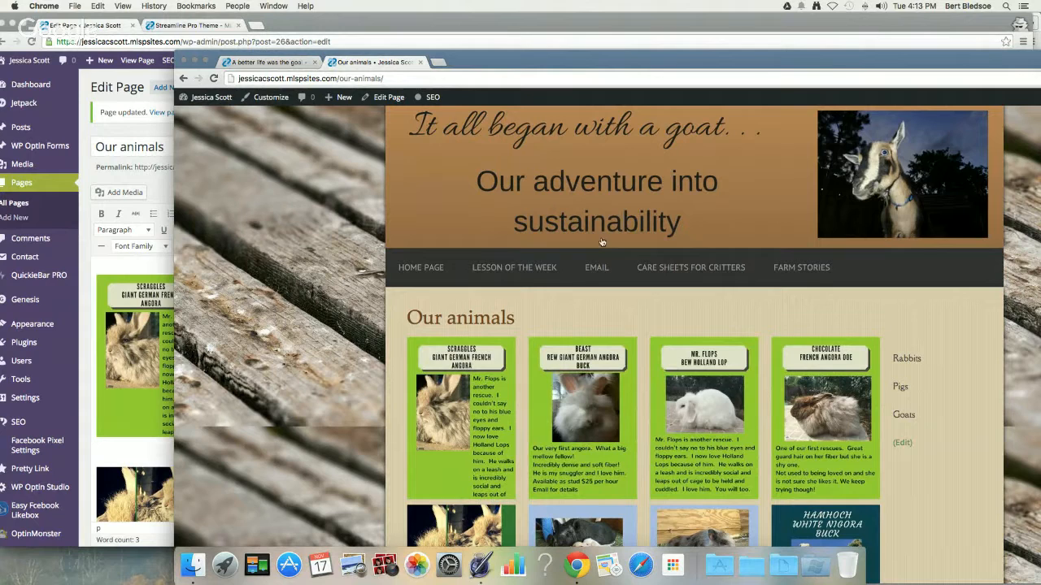
{"action": "scroll", "coordinate": [486, 406], "scroll_direction": "down", "scroll_amount": 3}
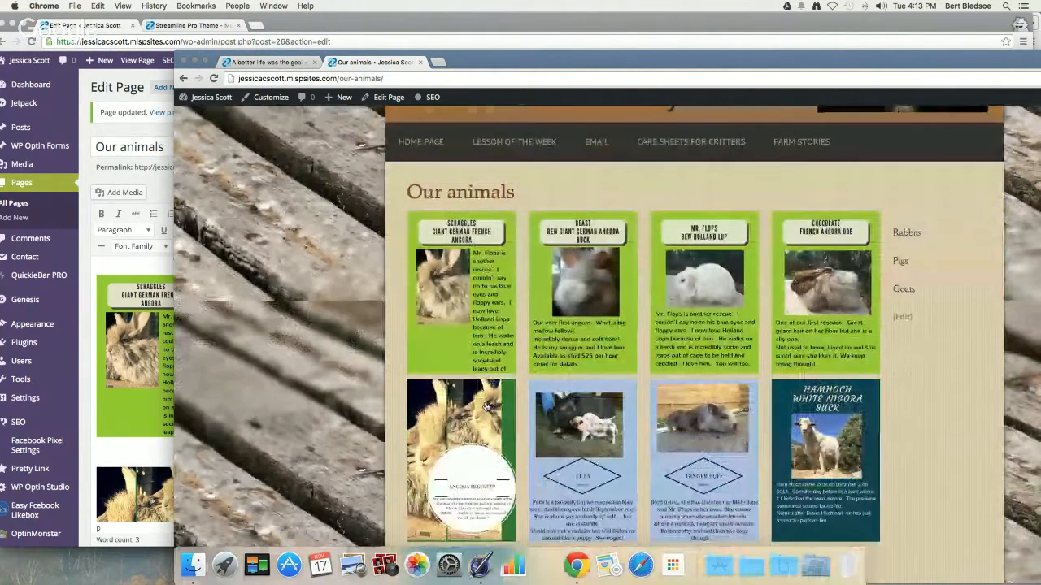
{"action": "scroll", "coordinate": [485, 406], "scroll_direction": "down", "scroll_amount": 5}
{"action": "scroll", "coordinate": [485, 407], "scroll_direction": "up", "scroll_amount": 8}
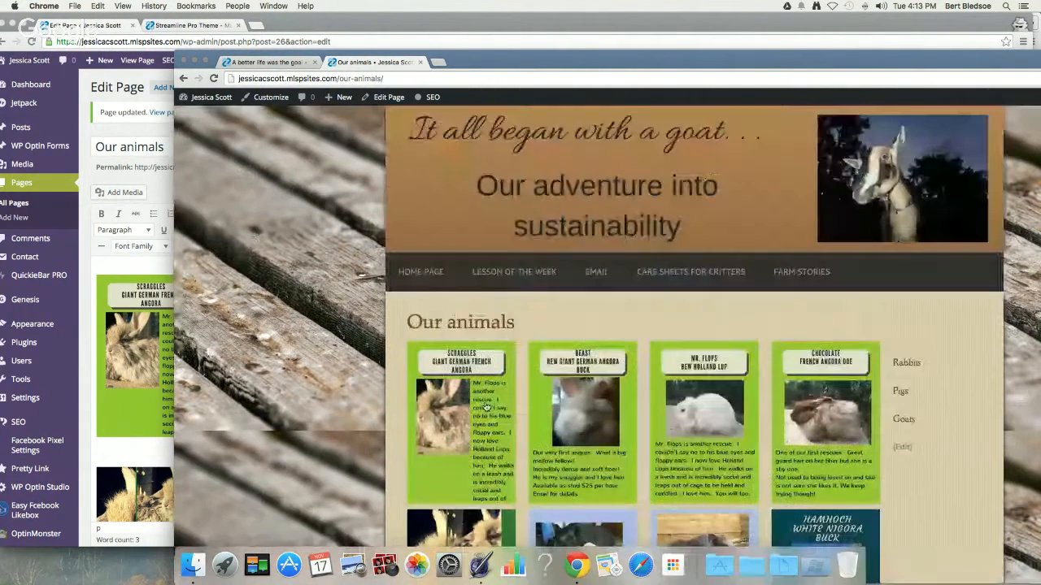
{"action": "scroll", "coordinate": [486, 407], "scroll_direction": "down", "scroll_amount": 5}
{"action": "scroll", "coordinate": [485, 406], "scroll_direction": "up", "scroll_amount": 4}
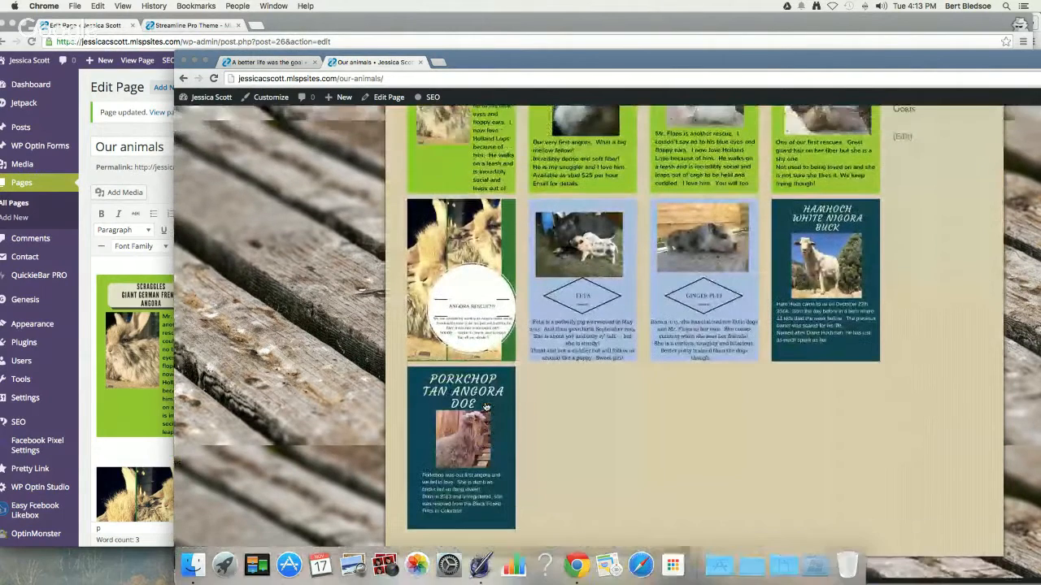
{"action": "scroll", "coordinate": [486, 407], "scroll_direction": "up", "scroll_amount": 2}
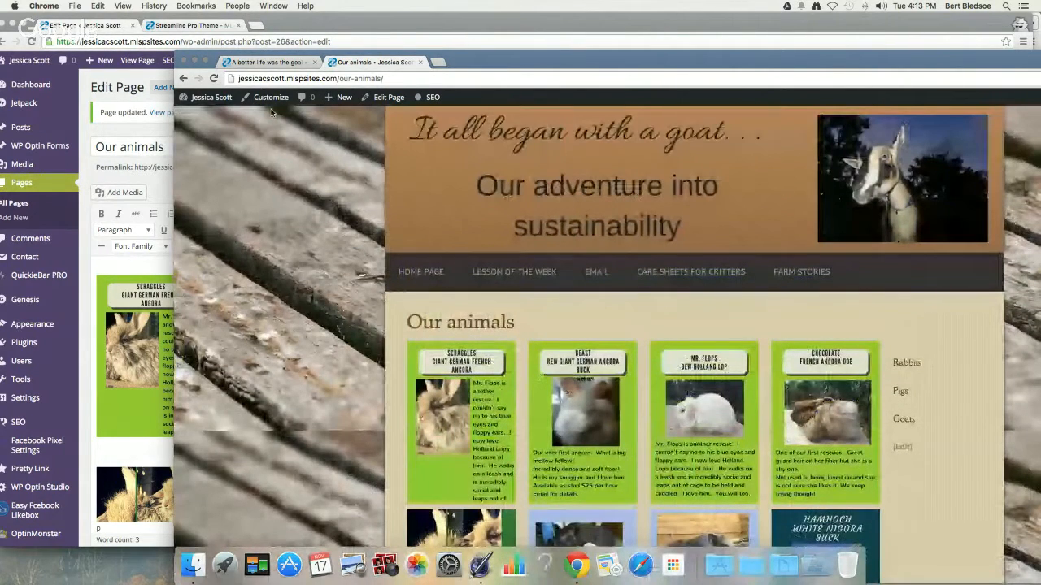
Switch to the Google Hangouts broadcast window showing the attendee list
{"action": "key", "text": "ctrl+Up"}
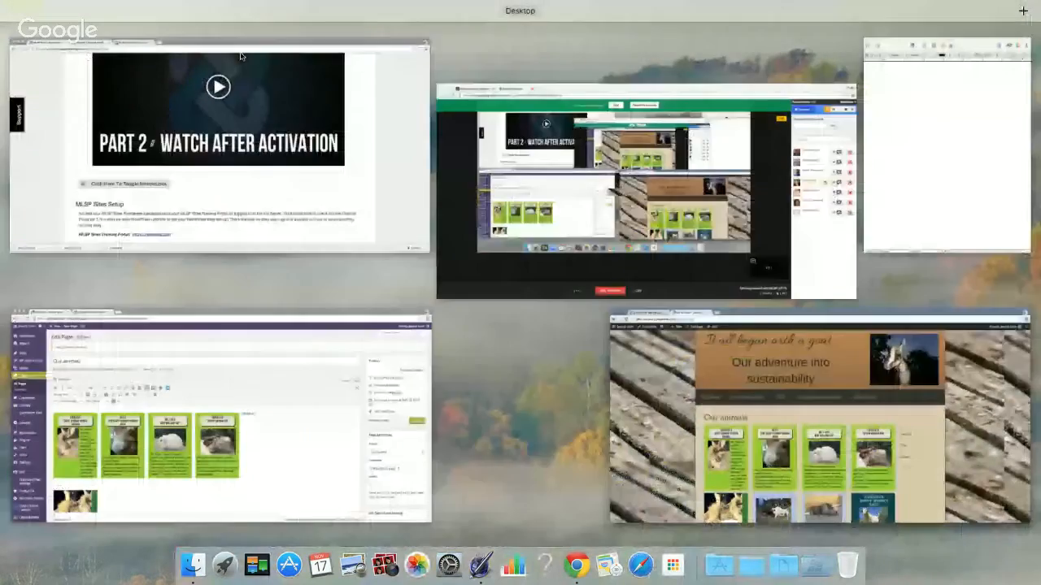
{"action": "left_click", "coordinate": [707, 101]}
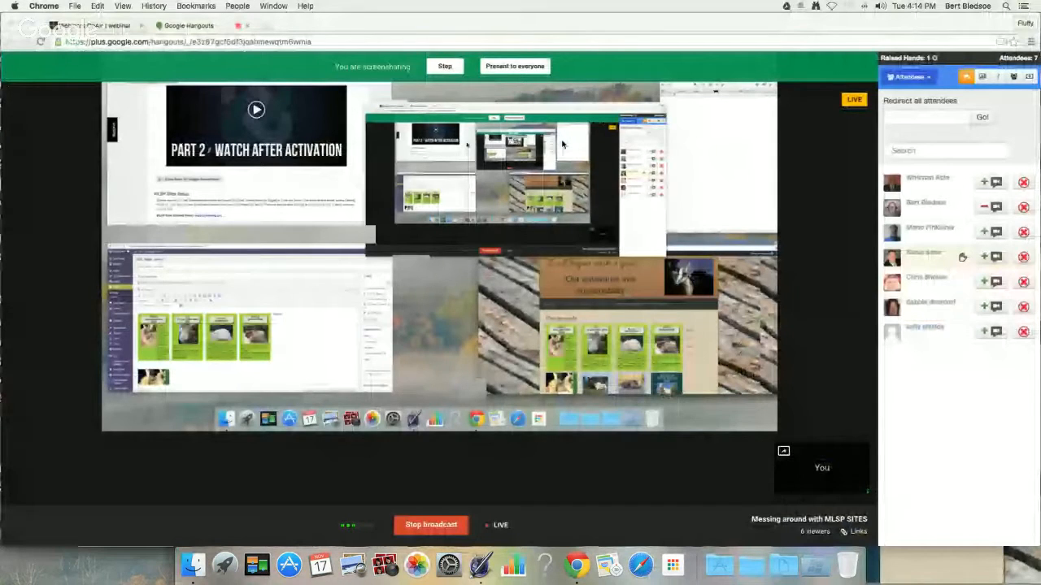